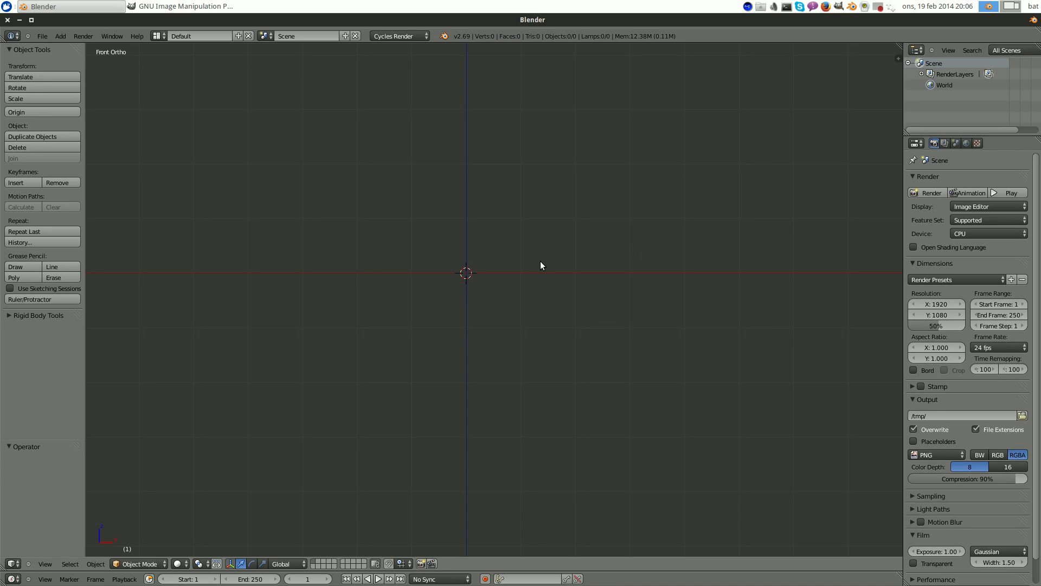
# - View the green and purple DataTraveler USB stick reference photos in the image viewer, and return to Blender
pyautogui.click(1012, 7)
pyautogui.click(192, 151)
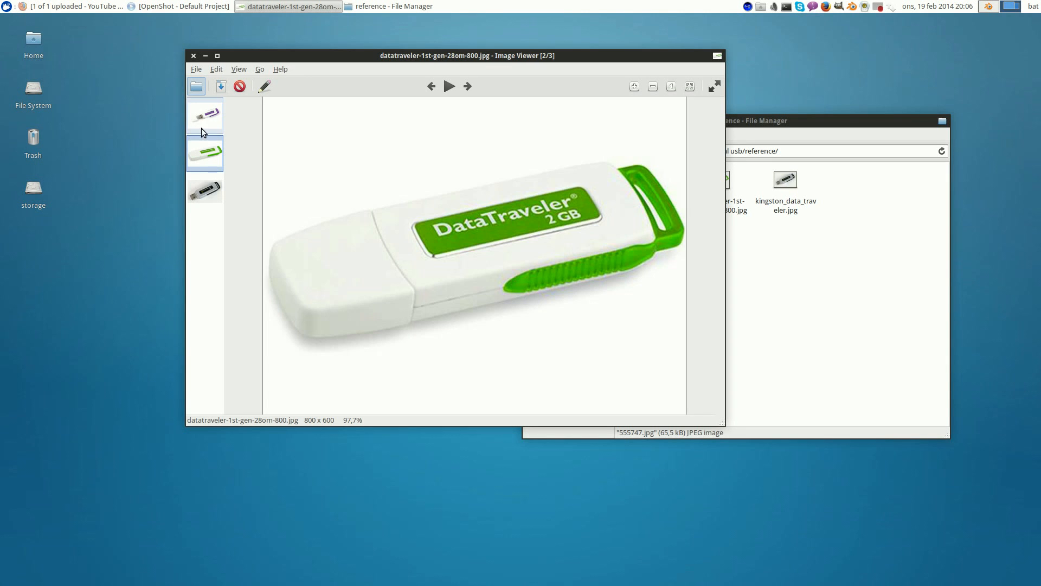
pyautogui.click(203, 116)
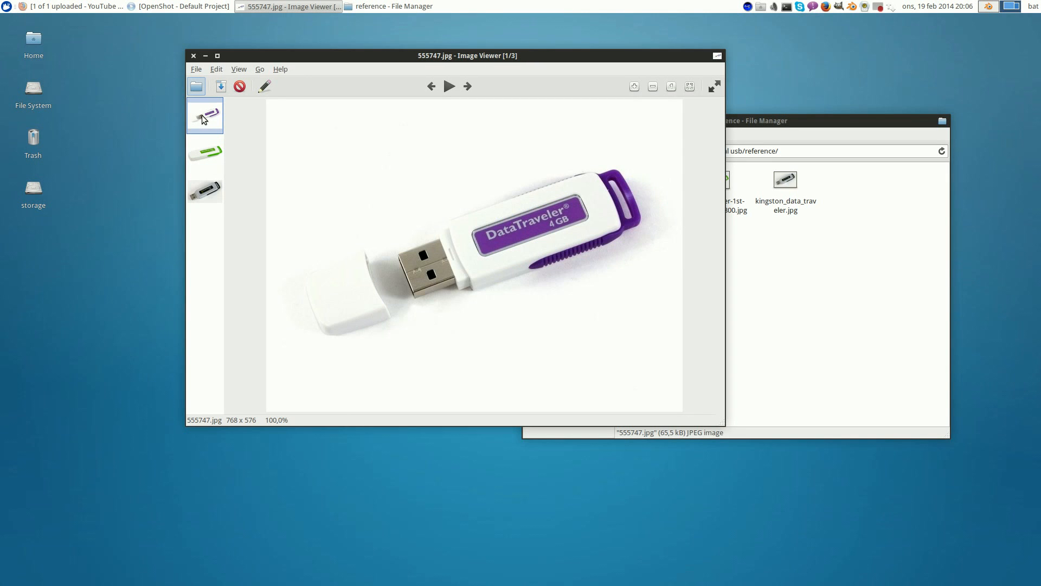
pyautogui.click(990, 7)
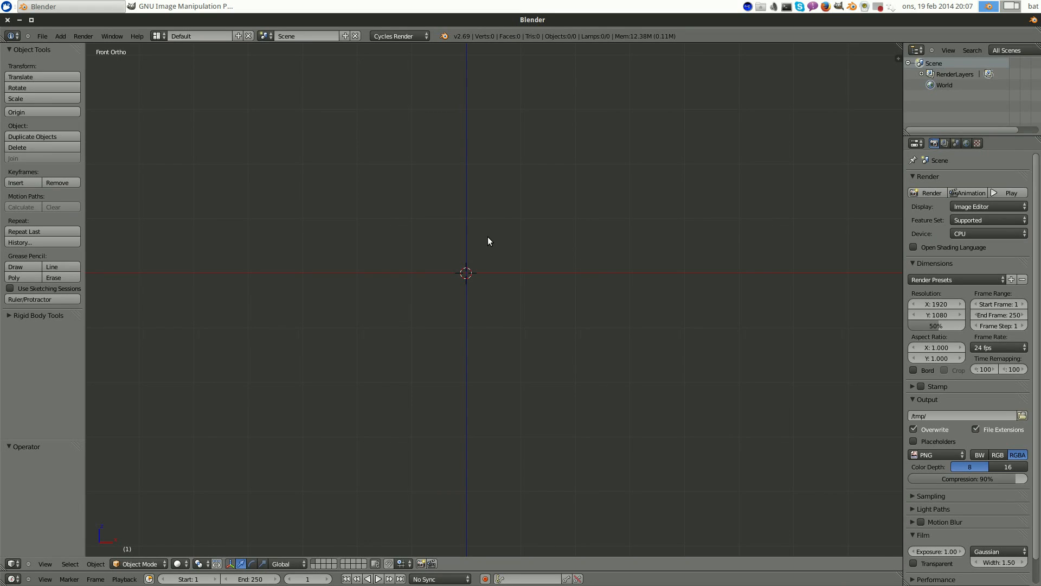
# - Add a cube mesh at the scene origin and enter Edit Mode on it
pyautogui.hotkey('shift', 'a')
pyautogui.moveTo(487, 238)
pyautogui.click(516, 248)
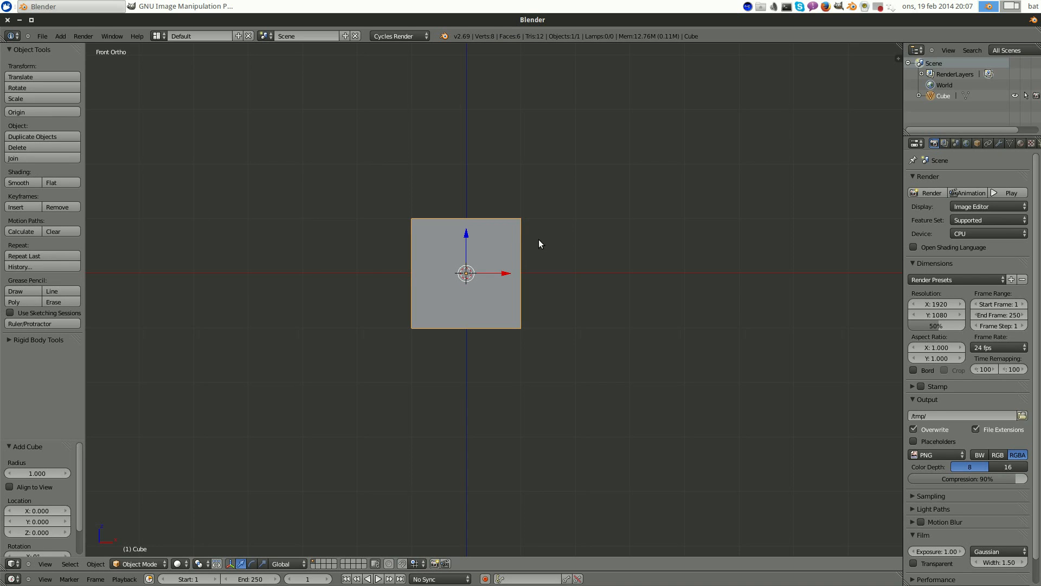
pyautogui.moveTo(539, 242); pyautogui.dragTo(662, 264, button='middle')
pyautogui.press('Tab')
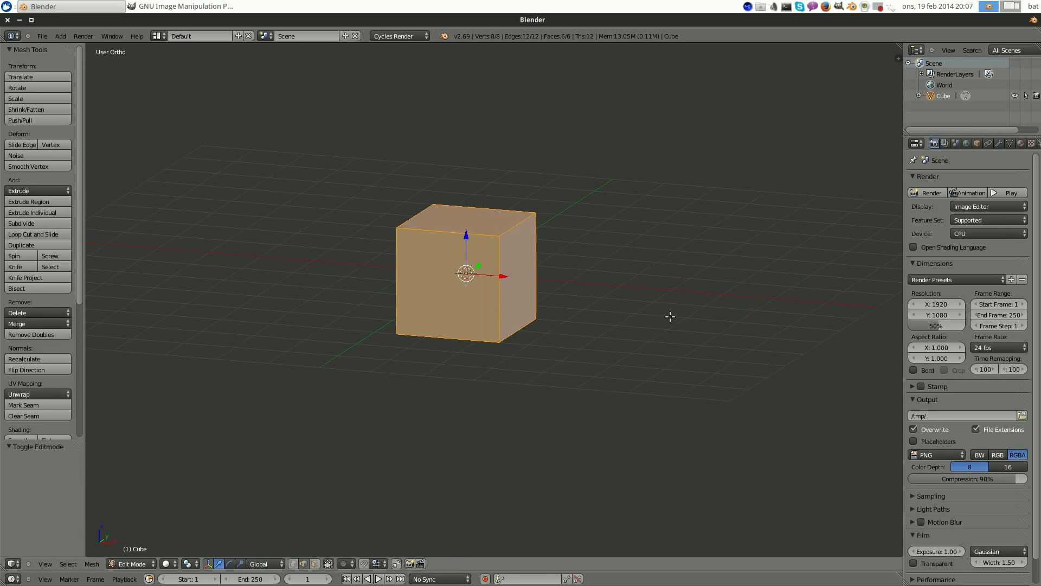
# - Scale the whole cube down uniformly to about 0.101
pyautogui.moveTo(671, 316); pyautogui.dragTo(665, 378, button='middle')
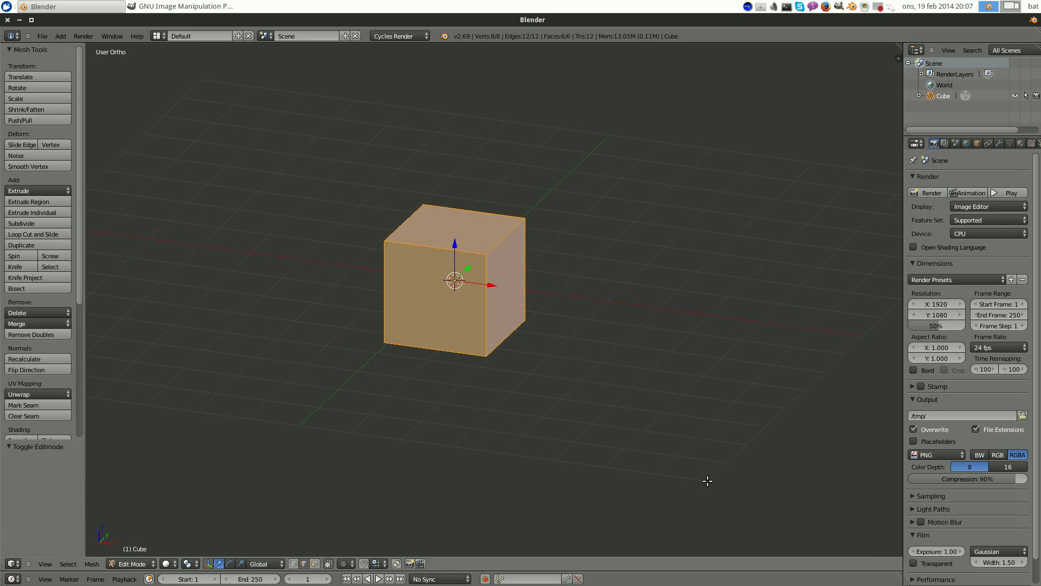
pyautogui.press('s')
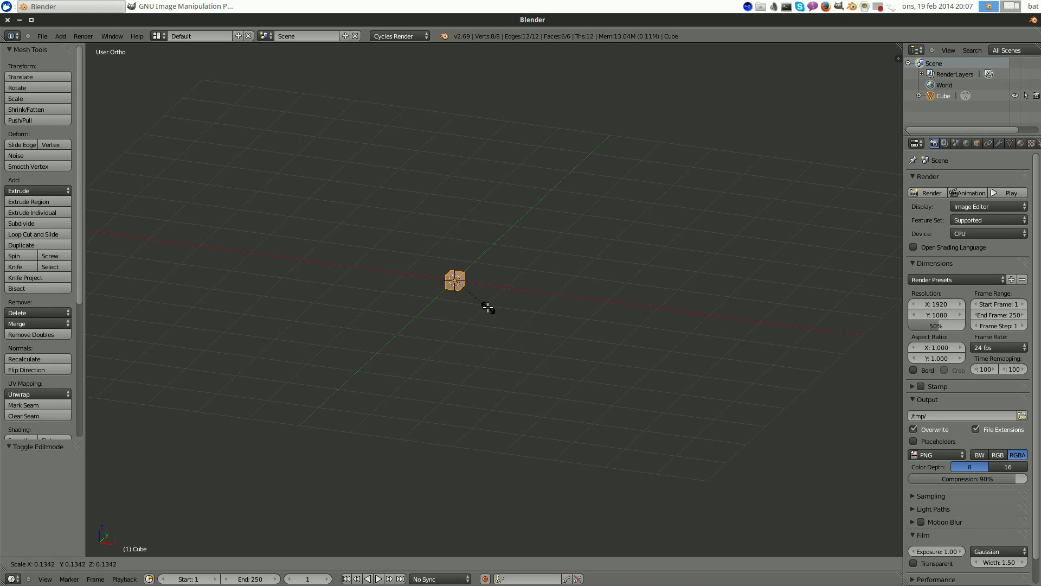
pyautogui.click(477, 302)
# - Flatten the cube by scaling it to about 0.394 along the Z axis
pyautogui.scroll(3, 502, 316)
pyautogui.moveTo(458, 303); pyautogui.dragTo(464, 271, button='middle')
pyautogui.scroll(6, 428, 287)
pyautogui.moveTo(391, 257); pyautogui.dragTo(421, 258, button='middle')
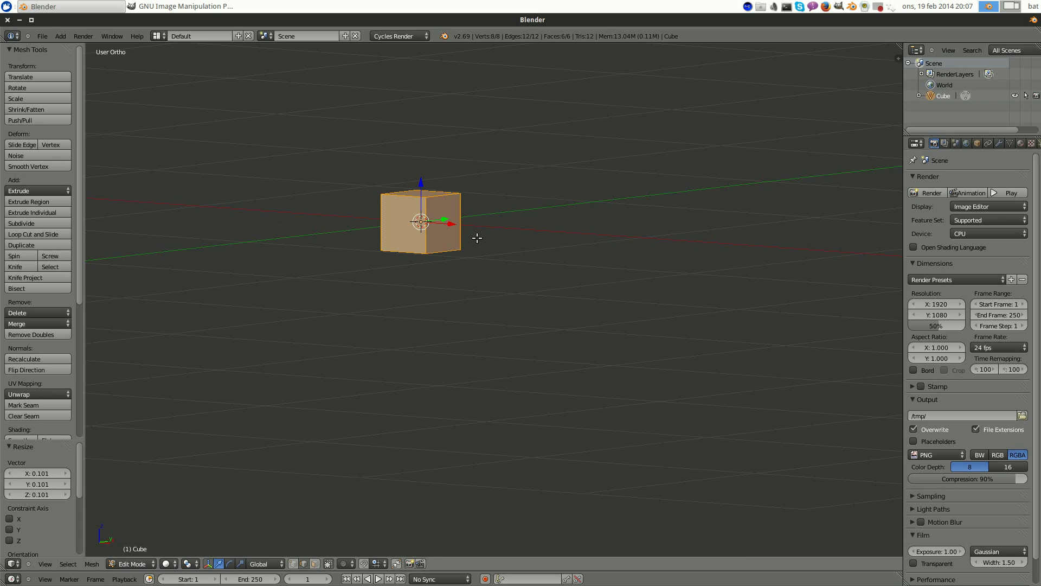
pyautogui.scroll(2, 474, 235)
pyautogui.moveTo(474, 234); pyautogui.dragTo(495, 298, button='middle')
pyautogui.keyDown('shift'); pyautogui.scroll(2, 495, 298); pyautogui.keyUp('shift')
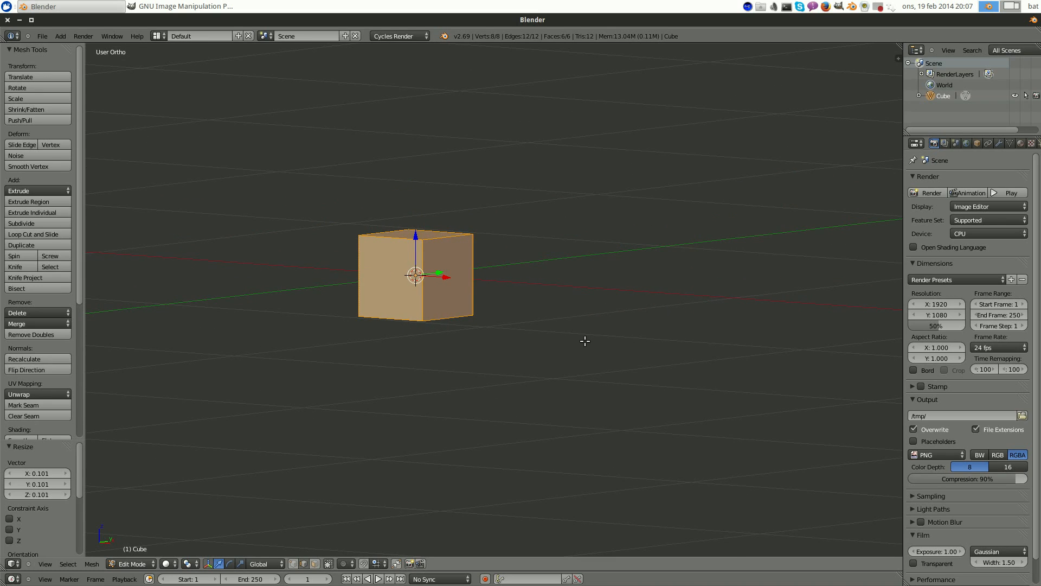
pyautogui.press('s')
pyautogui.press('z')
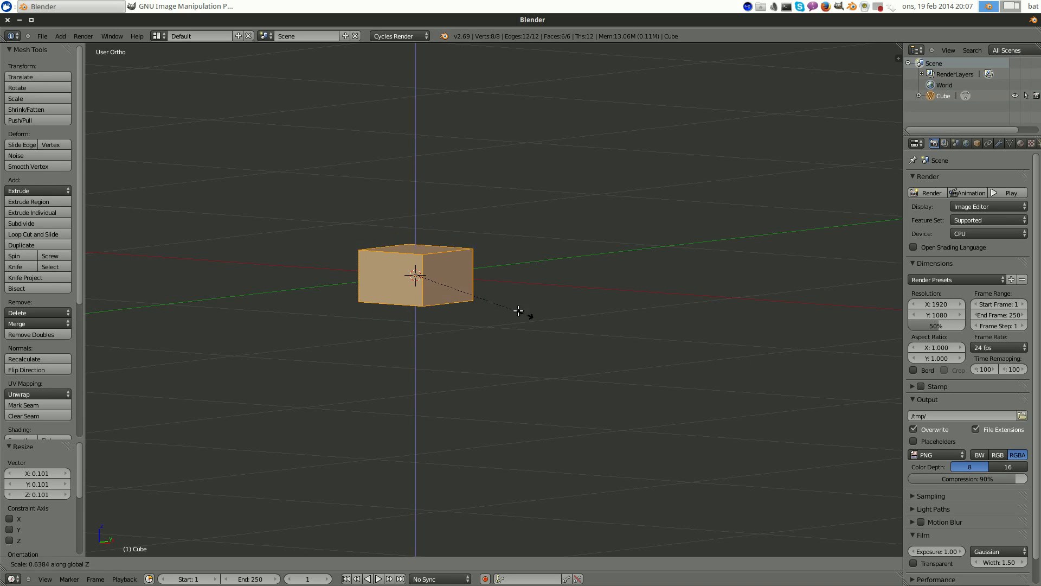
pyautogui.click(481, 295)
# - Lengthen the flattened box by scaling it to about 1.144 along the Y axis
pyautogui.moveTo(482, 295); pyautogui.dragTo(525, 293, button='middle')
pyautogui.press('s')
pyautogui.press('y')
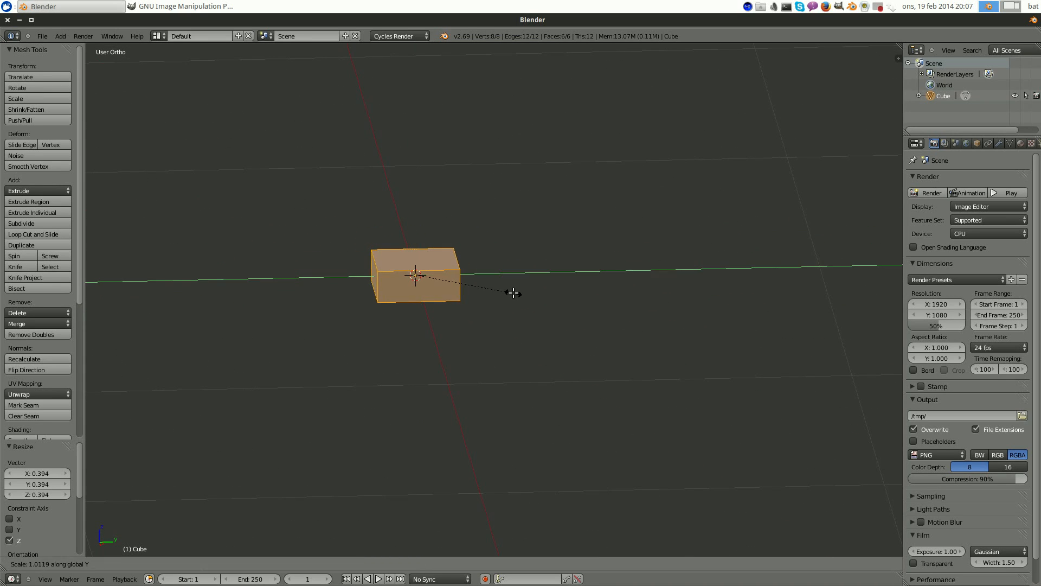
pyautogui.click(526, 294)
# - Select the two opposite end faces facing along Y in face mode and inset them with a thickness of about 0.0044
pyautogui.moveTo(365, 311); pyautogui.dragTo(435, 318, button='middle')
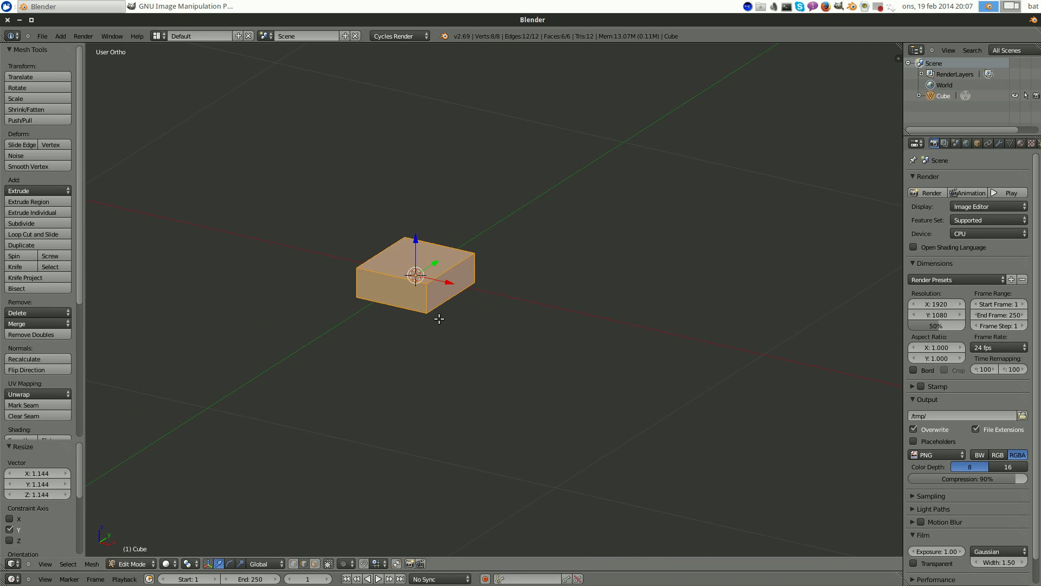
pyautogui.click(315, 563)
pyautogui.scroll(3, 397, 349)
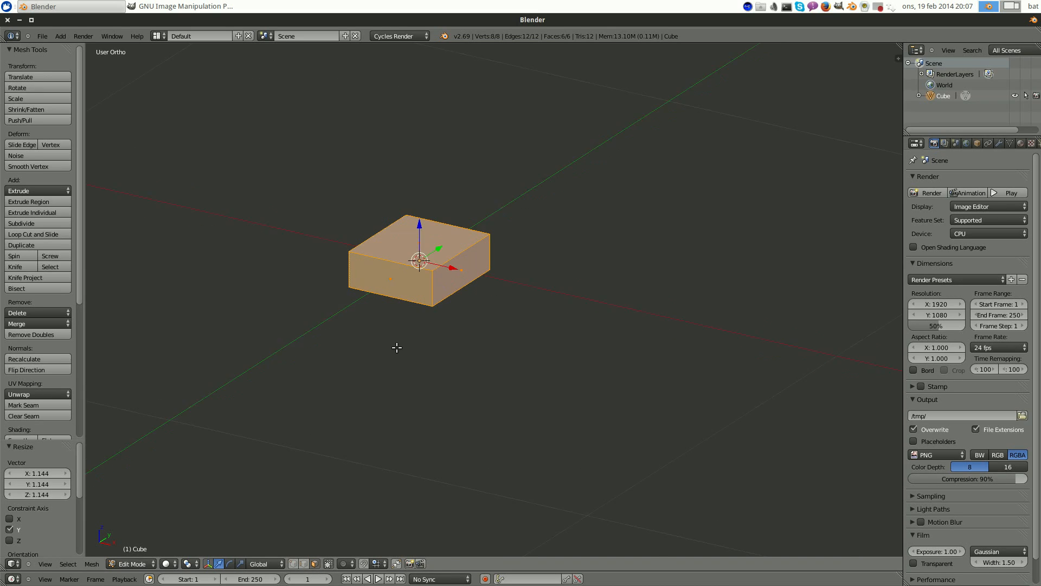
pyautogui.rightClick(398, 243)
pyautogui.moveTo(732, 221); pyautogui.dragTo(548, 217, button='middle')
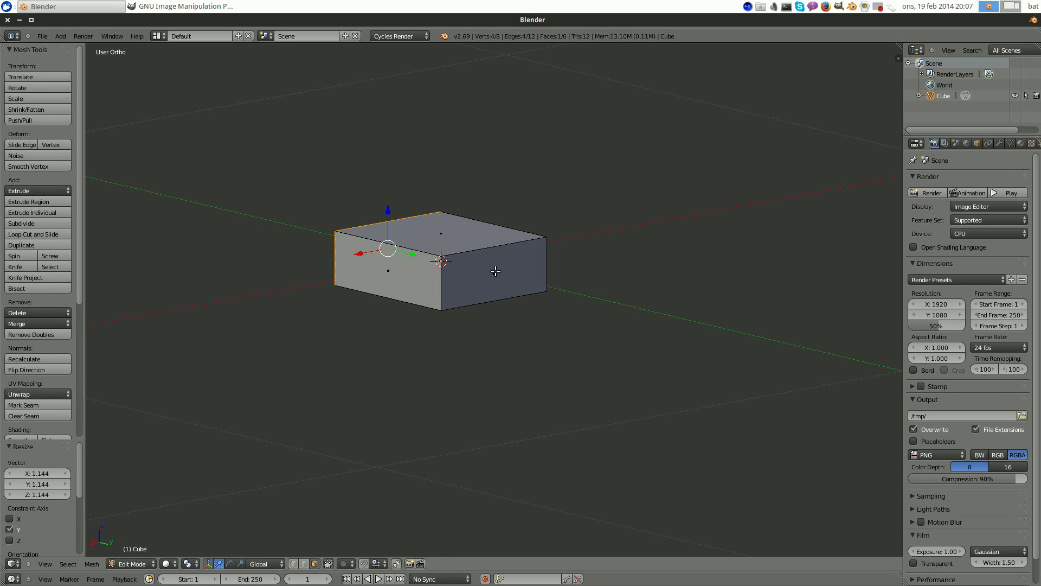
pyautogui.keyDown('shift'); pyautogui.rightClick(495, 271); pyautogui.keyUp('shift')
pyautogui.moveTo(495, 271); pyautogui.dragTo(554, 226, button='middle')
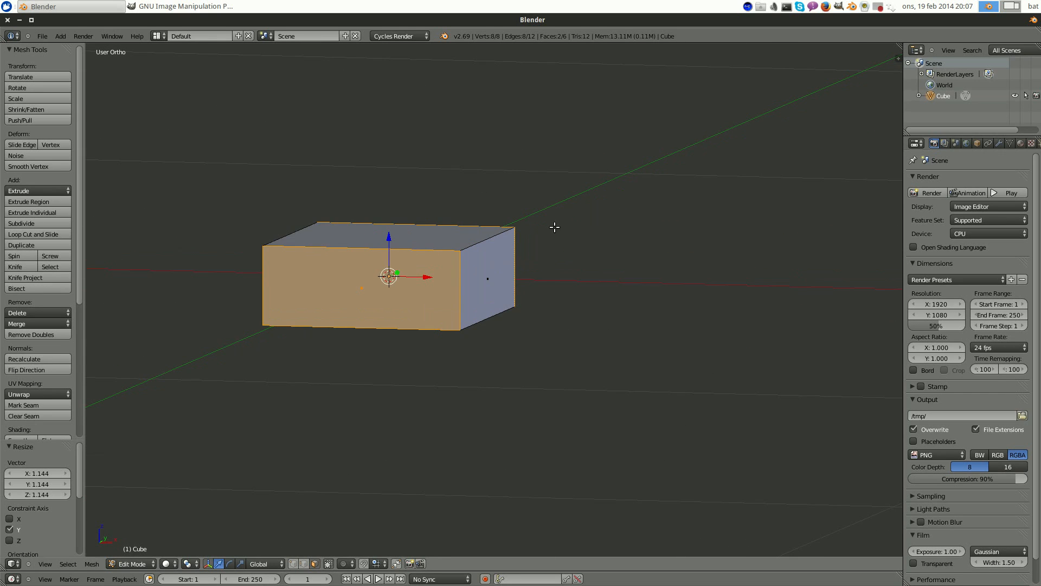
pyautogui.press('w')
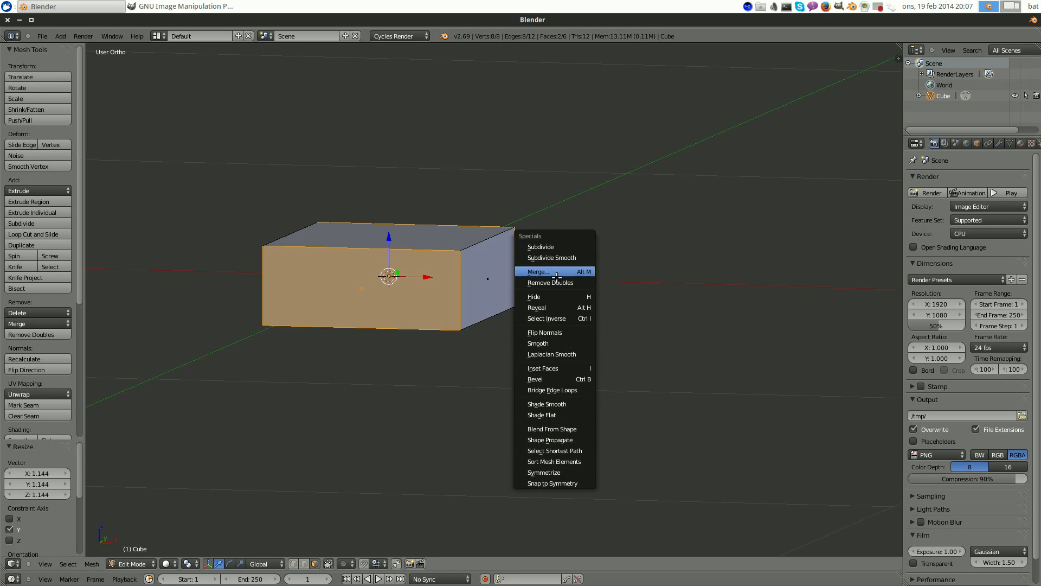
pyautogui.click(545, 368)
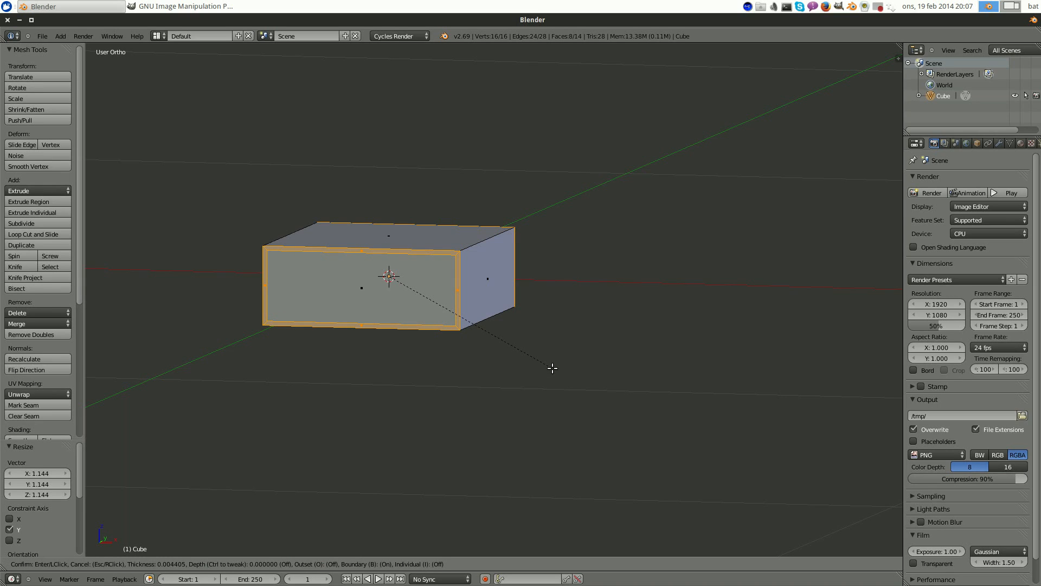
pyautogui.click(552, 368)
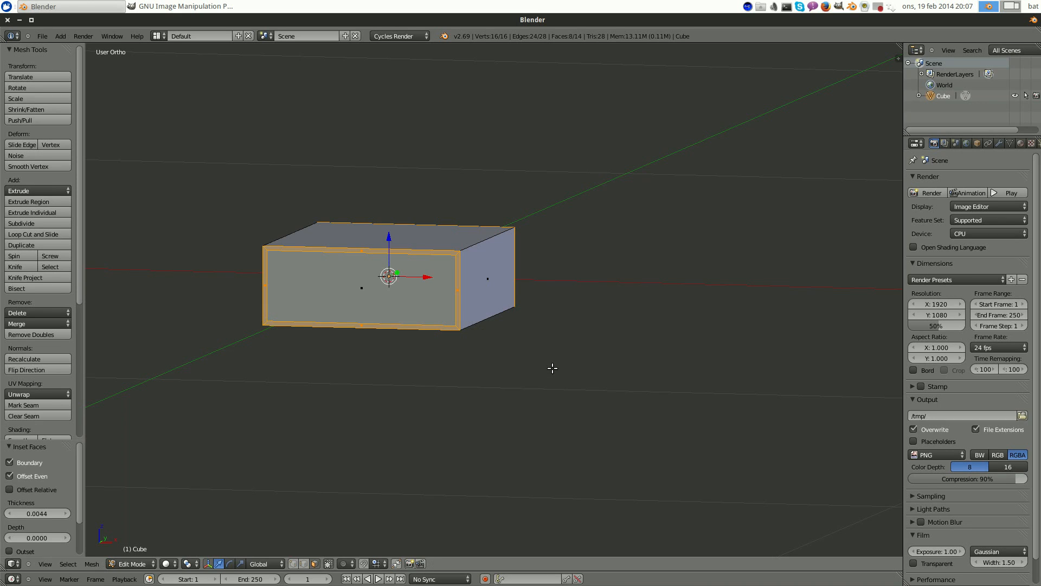
# - Deselect everything, switch to vertex selection and add one centred vertical loop cut around the middle of the box, seen from the front
pyautogui.moveTo(551, 365); pyautogui.dragTo(420, 382, button='middle')
pyautogui.press('a')
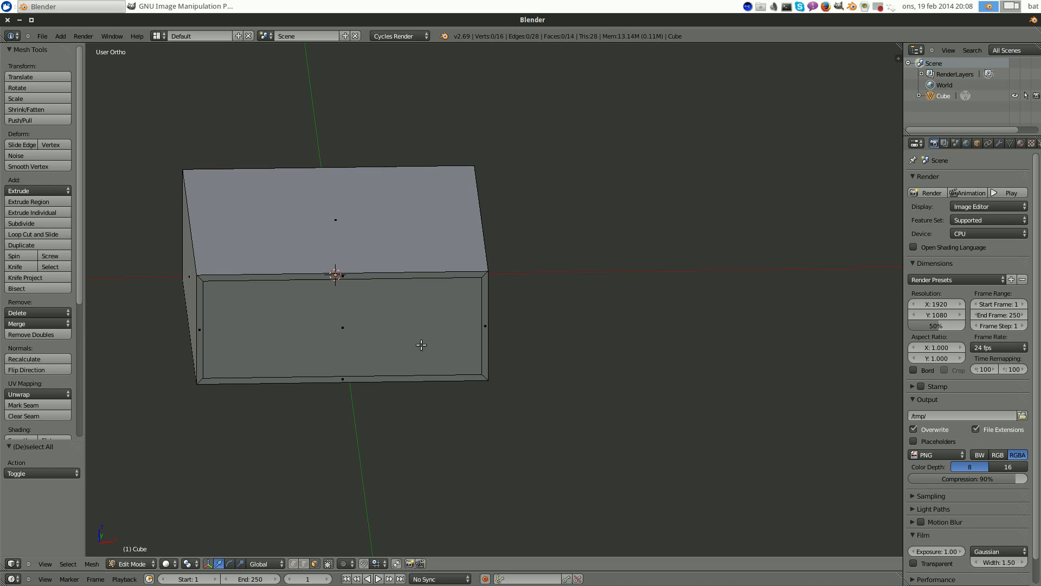
pyautogui.click(294, 564)
pyautogui.press('KP_1')
pyautogui.scroll(-3, 584, 338)
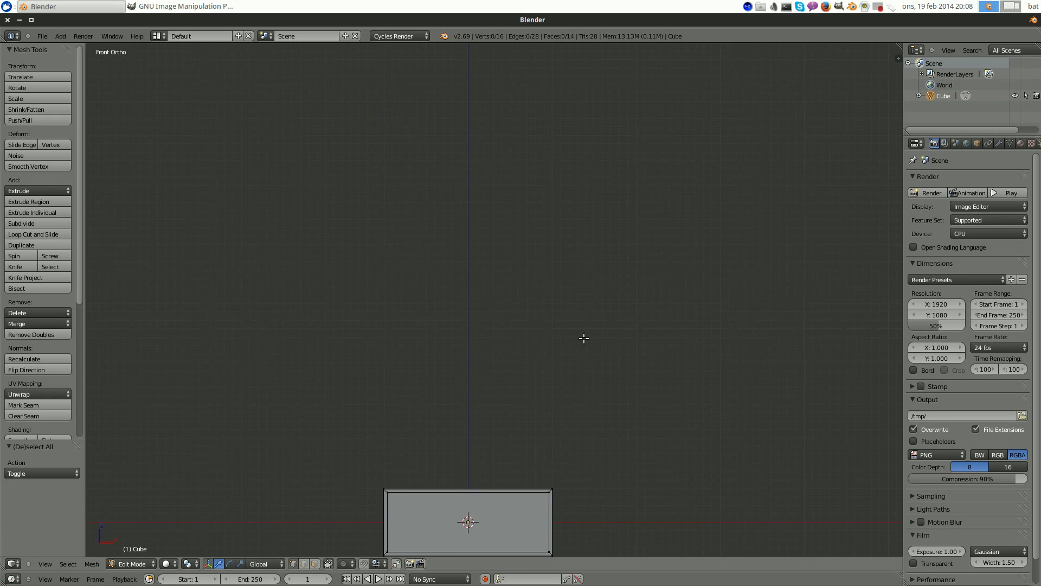
pyautogui.keyDown('shift'); pyautogui.moveTo(525, 429); pyautogui.dragTo(525, 207, button='middle'); pyautogui.keyUp('shift')
pyautogui.scroll(3, 512, 312)
pyautogui.scroll(1, 505, 280)
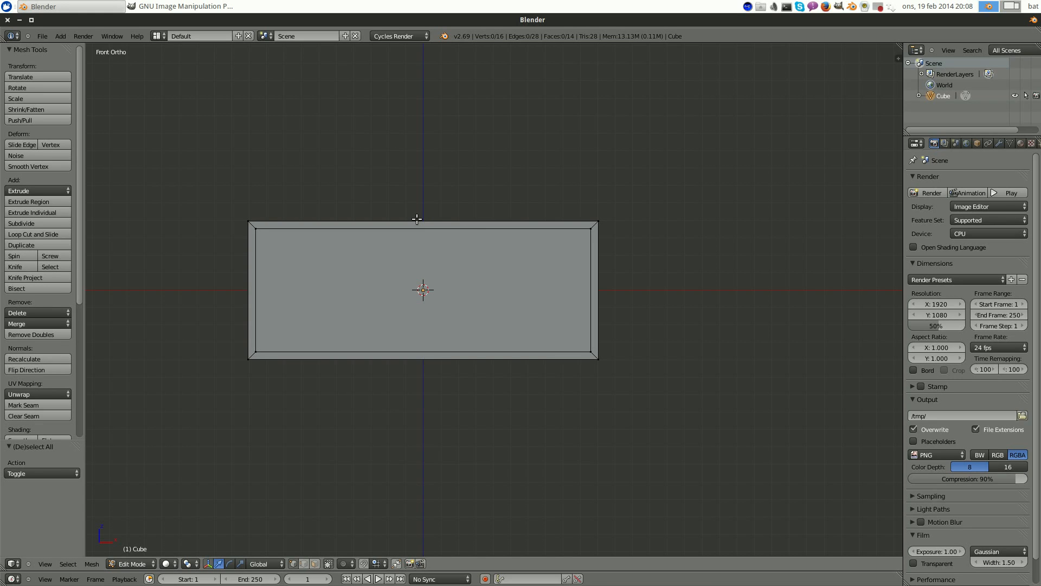
pyautogui.hotkey('ctrl', 'r')
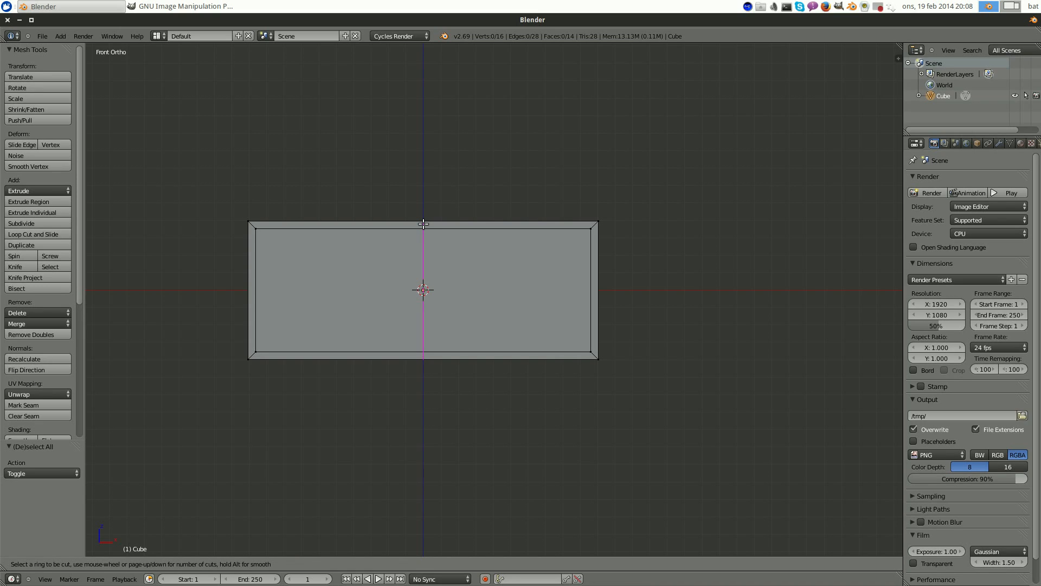
pyautogui.click(424, 224)
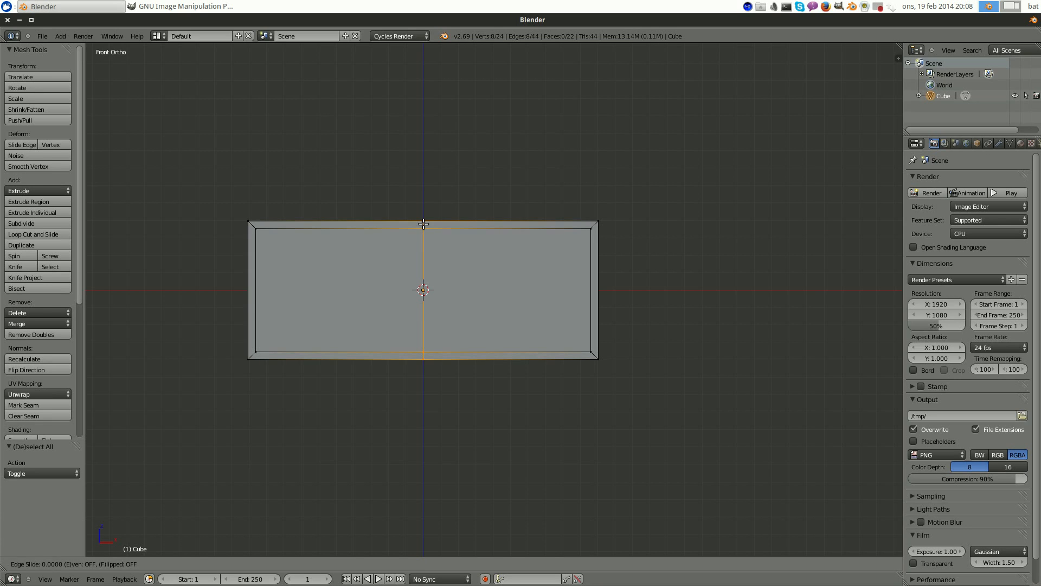
pyautogui.rightClick(421, 287)
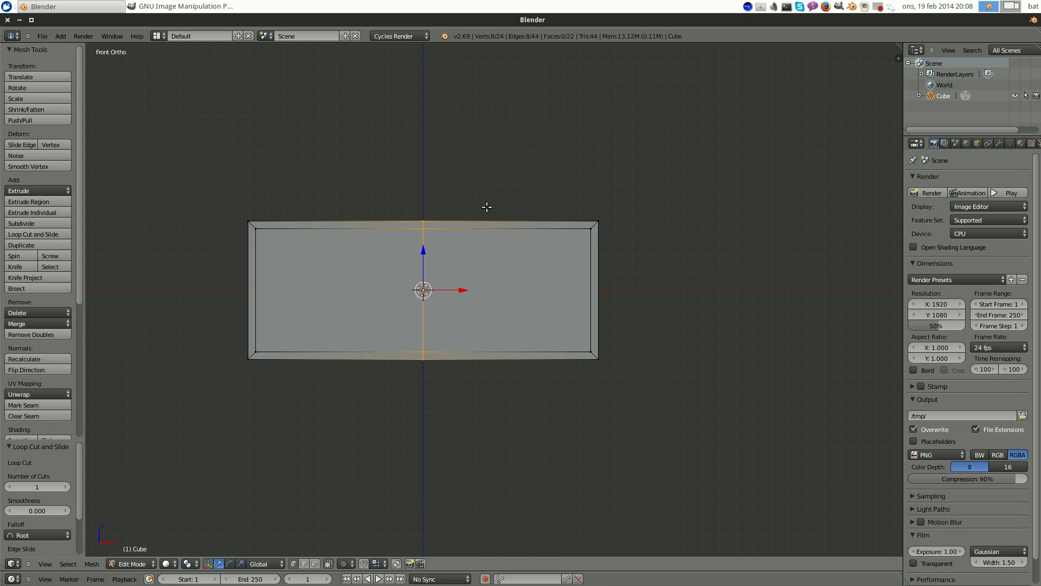
# - In wireframe display, box-select the eight end vertices on the box's positive X side and delete them to remove that half
pyautogui.moveTo(551, 184); pyautogui.dragTo(365, 291, button='middle')
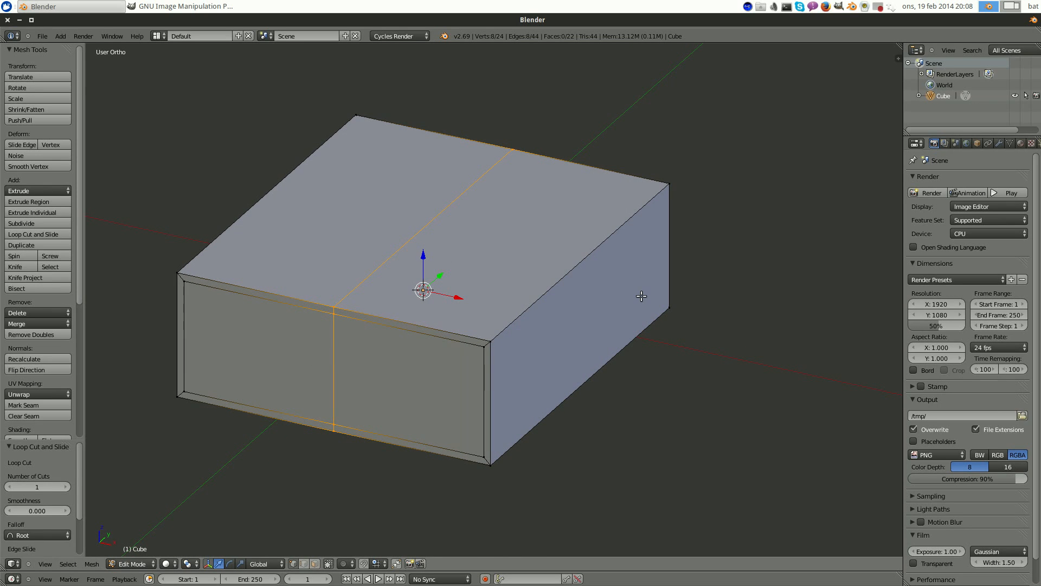
pyautogui.press('a')
pyautogui.moveTo(447, 270); pyautogui.dragTo(518, 290, button='middle')
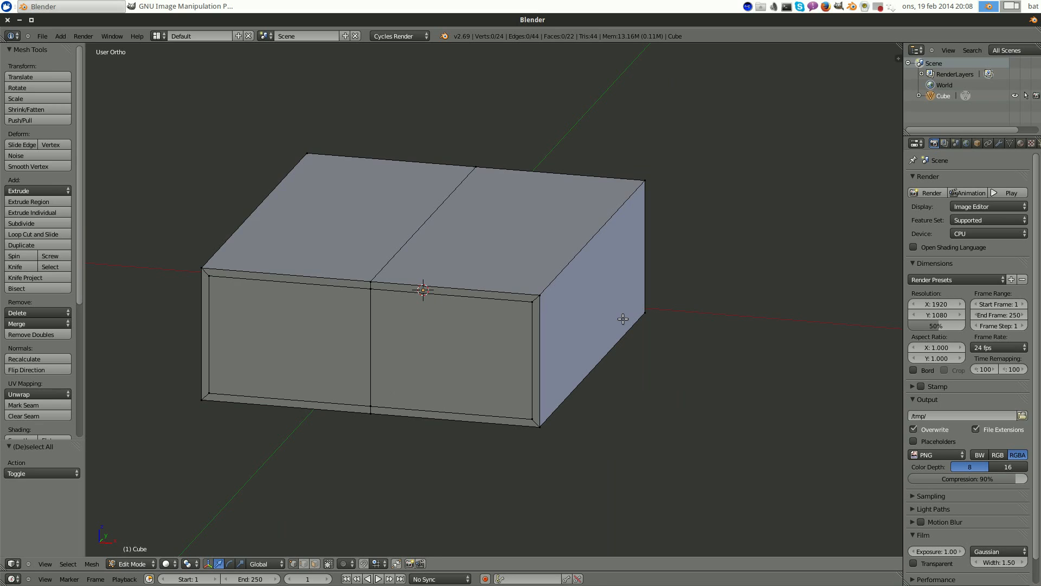
pyautogui.press('z')
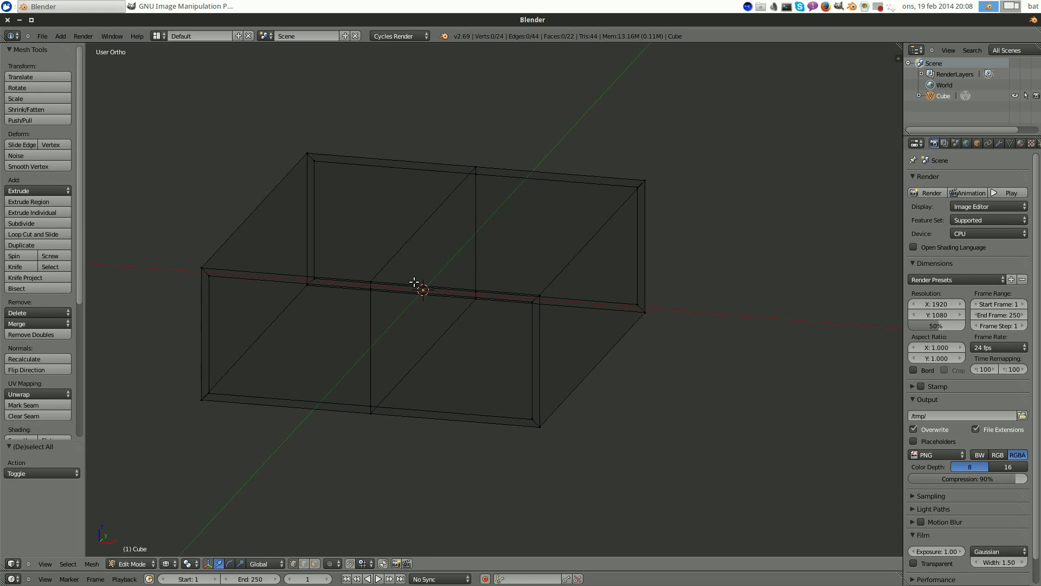
pyautogui.moveTo(414, 282); pyautogui.dragTo(618, 295, button='middle')
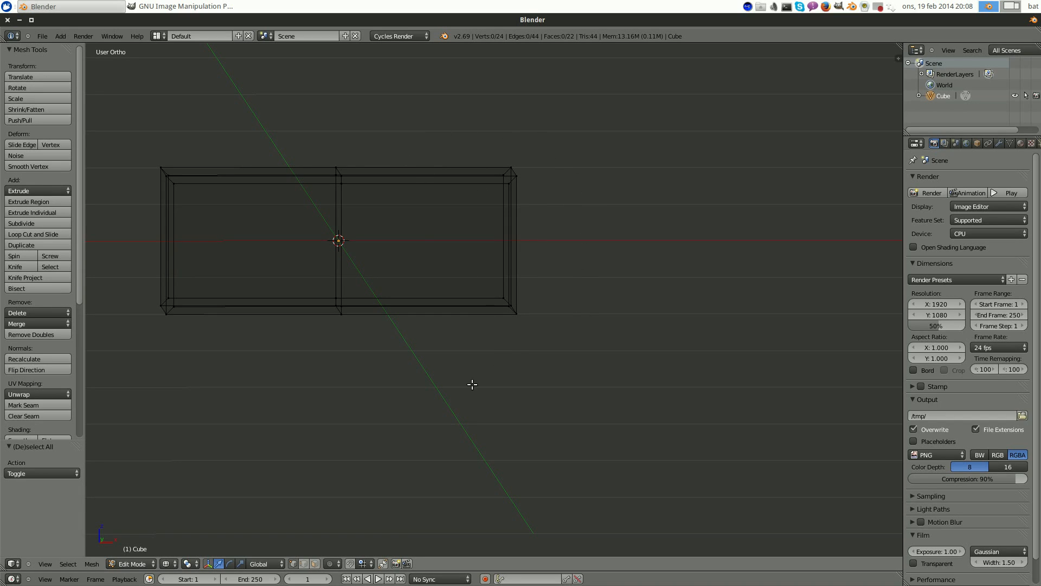
pyautogui.moveTo(472, 384); pyautogui.dragTo(629, 286, button='middle')
pyautogui.press('b')
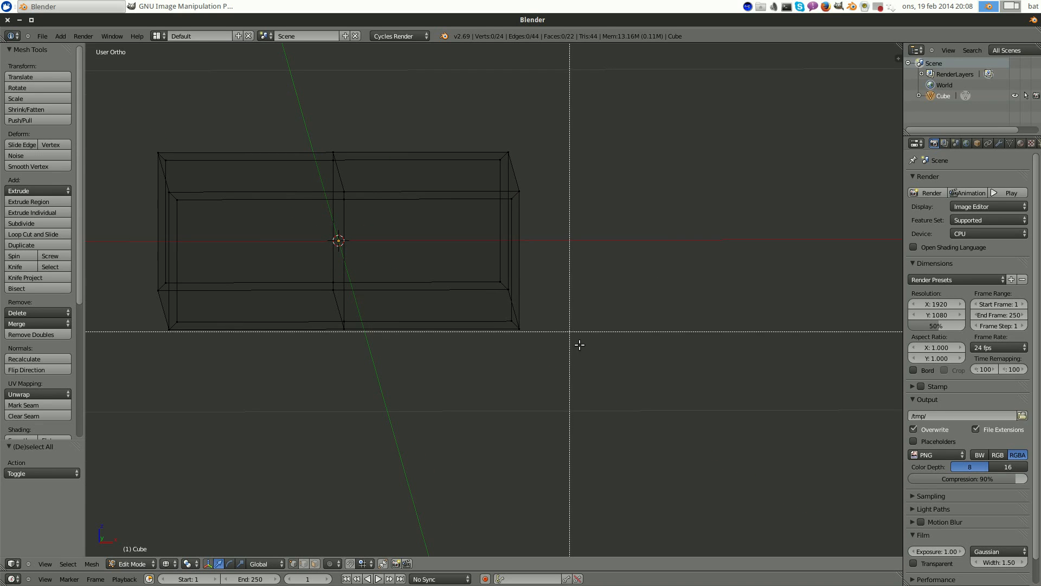
pyautogui.moveTo(585, 390); pyautogui.dragTo(467, 103)
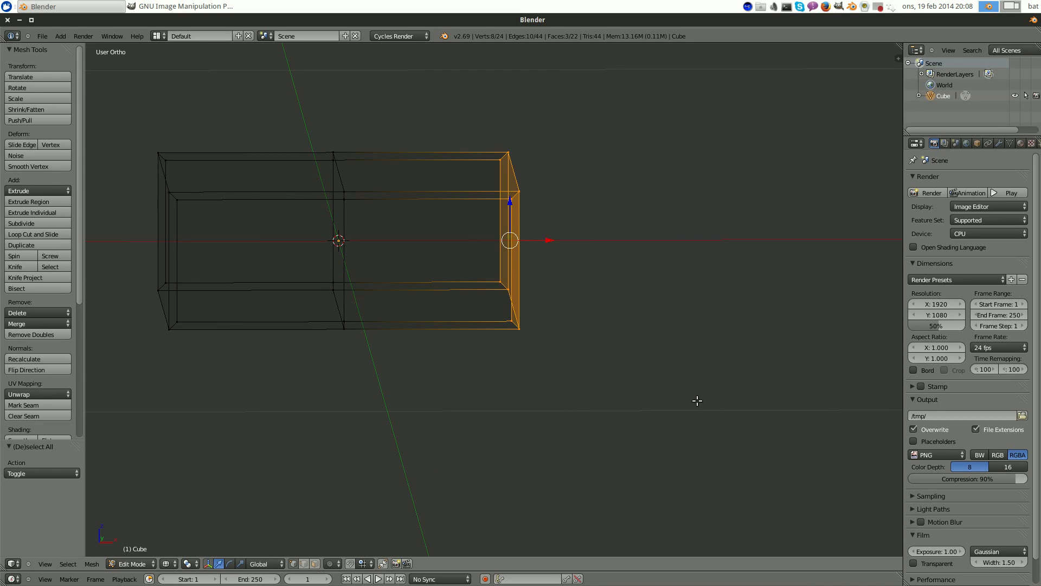
pyautogui.moveTo(574, 305); pyautogui.dragTo(570, 298, button='middle')
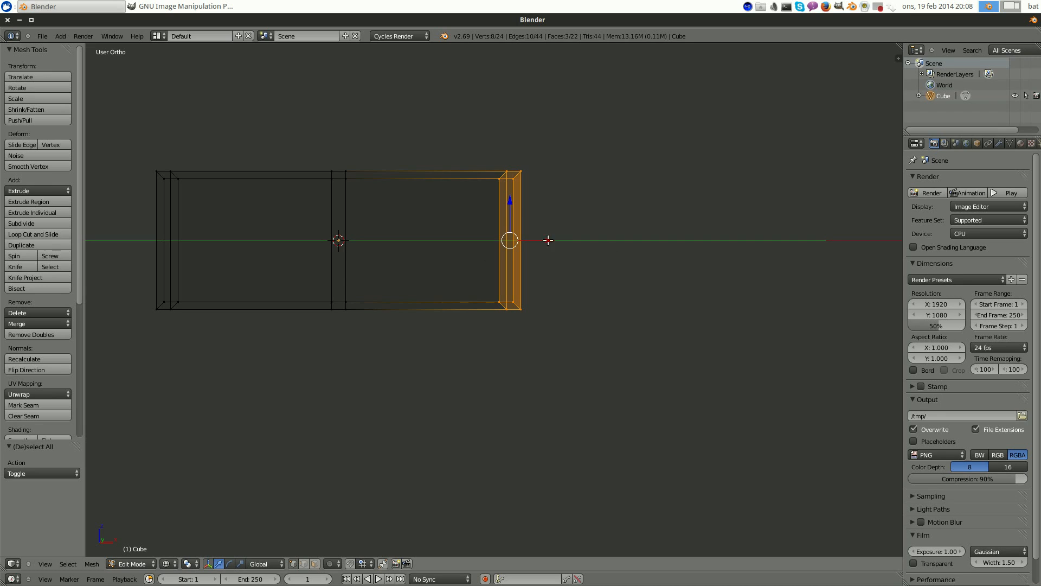
pyautogui.moveTo(548, 240); pyautogui.dragTo(501, 202, button='middle')
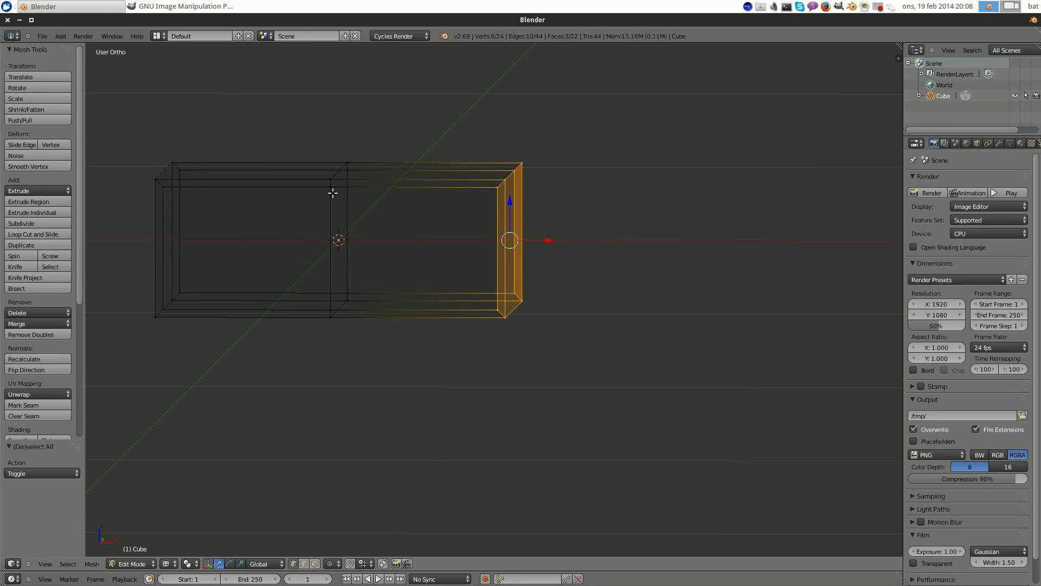
pyautogui.moveTo(623, 260); pyautogui.dragTo(626, 262, button='middle')
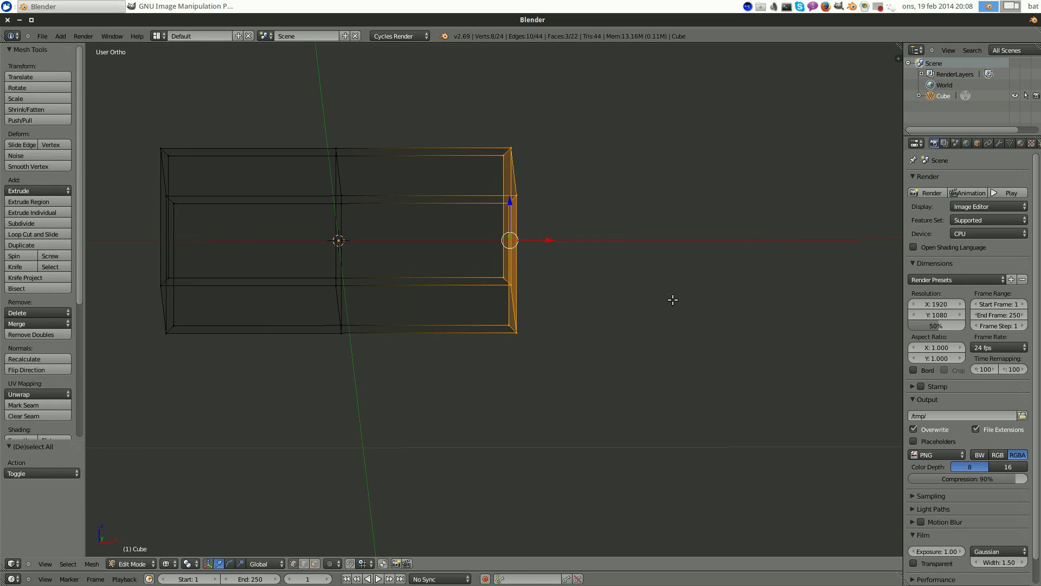
pyautogui.press('x')
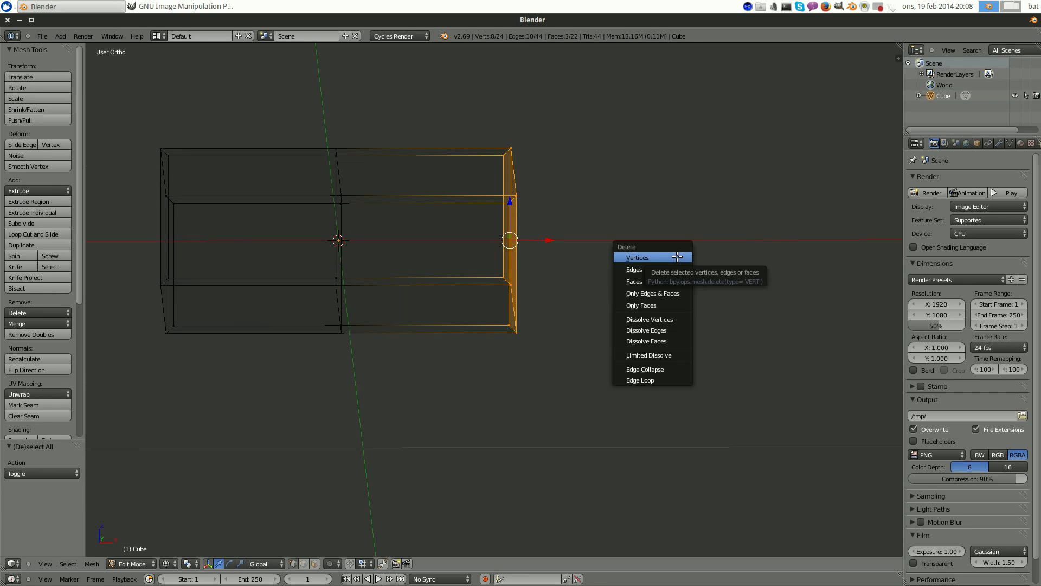
pyautogui.click(640, 257)
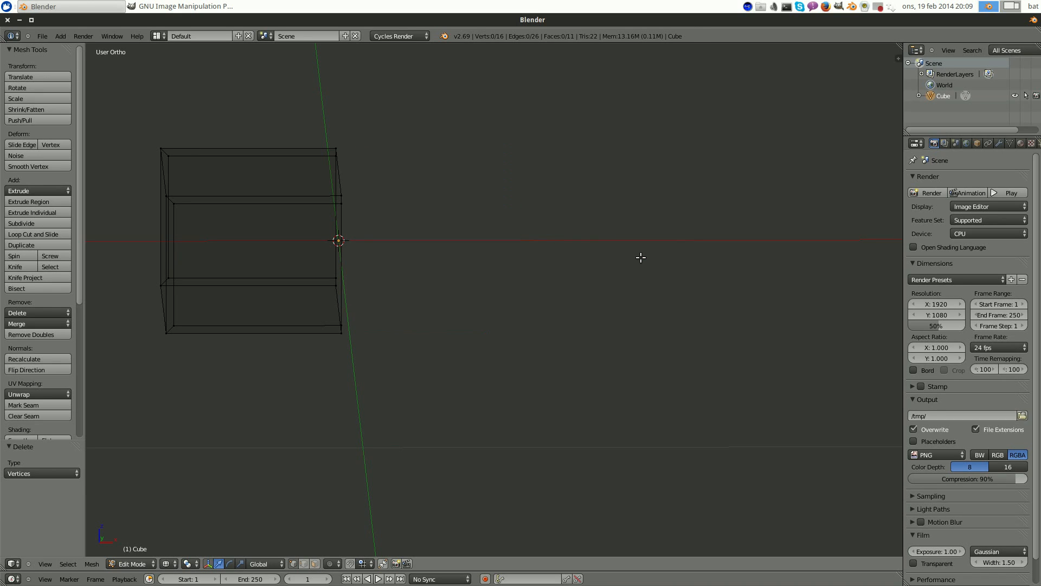
# - Return to solid display and add a Mirror modifier across X with Clipping enabled to the half box
pyautogui.moveTo(549, 222)
pyautogui.mouseDown(button='middle')
pyautogui.moveTo(425, 202)
pyautogui.moveTo(453, 258)
pyautogui.moveTo(544, 246)
pyautogui.mouseUp(button='middle')
pyautogui.press('z')
pyautogui.moveTo(308, 217); pyautogui.dragTo(421, 233, button='middle')
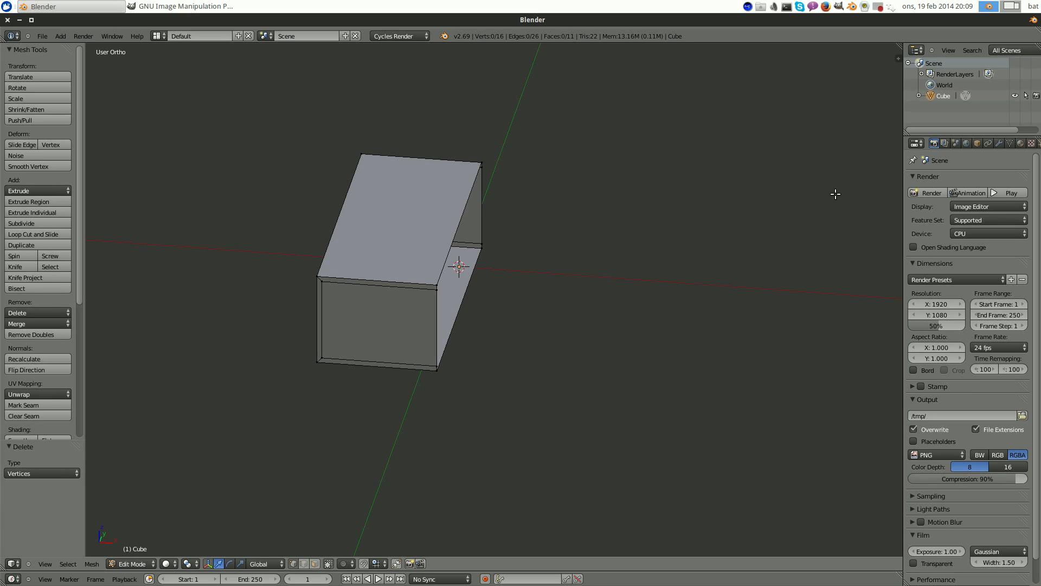
pyautogui.moveTo(581, 250); pyautogui.dragTo(599, 242, button='middle')
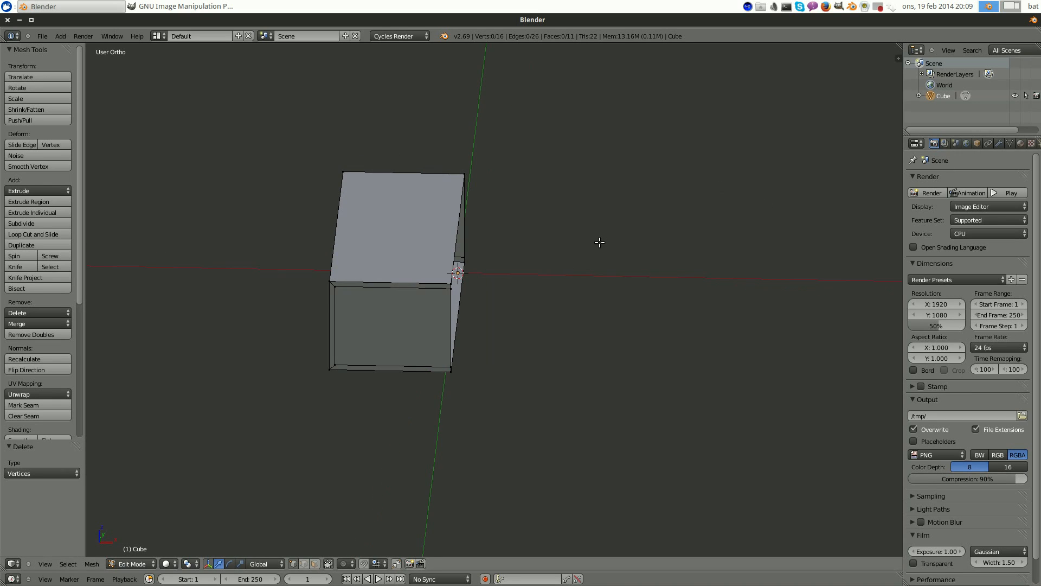
pyautogui.click(999, 143)
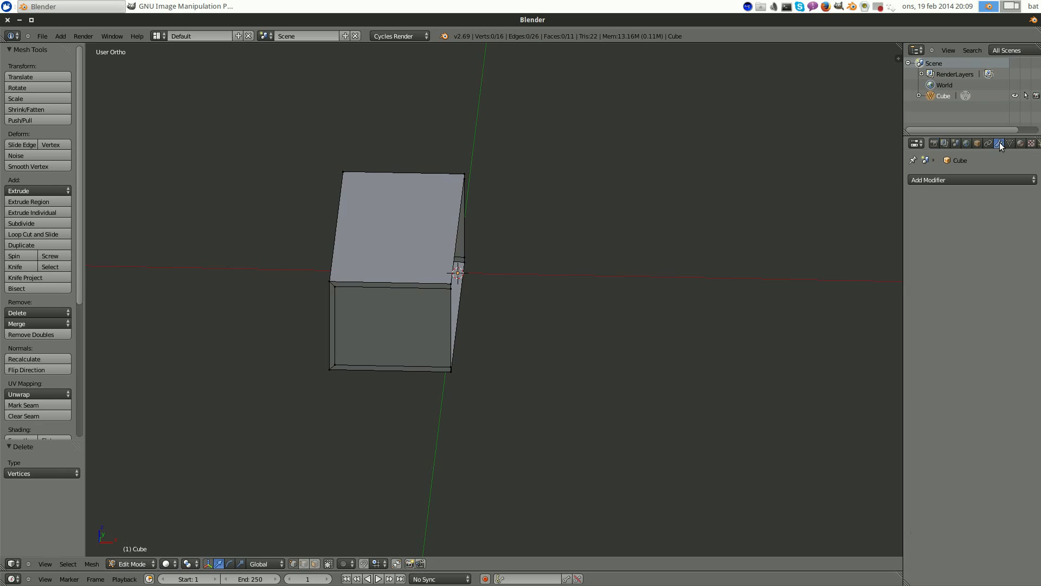
pyautogui.click(948, 180)
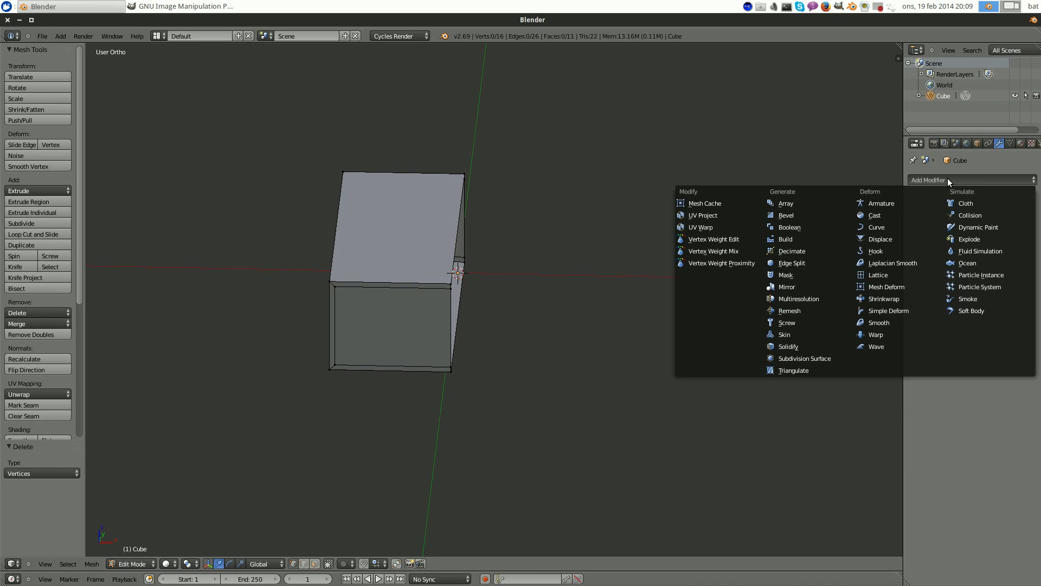
pyautogui.click(778, 288)
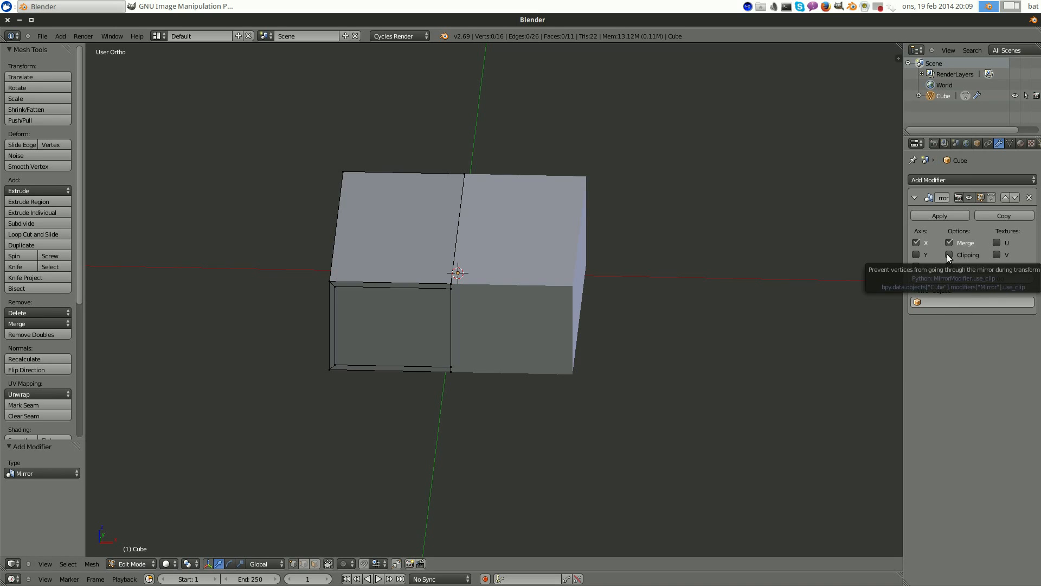
pyautogui.click(949, 255)
pyautogui.moveTo(607, 255); pyautogui.dragTo(629, 234, button='middle')
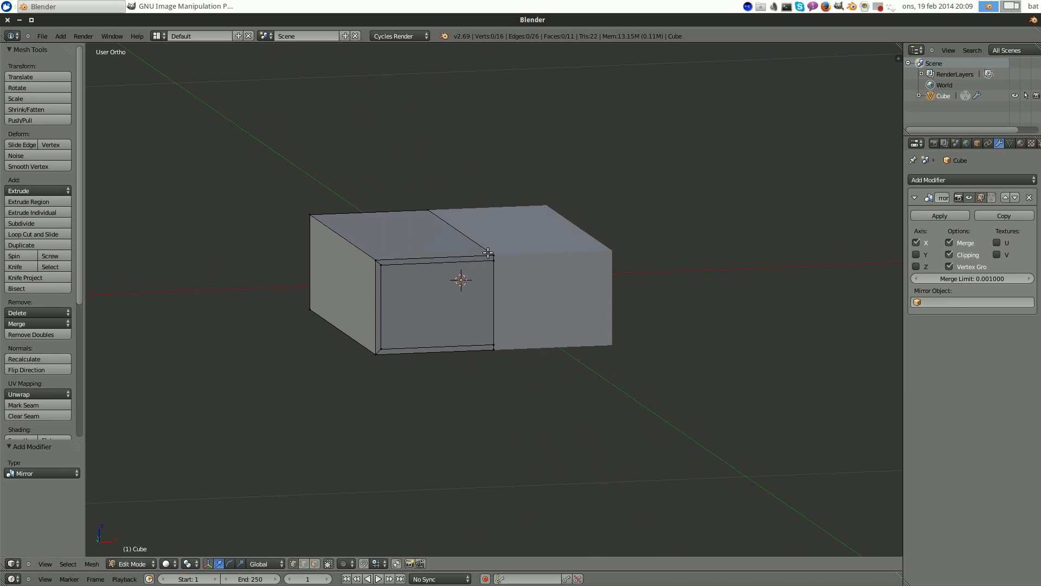
pyautogui.moveTo(488, 253); pyautogui.dragTo(338, 283, button='middle')
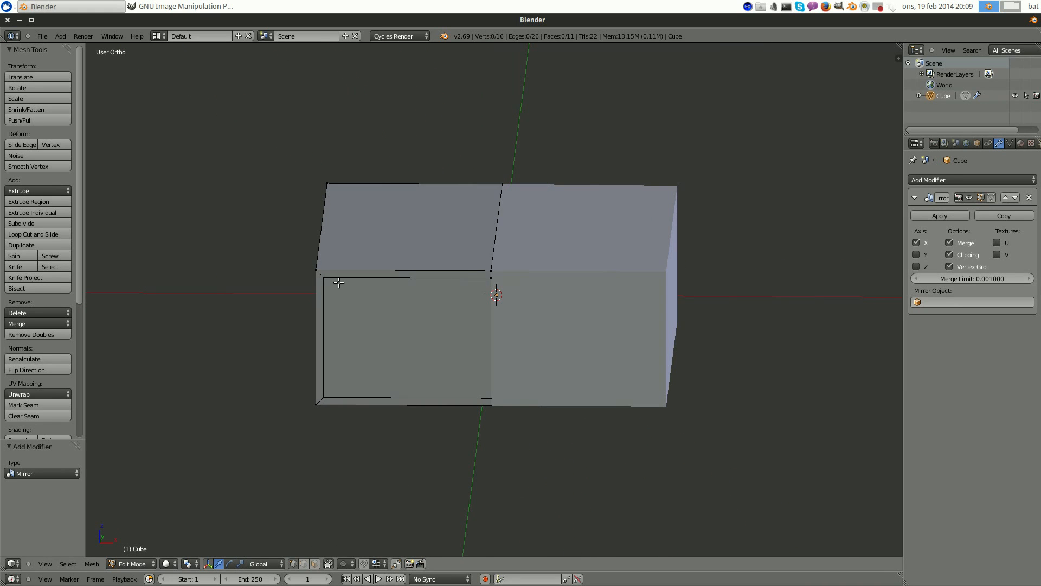
# - Switch to face selection mode and clear the selection on the half box
pyautogui.rightClick(317, 269)
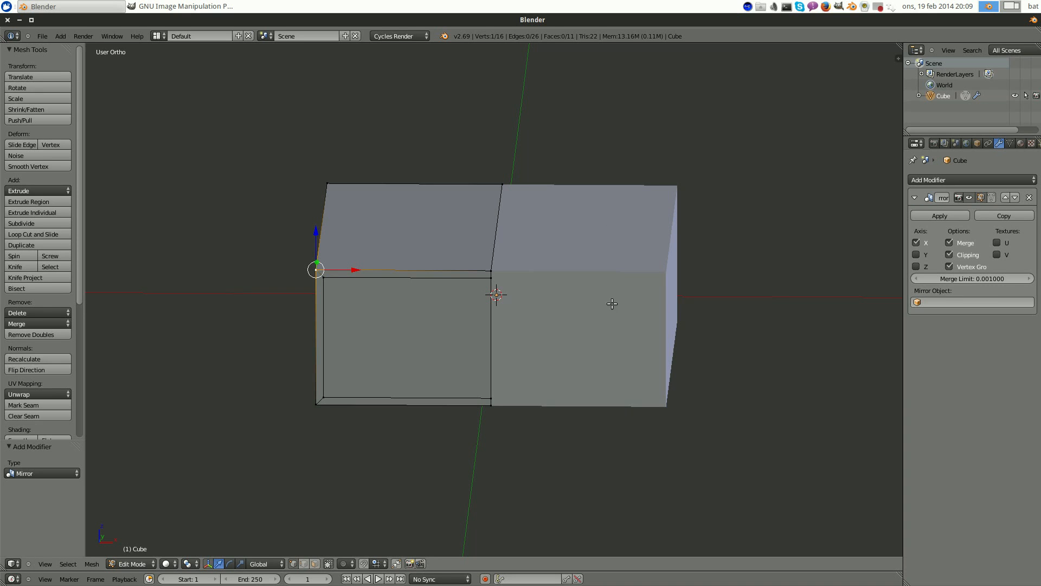
pyautogui.moveTo(576, 345); pyautogui.dragTo(603, 332, button='middle')
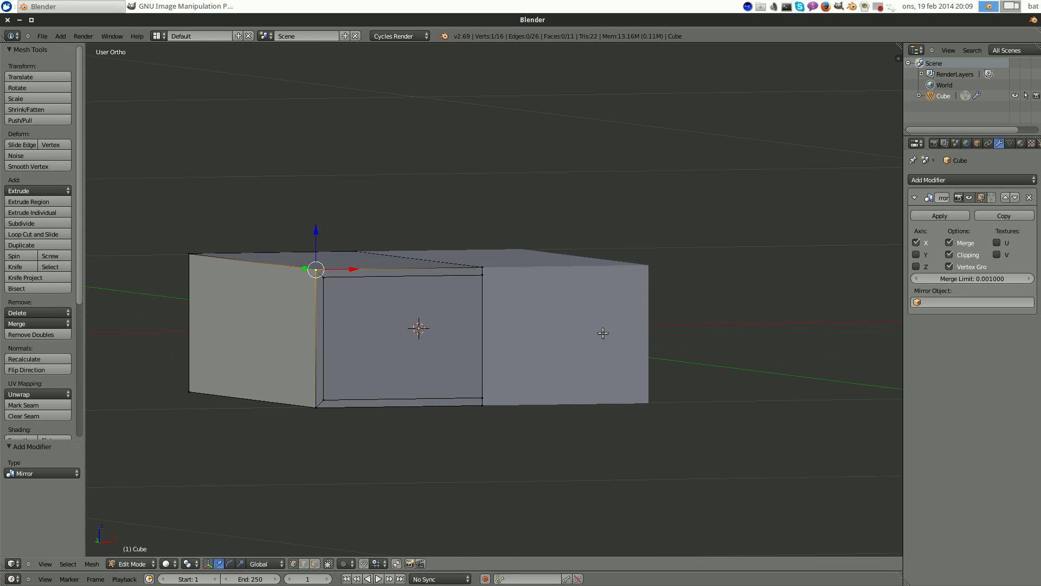
pyautogui.moveTo(557, 275); pyautogui.dragTo(490, 413, button='middle')
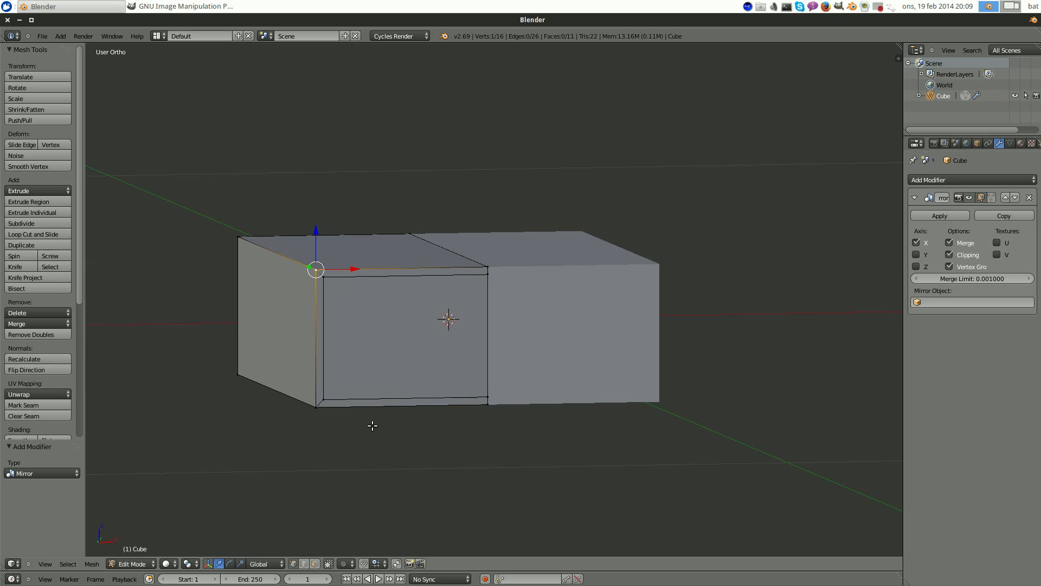
pyautogui.click(315, 564)
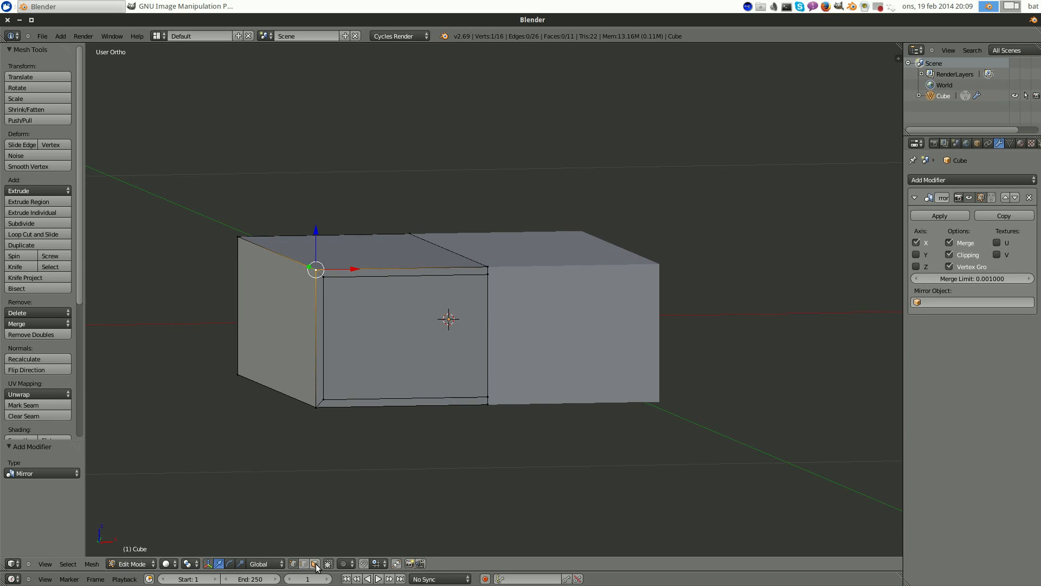
pyautogui.rightClick(409, 331)
pyautogui.moveTo(273, 288)
pyautogui.mouseDown(button='middle')
pyautogui.moveTo(337, 290)
pyautogui.moveTo(304, 325)
pyautogui.moveTo(327, 383)
pyautogui.mouseUp(button='middle')
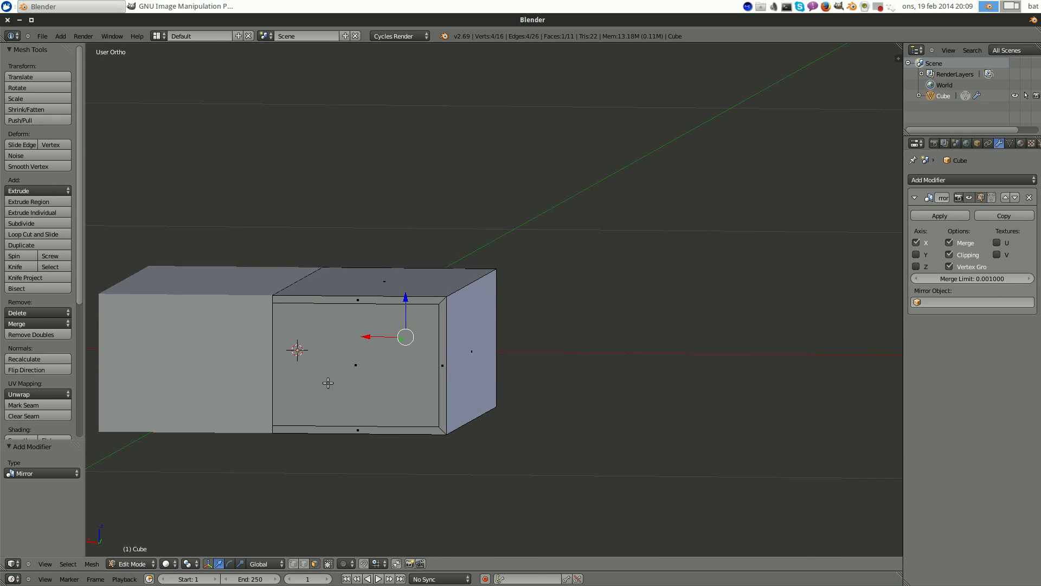
pyautogui.rightClick(362, 362)
pyautogui.moveTo(584, 342); pyautogui.dragTo(356, 344, button='middle')
pyautogui.press('a')
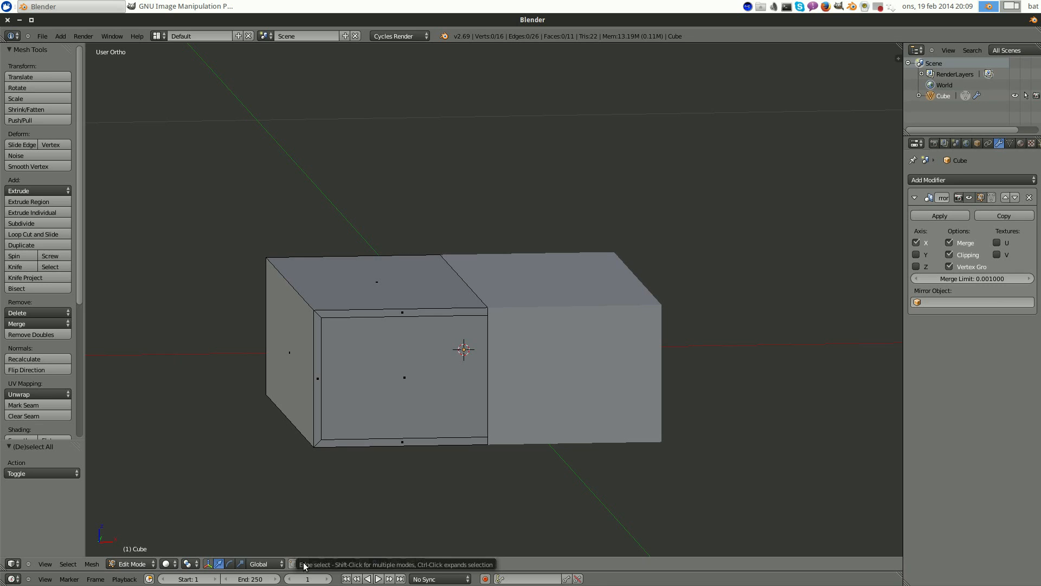
# - Select the inset inner faces at both Y ends of the box and delete only the faces to open it through
pyautogui.rightClick(405, 356)
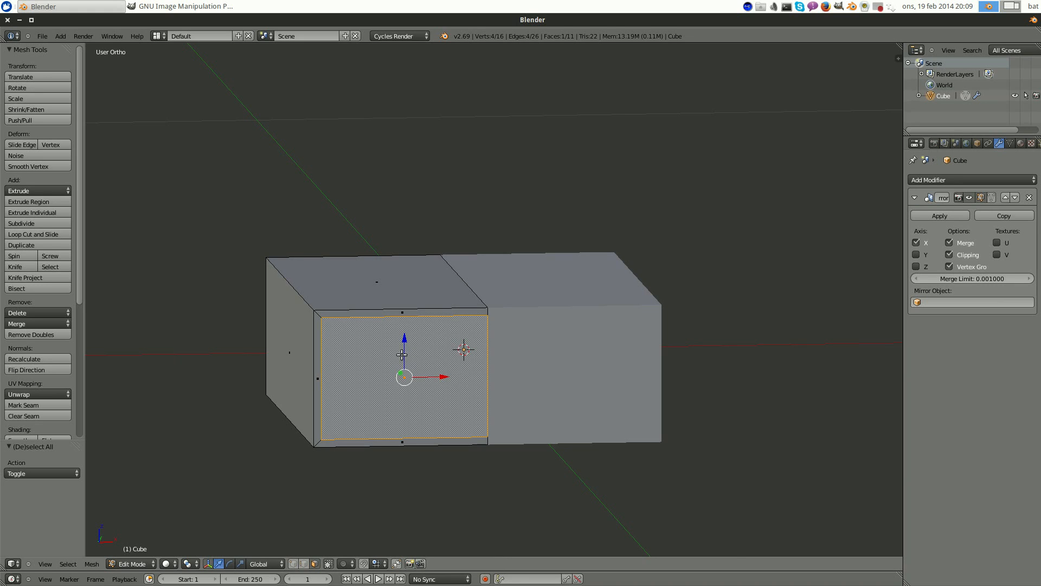
pyautogui.moveTo(236, 306); pyautogui.dragTo(432, 307, button='middle')
pyautogui.keyDown('shift'); pyautogui.rightClick(249, 417); pyautogui.keyUp('shift')
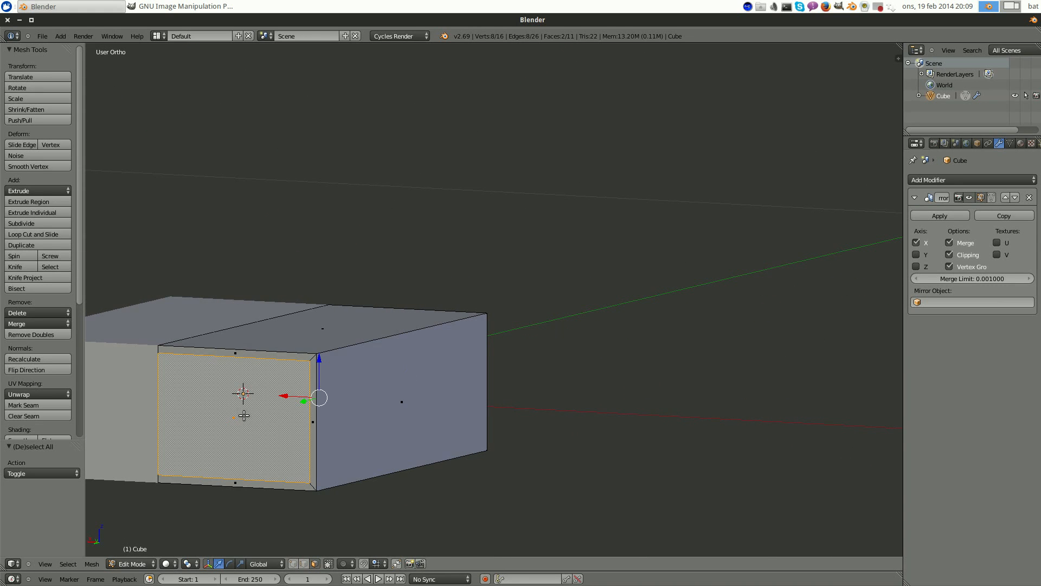
pyautogui.moveTo(435, 418); pyautogui.dragTo(557, 315, button='middle')
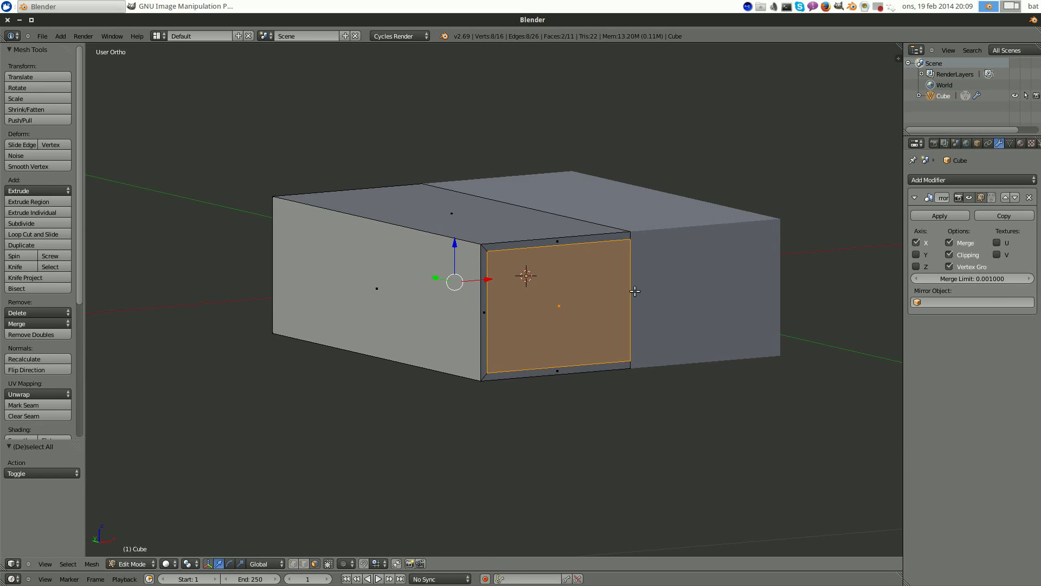
pyautogui.moveTo(534, 199); pyautogui.dragTo(581, 195, button='middle')
pyautogui.press('x')
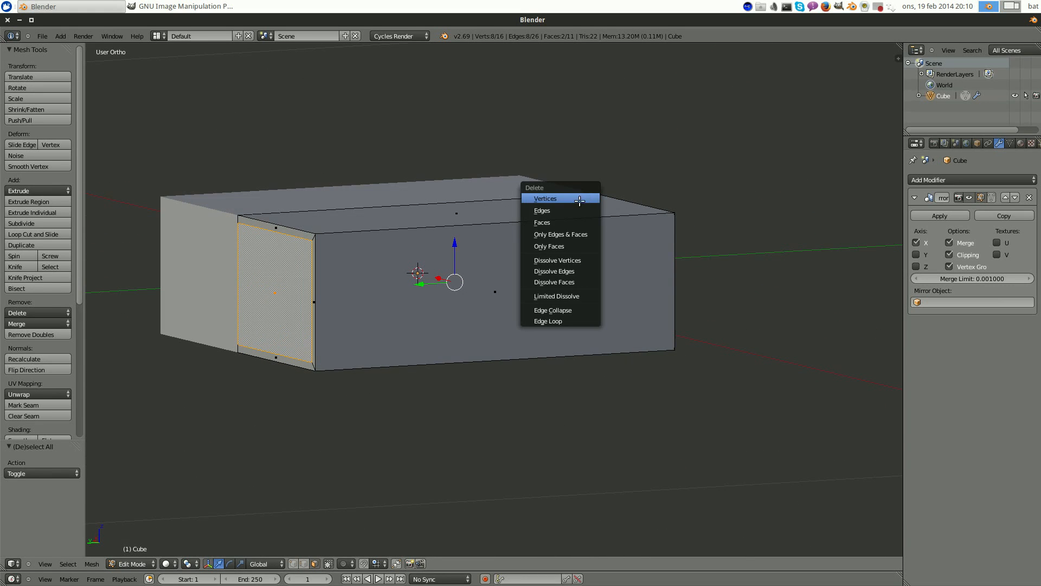
pyautogui.click(542, 222)
pyautogui.moveTo(688, 225); pyautogui.dragTo(615, 192, button='middle')
# - In edge selection mode, select the lower inner rim edges at both openings and fill a face between them as the inner floor
pyautogui.click(304, 564)
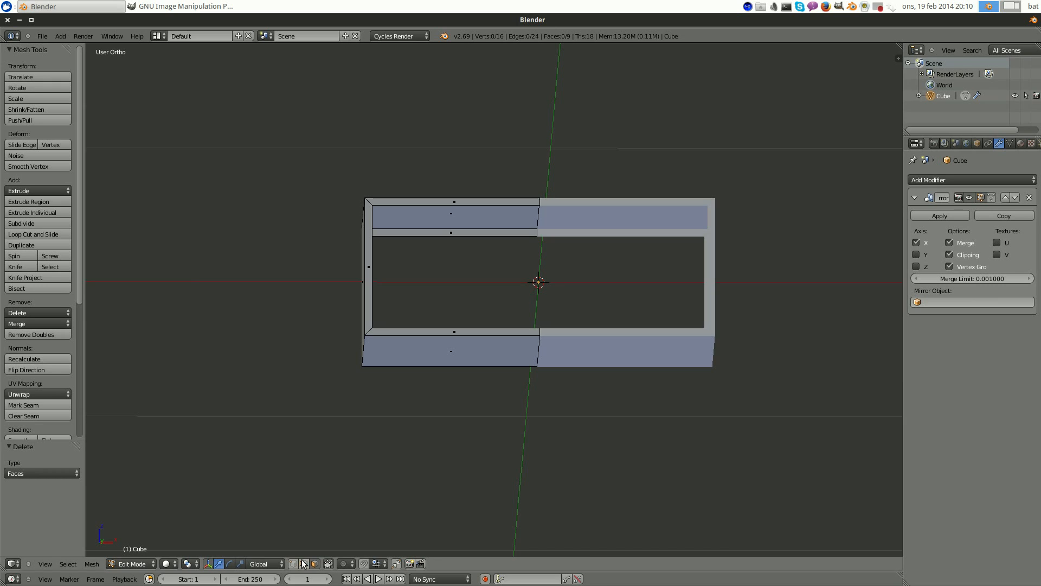
pyautogui.moveTo(595, 469); pyautogui.dragTo(369, 394, button='middle')
pyautogui.scroll(3, 428, 416)
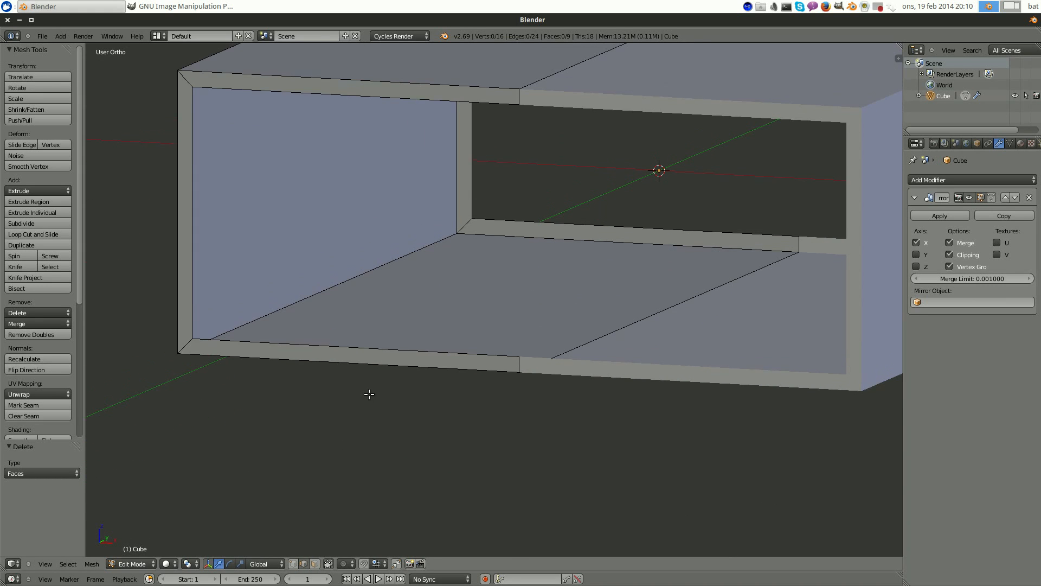
pyautogui.rightClick(267, 342)
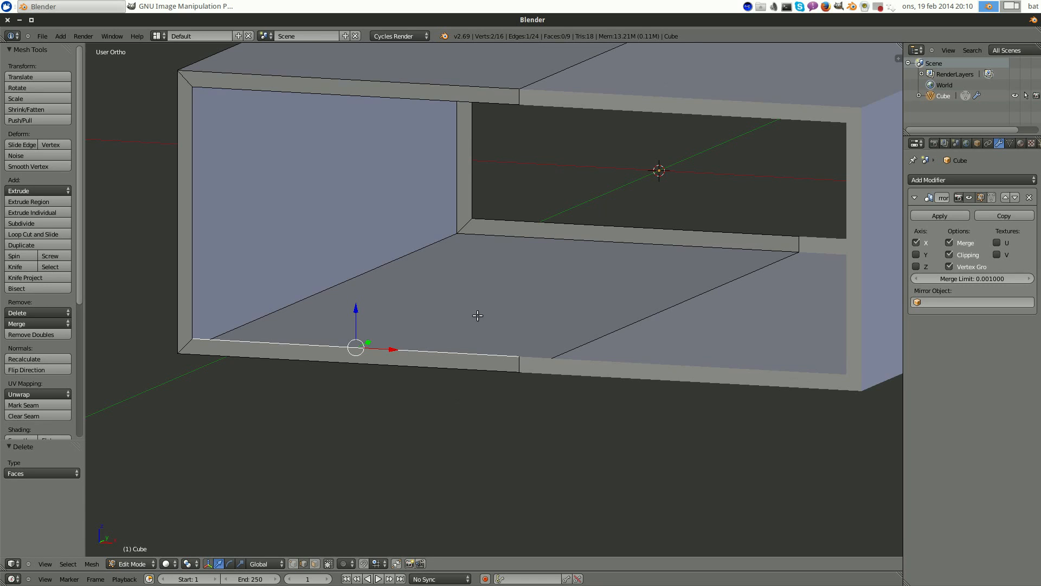
pyautogui.moveTo(477, 315); pyautogui.dragTo(540, 251, button='middle')
pyautogui.keyDown('shift'); pyautogui.rightClick(518, 222); pyautogui.keyUp('shift')
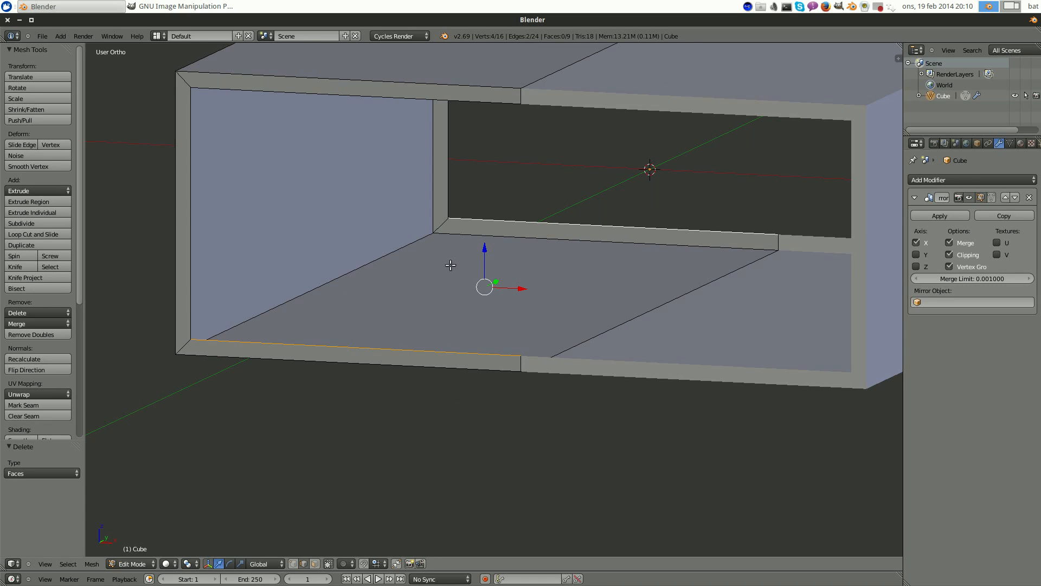
pyautogui.scroll(-2, 742, 237)
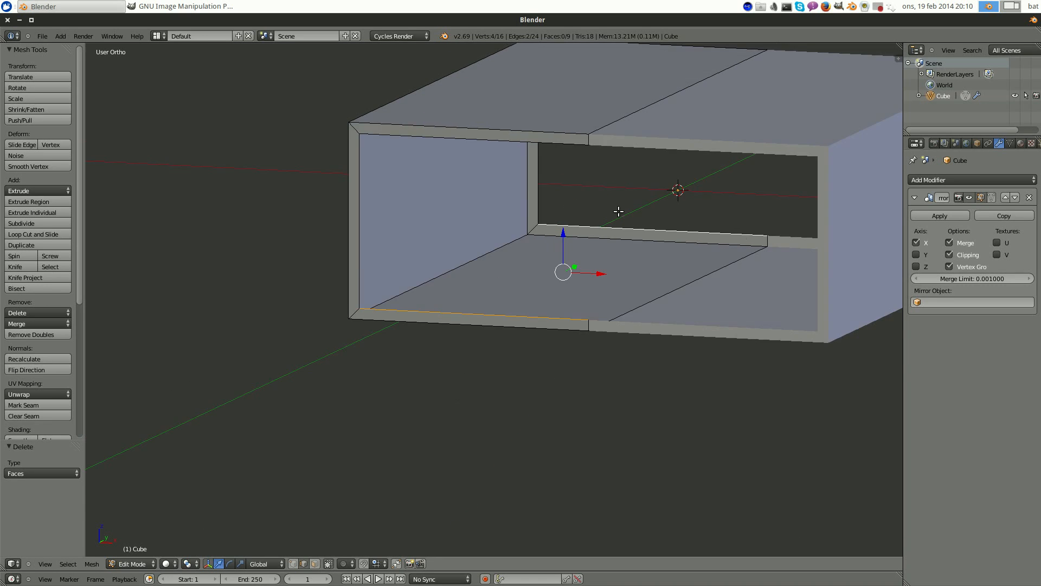
pyautogui.moveTo(621, 212); pyautogui.dragTo(615, 218, button='middle')
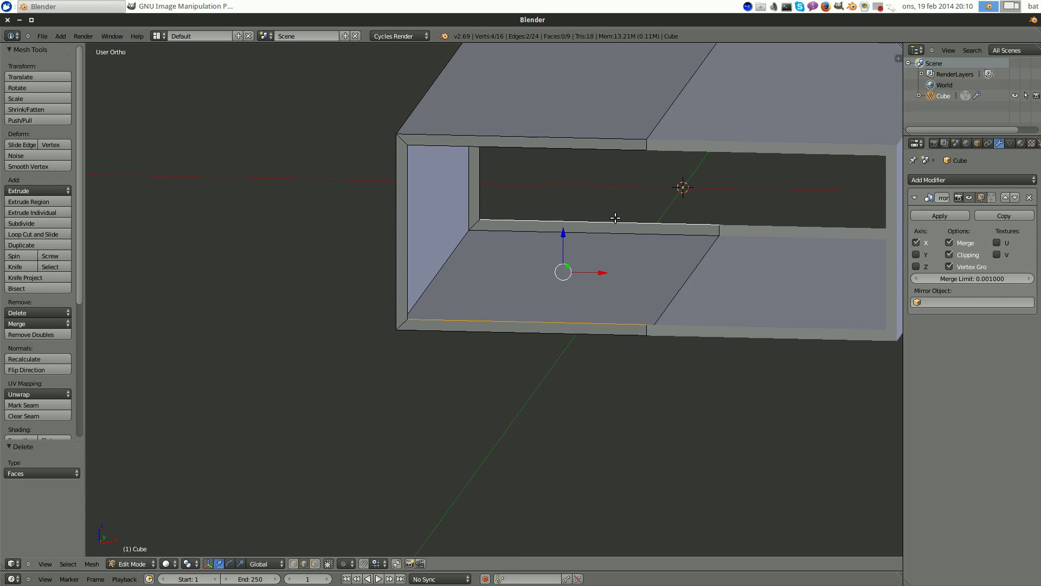
pyautogui.press('f')
# - Select the vertical inner rim edges at both openings and fill a face between them as the inner side wall
pyautogui.moveTo(626, 260); pyautogui.dragTo(401, 193, button='middle')
pyautogui.rightClick(404, 193)
pyautogui.keyDown('shift'); pyautogui.rightClick(638, 211); pyautogui.keyUp('shift')
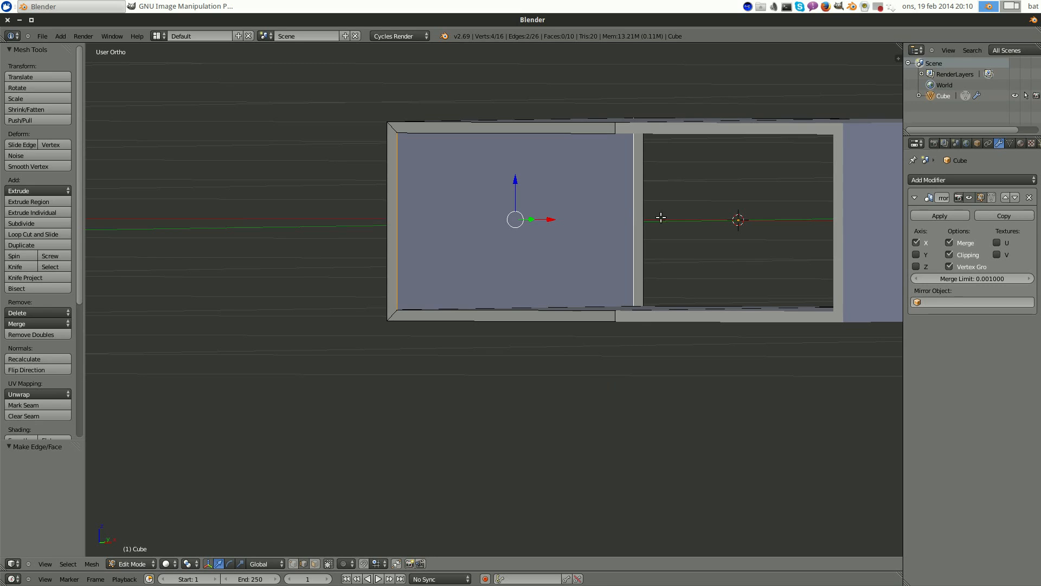
pyautogui.rightClick(399, 200)
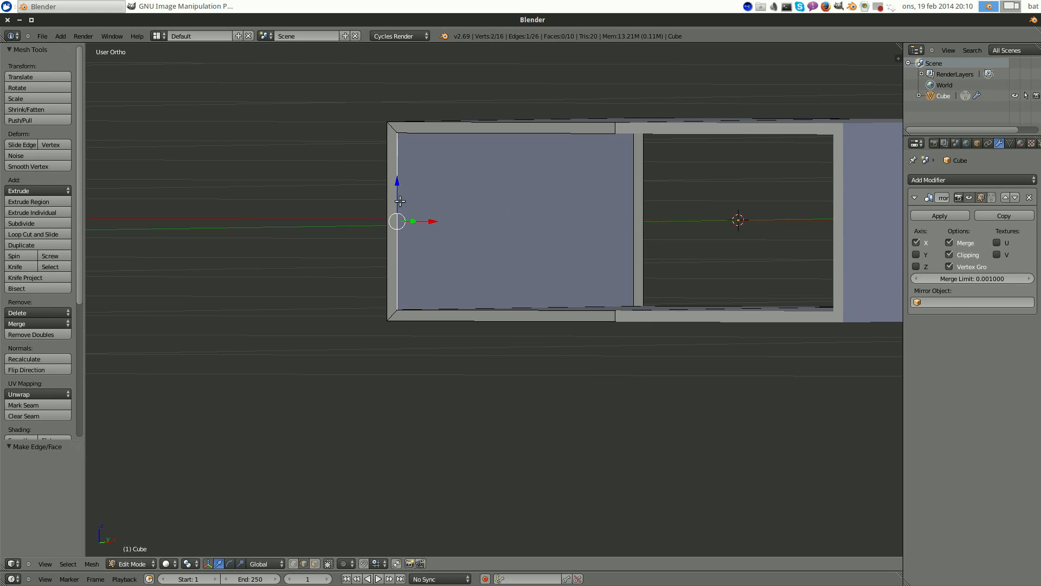
pyautogui.keyDown('shift'); pyautogui.rightClick(635, 207); pyautogui.keyUp('shift')
pyautogui.moveTo(680, 230); pyautogui.dragTo(716, 217, button='middle')
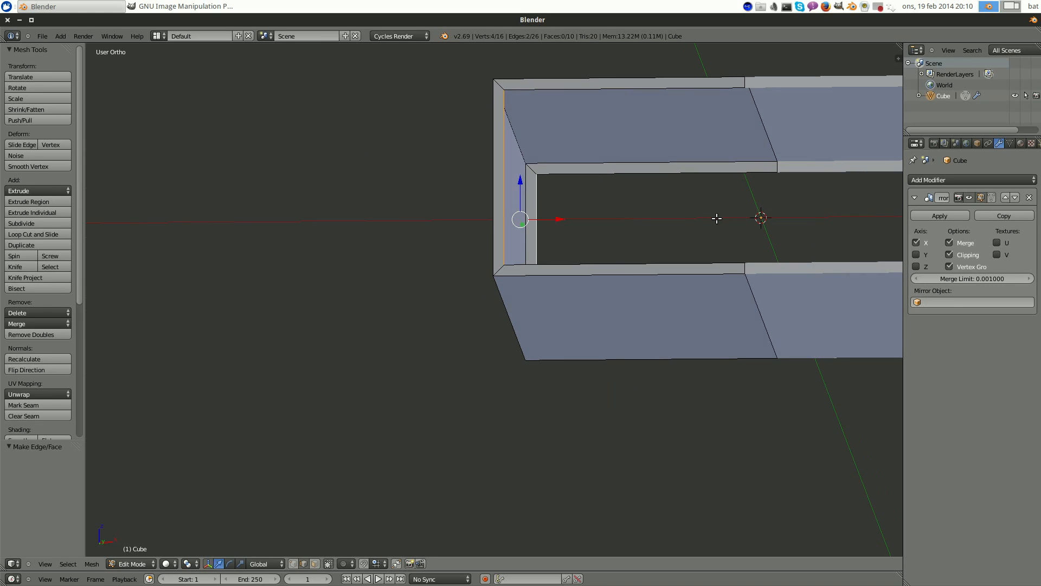
pyautogui.press('f')
# - Fill a face between the upper inner rim edges of both openings as the inner ceiling and deselect everything
pyautogui.rightClick(528, 90)
pyautogui.keyDown('shift'); pyautogui.rightClick(663, 169); pyautogui.keyUp('shift')
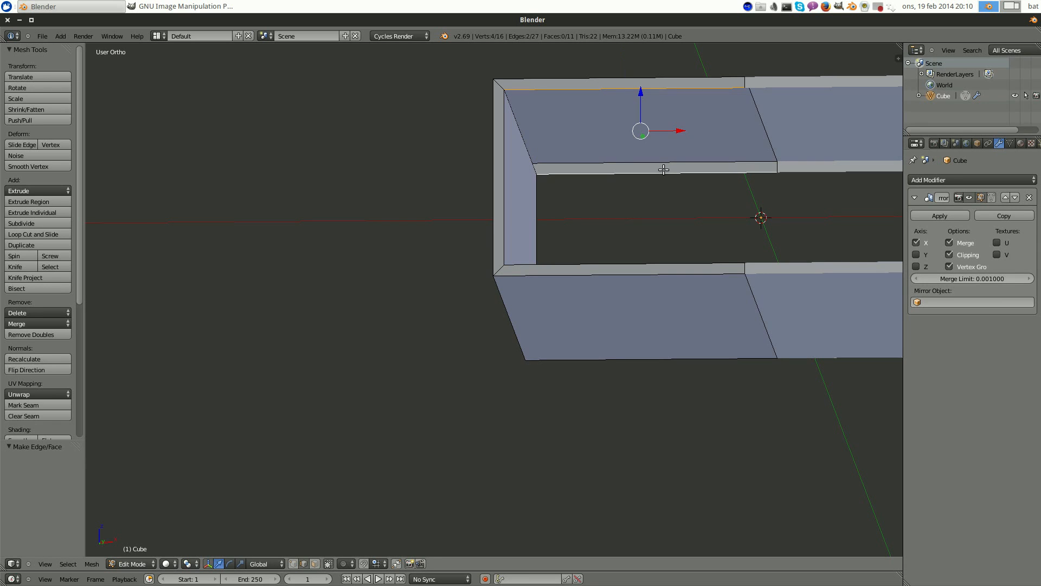
pyautogui.press('f')
pyautogui.press('a')
pyautogui.scroll(-3, 678, 187)
pyautogui.moveTo(678, 187); pyautogui.dragTo(540, 164, button='middle')
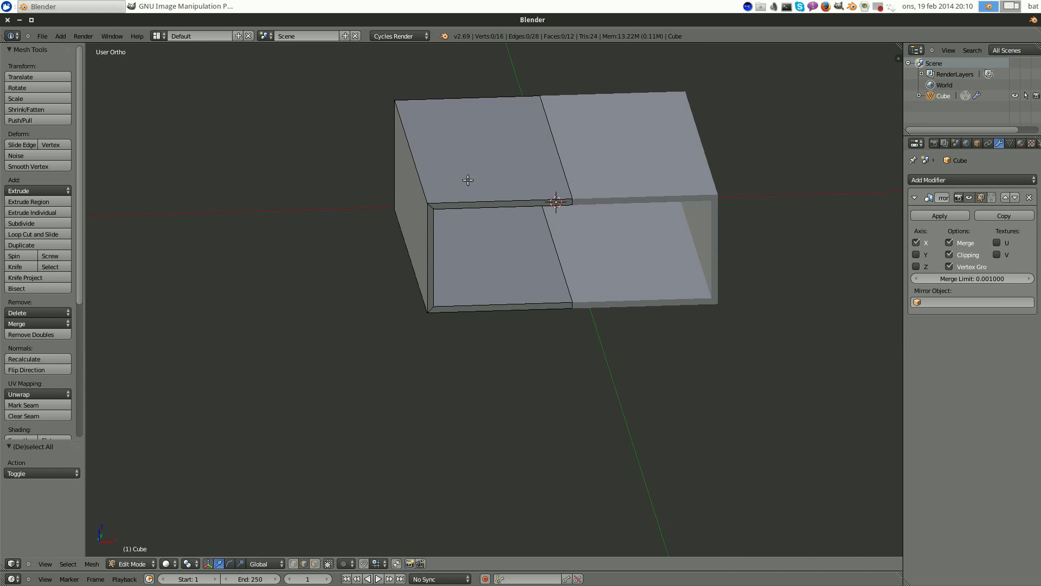
# - Check the DataTraveler reference photo and add a crosswise loop cut on the outer shell, slid about 0.53 toward the front opening
pyautogui.click(1014, 7)
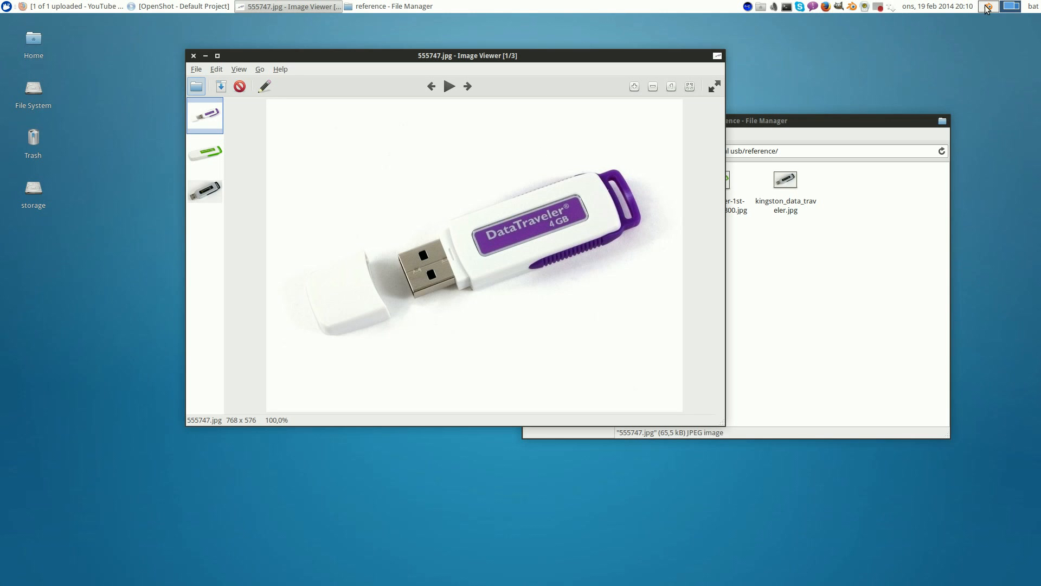
pyautogui.click(987, 8)
pyautogui.scroll(5, 596, 244)
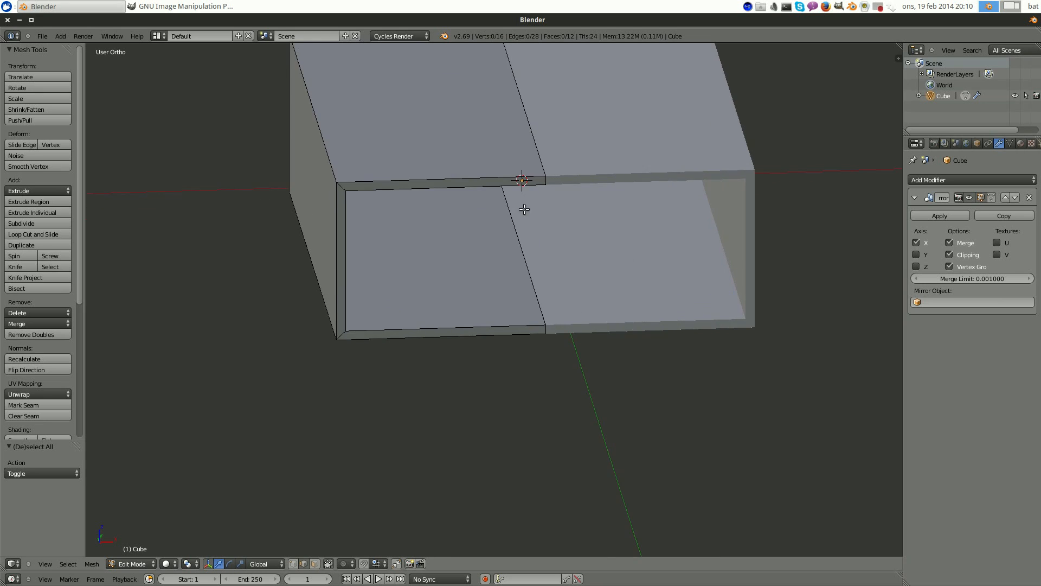
pyautogui.keyDown('shift'); pyautogui.moveTo(524, 209); pyautogui.dragTo(509, 269, button='middle'); pyautogui.keyUp('shift')
pyautogui.moveTo(424, 221); pyautogui.dragTo(493, 235, button='middle')
pyautogui.scroll(-4, 525, 221)
pyautogui.scroll(2, 492, 234)
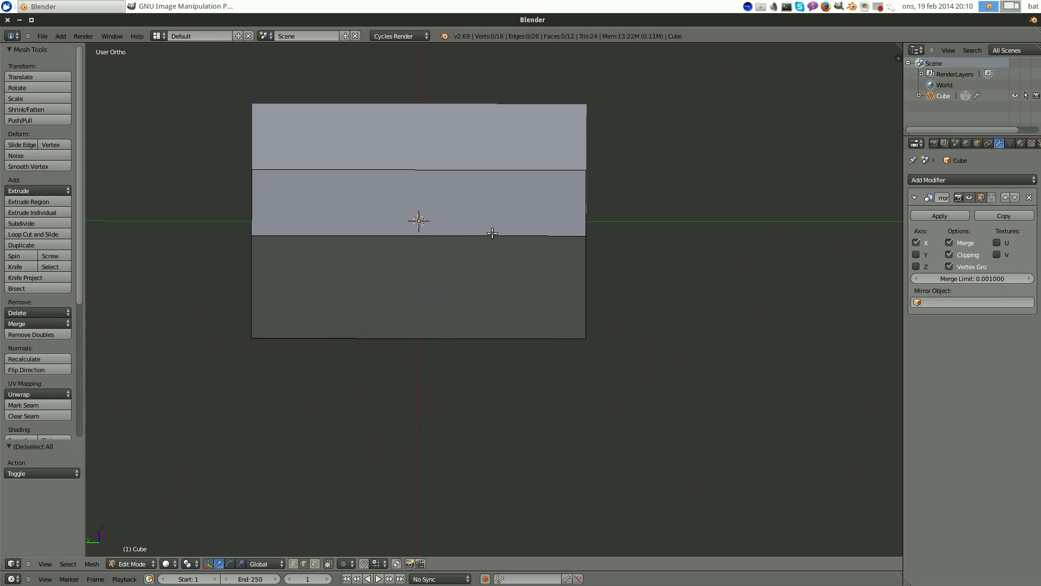
pyautogui.hotkey('ctrl', 'r')
pyautogui.click(490, 232)
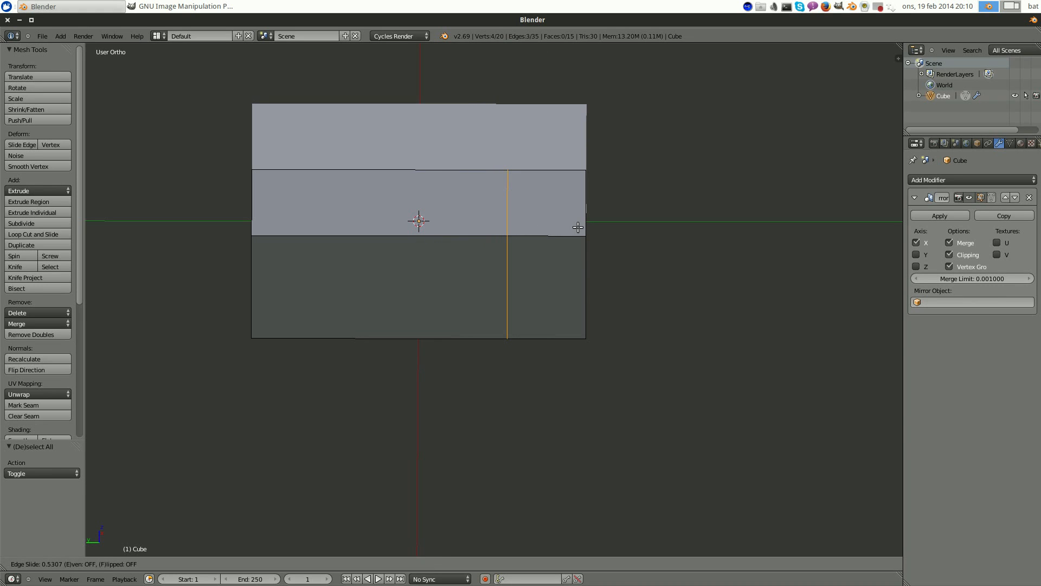
pyautogui.click(576, 226)
# - Add a second crosswise loop cut behind the first one and slide it toward the front opening
pyautogui.moveTo(539, 232)
pyautogui.mouseDown(button='middle')
pyautogui.moveTo(524, 224)
pyautogui.moveTo(538, 222)
pyautogui.mouseUp(button='middle')
pyautogui.hotkey('ctrl', 'r')
pyautogui.click(413, 230)
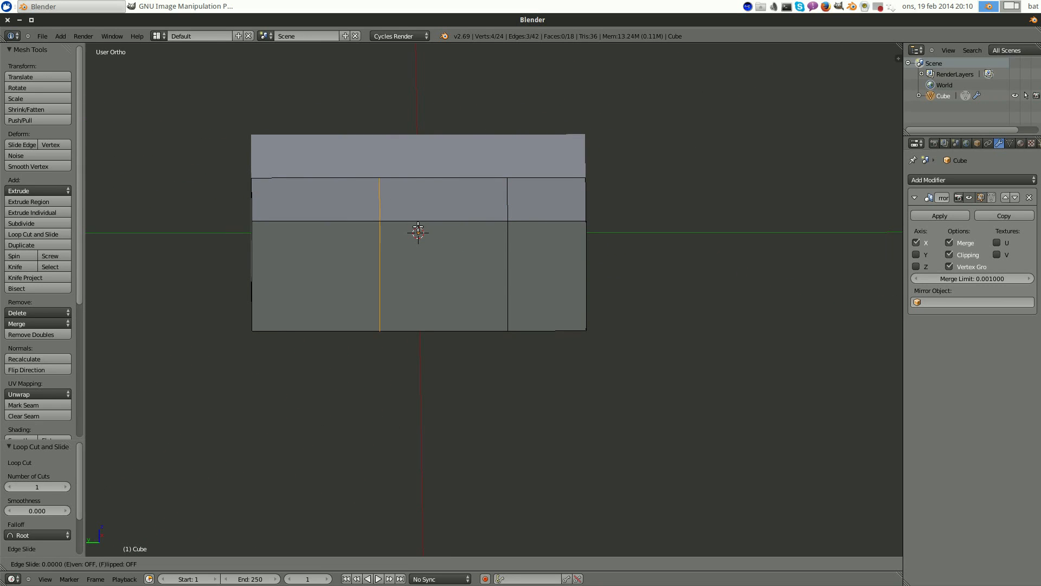
pyautogui.click(473, 226)
# - Add a lengthwise loop cut through the connector's top shell and slide it toward the outer side wall
pyautogui.moveTo(563, 249); pyautogui.dragTo(493, 239, button='middle')
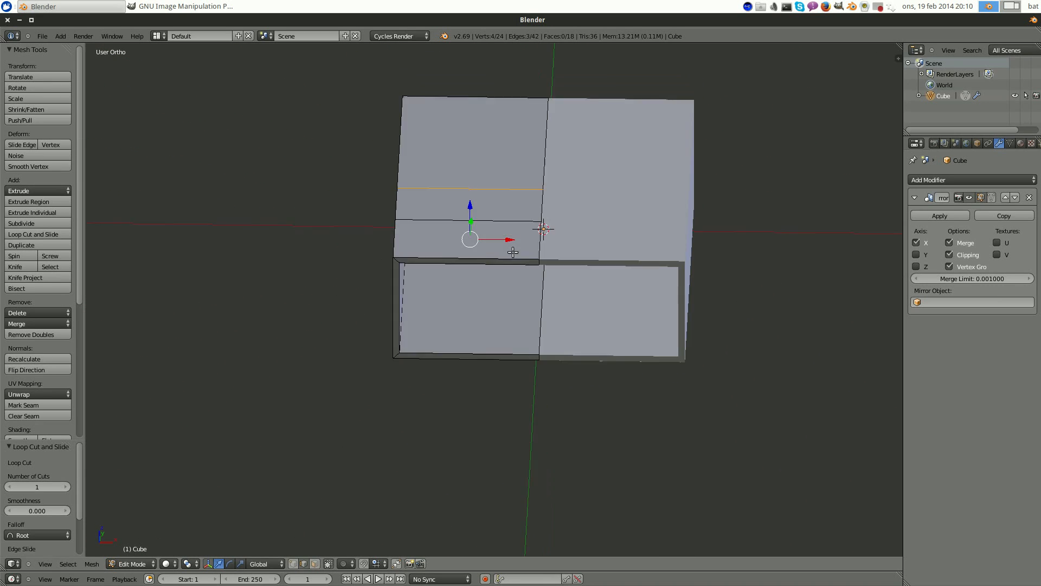
pyautogui.scroll(3, 493, 238)
pyautogui.hotkey('ctrl', 'r')
pyautogui.click(415, 233)
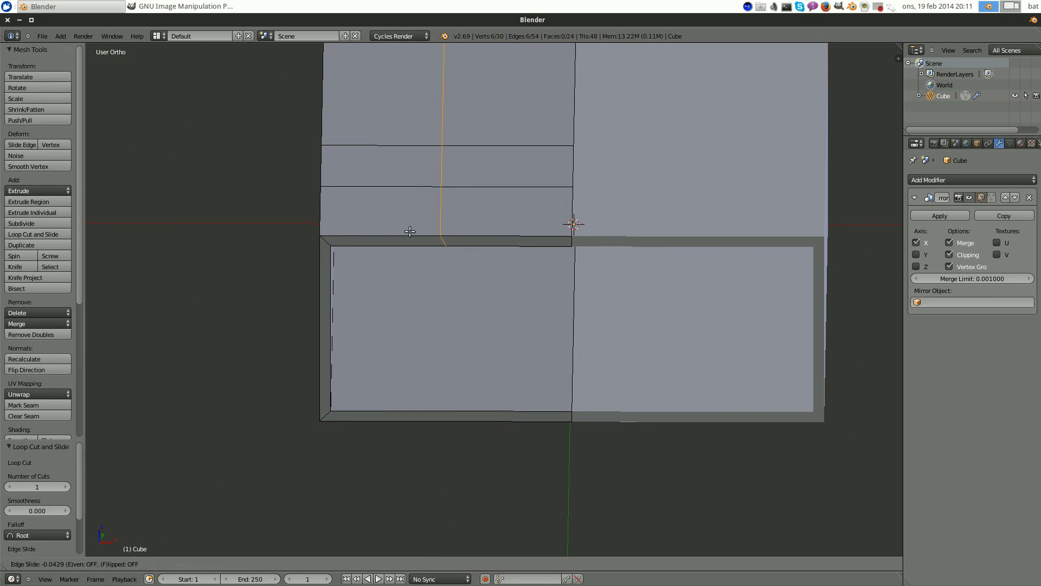
pyautogui.click(353, 225)
# - Straighten the new lengthwise edge loop by scaling it to 0 along the X axis
pyautogui.moveTo(512, 257); pyautogui.dragTo(522, 224, button='middle')
pyautogui.scroll(5, 438, 158)
pyautogui.moveTo(438, 157); pyautogui.dragTo(403, 161, button='middle')
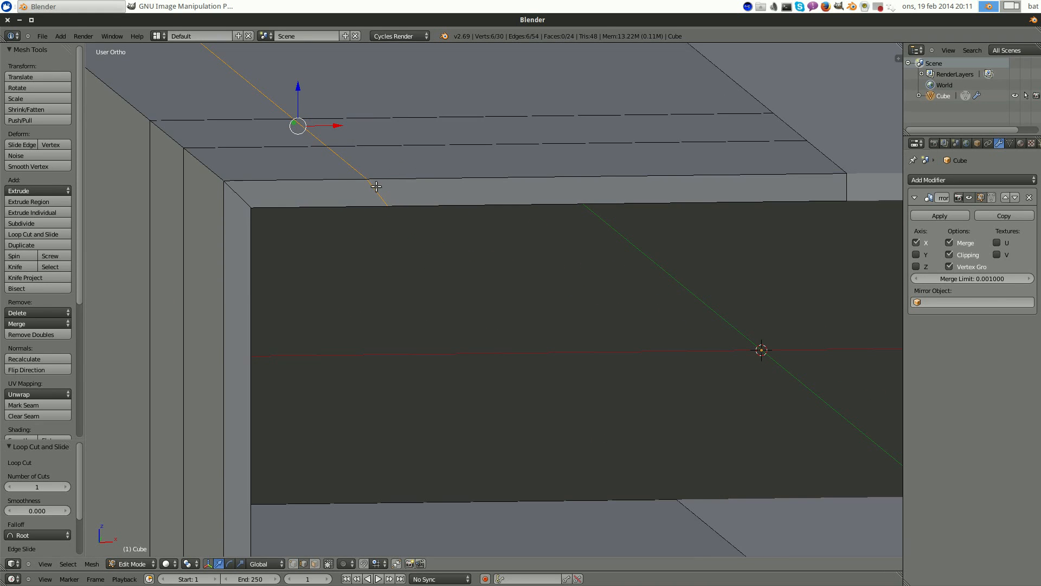
pyautogui.scroll(-4, 477, 233)
pyautogui.moveTo(477, 232); pyautogui.dragTo(461, 220, button='middle')
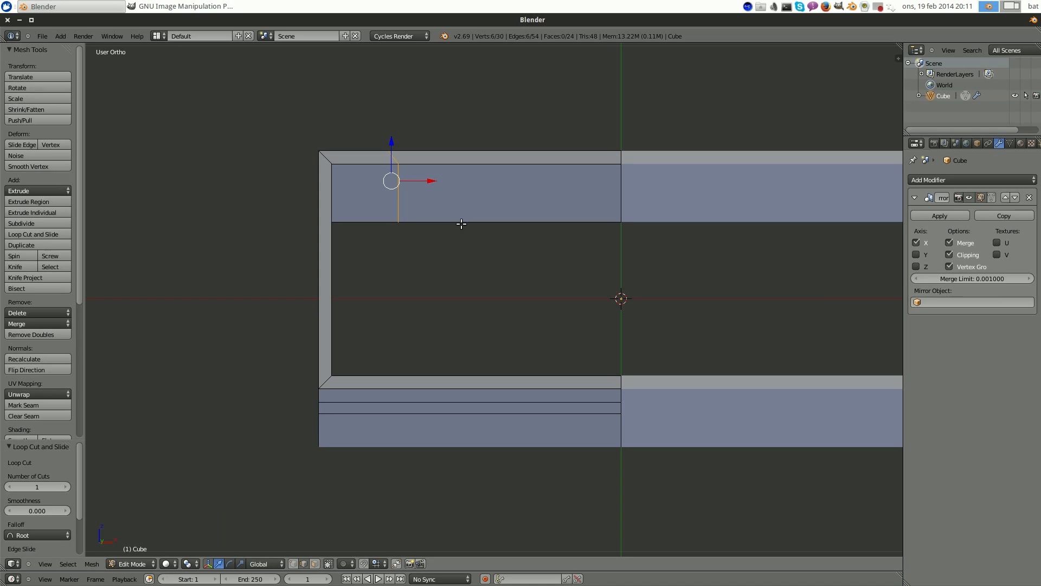
pyautogui.press('s')
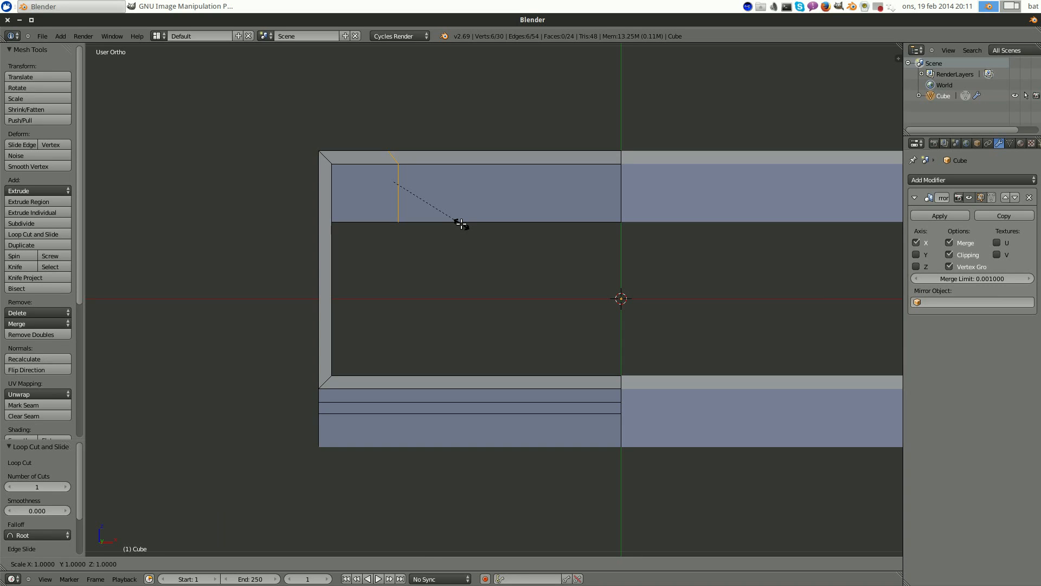
pyautogui.write('x')
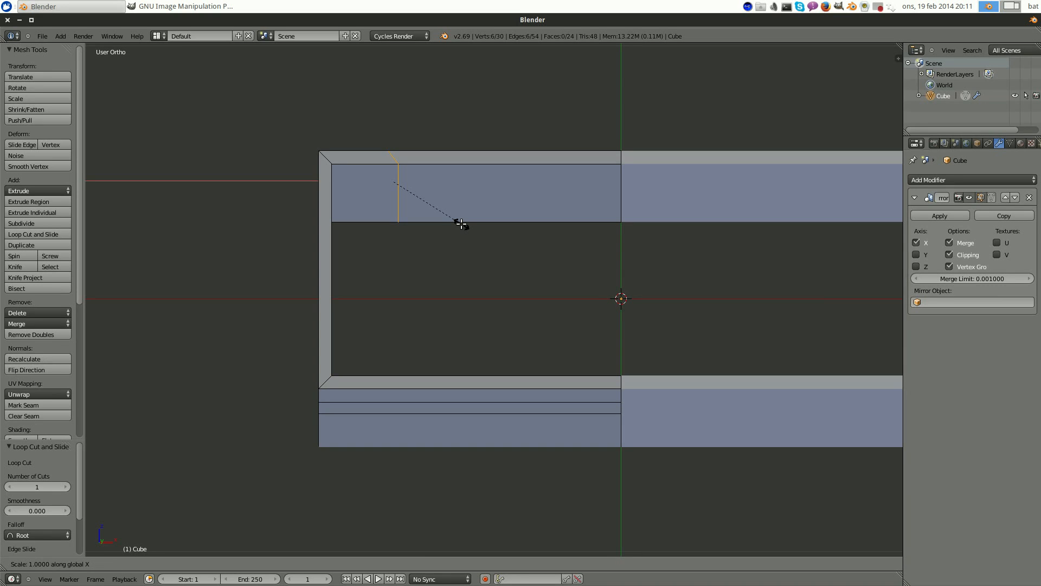
pyautogui.write('0')
pyautogui.press('Return')
# - Add a second lengthwise loop cut between the first one and the mirror centre, slid slightly toward the centre
pyautogui.moveTo(461, 224); pyautogui.dragTo(386, 220, button='middle')
pyautogui.moveTo(563, 247); pyautogui.dragTo(485, 207, button='middle')
pyautogui.hotkey('ctrl', 'r')
pyautogui.click(485, 206)
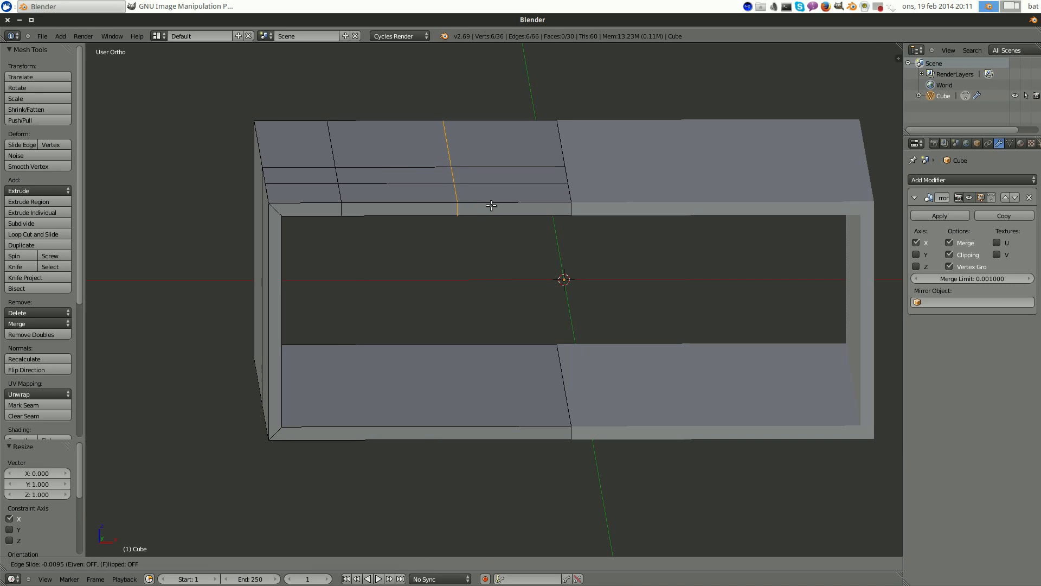
pyautogui.click(505, 204)
pyautogui.moveTo(497, 205); pyautogui.dragTo(471, 324, button='middle')
pyautogui.scroll(4, 458, 273)
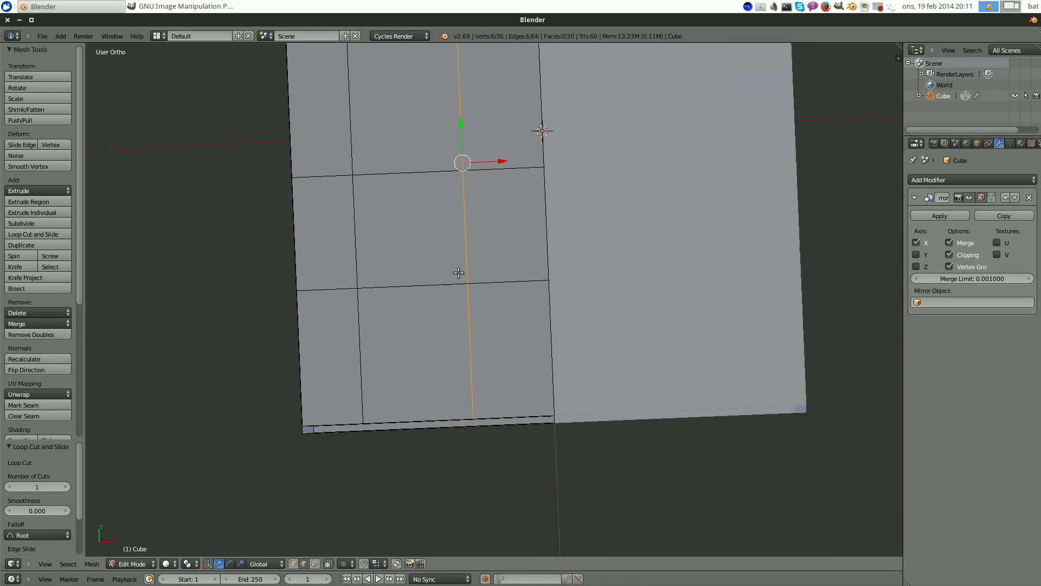
pyautogui.moveTo(347, 461); pyautogui.dragTo(465, 365, button='middle')
pyautogui.scroll(6, 444, 367)
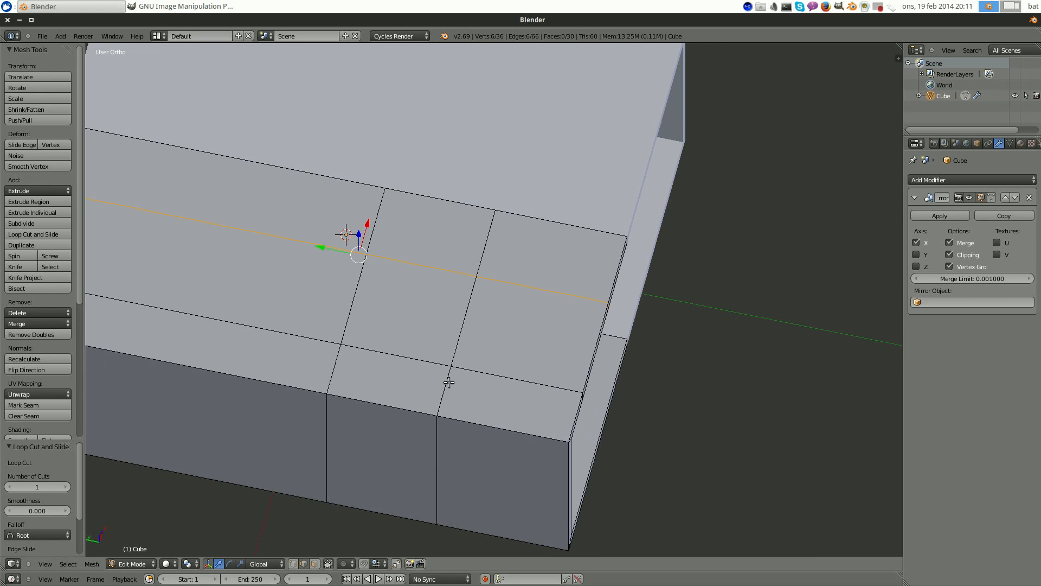
pyautogui.rightClick(448, 383)
pyautogui.scroll(-2, 448, 382)
pyautogui.moveTo(495, 393); pyautogui.dragTo(550, 212, button='middle')
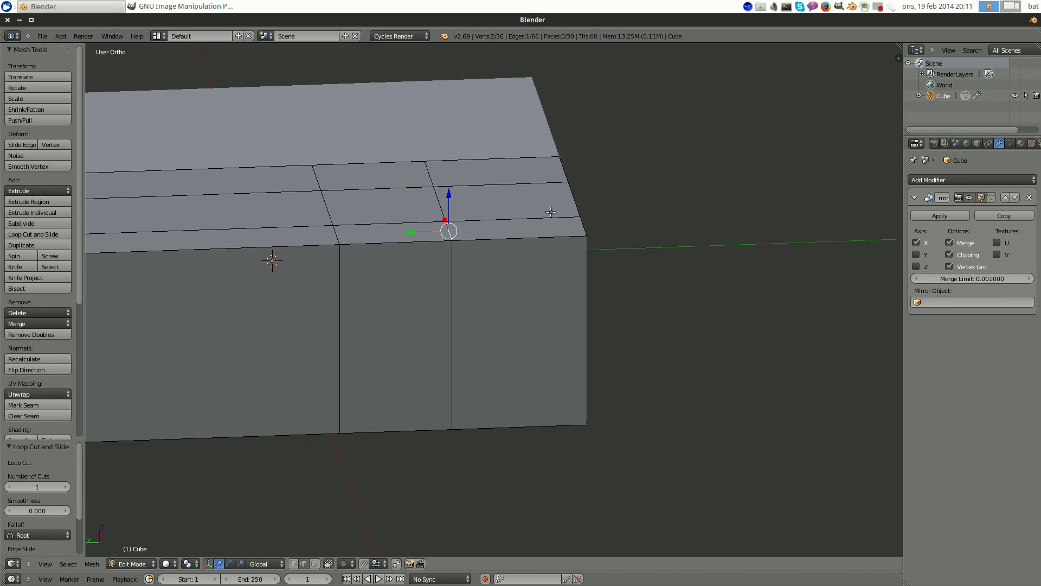
pyautogui.moveTo(494, 231); pyautogui.dragTo(426, 144, button='middle')
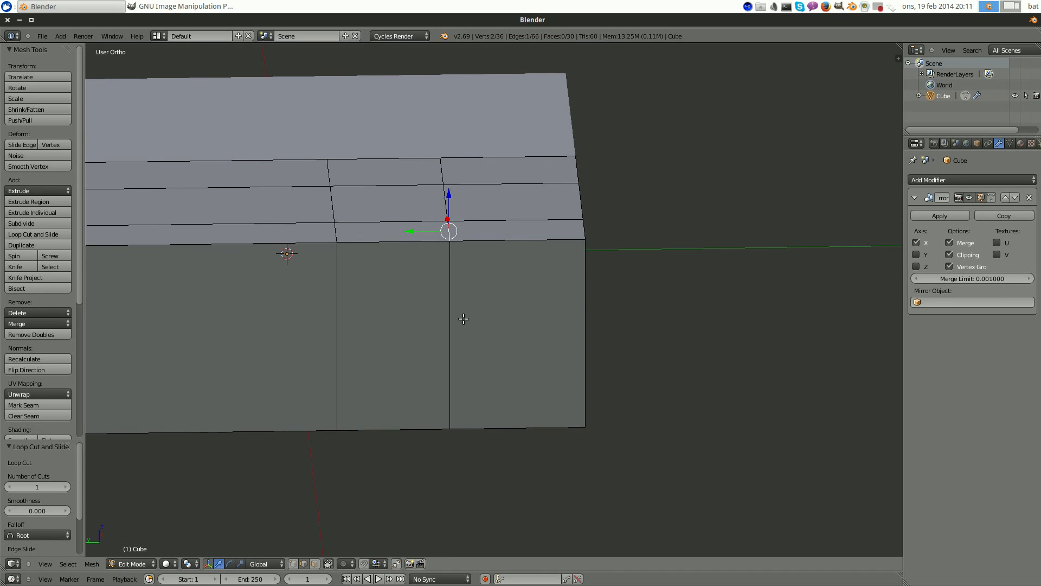
pyautogui.keyDown('shift'); pyautogui.scroll(3, 453, 335); pyautogui.keyUp('shift')
pyautogui.keyDown('shift'); pyautogui.rightClick(448, 241); pyautogui.keyUp('shift')
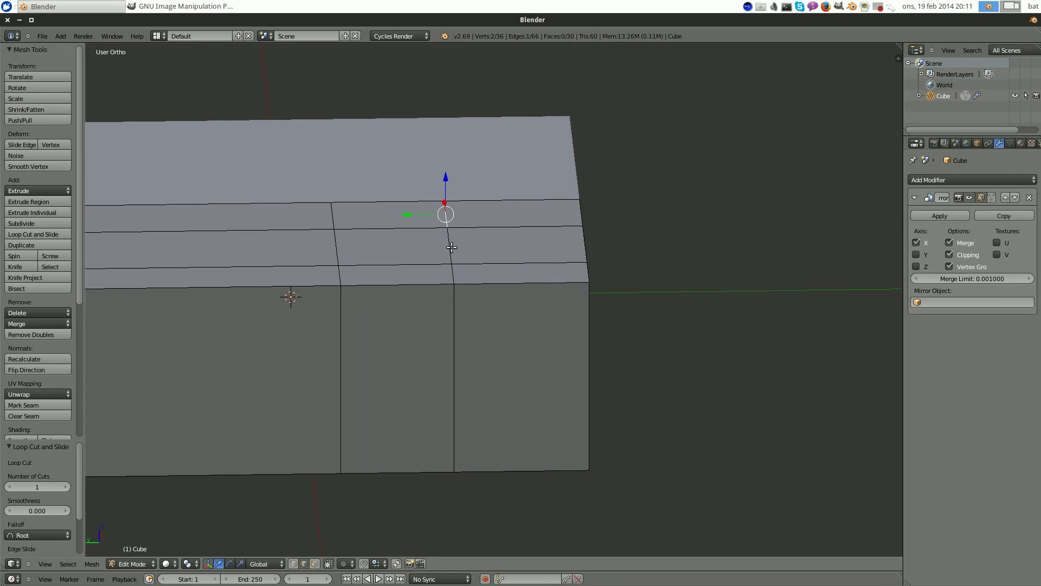
pyautogui.keyDown('shift'); pyautogui.rightClick(454, 271); pyautogui.keyUp('shift')
pyautogui.keyDown('shift'); pyautogui.rightClick(493, 328); pyautogui.keyUp('shift')
pyautogui.scroll(-3, 495, 328)
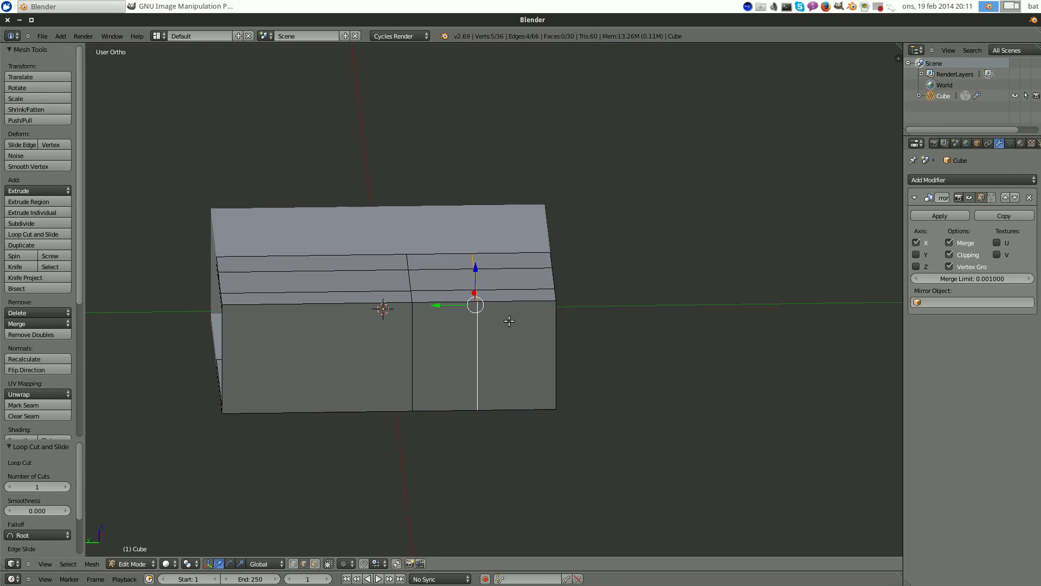
pyautogui.scroll(4, 502, 320)
pyautogui.scroll(-3, 503, 317)
pyautogui.press('a')
# - Select the front crosswise edge loop on the outer shell and move it -0.003 along Y
pyautogui.scroll(3, 507, 309)
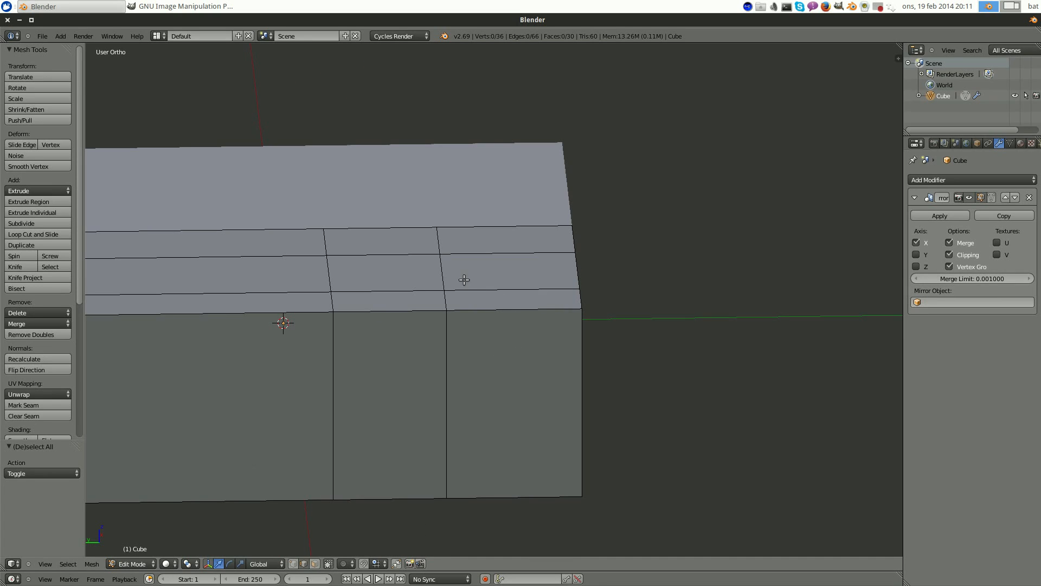
pyautogui.keyDown('alt'); pyautogui.rightClick(442, 268); pyautogui.keyUp('alt')
pyautogui.scroll(-3, 529, 345)
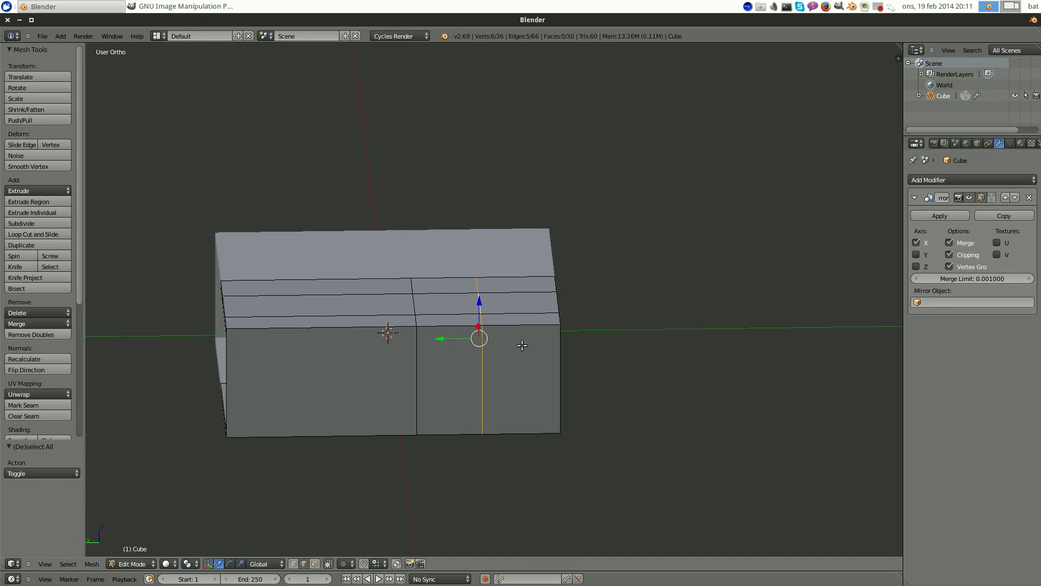
pyautogui.moveTo(522, 344); pyautogui.dragTo(522, 384, button='middle')
pyautogui.moveTo(450, 342); pyautogui.dragTo(453, 343)
# - Select the rear crosswise edge loop on the outer shell and move it -0.010 along Y to narrow the hole
pyautogui.keyDown('alt'); pyautogui.rightClick(414, 317); pyautogui.keyUp('alt')
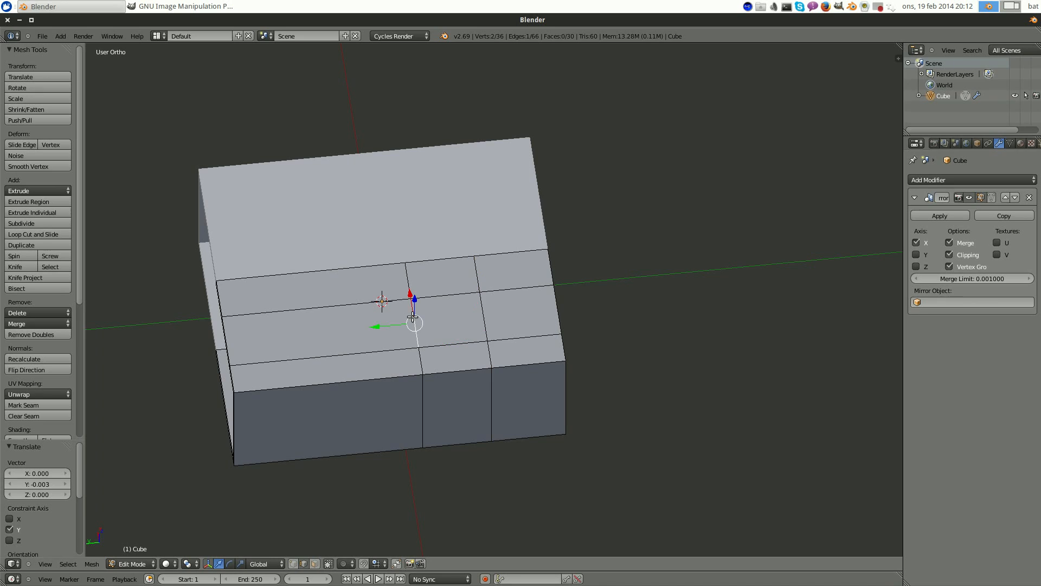
pyautogui.moveTo(378, 344); pyautogui.dragTo(390, 344)
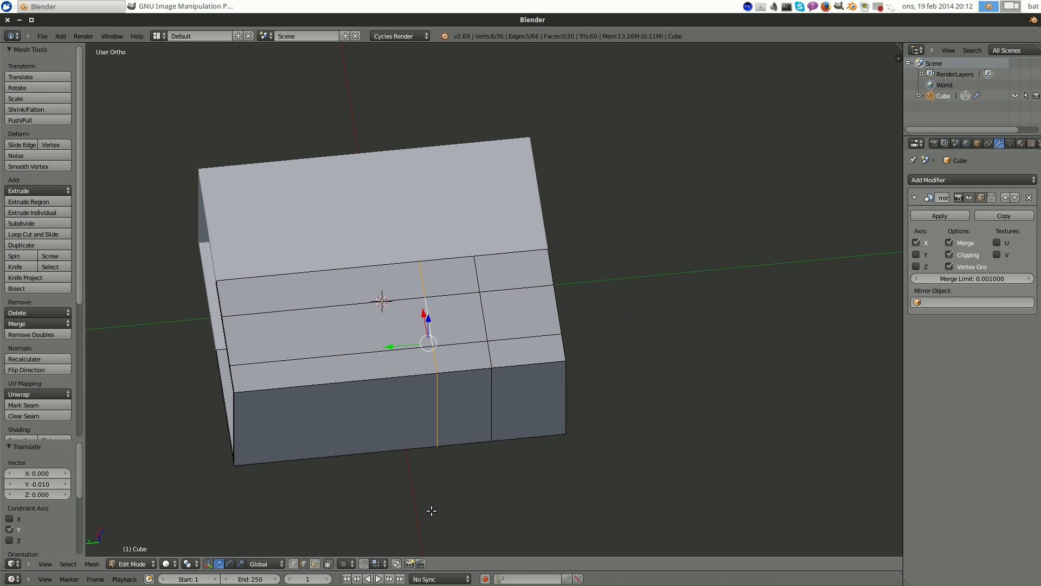
# - Switch to face selection and delete the outer top face enclosed by the four edge loops
pyautogui.click(315, 564)
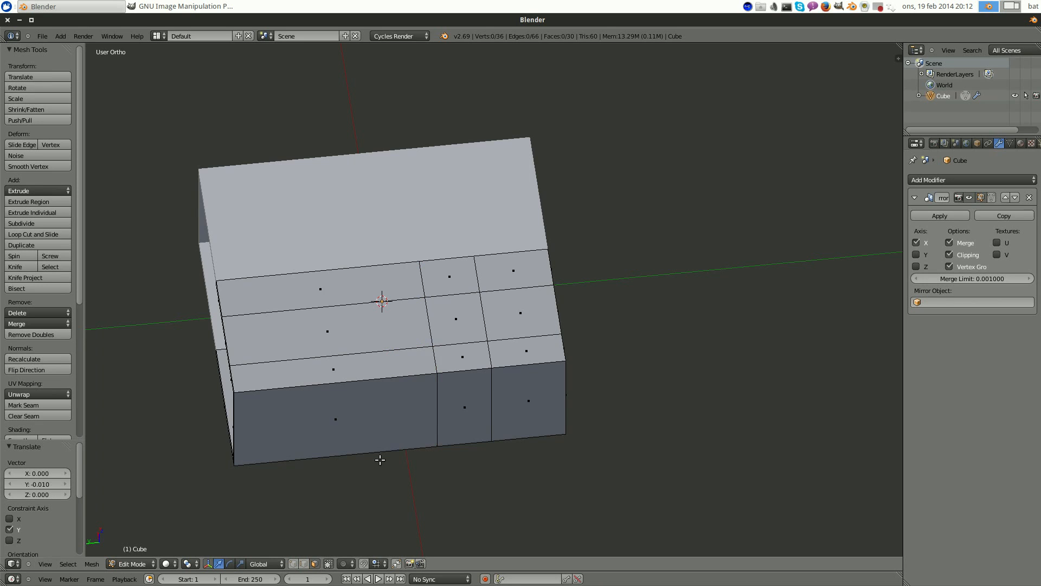
pyautogui.scroll(3, 441, 270)
pyautogui.rightClick(438, 278)
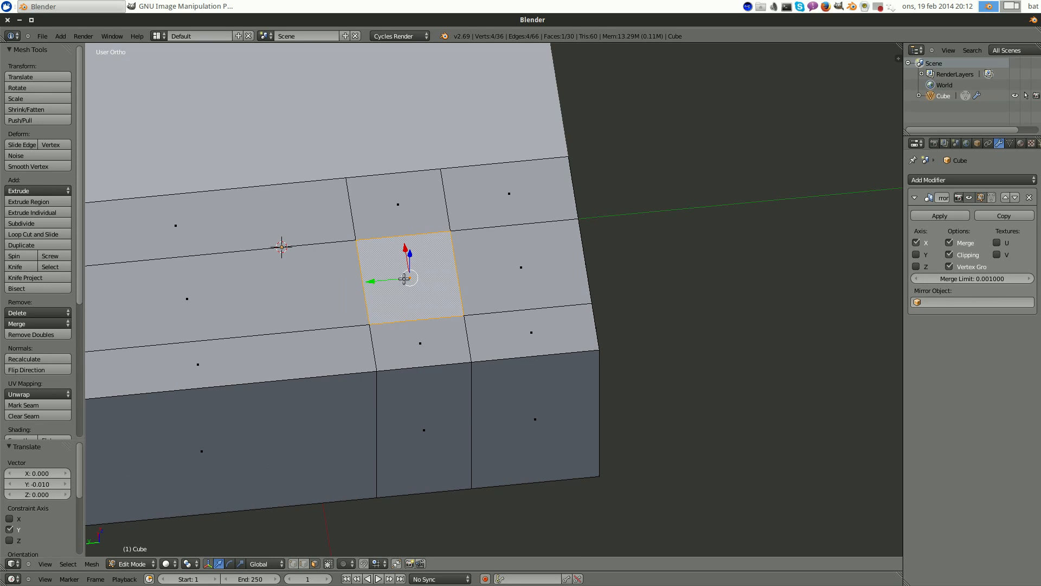
pyautogui.press('x')
pyautogui.click(432, 271)
# - In top wireframe view, add a crosswise loop cut around the inner shell, align it with the hole's rear edge, and nudge it -0.0003 along Y
pyautogui.scroll(-5, 442, 293)
pyautogui.scroll(2, 446, 311)
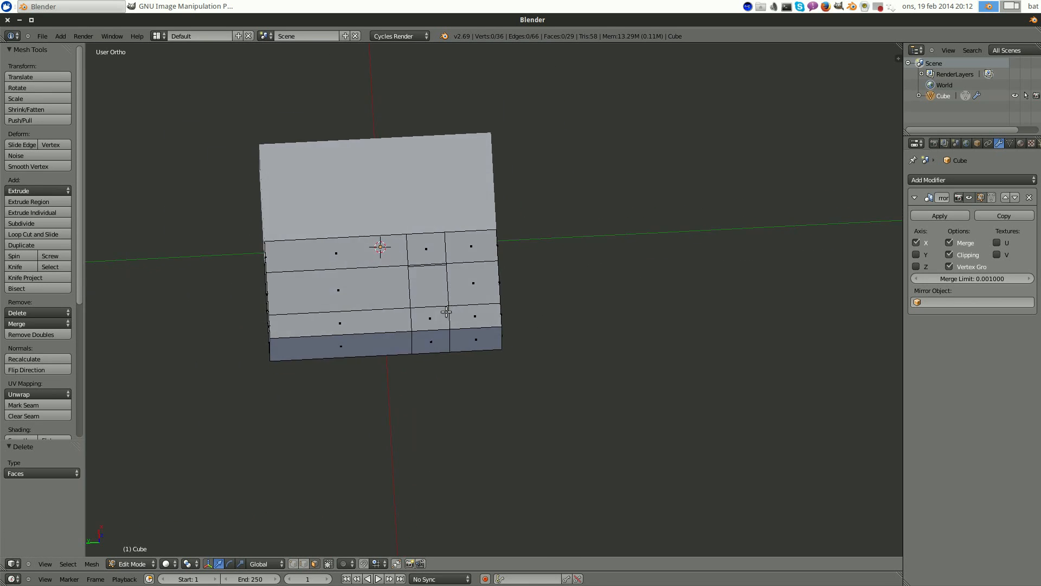
pyautogui.moveTo(446, 312)
pyautogui.mouseDown(button='middle')
pyautogui.moveTo(428, 245)
pyautogui.moveTo(490, 244)
pyautogui.moveTo(477, 234)
pyautogui.moveTo(402, 239)
pyautogui.moveTo(295, 188)
pyautogui.moveTo(458, 251)
pyautogui.moveTo(428, 282)
pyautogui.moveTo(458, 309)
pyautogui.mouseUp(button='middle')
pyautogui.scroll(2, 462, 258)
pyautogui.press('KP_7')
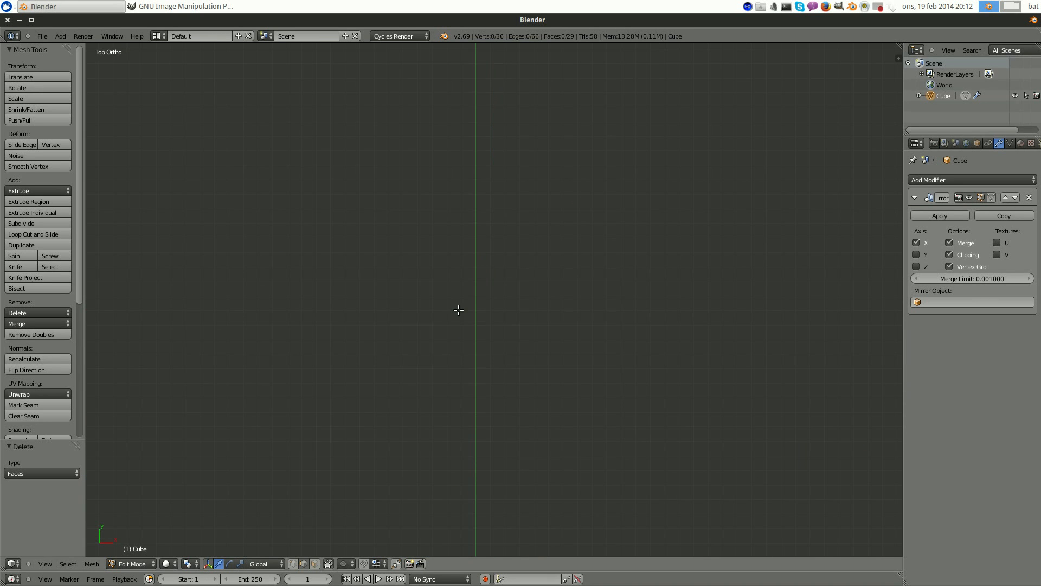
pyautogui.scroll(10, 583, 258)
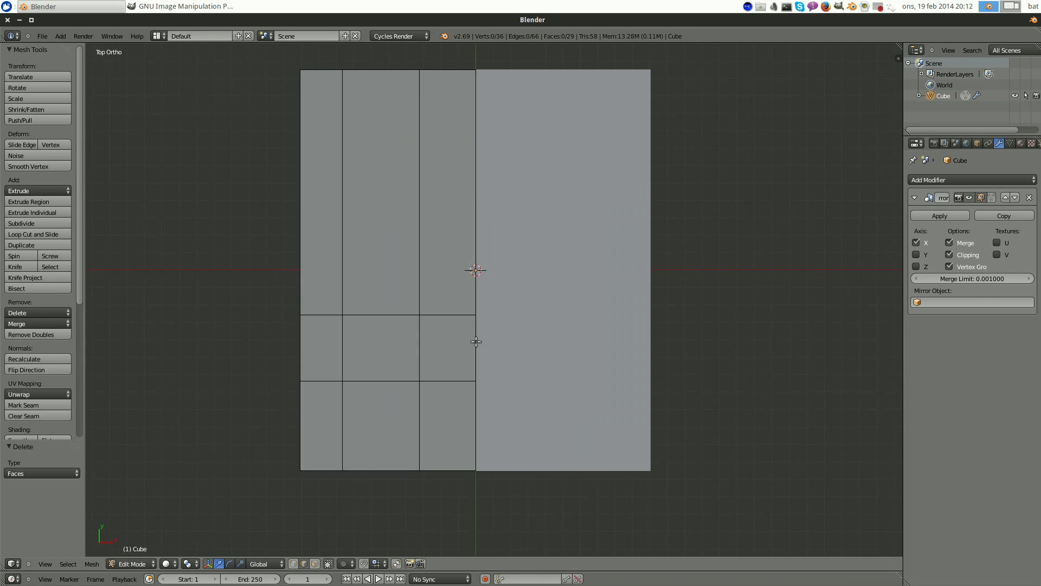
pyautogui.keyDown('shift'); pyautogui.moveTo(422, 352); pyautogui.dragTo(483, 268, button='middle'); pyautogui.keyUp('shift')
pyautogui.press('z')
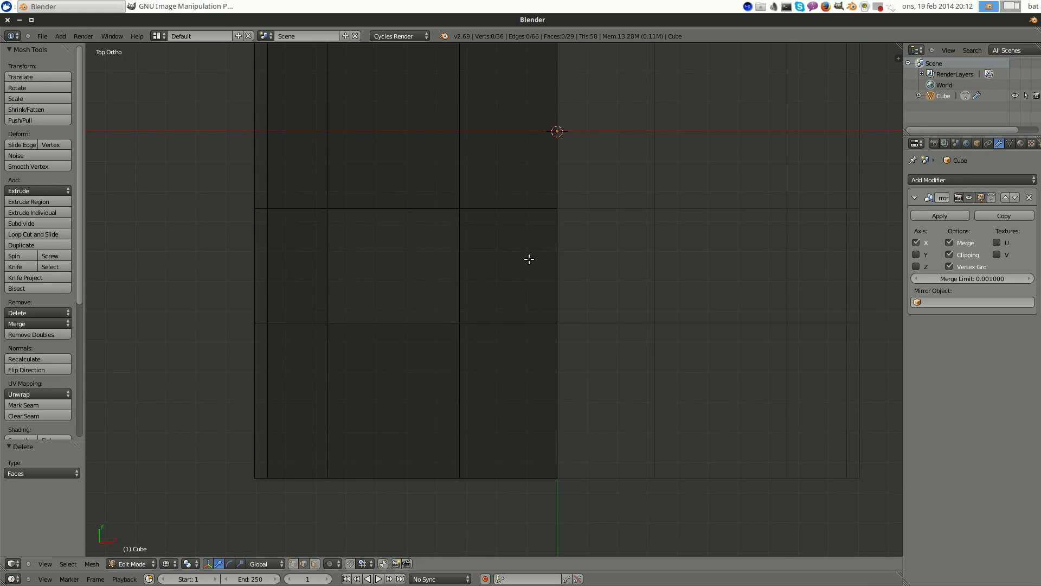
pyautogui.scroll(1, 507, 261)
pyautogui.keyDown('shift'); pyautogui.moveTo(454, 237); pyautogui.dragTo(475, 228, button='middle'); pyautogui.keyUp('shift')
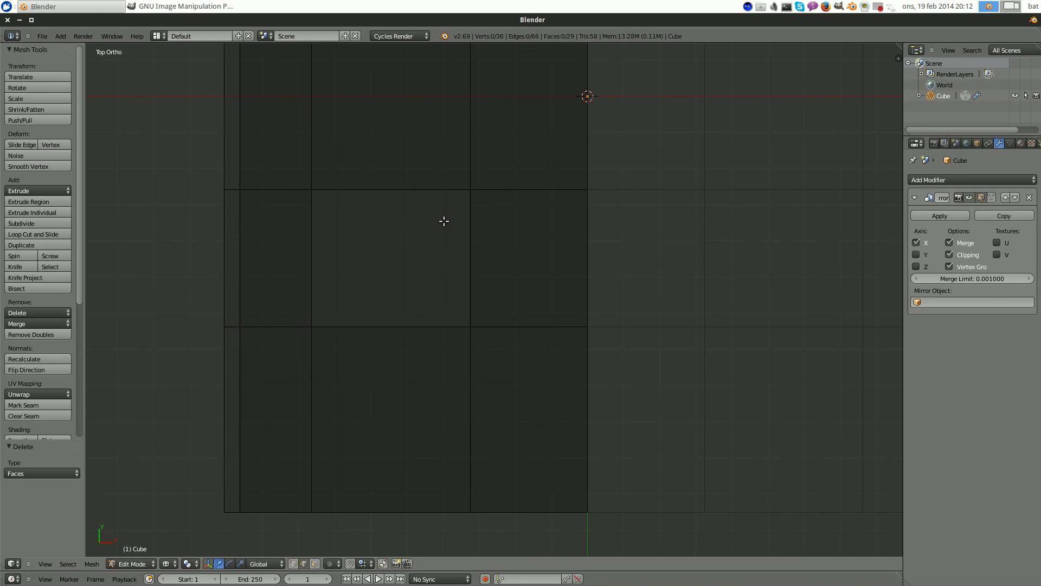
pyautogui.keyDown('shift'); pyautogui.moveTo(392, 227); pyautogui.dragTo(401, 222, button='middle'); pyautogui.keyUp('shift')
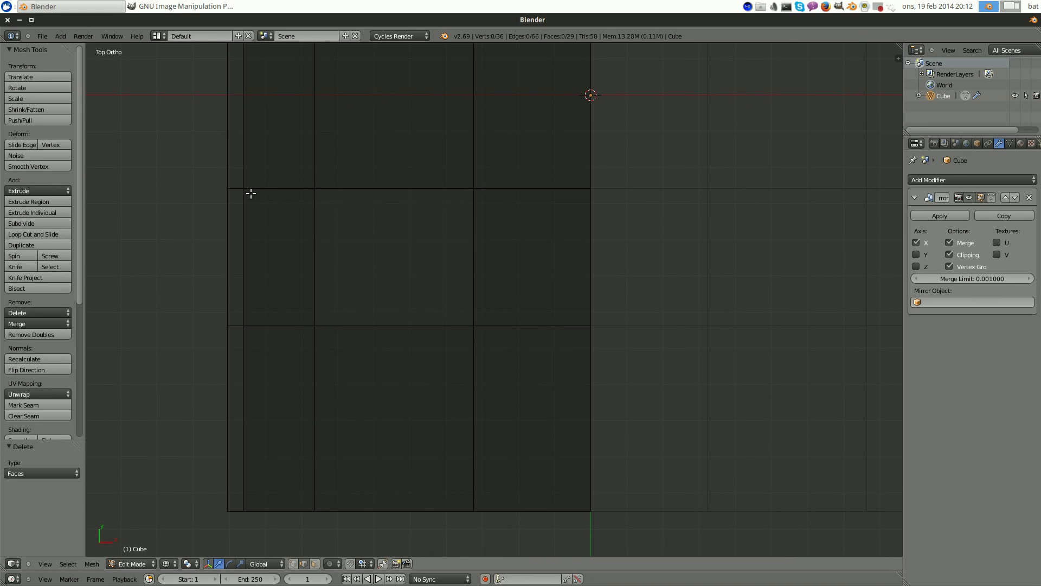
pyautogui.hotkey('ctrl', 'r')
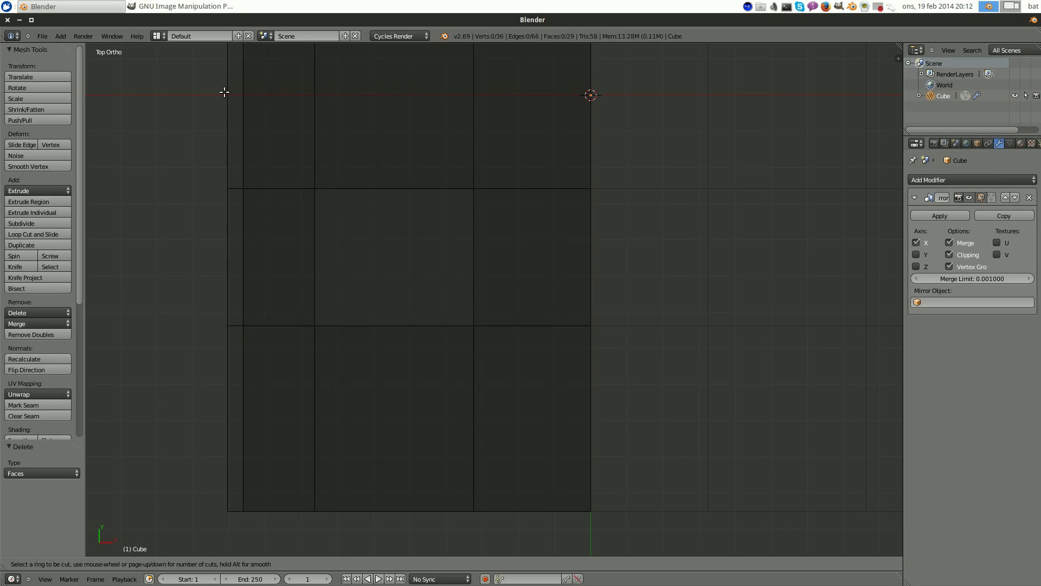
pyautogui.click(256, 92)
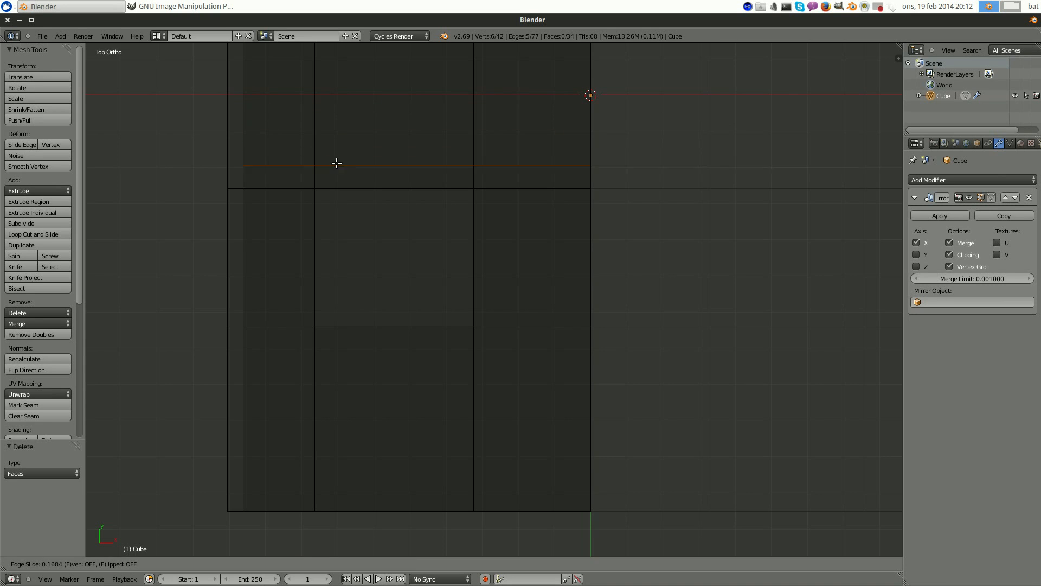
pyautogui.click(386, 184)
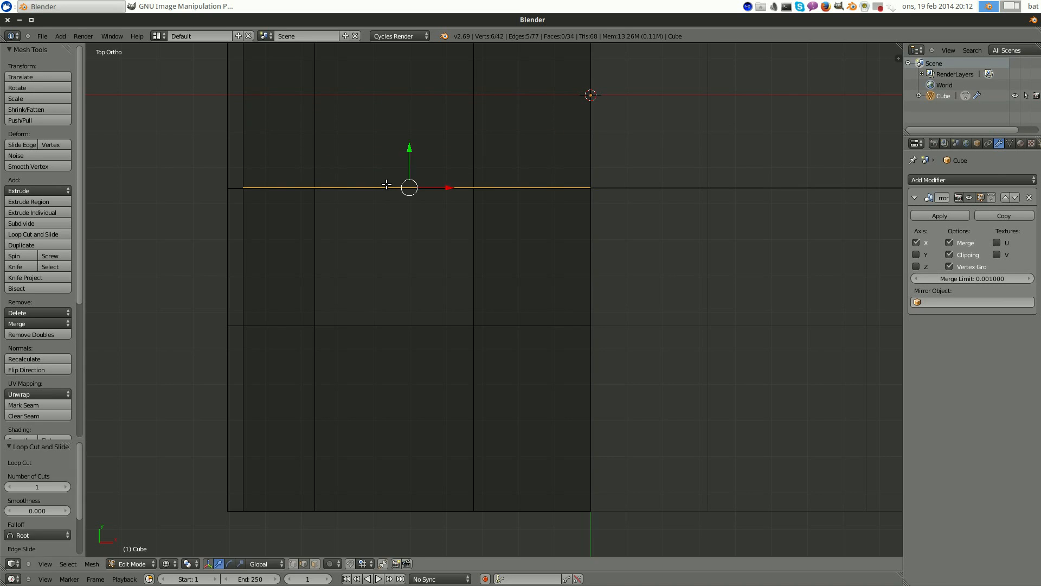
pyautogui.moveTo(409, 156); pyautogui.dragTo(402, 157)
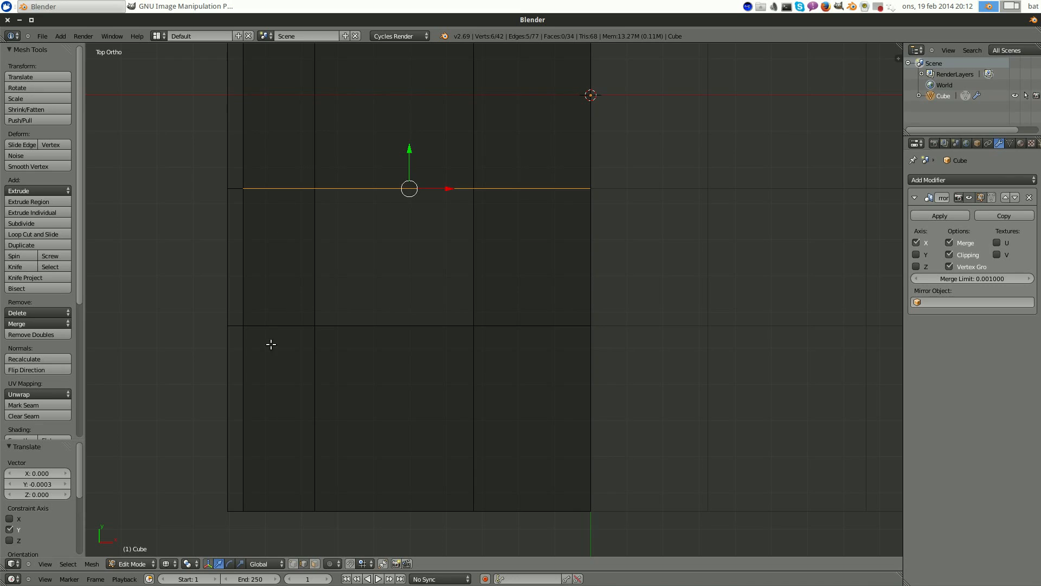
# - Add another crosswise loop cut around the inner shell and slide it into line with the hole's front edge
pyautogui.hotkey('ctrl', 'r')
pyautogui.click(256, 303)
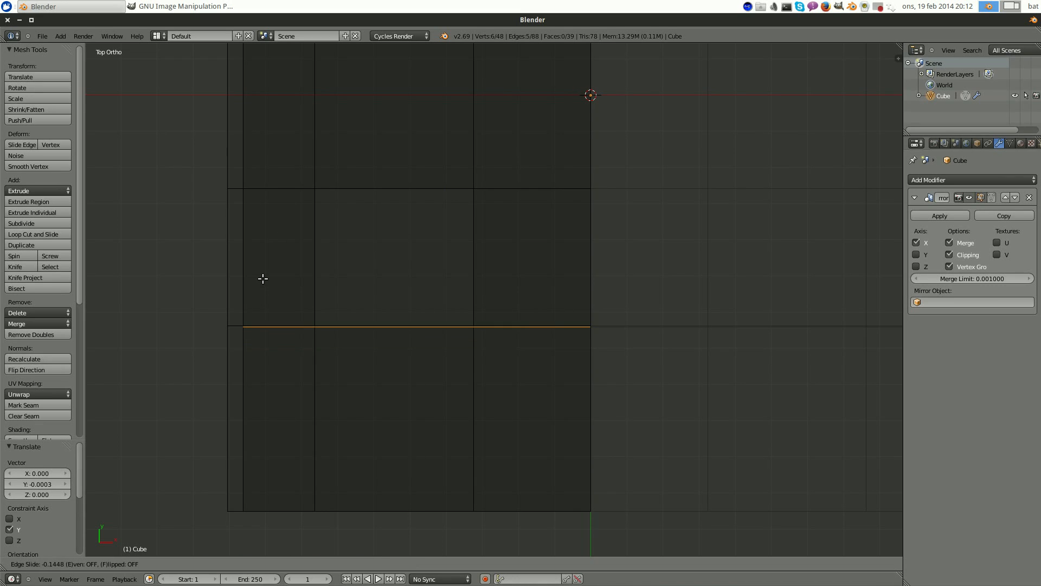
pyautogui.click(263, 278)
# - Return to solid shading and delete the inner ceiling face beneath the hole in the outer shell
pyautogui.scroll(-3, 337, 304)
pyautogui.moveTo(422, 319); pyautogui.dragTo(423, 214, button='middle')
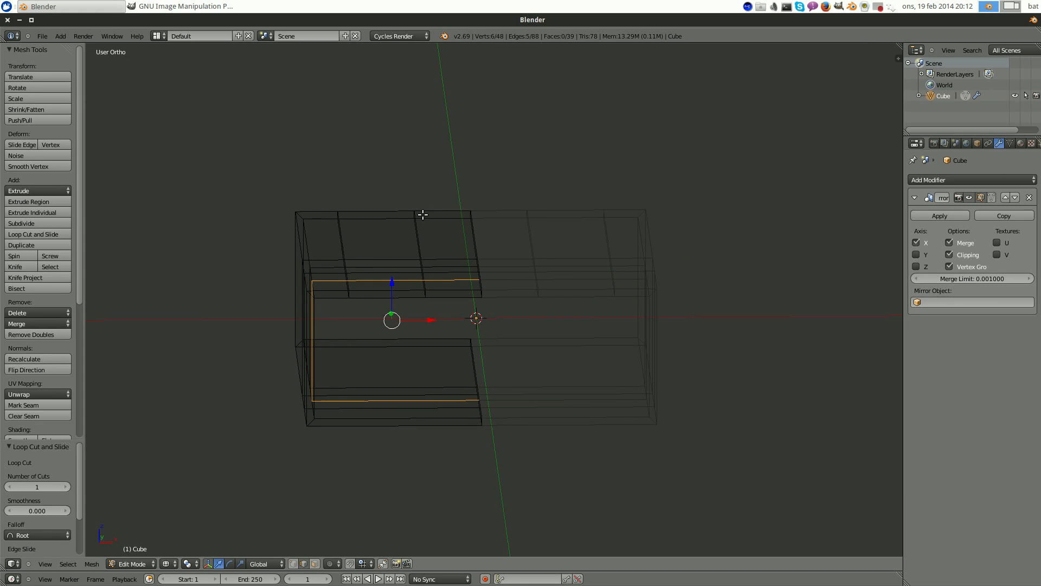
pyautogui.scroll(1, 456, 326)
pyautogui.click(314, 563)
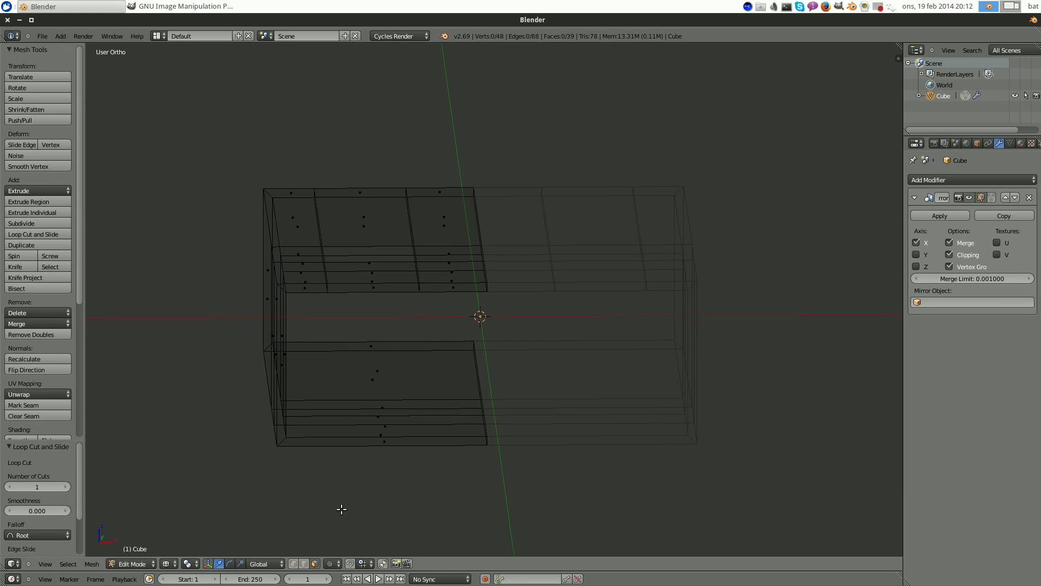
pyautogui.moveTo(341, 508); pyautogui.dragTo(426, 319, button='middle')
pyautogui.press('z')
pyautogui.rightClick(377, 251)
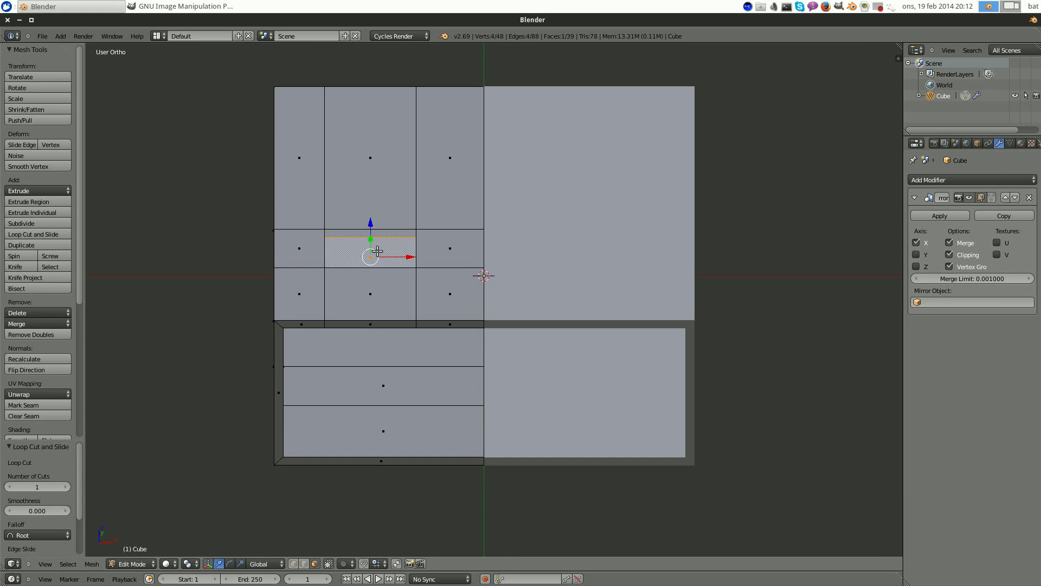
pyautogui.press('x')
pyautogui.click(378, 255)
pyautogui.scroll(-4, 377, 255)
pyautogui.moveTo(412, 336); pyautogui.dragTo(553, 343, button='middle')
pyautogui.scroll(-3, 502, 386)
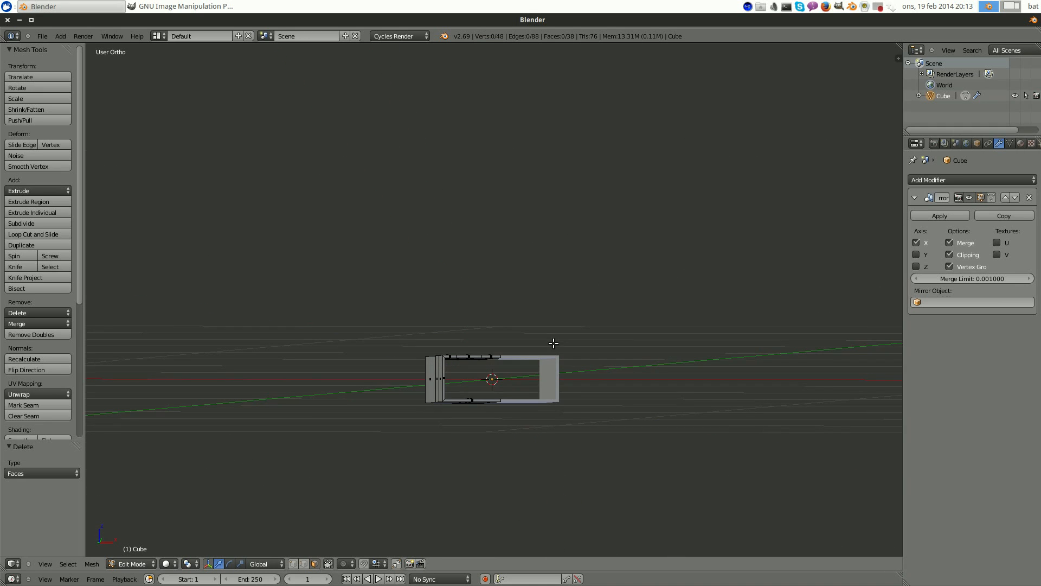
pyautogui.press('KP_7')
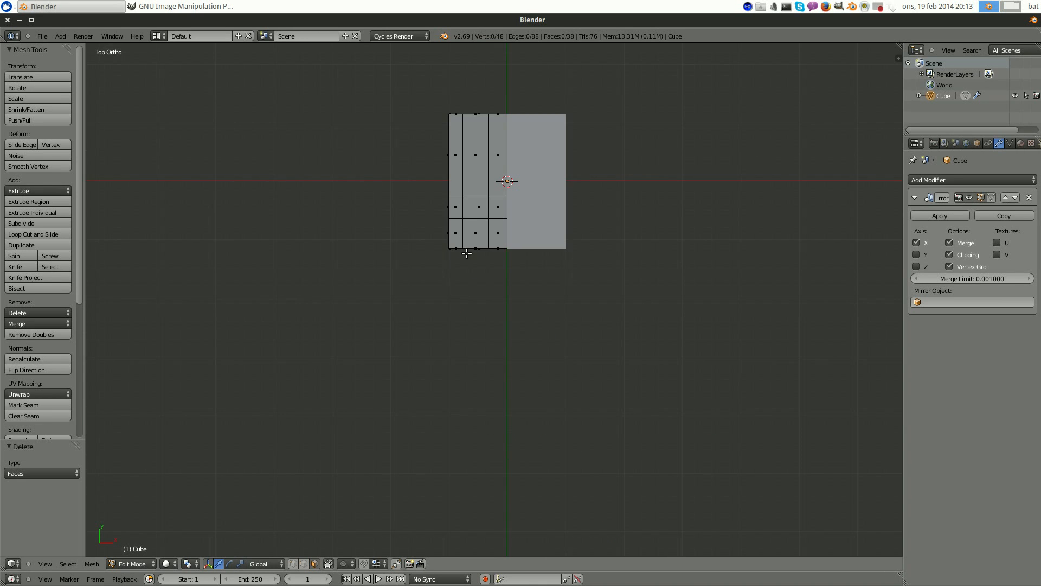
# - In top wireframe view, add a lengthwise loop cut through the connector's bottom wall and slide it near the hole's outer side edge
pyautogui.scroll(7, 537, 230)
pyautogui.press('z')
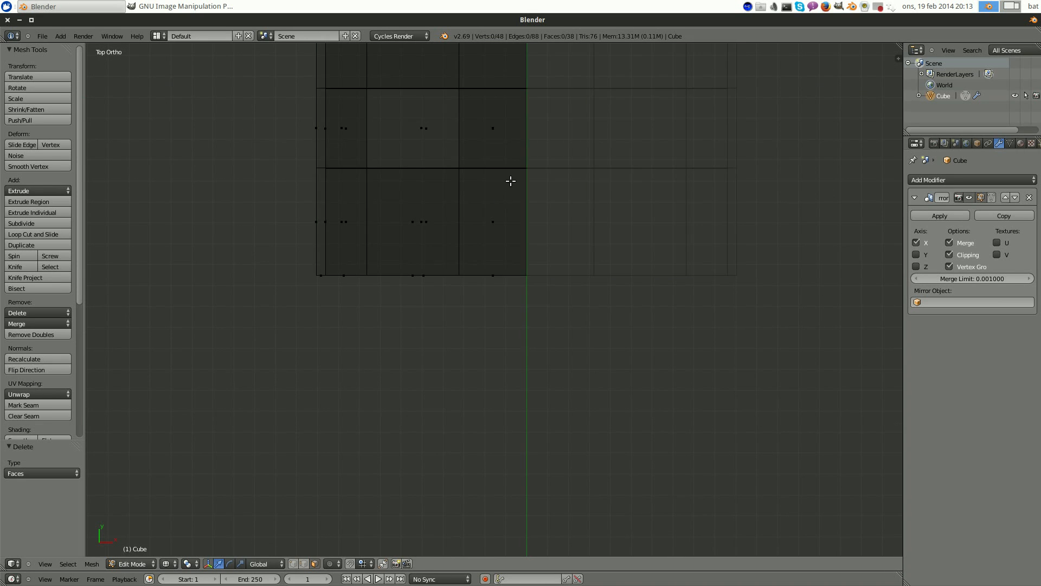
pyautogui.keyDown('shift'); pyautogui.moveTo(511, 181); pyautogui.dragTo(507, 217, button='middle'); pyautogui.keyUp('shift')
pyautogui.scroll(2, 405, 217)
pyautogui.hotkey('ctrl', 'r')
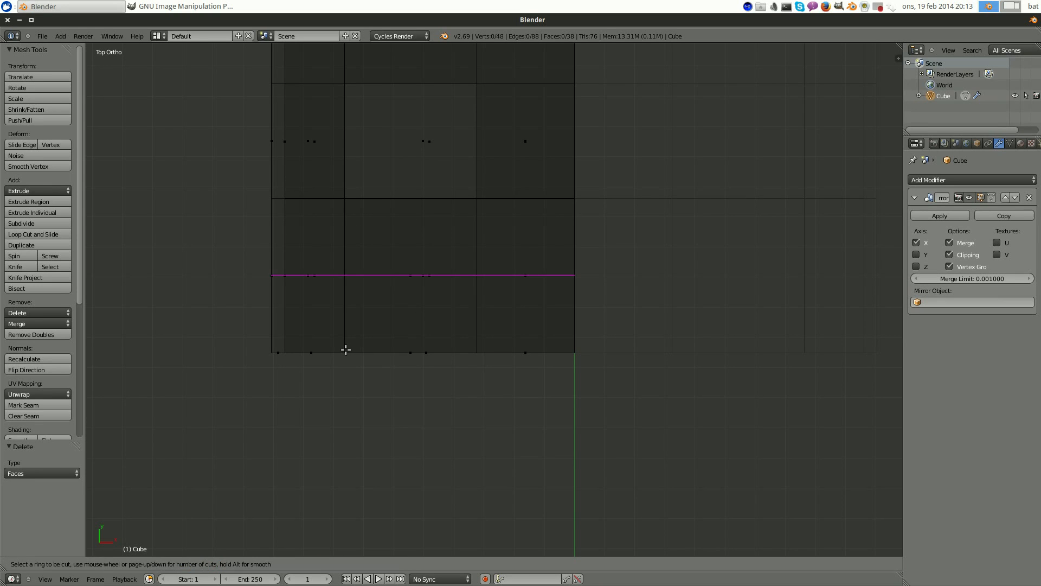
pyautogui.click(394, 333)
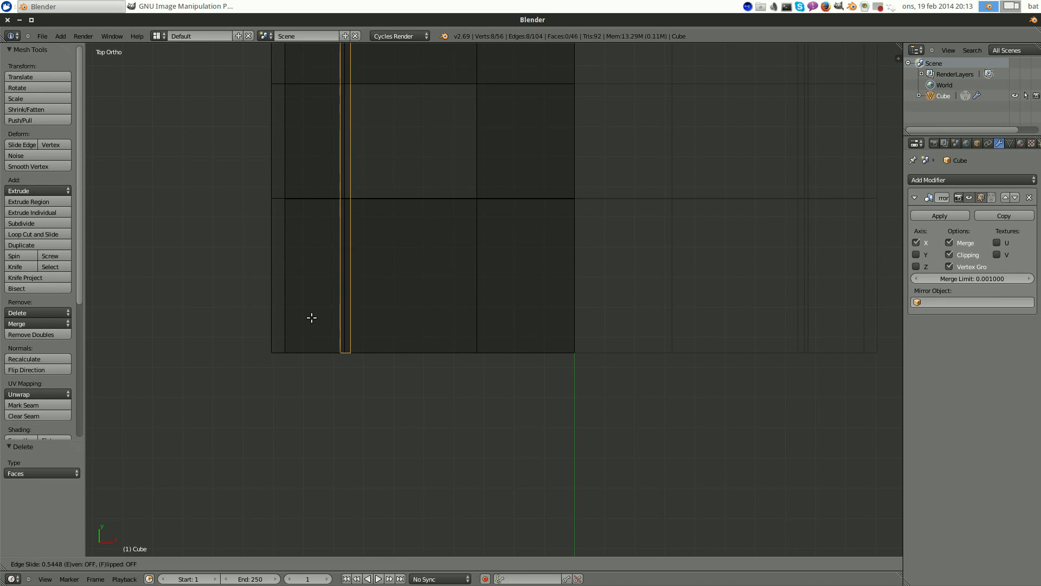
pyautogui.click(312, 318)
# - Add a second lengthwise loop cut through the bottom wall, midway between the first cut and the mirror centreline, and restore solid shading
pyautogui.moveTo(312, 317); pyautogui.dragTo(411, 328, button='middle')
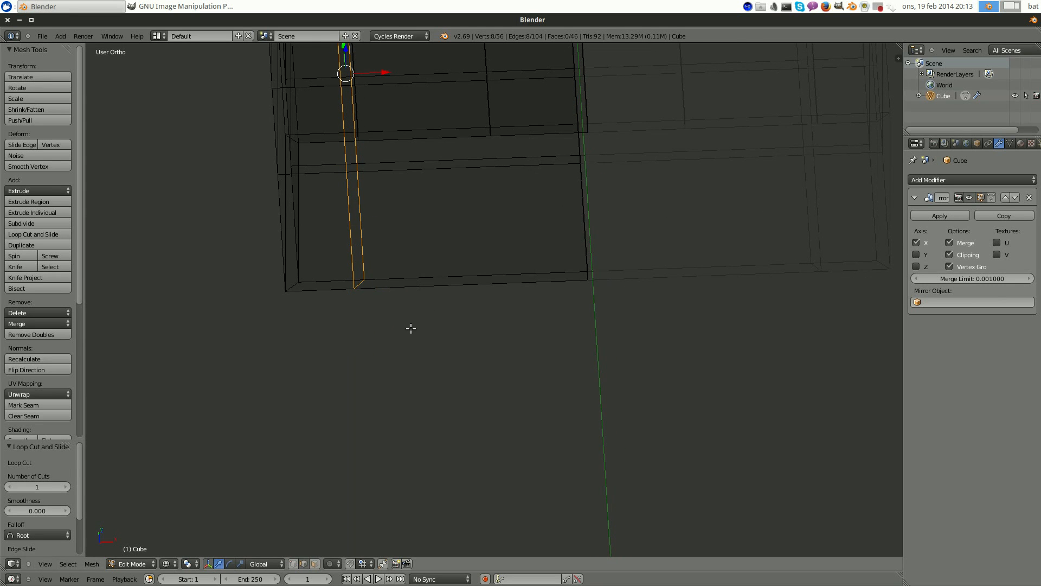
pyautogui.hotkey('ctrl', 'r')
pyautogui.click(474, 273)
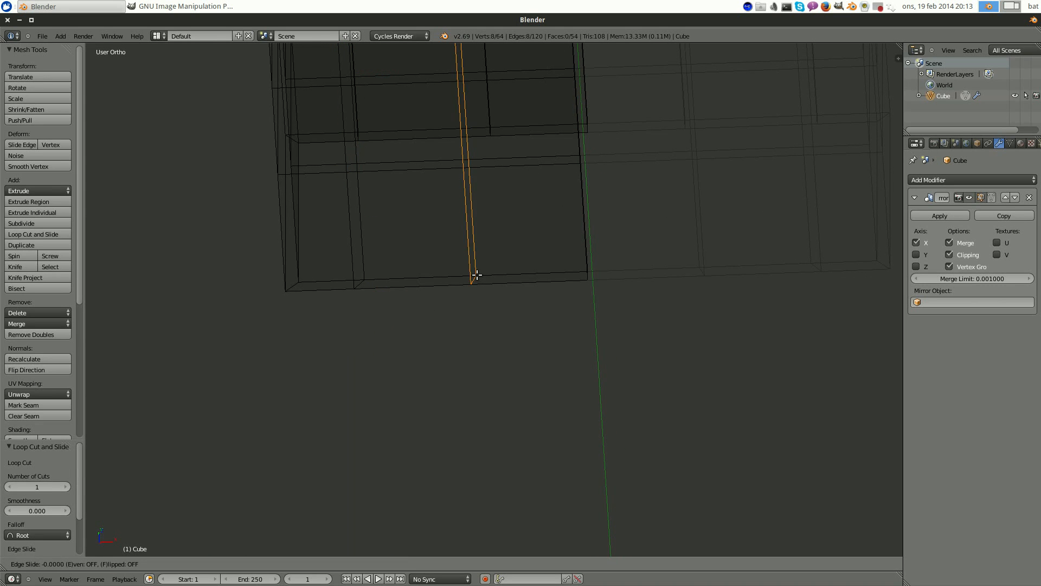
pyautogui.moveTo(540, 297); pyautogui.dragTo(535, 355, button='middle')
pyautogui.press('z')
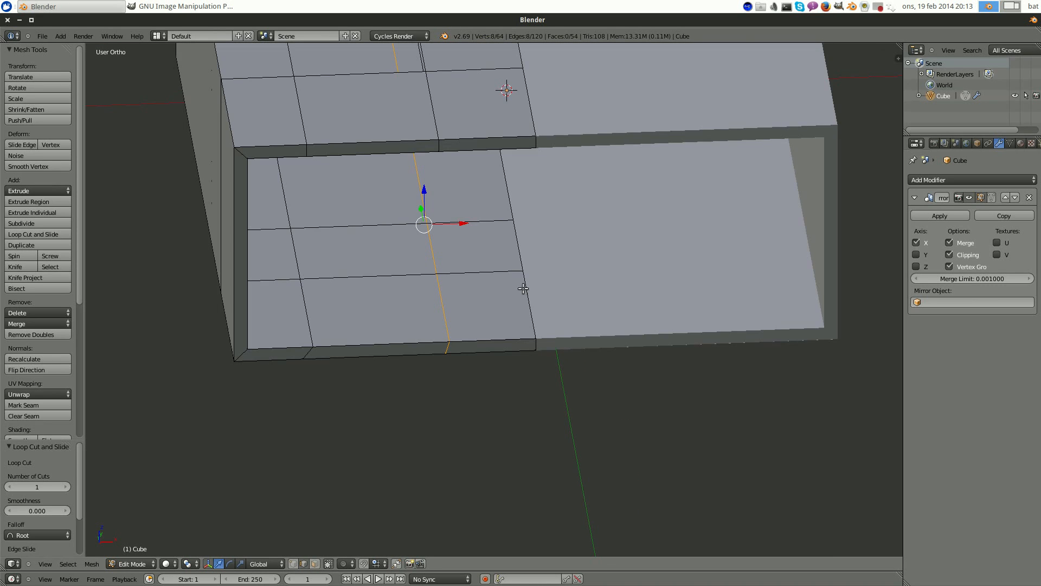
# - Straighten the loop nearer the centreline by scaling it to 0 along X
pyautogui.moveTo(523, 286)
pyautogui.mouseDown(button='middle')
pyautogui.moveTo(512, 258)
pyautogui.moveTo(394, 210)
pyautogui.mouseUp(button='middle')
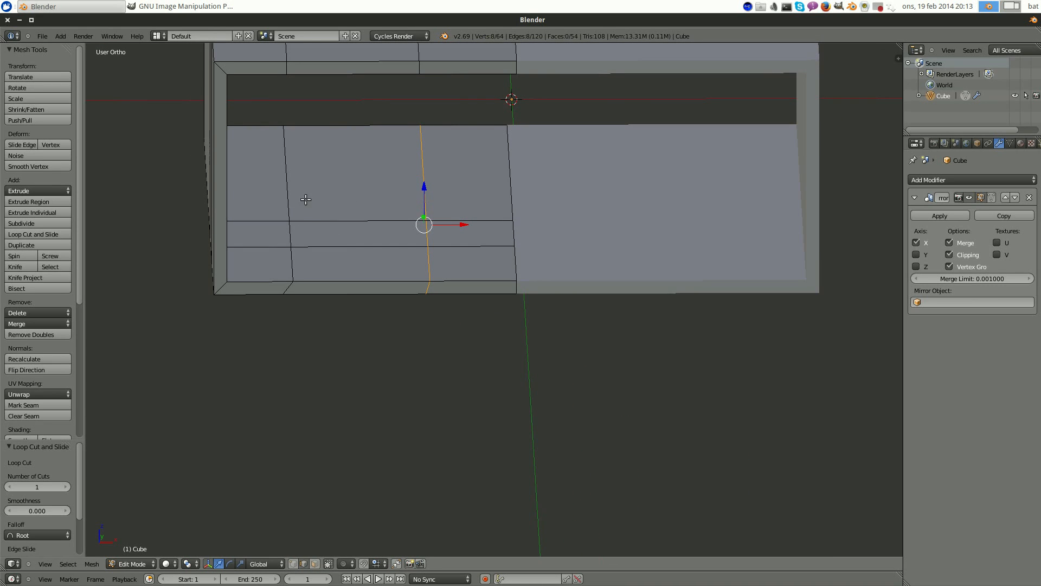
pyautogui.scroll(-4, 446, 254)
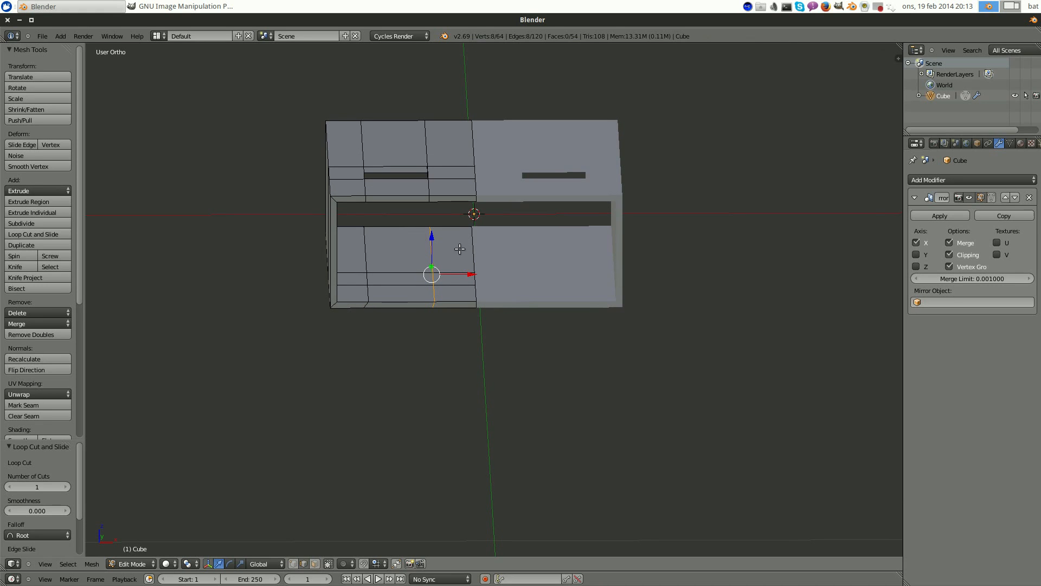
pyautogui.moveTo(479, 272); pyautogui.dragTo(501, 277, button='middle')
pyautogui.scroll(3, 483, 265)
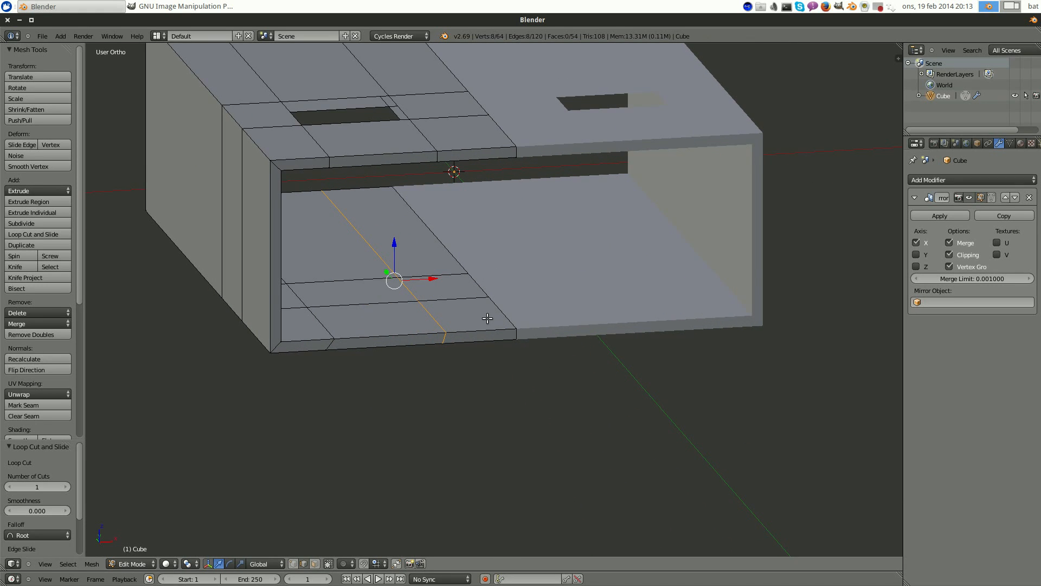
pyautogui.press('s')
pyautogui.press('x')
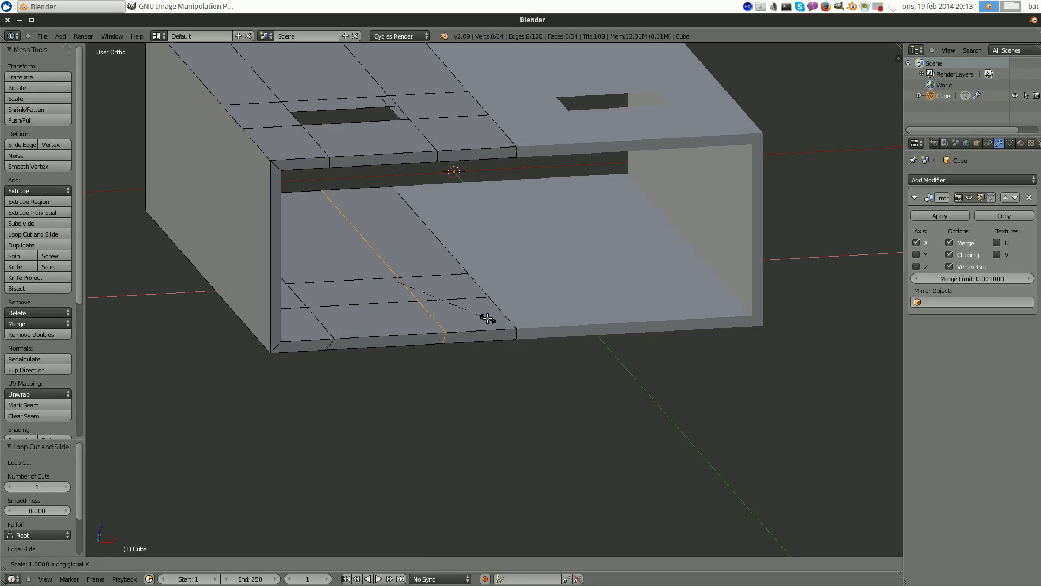
pyautogui.write('0')
pyautogui.press('Return')
# - Select the outer lengthwise loop of the bottom wall and scale it to 0 along X
pyautogui.rightClick(325, 331)
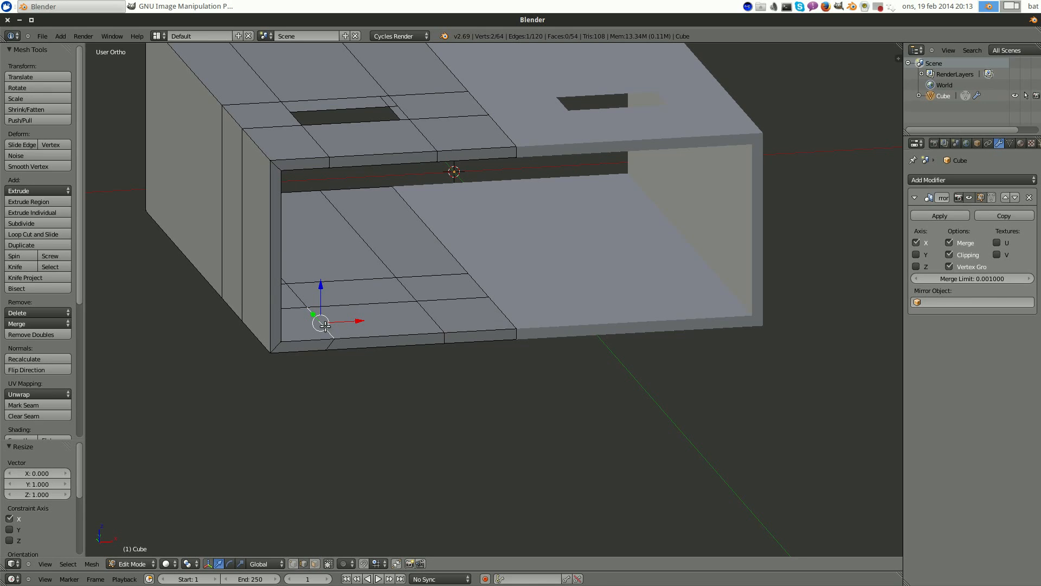
pyautogui.keyDown('alt'); pyautogui.rightClick(324, 326); pyautogui.keyUp('alt')
pyautogui.press('s')
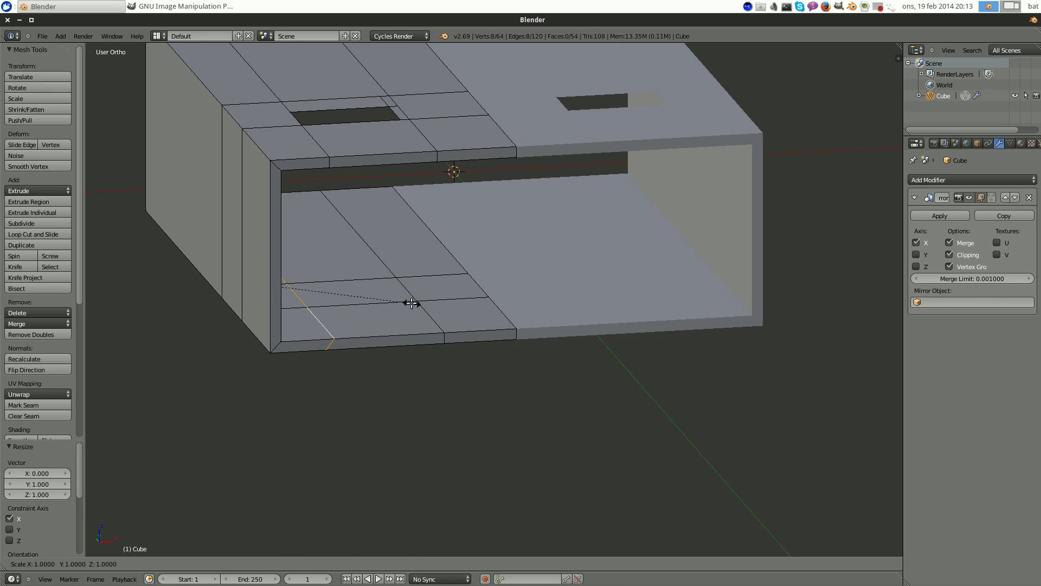
pyautogui.press('x')
pyautogui.press('Escape')
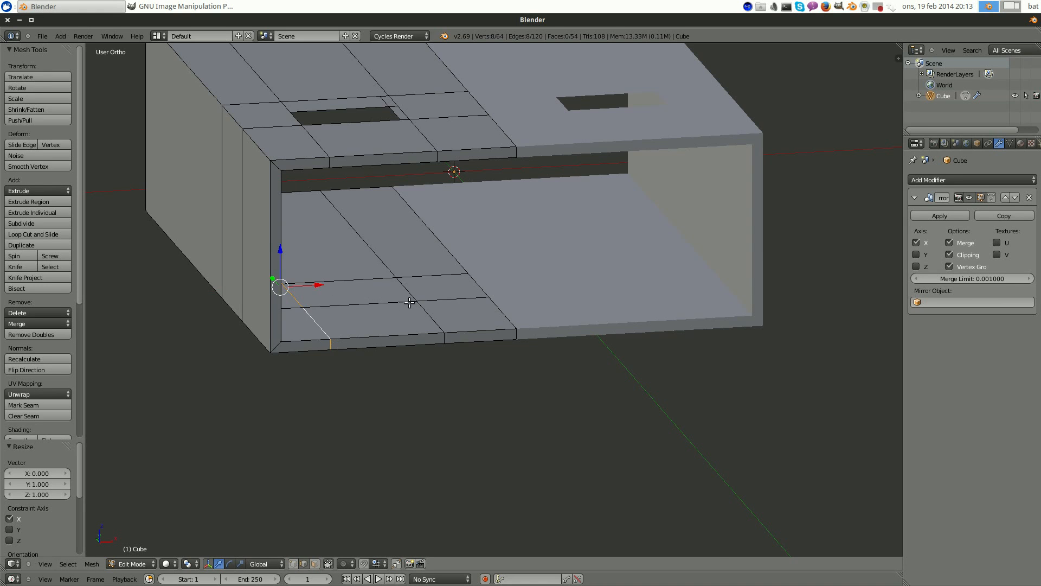
# - In top wireframe view, move the outer bottom loop -0.000434 along X into line with the upper hole's outer side edge
pyautogui.scroll(-3, 406, 307)
pyautogui.moveTo(406, 306); pyautogui.dragTo(347, 325, button='middle')
pyautogui.scroll(3, 328, 330)
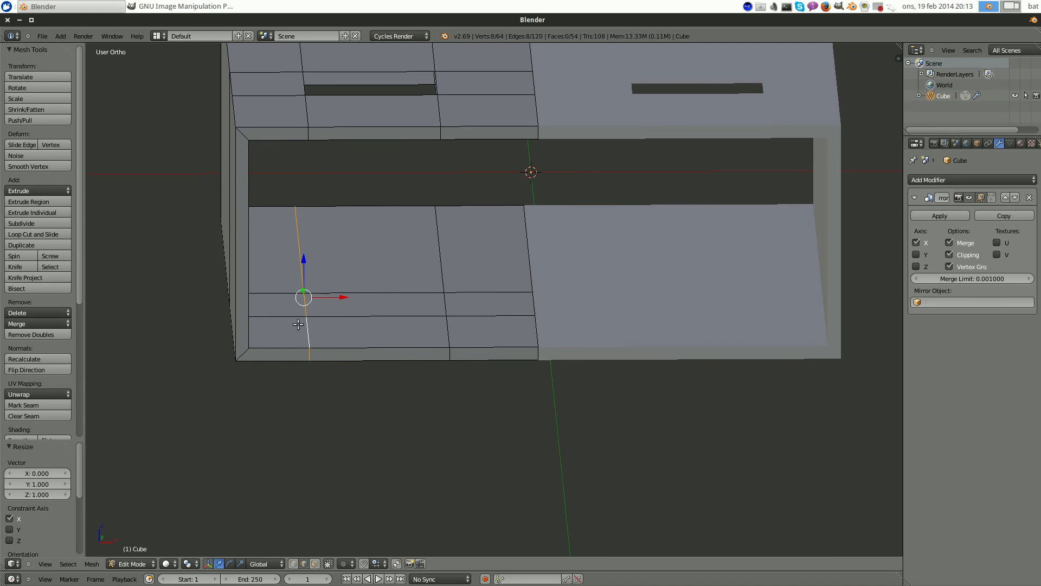
pyautogui.press('KP_7')
pyautogui.keyDown('shift'); pyautogui.moveTo(430, 170); pyautogui.dragTo(486, 411, button='middle'); pyautogui.keyUp('shift')
pyautogui.keyDown('shift'); pyautogui.moveTo(459, 353); pyautogui.dragTo(453, 365, button='middle'); pyautogui.keyUp('shift')
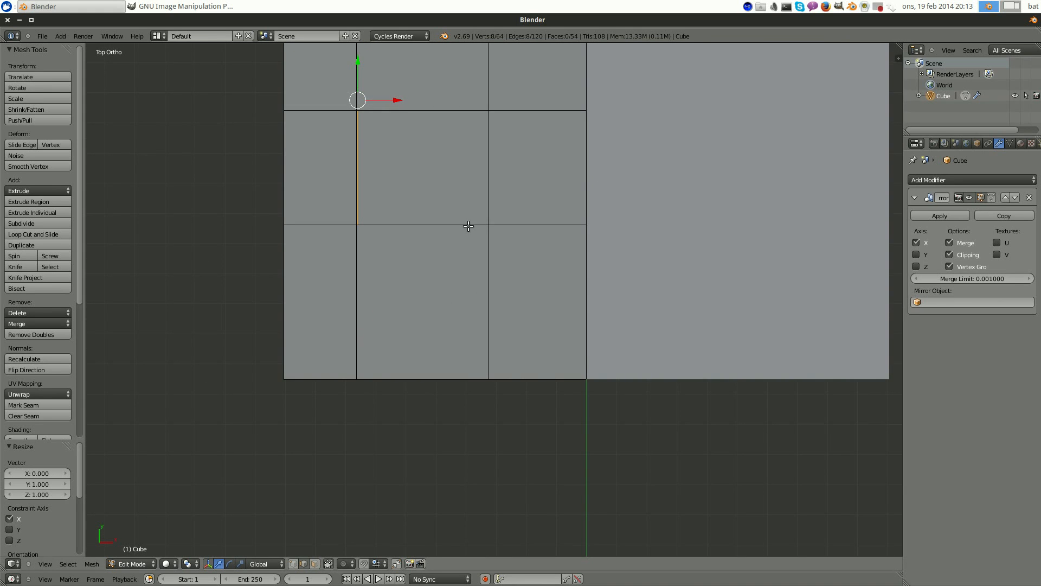
pyautogui.scroll(4, 474, 202)
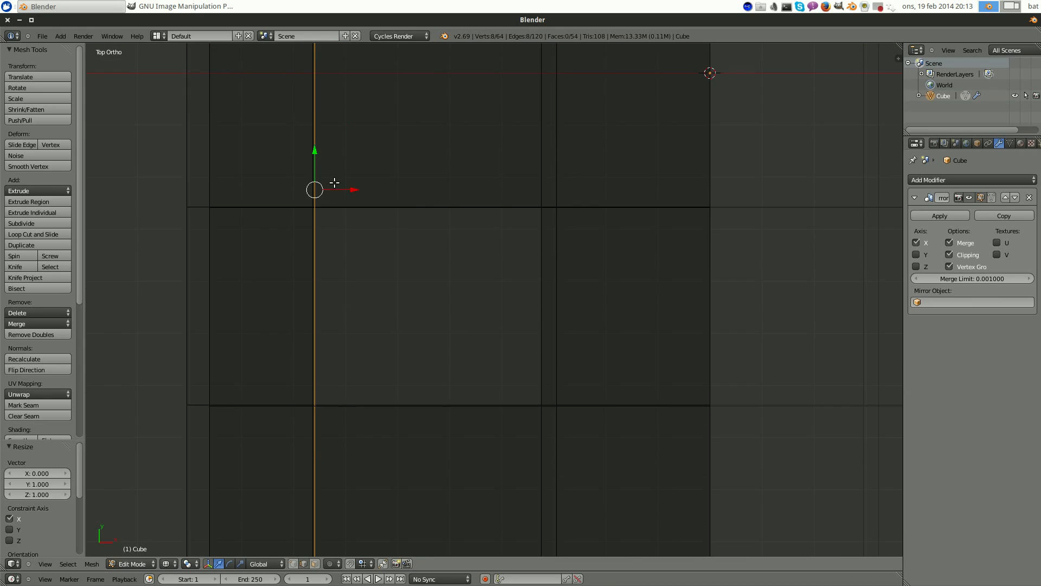
pyautogui.scroll(2, 335, 183)
pyautogui.moveTo(347, 193); pyautogui.dragTo(345, 194)
pyautogui.scroll(-4, 530, 250)
# - Select the bottom loop nearer the centreline and move it -0.003 along X onto the upper hole's inner side edge
pyautogui.keyDown('shift'); pyautogui.moveTo(646, 288); pyautogui.dragTo(533, 218, button='middle'); pyautogui.keyUp('shift')
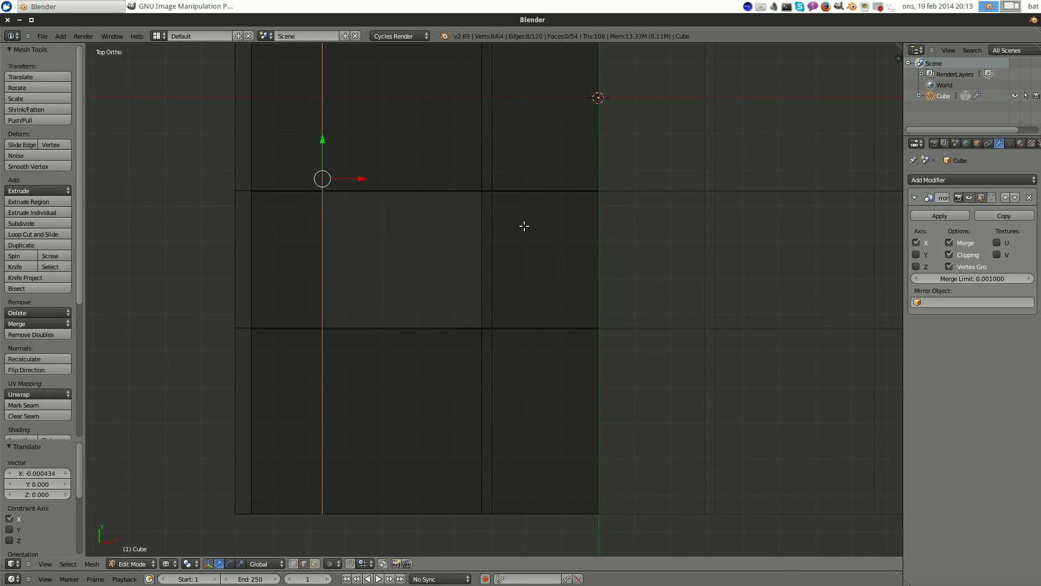
pyautogui.scroll(3, 497, 230)
pyautogui.rightClick(490, 181)
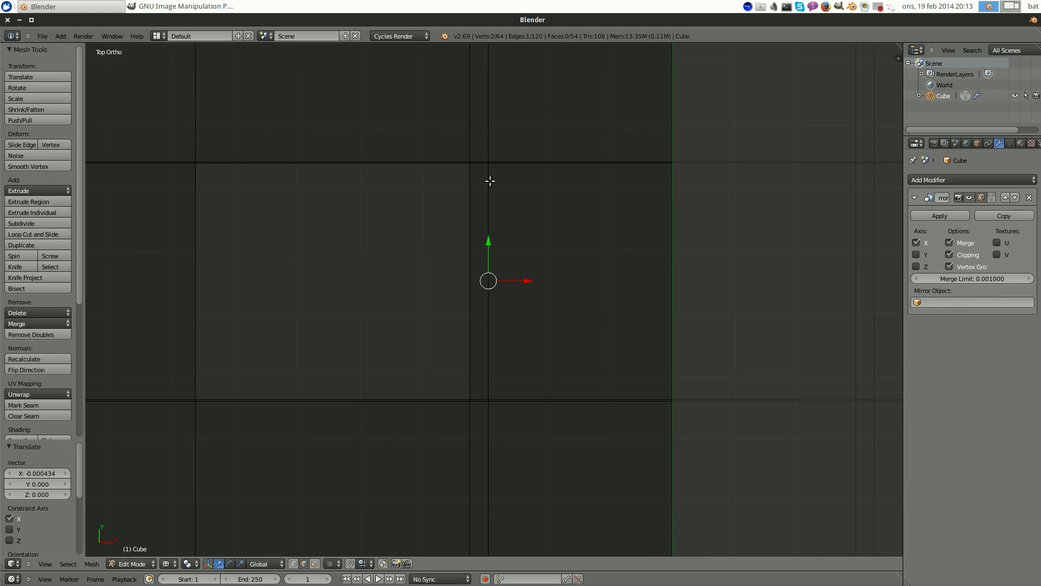
pyautogui.keyDown('alt'); pyautogui.rightClick(489, 201); pyautogui.keyUp('alt')
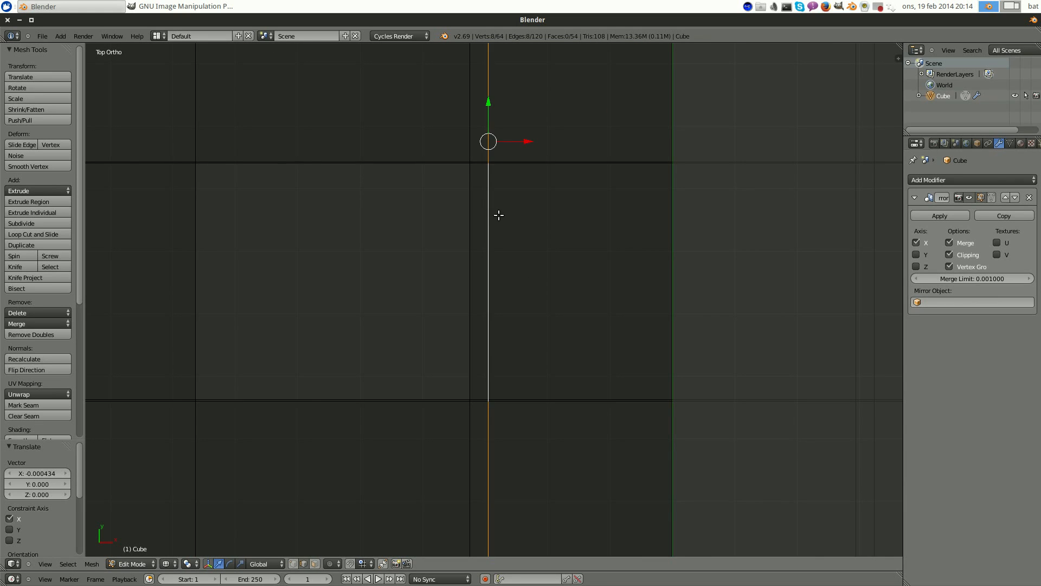
pyautogui.scroll(-5, 498, 215)
pyautogui.scroll(1, 532, 214)
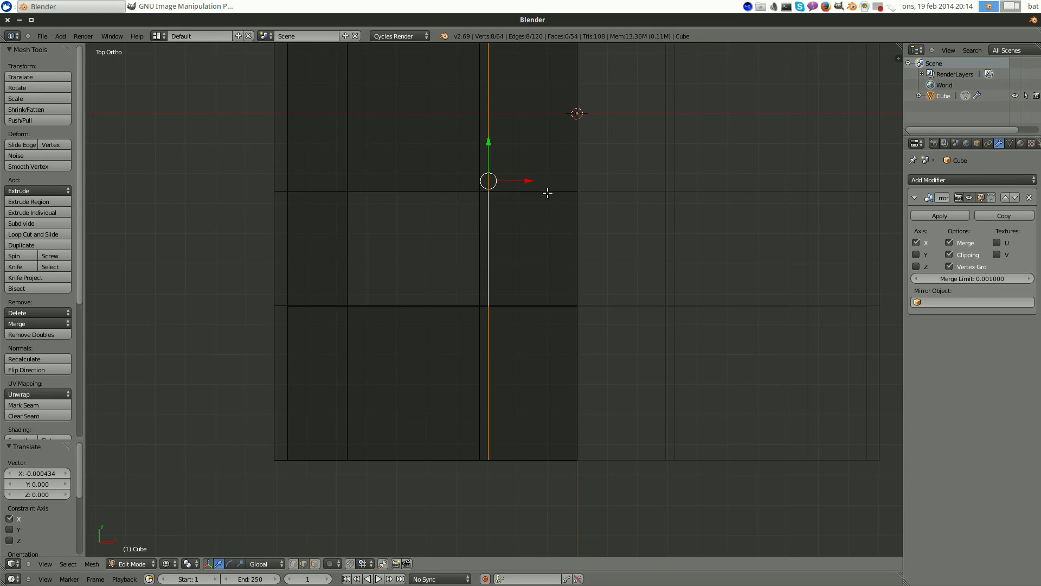
pyautogui.scroll(1, 548, 193)
pyautogui.moveTo(517, 180); pyautogui.dragTo(508, 180)
pyautogui.scroll(4, 448, 272)
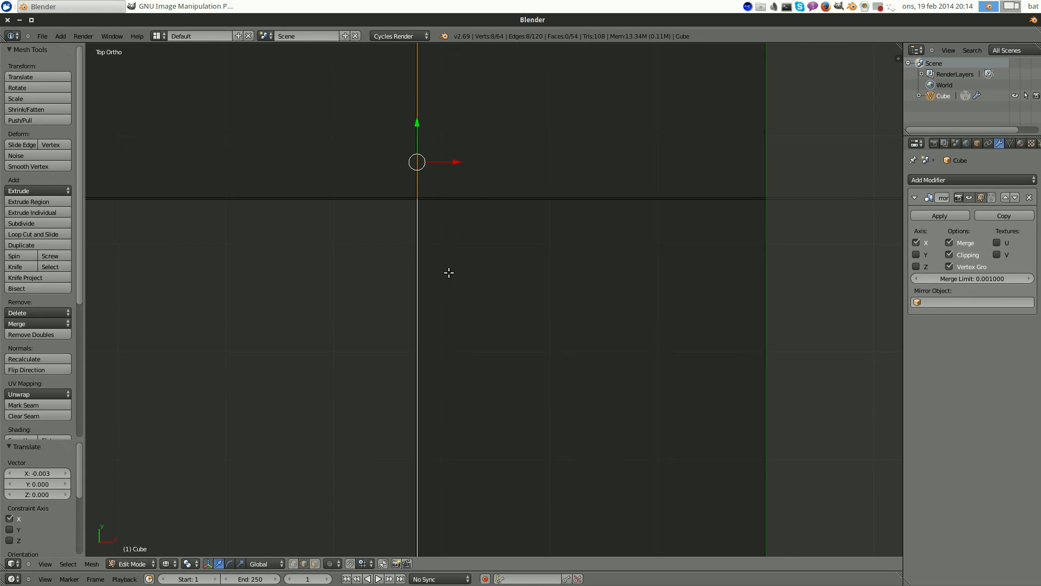
pyautogui.scroll(-6, 551, 336)
# - Return to solid shading with face selection and delete the outer bottom face lying opposite the upper hole
pyautogui.moveTo(551, 337)
pyautogui.mouseDown(button='middle')
pyautogui.moveTo(534, 290)
pyautogui.moveTo(541, 340)
pyautogui.moveTo(558, 262)
pyautogui.moveTo(545, 220)
pyautogui.mouseUp(button='middle')
pyautogui.scroll(-3, 541, 340)
pyautogui.press('z')
pyautogui.click(315, 563)
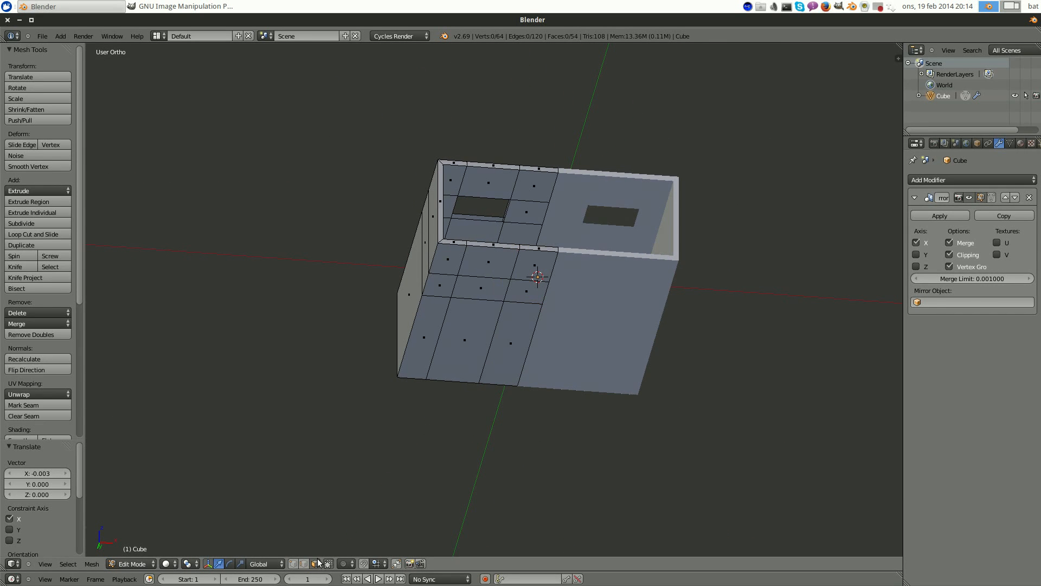
pyautogui.scroll(4, 511, 341)
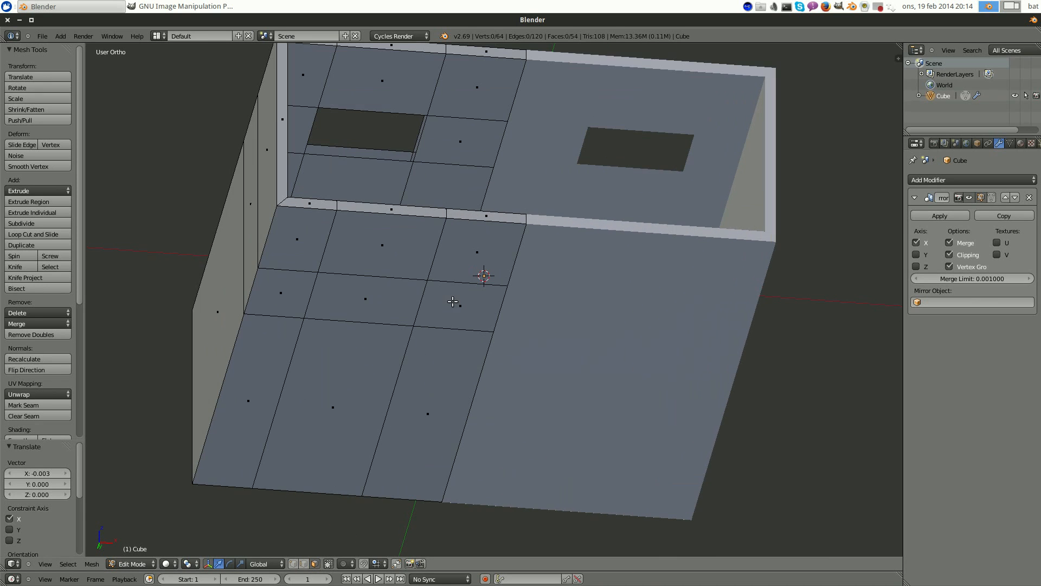
pyautogui.rightClick(367, 298)
pyautogui.press('x')
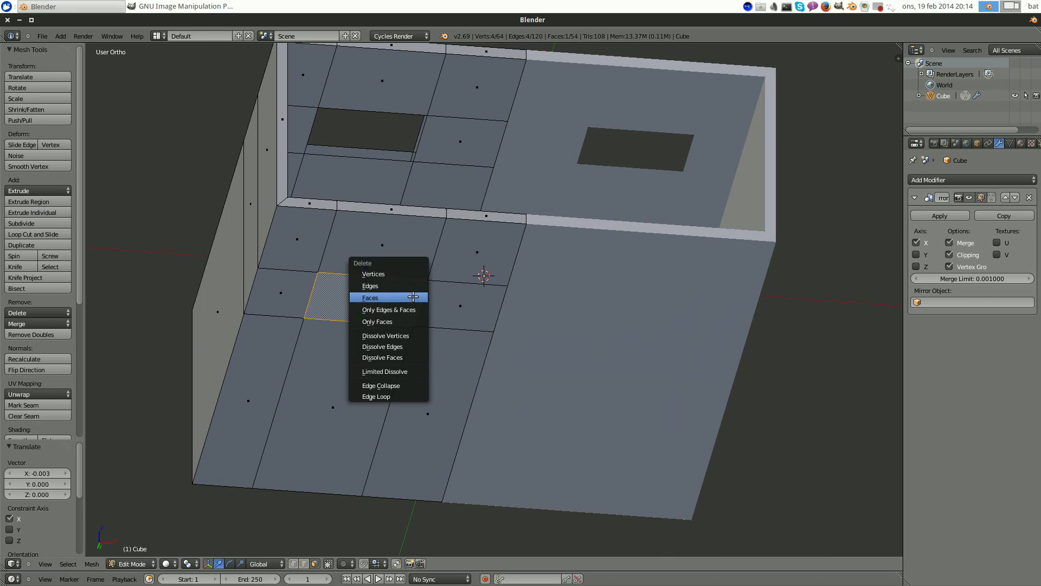
pyautogui.click(413, 296)
# - Delete the matching inner floor face so the lower hole passes through the whole bottom wall
pyautogui.scroll(-3, 436, 301)
pyautogui.moveTo(436, 301); pyautogui.dragTo(469, 367, button='middle')
pyautogui.scroll(3, 386, 323)
pyautogui.rightClick(372, 301)
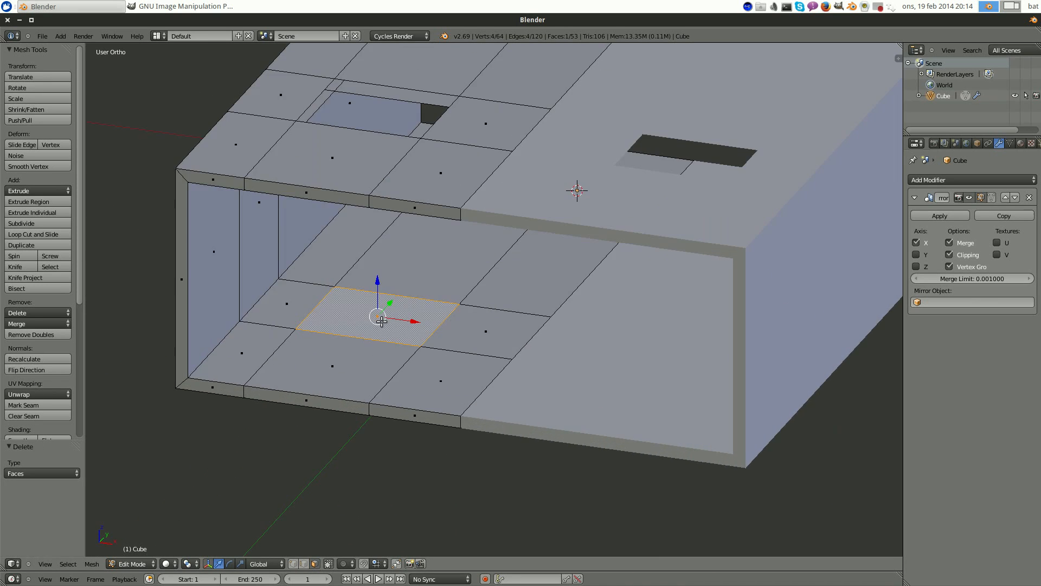
pyautogui.press('x')
pyautogui.click(374, 320)
pyautogui.scroll(-3, 406, 325)
pyautogui.moveTo(407, 326); pyautogui.dragTo(466, 331, button='middle')
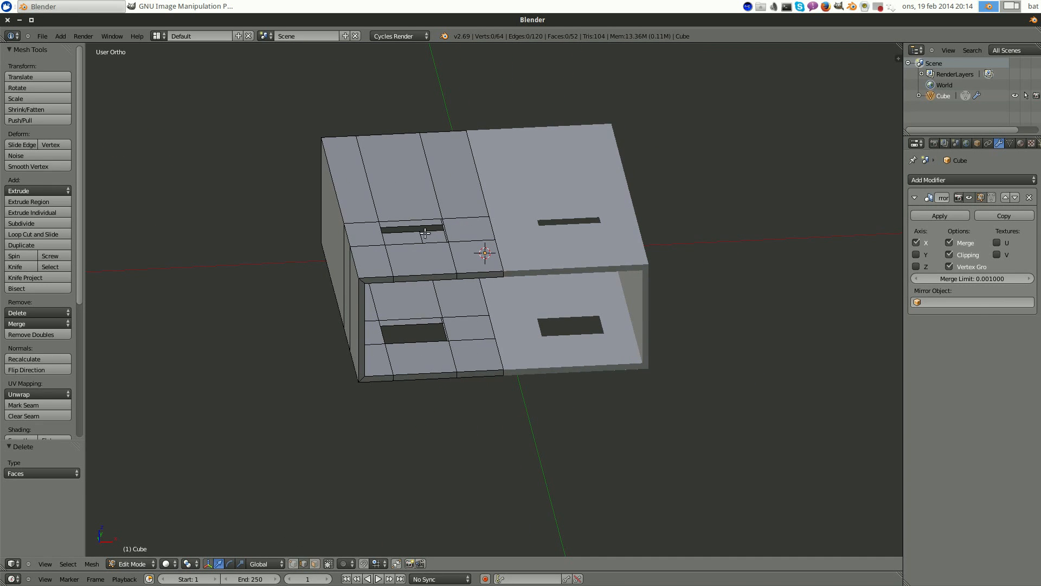
# - Fill the upper hole's rear wall with a face between its outer and inner edges
pyautogui.scroll(4, 425, 233)
pyautogui.moveTo(418, 225); pyautogui.dragTo(521, 217, button='middle')
pyautogui.rightClick(459, 228)
pyautogui.keyDown('shift'); pyautogui.rightClick(454, 208); pyautogui.keyUp('shift')
pyautogui.press('f')
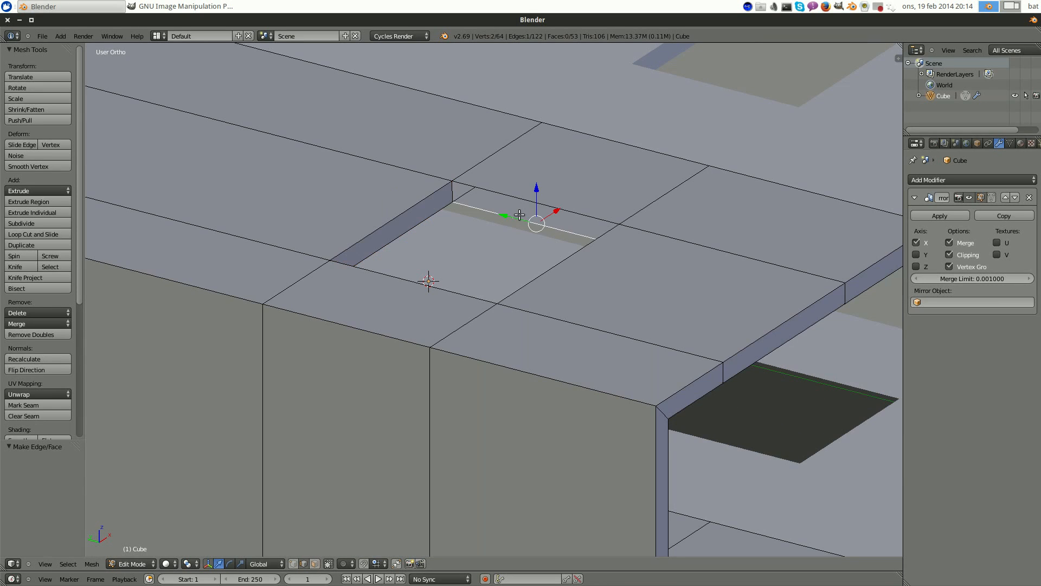
# - Fill the remaining three walls of the upper hole with faces and clear the selection
pyautogui.moveTo(433, 259); pyautogui.dragTo(712, 291, button='middle')
pyautogui.rightClick(643, 205)
pyautogui.keyDown('shift'); pyautogui.rightClick(642, 185); pyautogui.keyUp('shift')
pyautogui.press('f')
pyautogui.scroll(-3, 619, 233)
pyautogui.scroll(2, 591, 276)
pyautogui.rightClick(563, 254)
pyautogui.press('f')
pyautogui.press('a')
# - Fill the lower hole's rear wall with a face joining the inner and outer shells
pyautogui.scroll(-4, 582, 309)
pyautogui.keyDown('shift'); pyautogui.moveTo(605, 419); pyautogui.dragTo(593, 332, button='middle'); pyautogui.keyUp('shift')
pyautogui.scroll(5, 542, 315)
pyautogui.rightClick(488, 284)
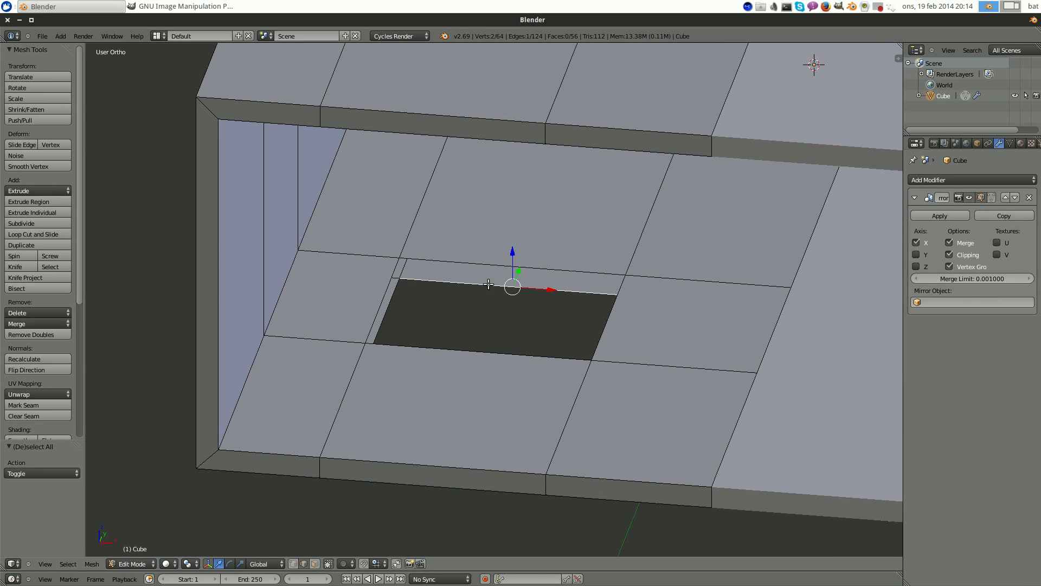
pyautogui.moveTo(485, 267); pyautogui.dragTo(652, 306, button='middle')
pyautogui.press('f')
# - Fill the two side walls of the lower hole with faces and clear the selection
pyautogui.rightClick(642, 288)
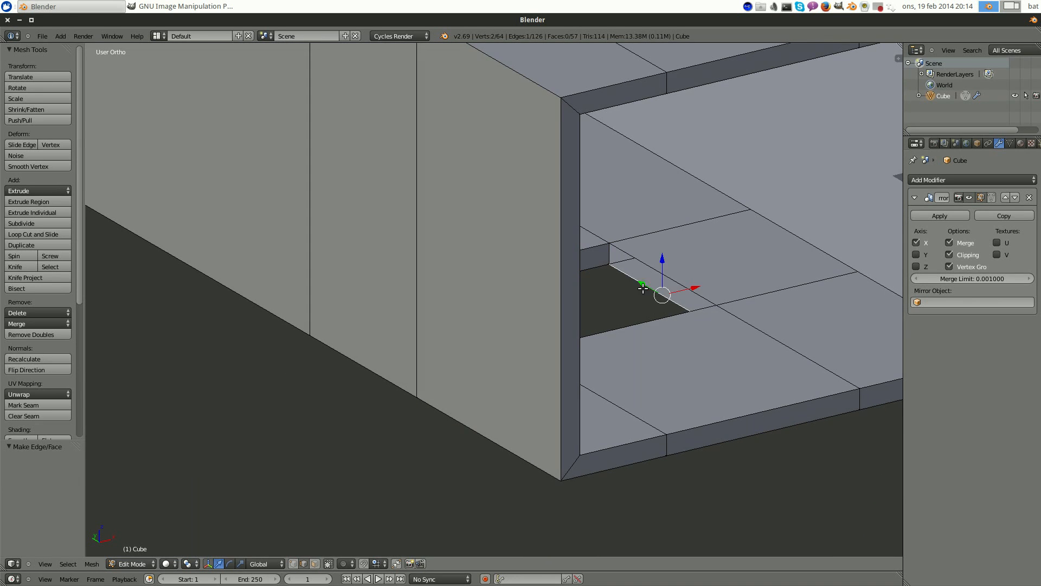
pyautogui.press('f')
pyautogui.moveTo(641, 260); pyautogui.dragTo(661, 337, button='middle')
pyautogui.press('f')
pyautogui.scroll(-5, 514, 218)
pyautogui.scroll(5, 644, 295)
pyautogui.press('a')
pyautogui.scroll(-5, 679, 312)
pyautogui.scroll(3, 661, 337)
# - In wireframe, select the lower hole's two front edges, fill a face between them, and return to solid shading
pyautogui.press('z')
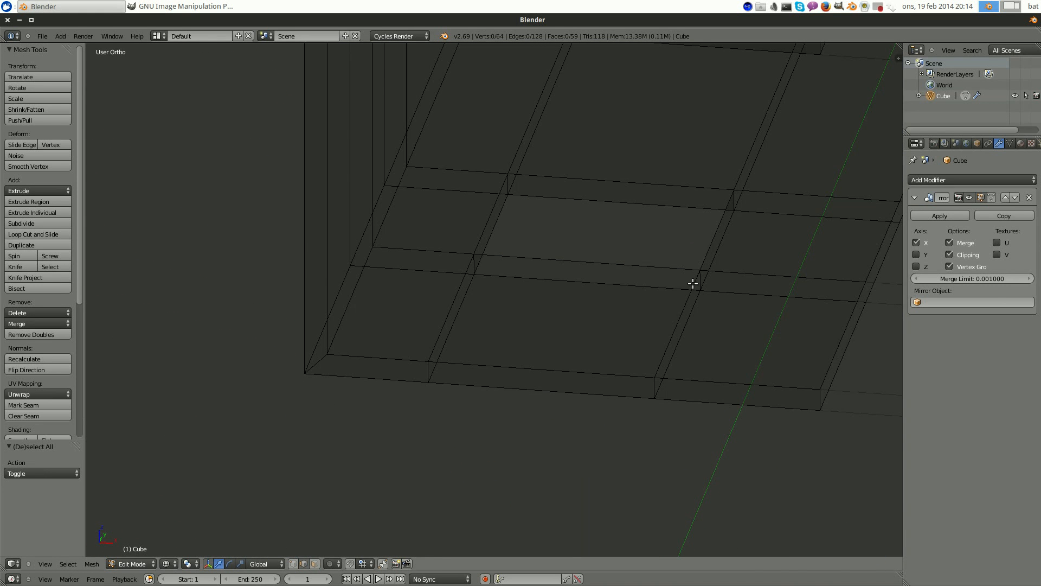
pyautogui.moveTo(692, 284); pyautogui.dragTo(560, 280, button='middle')
pyautogui.rightClick(562, 280)
pyautogui.keyDown('shift'); pyautogui.rightClick(557, 253); pyautogui.keyUp('shift')
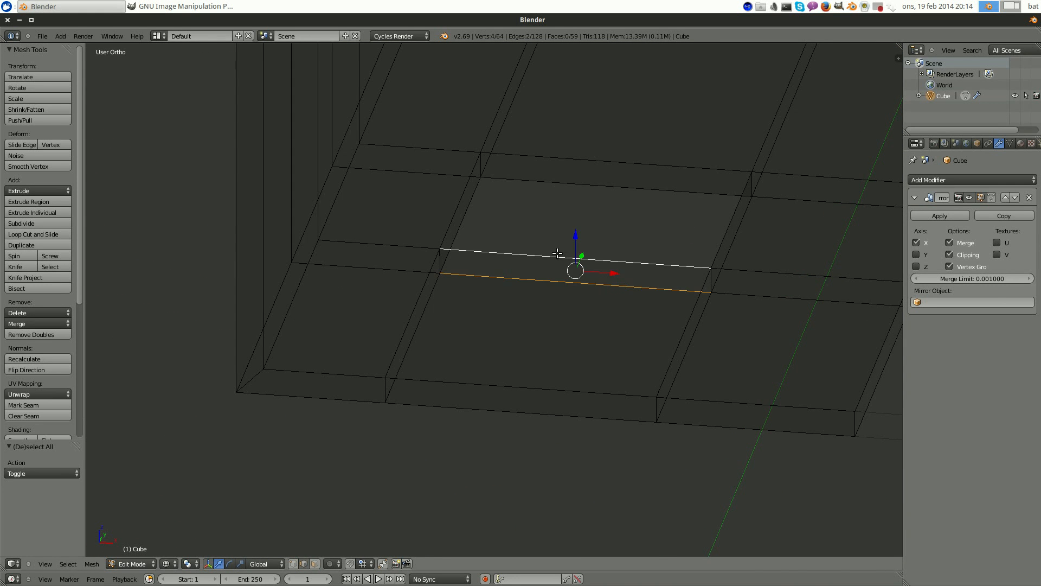
pyautogui.press('f')
pyautogui.press('a')
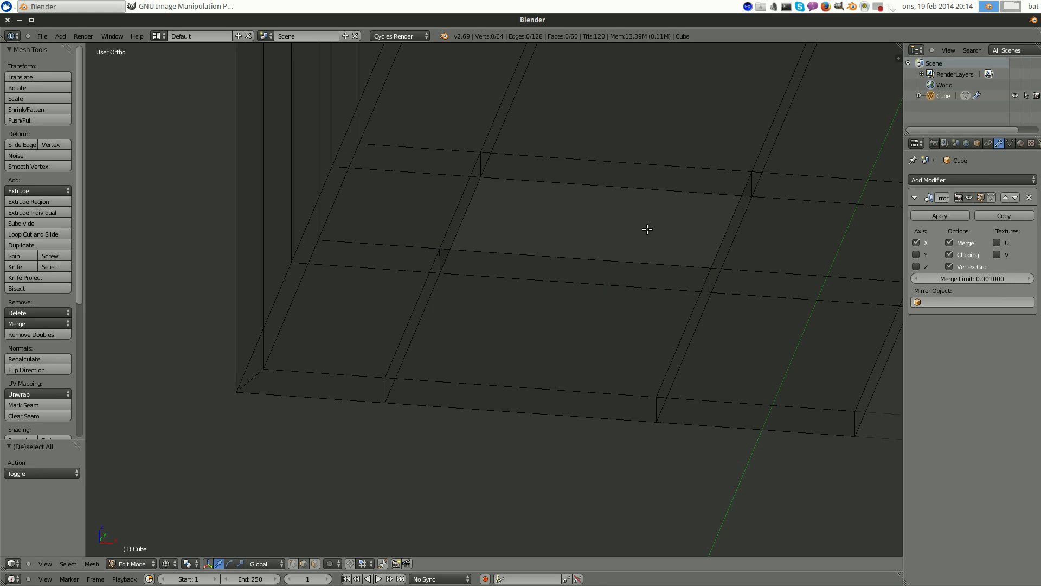
pyautogui.scroll(-3, 649, 229)
pyautogui.press('z')
# - Collapse the Mirror modifier's settings and add a Subdivision Surface modifier to the connector
pyautogui.scroll(-5, 657, 229)
pyautogui.moveTo(764, 190)
pyautogui.keyDown('shift'); pyautogui.mouseDown(button='middle')
pyautogui.moveTo(563, 219)
pyautogui.moveTo(640, 193)
pyautogui.mouseUp(button='middle'); pyautogui.keyUp('shift')
pyautogui.scroll(2, 580, 179)
pyautogui.moveTo(581, 179); pyautogui.dragTo(574, 225, button='middle')
pyautogui.click(914, 198)
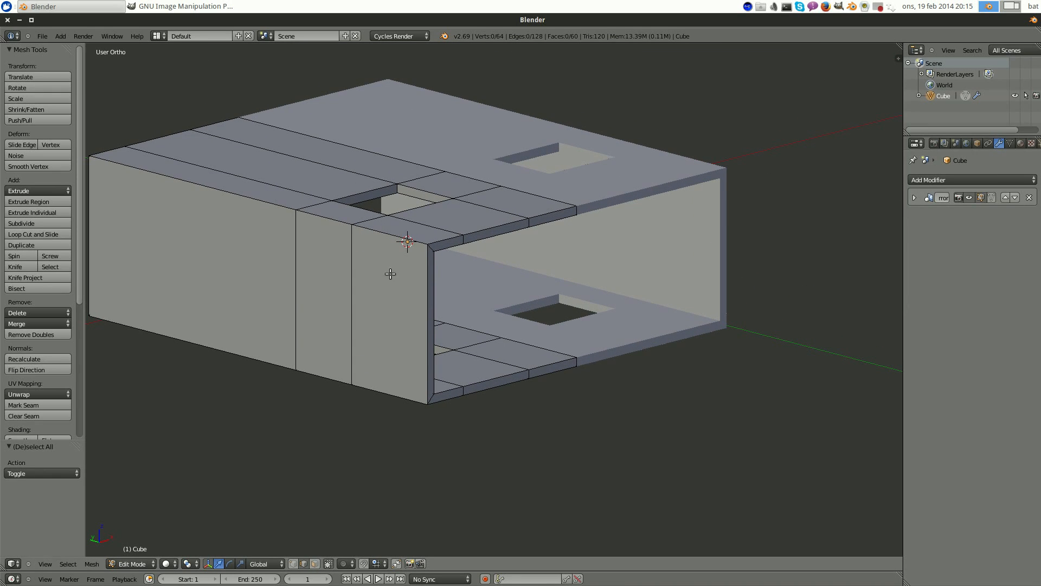
pyautogui.click(940, 180)
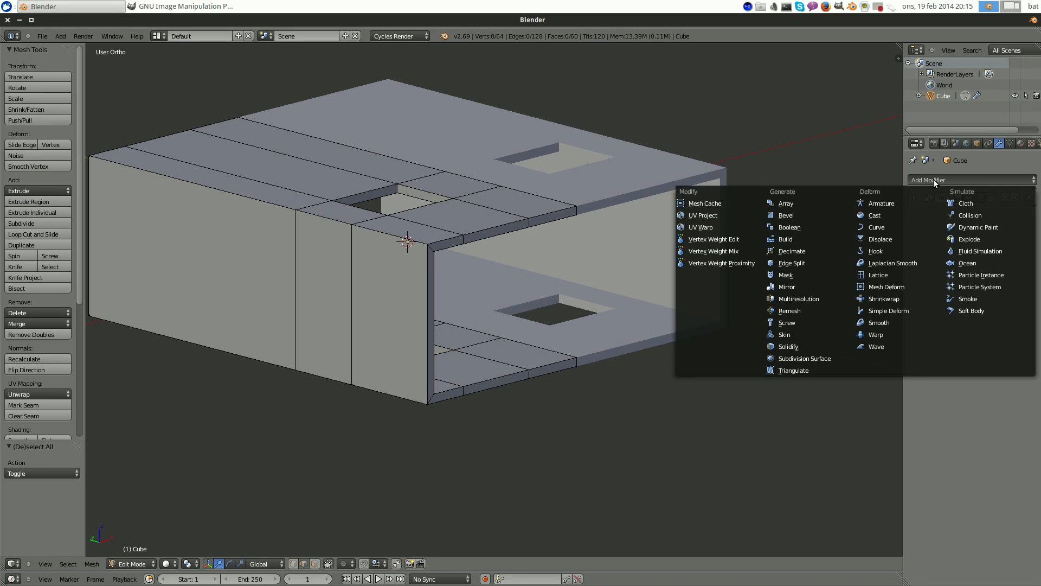
pyautogui.click(796, 357)
pyautogui.moveTo(795, 353); pyautogui.dragTo(574, 281, button='middle')
pyautogui.scroll(4, 529, 274)
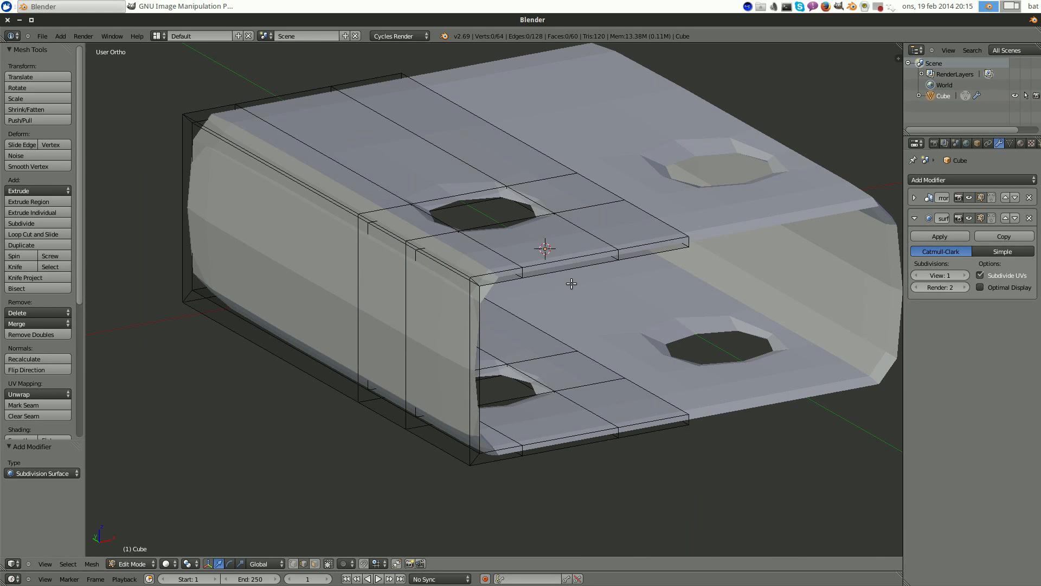
# - Turn off the Subdivision Surface modifier's viewport display and bring the upper hole into close view
pyautogui.click(969, 217)
pyautogui.scroll(-4, 611, 280)
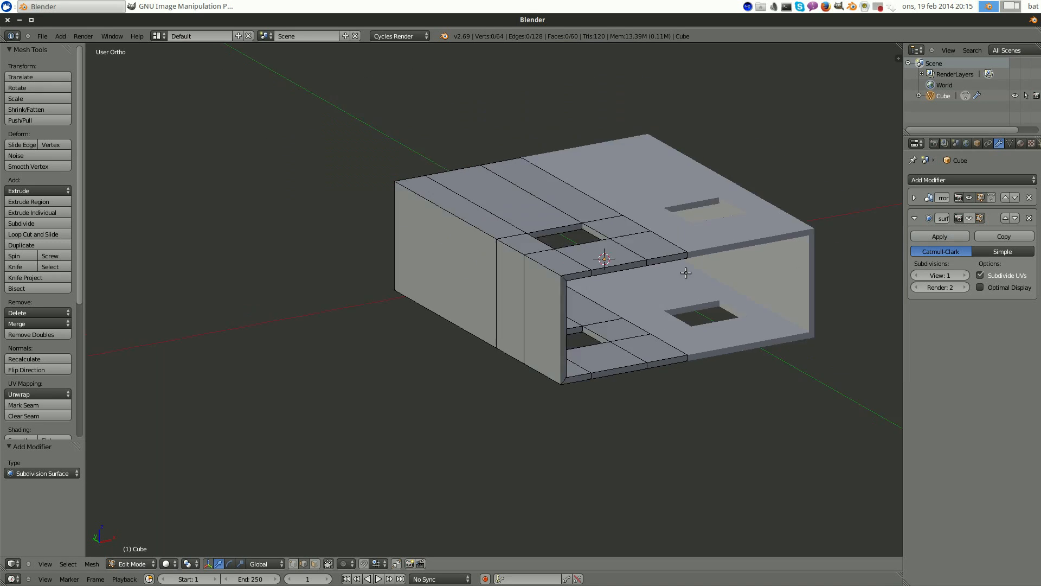
pyautogui.scroll(6, 611, 281)
pyautogui.moveTo(600, 282); pyautogui.dragTo(583, 270, button='middle')
pyautogui.keyDown('shift'); pyautogui.moveTo(530, 161); pyautogui.dragTo(402, 261, button='middle'); pyautogui.keyUp('shift')
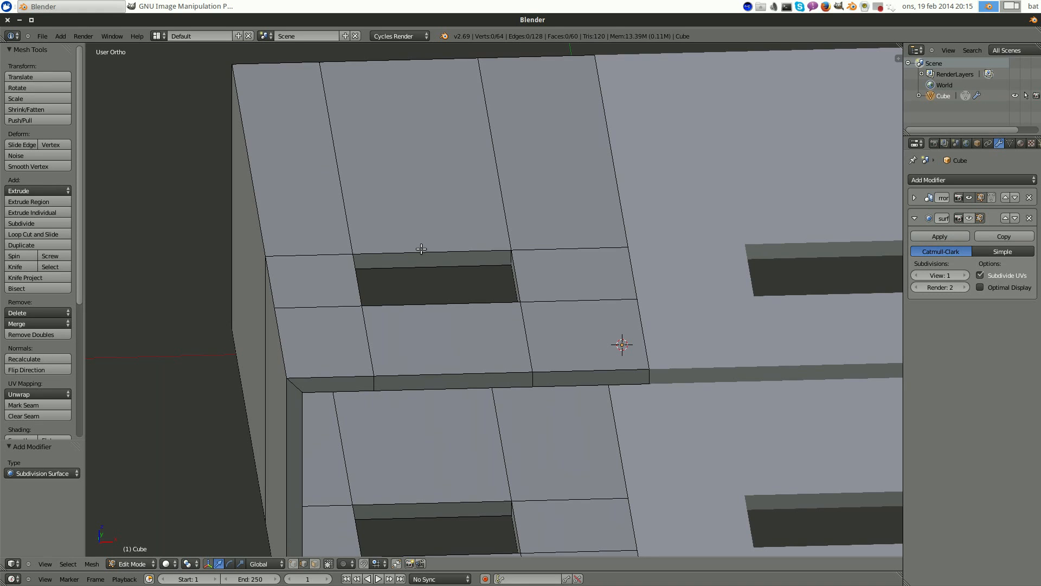
# - Add two lengthwise loop cuts to the section behind the upper hole, slid close to the hole's two side edges
pyautogui.hotkey('ctrl', 'r')
pyautogui.click(440, 249)
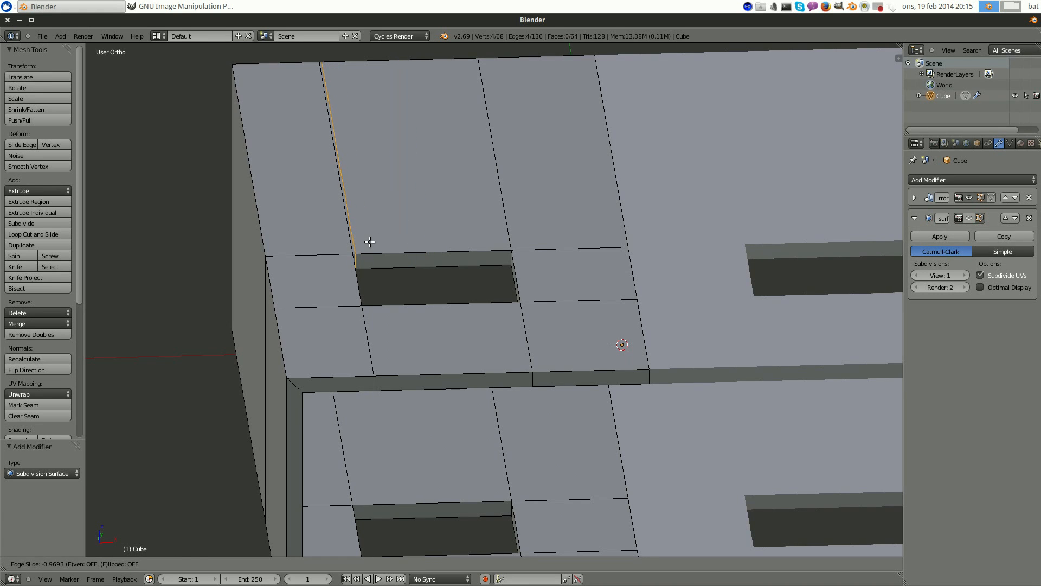
pyautogui.click(369, 241)
pyautogui.moveTo(413, 242); pyautogui.dragTo(397, 238, button='middle')
pyautogui.scroll(3, 314, 230)
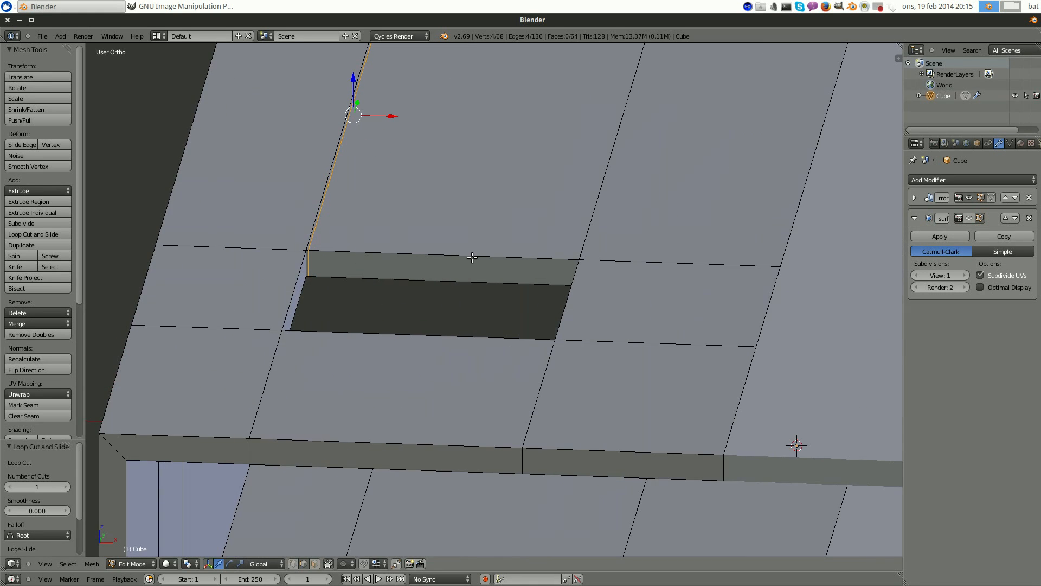
pyautogui.hotkey('ctrl', 'r')
pyautogui.click(479, 255)
pyautogui.click(595, 264)
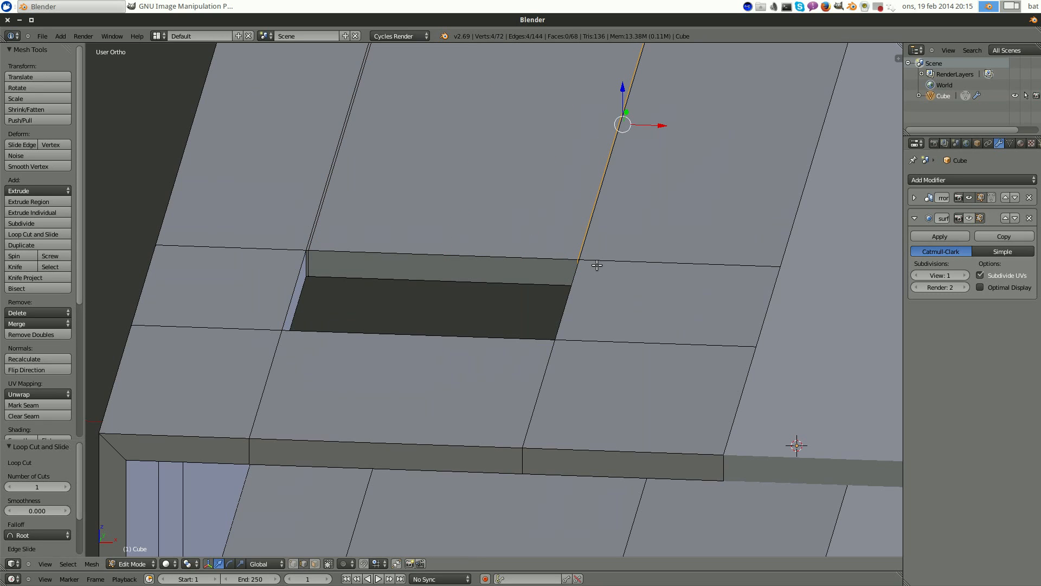
# - Add two lengthwise loop cuts to the section in front of the upper hole, tight against its two side edges
pyautogui.hotkey('ctrl', 'r')
pyautogui.click(414, 350)
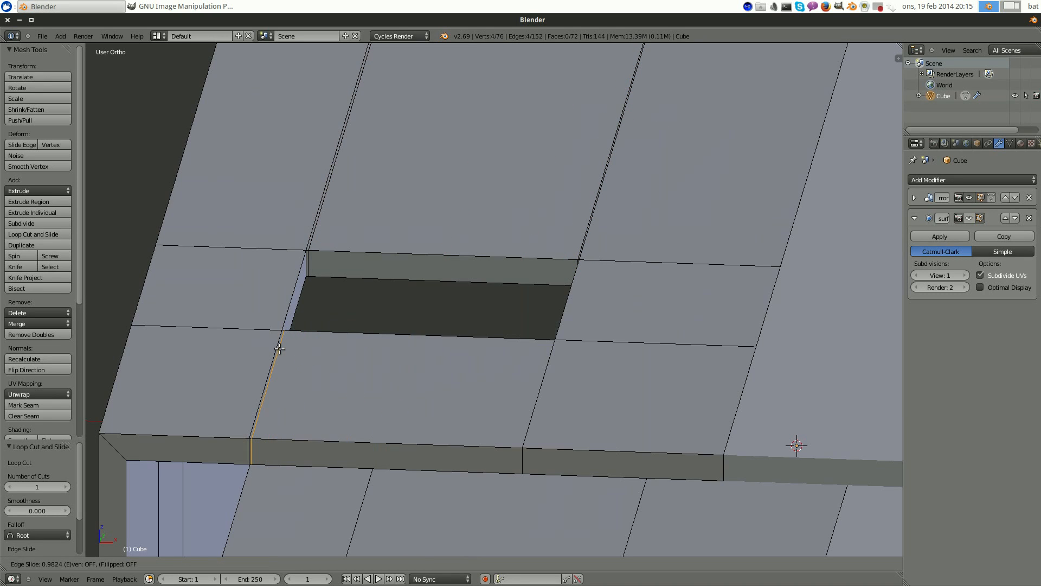
pyautogui.click(281, 349)
pyautogui.hotkey('ctrl', 'r')
pyautogui.click(445, 343)
pyautogui.click(572, 362)
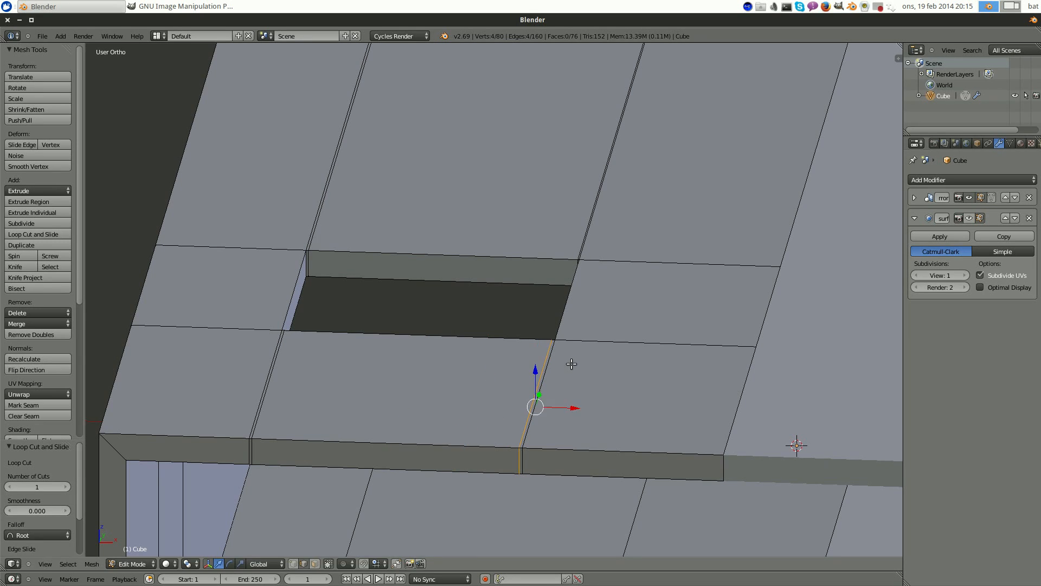
# - Add two loop cuts between the upper hole and the mirror centre, slid to the hole's front and rear edges
pyautogui.moveTo(572, 362); pyautogui.dragTo(490, 297, button='middle')
pyautogui.hotkey('ctrl', 'r')
pyautogui.click(376, 249)
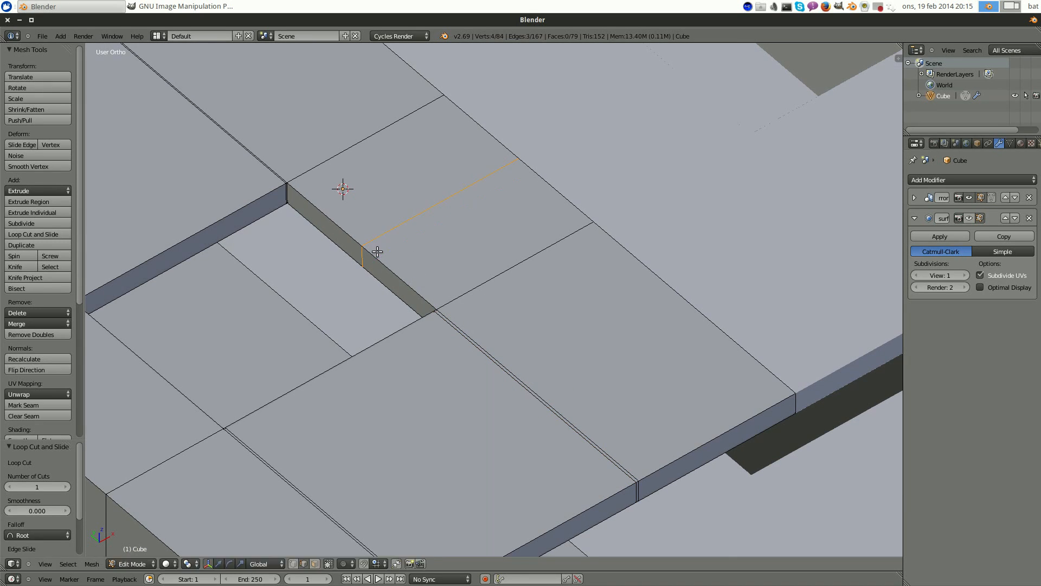
pyautogui.click(447, 315)
pyautogui.hotkey('ctrl', 'r')
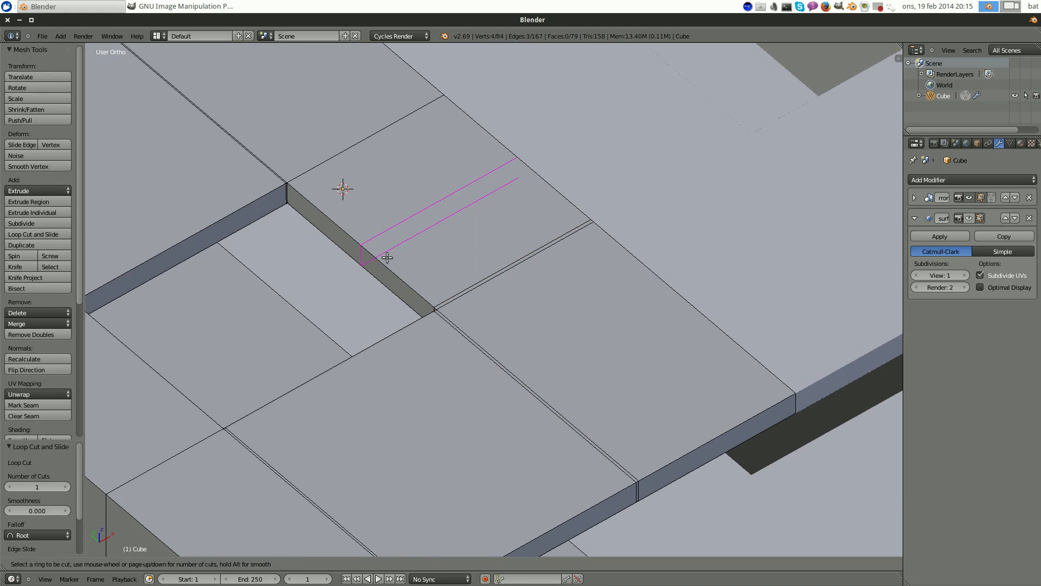
pyautogui.click(383, 251)
pyautogui.click(323, 187)
# - Add two loop cuts between the upper hole and the outer side wall, slid to the hole's rear and front edges
pyautogui.scroll(-4, 324, 187)
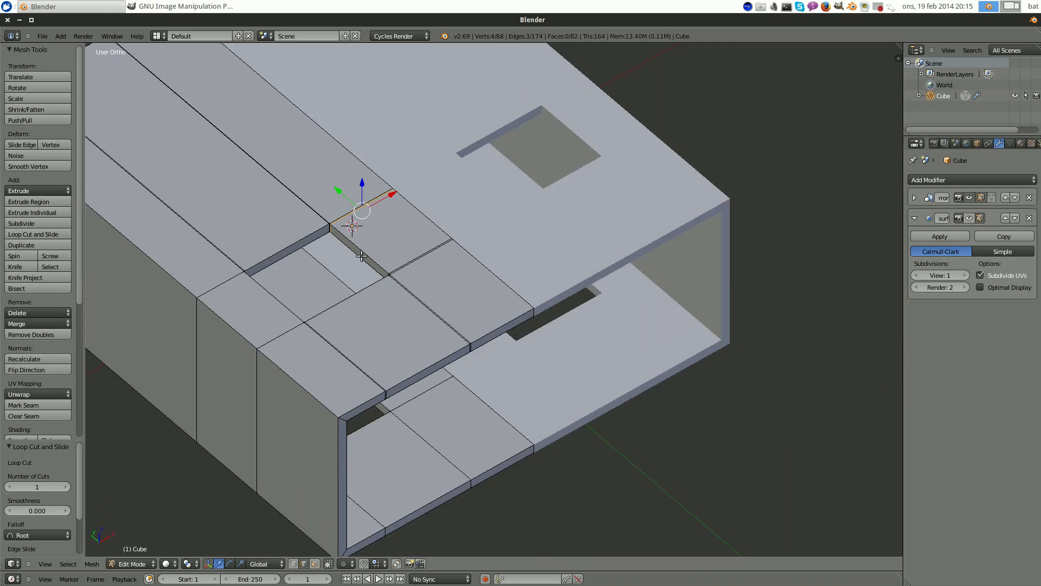
pyautogui.moveTo(324, 187); pyautogui.dragTo(432, 276, button='middle')
pyautogui.scroll(4, 433, 276)
pyautogui.hotkey('ctrl', 'r')
pyautogui.click(397, 244)
pyautogui.click(396, 245)
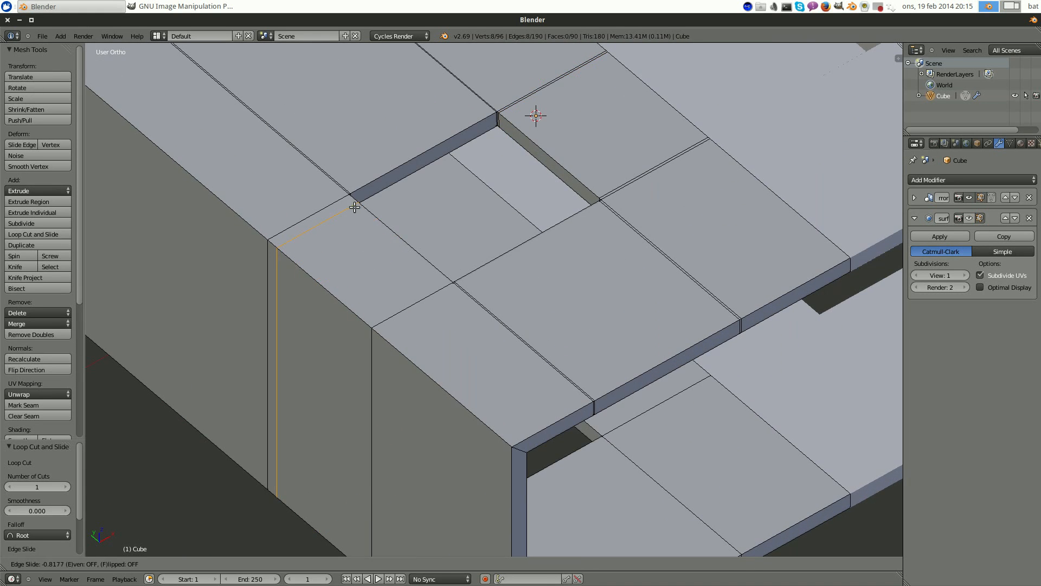
pyautogui.click(385, 238)
pyautogui.hotkey('ctrl', 'r')
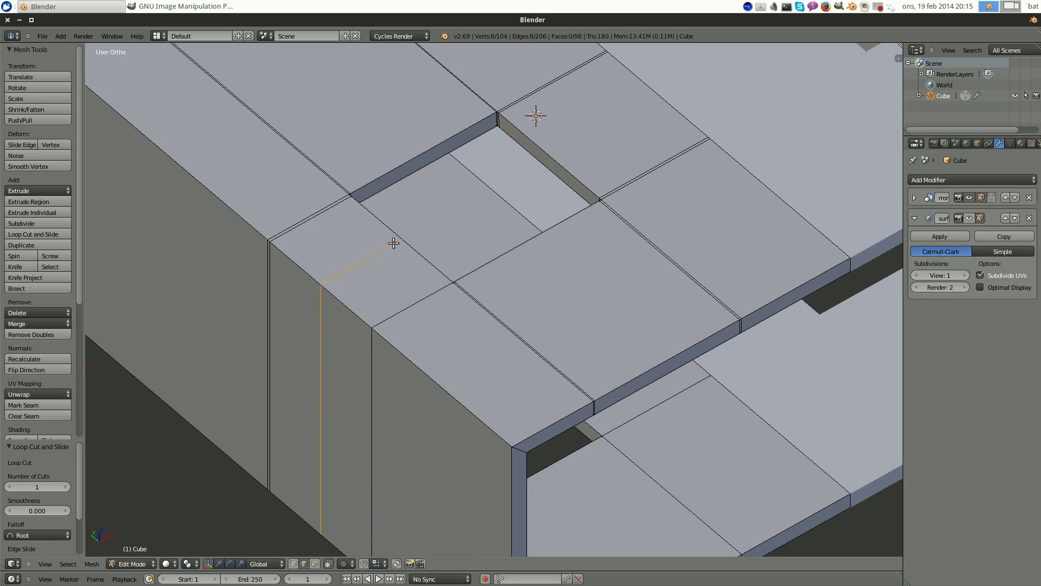
pyautogui.click(408, 256)
pyautogui.click(428, 277)
# - Add a crosswise loop cut between the upper hole and the open end, slid tight against the hole's front edge
pyautogui.scroll(-2, 521, 265)
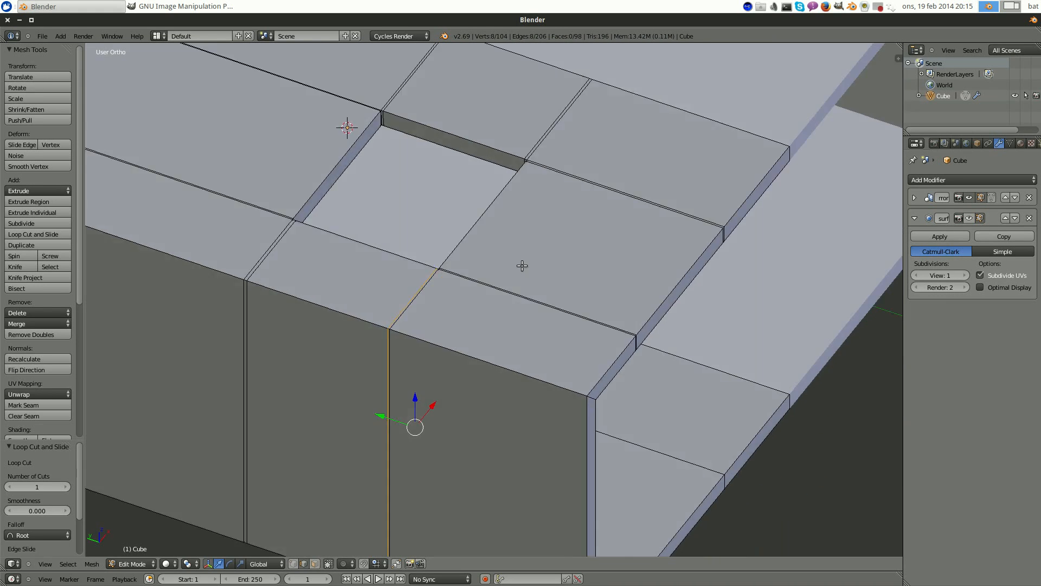
pyautogui.moveTo(521, 265); pyautogui.dragTo(476, 333, button='middle')
pyautogui.scroll(4, 476, 333)
pyautogui.hotkey('ctrl', 'r')
pyautogui.click(499, 332)
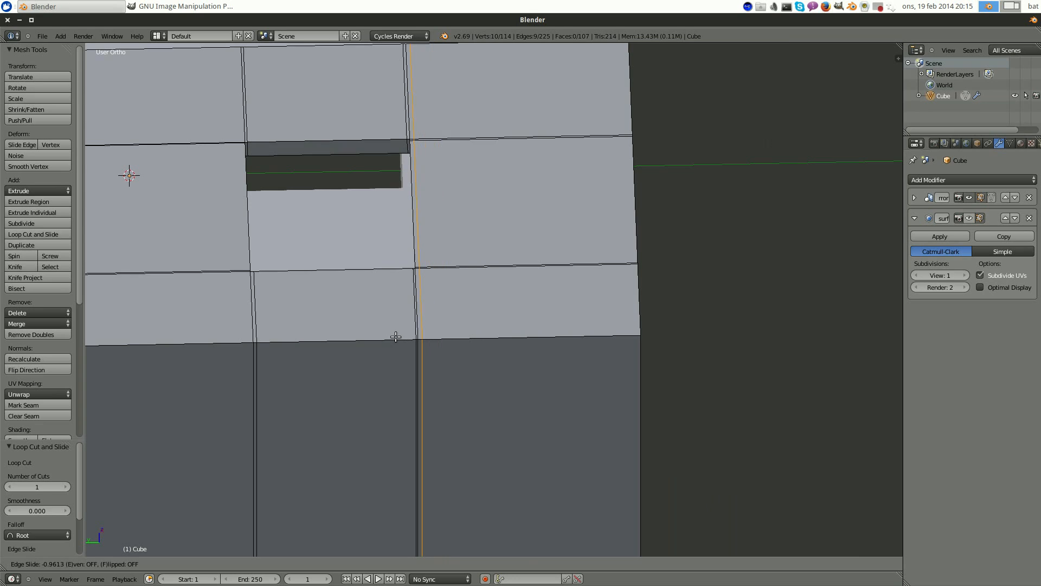
pyautogui.click(394, 337)
pyautogui.keyDown('shift'); pyautogui.moveTo(278, 348); pyautogui.dragTo(340, 331, button='middle'); pyautogui.keyUp('shift')
pyautogui.hotkey('ctrl', 'r')
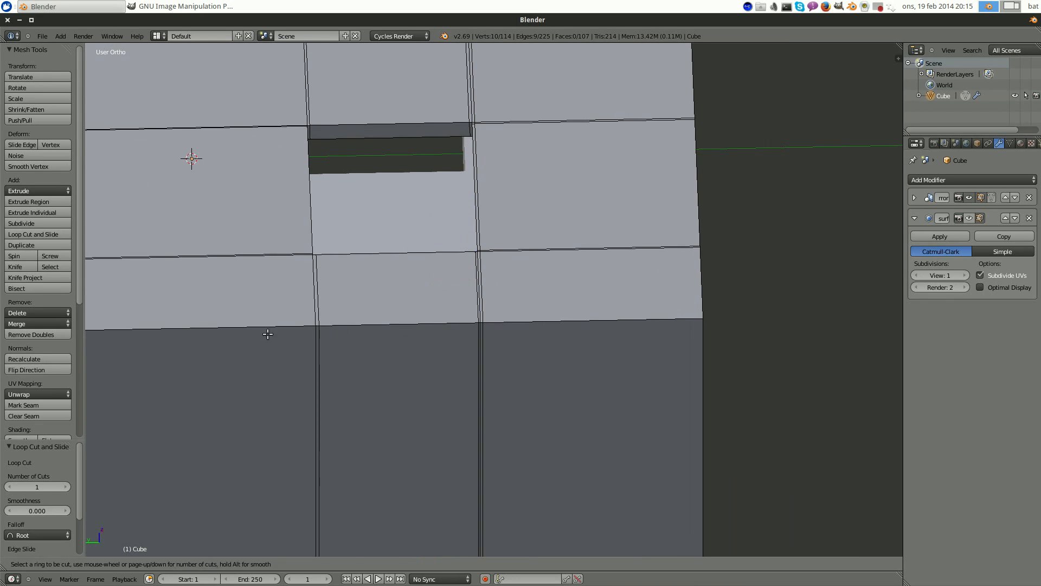
pyautogui.click(267, 328)
pyautogui.click(267, 320)
pyautogui.scroll(-6, 264, 320)
pyautogui.hotkey('ctrl', 'z')
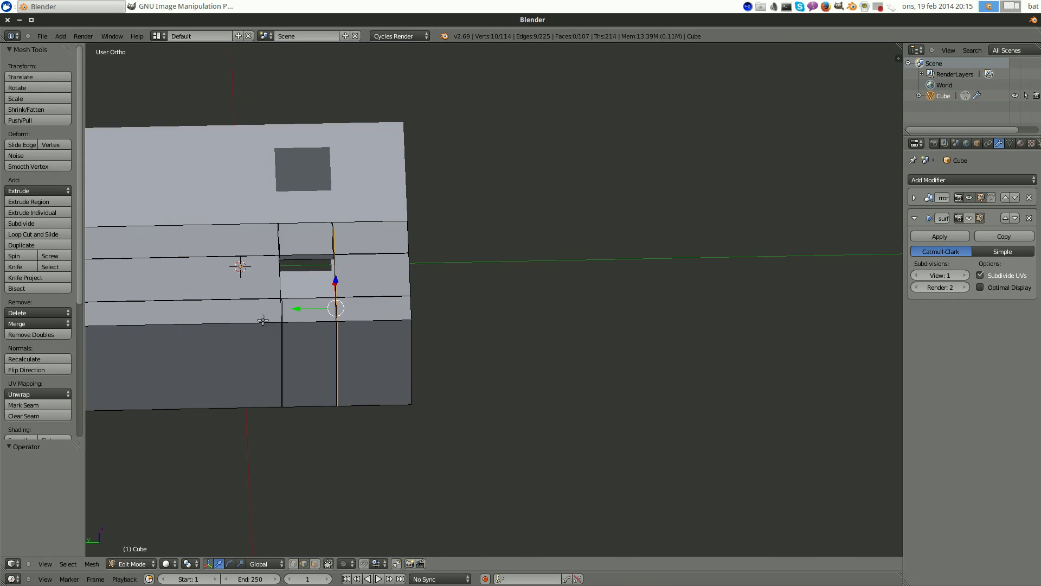
# - Add a crosswise loop cut to the section behind the upper hole, slid tight against the hole's rear edge
pyautogui.scroll(5, 262, 319)
pyautogui.hotkey('ctrl', 'r')
pyautogui.click(136, 332)
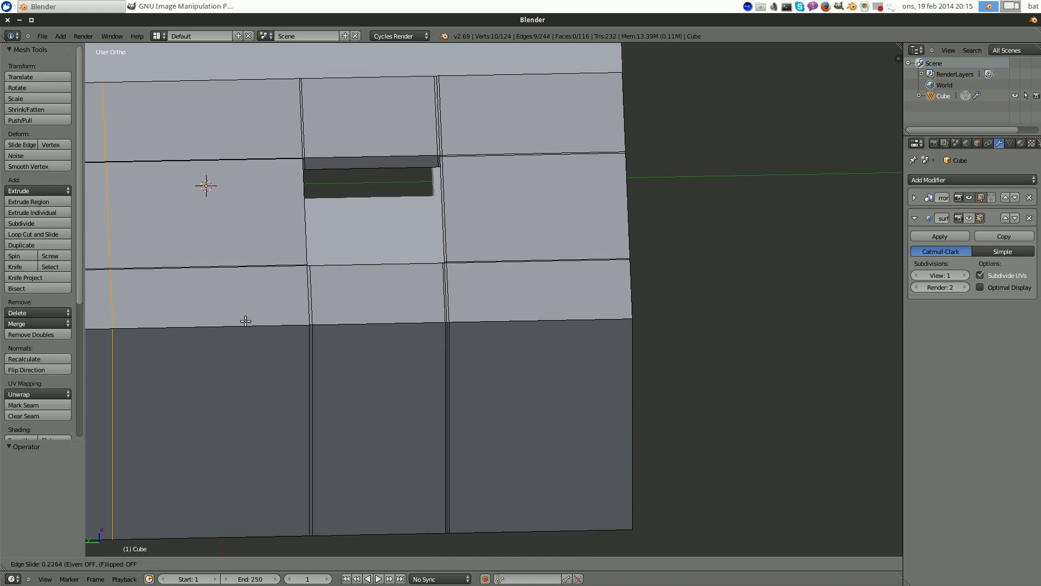
pyautogui.click(377, 323)
# - Add full-length loop cuts on the outer and centre sides of the upper hole, each slid tight against the hole's side edge
pyautogui.moveTo(377, 324); pyautogui.dragTo(277, 275, button='middle')
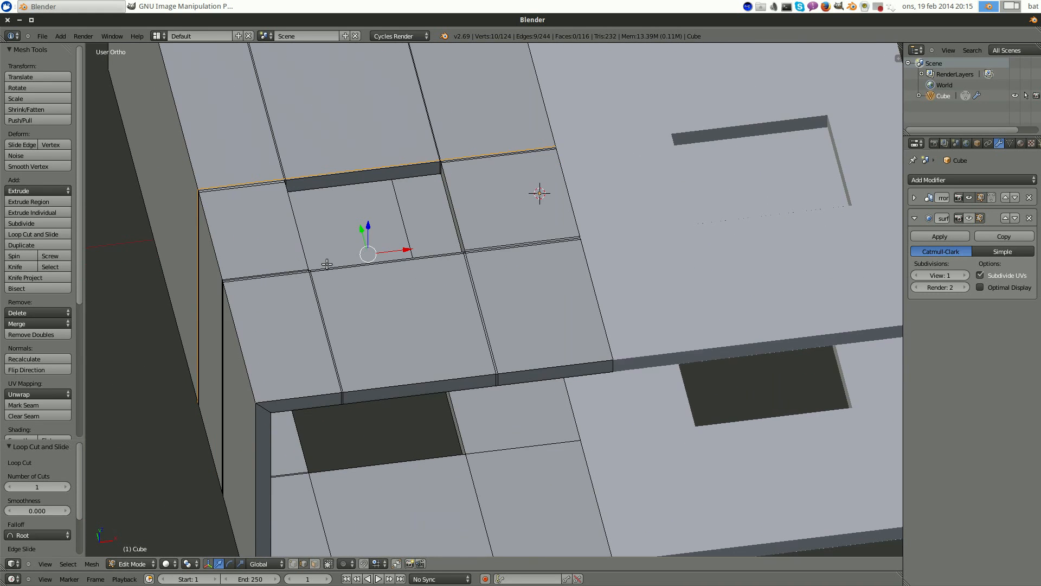
pyautogui.hotkey('ctrl', 'r')
pyautogui.click(277, 275)
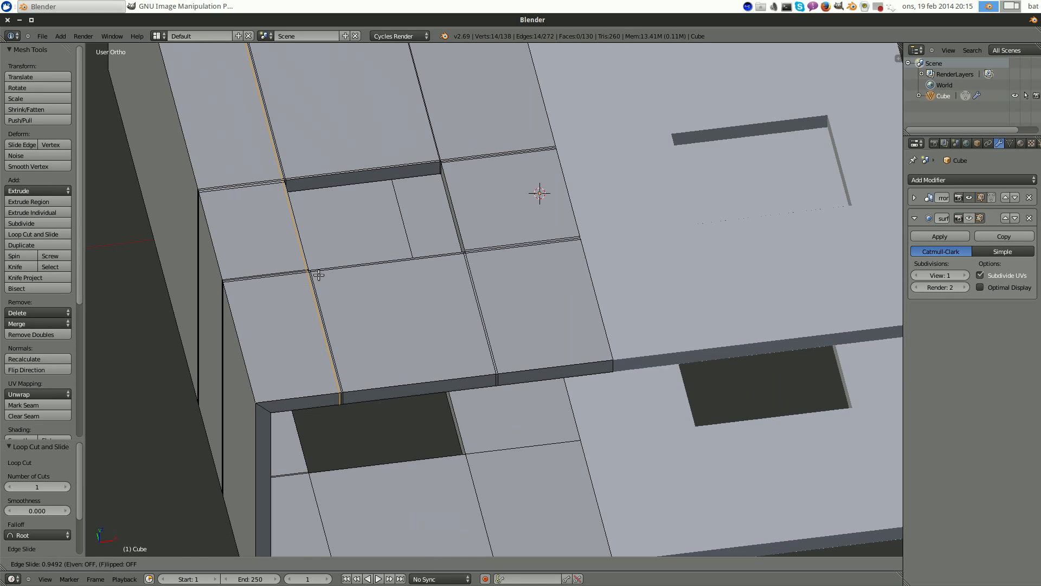
pyautogui.click(319, 275)
pyautogui.moveTo(390, 262); pyautogui.dragTo(499, 255, button='middle')
pyautogui.hotkey('ctrl', 'r')
pyautogui.click(500, 256)
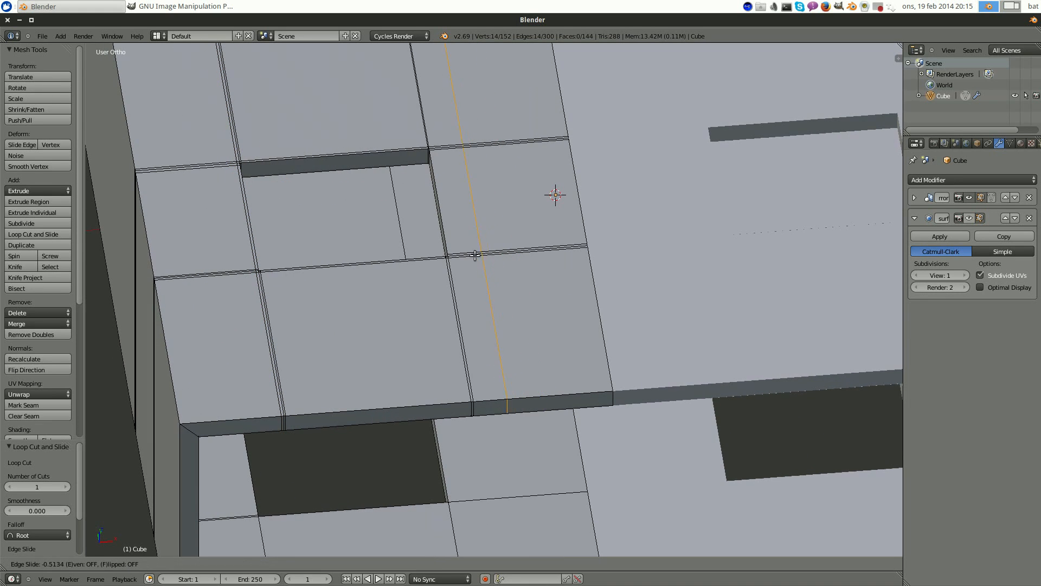
pyautogui.click(449, 262)
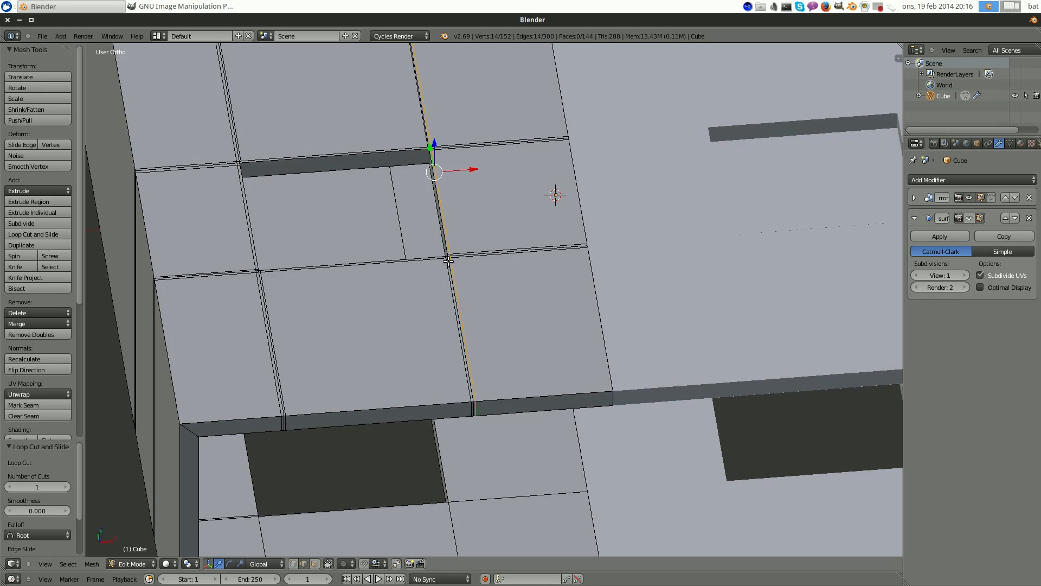
# - Inspect the spacing of the support loops up close at the upper hole's centre-side corners
pyautogui.scroll(5, 504, 211)
pyautogui.scroll(2, 420, 206)
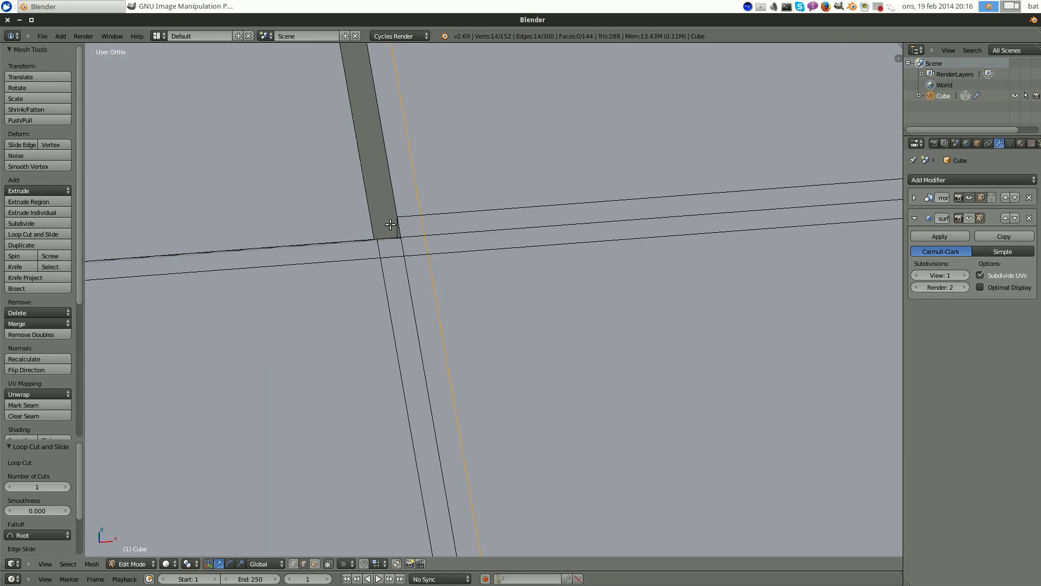
pyautogui.scroll(-9, 490, 343)
pyautogui.scroll(5, 492, 280)
pyautogui.keyDown('shift'); pyautogui.moveTo(440, 158); pyautogui.dragTo(412, 182, button='middle'); pyautogui.keyUp('shift')
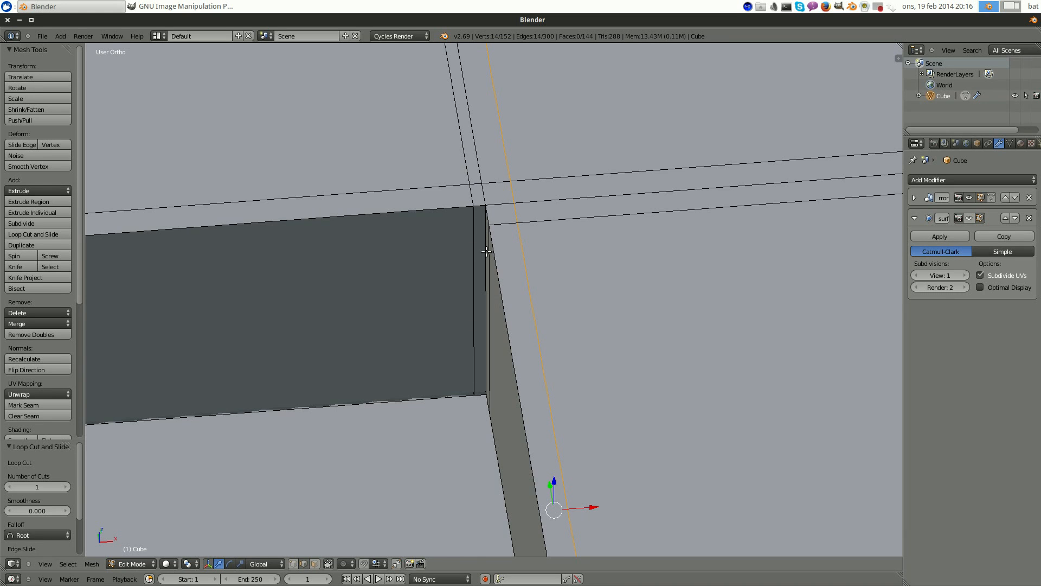
pyautogui.scroll(-16, 588, 313)
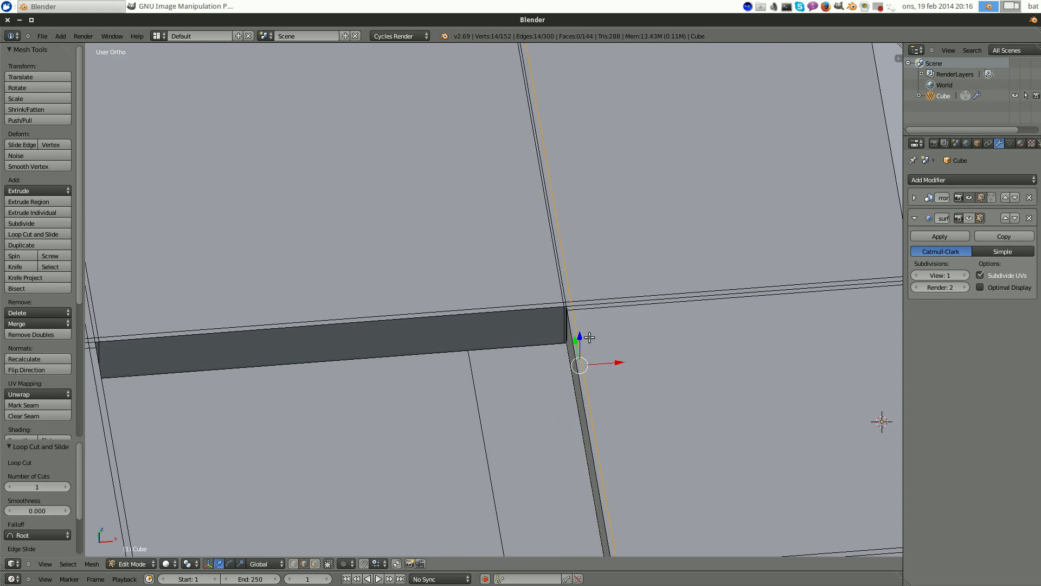
# - Add two lengthwise loop cuts to the section behind the lower hole, slid close to the hole's two side edges
pyautogui.keyDown('shift'); pyautogui.moveTo(600, 352); pyautogui.dragTo(560, 135, button='middle'); pyautogui.keyUp('shift')
pyautogui.moveTo(670, 355); pyautogui.dragTo(658, 331, button='middle')
pyautogui.scroll(5, 588, 460)
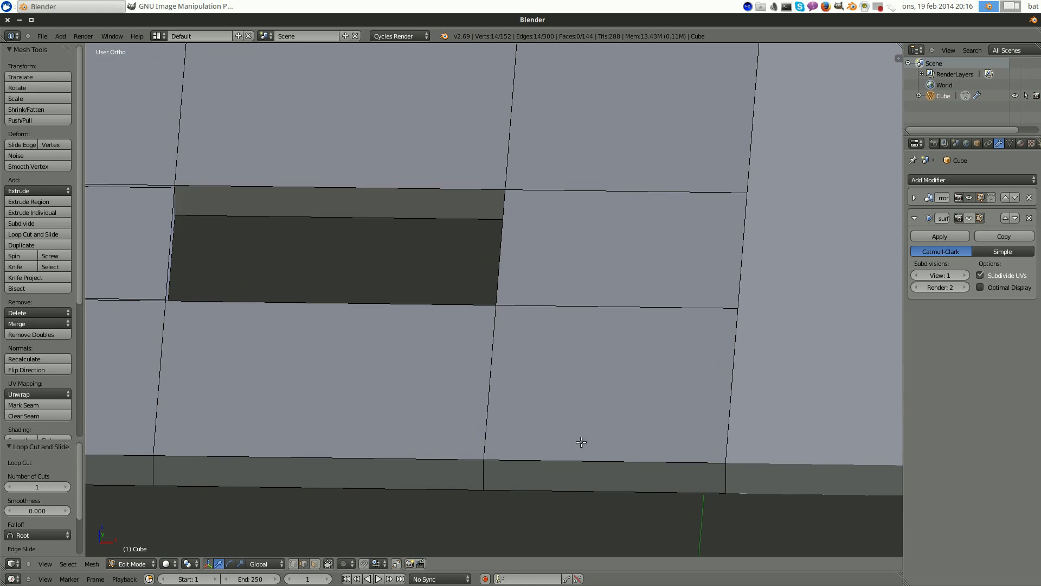
pyautogui.keyDown('shift'); pyautogui.moveTo(547, 300); pyautogui.dragTo(688, 303, button='middle'); pyautogui.keyUp('shift')
pyautogui.hotkey('ctrl', 'r')
pyautogui.click(481, 187)
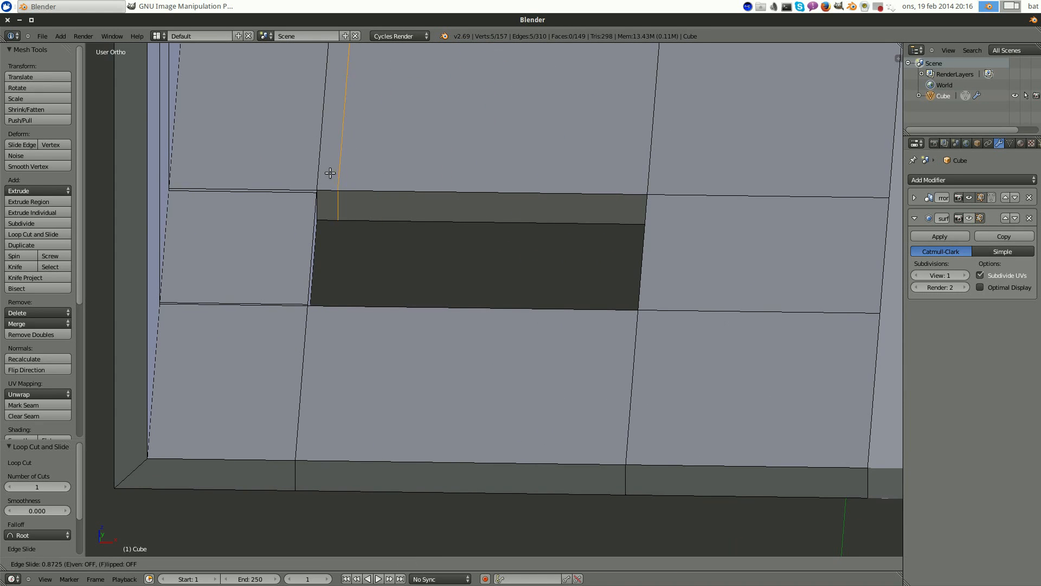
pyautogui.click(318, 173)
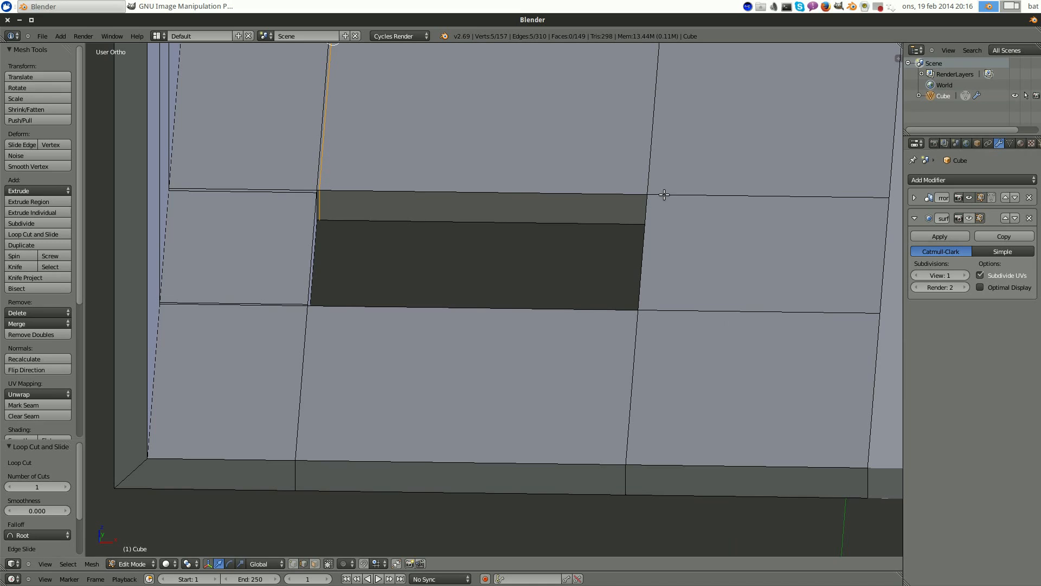
pyautogui.hotkey('ctrl', 'r')
pyautogui.click(525, 187)
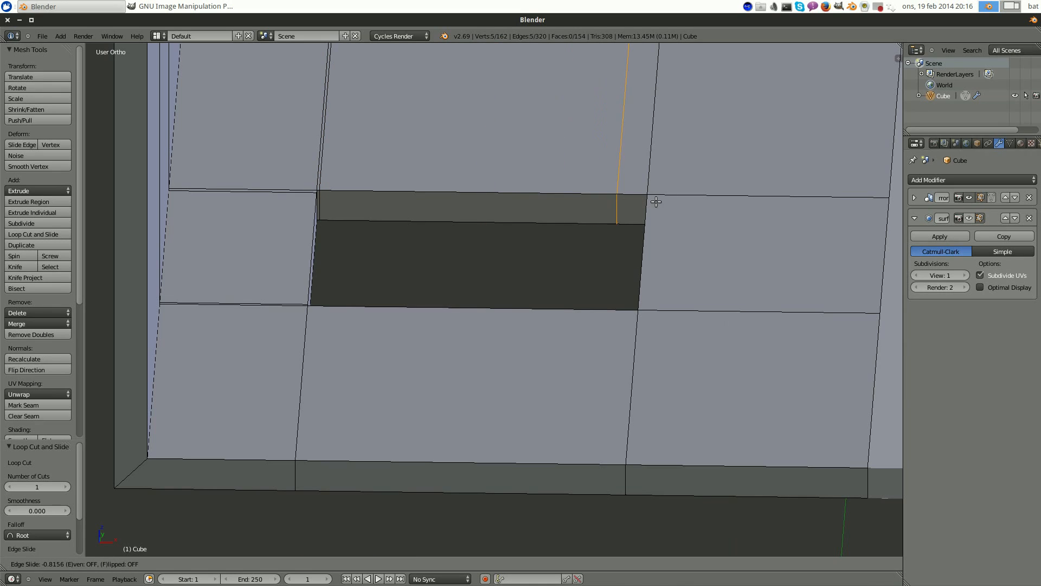
pyautogui.click(685, 211)
# - Add two lengthwise loop cuts to the section in front of the lower hole, tight against its two side edges
pyautogui.hotkey('ctrl', 'r')
pyautogui.click(572, 310)
pyautogui.click(735, 332)
pyautogui.hotkey('ctrl', 'r')
pyautogui.click(543, 310)
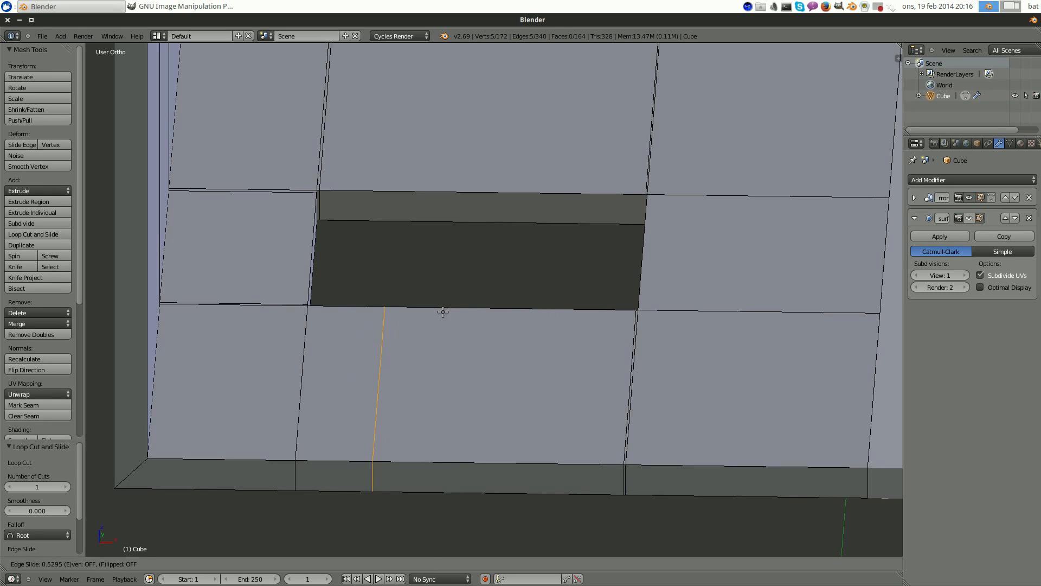
pyautogui.click(384, 313)
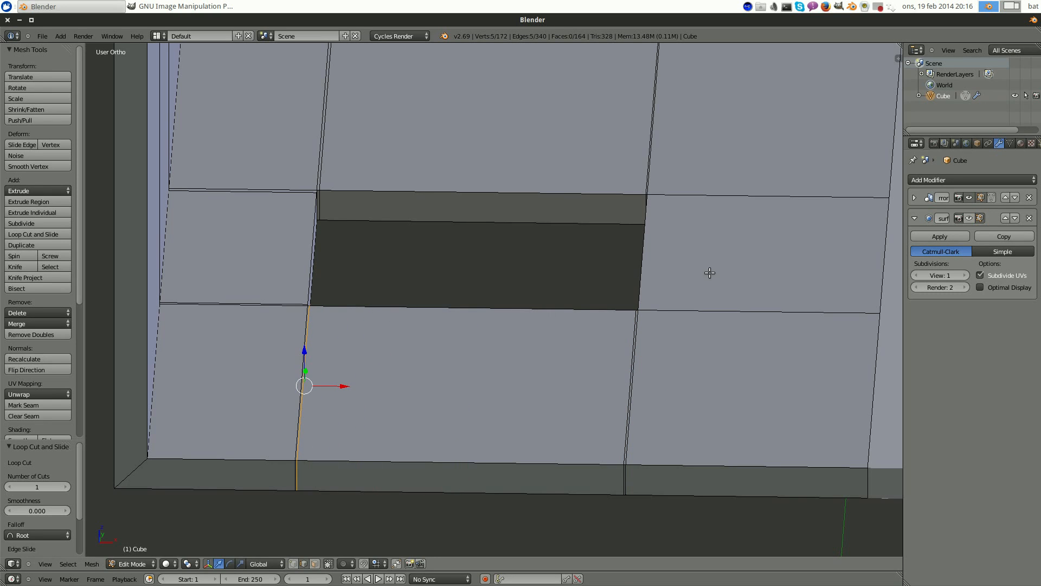
# - Add two loop cuts between the lower hole and the mirror centre, slid to the hole's front and rear edges
pyautogui.hotkey('ctrl', 'r')
pyautogui.click(645, 248)
pyautogui.click(663, 303)
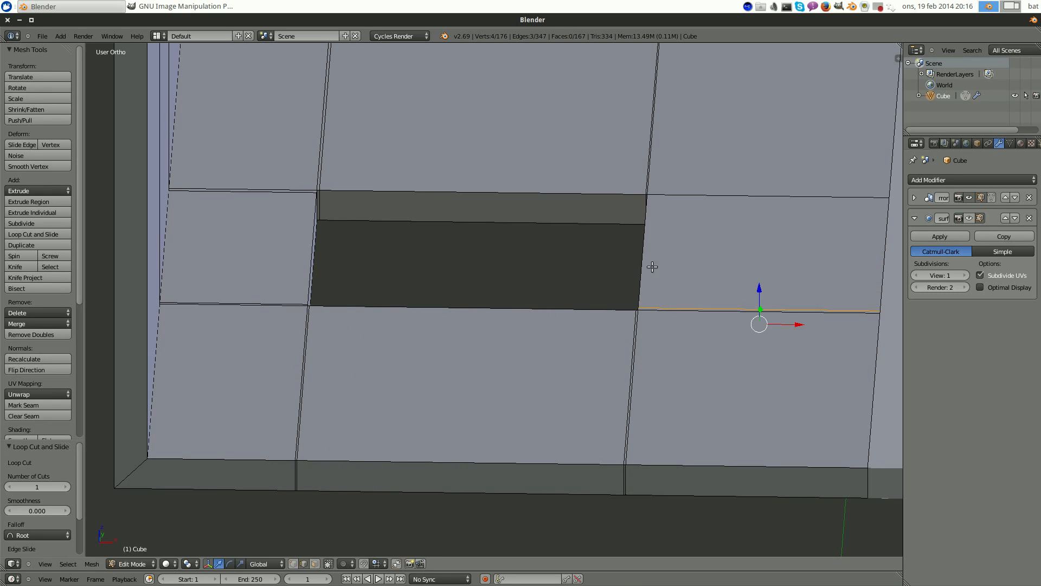
pyautogui.hotkey('ctrl', 'r')
pyautogui.click(649, 247)
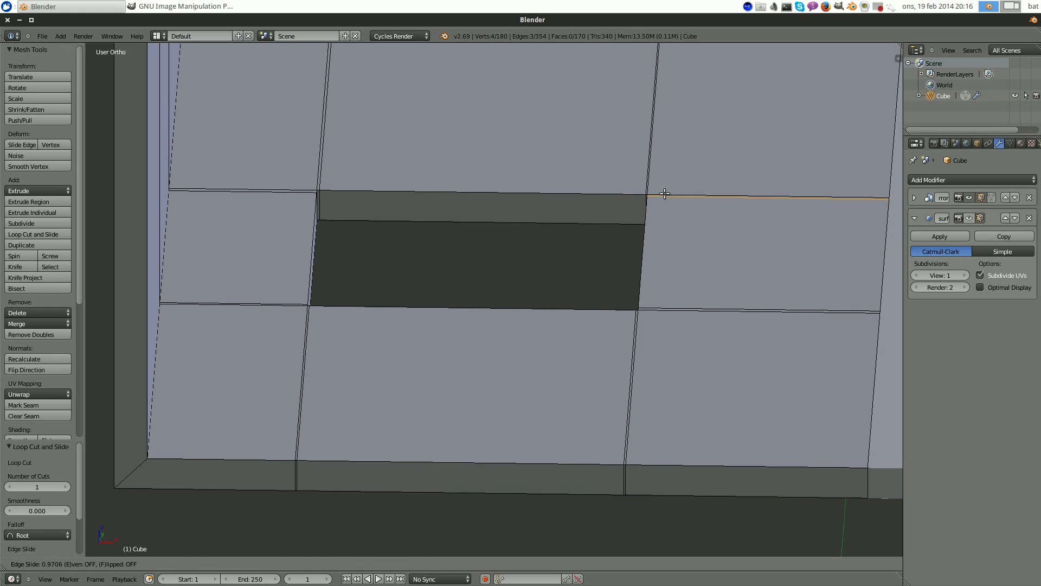
pyautogui.click(665, 197)
# - Add a crosswise loop cut in the section in front of the lower hole, slid tight against the hole's front edge
pyautogui.scroll(-4, 584, 247)
pyautogui.scroll(-4, 584, 247)
pyautogui.moveTo(584, 248); pyautogui.dragTo(710, 286, button='middle')
pyautogui.scroll(7, 709, 286)
pyautogui.keyDown('shift'); pyautogui.moveTo(797, 130); pyautogui.dragTo(611, 343, button='middle'); pyautogui.keyUp('shift')
pyautogui.scroll(-5, 743, 363)
pyautogui.moveTo(751, 362); pyautogui.dragTo(616, 348, button='middle')
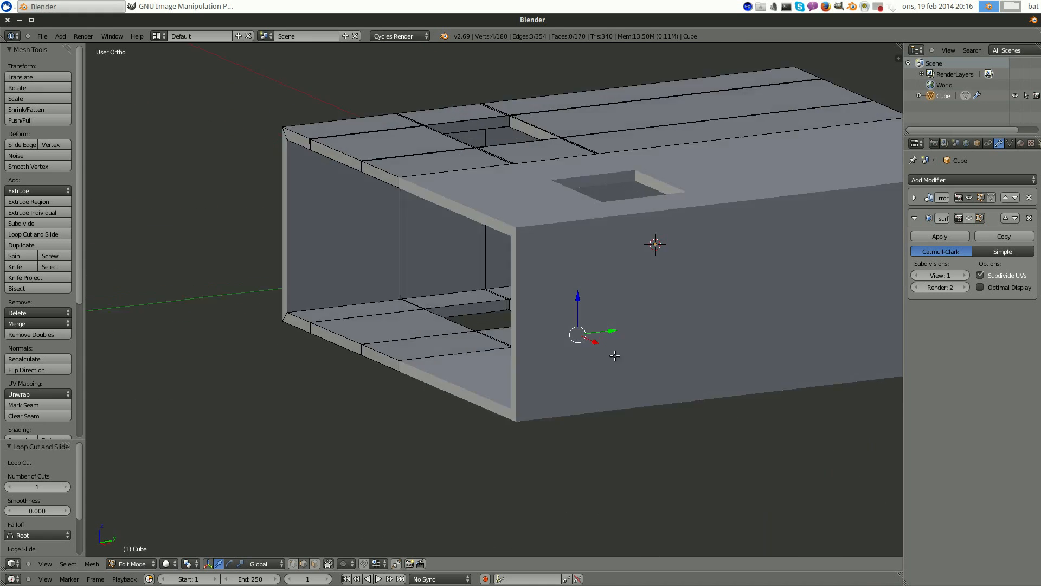
pyautogui.scroll(4, 483, 320)
pyautogui.scroll(2, 389, 295)
pyautogui.hotkey('ctrl', 'r')
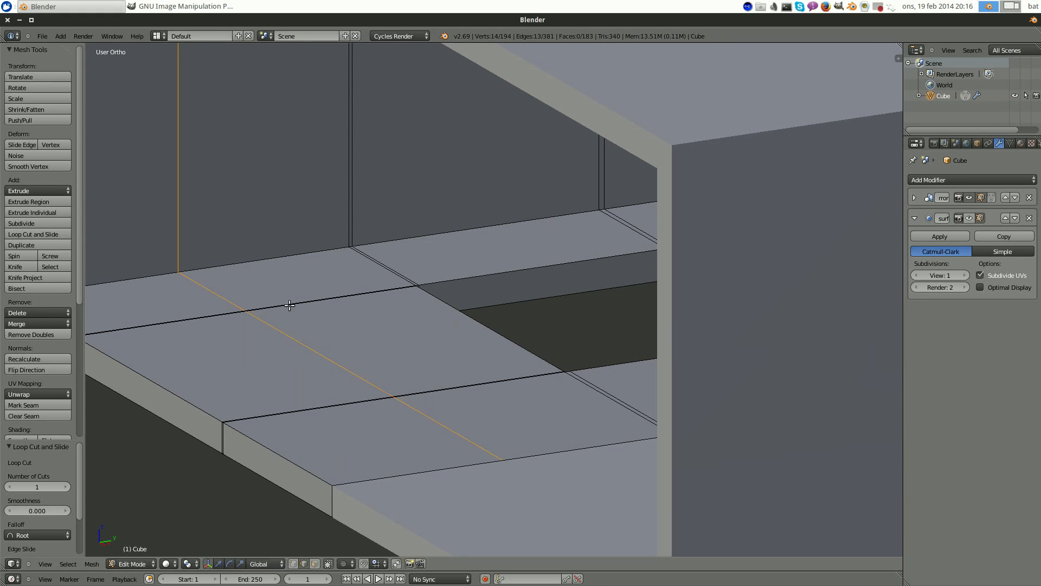
pyautogui.click(439, 293)
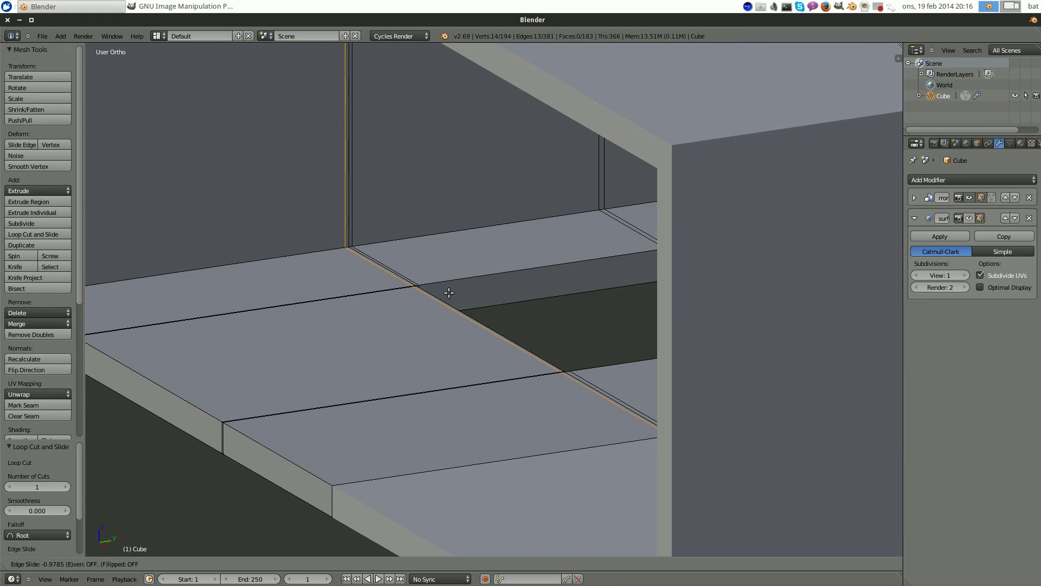
pyautogui.click(446, 292)
# - Add a crosswise loop cut in the section behind the lower hole, slid close to the hole's rear edge
pyautogui.scroll(-4, 527, 282)
pyautogui.scroll(3, 562, 284)
pyautogui.scroll(3, 562, 284)
pyautogui.hotkey('ctrl', 'r')
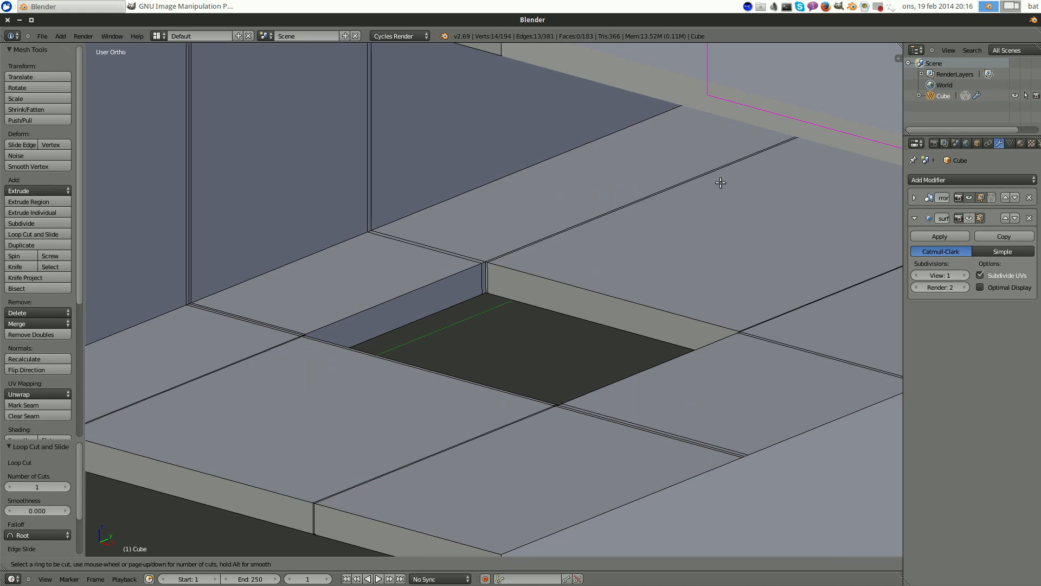
pyautogui.click(707, 170)
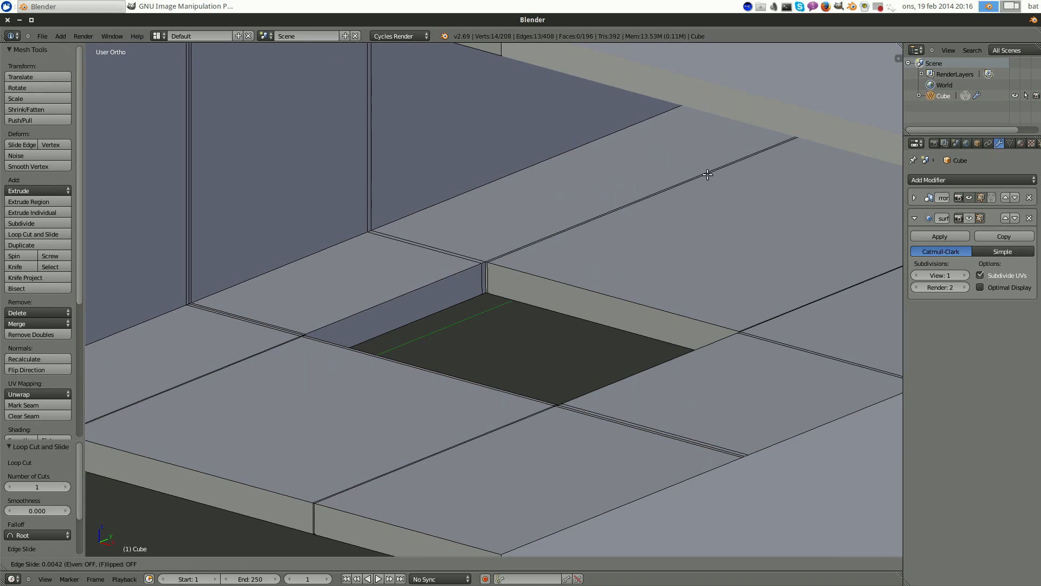
pyautogui.click(388, 316)
pyautogui.scroll(5, 455, 262)
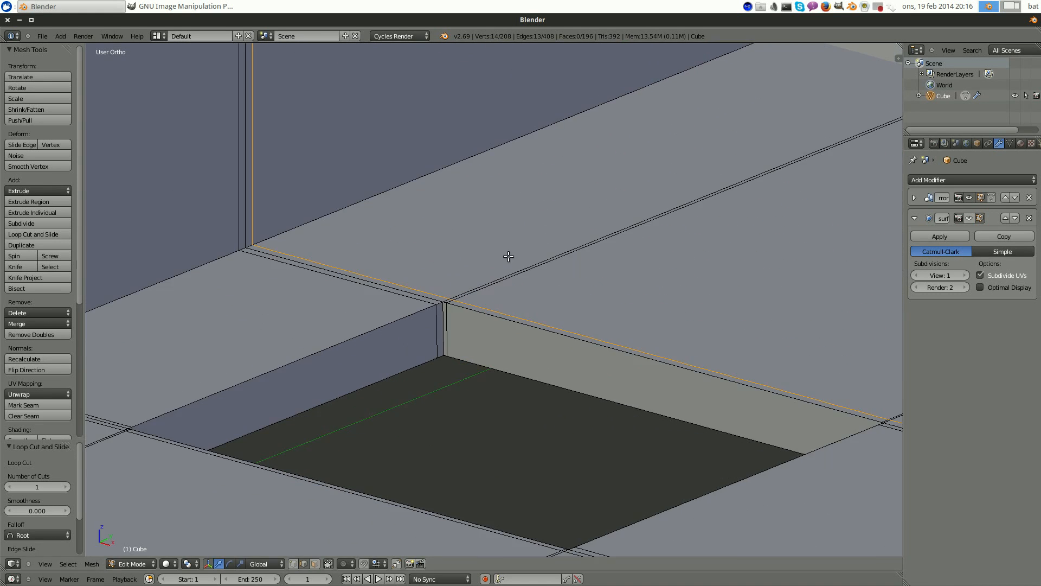
# - Add a lengthwise loop cut to the upper wall between the hole and the outer side, slid towards the outer corner edge
pyautogui.scroll(-11, 479, 332)
pyautogui.moveTo(485, 338); pyautogui.dragTo(504, 325, button='middle')
pyautogui.scroll(-8, 504, 326)
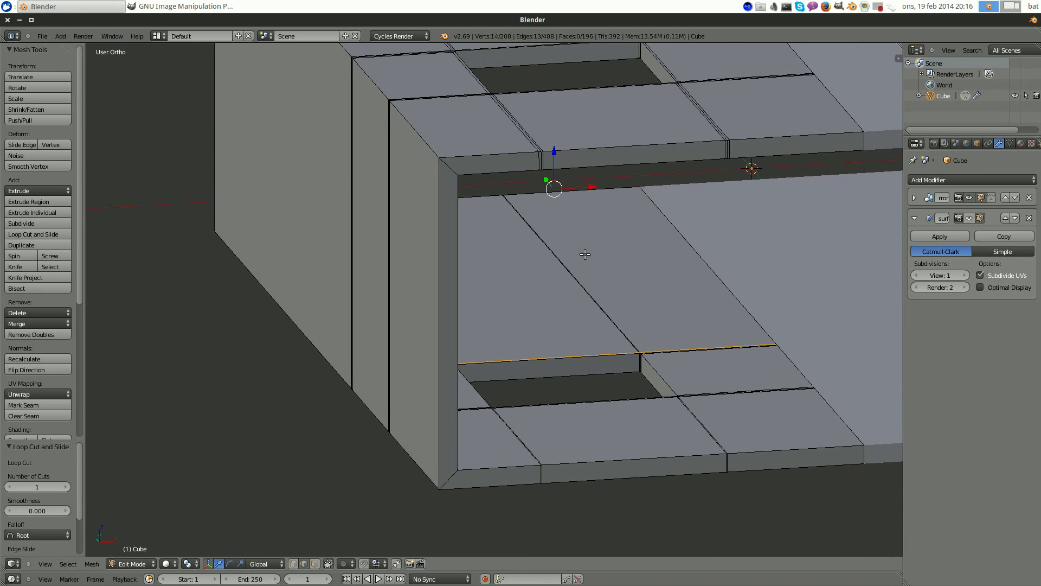
pyautogui.scroll(5, 549, 342)
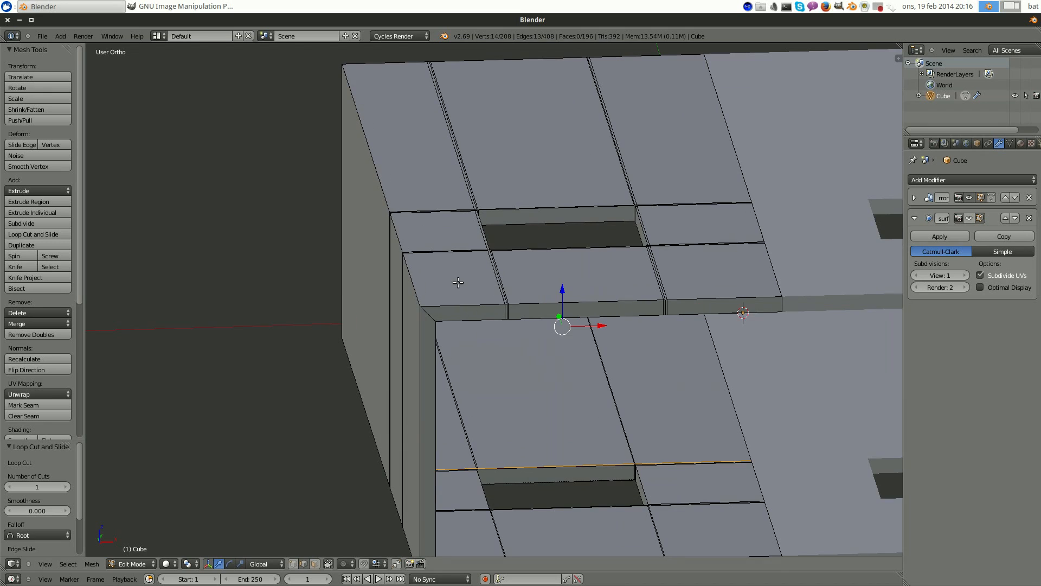
pyautogui.hotkey('ctrl', 'r')
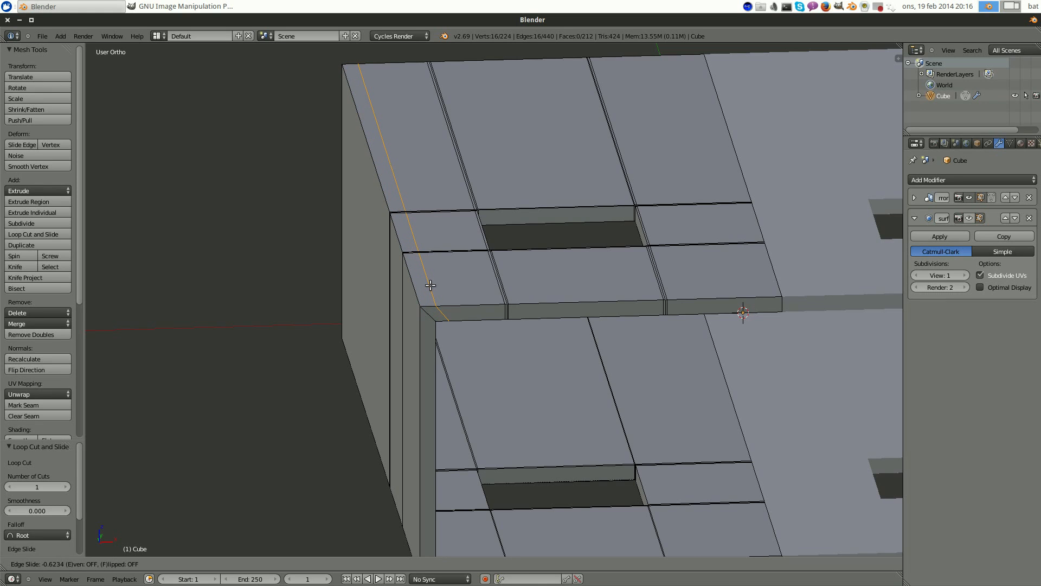
pyautogui.click(431, 285)
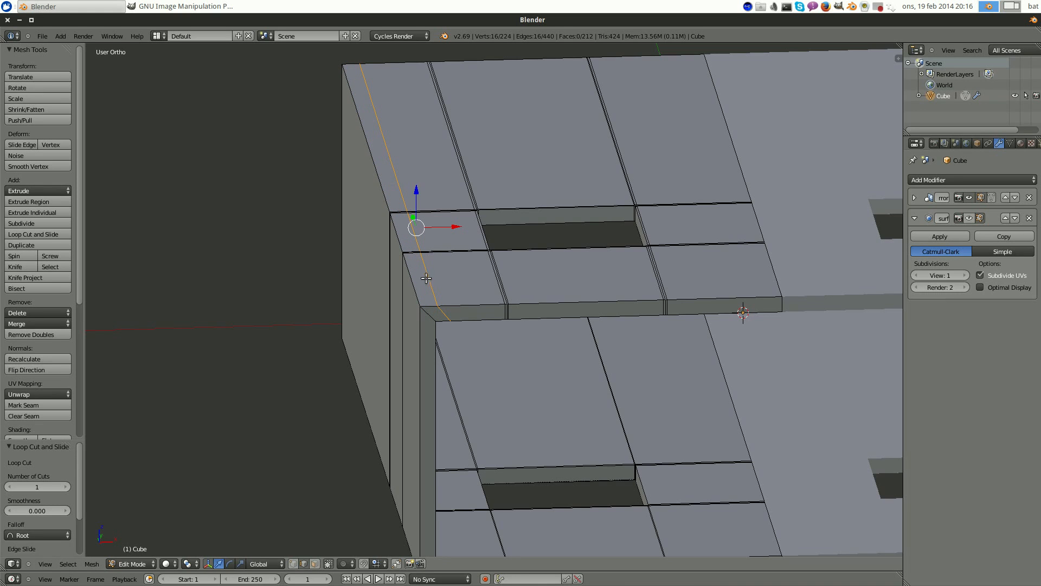
# - Add two lengthwise loop cuts to the outer side wall, one slid close to its upper edge and one to its lower edge
pyautogui.scroll(-5, 417, 416)
pyautogui.moveTo(417, 416); pyautogui.dragTo(471, 404, button='middle')
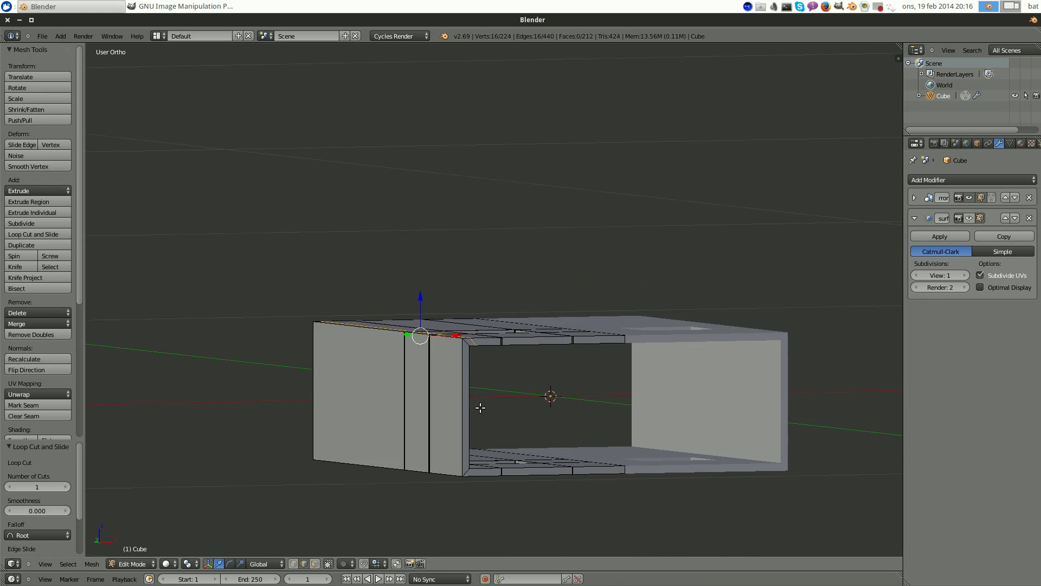
pyautogui.scroll(2, 456, 400)
pyautogui.hotkey('ctrl', 'r')
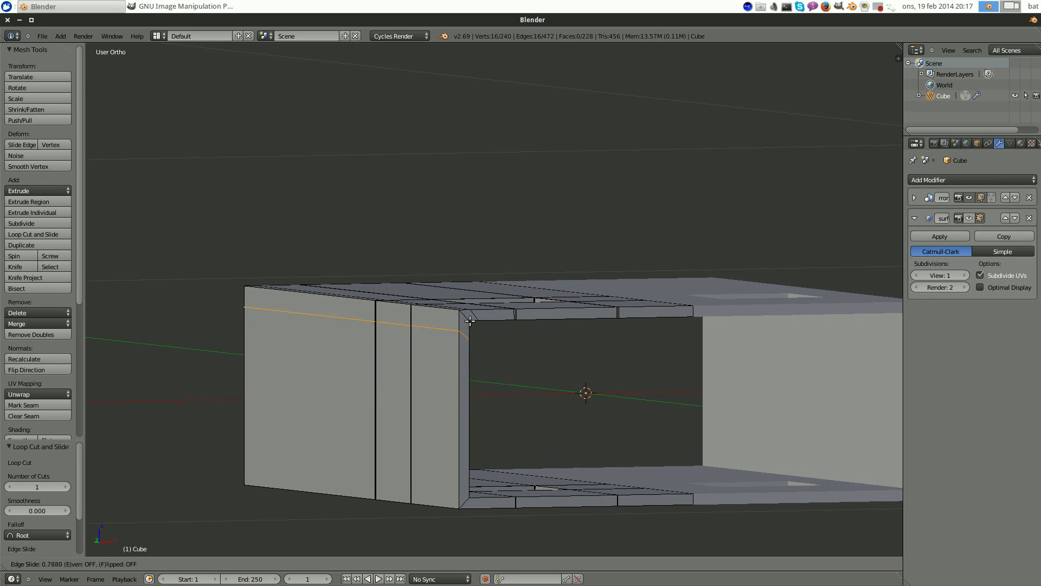
pyautogui.click(470, 315)
pyautogui.moveTo(456, 442); pyautogui.dragTo(437, 431, button='middle')
pyautogui.hotkey('ctrl', 'r')
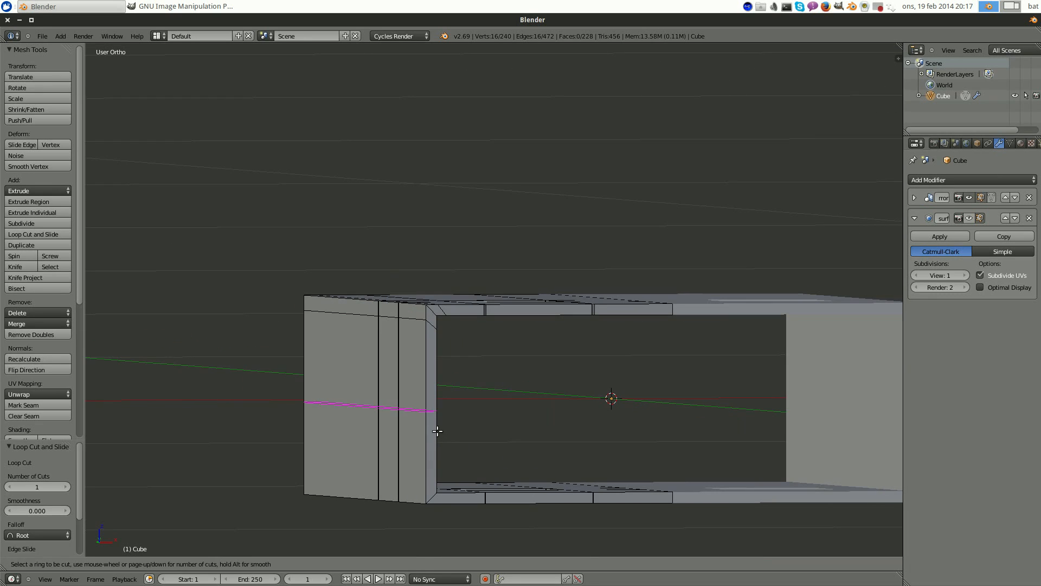
pyautogui.click(452, 526)
pyautogui.moveTo(452, 527); pyautogui.dragTo(445, 456, button='middle')
# - Add a lengthwise loop cut to the lower wall, slid close to the corner with the side wall
pyautogui.scroll(3, 445, 455)
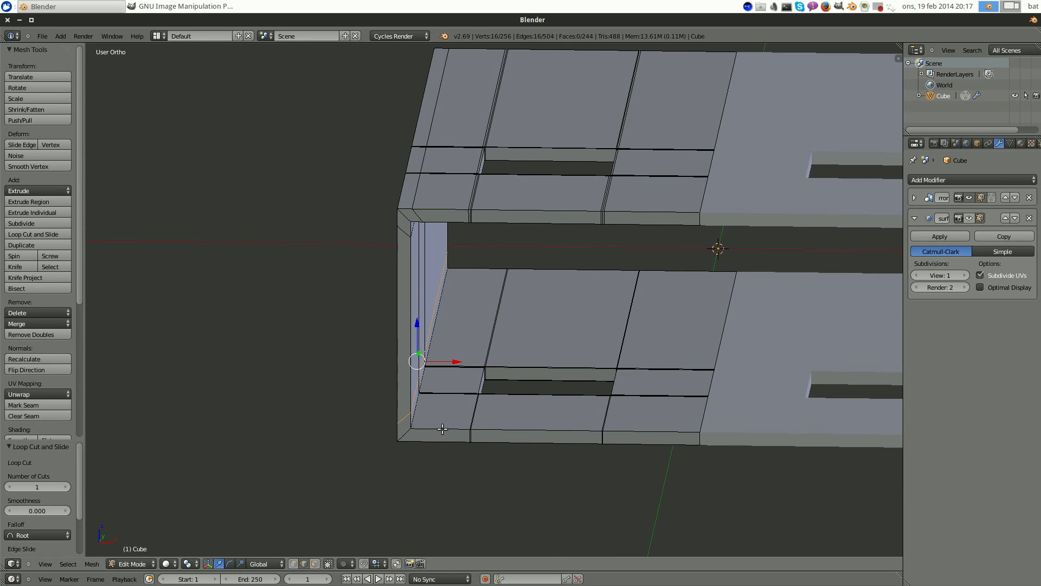
pyautogui.hotkey('ctrl', 'r')
pyautogui.click(438, 429)
pyautogui.click(423, 429)
# - Add crosswise loop cuts to the outer and inner walls, both slid close to the rear opening farthest from the holes
pyautogui.scroll(-4, 423, 429)
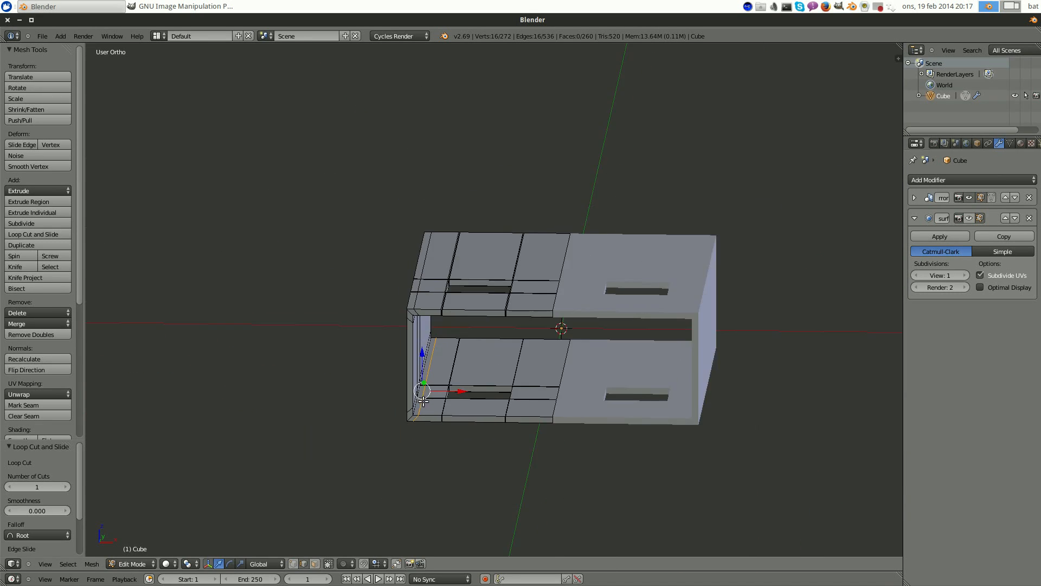
pyautogui.moveTo(423, 429); pyautogui.dragTo(469, 323, button='middle')
pyautogui.scroll(4, 370, 305)
pyautogui.hotkey('ctrl', 'r')
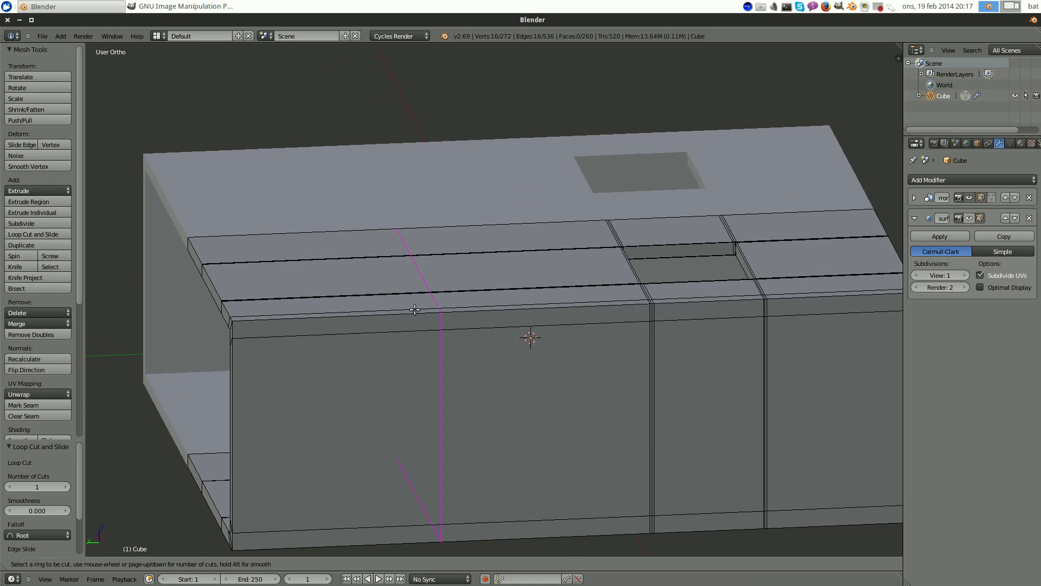
pyautogui.click(232, 309)
pyautogui.moveTo(232, 309); pyautogui.dragTo(285, 368, button='middle')
pyautogui.hotkey('ctrl', 'r')
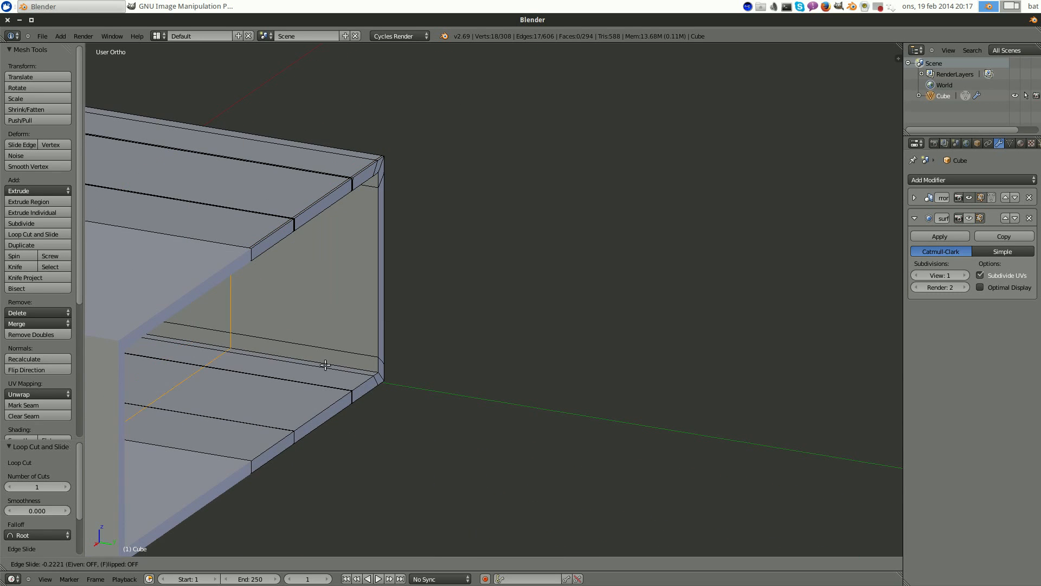
pyautogui.click(418, 384)
# - Add two loop cuts around the rear rim's thickness, one near its outer edge and one near its inner edge
pyautogui.moveTo(418, 384); pyautogui.dragTo(376, 212, button='middle')
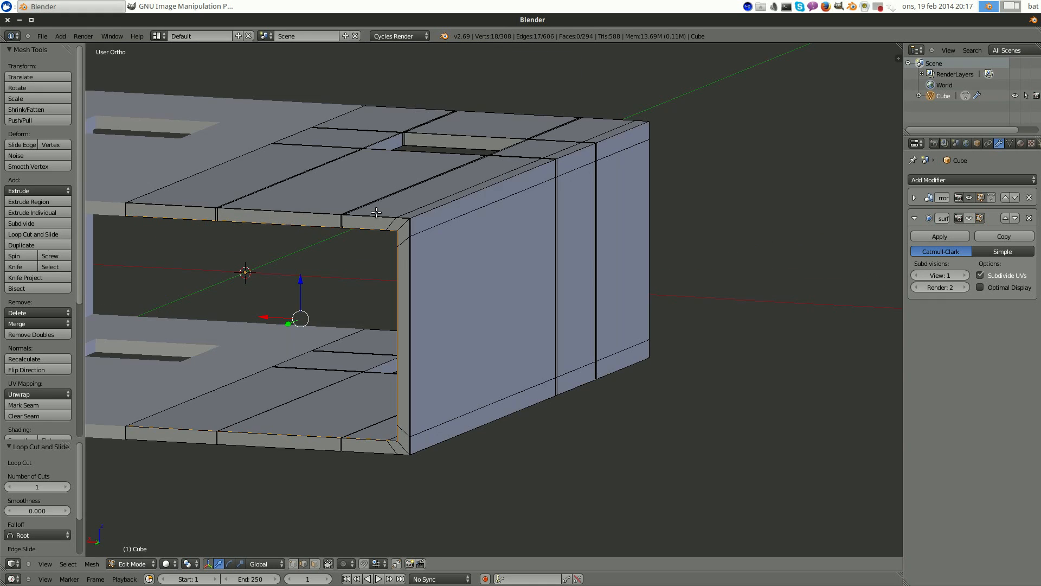
pyautogui.scroll(3, 395, 220)
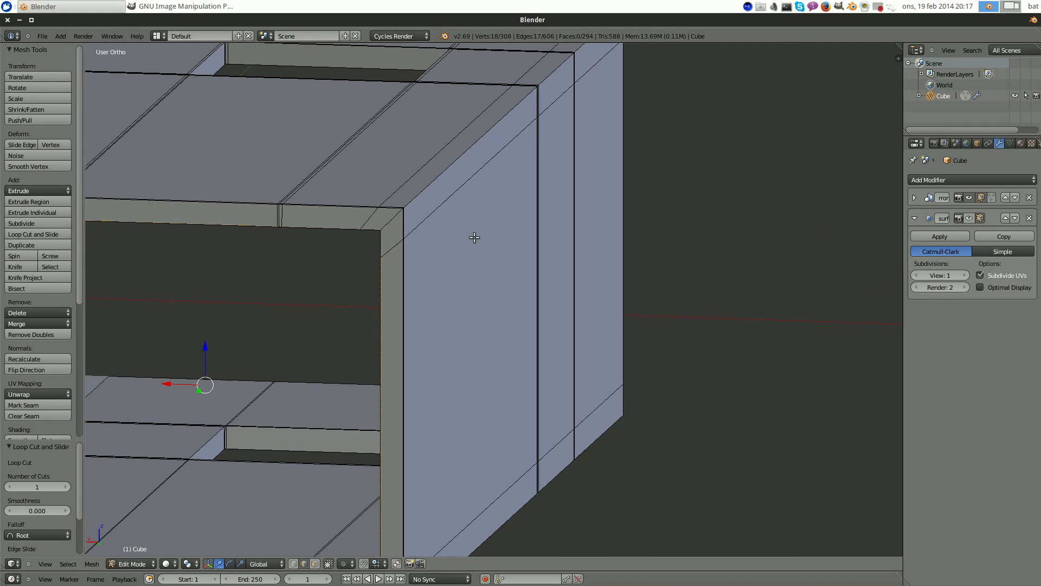
pyautogui.hotkey('ctrl', 'r')
pyautogui.click(386, 219)
pyautogui.click(400, 213)
pyautogui.hotkey('ctrl', 'r')
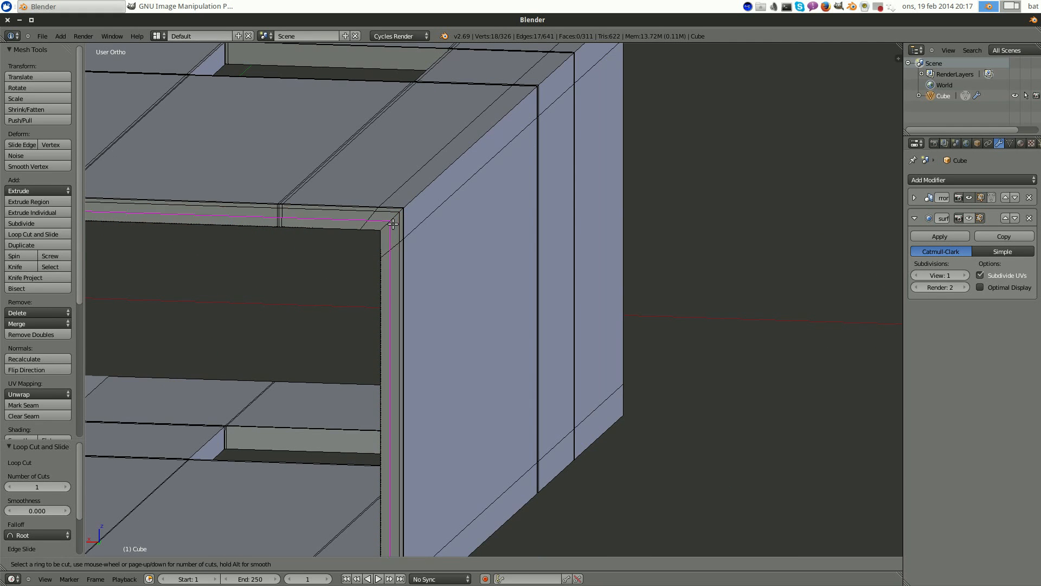
pyautogui.click(387, 229)
# - Add a crosswise loop cut around the outer walls, slid close to the front opening nearest the holes
pyautogui.scroll(-3, 567, 280)
pyautogui.moveTo(756, 294); pyautogui.dragTo(694, 262, button='middle')
pyautogui.hotkey('ctrl', 'r')
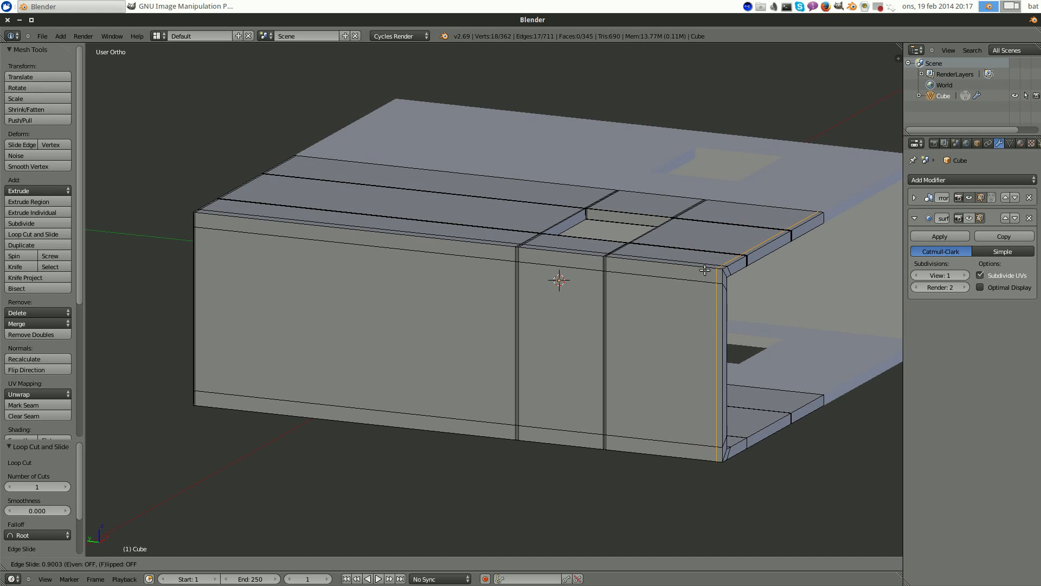
pyautogui.click(704, 270)
# - Add a crosswise loop cut around the inner walls, slid close to the front opening's rim
pyautogui.moveTo(704, 270); pyautogui.dragTo(623, 293, button='middle')
pyautogui.scroll(2, 623, 292)
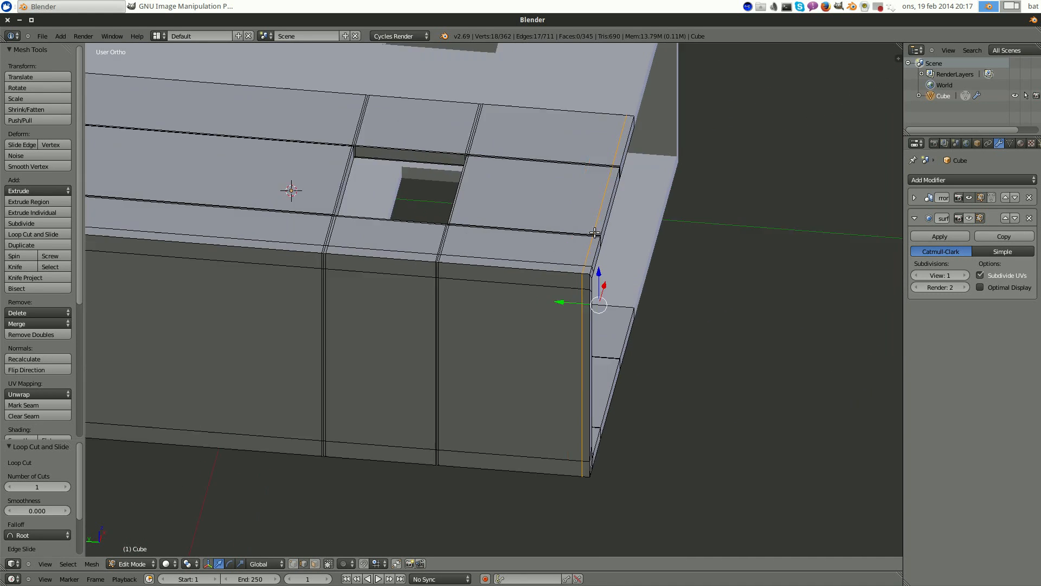
pyautogui.moveTo(595, 233); pyautogui.dragTo(695, 304, button='middle')
pyautogui.scroll(-4, 762, 323)
pyautogui.moveTo(763, 323); pyautogui.dragTo(718, 355, button='middle')
pyautogui.scroll(4, 512, 304)
pyautogui.moveTo(773, 381); pyautogui.dragTo(643, 265, button='middle')
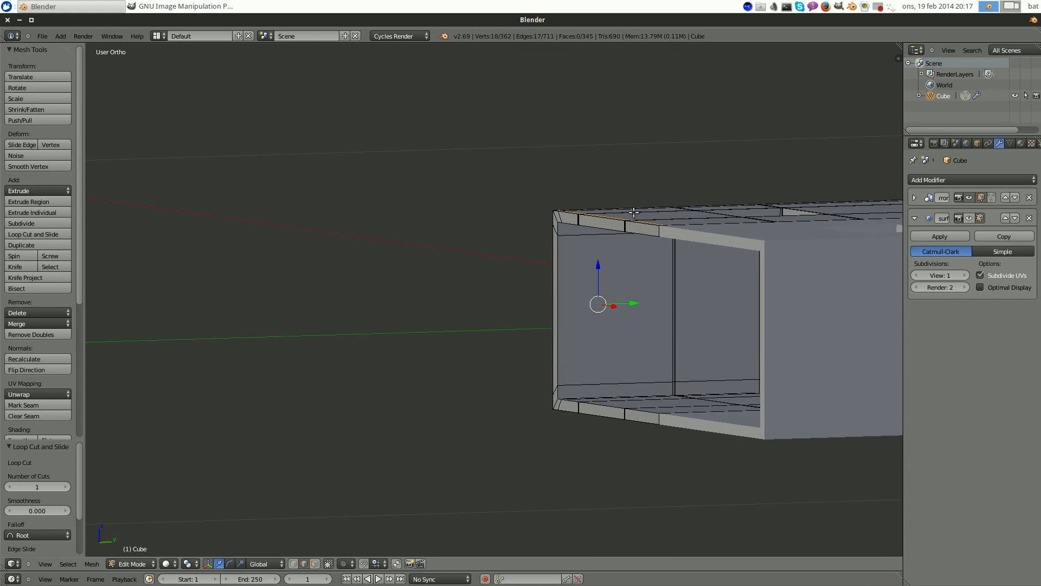
pyautogui.moveTo(633, 213); pyautogui.dragTo(634, 284, button='middle')
pyautogui.hotkey('ctrl', 'r')
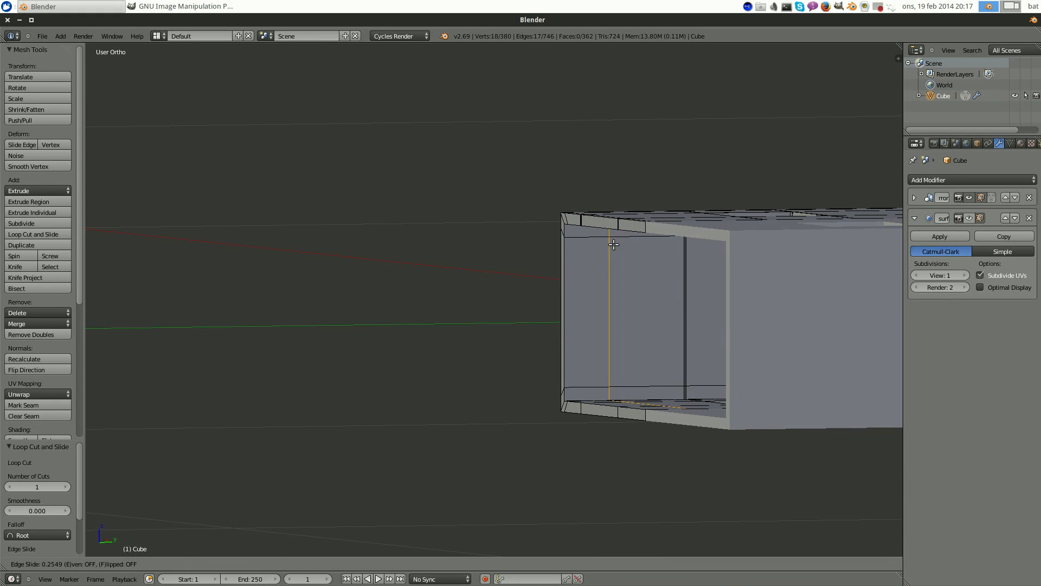
pyautogui.click(587, 254)
# - Deselect the whole mesh and turn on the Subdivision Surface modifier's display in Edit Mode
pyautogui.press('a')
pyautogui.moveTo(750, 298); pyautogui.dragTo(704, 281, button='middle')
pyautogui.scroll(3, 790, 351)
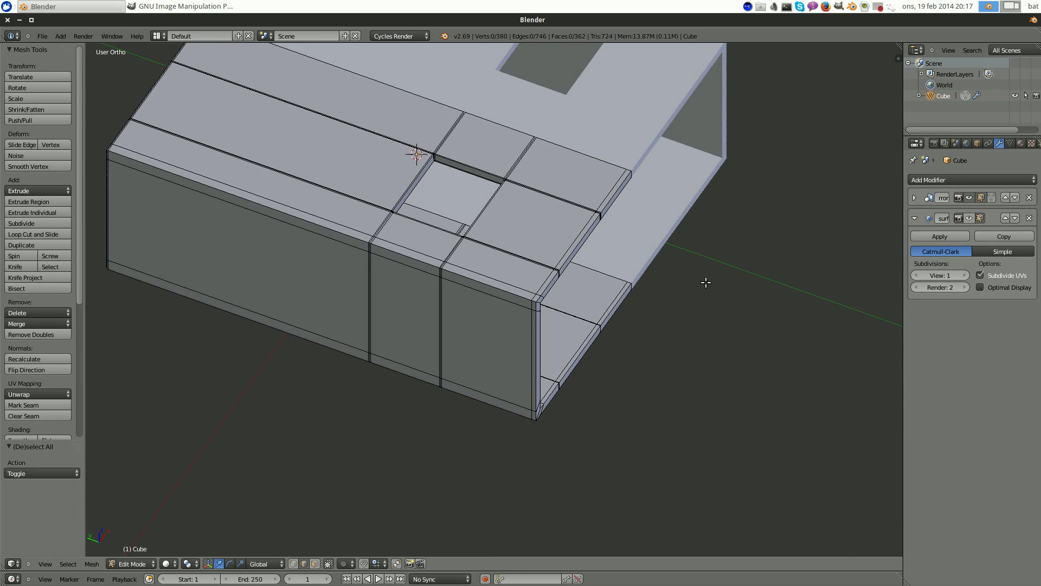
pyautogui.click(979, 217)
pyautogui.scroll(2, 690, 282)
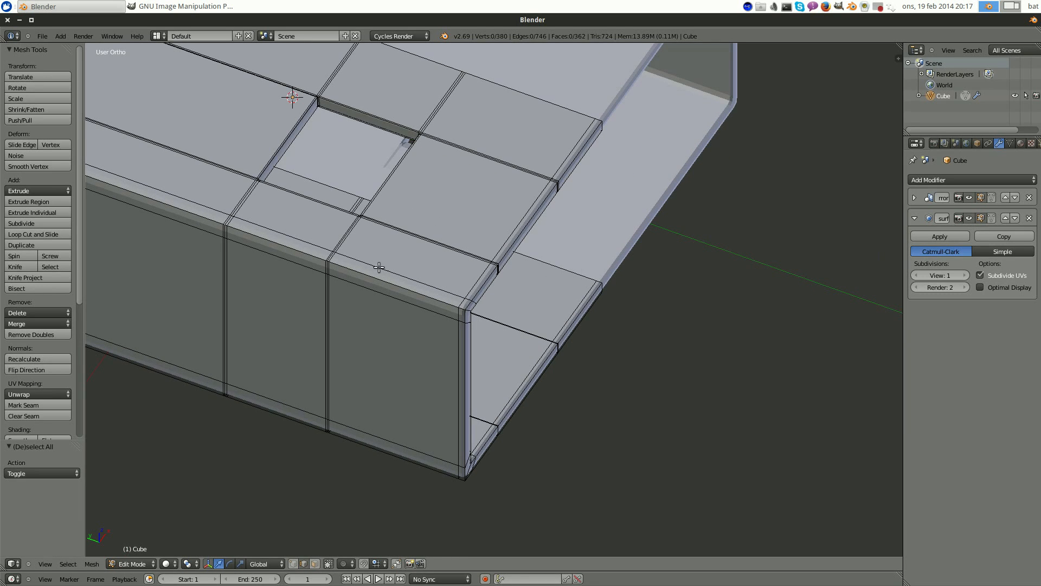
# - Return to Object Mode and apply smooth shading to the connector
pyautogui.press('Tab')
pyautogui.moveTo(378, 267); pyautogui.dragTo(454, 254, button='middle')
pyautogui.scroll(2, 454, 254)
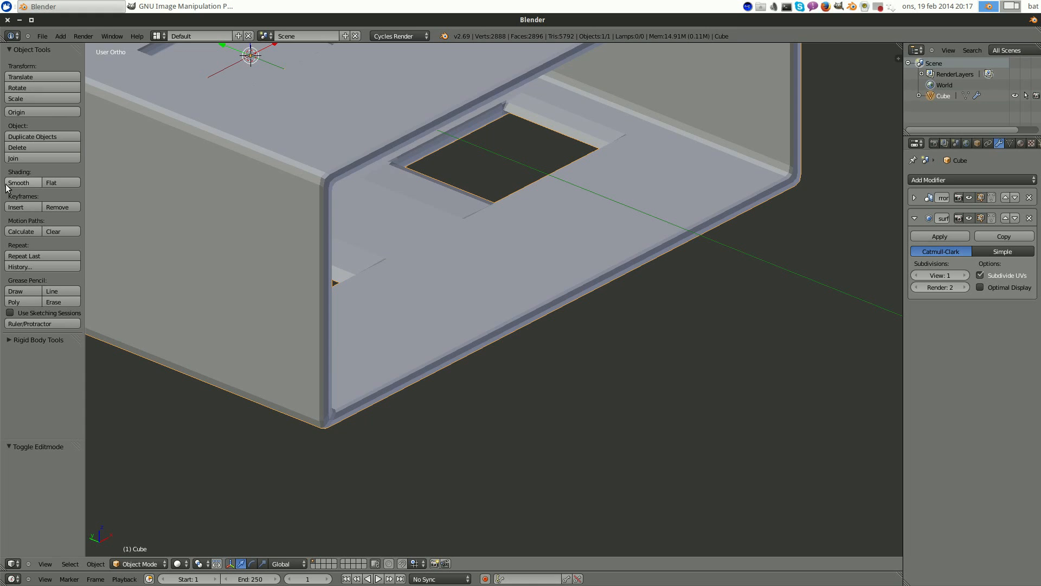
pyautogui.click(22, 181)
# - Examine the smooth-shaded connector's rims, corners and square holes from several sides
pyautogui.scroll(-6, 458, 250)
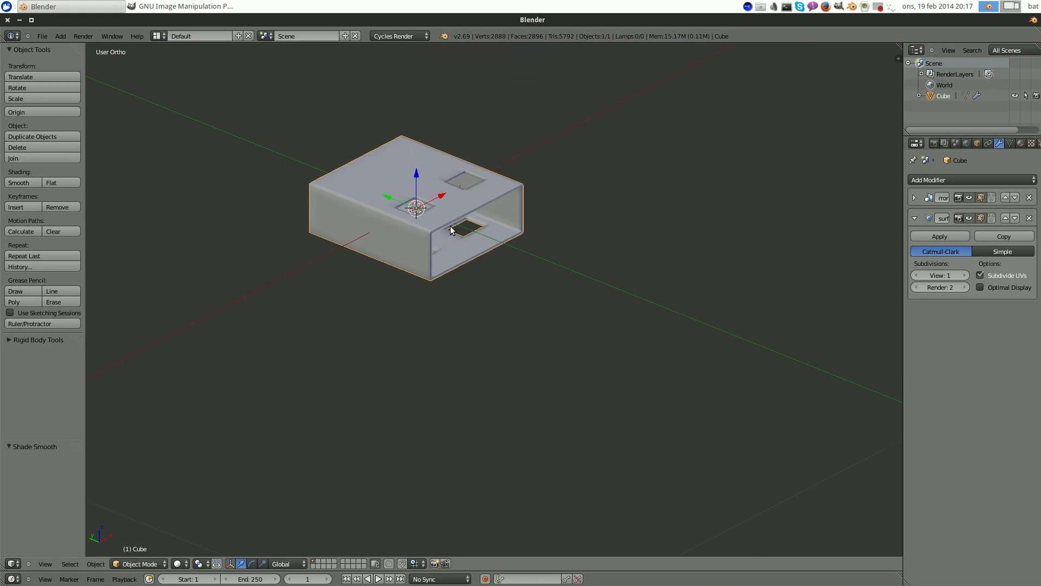
pyautogui.scroll(5, 251, 170)
pyautogui.moveTo(251, 169); pyautogui.dragTo(676, 156, button='middle')
pyautogui.scroll(6, 671, 155)
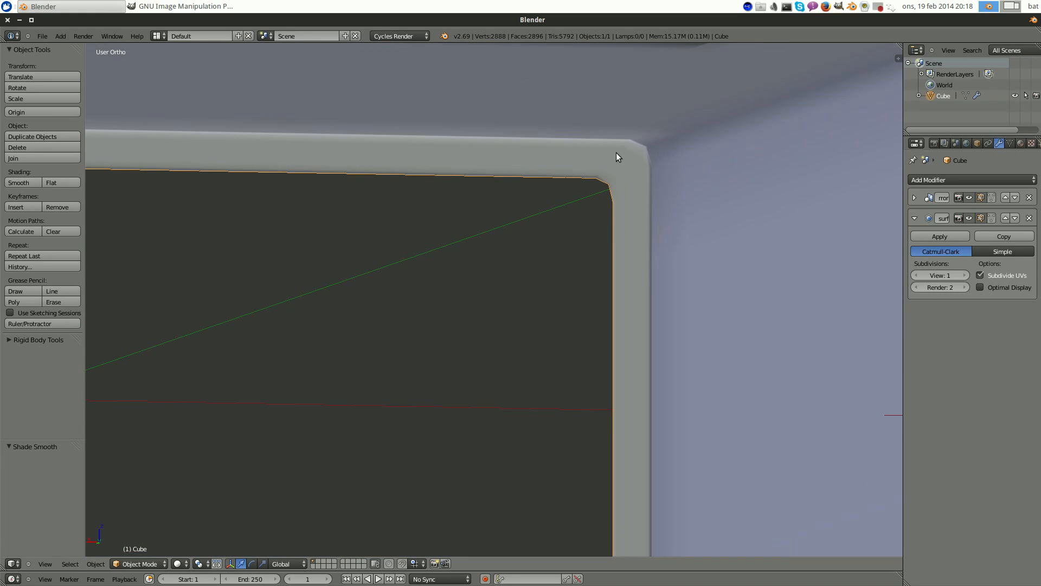
pyautogui.scroll(-4, 648, 168)
pyautogui.scroll(-3, 647, 173)
pyautogui.moveTo(641, 170); pyautogui.dragTo(542, 218, button='middle')
pyautogui.scroll(-3, 664, 229)
pyautogui.scroll(6, 624, 200)
pyautogui.moveTo(622, 200)
pyautogui.mouseDown(button='middle')
pyautogui.moveTo(577, 193)
pyautogui.moveTo(623, 211)
pyautogui.mouseUp(button='middle')
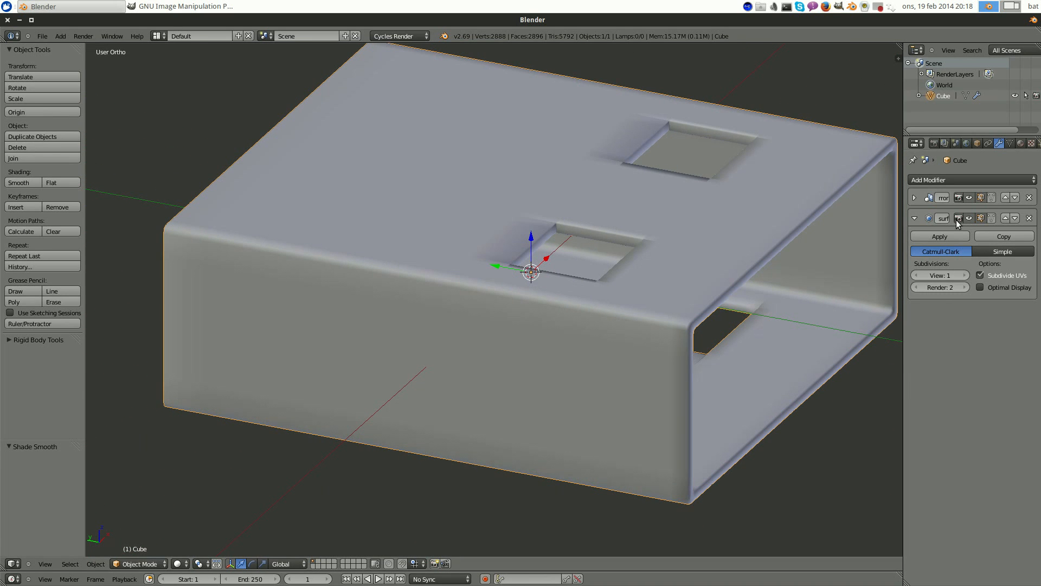
# - Return to Edit Mode and examine the support loops and shading around the square holes' edges and corners
pyautogui.press('Tab')
pyautogui.scroll(6, 599, 313)
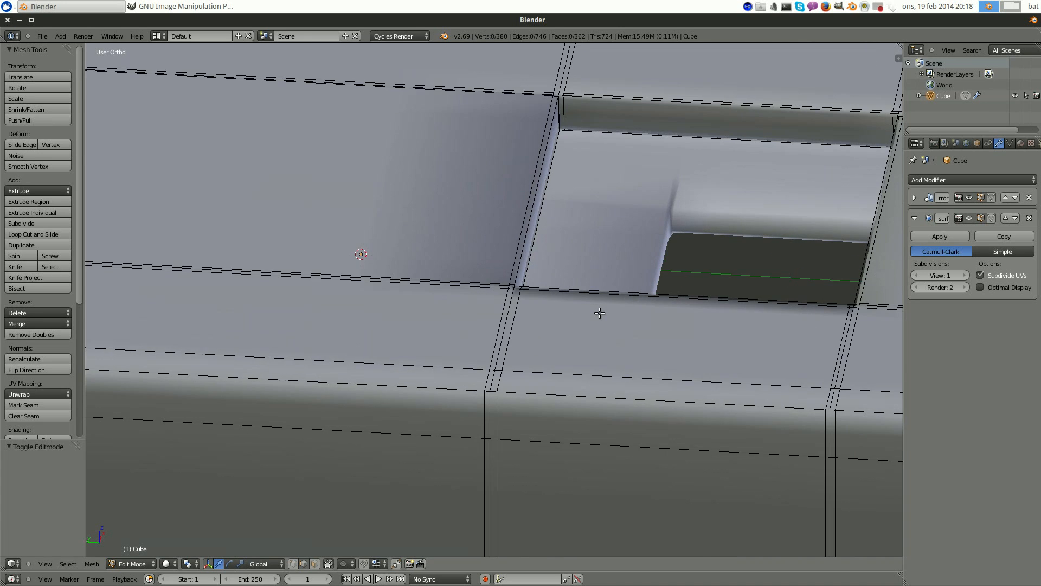
pyautogui.scroll(-8, 611, 309)
pyautogui.scroll(2, 661, 293)
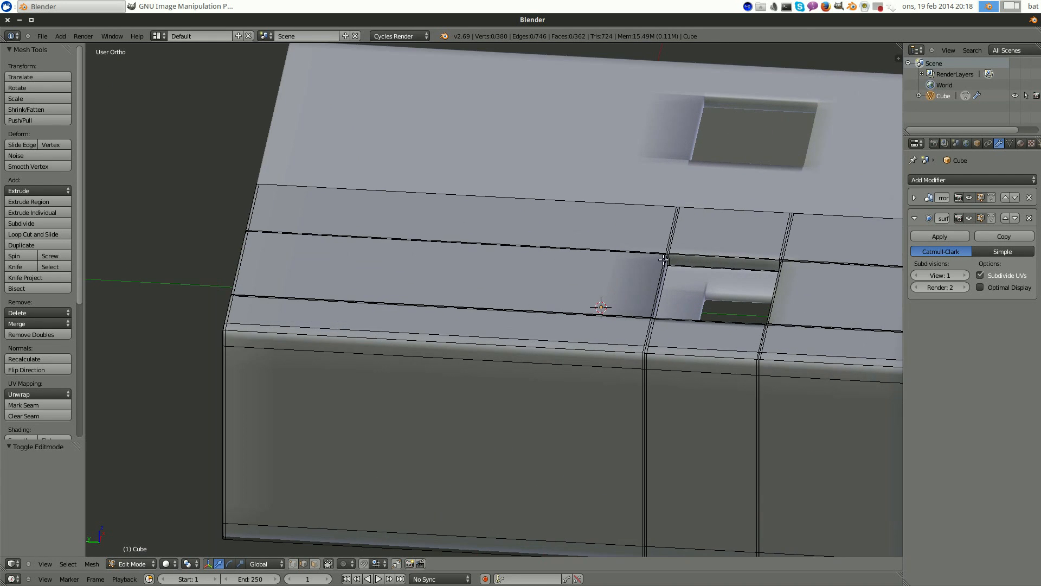
pyautogui.scroll(-2, 677, 291)
pyautogui.moveTo(683, 291); pyautogui.dragTo(713, 260, button='middle')
pyautogui.scroll(4, 713, 260)
pyautogui.scroll(-4, 539, 256)
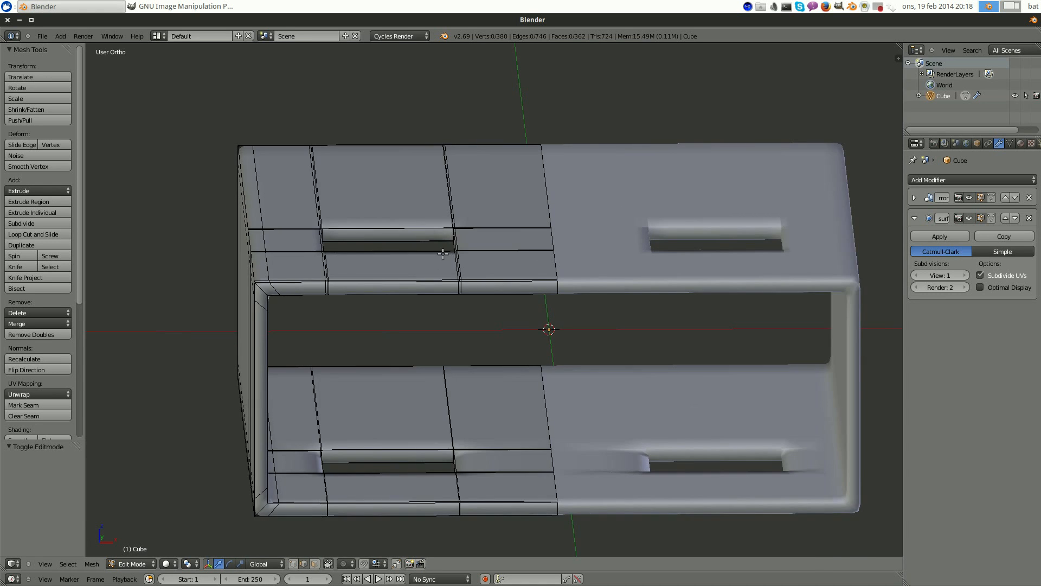
pyautogui.scroll(10, 474, 269)
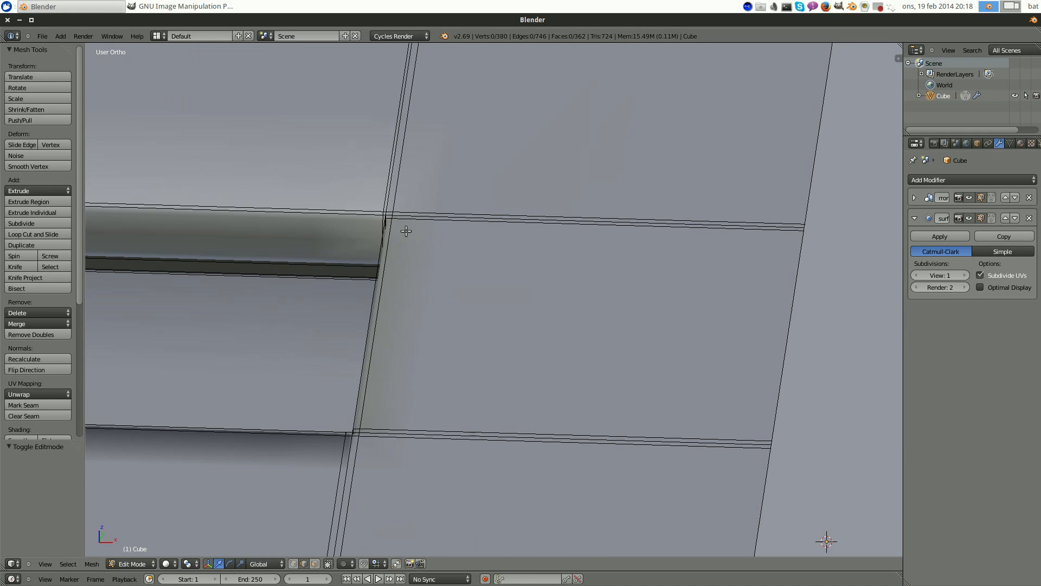
pyautogui.scroll(-4, 412, 230)
pyautogui.moveTo(423, 227); pyautogui.dragTo(502, 223, button='middle')
pyautogui.scroll(5, 507, 228)
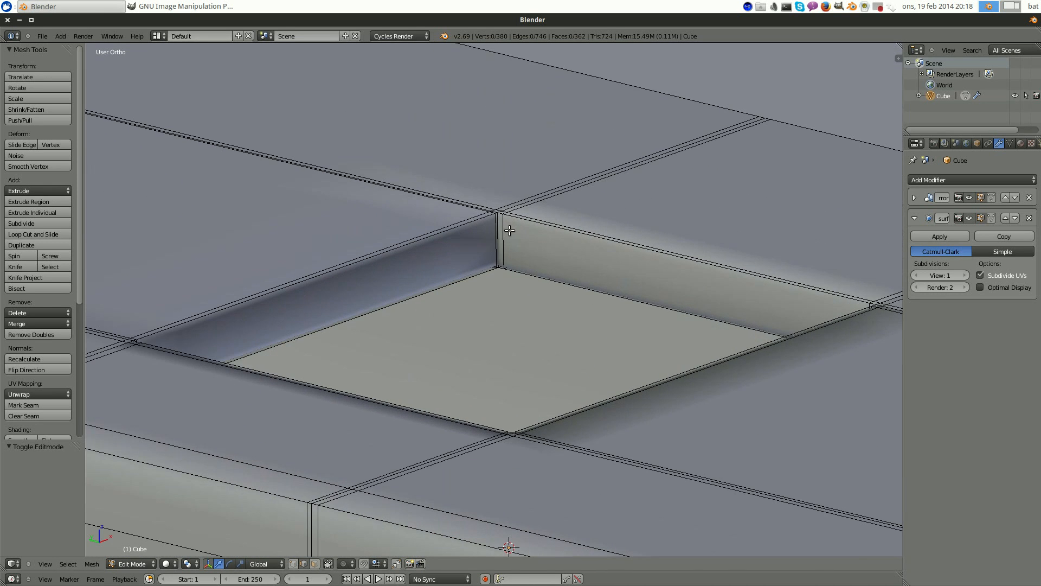
# - Add two support loops around the square hole's inner walls, one near their upper edge and one near their lower edge
pyautogui.hotkey('ctrl', 'e')
pyautogui.hotkey('ctrl', 'r')
pyautogui.click(503, 237)
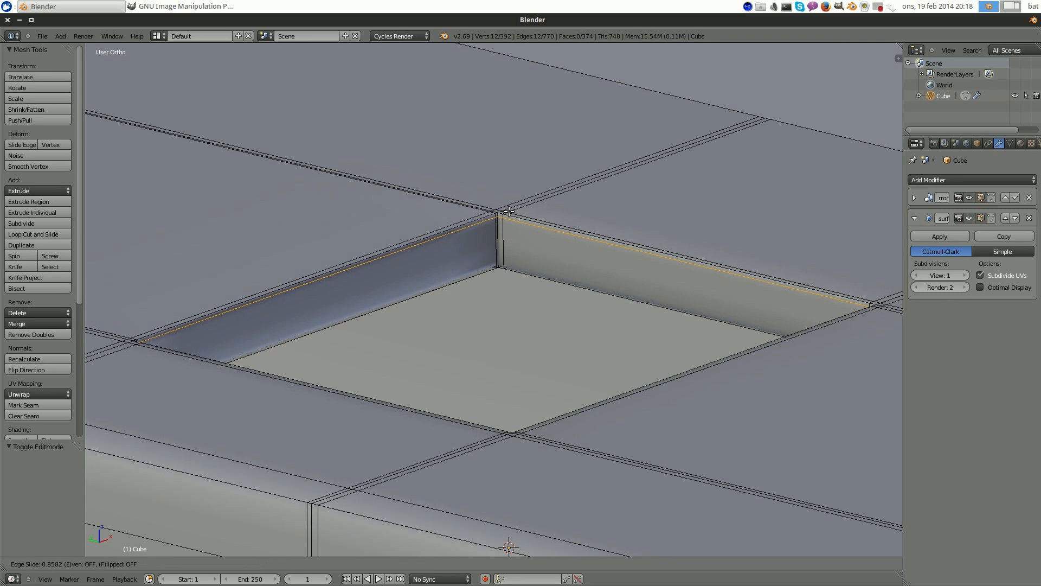
pyautogui.click(509, 214)
pyautogui.hotkey('ctrl', 'r')
pyautogui.click(502, 257)
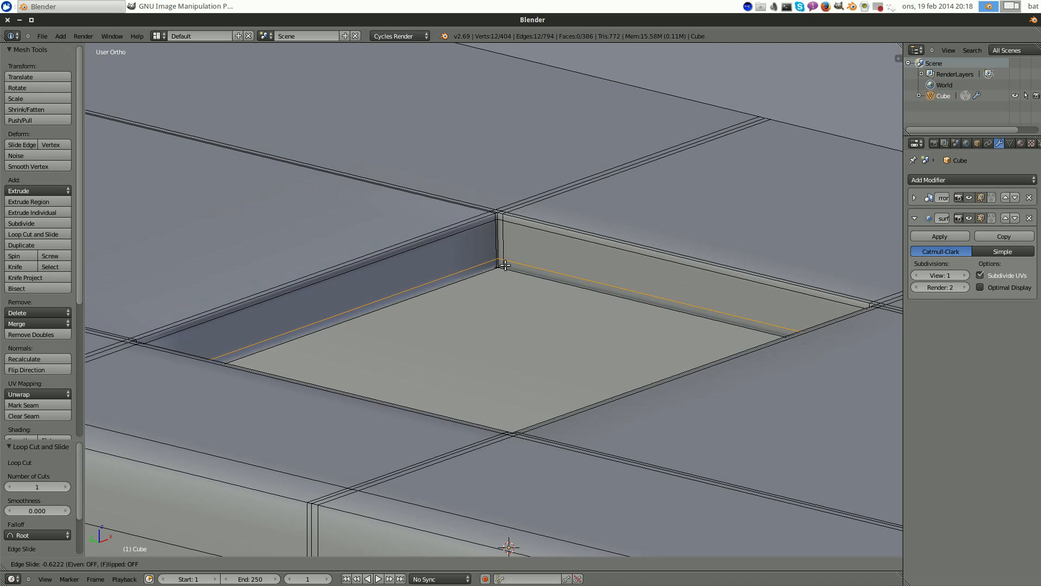
pyautogui.click(515, 294)
# - Add two support loops to the inner walls of the other square hole, close to their lower and upper edges, and deselect the mesh
pyautogui.scroll(-8, 553, 305)
pyautogui.moveTo(719, 374); pyautogui.dragTo(639, 293, button='middle')
pyautogui.scroll(5, 590, 310)
pyautogui.scroll(3, 591, 310)
pyautogui.hotkey('ctrl', 'r')
pyautogui.click(561, 282)
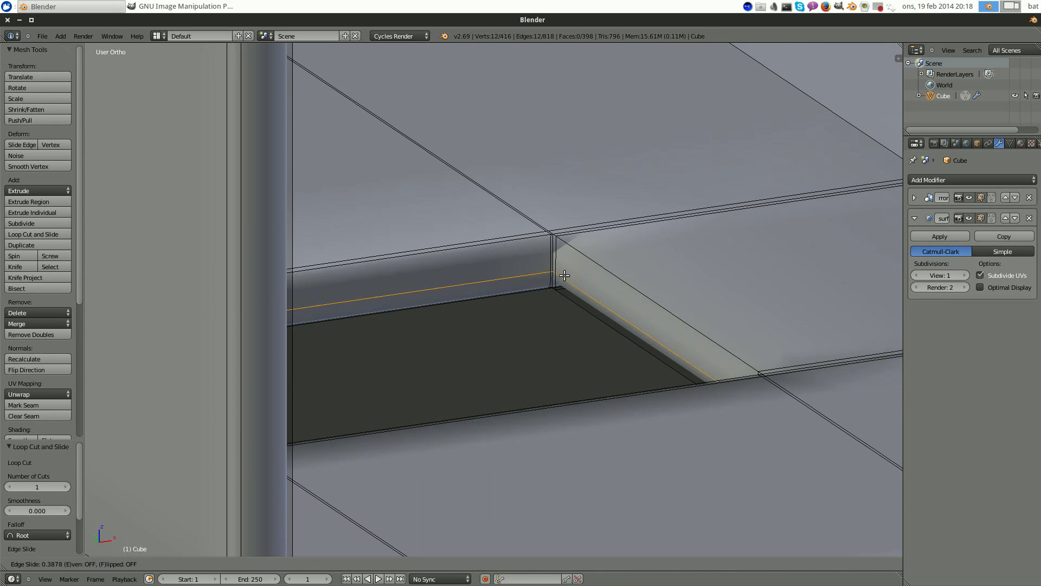
pyautogui.click(570, 284)
pyautogui.hotkey('ctrl', 'r')
pyautogui.click(561, 265)
pyautogui.click(565, 245)
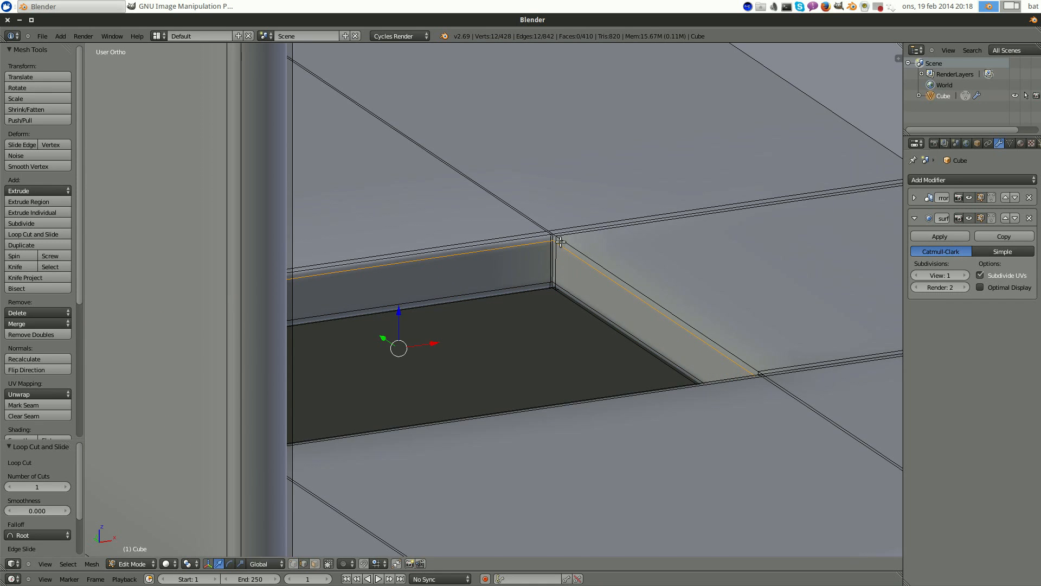
pyautogui.press('a')
# - Add a support loop just outside the square hole's edge that faces the connector's middle
pyautogui.scroll(-6, 663, 270)
pyautogui.scroll(-5, 662, 270)
pyautogui.press('Tab')
pyautogui.moveTo(662, 270); pyautogui.dragTo(606, 325, button='middle')
pyautogui.press('Tab')
pyautogui.scroll(8, 517, 342)
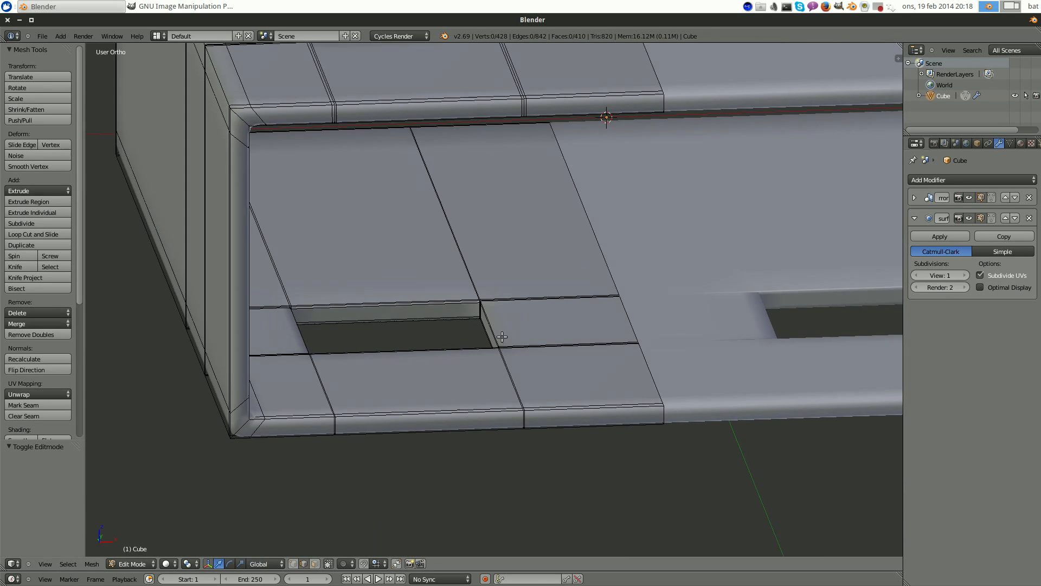
pyautogui.scroll(-4, 564, 367)
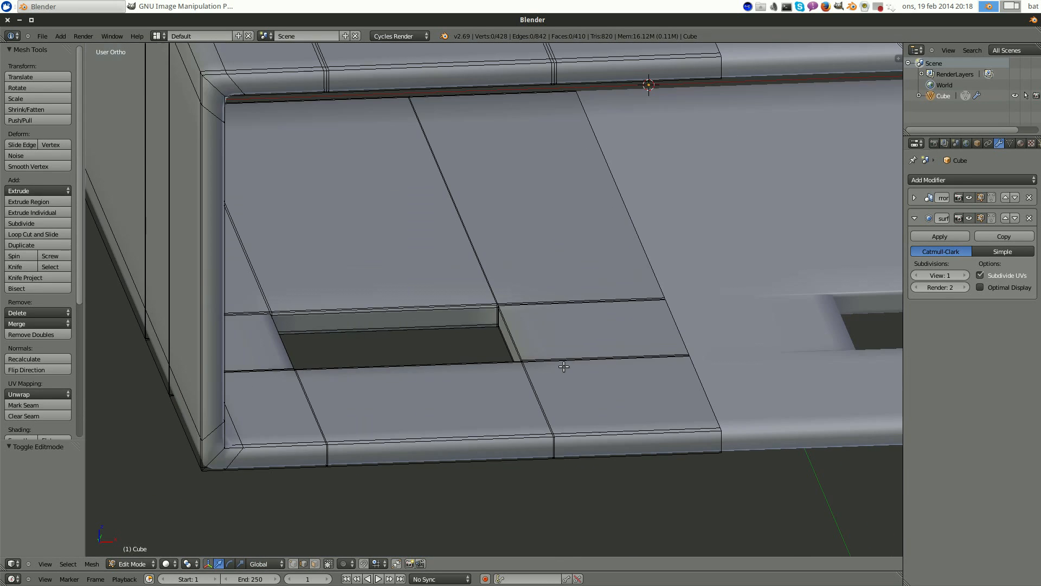
pyautogui.hotkey('ctrl', 'r')
pyautogui.click(605, 348)
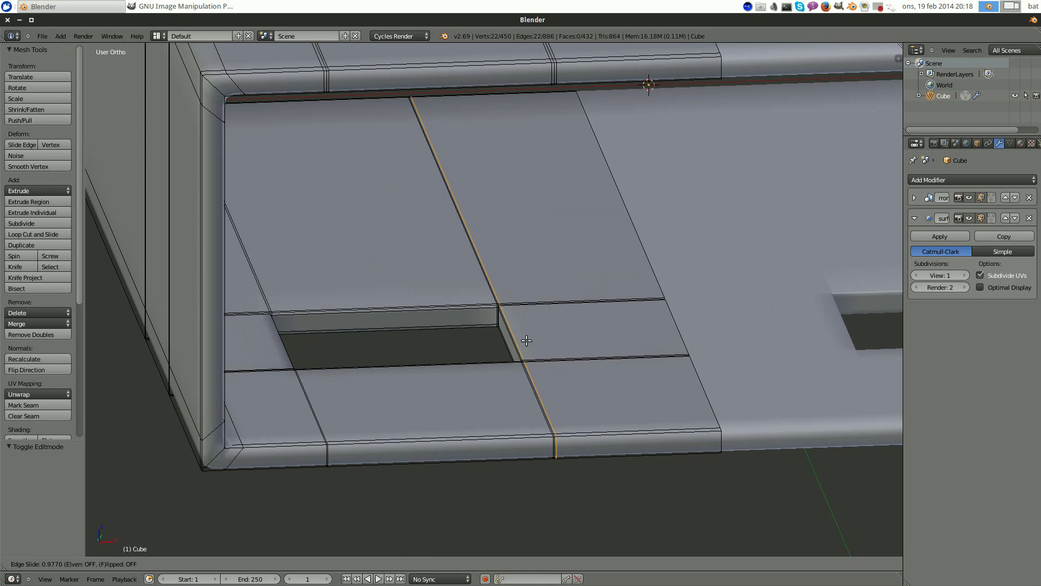
pyautogui.click(526, 340)
# - Add a support loop just outside the square hole's edge nearest the connector's side wall and deselect everything
pyautogui.scroll(-3, 526, 341)
pyautogui.moveTo(526, 341); pyautogui.dragTo(505, 353, button='middle')
pyautogui.scroll(8, 367, 398)
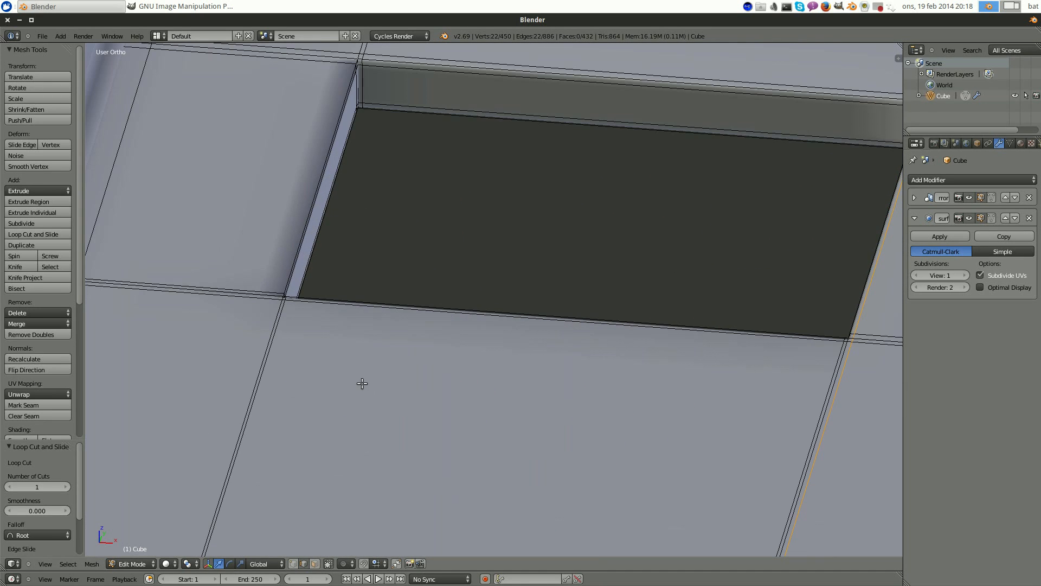
pyautogui.scroll(-5, 311, 335)
pyautogui.moveTo(310, 335); pyautogui.dragTo(323, 326, button='middle')
pyautogui.hotkey('ctrl', 'r')
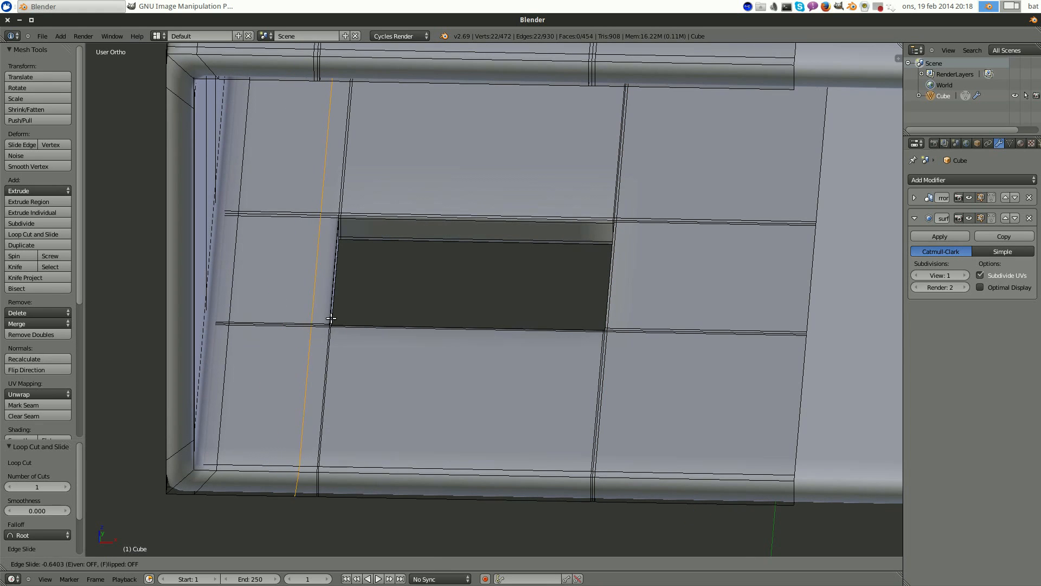
pyautogui.click(345, 318)
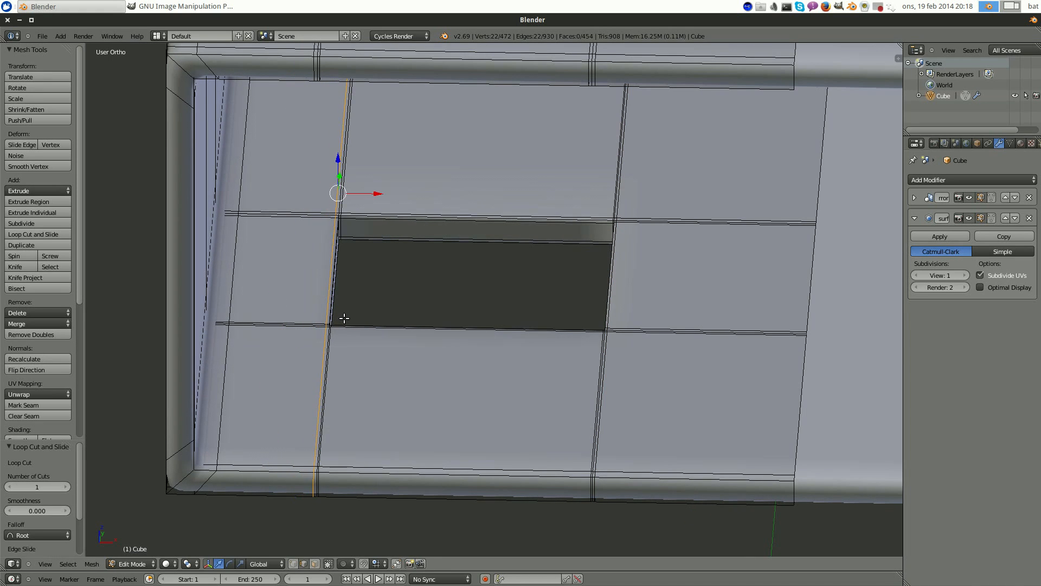
pyautogui.press('a')
# - Examine the new support loops around the square hole, return to Object Mode and inspect the smoothed connector
pyautogui.scroll(-4, 584, 341)
pyautogui.moveTo(613, 334); pyautogui.dragTo(573, 317, button='middle')
pyautogui.scroll(4, 573, 317)
pyautogui.scroll(-3, 458, 259)
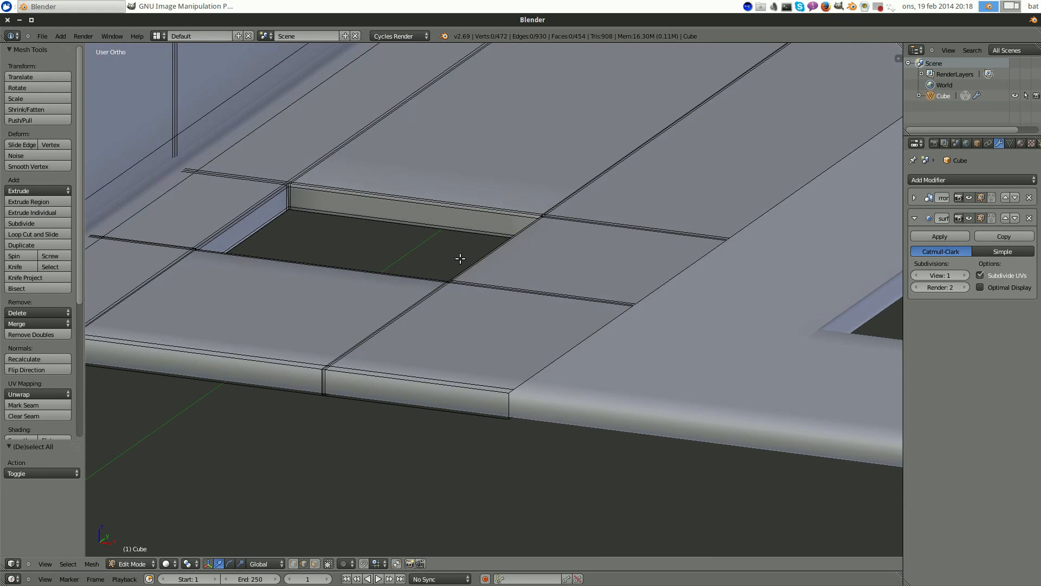
pyautogui.moveTo(457, 258); pyautogui.dragTo(487, 294, button='middle')
pyautogui.scroll(5, 487, 294)
pyautogui.scroll(-2, 487, 294)
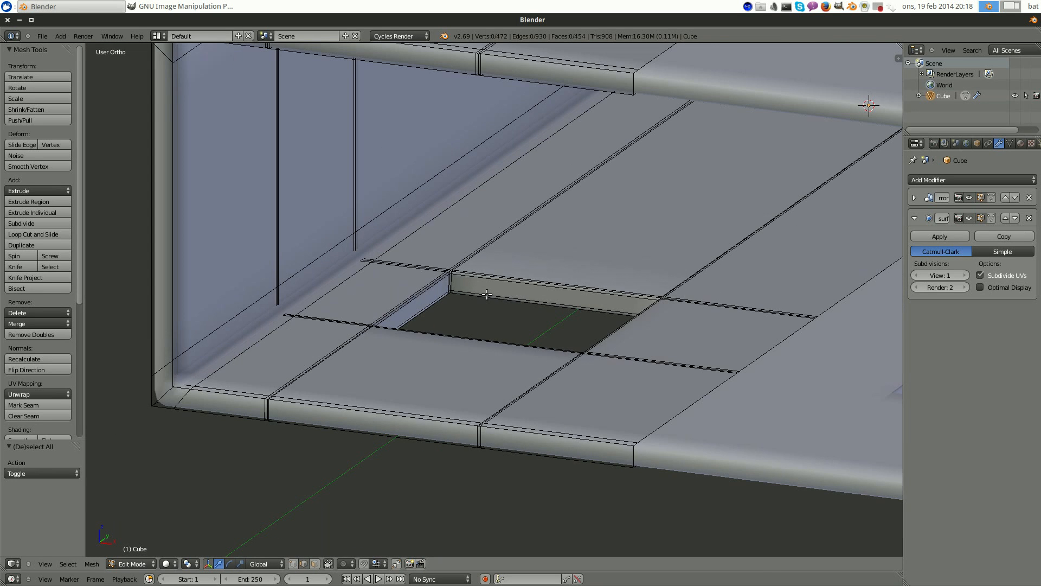
pyautogui.press('a')
pyautogui.press('Tab')
pyautogui.scroll(-5, 522, 329)
pyautogui.moveTo(562, 365); pyautogui.dragTo(599, 256, button='middle')
pyautogui.scroll(3, 522, 329)
pyautogui.scroll(-5, 535, 307)
pyautogui.scroll(3, 677, 324)
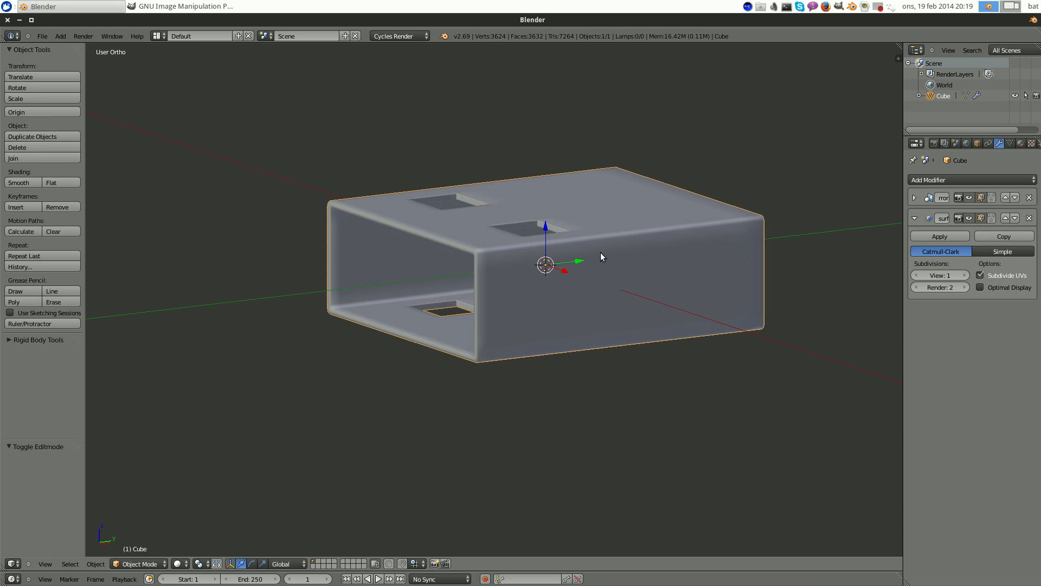
# - Switch to the top view and add a cube mesh at the connector's centre
pyautogui.press('KP_7')
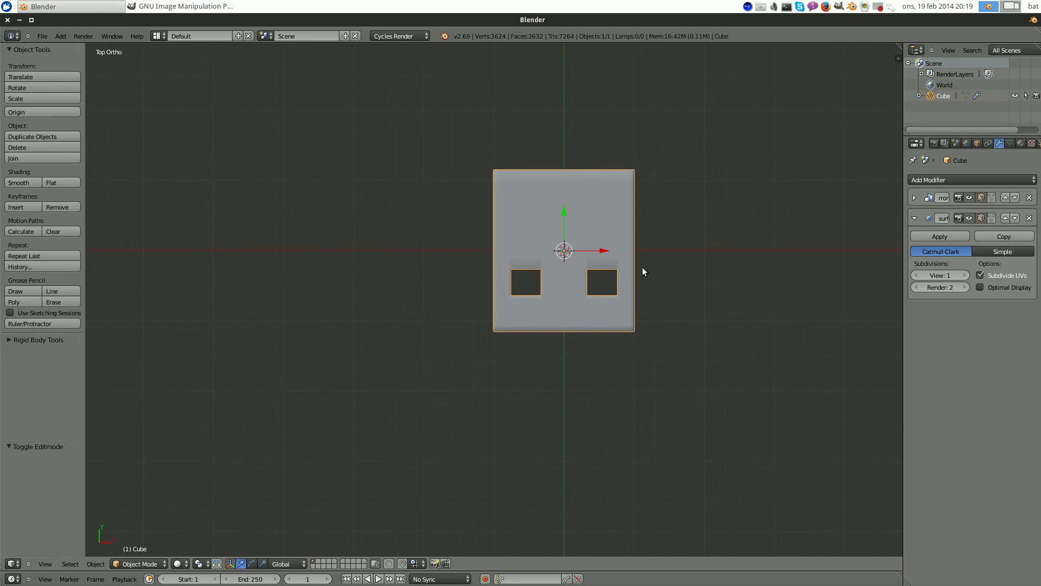
pyautogui.keyDown('shift'); pyautogui.moveTo(642, 268); pyautogui.dragTo(529, 240, button='middle'); pyautogui.keyUp('shift')
pyautogui.hotkey('shift', 'a')
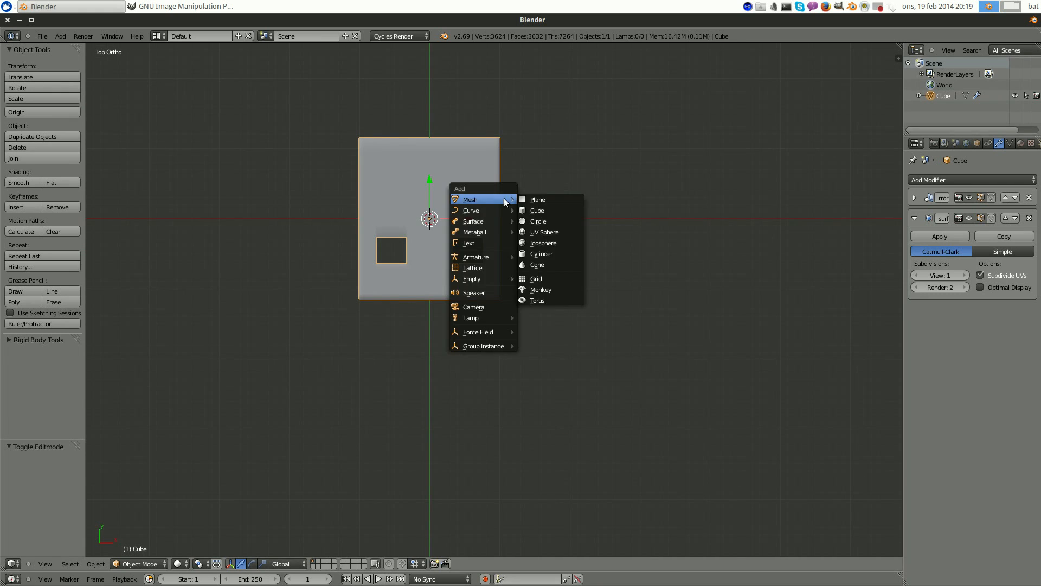
pyautogui.click(542, 209)
pyautogui.scroll(-8, 577, 267)
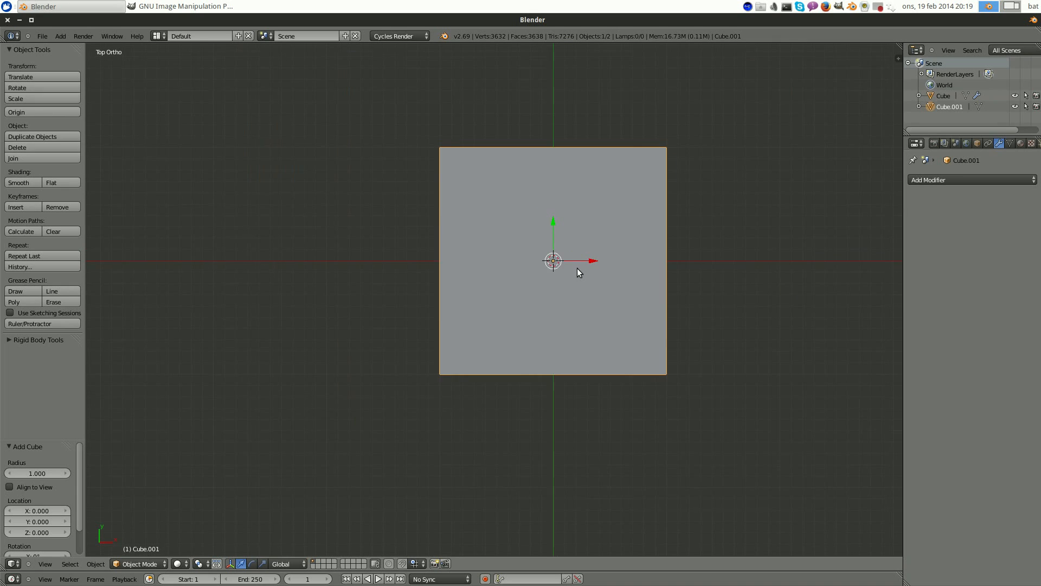
pyautogui.scroll(1, 577, 268)
# - In Edit Mode, scale the cube by about 0.092 and again by about 1.046 to fit the connector's inner width
pyautogui.press('Tab')
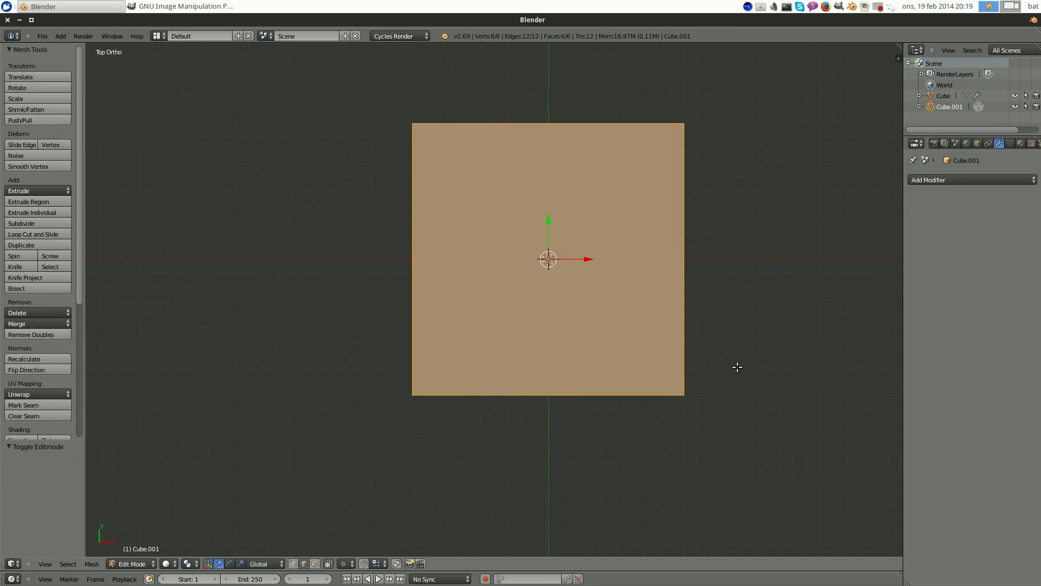
pyautogui.press('s')
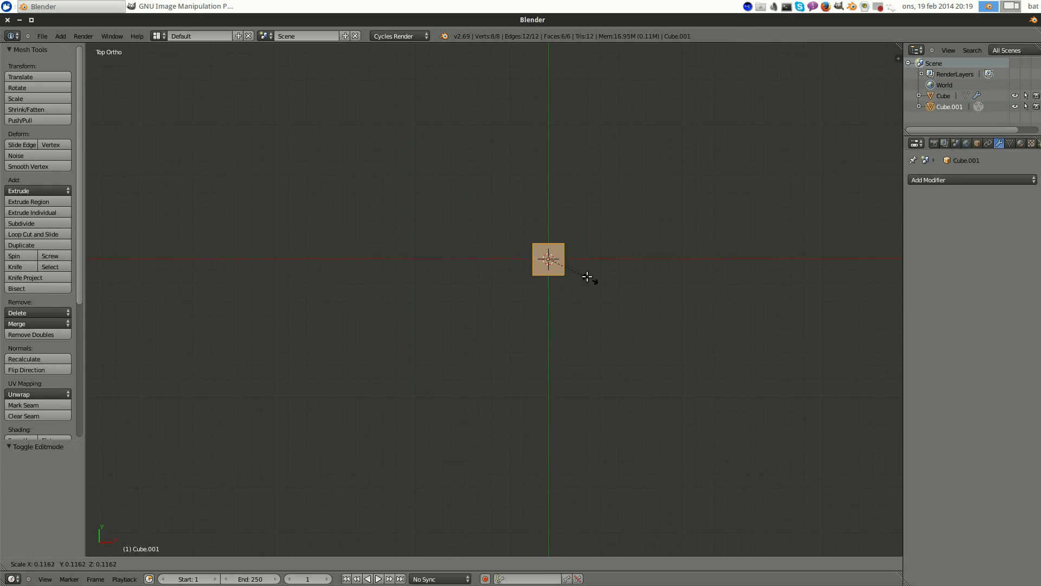
pyautogui.click(581, 274)
pyautogui.scroll(4, 549, 286)
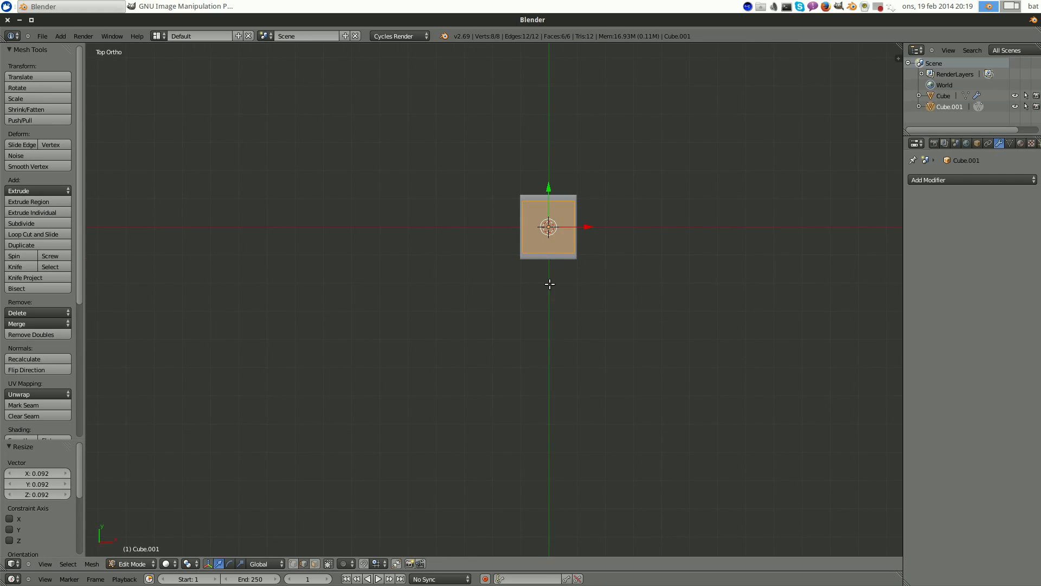
pyautogui.moveTo(549, 286); pyautogui.dragTo(547, 221, button='middle')
pyautogui.scroll(10, 547, 221)
pyautogui.moveTo(628, 315); pyautogui.dragTo(614, 257, button='middle')
pyautogui.scroll(3, 521, 250)
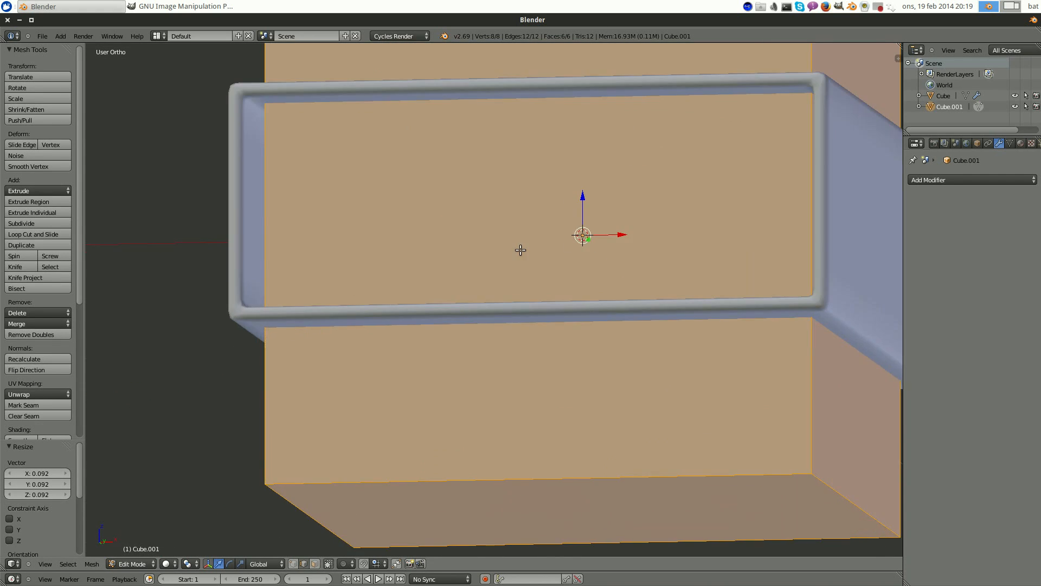
pyautogui.press('s')
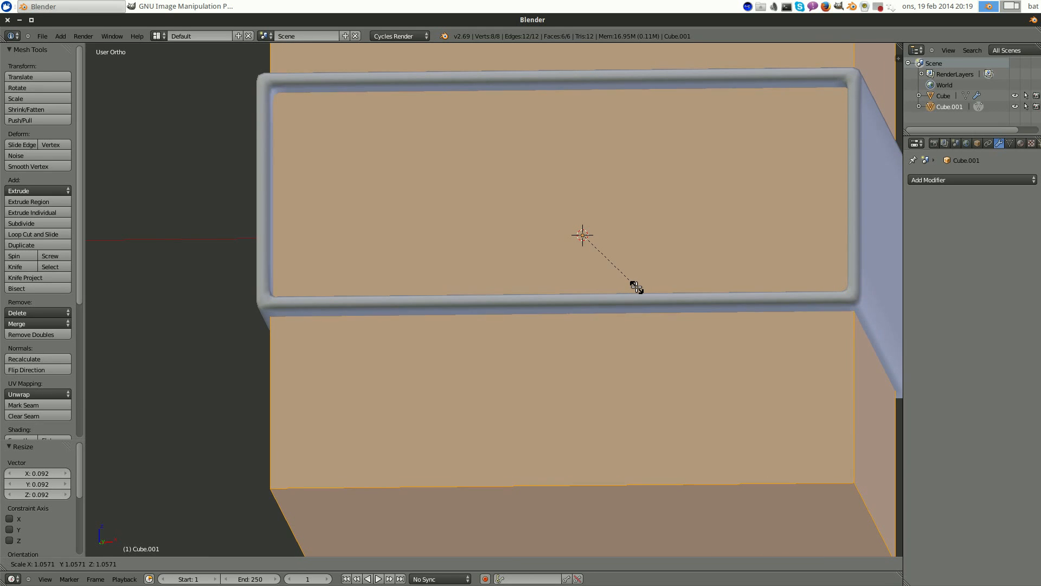
pyautogui.click(635, 288)
# - Flatten the cube into a thin block by scaling it about 0.154 along Z
pyautogui.scroll(-4, 636, 286)
pyautogui.moveTo(781, 333); pyautogui.dragTo(740, 368, button='middle')
pyautogui.scroll(1, 741, 368)
pyautogui.press('s')
pyautogui.press('z')
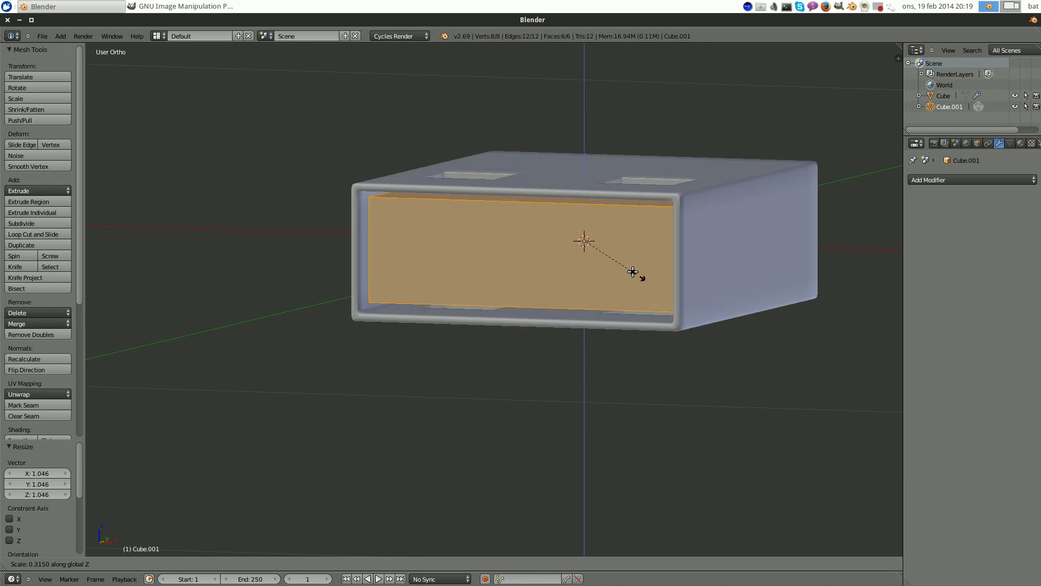
pyautogui.click(613, 252)
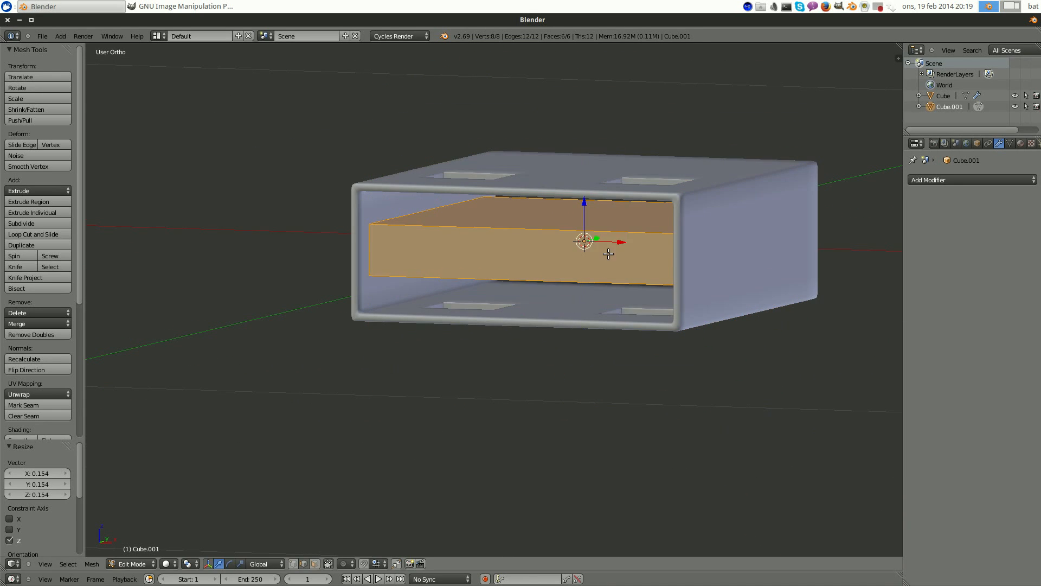
# - In Object Mode, move the block down along Z onto the connector's inner floor
pyautogui.scroll(3, 610, 253)
pyautogui.moveTo(598, 264); pyautogui.dragTo(619, 258, button='middle')
pyautogui.press('Tab')
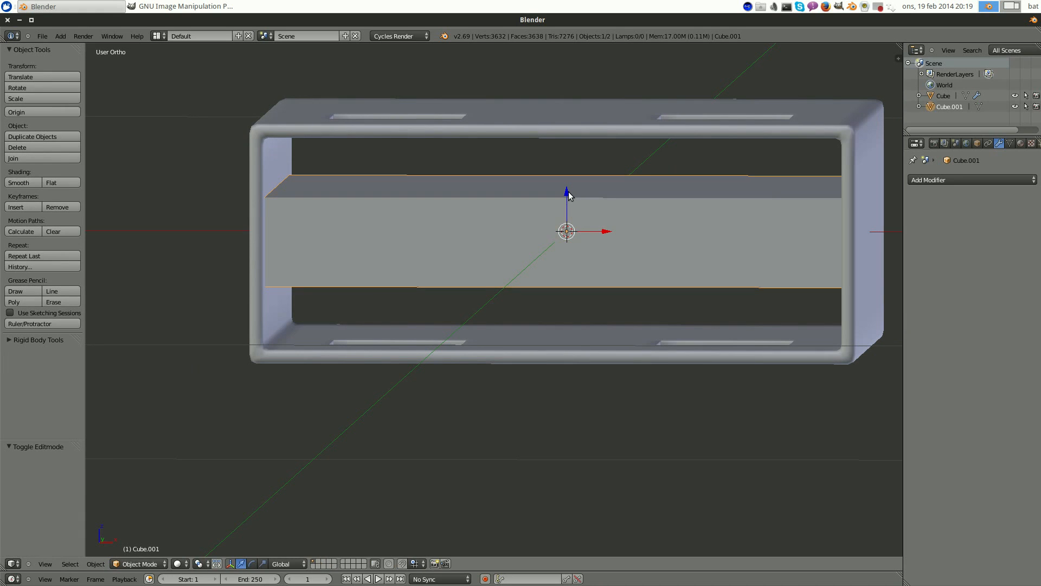
pyautogui.press('g')
pyautogui.press('z')
pyautogui.click(578, 251)
# - In Edit Mode, add a support loop near each side end of the block and nudge the second one slightly along X
pyautogui.press('Tab')
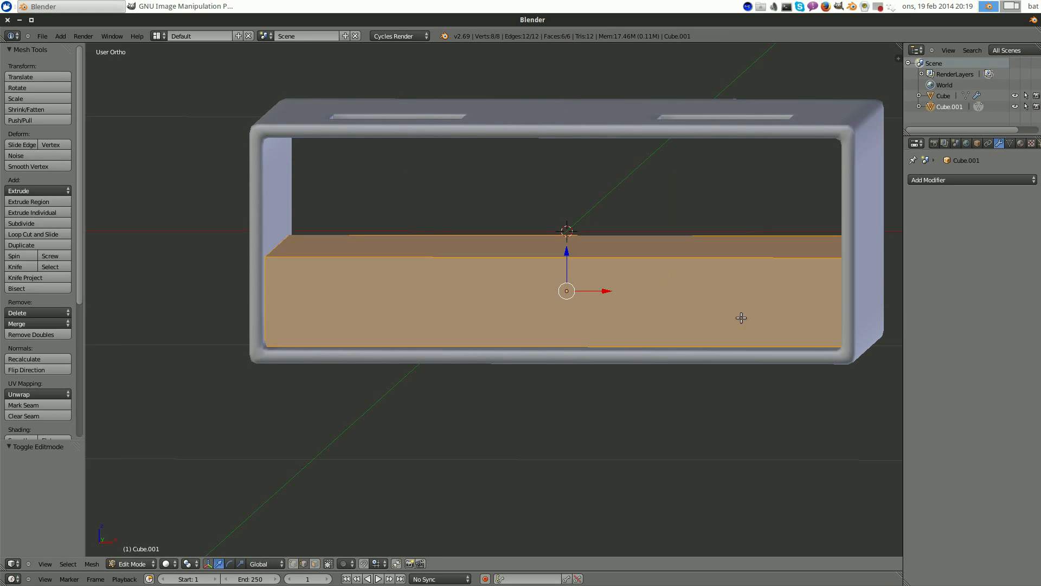
pyautogui.moveTo(737, 303); pyautogui.dragTo(748, 330, button='middle')
pyautogui.press('a')
pyautogui.hotkey('ctrl', 'r')
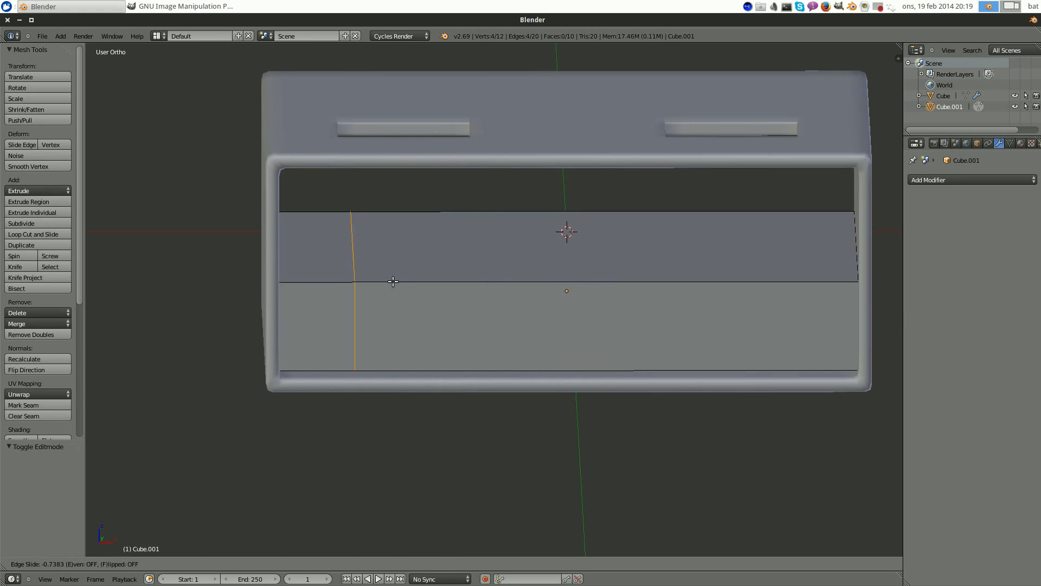
pyautogui.click(322, 283)
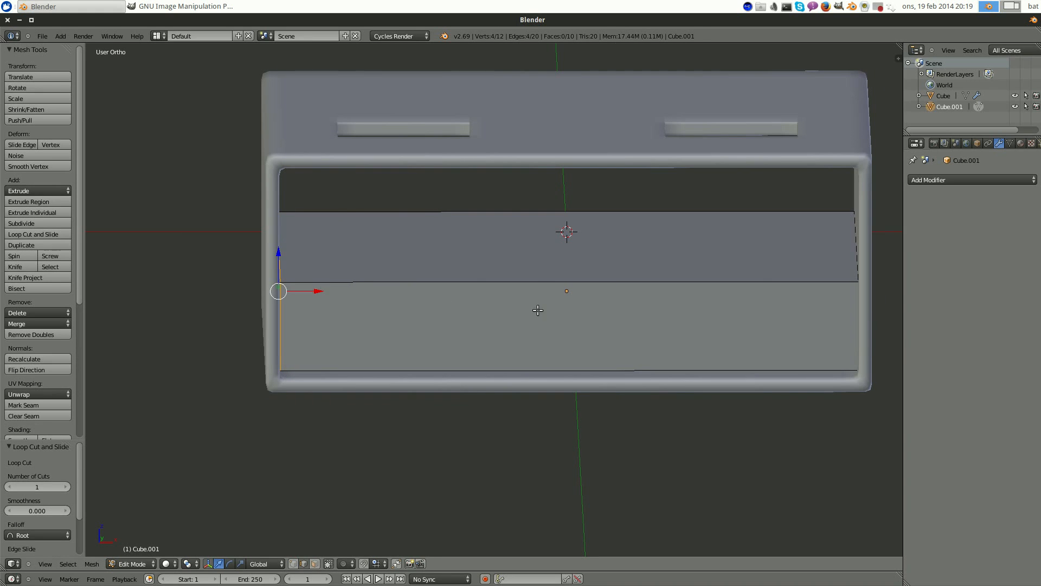
pyautogui.moveTo(322, 283); pyautogui.dragTo(448, 271, button='middle')
pyautogui.hotkey('ctrl', 'r')
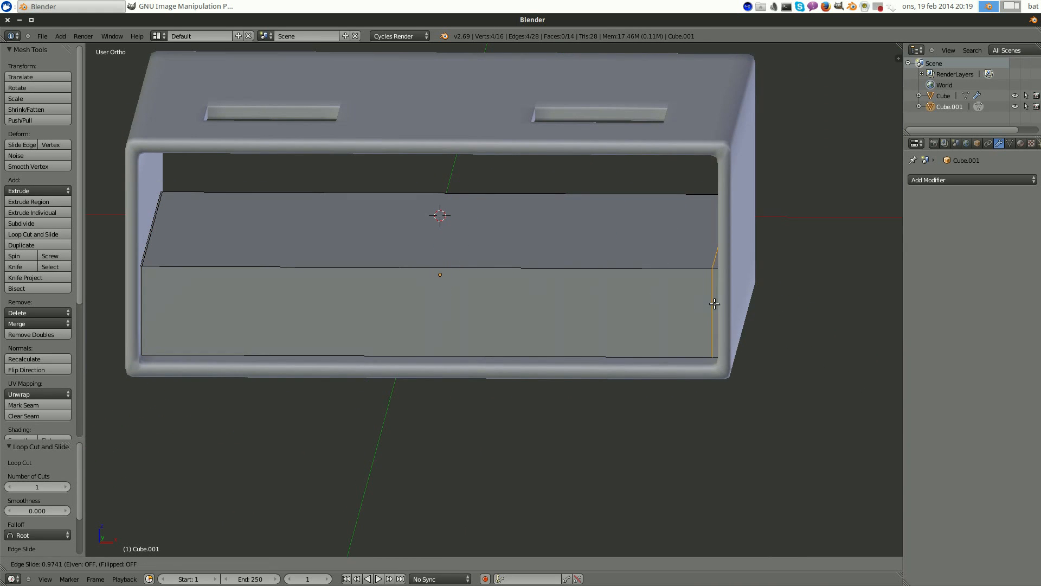
pyautogui.click(716, 305)
pyautogui.moveTo(717, 304); pyautogui.dragTo(732, 297, button='middle')
pyautogui.press('g')
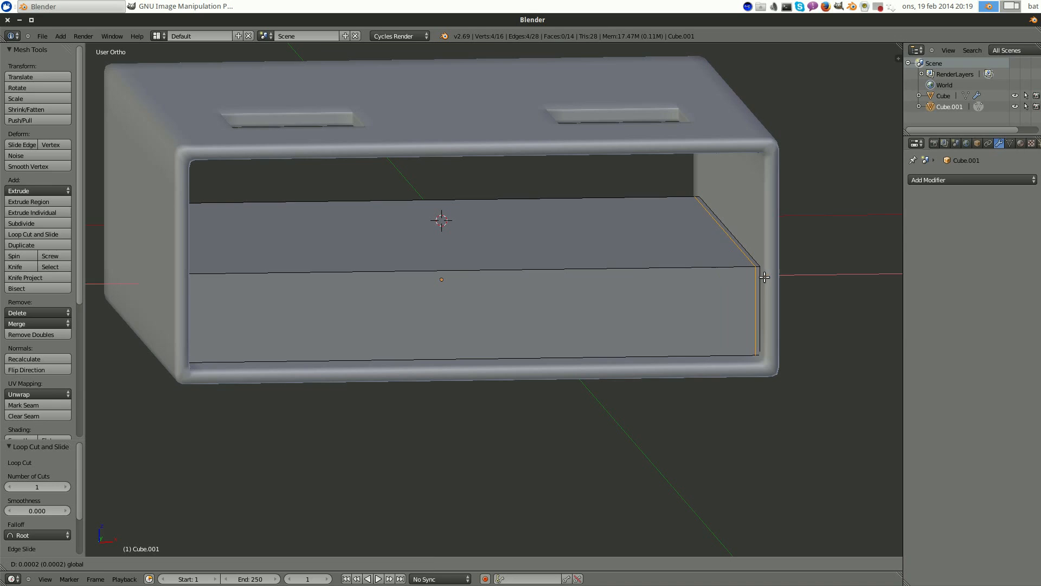
pyautogui.click(765, 278)
# - Add two horizontal support loops around the block, close to its top and bottom edges
pyautogui.hotkey('ctrl', 'r')
pyautogui.click(767, 282)
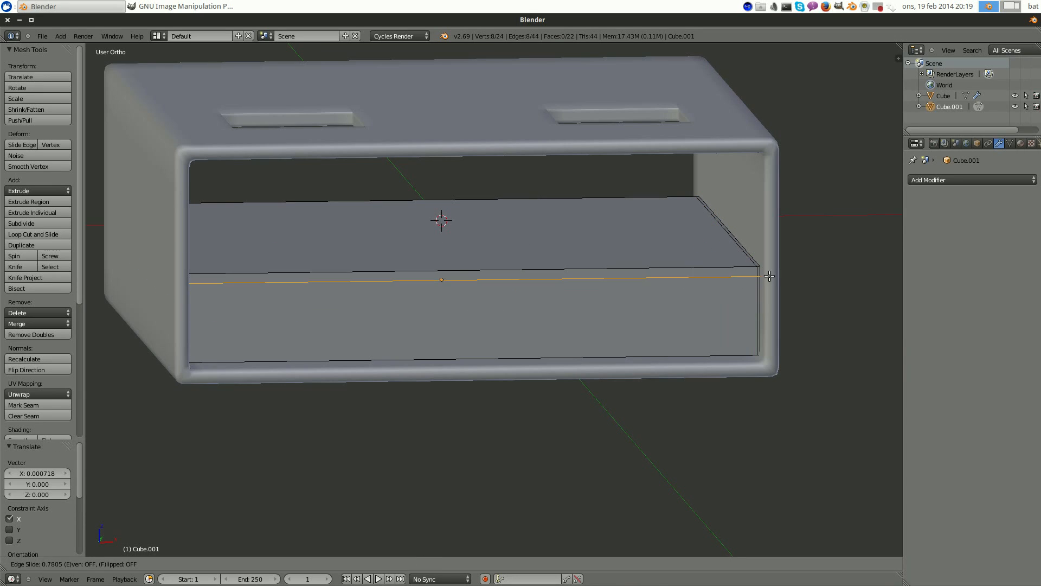
pyautogui.click(767, 269)
pyautogui.hotkey('ctrl', 'r')
pyautogui.click(751, 312)
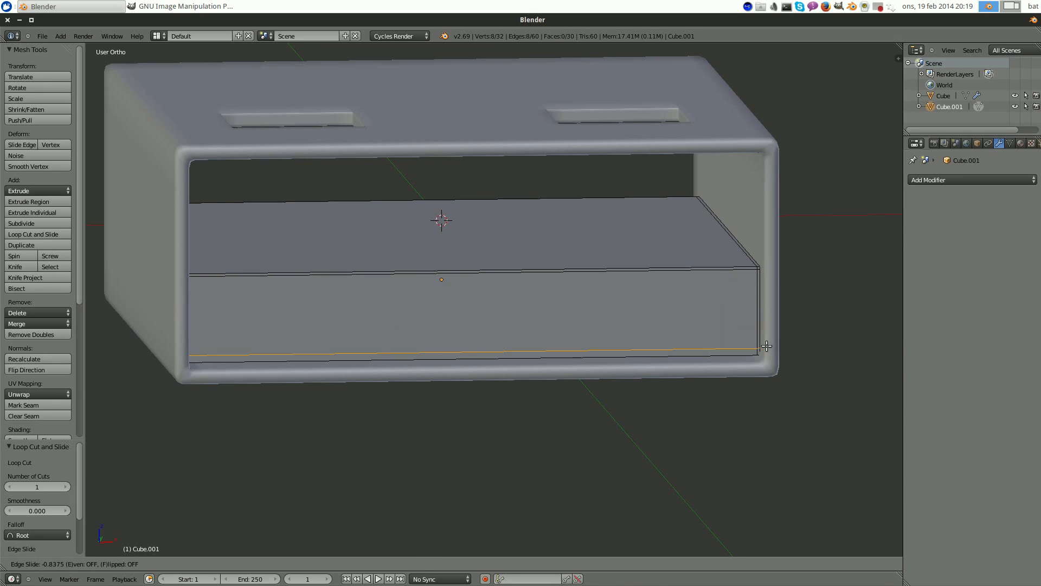
pyautogui.click(767, 348)
# - Add a support loop close to the block's front edge and another close to its back edge, and deselect everything
pyautogui.moveTo(766, 348); pyautogui.dragTo(755, 335, button='middle')
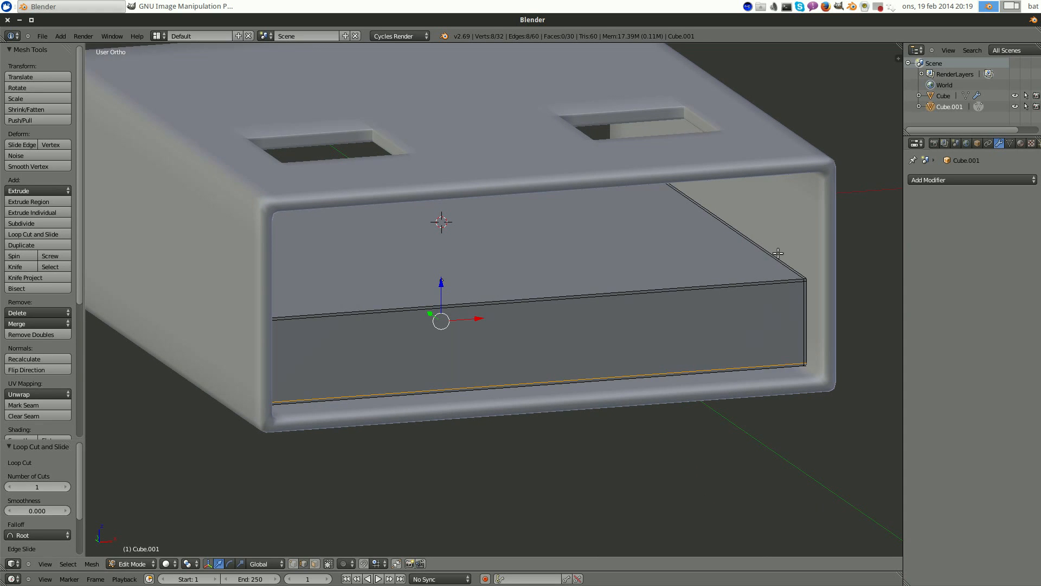
pyautogui.hotkey('ctrl', 'r')
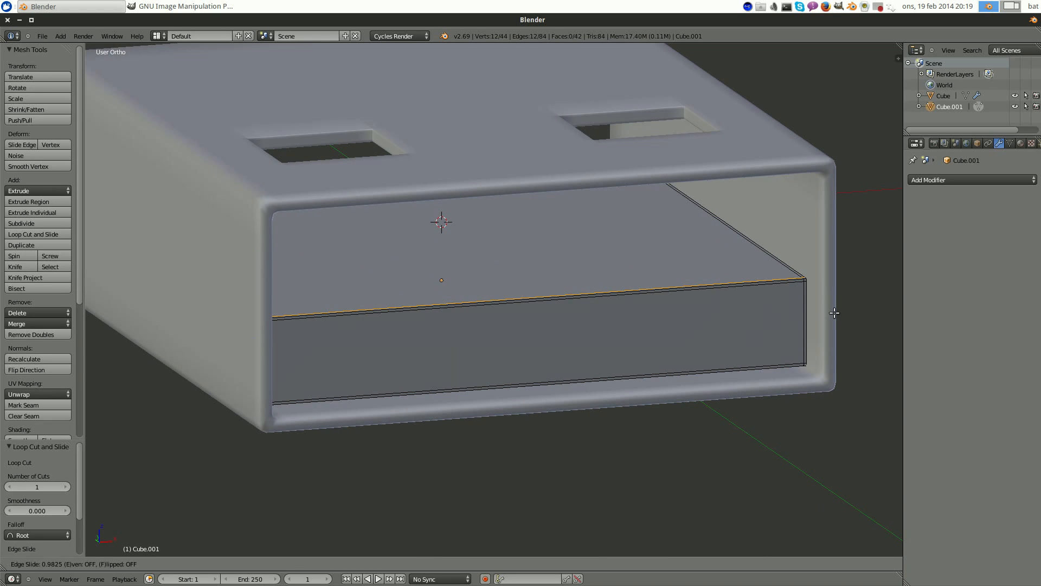
pyautogui.click(833, 313)
pyautogui.moveTo(764, 298); pyautogui.dragTo(935, 300, button='middle')
pyautogui.keyDown('shift'); pyautogui.moveTo(523, 329); pyautogui.dragTo(745, 246, button='middle'); pyautogui.keyUp('shift')
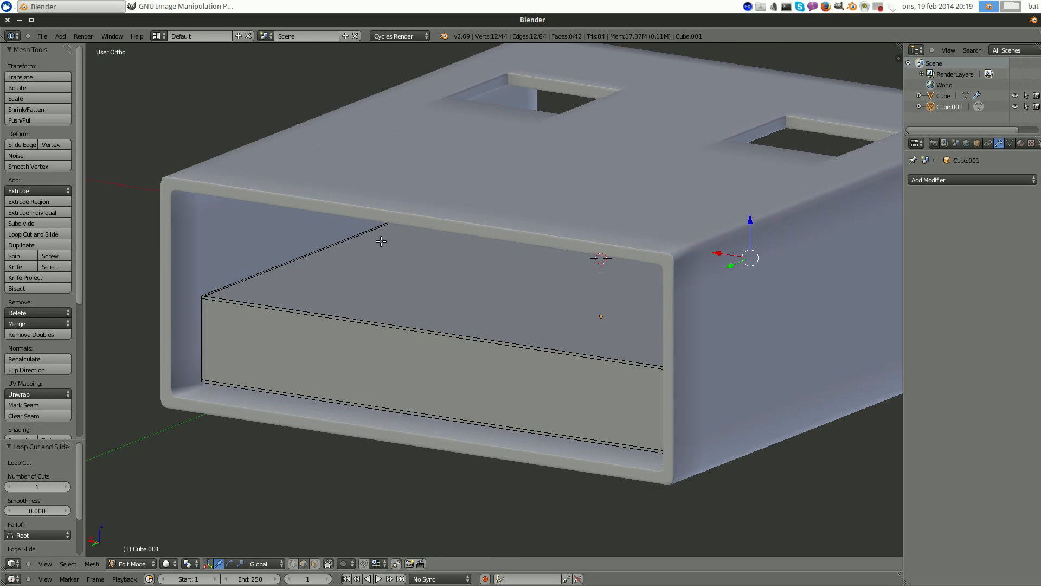
pyautogui.hotkey('ctrl', 'r')
pyautogui.click(368, 252)
pyautogui.click(245, 328)
pyautogui.press('a')
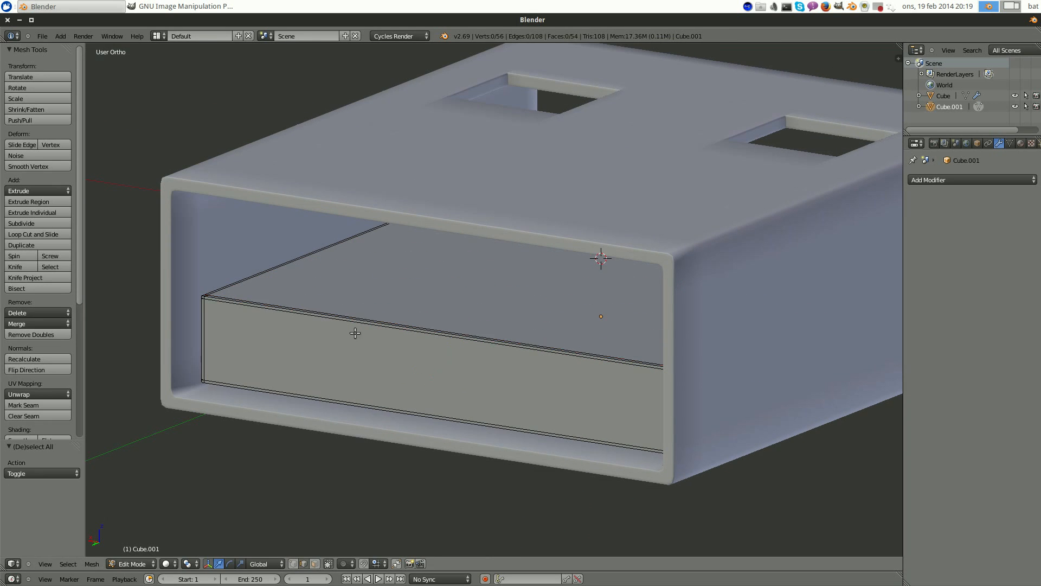
# - In a wireframe side view, move the inner block's front-end vertices about -0.018 along Y to the connector's front opening, and deselect everything
pyautogui.scroll(-4, 477, 349)
pyautogui.moveTo(587, 339); pyautogui.dragTo(521, 328, button='middle')
pyautogui.moveTo(408, 323)
pyautogui.mouseDown(button='middle')
pyautogui.moveTo(476, 339)
pyautogui.moveTo(423, 337)
pyautogui.mouseUp(button='middle')
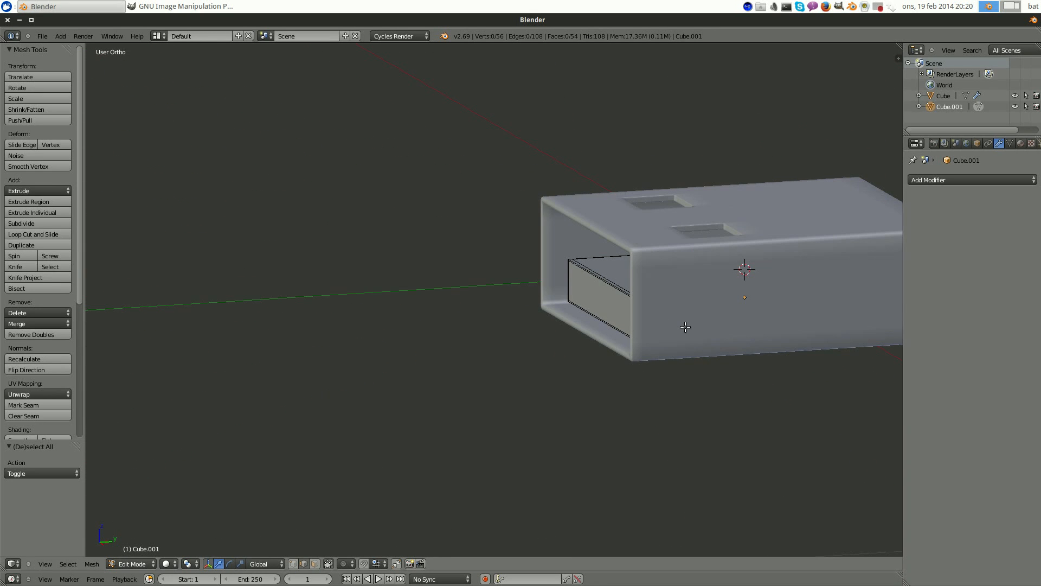
pyautogui.press('KP_3')
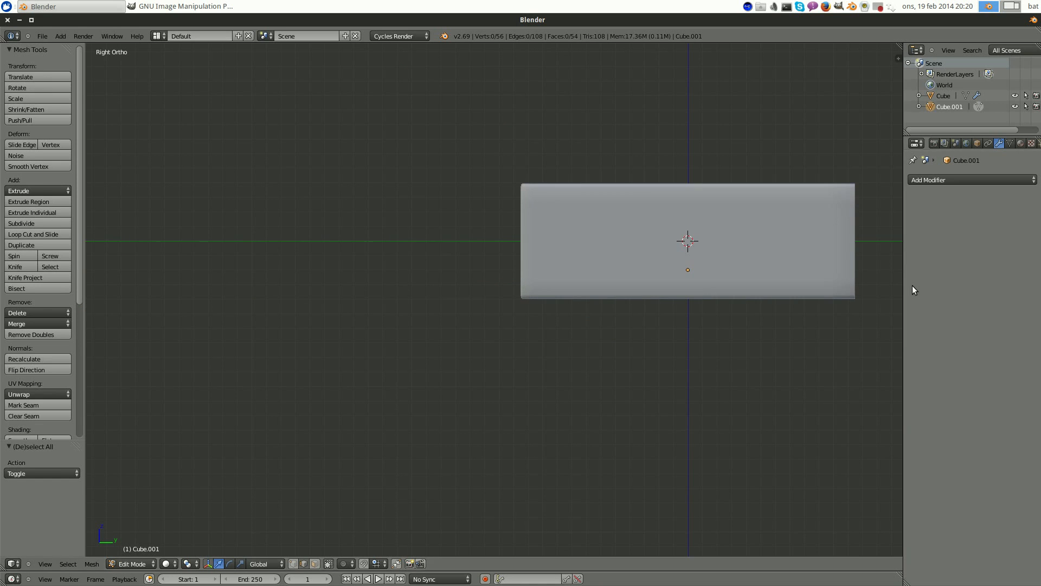
pyautogui.press('z')
pyautogui.scroll(2, 732, 275)
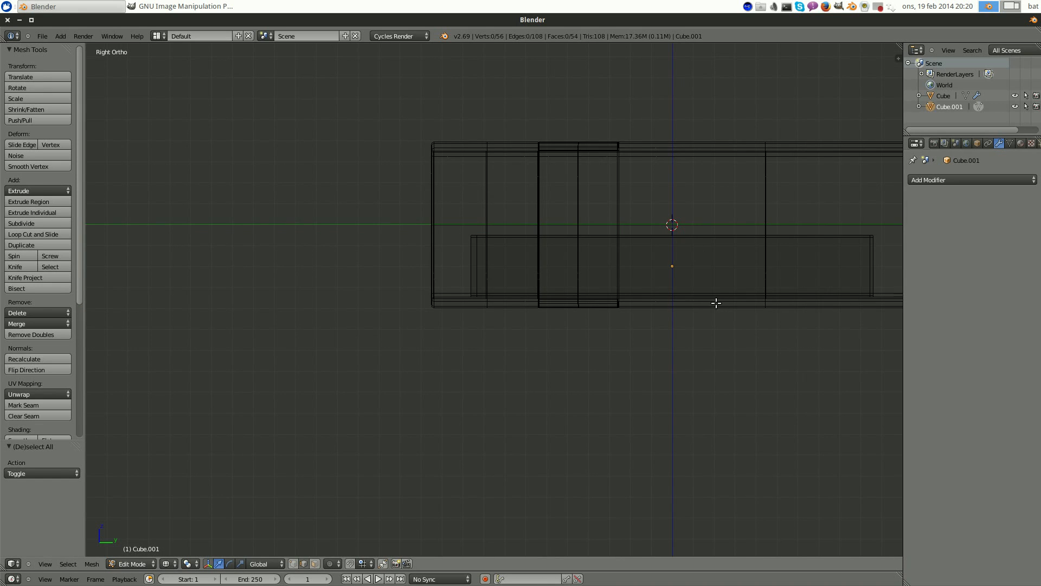
pyautogui.moveTo(663, 241)
pyautogui.keyDown('shift'); pyautogui.mouseDown(button='middle')
pyautogui.moveTo(648, 237)
pyautogui.moveTo(653, 245)
pyautogui.mouseUp(button='middle'); pyautogui.keyUp('shift')
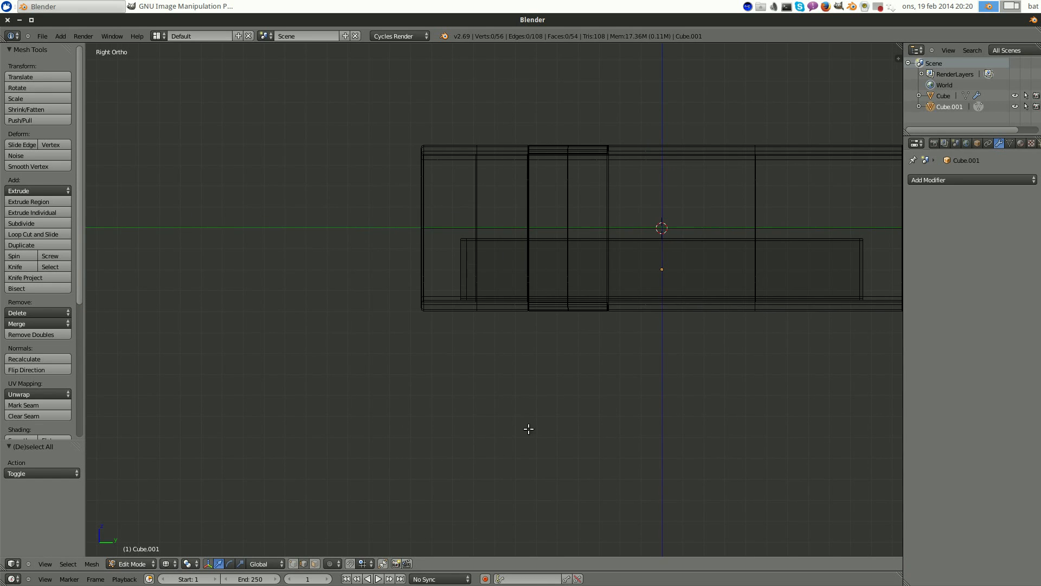
pyautogui.scroll(2, 572, 355)
pyautogui.keyDown('shift'); pyautogui.moveTo(637, 288); pyautogui.dragTo(596, 344, button='middle'); pyautogui.keyUp('shift')
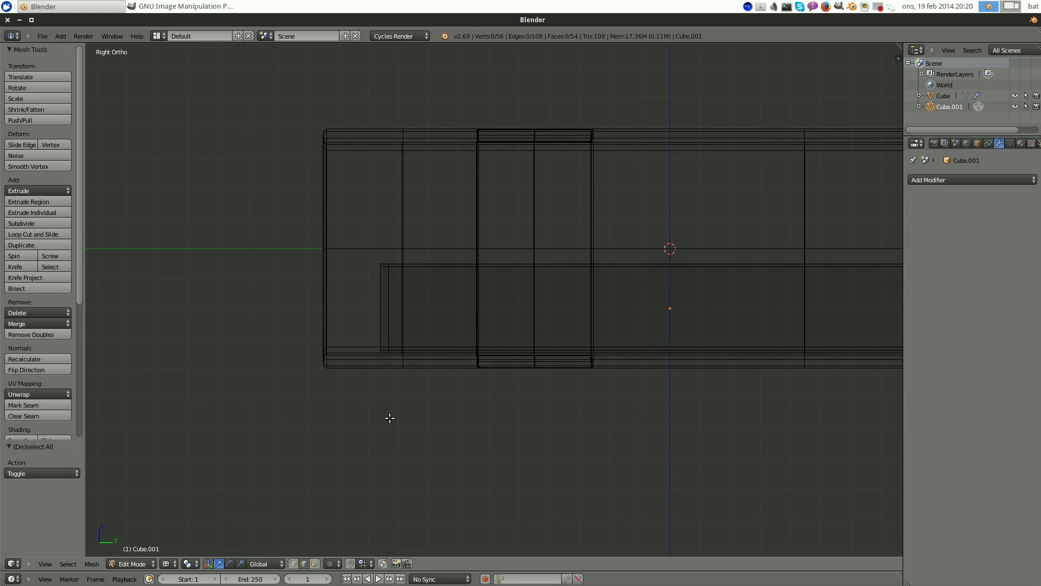
pyautogui.press('b')
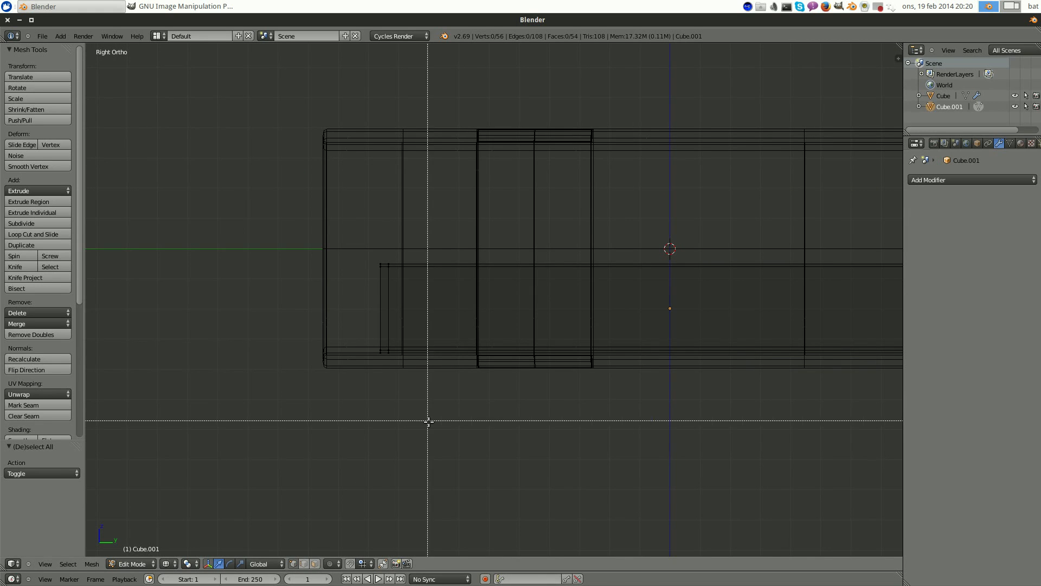
pyautogui.moveTo(442, 422); pyautogui.dragTo(366, 237)
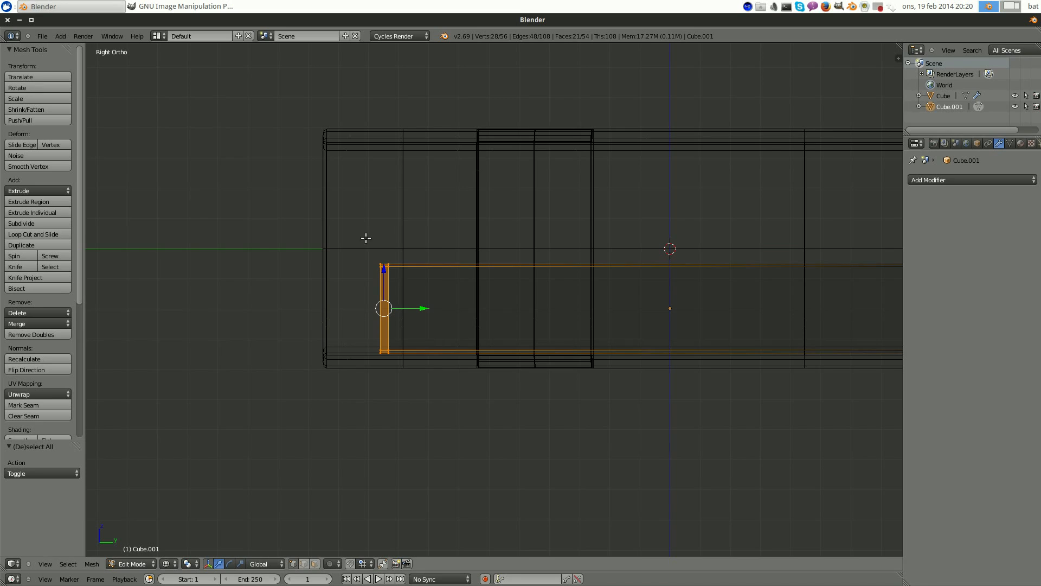
pyautogui.moveTo(422, 310); pyautogui.dragTo(370, 309)
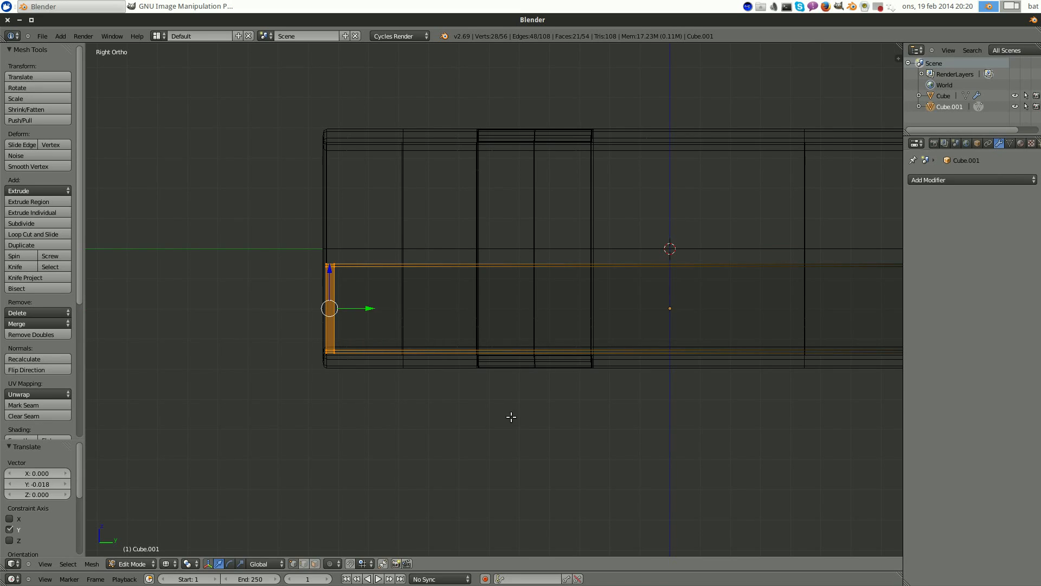
pyautogui.press('z')
pyautogui.press('z')
pyautogui.press('a')
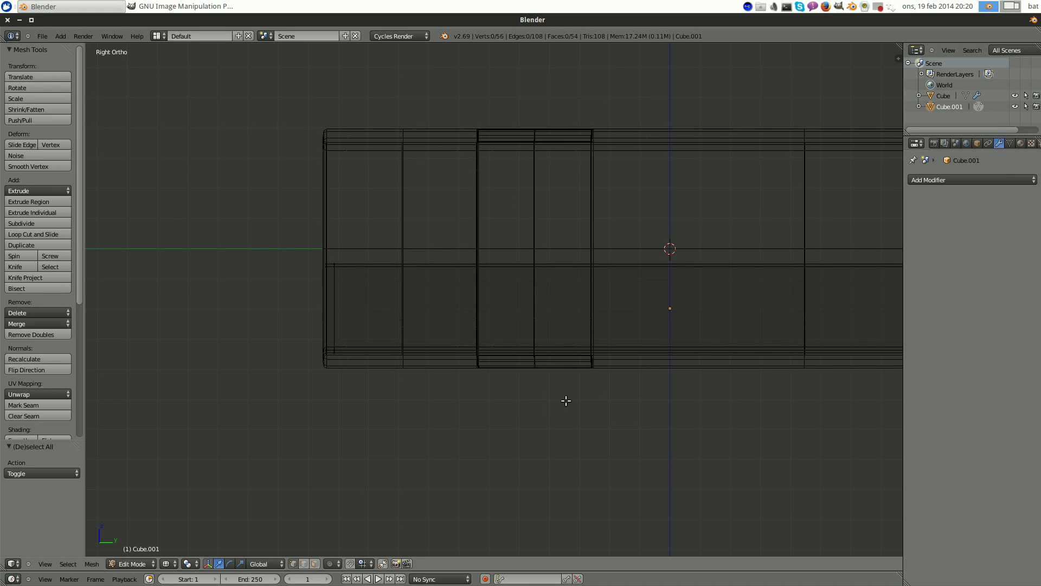
# - Move the inner block's back-end vertices about 0.018 along Y toward the connector's rear end and return to Object Mode
pyautogui.keyDown('ctrl'); pyautogui.scroll(-8, 390, 367); pyautogui.keyUp('ctrl')
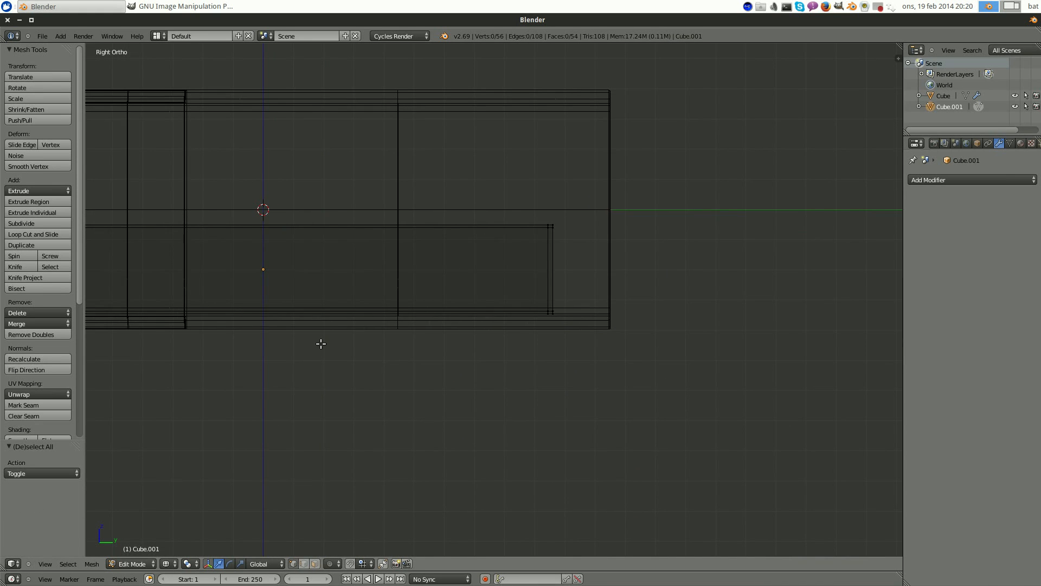
pyautogui.keyDown('shift'); pyautogui.scroll(2, 241, 349); pyautogui.keyUp('shift')
pyautogui.keyDown('ctrl'); pyautogui.scroll(-4, 493, 396); pyautogui.keyUp('ctrl')
pyautogui.press('b')
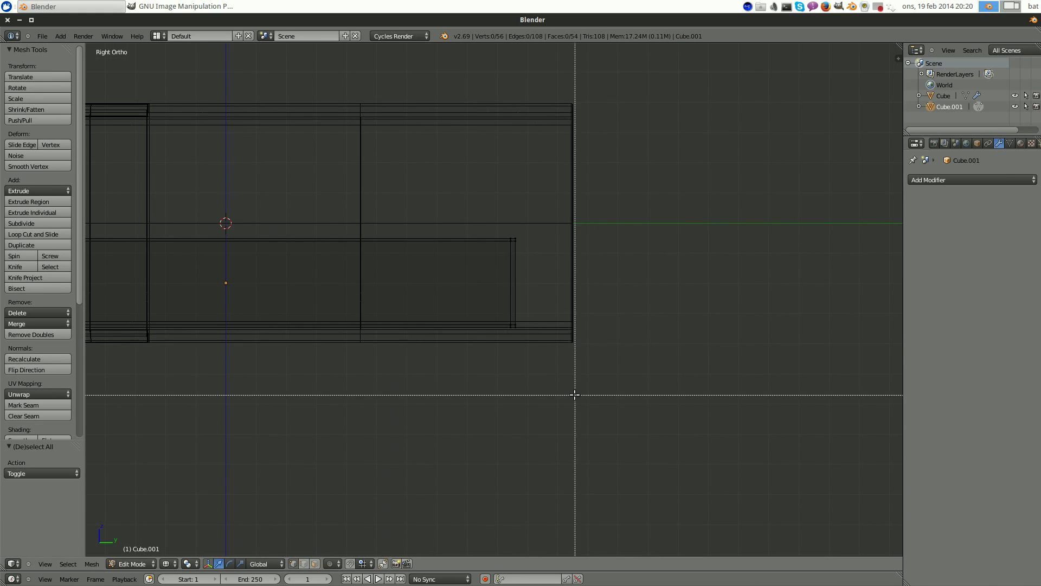
pyautogui.moveTo(575, 395); pyautogui.dragTo(477, 202)
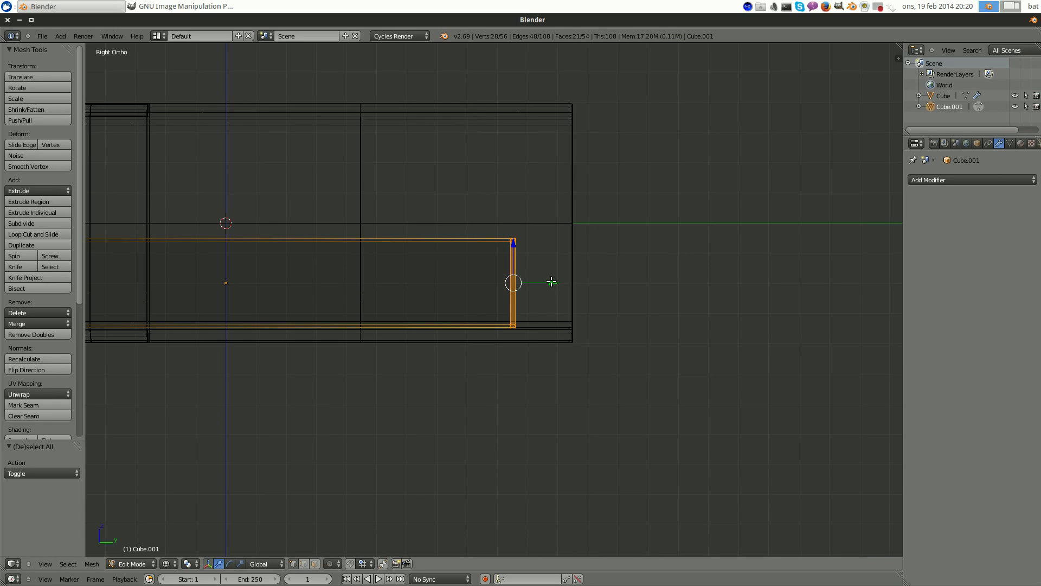
pyautogui.moveTo(551, 282); pyautogui.dragTo(607, 287)
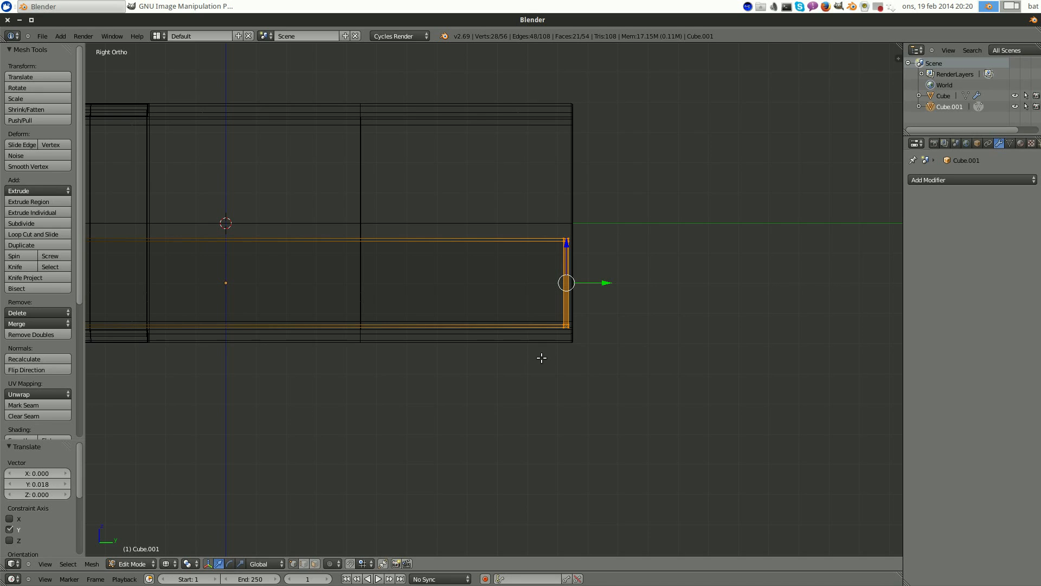
pyautogui.press('Tab')
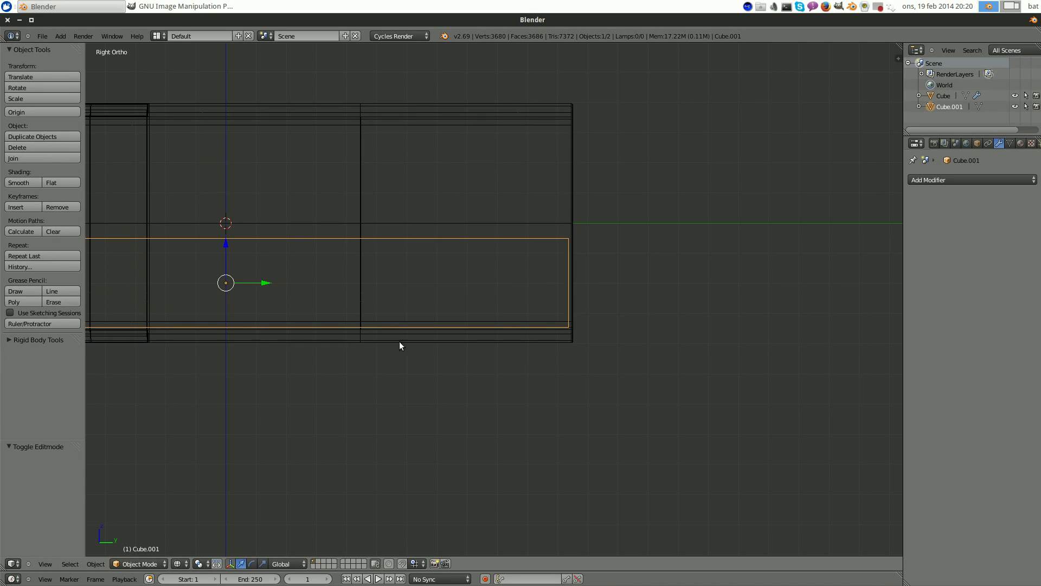
# - Deselect everything and examine in solid shading how the lengthened block fits inside the connector
pyautogui.moveTo(400, 340); pyautogui.dragTo(339, 310, button='middle')
pyautogui.press('z')
pyautogui.scroll(-5, 446, 338)
pyautogui.press('a')
pyautogui.scroll(3, 227, 346)
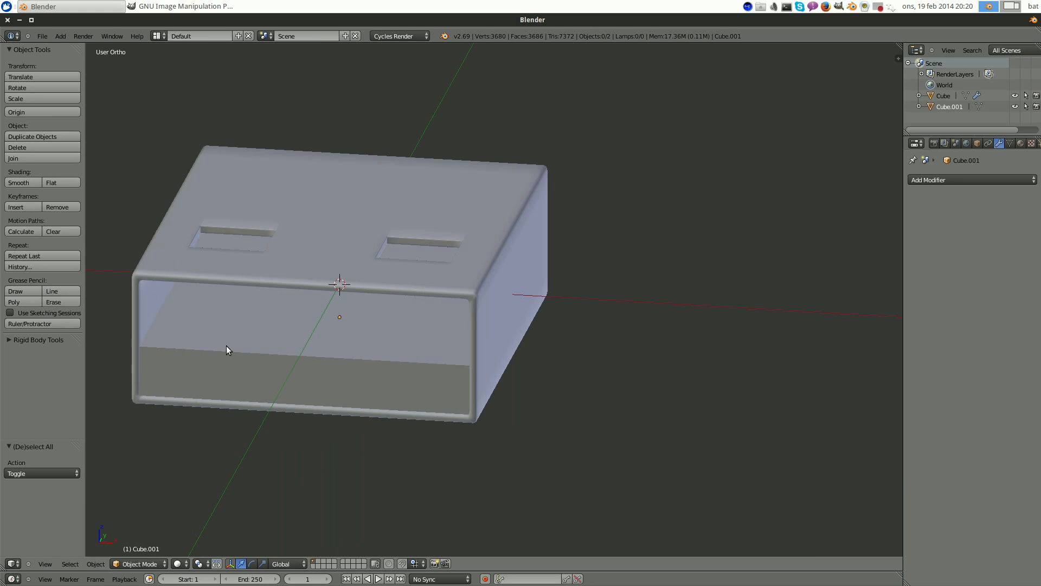
pyautogui.moveTo(226, 346); pyautogui.dragTo(242, 264, button='middle')
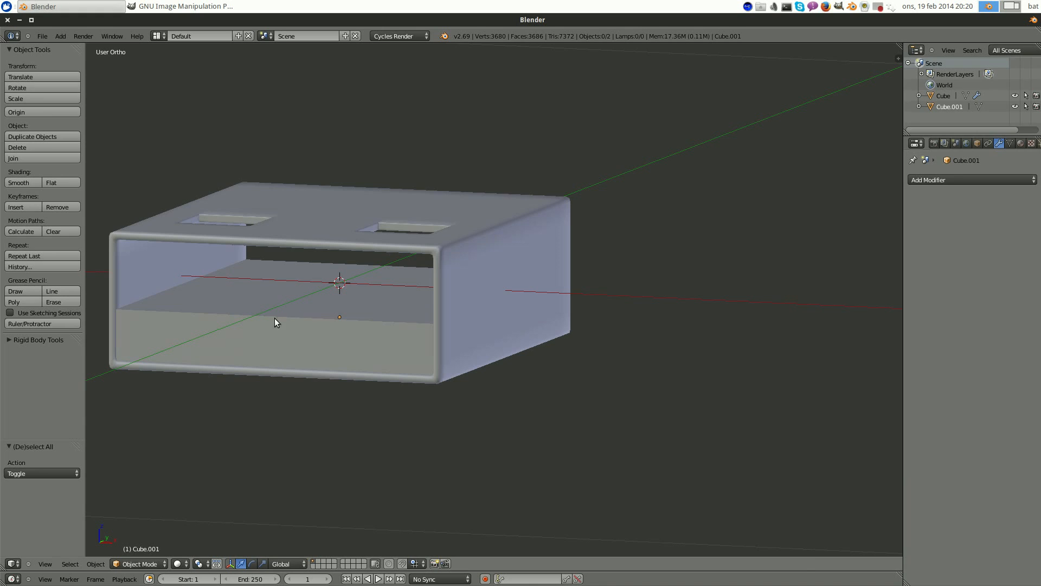
pyautogui.scroll(-4, 506, 268)
pyautogui.moveTo(506, 268); pyautogui.dragTo(471, 305, button='middle')
pyautogui.scroll(4, 449, 293)
pyautogui.scroll(-5, 391, 288)
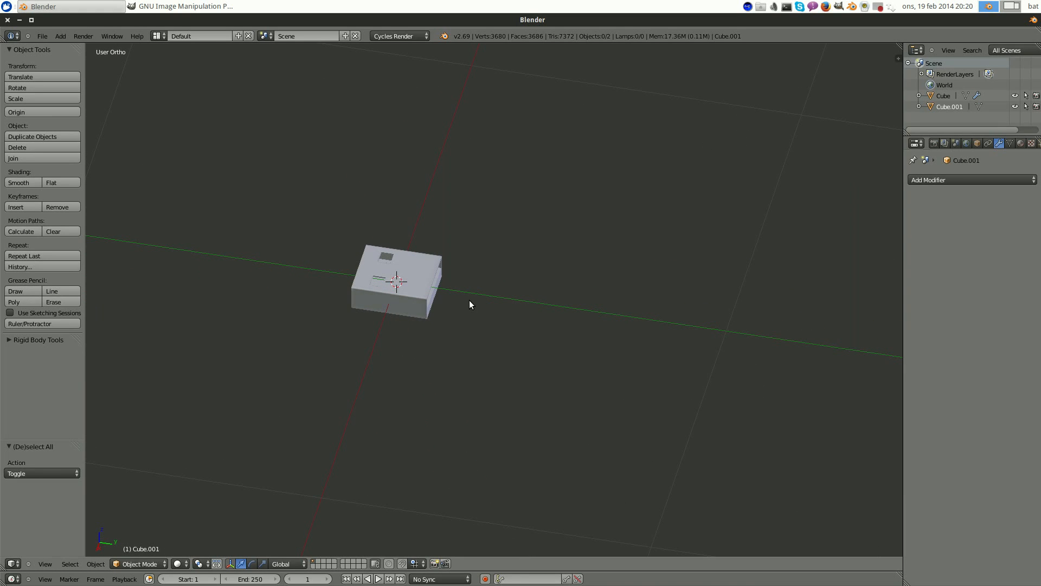
# - Add a cube in top view and move it about 1.061 along Y, behind the connector
pyautogui.press('KP_7')
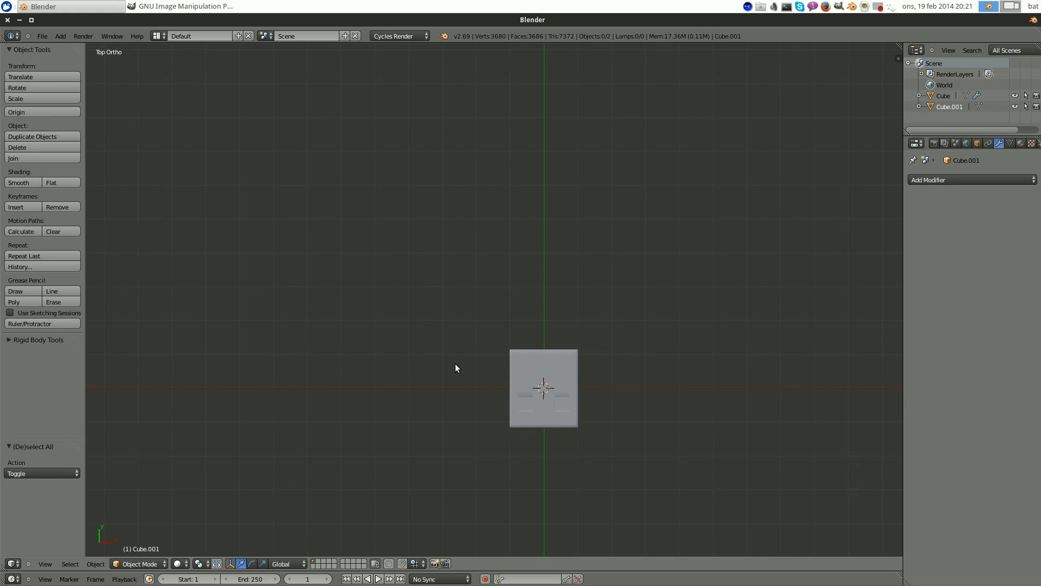
pyautogui.scroll(-4, 673, 346)
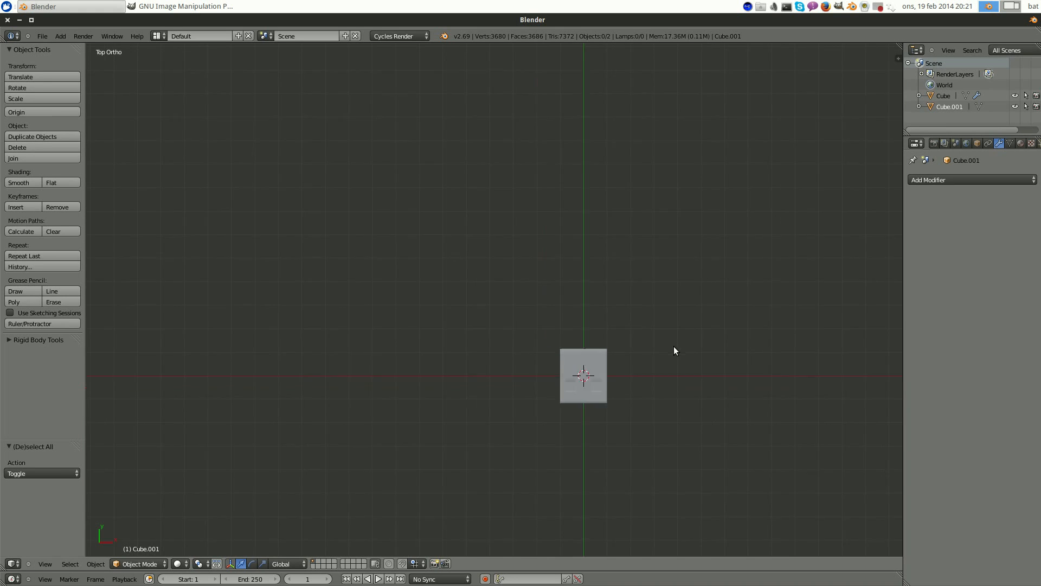
pyautogui.keyDown('shift'); pyautogui.moveTo(705, 342); pyautogui.dragTo(545, 251, button='middle'); pyautogui.keyUp('shift')
pyautogui.scroll(2, 491, 261)
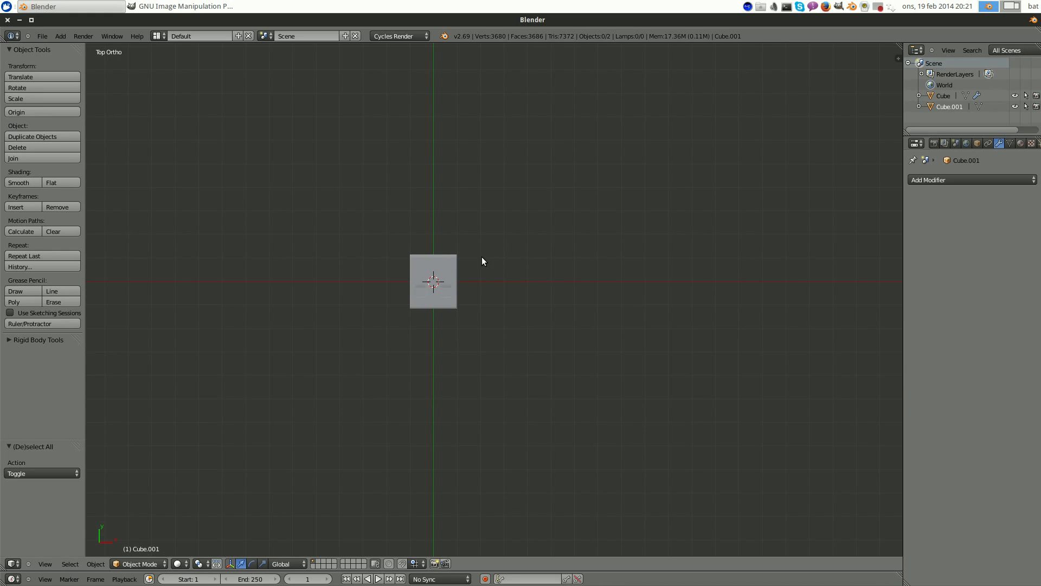
pyautogui.hotkey('shift', 'a')
pyautogui.moveTo(468, 259)
pyautogui.click(516, 267)
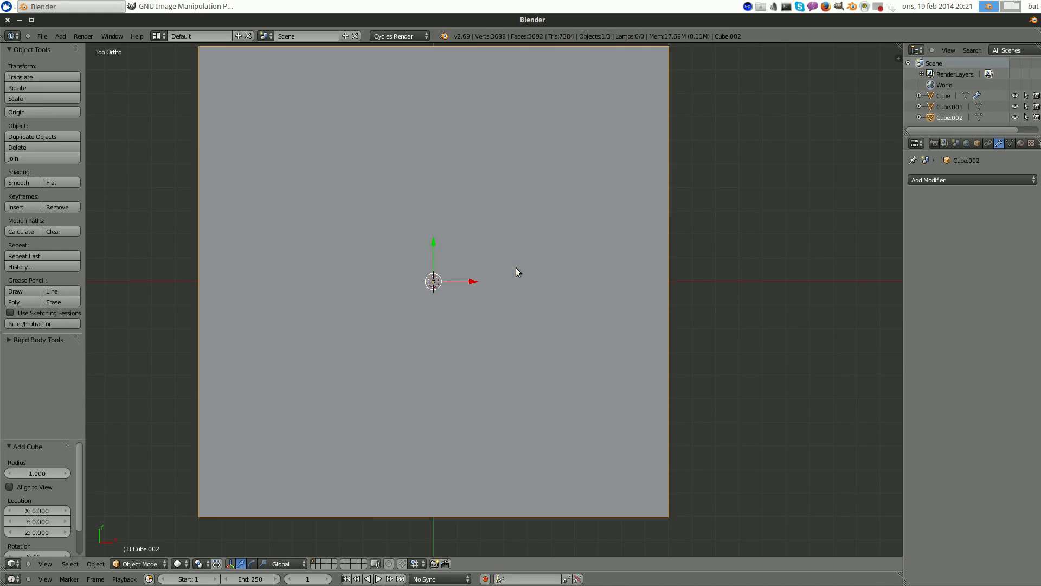
pyautogui.scroll(-4, 516, 268)
pyautogui.scroll(1, 516, 275)
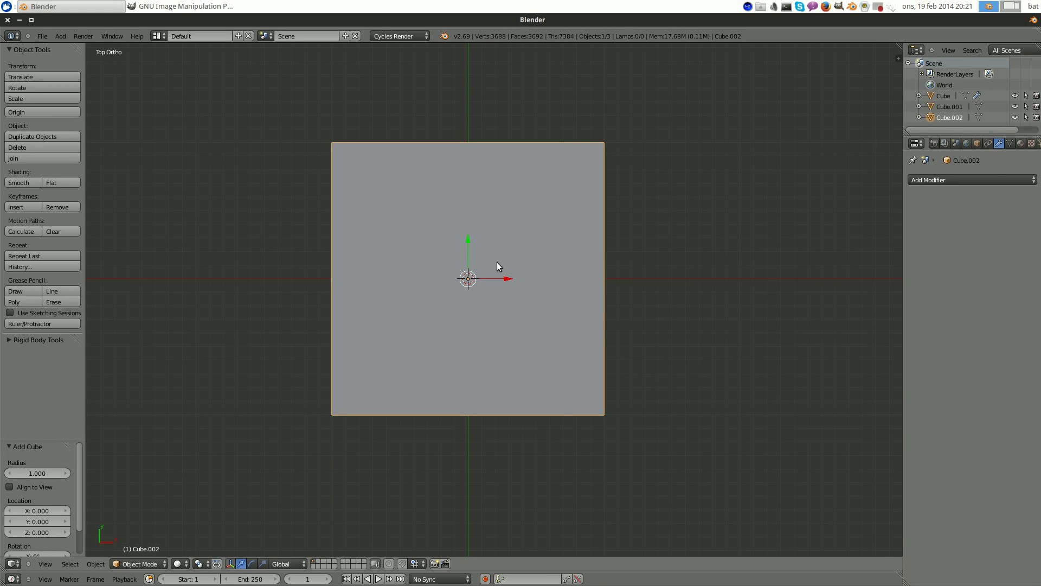
pyautogui.moveTo(470, 240); pyautogui.dragTo(463, 96)
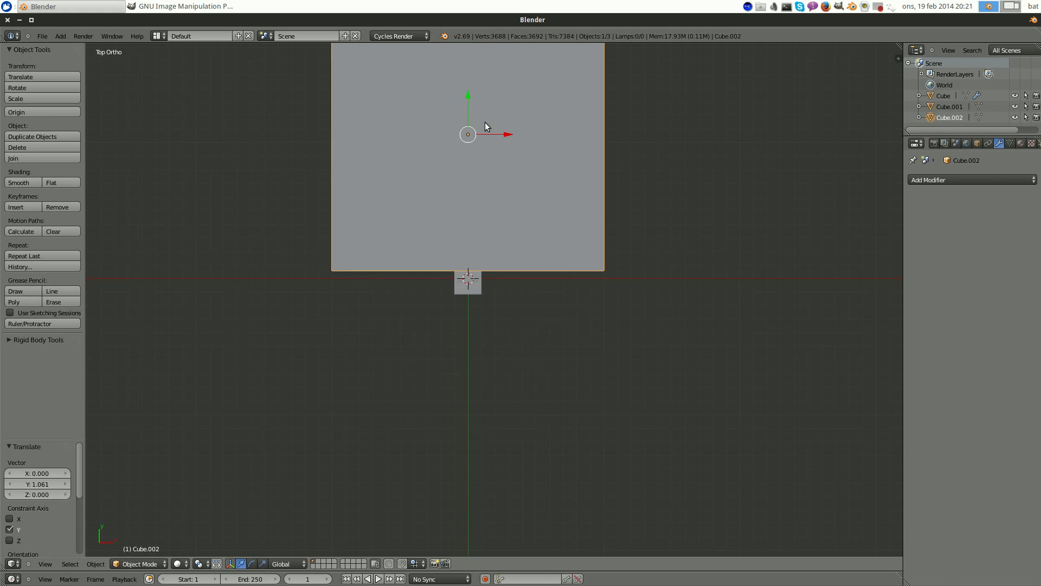
pyautogui.keyDown('shift'); pyautogui.moveTo(489, 132); pyautogui.dragTo(476, 229, button='middle'); pyautogui.keyUp('shift')
# - Scale the new cube's mesh down uniformly in Edit Mode, and in Object Mode move it about -0.802 along Y toward the connector
pyautogui.press('Tab')
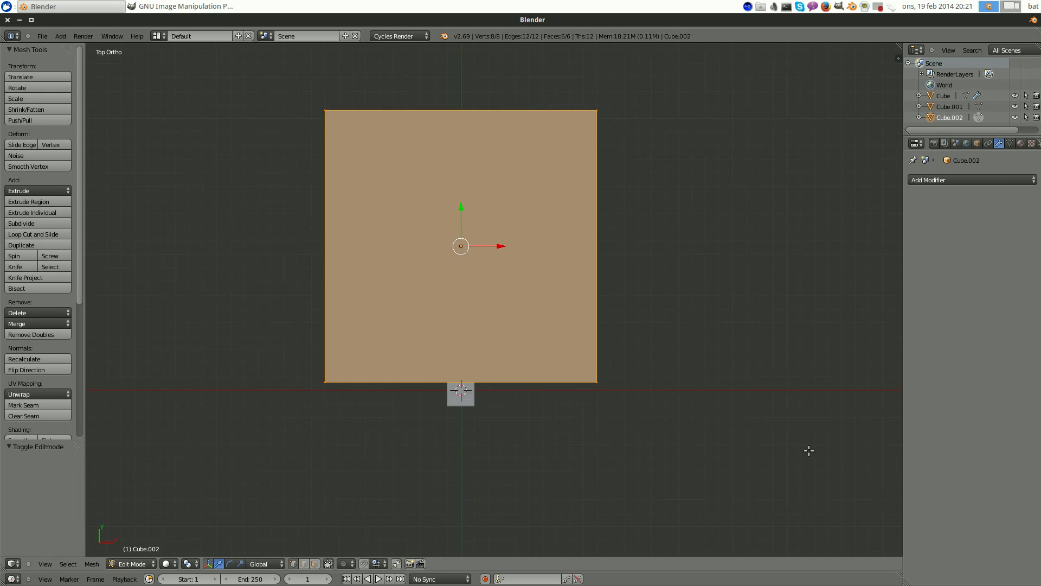
pyautogui.press('s')
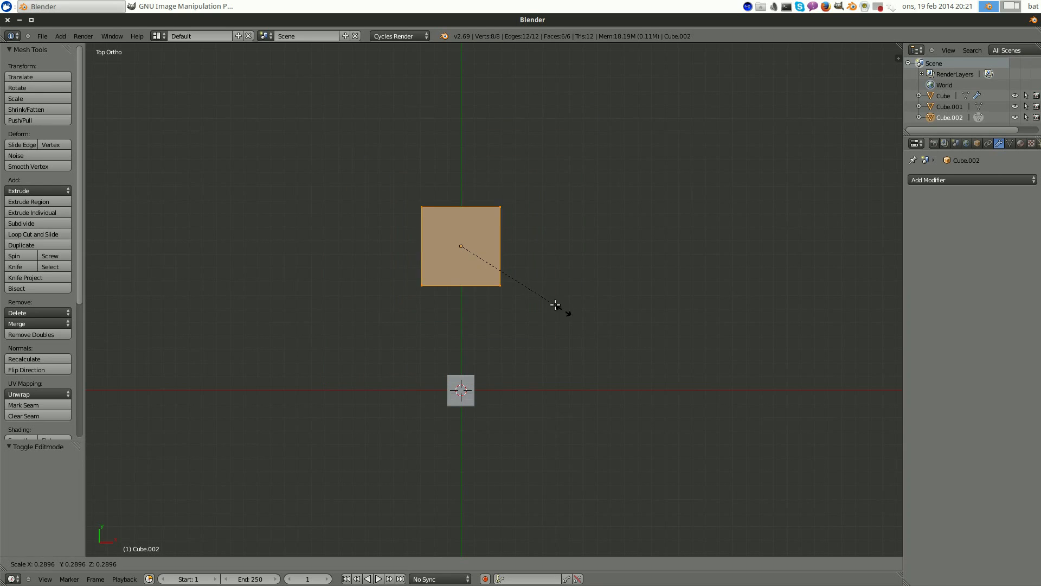
pyautogui.click(525, 279)
pyautogui.press('Tab')
pyautogui.moveTo(466, 206); pyautogui.dragTo(484, 314)
# - In Edit Mode, flatten the cube by scaling it to about 0.444 along Z, and return to Object Mode
pyautogui.moveTo(616, 325); pyautogui.dragTo(564, 232, button='middle')
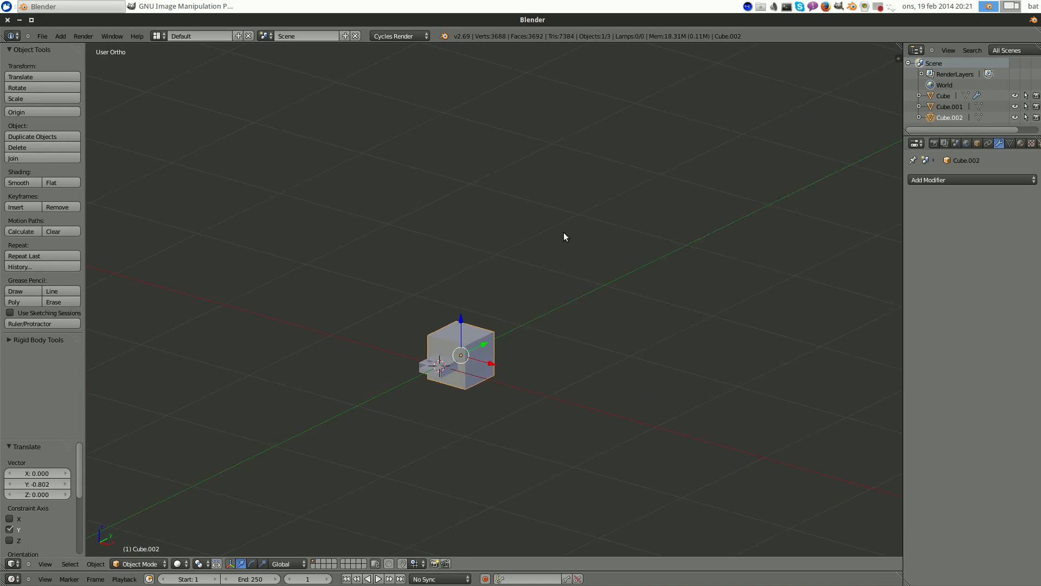
pyautogui.scroll(3, 469, 355)
pyautogui.moveTo(469, 355); pyautogui.dragTo(589, 342, button='middle')
pyautogui.press('Tab')
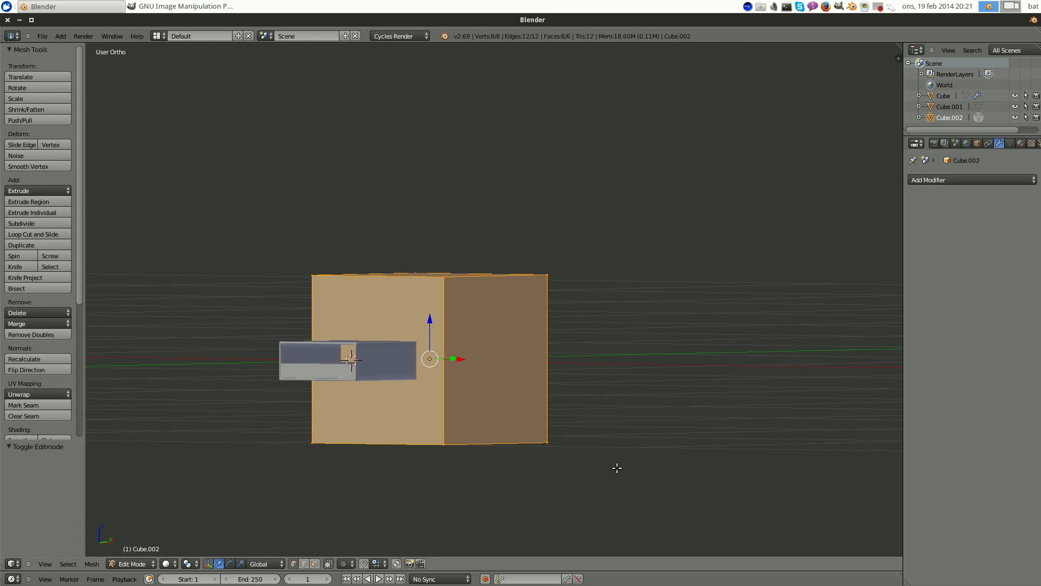
pyautogui.moveTo(598, 439); pyautogui.dragTo(597, 372, button='middle')
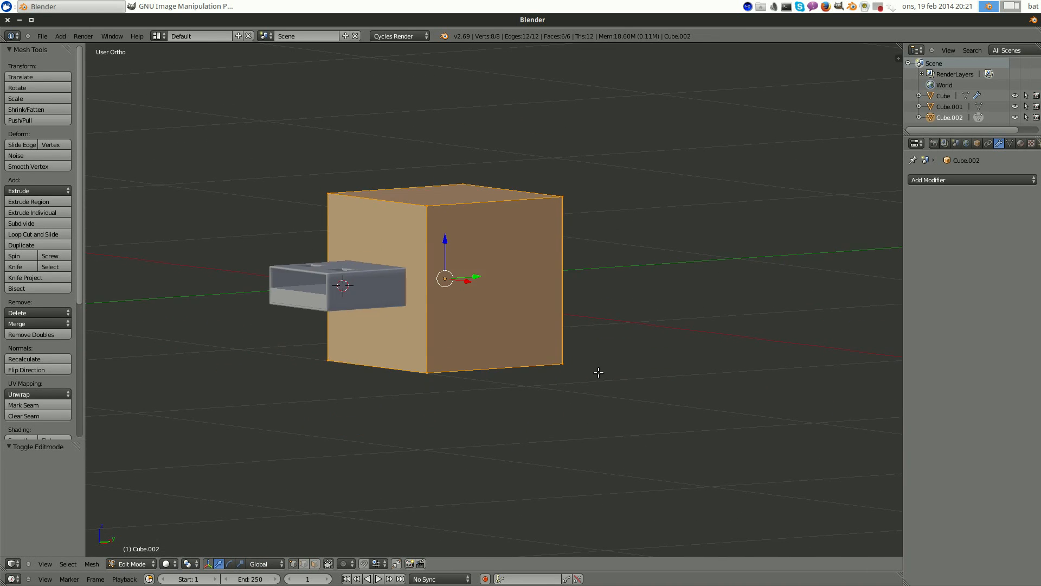
pyautogui.press('s')
pyautogui.press('z')
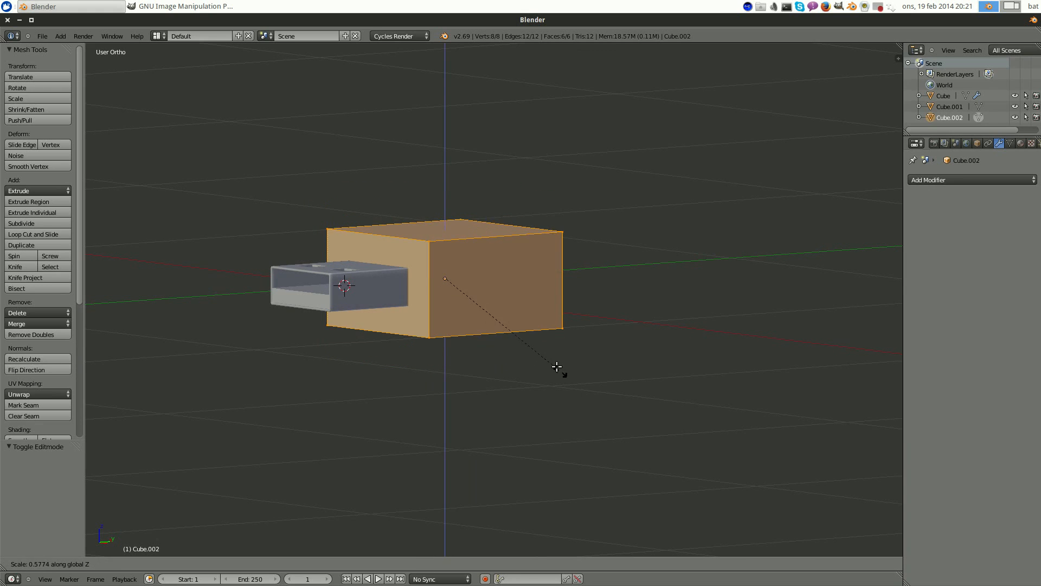
pyautogui.click(536, 328)
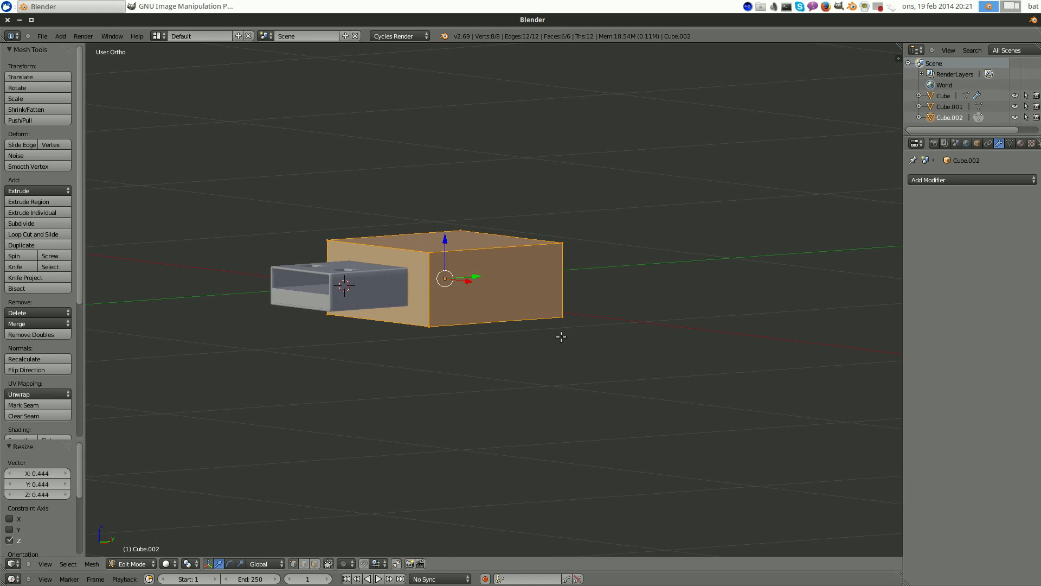
pyautogui.press('Tab')
# - Duplicate the flattened cube and move the copy along Y well past the connector's open front
pyautogui.moveTo(633, 304); pyautogui.dragTo(562, 289, button='middle')
pyautogui.hotkey('shift', 'd')
pyautogui.rightClick(581, 272)
pyautogui.press('g')
pyautogui.press('y')
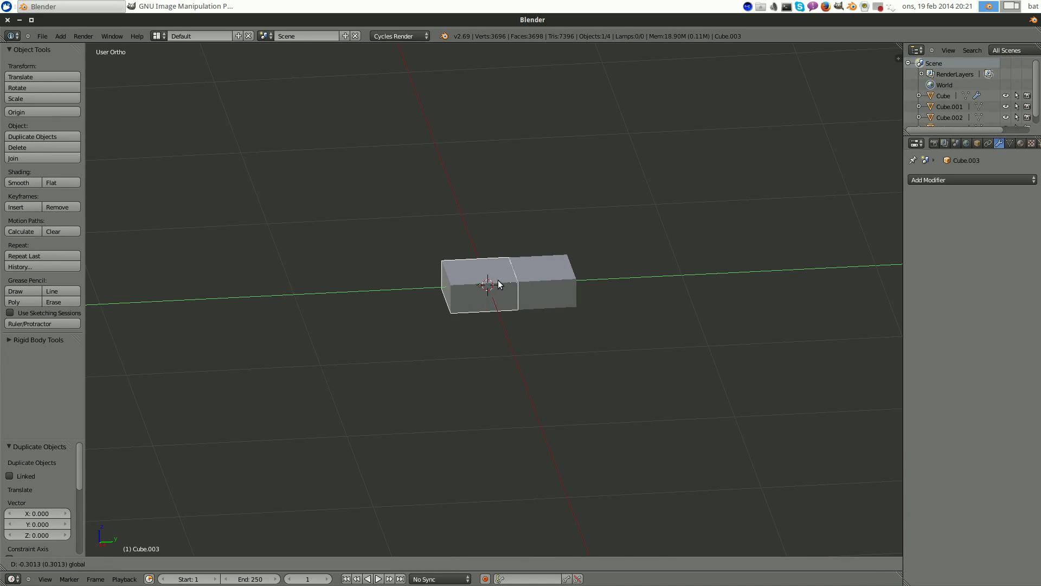
pyautogui.click(210, 310)
pyautogui.scroll(-3, 209, 310)
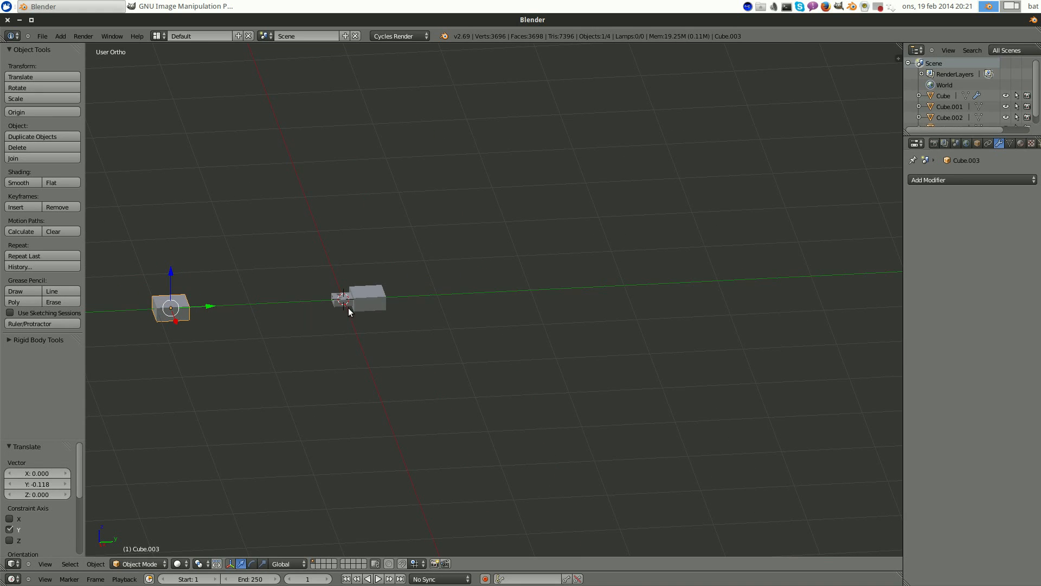
# - Select the original flattened cube, move it about 0.119 along Y away from the connector, and enter Edit Mode
pyautogui.scroll(4, 358, 305)
pyautogui.rightClick(385, 290)
pyautogui.scroll(4, 385, 290)
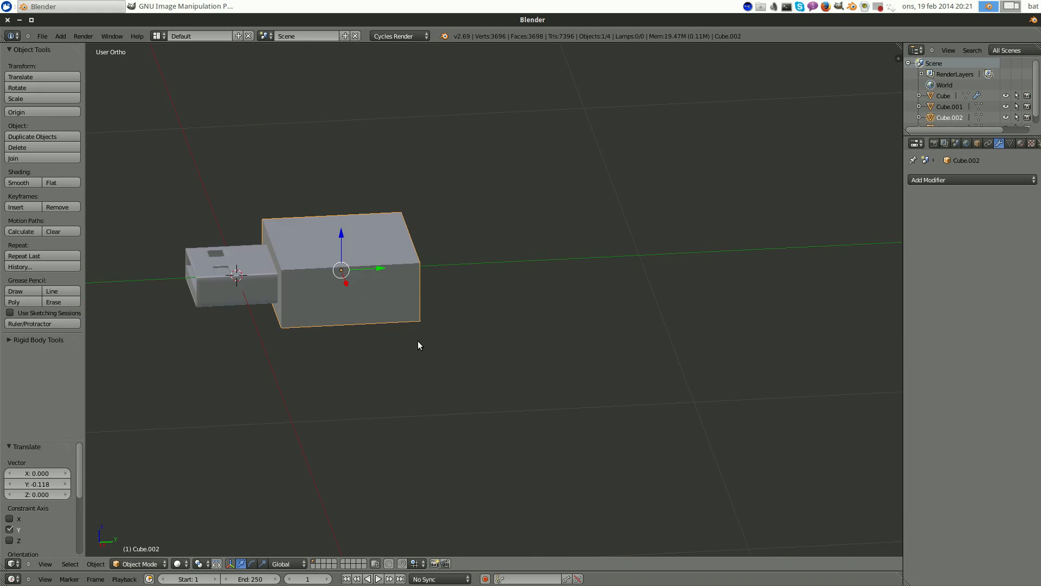
pyautogui.moveTo(377, 269); pyautogui.dragTo(429, 267)
pyautogui.moveTo(498, 303); pyautogui.dragTo(413, 266, button='middle')
pyautogui.scroll(5, 441, 328)
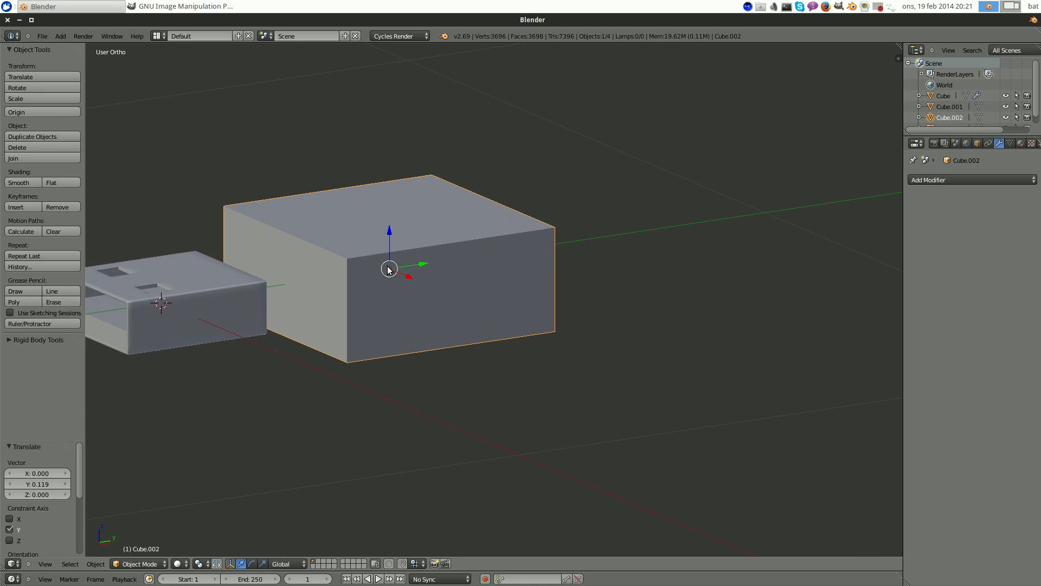
pyautogui.scroll(-3, 529, 325)
pyautogui.press('Tab')
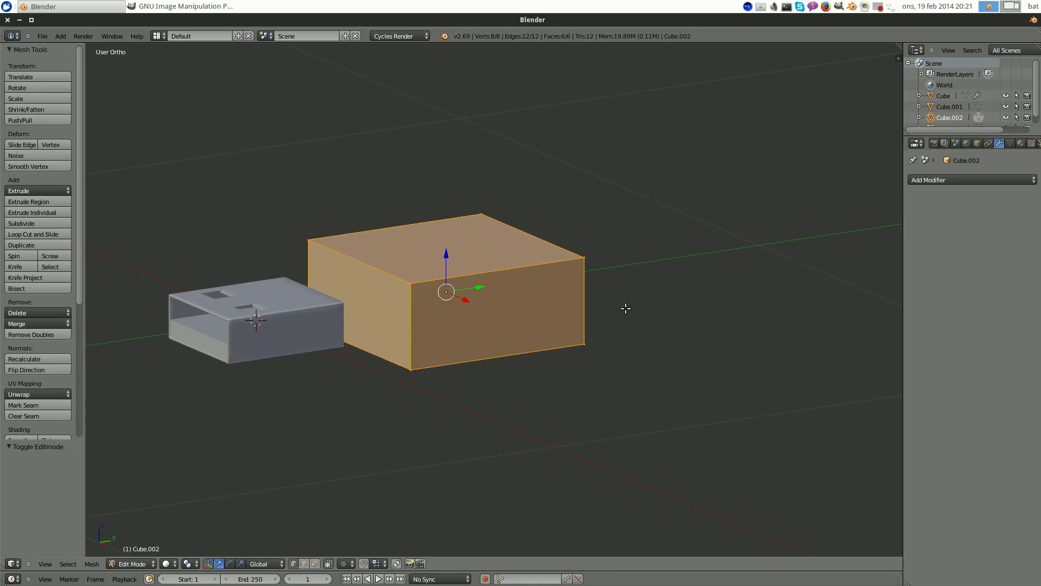
# - In face select mode, select the body block's far end face and move it 0.373 along Y to lengthen the body
pyautogui.click(314, 563)
pyautogui.moveTo(678, 450); pyautogui.dragTo(544, 355, button='middle')
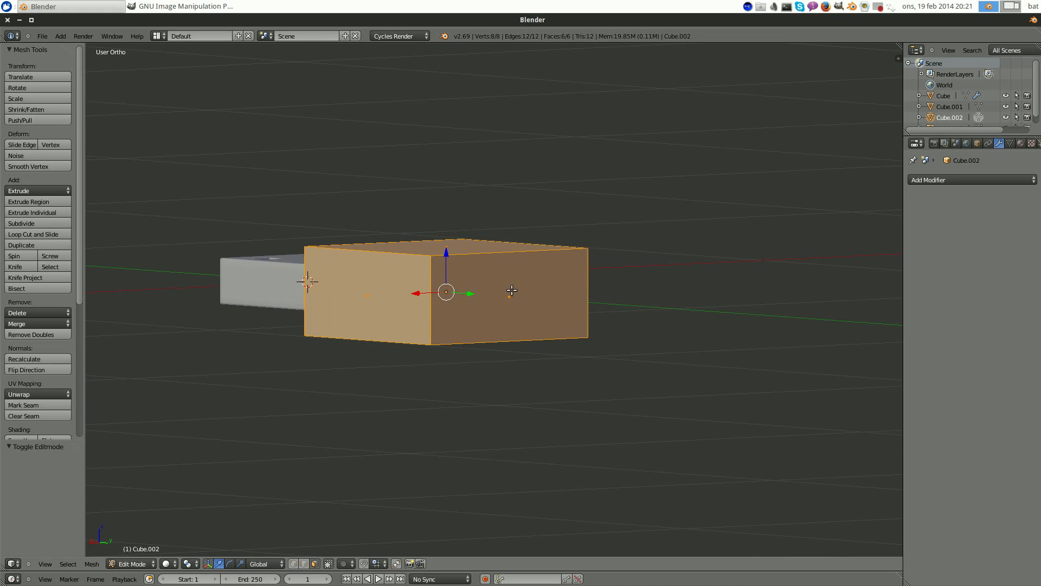
pyautogui.press('a')
pyautogui.scroll(-2, 512, 290)
pyautogui.moveTo(512, 290); pyautogui.dragTo(542, 302, button='middle')
pyautogui.moveTo(543, 302); pyautogui.dragTo(626, 320, button='right')
pyautogui.press('y')
pyautogui.moveTo(483, 323); pyautogui.dragTo(651, 319, button='middle')
pyautogui.scroll(2, 651, 320)
pyautogui.keyDown('shift'); pyautogui.moveTo(794, 387); pyautogui.dragTo(752, 324, button='middle'); pyautogui.keyUp('shift')
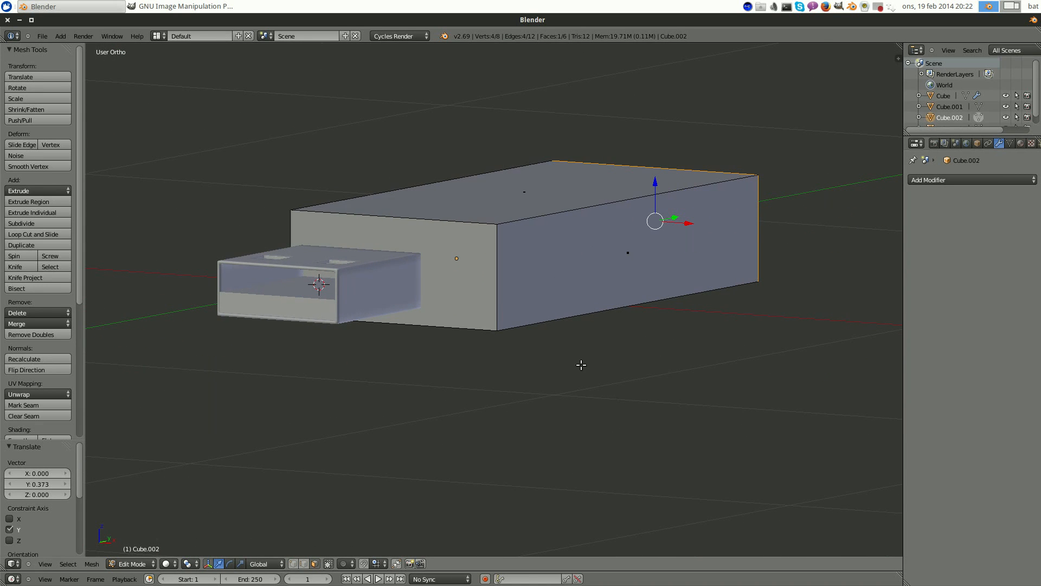
# - Inset the body's connector-side end face with a thickness of about 0.0255
pyautogui.rightClick(455, 263)
pyautogui.scroll(2, 511, 271)
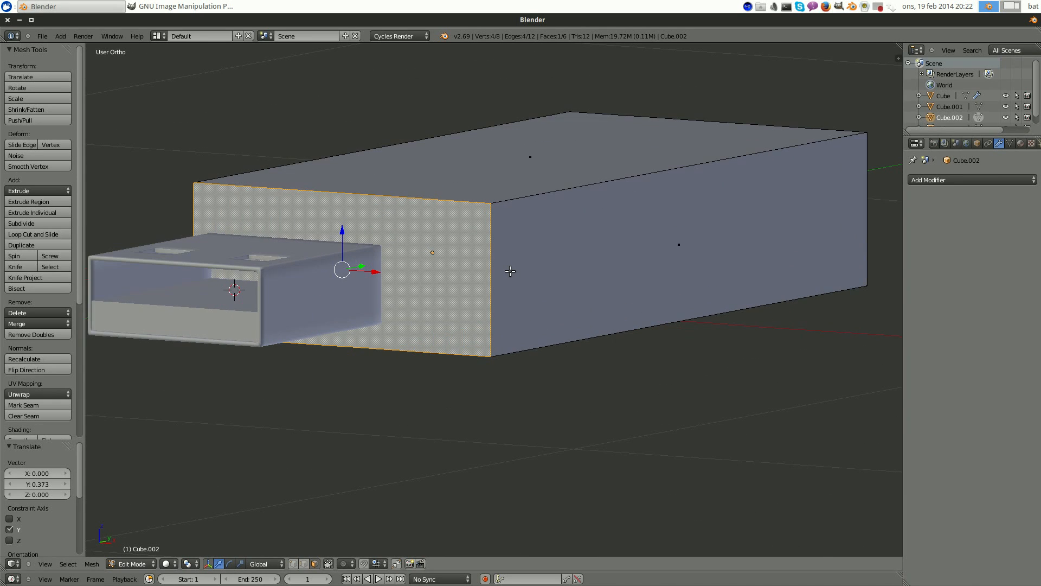
pyautogui.press('w')
pyautogui.click(508, 270)
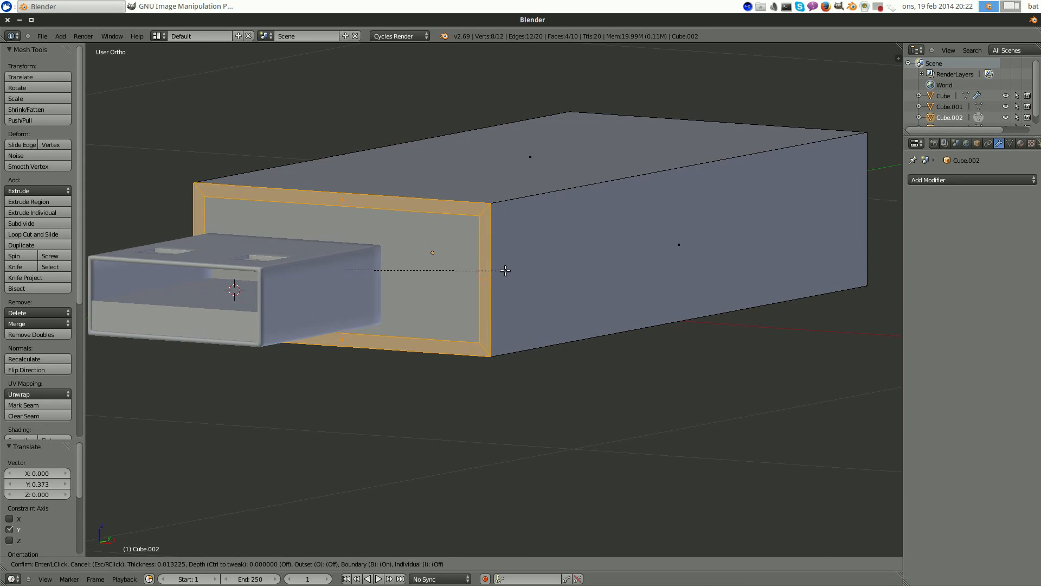
pyautogui.click(485, 273)
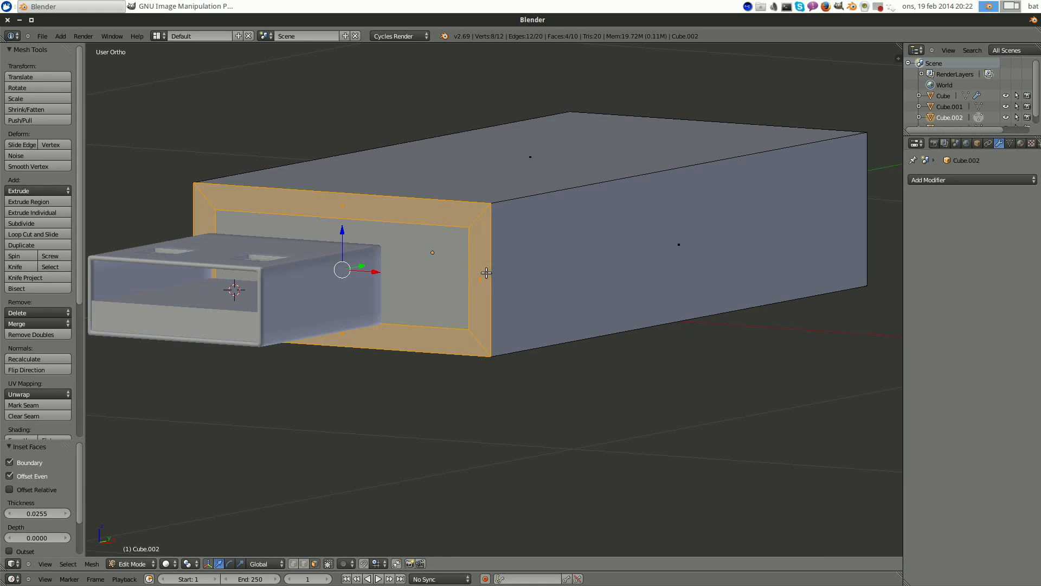
# - Extrude the inner inset face about -0.124 along Y so it overlaps the rear of the connector
pyautogui.moveTo(486, 273); pyautogui.dragTo(458, 262, button='middle')
pyautogui.rightClick(450, 252)
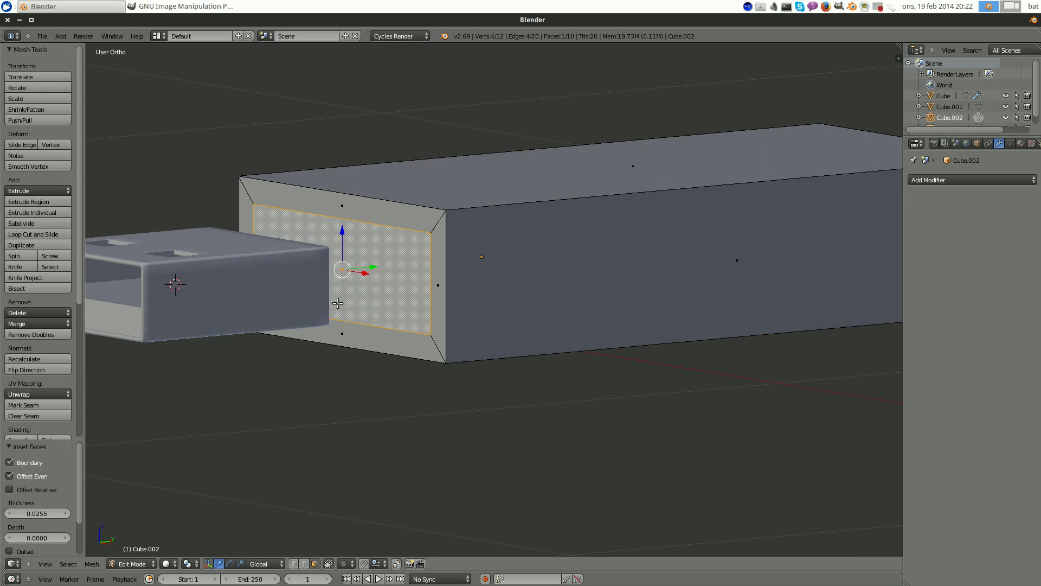
pyautogui.moveTo(371, 260); pyautogui.dragTo(482, 283, button='middle')
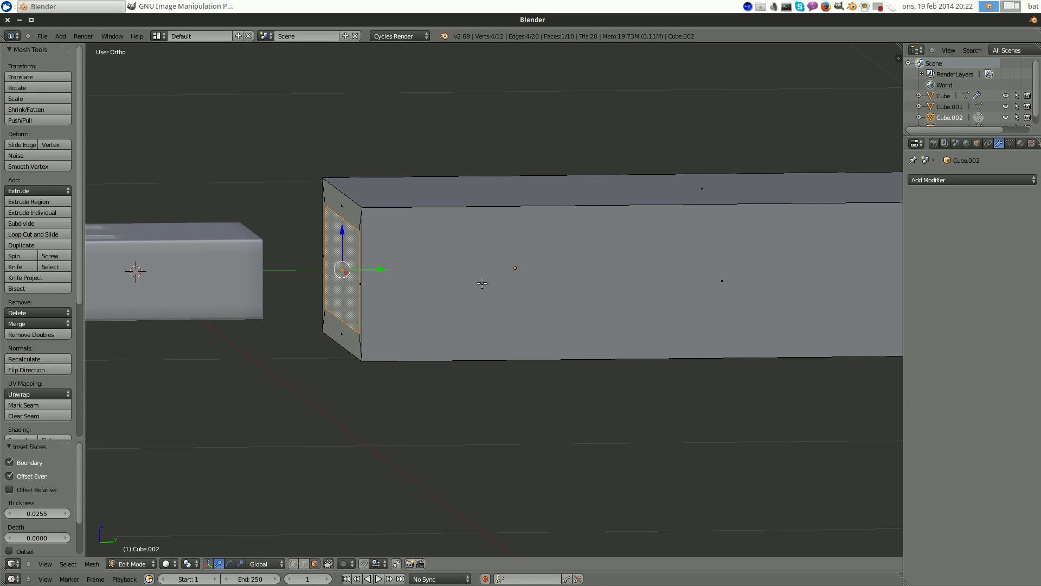
pyautogui.press('KP_3')
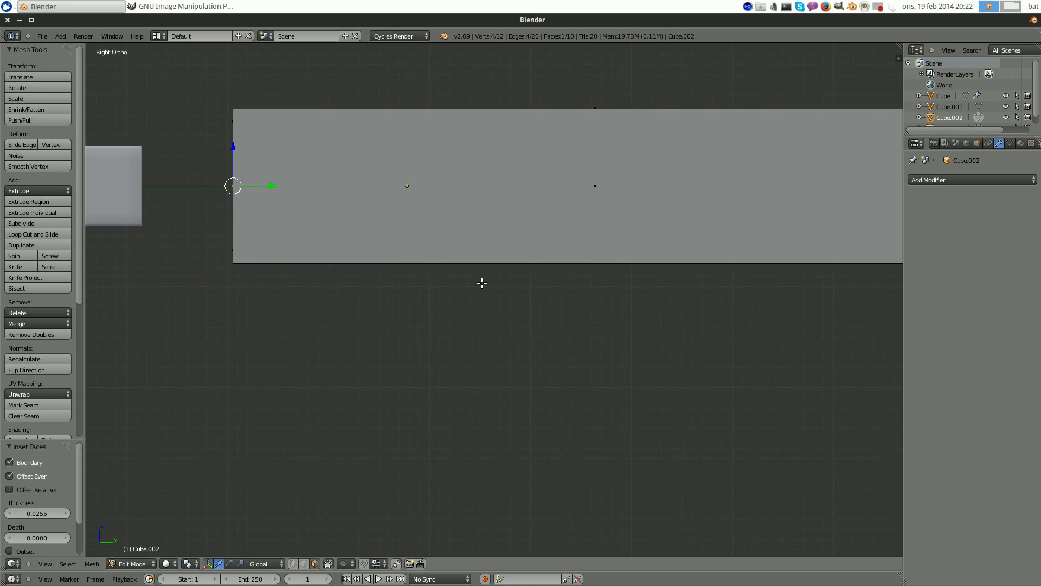
pyautogui.keyDown('shift'); pyautogui.moveTo(322, 192); pyautogui.dragTo(628, 230, button='middle'); pyautogui.keyUp('shift')
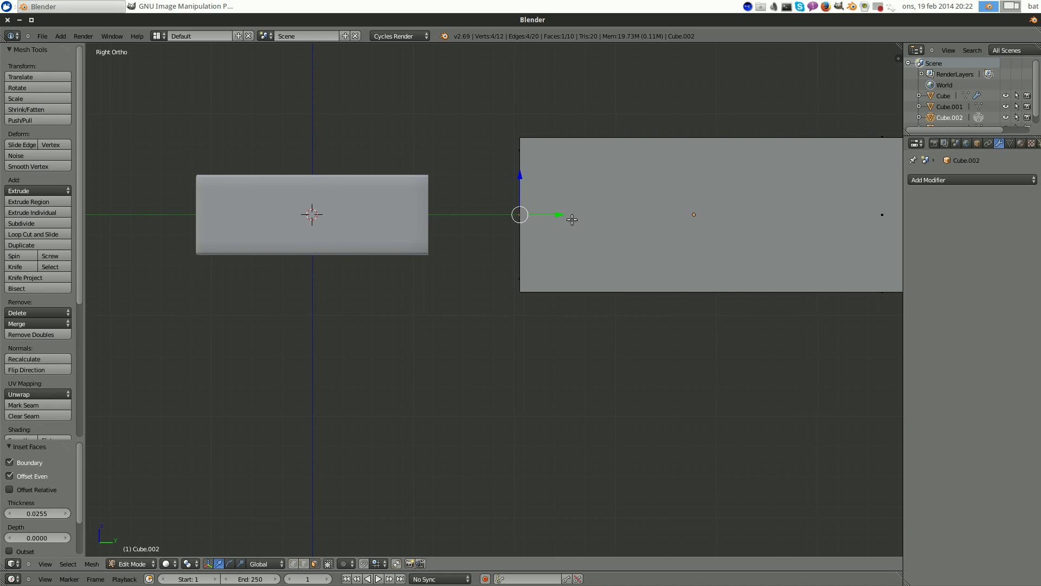
pyautogui.press('e')
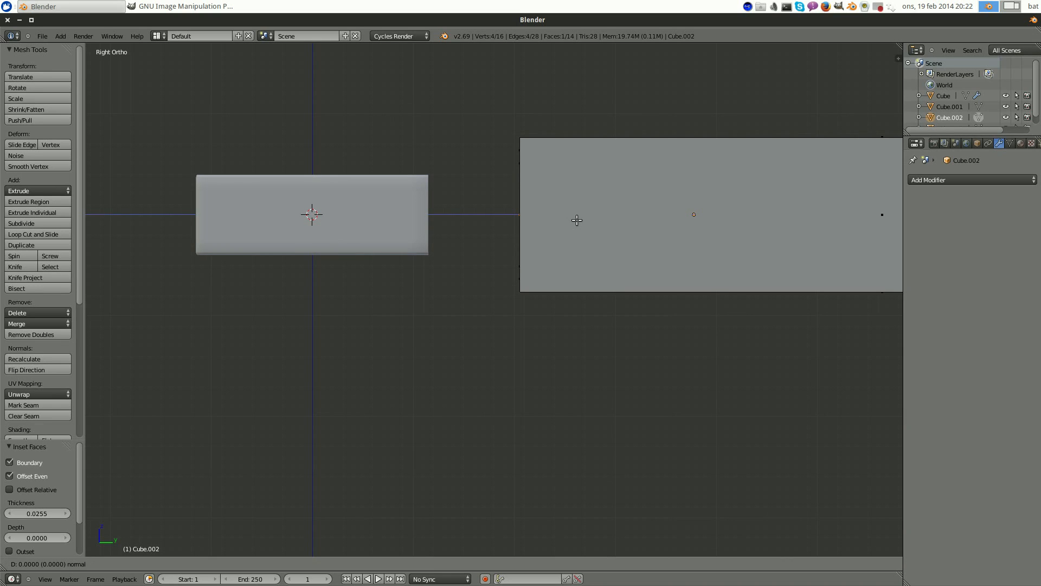
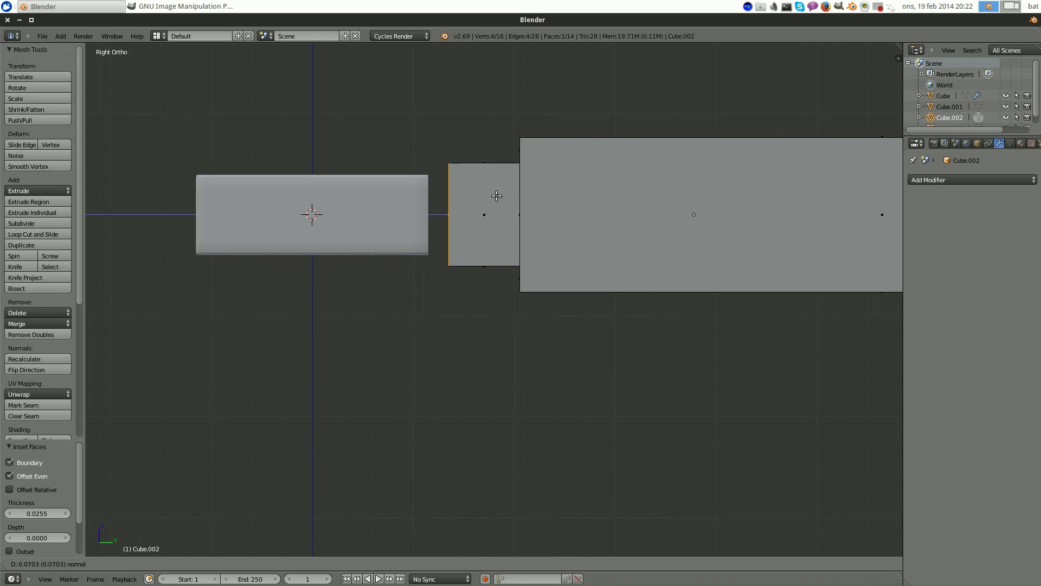
pyautogui.press('y')
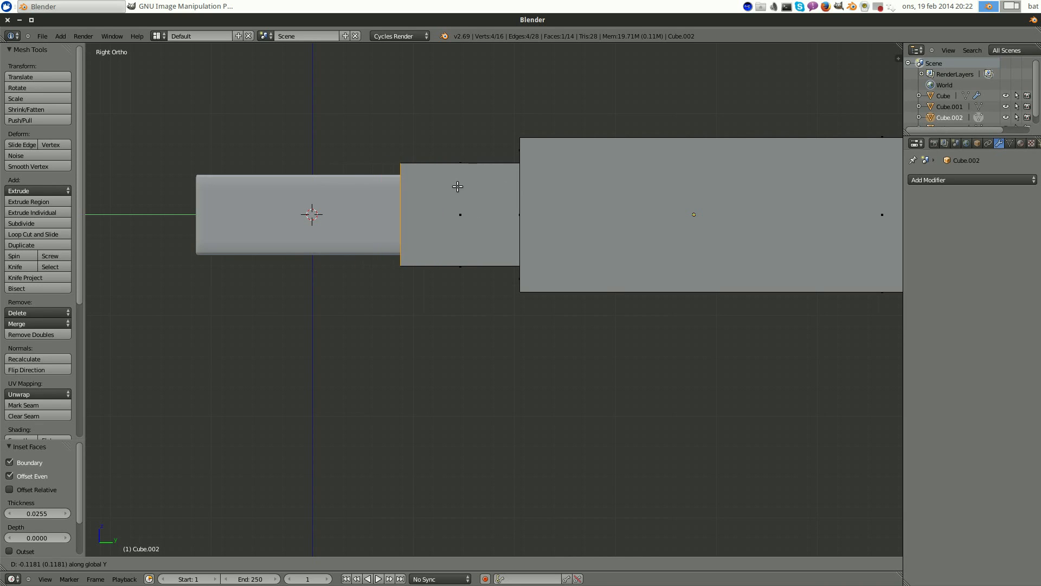
pyautogui.click(453, 188)
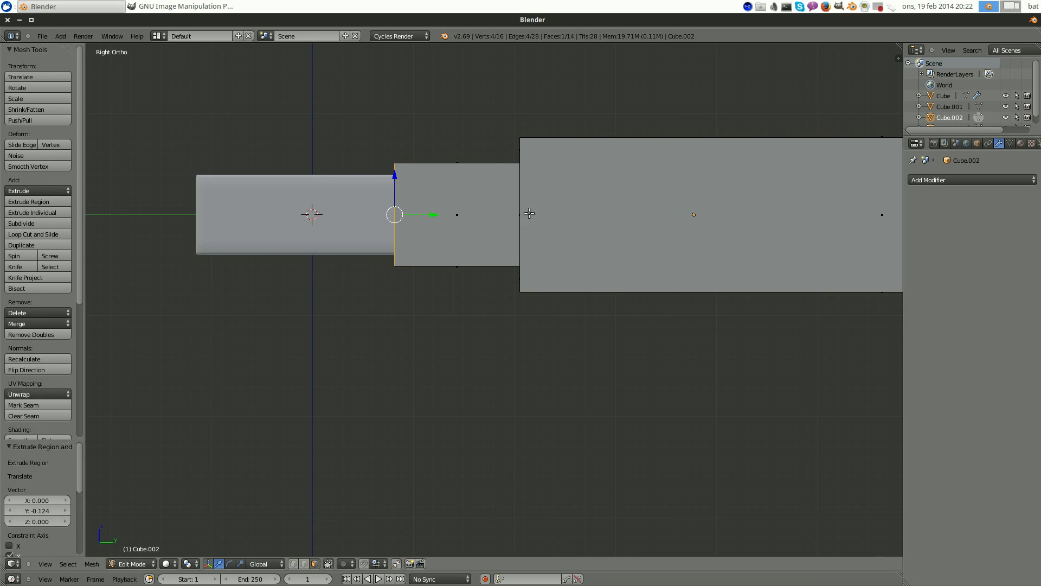
# - Inset the extruded neck's front face with a thickness of about 0.0104
pyautogui.moveTo(530, 213); pyautogui.dragTo(582, 231, button='middle')
pyautogui.scroll(-5, 531, 233)
pyautogui.scroll(6, 500, 222)
pyautogui.moveTo(499, 222); pyautogui.dragTo(618, 262, button='middle')
pyautogui.scroll(3, 595, 259)
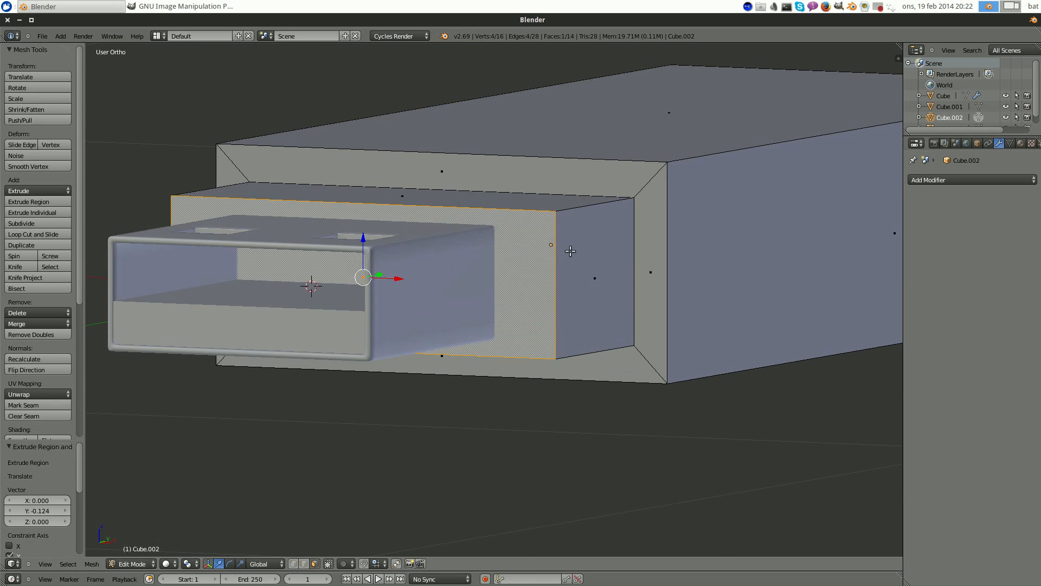
pyautogui.press('w')
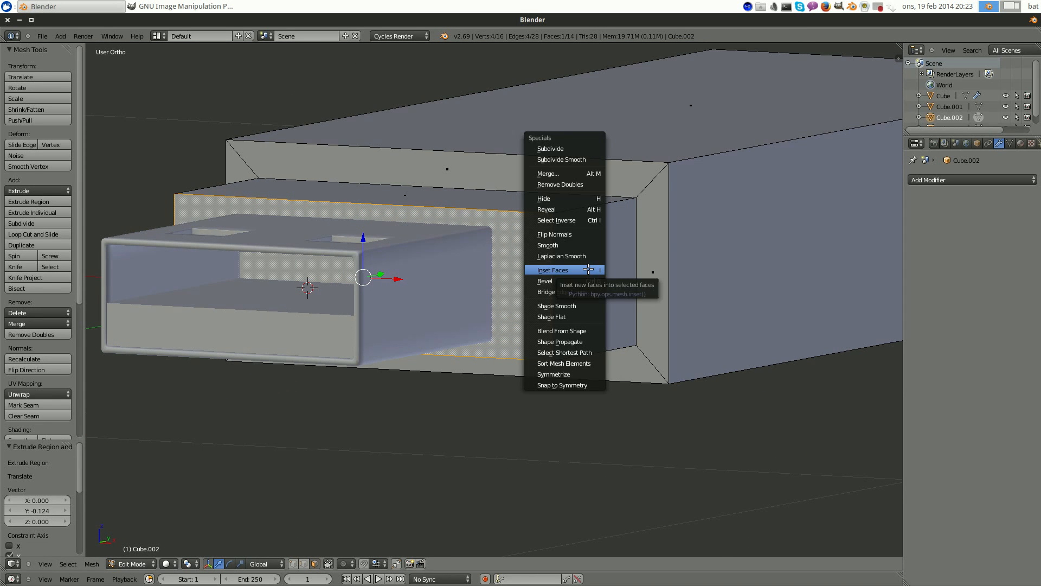
pyautogui.click(587, 269)
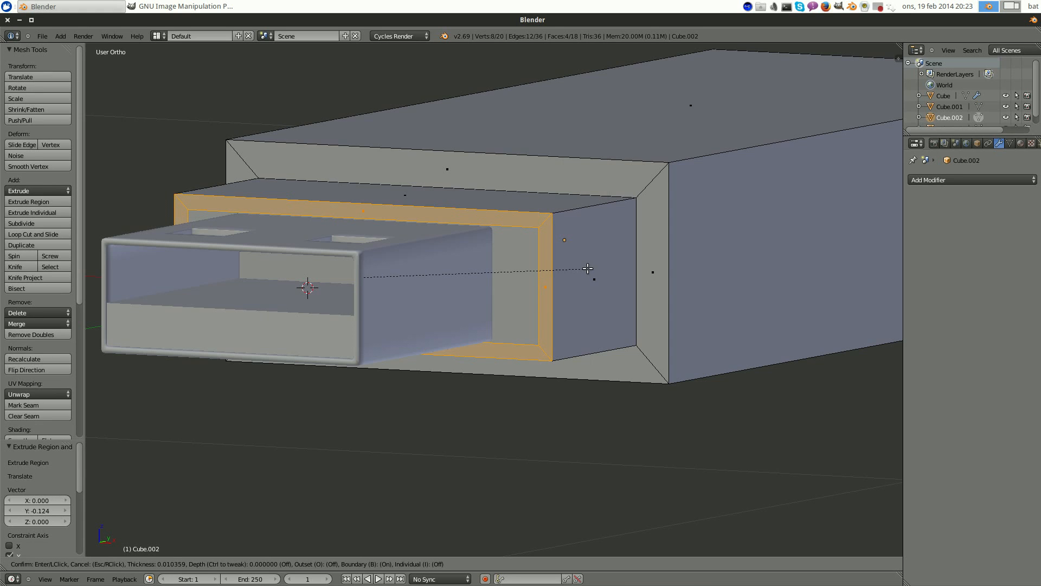
pyautogui.click(588, 268)
# - In edge select mode, move the new inset's upper edge about -0.0007 and its lower edge about 0.0004 along Z toward the connector
pyautogui.moveTo(588, 268); pyautogui.dragTo(603, 272, button='middle')
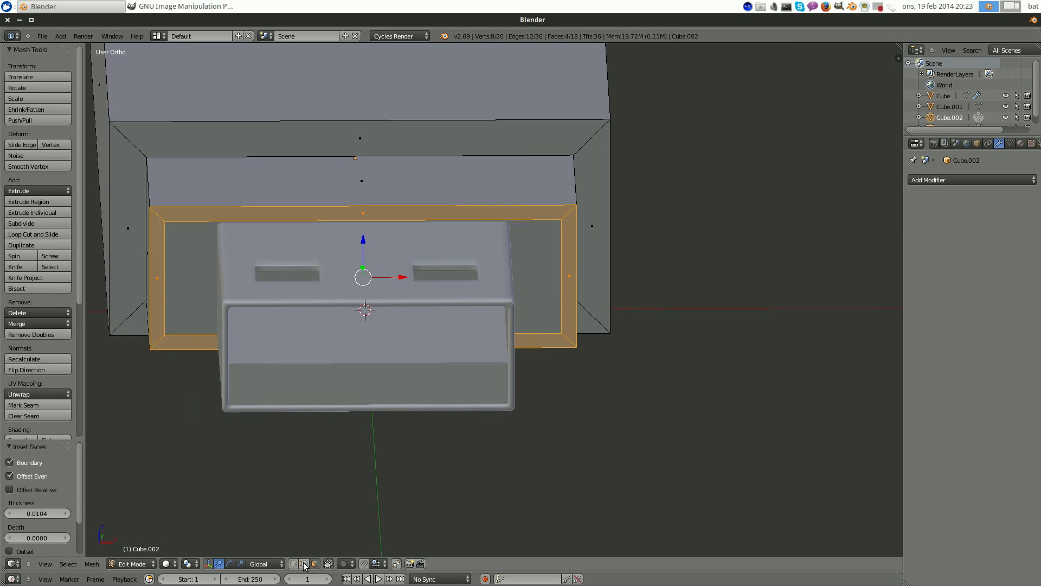
pyautogui.moveTo(606, 384); pyautogui.dragTo(501, 342, button='middle')
pyautogui.scroll(9, 494, 259)
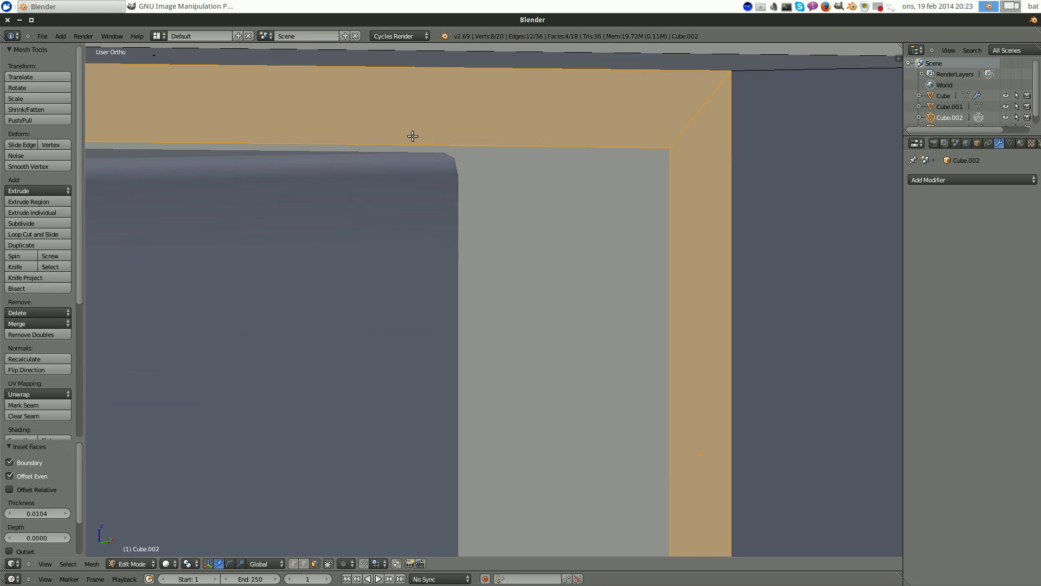
pyautogui.click(304, 564)
pyautogui.rightClick(435, 145)
pyautogui.scroll(-4, 498, 157)
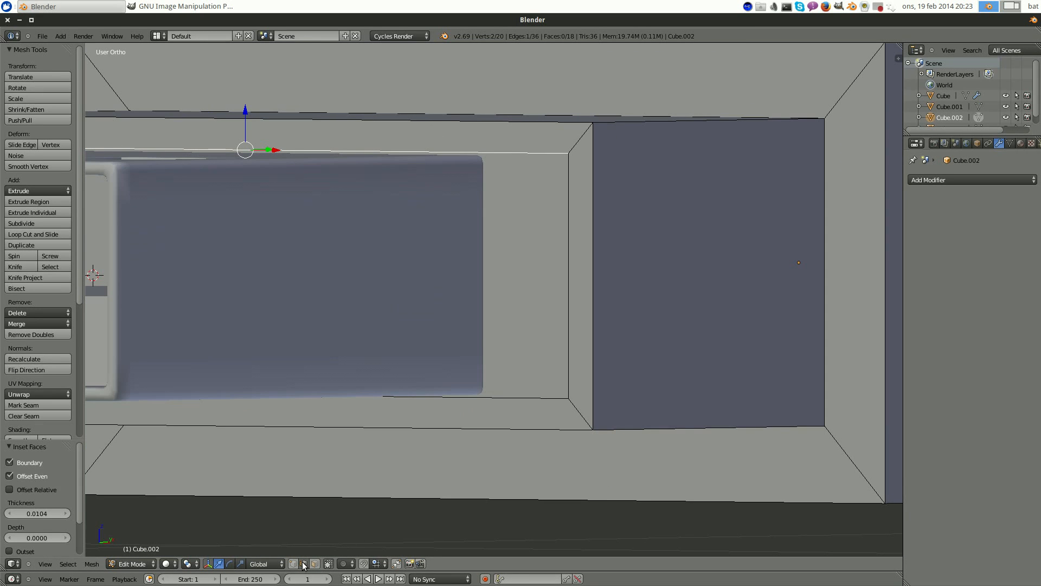
pyautogui.keyDown('shift'); pyautogui.moveTo(477, 186); pyautogui.dragTo(536, 182, button='middle'); pyautogui.keyUp('shift')
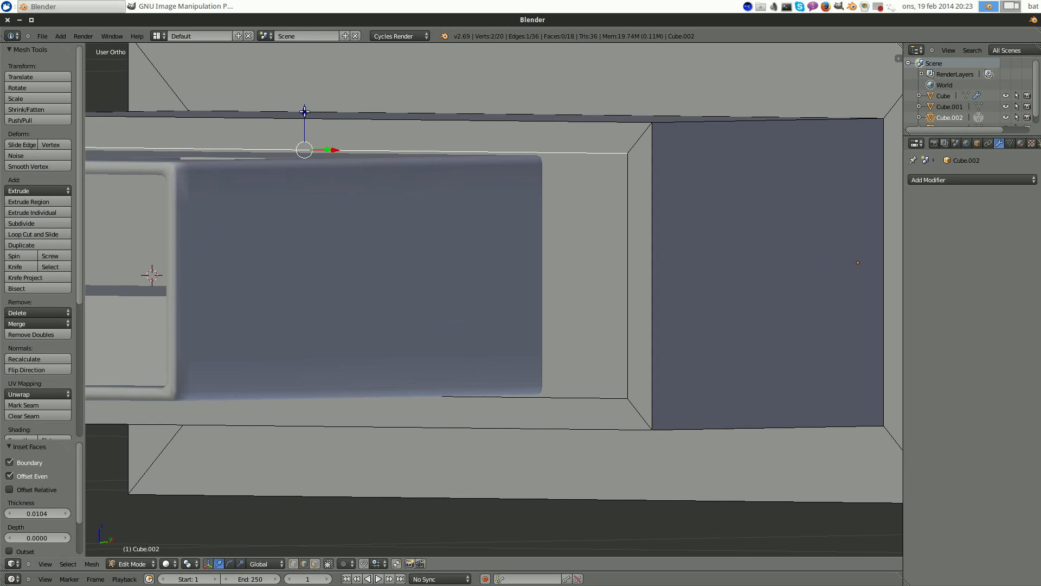
pyautogui.moveTo(304, 114); pyautogui.dragTo(305, 114)
pyautogui.rightClick(563, 393)
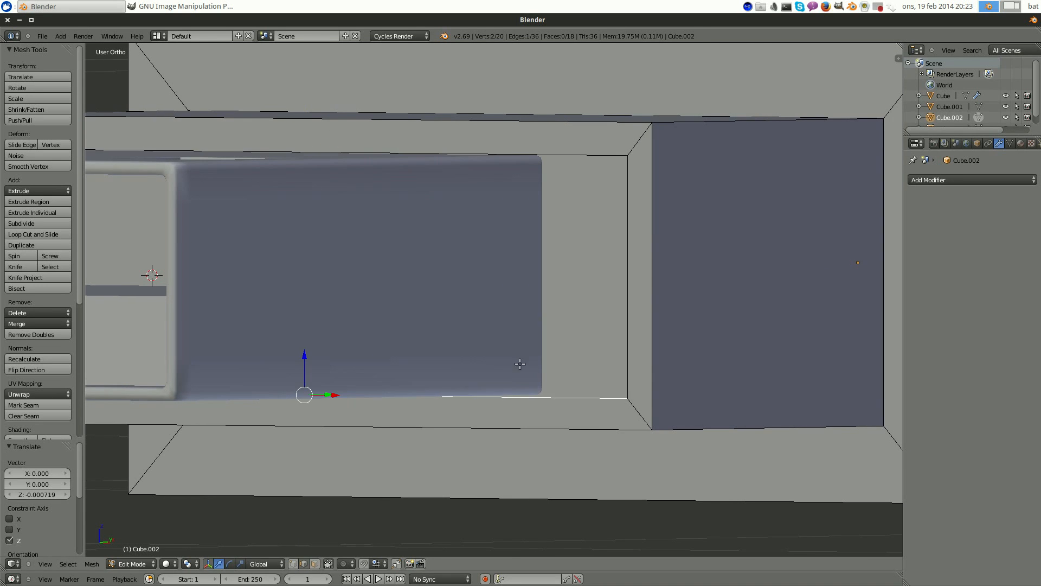
pyautogui.moveTo(519, 364); pyautogui.dragTo(529, 359, button='middle')
pyautogui.moveTo(316, 361); pyautogui.dragTo(338, 377, button='middle')
pyautogui.moveTo(307, 355); pyautogui.dragTo(306, 353)
# - Move the inset's two vertical side edges inward along X by -0.035 and 0.035 to meet the connector's sides
pyautogui.rightClick(664, 229)
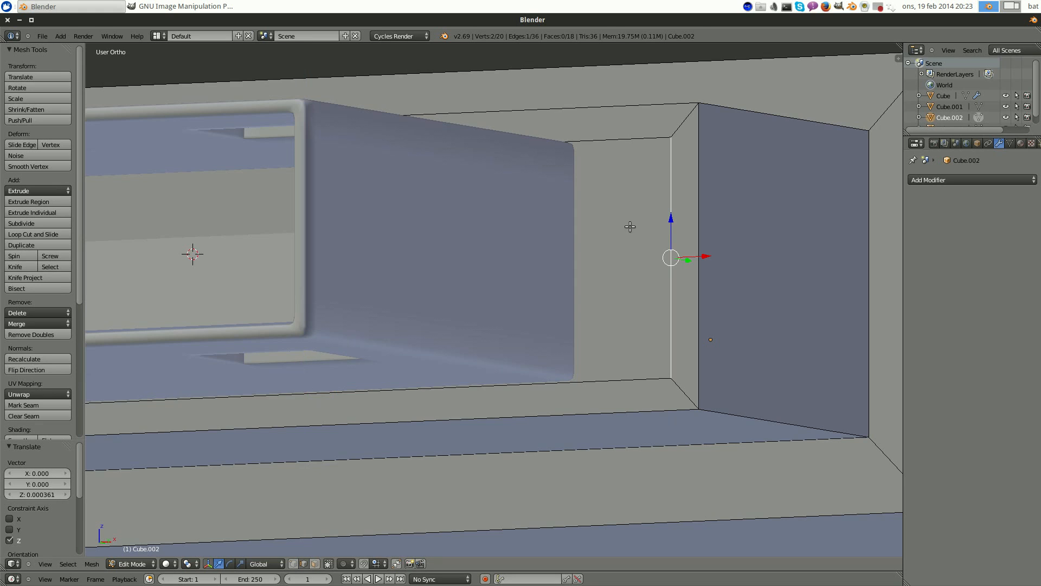
pyautogui.moveTo(664, 230); pyautogui.dragTo(734, 278, button='middle')
pyautogui.moveTo(711, 258); pyautogui.dragTo(607, 246)
pyautogui.scroll(-6, 599, 246)
pyautogui.moveTo(441, 244); pyautogui.dragTo(494, 246, button='middle')
pyautogui.scroll(3, 494, 246)
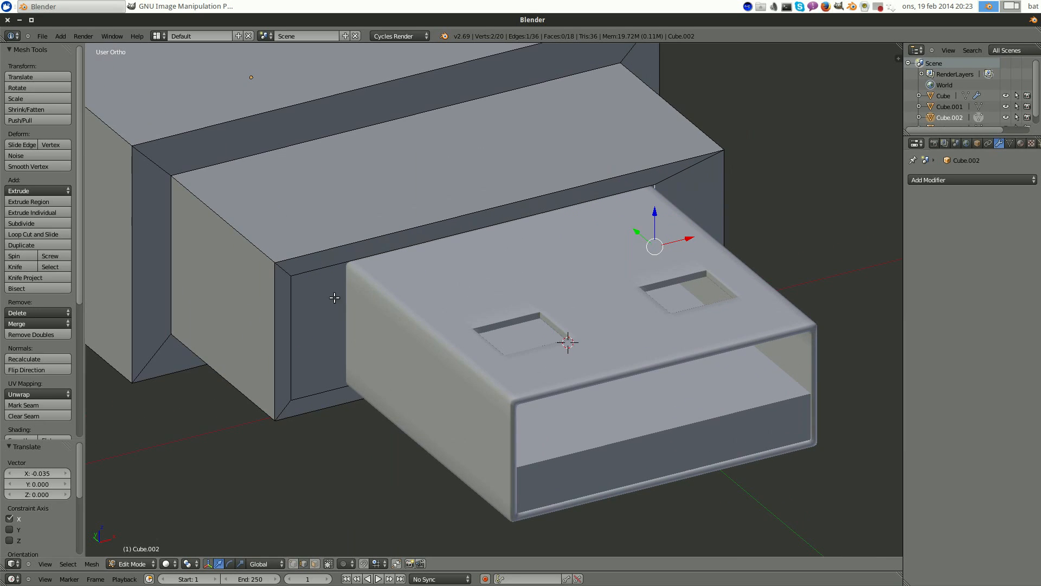
pyautogui.rightClick(300, 308)
pyautogui.moveTo(330, 328); pyautogui.dragTo(382, 318)
pyautogui.scroll(-3, 525, 218)
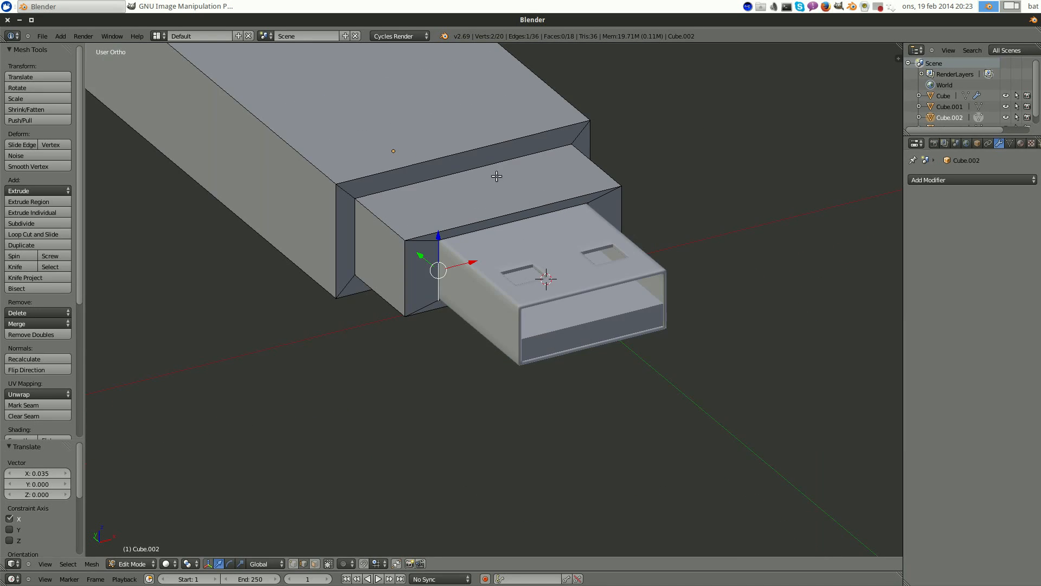
# - In vertex select mode, clear the selection and add one centred lengthwise loop cut through the body without sliding it
pyautogui.scroll(-4, 616, 225)
pyautogui.moveTo(702, 198); pyautogui.dragTo(667, 195, button='middle')
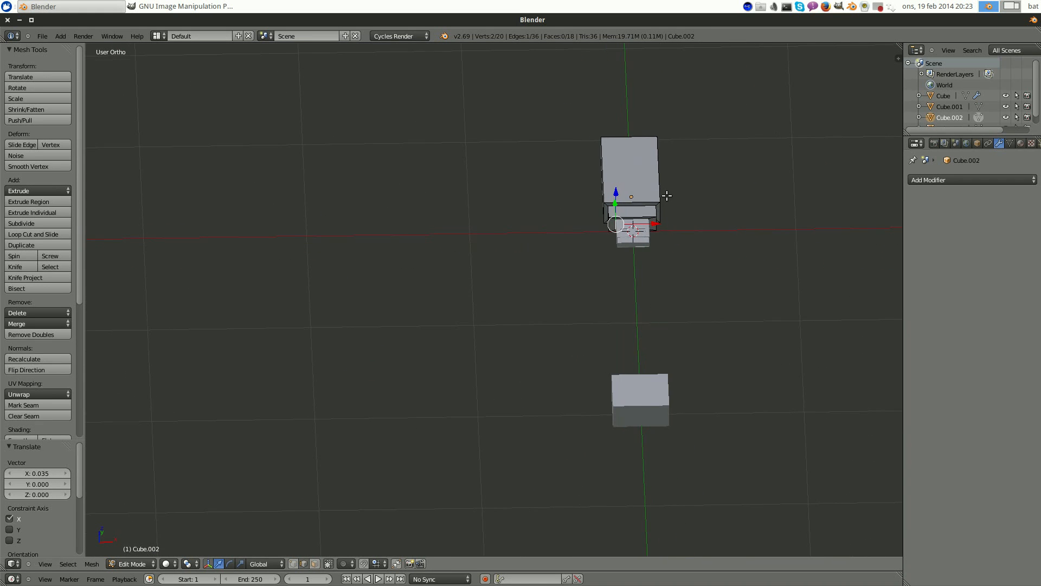
pyautogui.scroll(7, 650, 190)
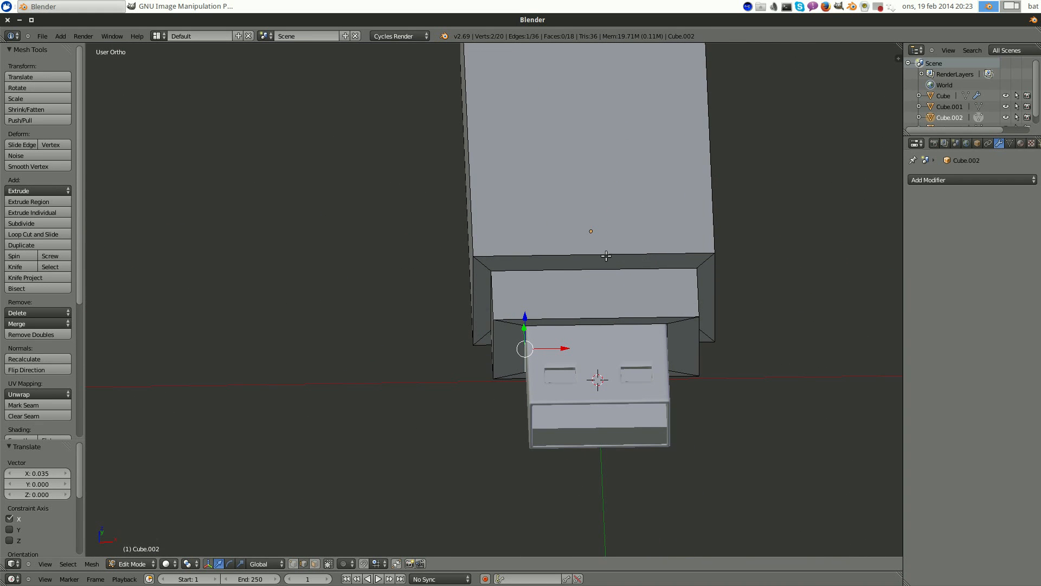
pyautogui.moveTo(605, 255); pyautogui.dragTo(618, 236, button='middle')
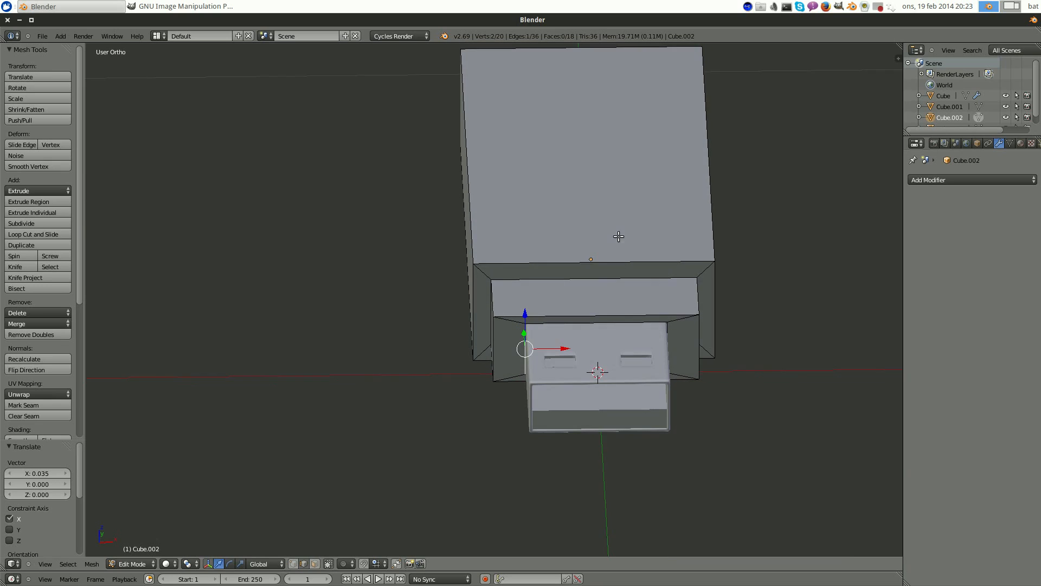
pyautogui.click(293, 564)
pyautogui.press('a')
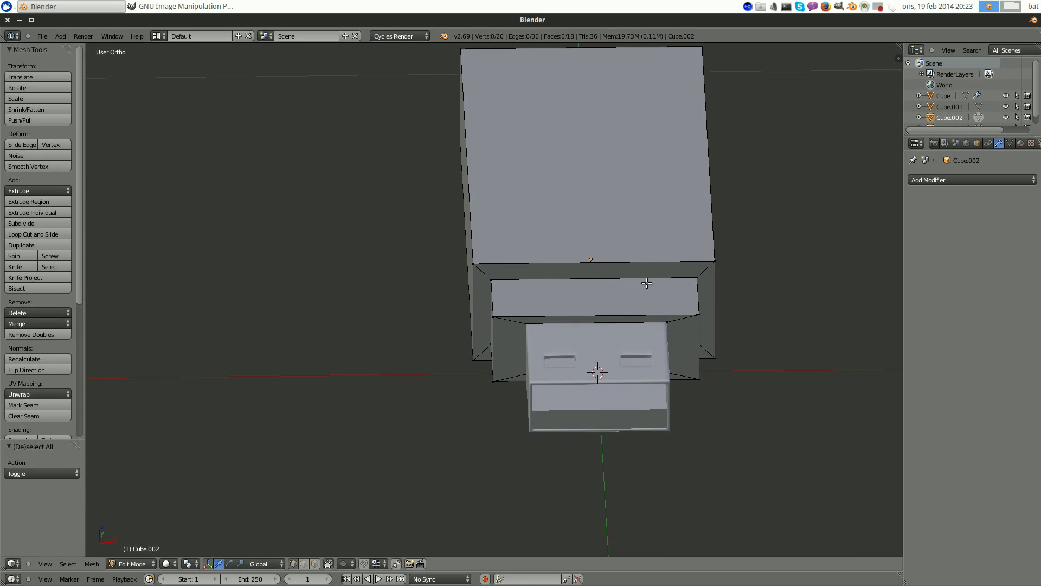
pyautogui.press('KP_1')
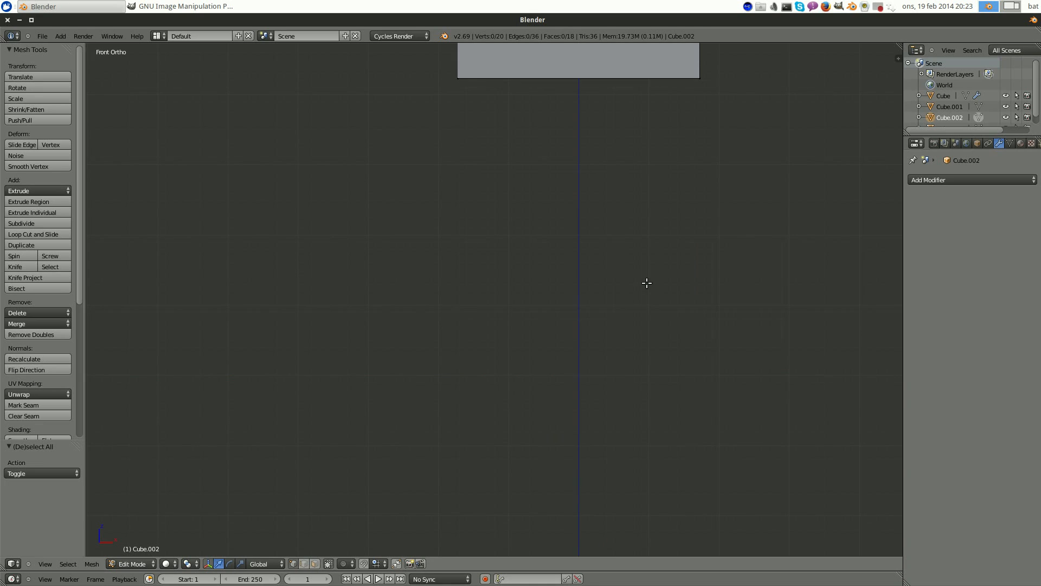
pyautogui.keyDown('shift'); pyautogui.moveTo(781, 204); pyautogui.dragTo(739, 398, button='middle'); pyautogui.keyUp('shift')
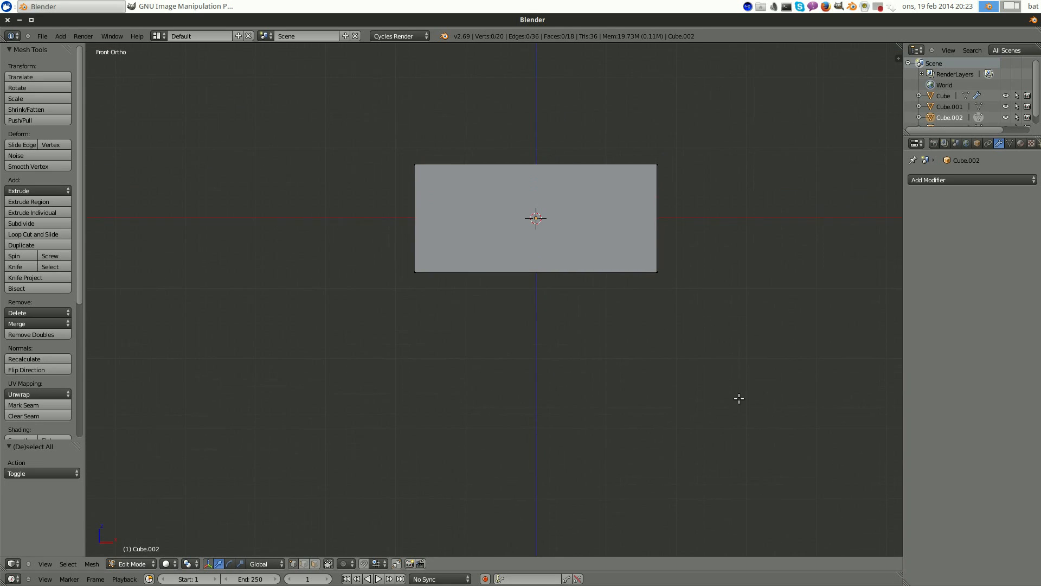
pyautogui.hotkey('ctrl', 'r')
pyautogui.click(539, 172)
pyautogui.rightClick(539, 172)
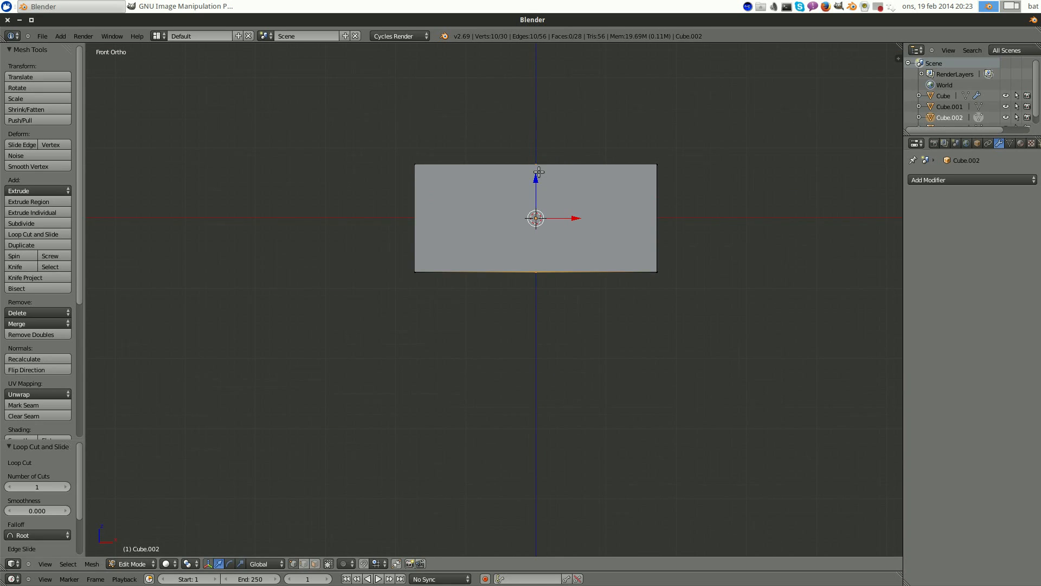
pyautogui.moveTo(586, 175); pyautogui.dragTo(589, 217, button='middle')
pyautogui.scroll(-5, 672, 204)
pyautogui.keyDown('shift'); pyautogui.moveTo(680, 192); pyautogui.dragTo(625, 189, button='middle'); pyautogui.keyUp('shift')
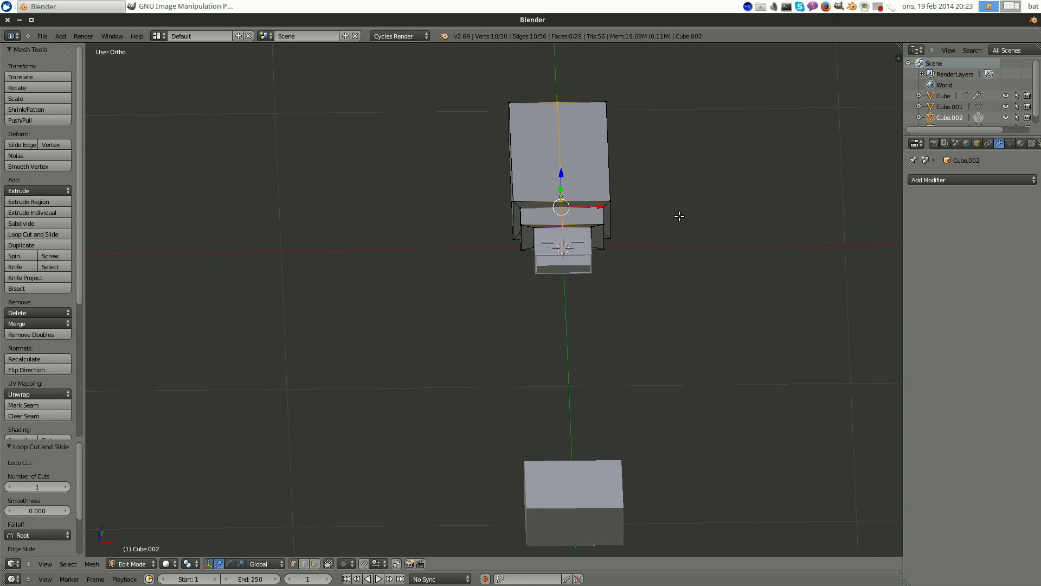
# - Leave mesh editing and move the separate box in front of the USB stick to layer 2
pyautogui.press('KP_1')
pyautogui.keyDown('shift'); pyautogui.moveTo(659, 109); pyautogui.dragTo(617, 183, button='middle'); pyautogui.keyUp('shift')
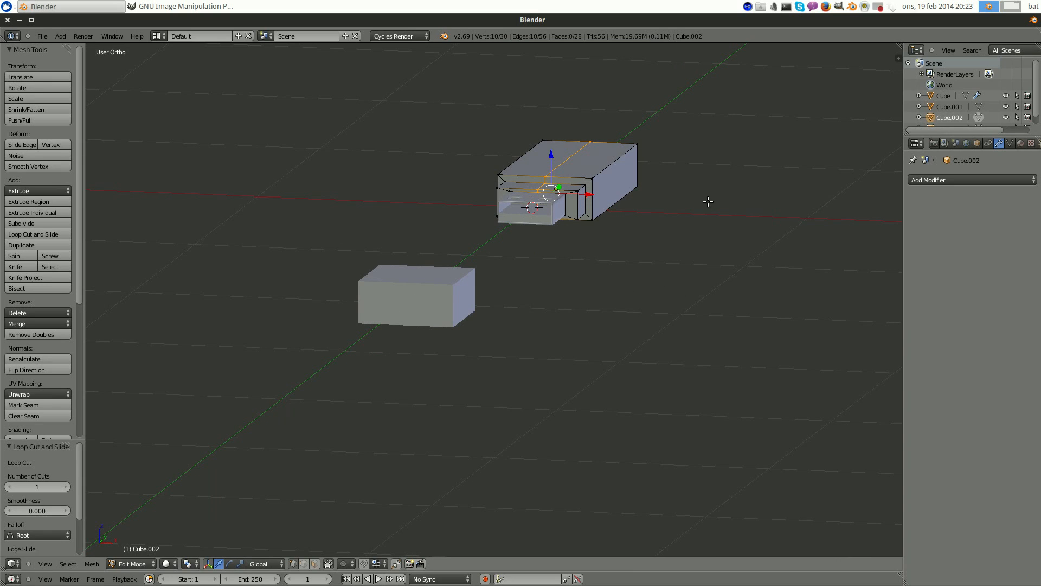
pyautogui.press('Tab')
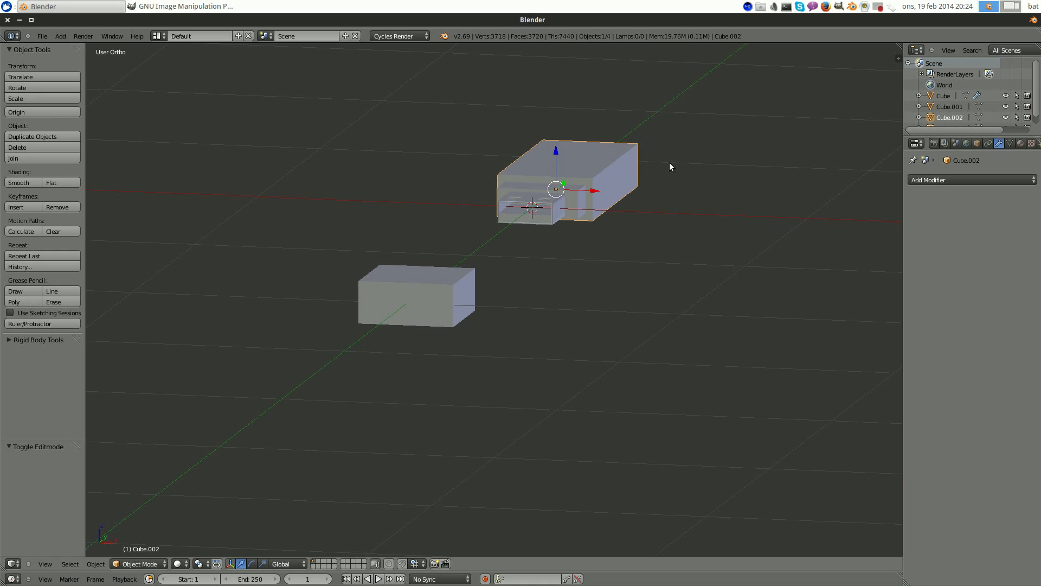
pyautogui.rightClick(419, 291)
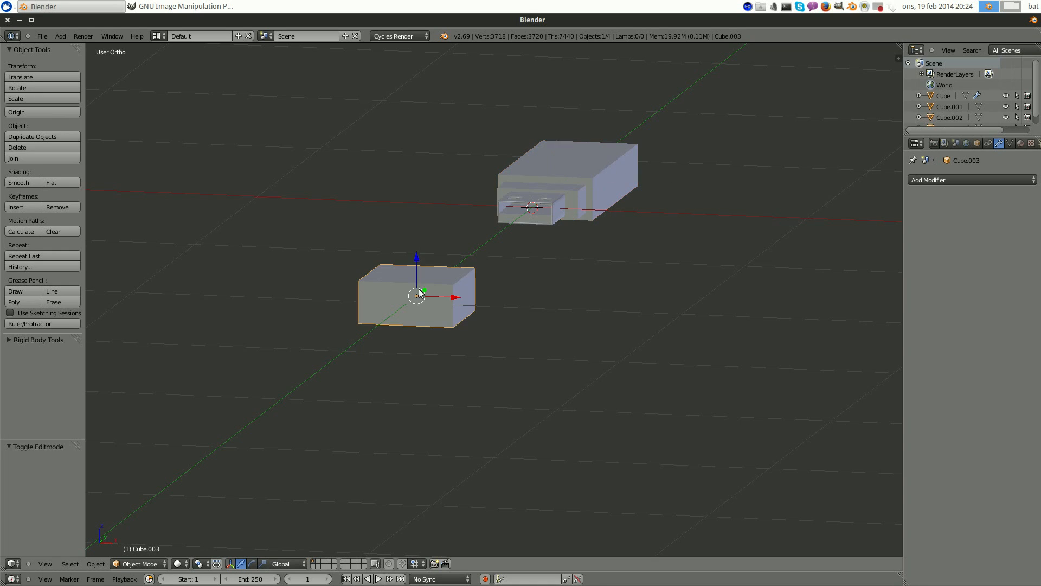
pyautogui.moveTo(441, 259); pyautogui.dragTo(441, 284, button='middle')
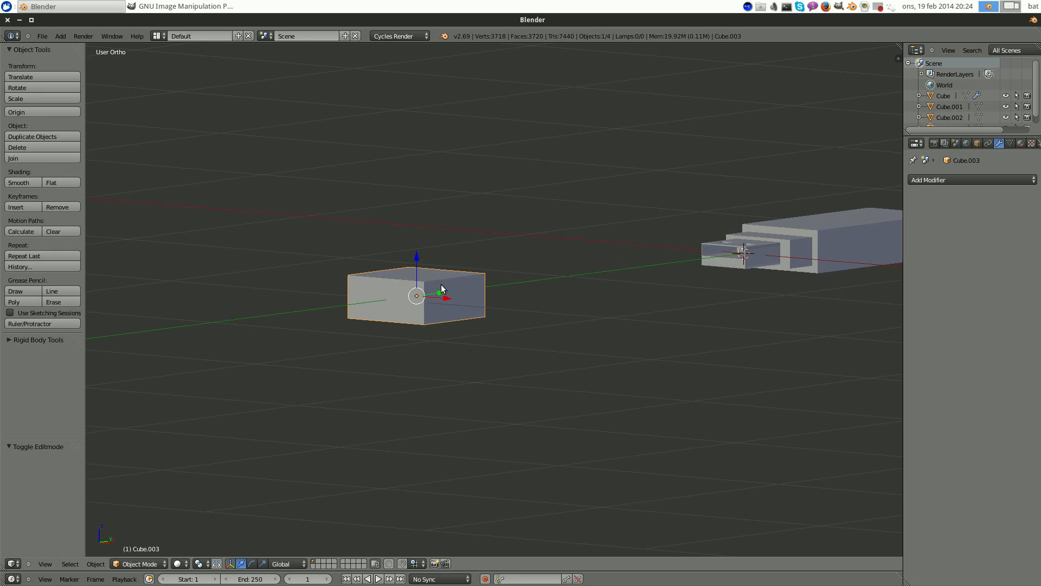
pyautogui.keyDown('shift'); pyautogui.moveTo(515, 249); pyautogui.dragTo(392, 233, button='middle'); pyautogui.keyUp('shift')
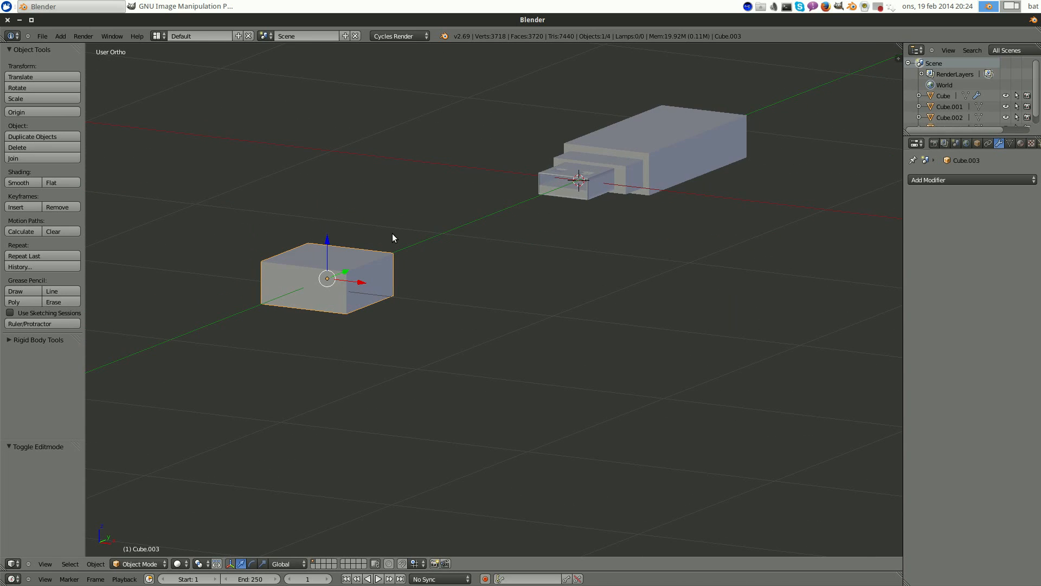
pyautogui.press('m')
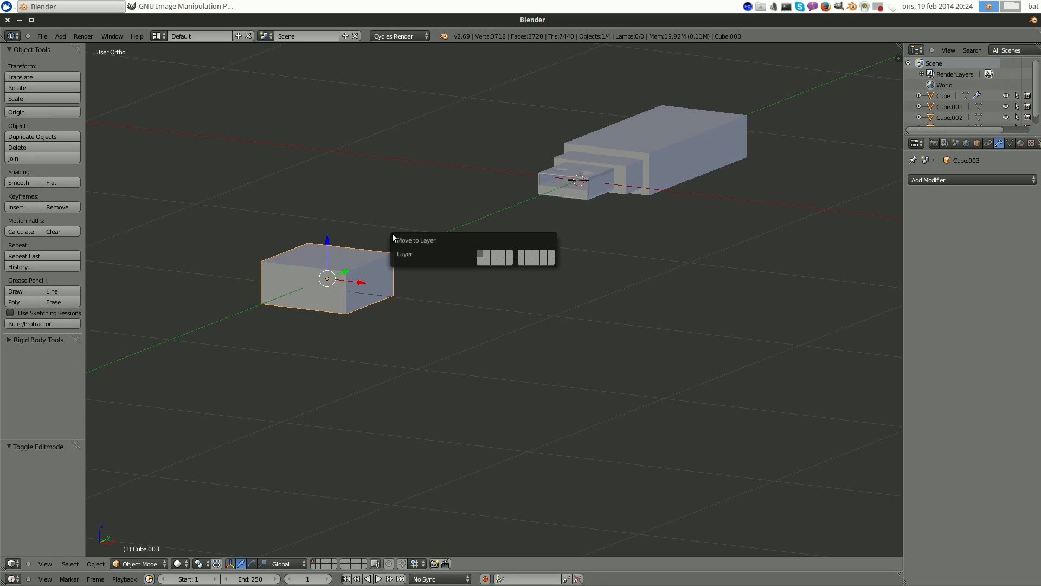
pyautogui.press('2')
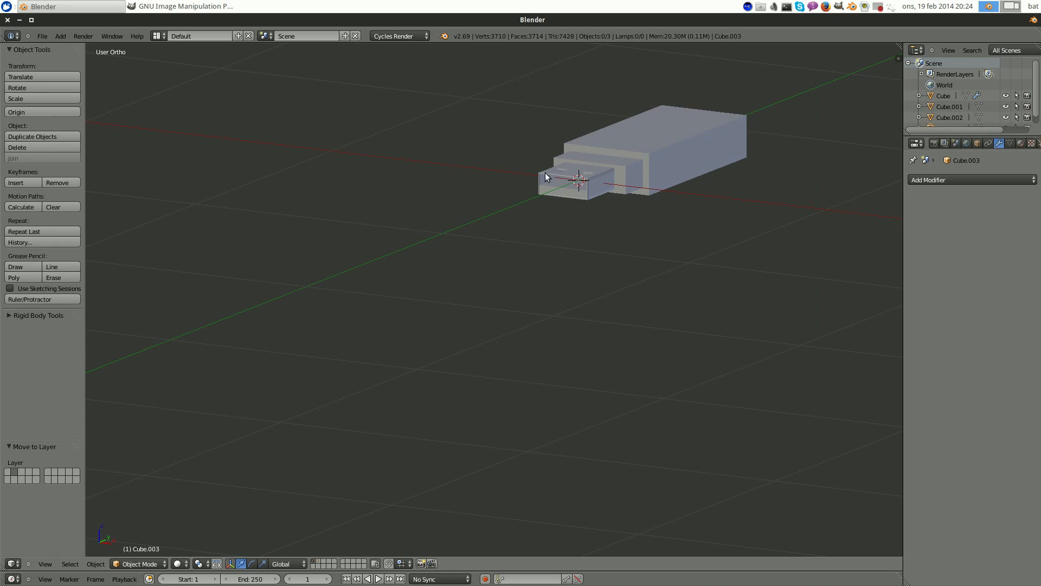
# - Display layer 2 to check the moved box and return to layer 1
pyautogui.moveTo(638, 313); pyautogui.dragTo(545, 282, button='middle')
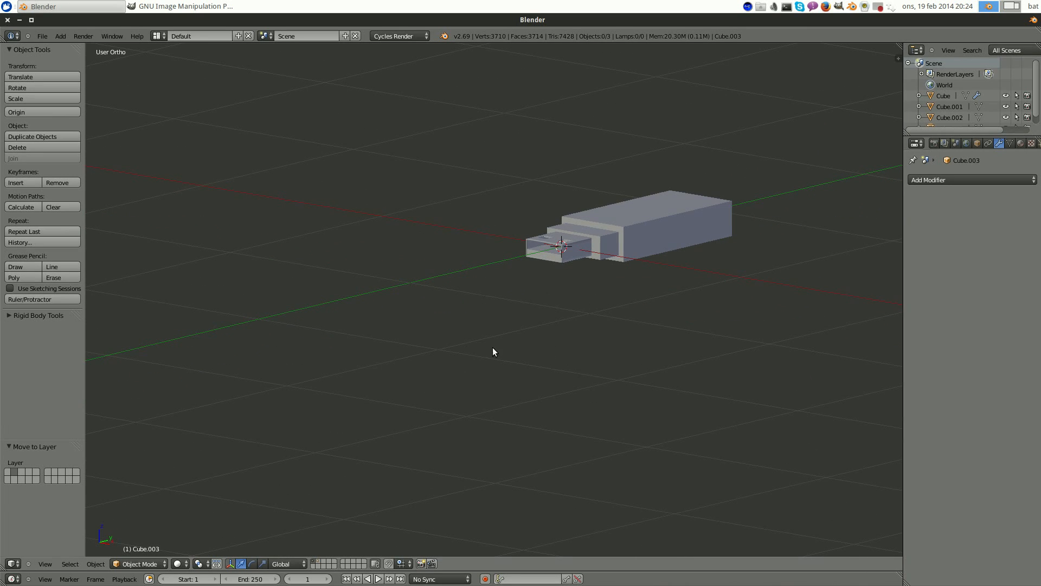
pyautogui.press('2')
pyautogui.scroll(-2, 551, 312)
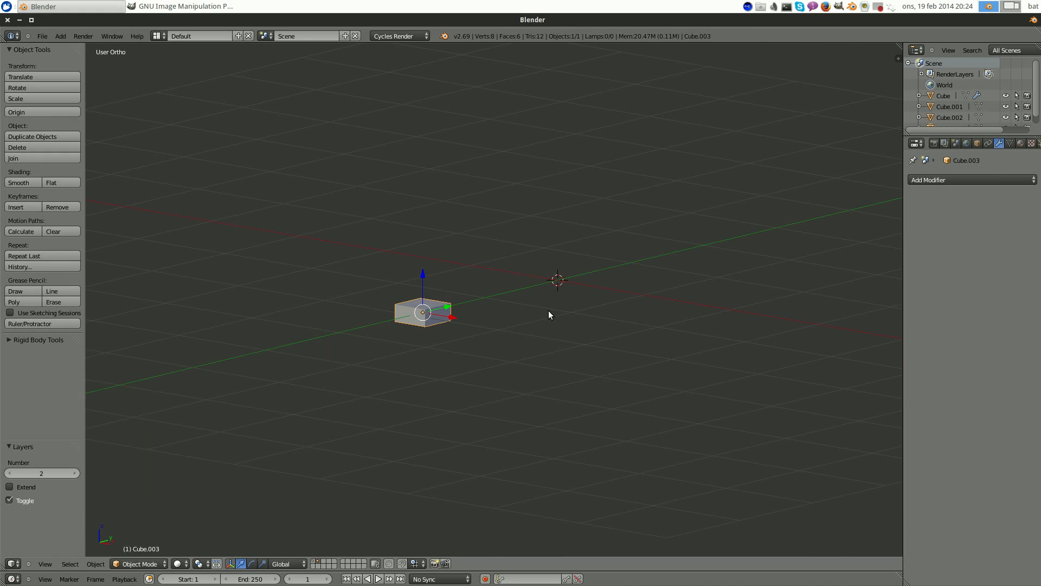
pyautogui.moveTo(548, 314); pyautogui.dragTo(480, 236, button='middle')
pyautogui.press('1')
pyautogui.scroll(5, 481, 235)
# - Delete the vertices on the positive X half of the stick body, box-selecting them in wireframe front view
pyautogui.rightClick(493, 265)
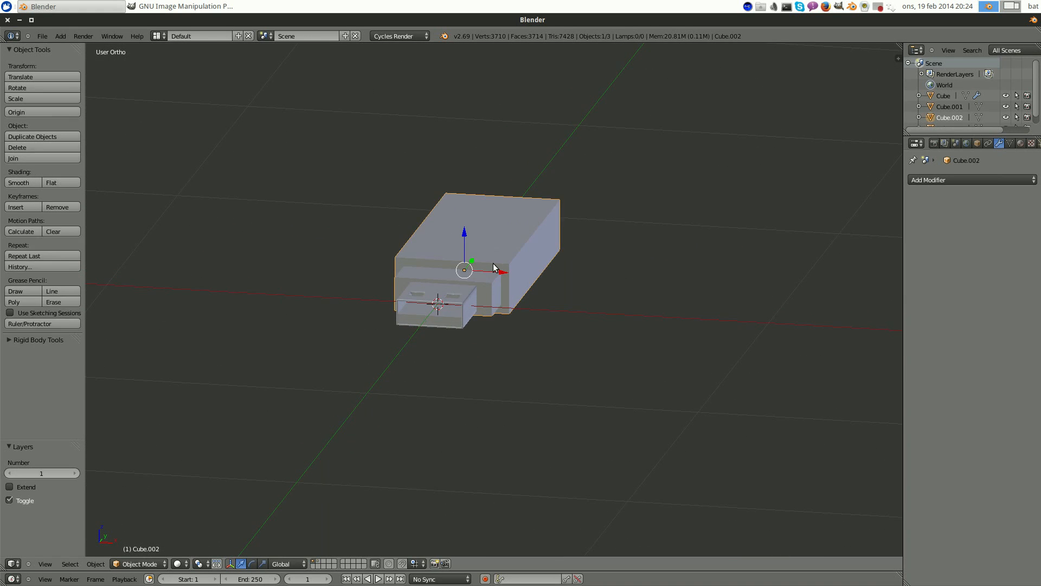
pyautogui.moveTo(595, 277)
pyautogui.mouseDown(button='middle')
pyautogui.moveTo(612, 276)
pyautogui.moveTo(597, 257)
pyautogui.mouseUp(button='middle')
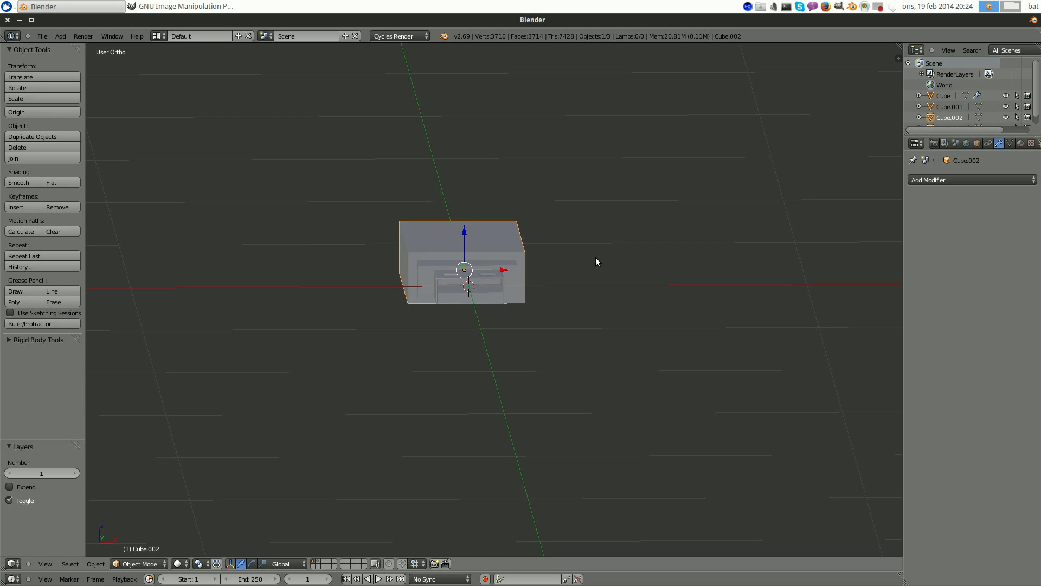
pyautogui.press('KP_1')
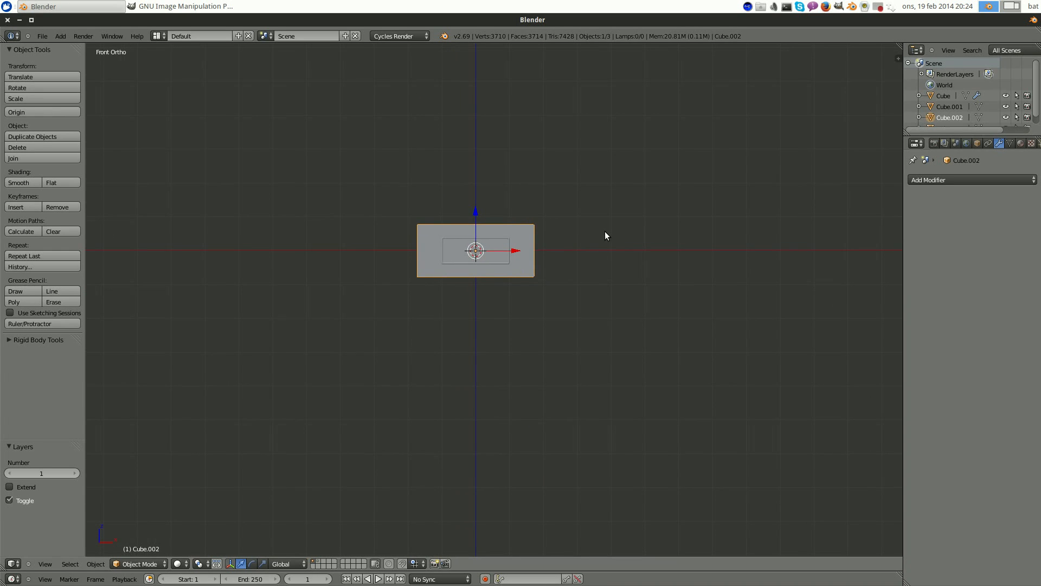
pyautogui.press('Tab')
pyautogui.scroll(5, 578, 219)
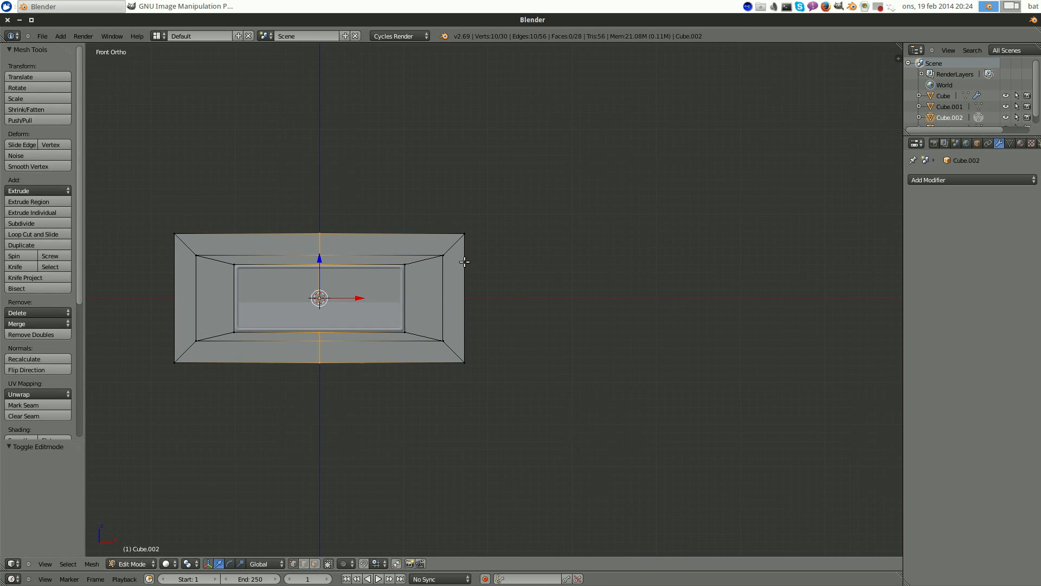
pyautogui.press('a')
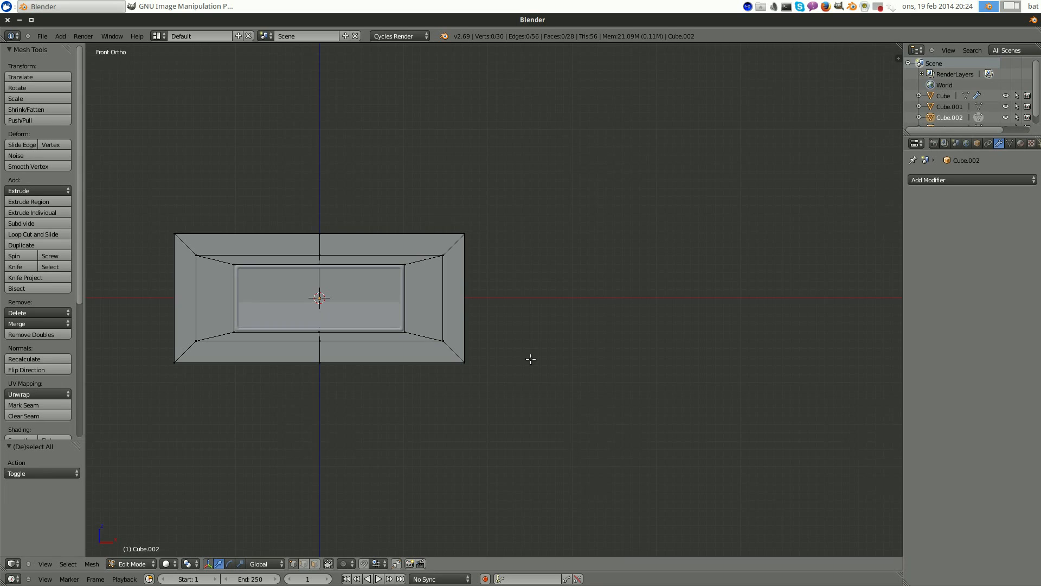
pyautogui.press('z')
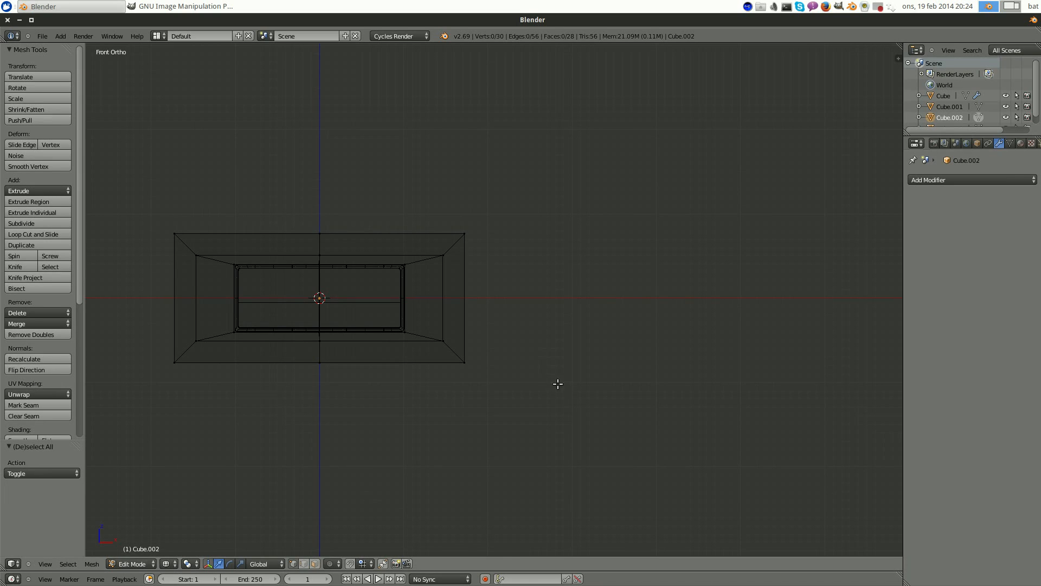
pyautogui.press('b')
pyautogui.moveTo(564, 421); pyautogui.dragTo(382, 170)
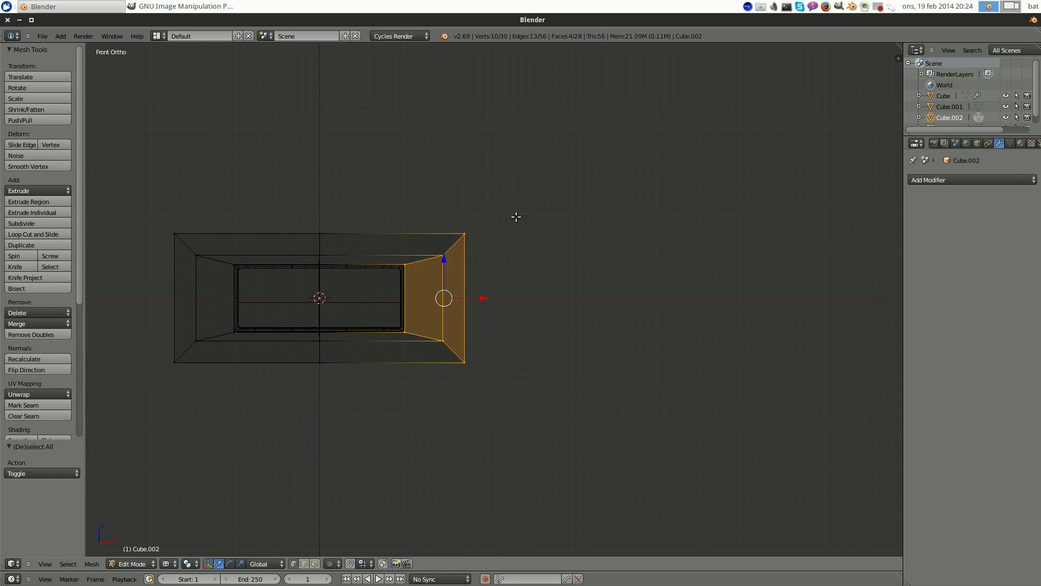
pyautogui.press('x')
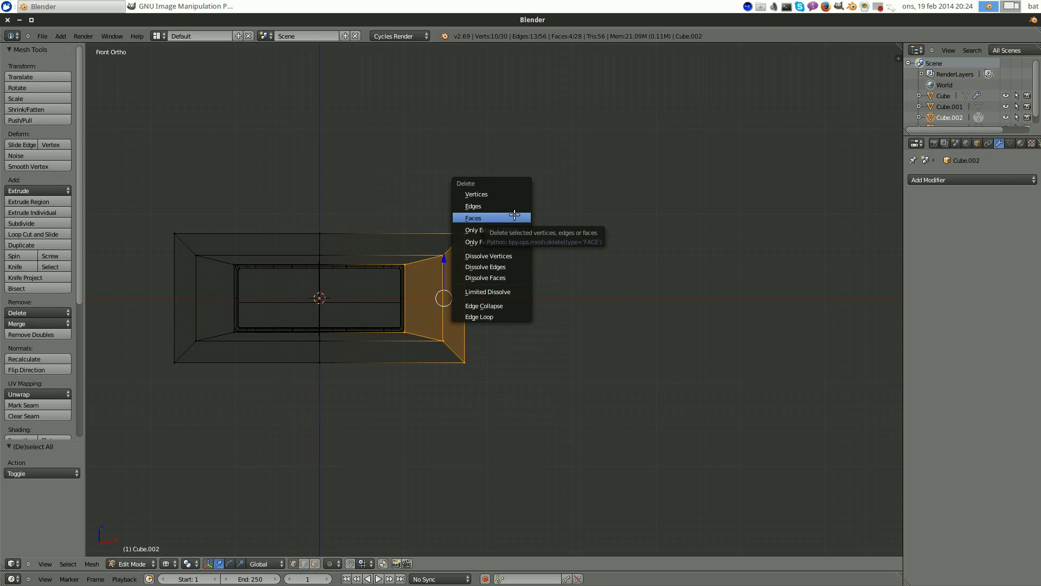
pyautogui.click(495, 195)
pyautogui.moveTo(525, 233); pyautogui.dragTo(517, 239, button='middle')
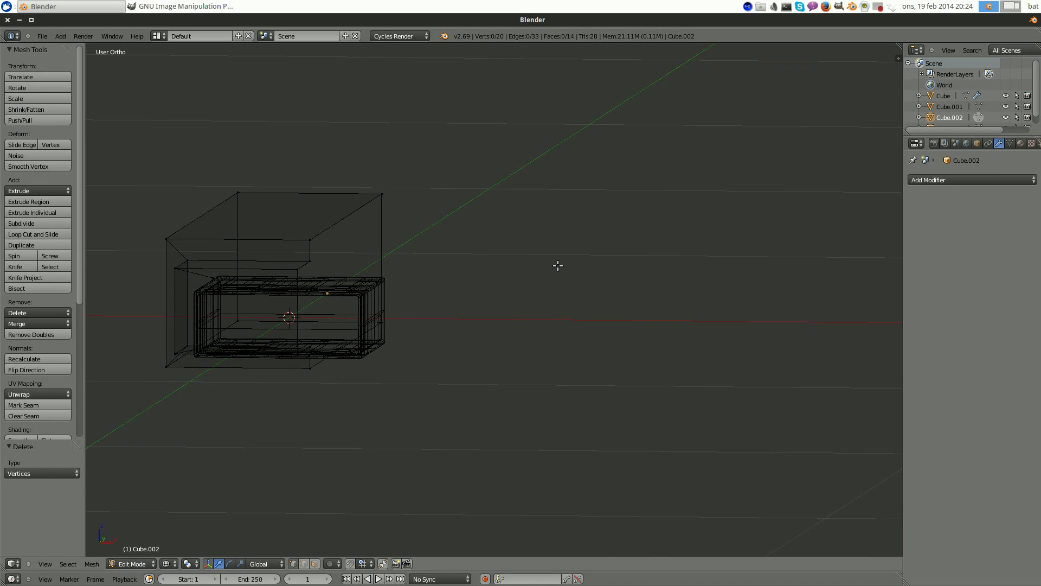
# - Return to solid shading and add a Mirror modifier on the X axis to the half body, with Clipping enabled
pyautogui.press('z')
pyautogui.moveTo(557, 265); pyautogui.dragTo(418, 249, button='middle')
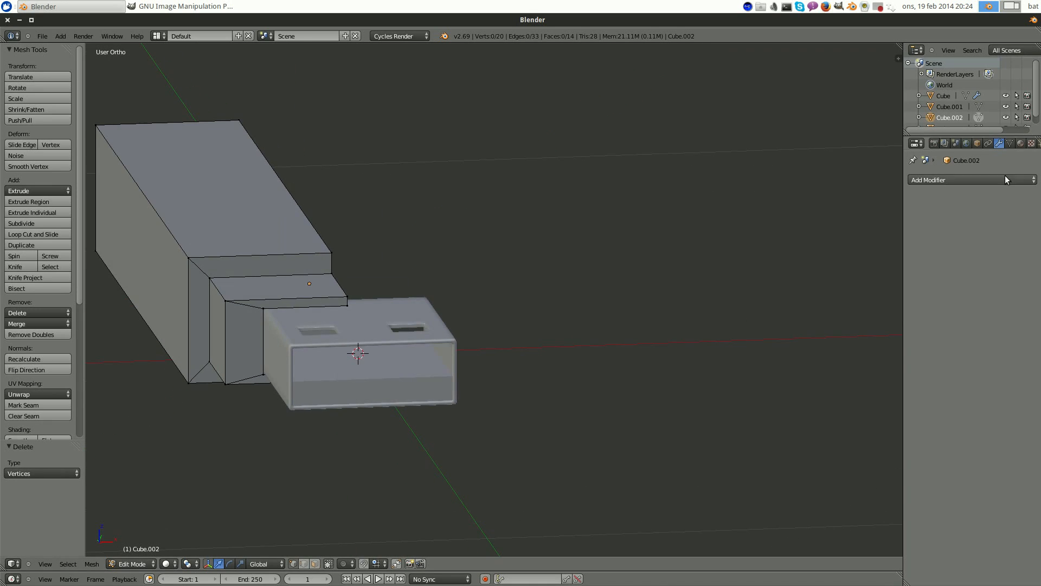
pyautogui.click(970, 180)
pyautogui.click(807, 288)
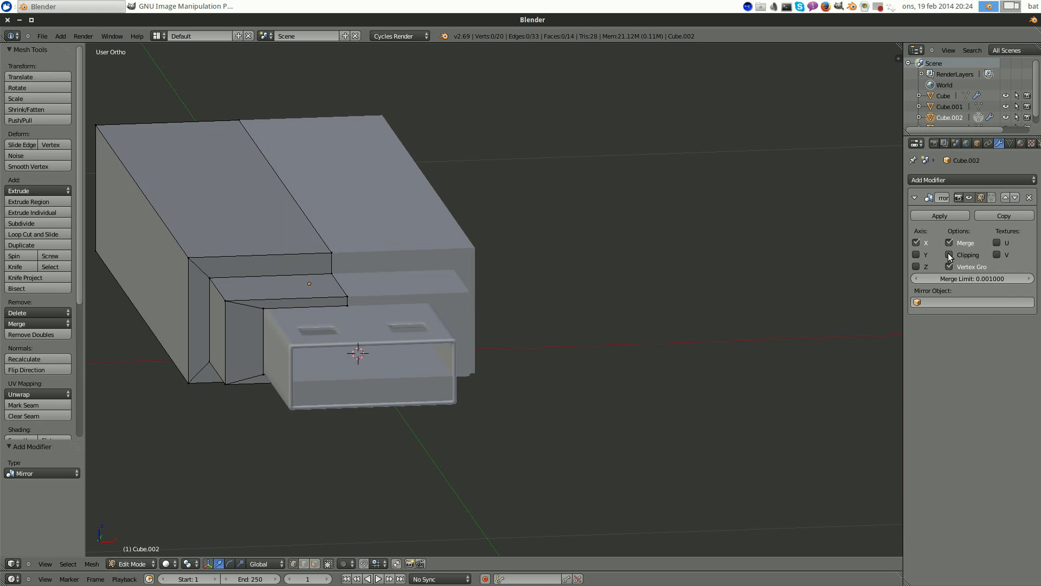
pyautogui.moveTo(475, 271); pyautogui.dragTo(486, 233, button='middle')
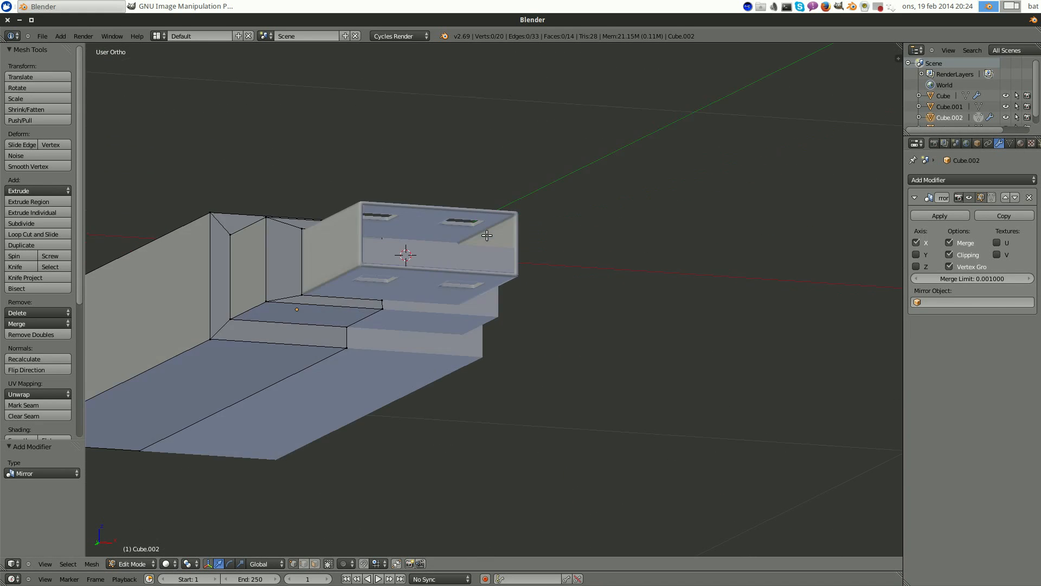
# - In face selection mode, extrude the body's front face behind the connector inward by 0.021 along Y
pyautogui.click(315, 564)
pyautogui.moveTo(310, 281); pyautogui.dragTo(292, 297, button='middle')
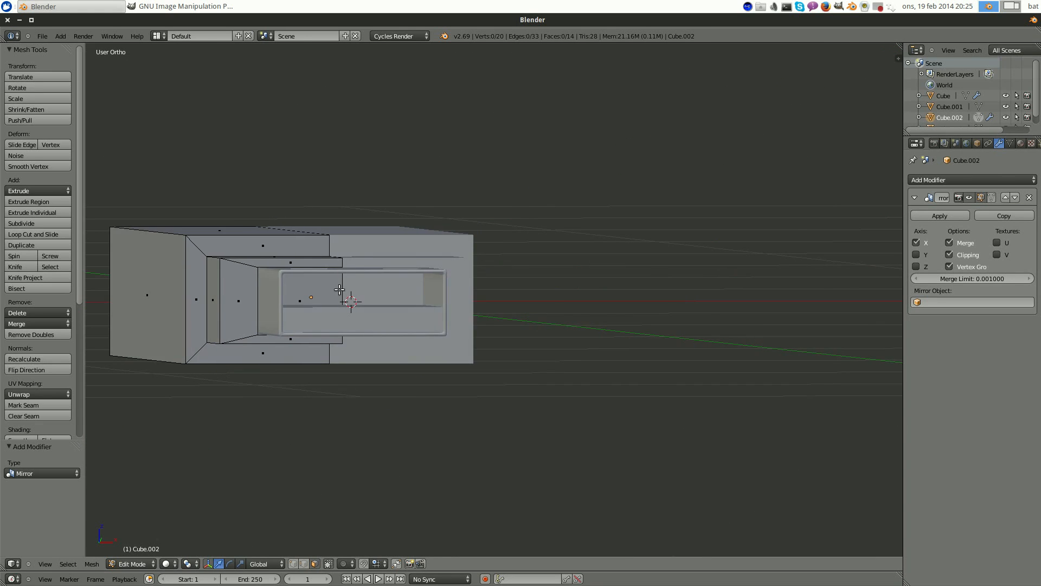
pyautogui.scroll(4, 291, 297)
pyautogui.moveTo(396, 297); pyautogui.dragTo(303, 324, button='middle')
pyautogui.rightClick(249, 357)
pyautogui.moveTo(363, 366); pyautogui.dragTo(268, 376, button='middle')
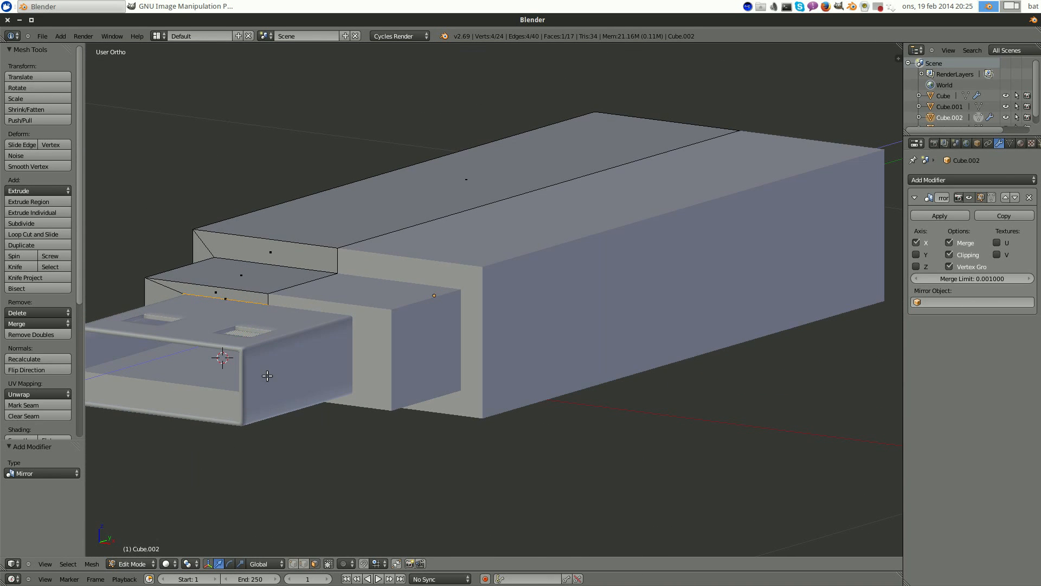
pyautogui.press('g')
pyautogui.press('y')
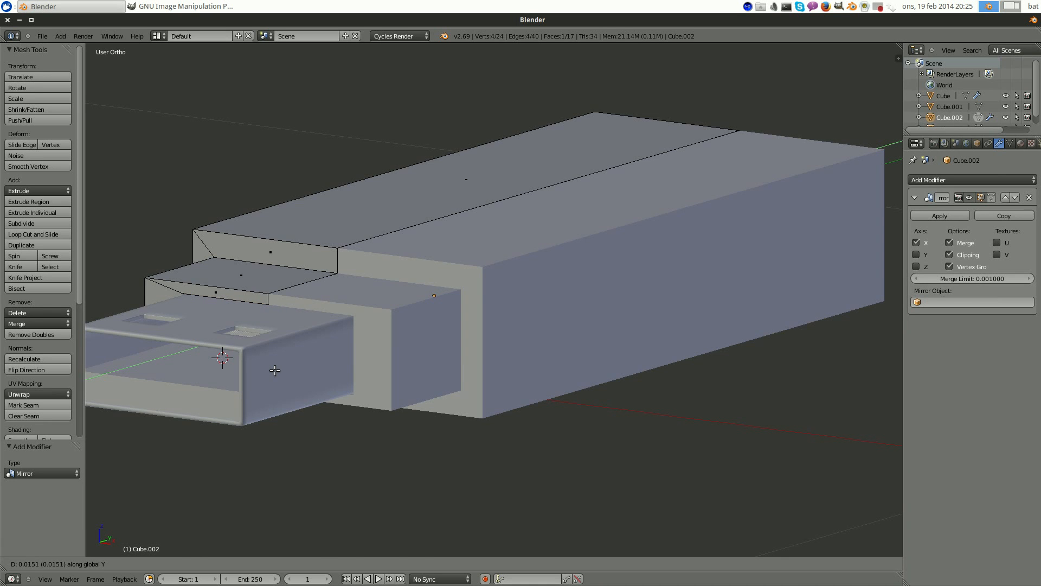
pyautogui.click(277, 367)
# - Examine the extruded recess around the metal connector from several angles in wireframe and solid shading
pyautogui.moveTo(277, 366); pyautogui.dragTo(298, 339, button='middle')
pyautogui.scroll(4, 223, 330)
pyautogui.moveTo(224, 330)
pyautogui.mouseDown(button='middle')
pyautogui.moveTo(360, 307)
pyautogui.moveTo(241, 386)
pyautogui.mouseUp(button='middle')
pyautogui.press('z')
pyautogui.moveTo(253, 214)
pyautogui.mouseDown(button='middle')
pyautogui.moveTo(253, 203)
pyautogui.moveTo(270, 202)
pyautogui.moveTo(165, 239)
pyautogui.moveTo(260, 226)
pyautogui.mouseUp(button='middle')
pyautogui.scroll(-5, 198, 215)
pyautogui.moveTo(298, 265); pyautogui.dragTo(481, 223, button='middle')
pyautogui.press('z')
pyautogui.scroll(-2, 481, 222)
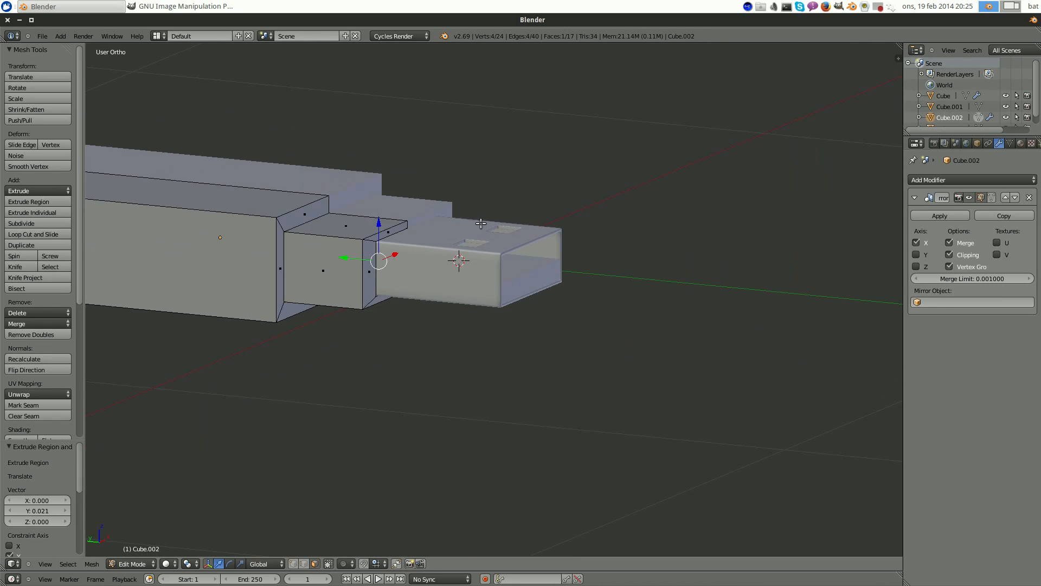
# - Leave mesh editing and move the metal connector shell and its inner block together to layer 2
pyautogui.press('Tab')
pyautogui.moveTo(564, 241); pyautogui.dragTo(538, 239, button='middle')
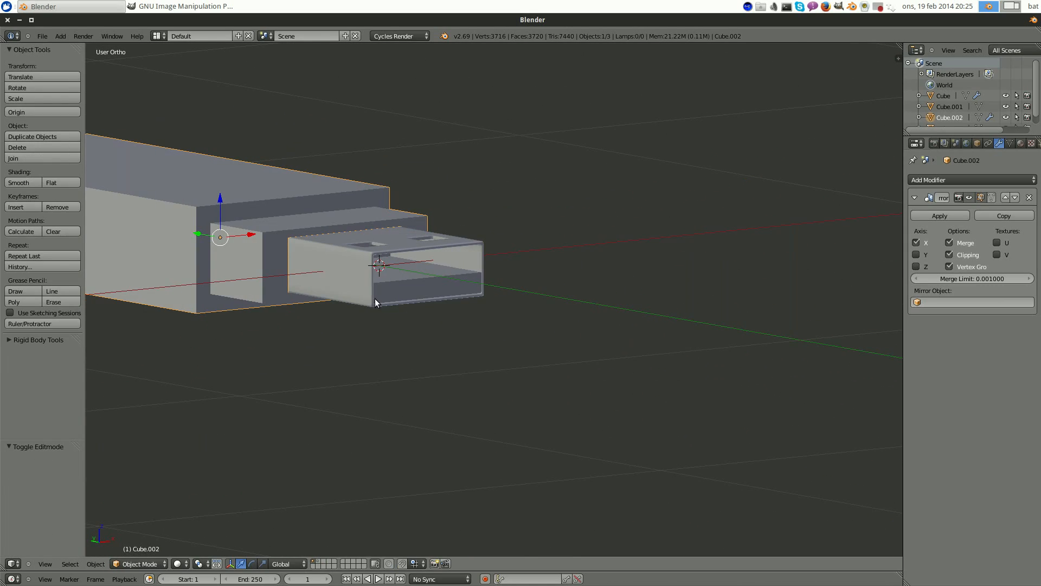
pyautogui.rightClick(414, 286)
pyautogui.moveTo(395, 280); pyautogui.dragTo(431, 293, button='middle')
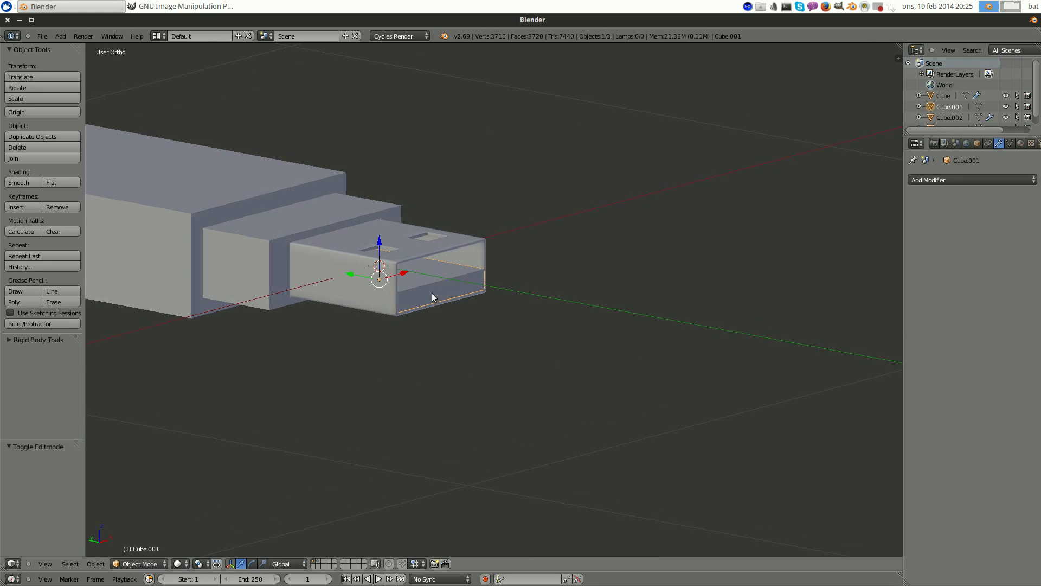
pyautogui.rightClick(473, 241)
pyautogui.press('m')
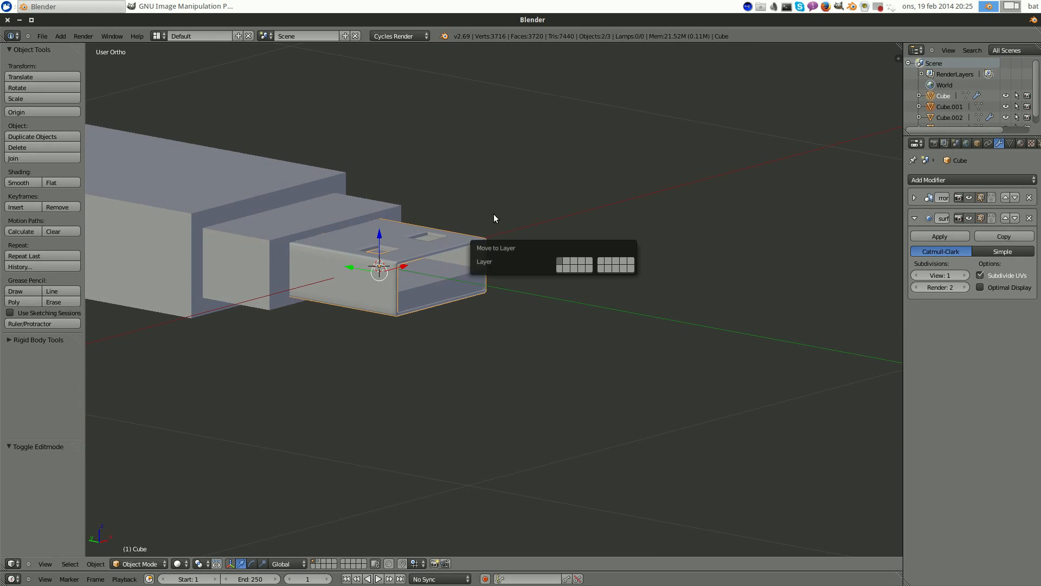
pyautogui.press('2')
pyautogui.scroll(-4, 496, 216)
pyautogui.keyDown('shift'); pyautogui.moveTo(533, 301); pyautogui.dragTo(554, 302, button='middle'); pyautogui.keyUp('shift')
pyautogui.scroll(4, 522, 306)
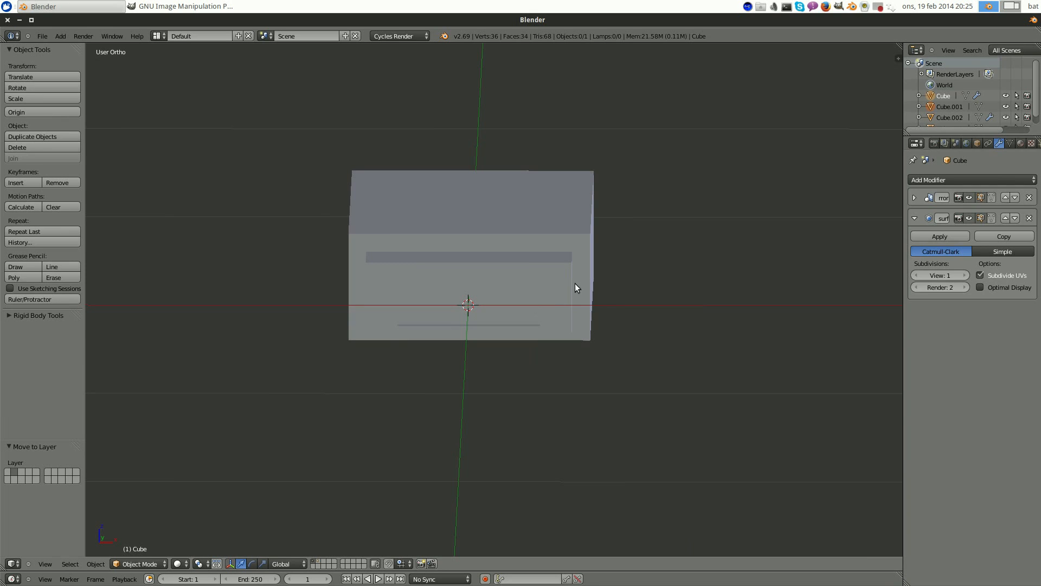
# - Edit the stick body's mesh and add a loop cut around the front recess's side walls, close to its inner face
pyautogui.rightClick(538, 263)
pyautogui.moveTo(657, 354); pyautogui.dragTo(605, 341, button='middle')
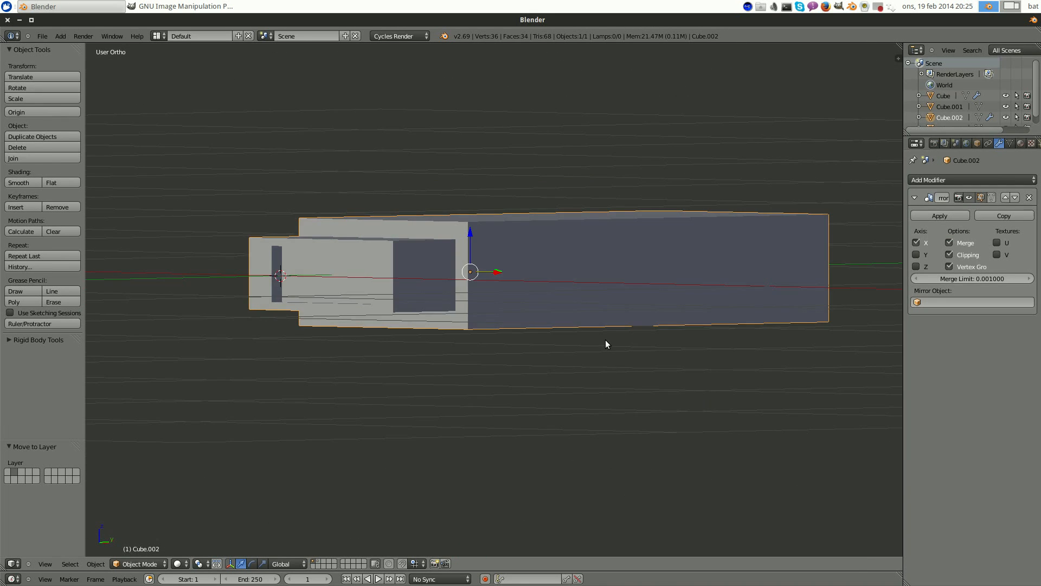
pyautogui.press('Tab')
pyautogui.press('a')
pyautogui.moveTo(404, 288); pyautogui.dragTo(347, 205, button='middle')
pyautogui.scroll(4, 408, 253)
pyautogui.scroll(4, 347, 205)
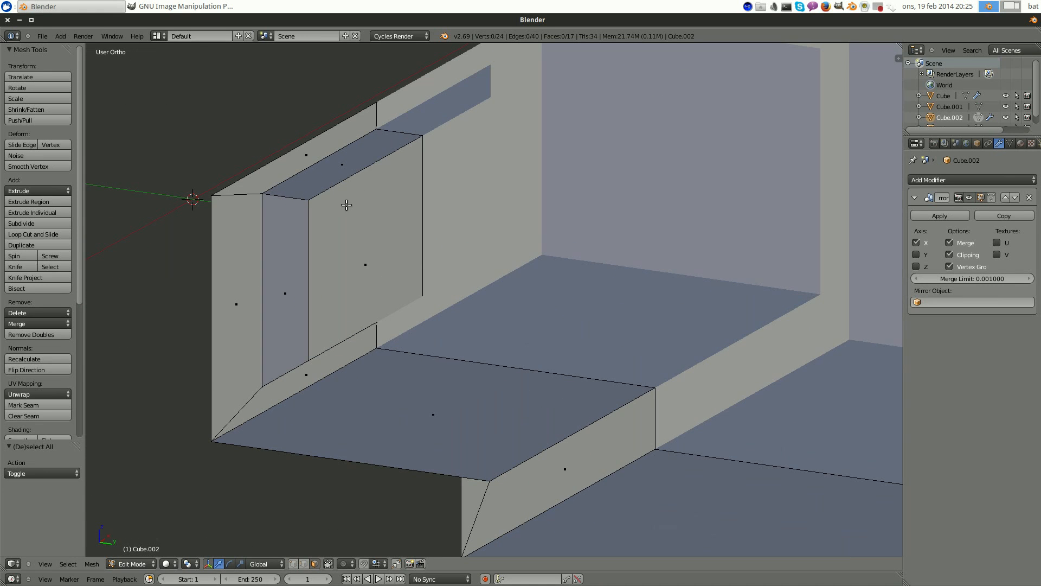
pyautogui.hotkey('ctrl', 'r')
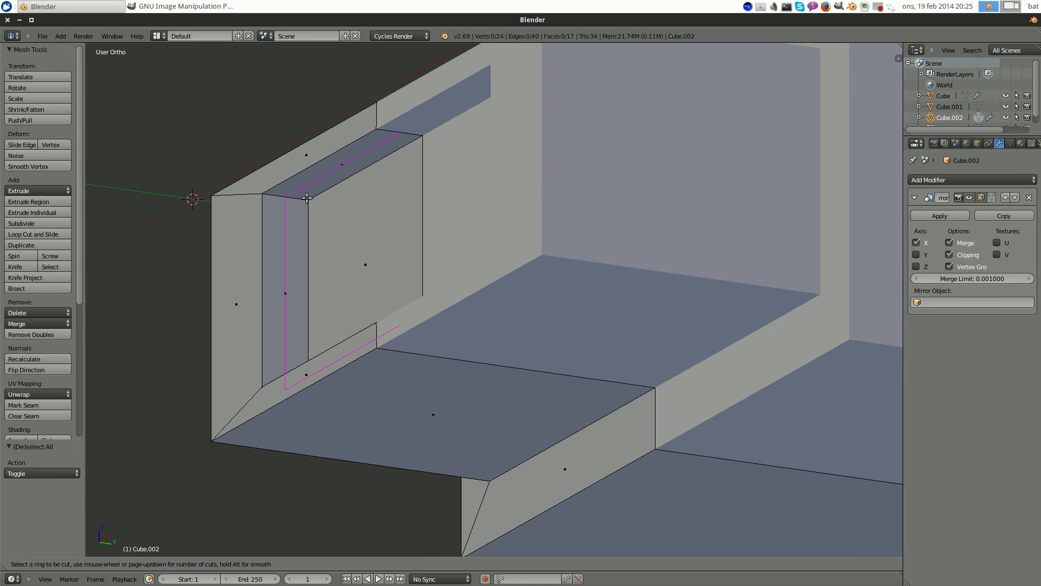
pyautogui.click(310, 201)
pyautogui.click(327, 203)
# - Add a second loop cut around the recess's side walls, close to its front opening
pyautogui.hotkey('ctrl', 'r')
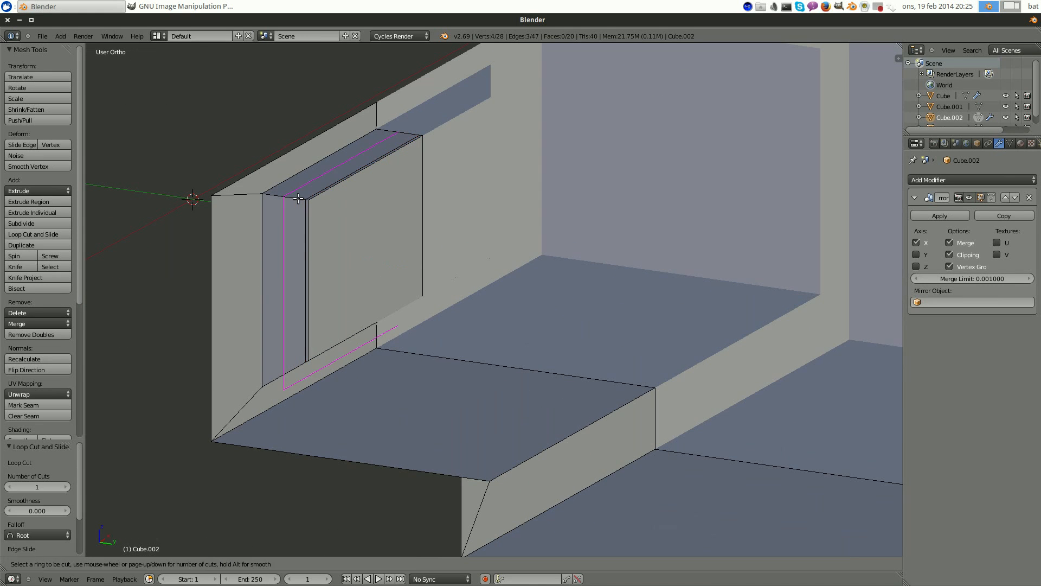
pyautogui.click(288, 198)
pyautogui.click(277, 198)
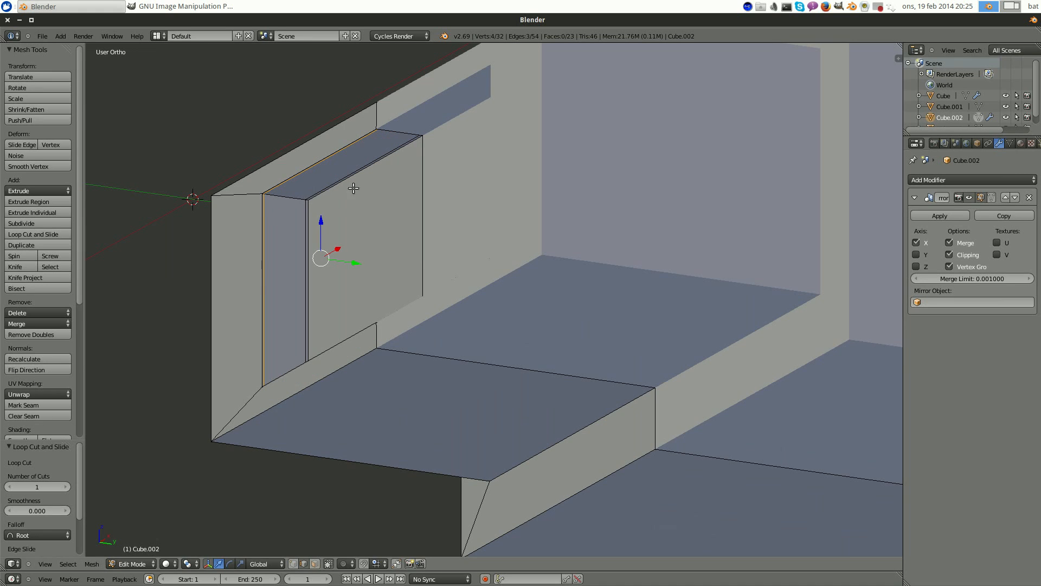
pyautogui.scroll(2, 418, 183)
pyautogui.moveTo(418, 183); pyautogui.dragTo(355, 187, button='middle')
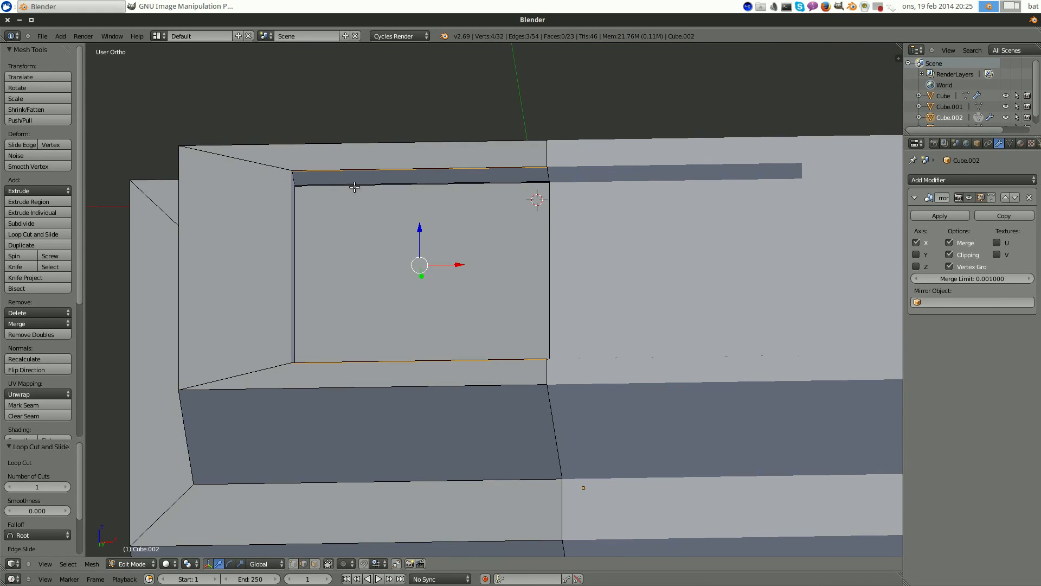
# - Add two loop cuts on the front face surrounding the recess, one close to the recess opening and one close to the outer edge
pyautogui.hotkey('ctrl', 'r')
pyautogui.click(267, 164)
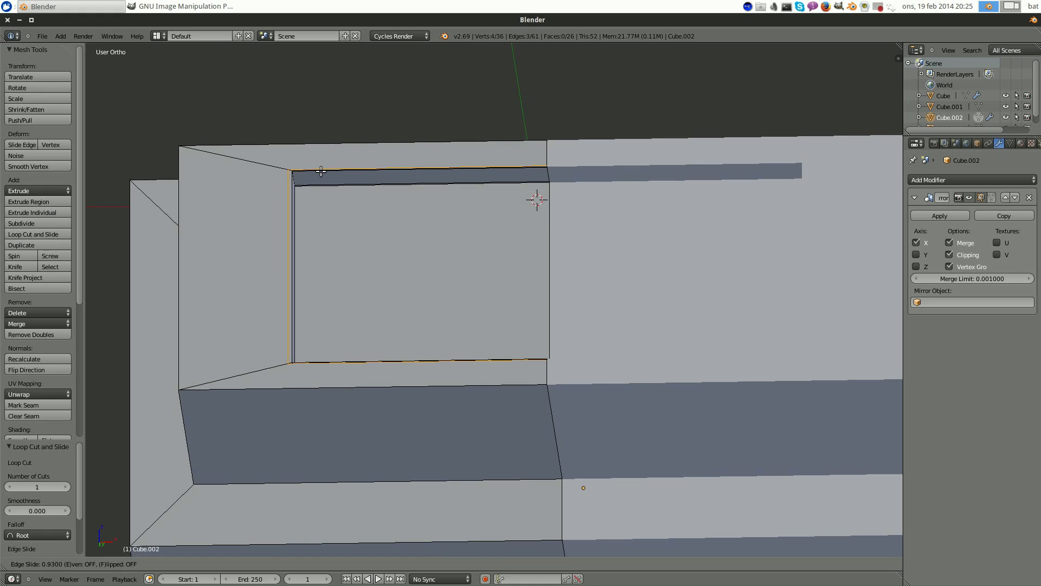
pyautogui.click(321, 172)
pyautogui.moveTo(320, 171); pyautogui.dragTo(243, 162, button='middle')
pyautogui.hotkey('ctrl', 'r')
pyautogui.click(246, 152)
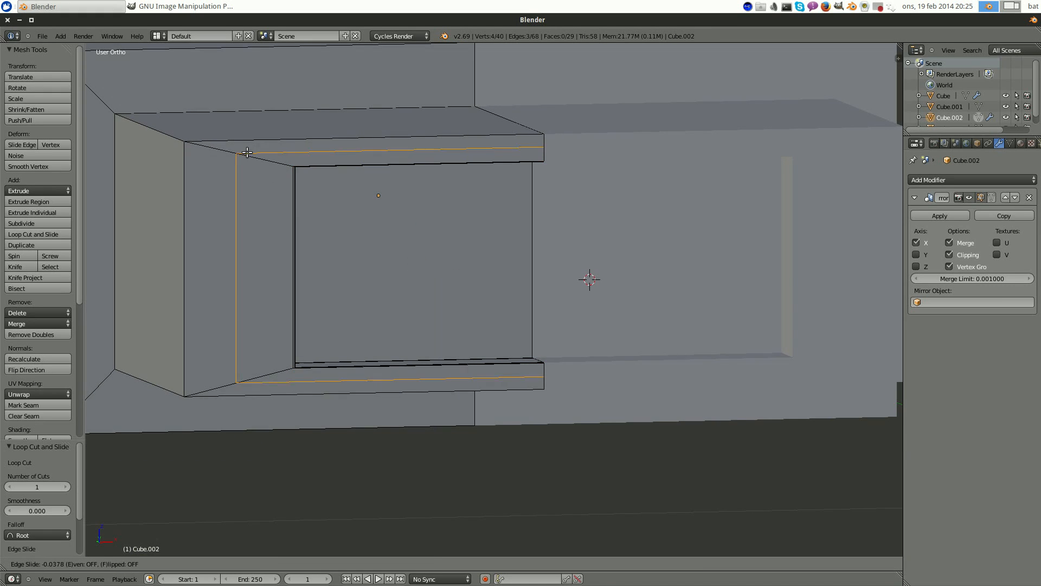
pyautogui.click(225, 154)
pyautogui.scroll(-2, 264, 173)
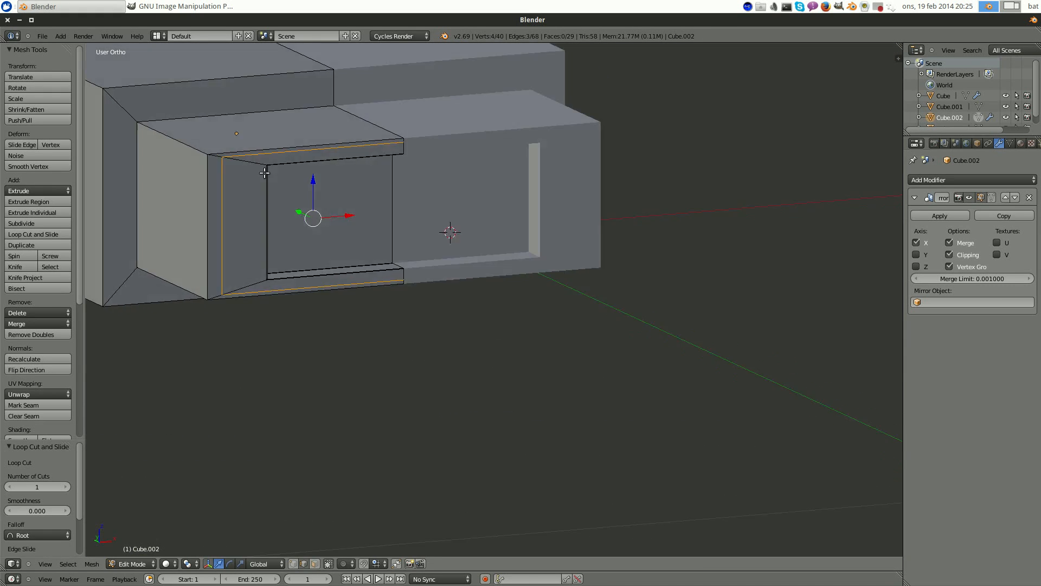
# - Add two loop cuts around the narrower front section, one near its front edge and one where it meets the main body
pyautogui.moveTo(264, 172); pyautogui.dragTo(341, 214, button='middle')
pyautogui.hotkey('ctrl', 'r')
pyautogui.click(250, 204)
pyautogui.click(275, 207)
pyautogui.hotkey('ctrl', 'r')
pyautogui.click(341, 214)
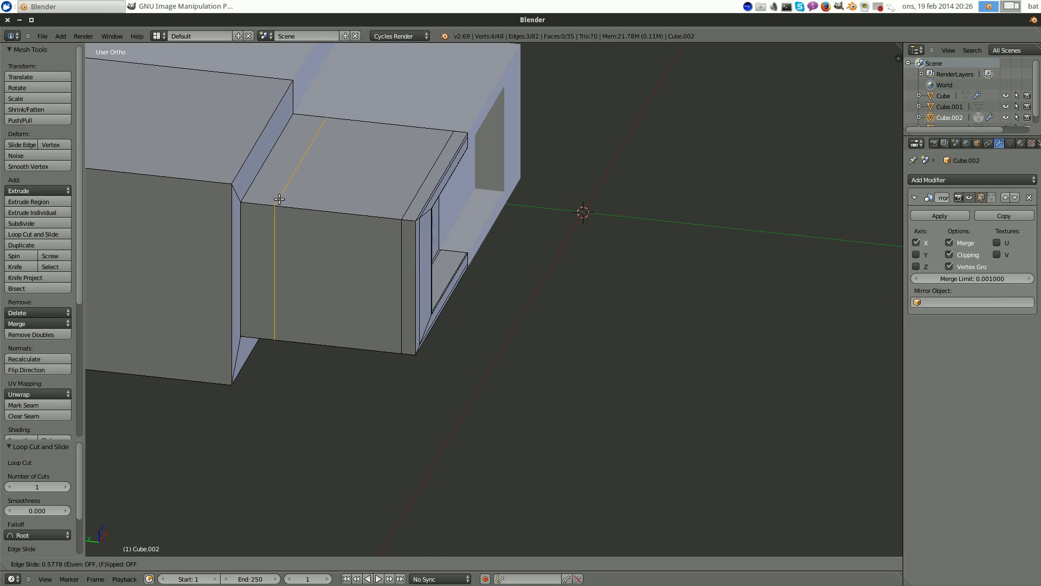
pyautogui.click(249, 197)
# - Add two loop cuts on the main body's front shoulder, one close to the narrower section and one close to the outer edge
pyautogui.scroll(3, 238, 190)
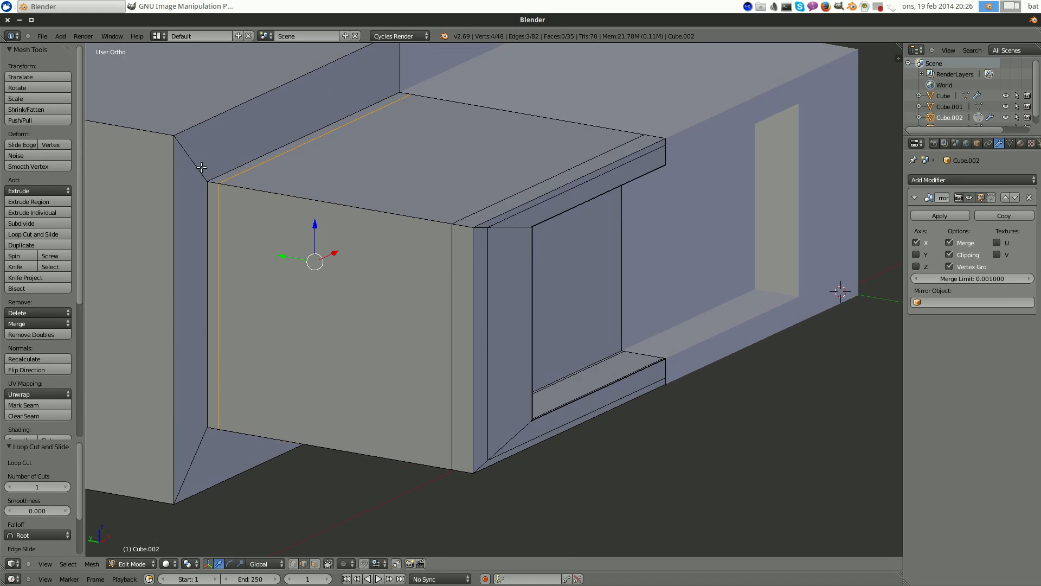
pyautogui.hotkey('ctrl', 'r')
pyautogui.click(201, 168)
pyautogui.click(211, 179)
pyautogui.keyDown('shift'); pyautogui.moveTo(257, 176); pyautogui.dragTo(348, 182, button='middle'); pyautogui.keyUp('shift')
pyautogui.hotkey('ctrl', 'r')
pyautogui.click(277, 161)
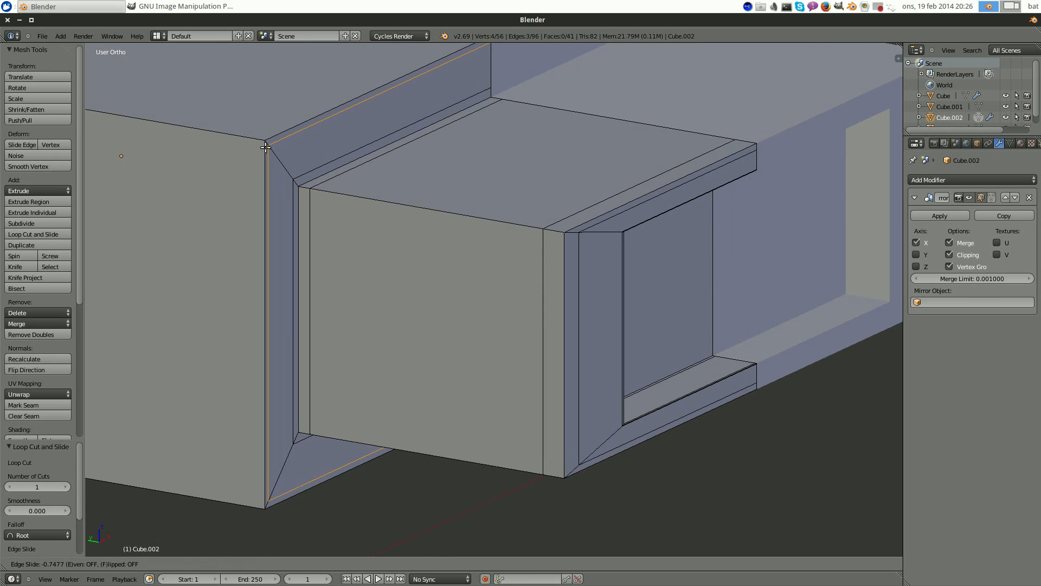
pyautogui.click(266, 148)
# - Add a loop cut around the main body, slid close to its front edge
pyautogui.scroll(-4, 265, 148)
pyautogui.moveTo(253, 145); pyautogui.dragTo(439, 174, button='middle')
pyautogui.scroll(-4, 222, 142)
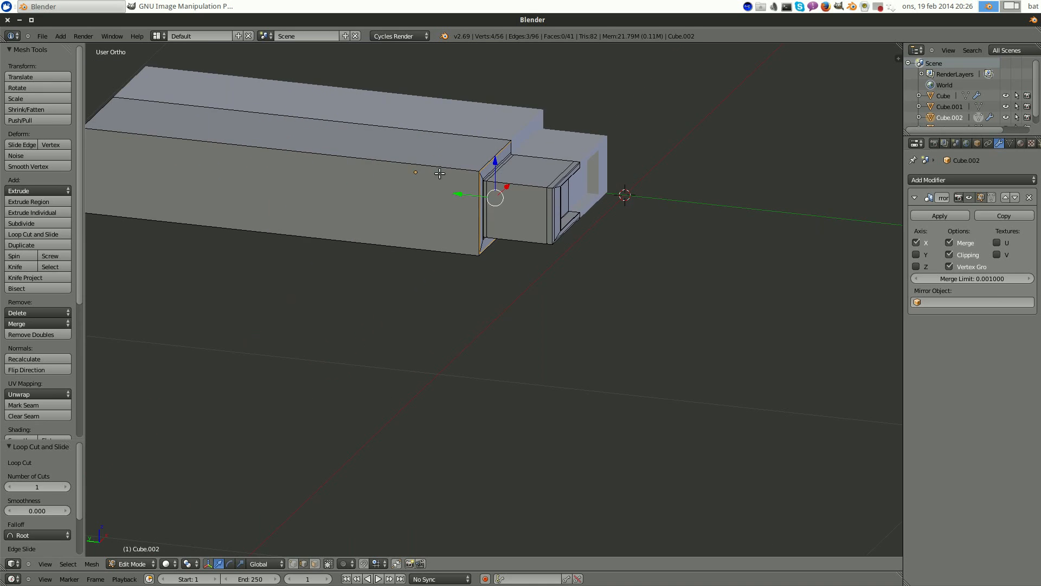
pyautogui.hotkey('ctrl', 'r')
pyautogui.click(347, 165)
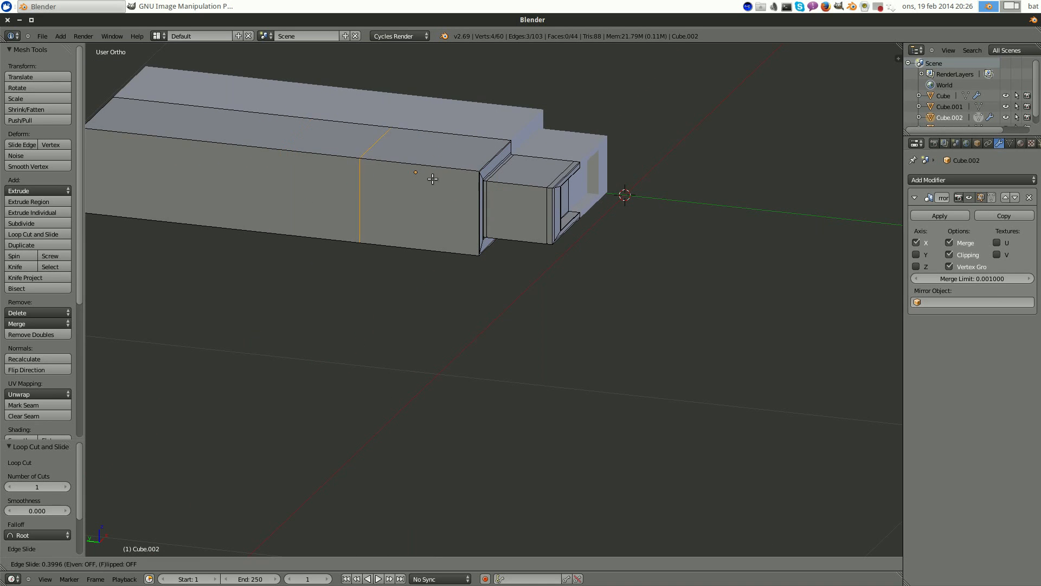
pyautogui.click(489, 191)
# - Add a loop cut around the main body, slid close to its rear end
pyautogui.scroll(-4, 367, 167)
pyautogui.moveTo(367, 167); pyautogui.dragTo(238, 173, button='middle')
pyautogui.scroll(5, 420, 183)
pyautogui.hotkey('ctrl', 'r')
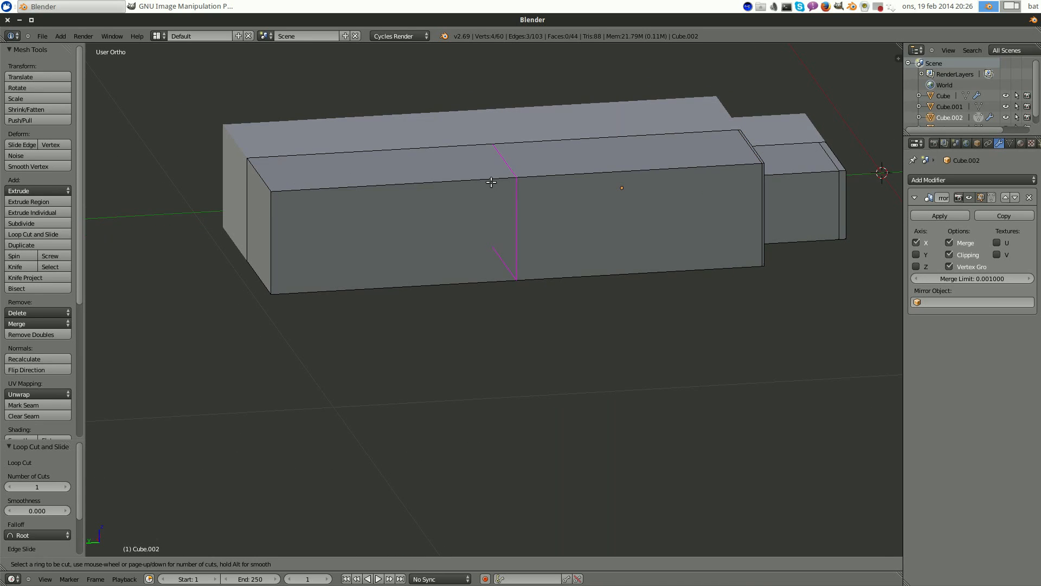
pyautogui.click(490, 185)
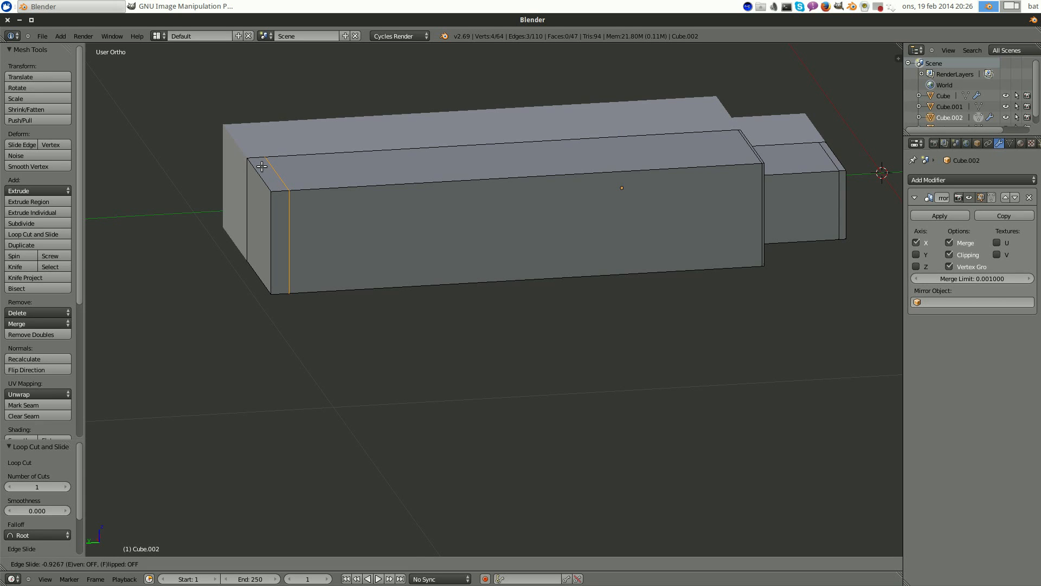
pyautogui.click(262, 166)
# - Add two horizontal loop cuts running the length of the body's sides, one close to the top edge and one close to the bottom edge
pyautogui.moveTo(261, 166); pyautogui.dragTo(461, 209, button='middle')
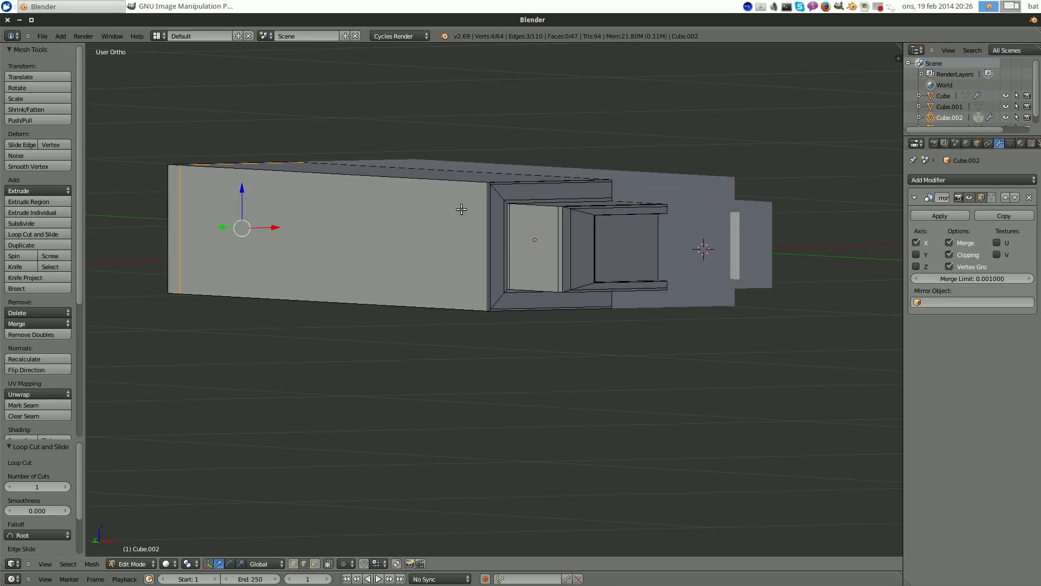
pyautogui.scroll(1, 461, 209)
pyautogui.hotkey('ctrl', 'r')
pyautogui.click(491, 233)
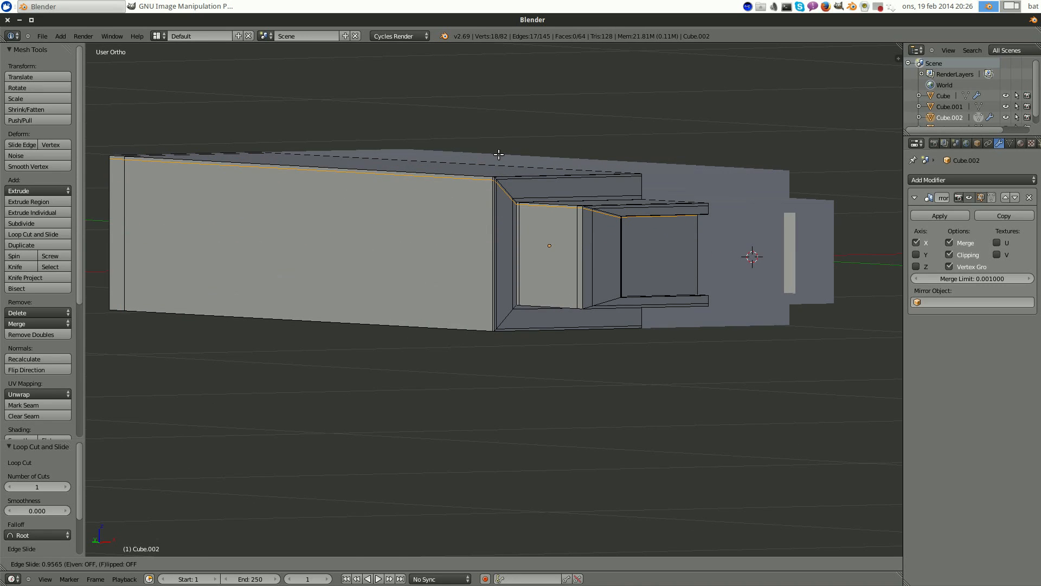
pyautogui.click(499, 154)
pyautogui.moveTo(428, 256)
pyautogui.mouseDown(button='middle')
pyautogui.moveTo(465, 249)
pyautogui.moveTo(444, 252)
pyautogui.mouseUp(button='middle')
pyautogui.press('g')
pyautogui.press('g')
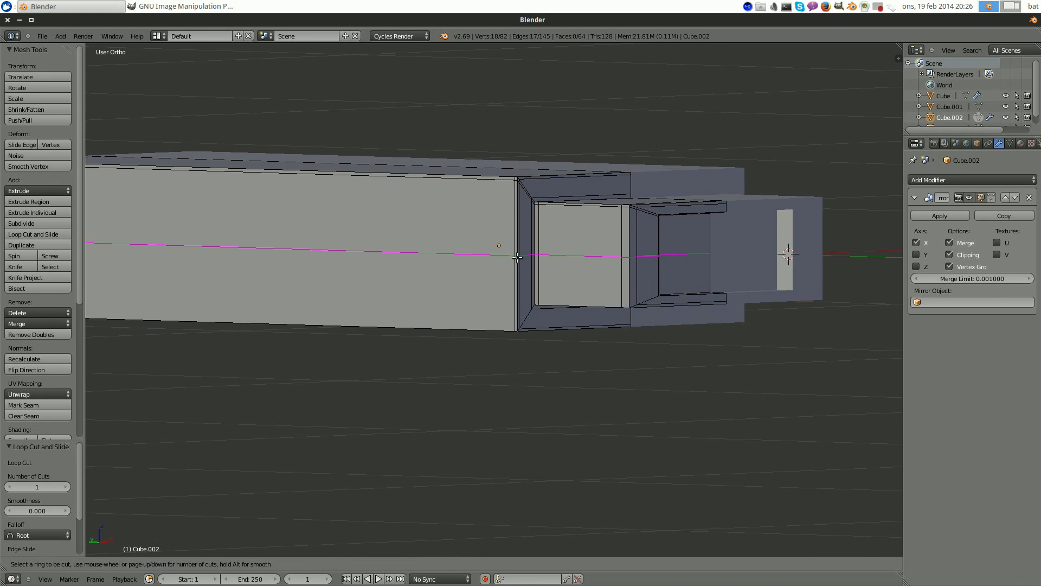
pyautogui.click(519, 330)
# - On the body's rear face, move the upper horizontal edge slightly down and the lower one up by 0.026 along Z
pyautogui.scroll(-4, 467, 295)
pyautogui.moveTo(396, 293); pyautogui.dragTo(502, 273, button='middle')
pyautogui.scroll(6, 434, 282)
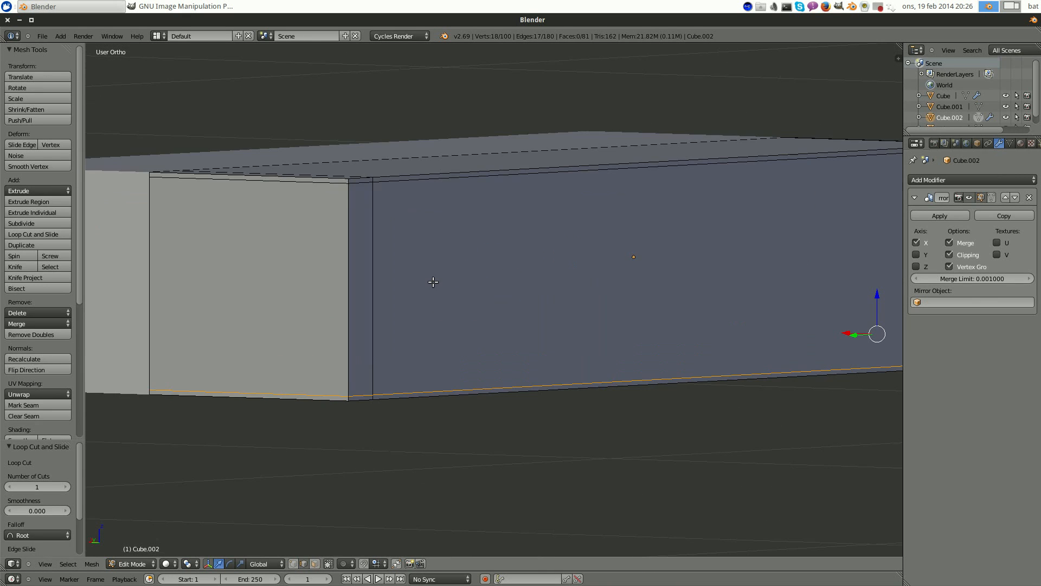
pyautogui.moveTo(434, 282); pyautogui.dragTo(416, 276, button='middle')
pyautogui.scroll(-3, 277, 158)
pyautogui.scroll(3, 363, 168)
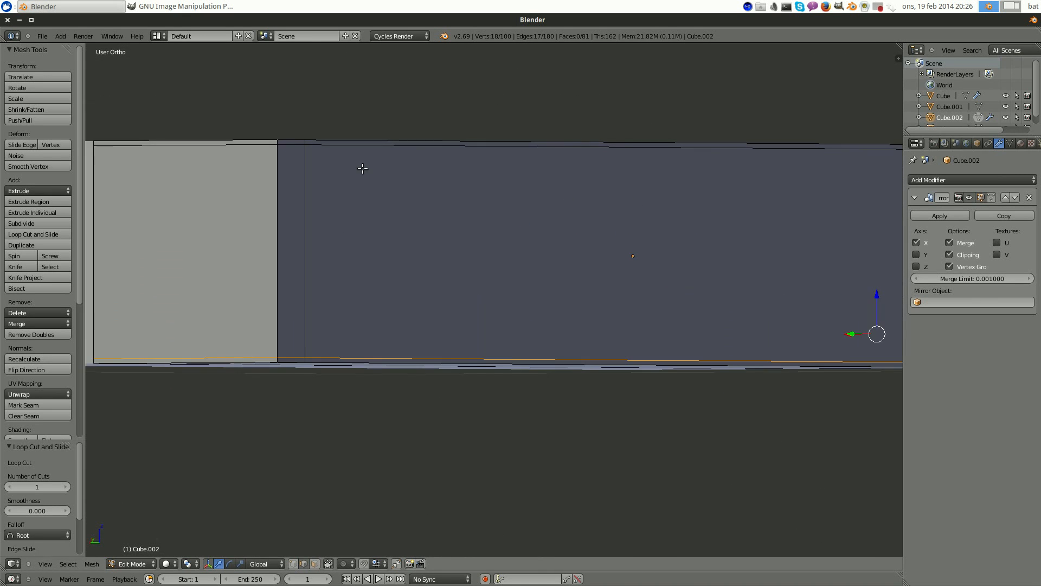
pyautogui.scroll(-4, 363, 169)
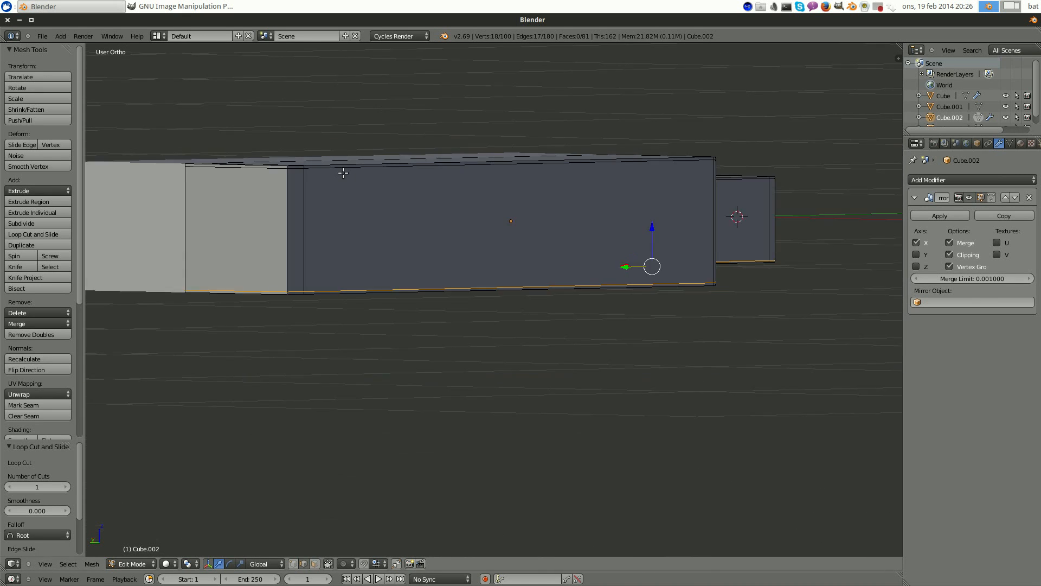
pyautogui.rightClick(246, 161)
pyautogui.moveTo(200, 133); pyautogui.dragTo(228, 315)
pyautogui.rightClick(238, 338)
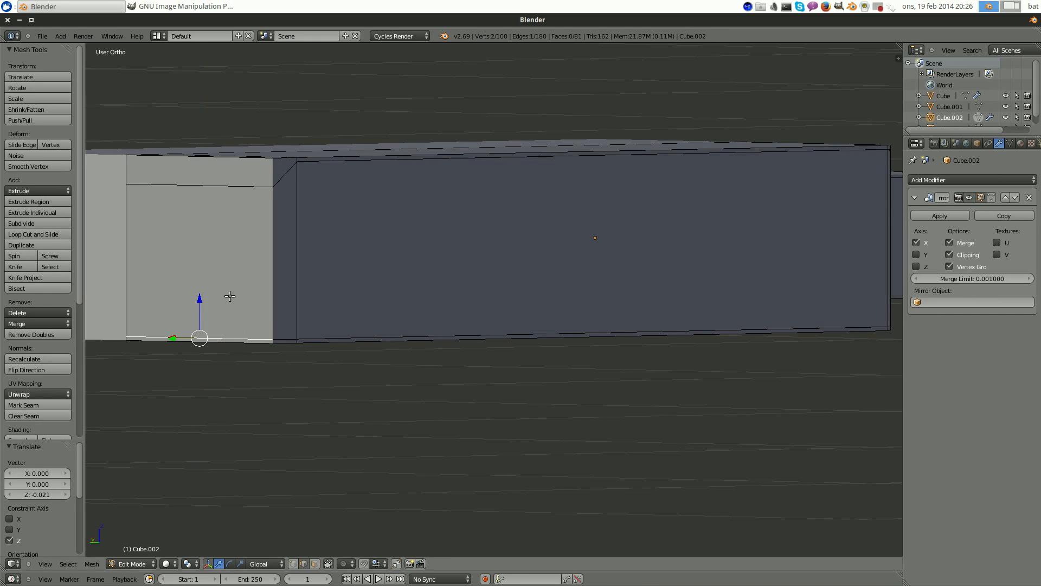
pyautogui.moveTo(202, 282); pyautogui.dragTo(202, 264)
# - Add a Subdivision Surface modifier to the stick body and inspect the rounded rear end
pyautogui.click(946, 181)
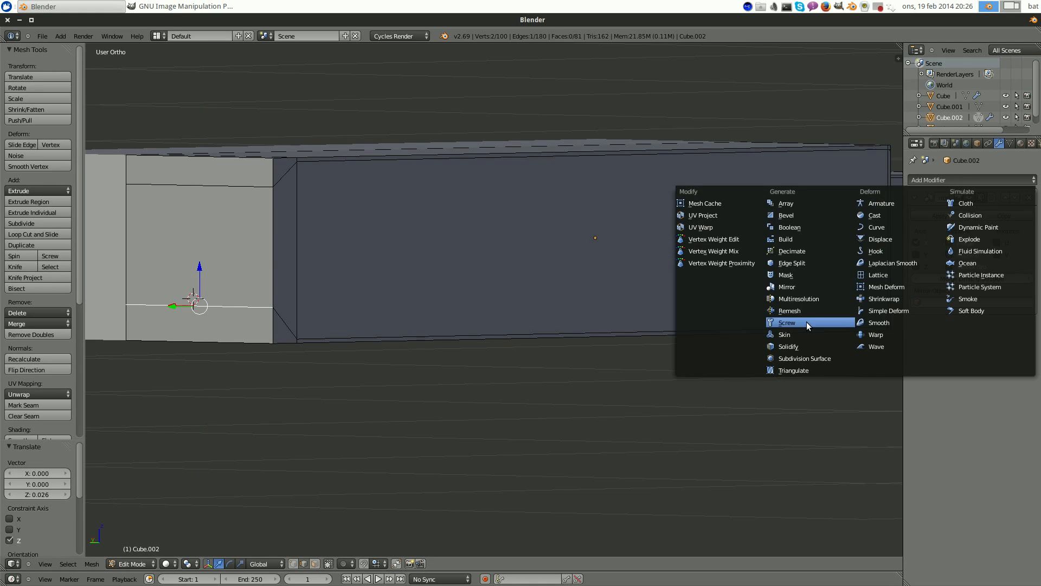
pyautogui.click(802, 356)
pyautogui.scroll(-2, 617, 293)
pyautogui.moveTo(616, 293); pyautogui.dragTo(726, 273, button='middle')
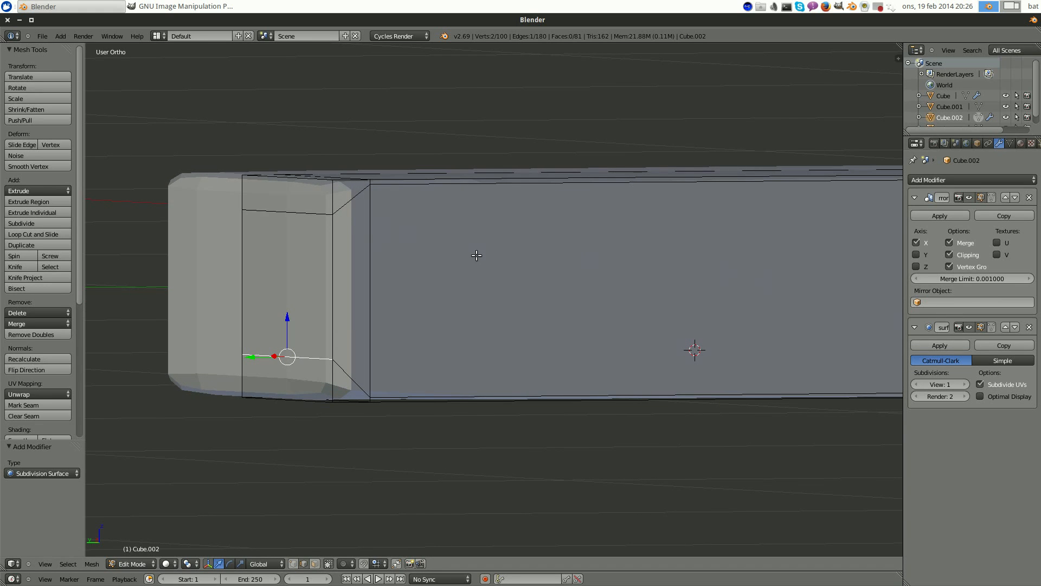
pyautogui.moveTo(476, 256); pyautogui.dragTo(493, 271, button='middle')
pyautogui.scroll(2, 537, 283)
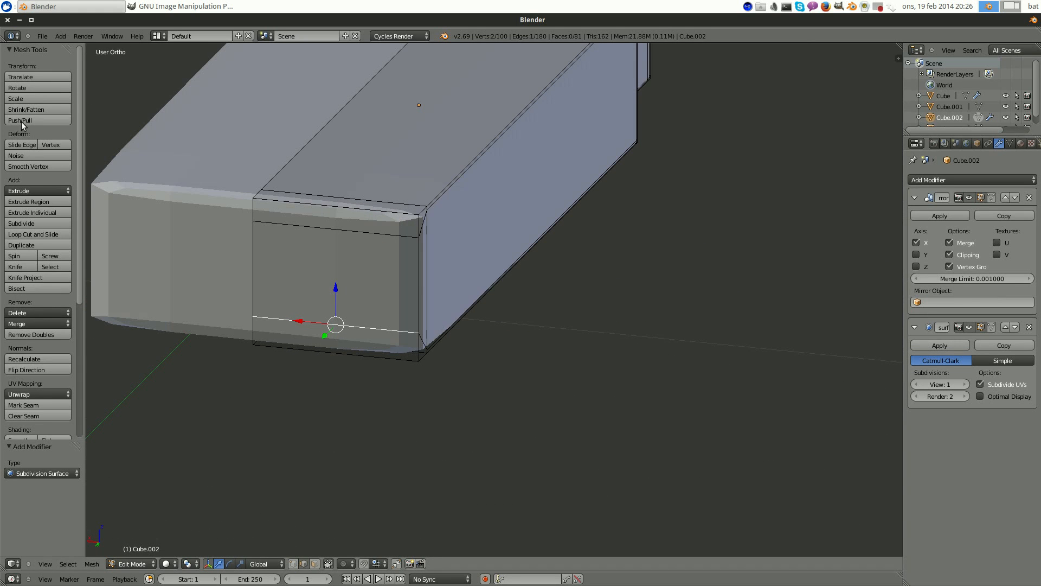
# - Apply smooth shading to the whole stick body in Object Mode, then return to mesh editing and inspect the result
pyautogui.scroll(-6, 77, 155)
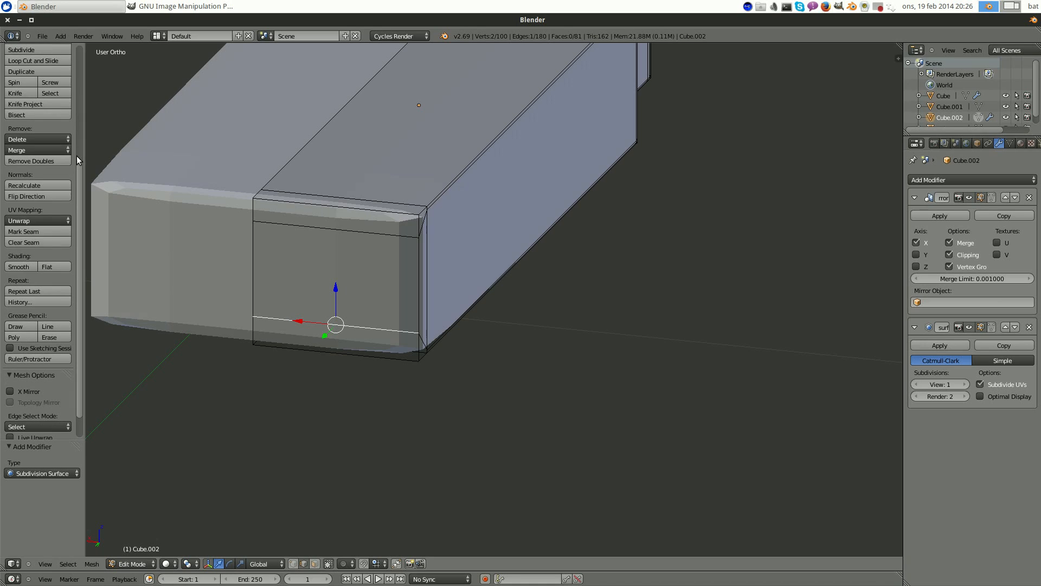
pyautogui.click(21, 266)
pyautogui.press('Tab')
pyautogui.press('Tab')
pyautogui.press('Tab')
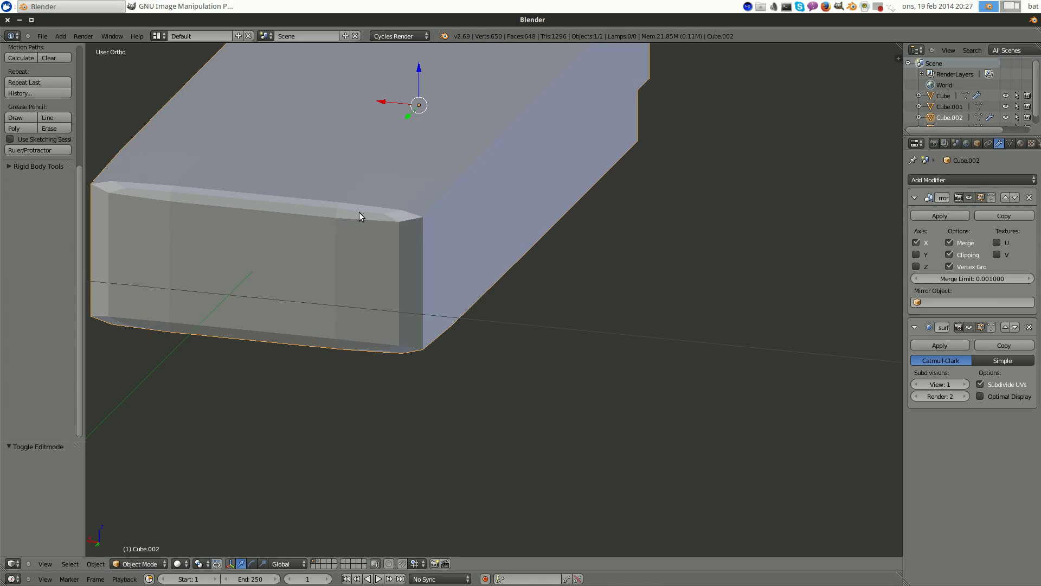
pyautogui.scroll(4, 54, 135)
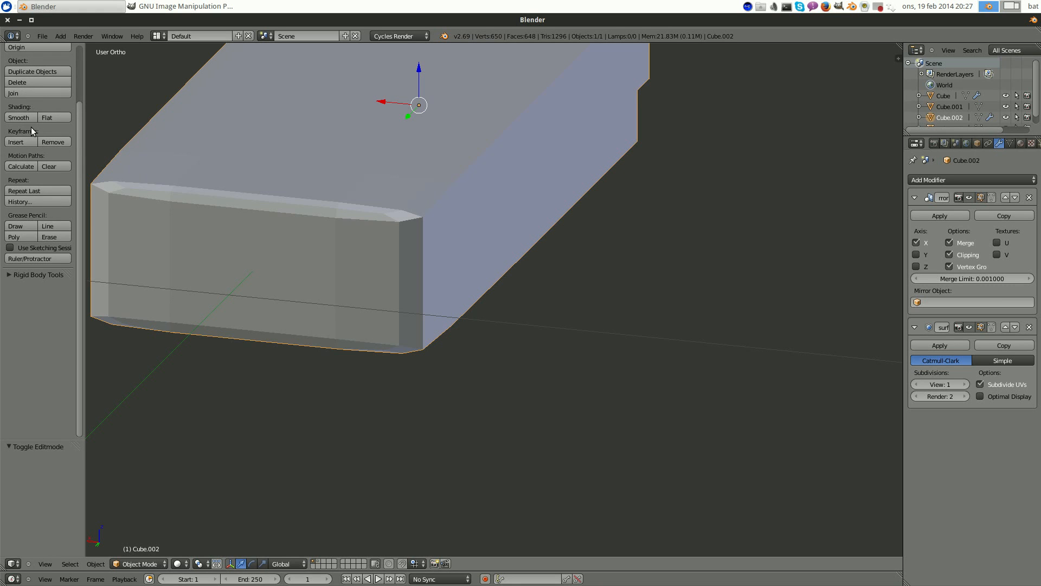
pyautogui.click(24, 119)
pyautogui.press('Tab')
pyautogui.scroll(-2, 563, 330)
pyautogui.moveTo(574, 331); pyautogui.dragTo(428, 328, button='middle')
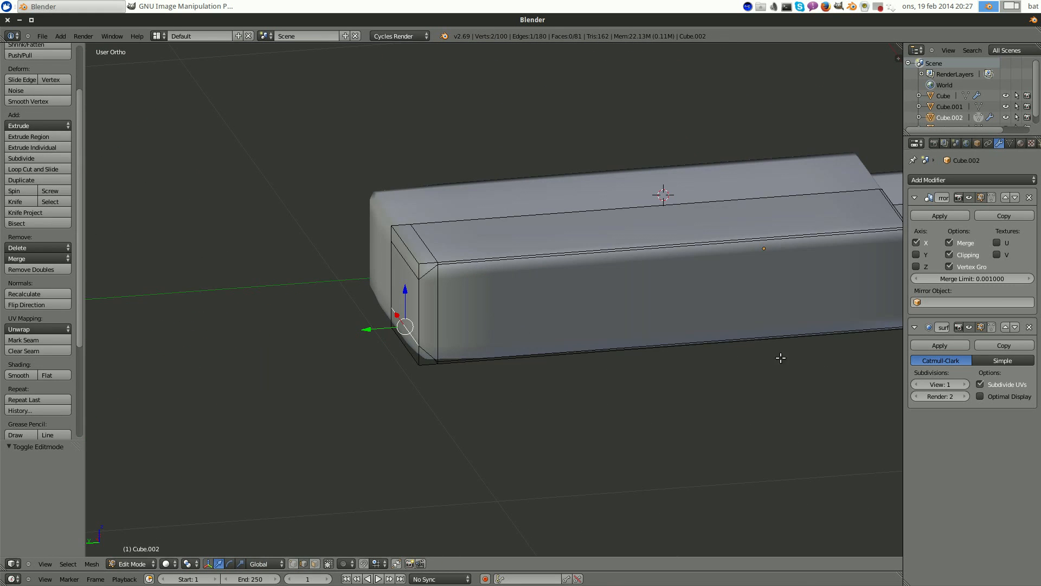
pyautogui.moveTo(781, 358); pyautogui.dragTo(532, 266, button='middle')
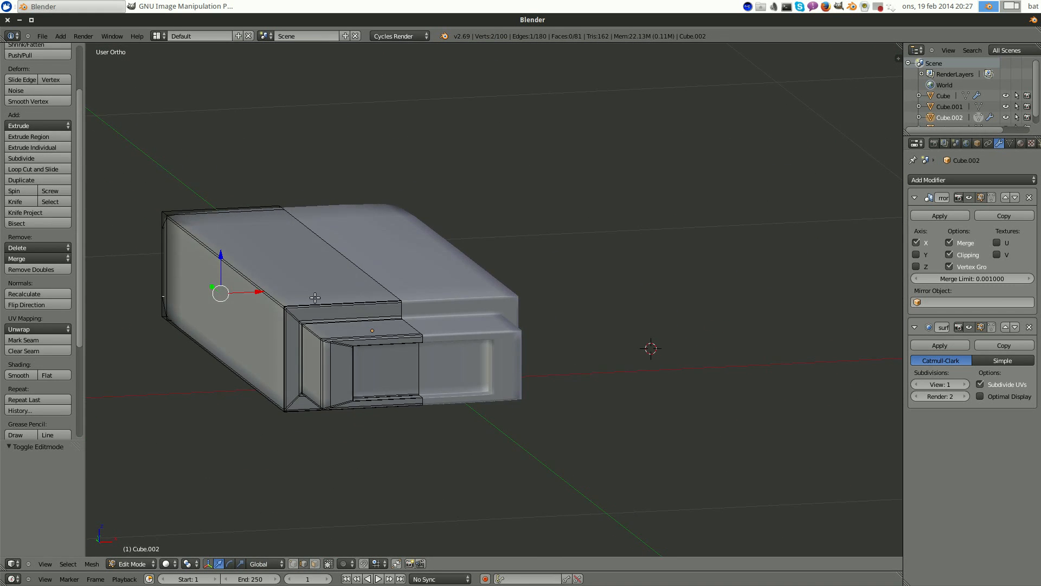
# - Add a lengthwise loop cut over the body's top, front and bottom, slid close to the outer side edge
pyautogui.scroll(3, 315, 298)
pyautogui.moveTo(404, 359); pyautogui.dragTo(327, 324, button='middle')
pyautogui.keyDown('shift'); pyautogui.moveTo(325, 321); pyautogui.dragTo(514, 266, button='middle'); pyautogui.keyUp('shift')
pyautogui.scroll(4, 267, 206)
pyautogui.keyDown('shift'); pyautogui.moveTo(704, 260); pyautogui.dragTo(565, 225, button='middle'); pyautogui.keyUp('shift')
pyautogui.hotkey('ctrl', 'r')
pyautogui.click(564, 231)
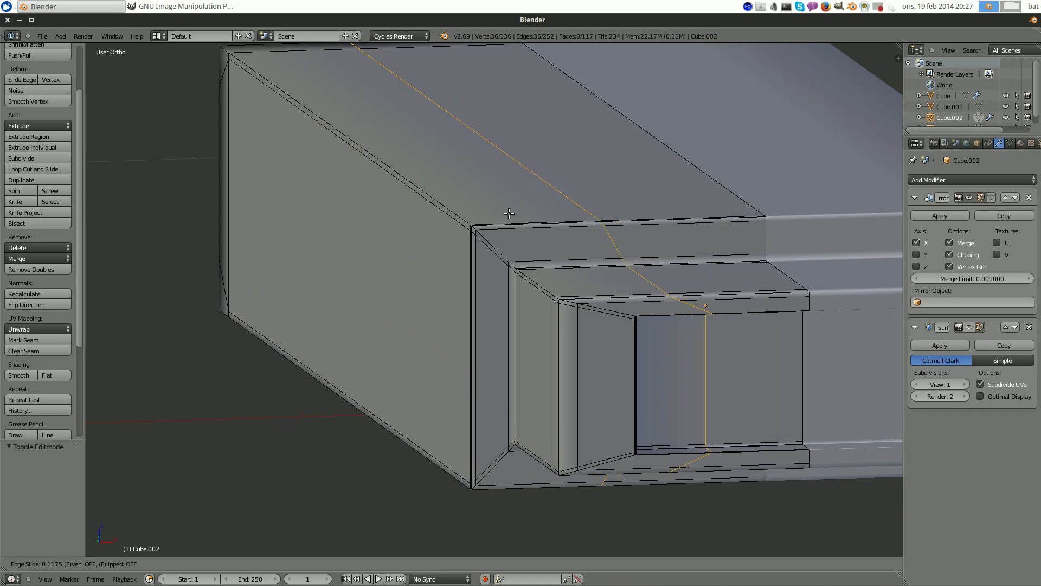
pyautogui.click(440, 210)
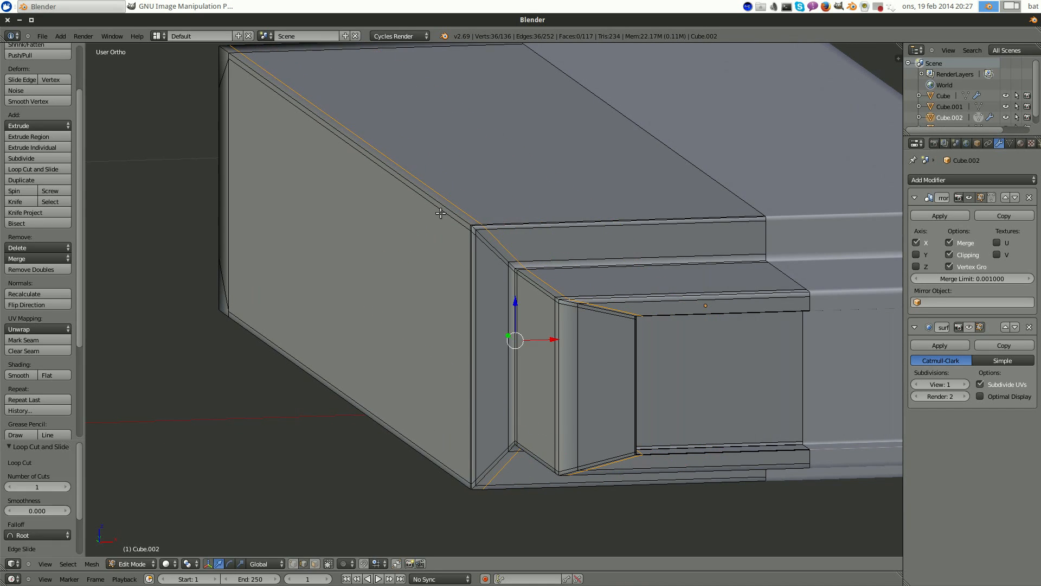
# - Leave mesh editing and toggle the Subdivision Surface modifier's viewport display to compare the body with and without subdivision
pyautogui.press('Tab')
pyautogui.scroll(-5, 625, 345)
pyautogui.moveTo(626, 340); pyautogui.dragTo(994, 337, button='middle')
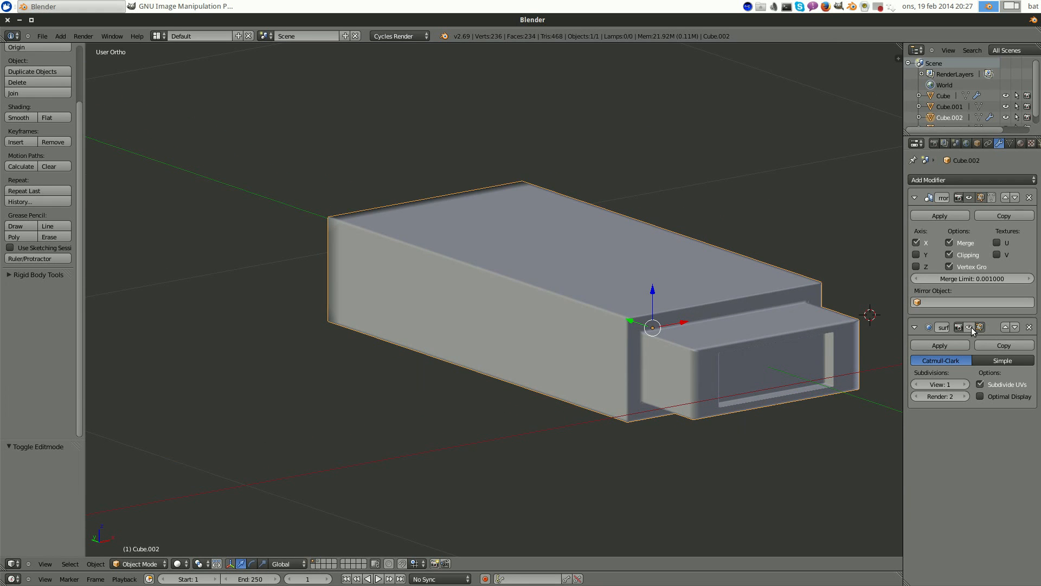
pyautogui.click(970, 326)
pyautogui.moveTo(795, 310); pyautogui.dragTo(587, 288, button='middle')
# - Edit the body's mesh from the front view and add a horizontal loop cut around its sides at mid-height
pyautogui.press('KP_1')
pyautogui.press('Tab')
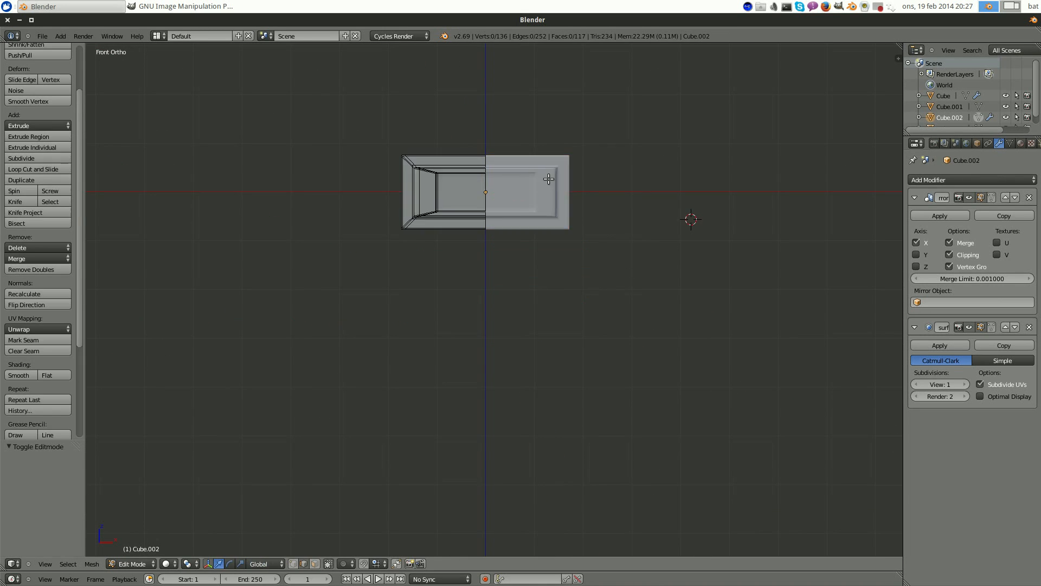
pyautogui.scroll(4, 549, 179)
pyautogui.hotkey('ctrl', 'r')
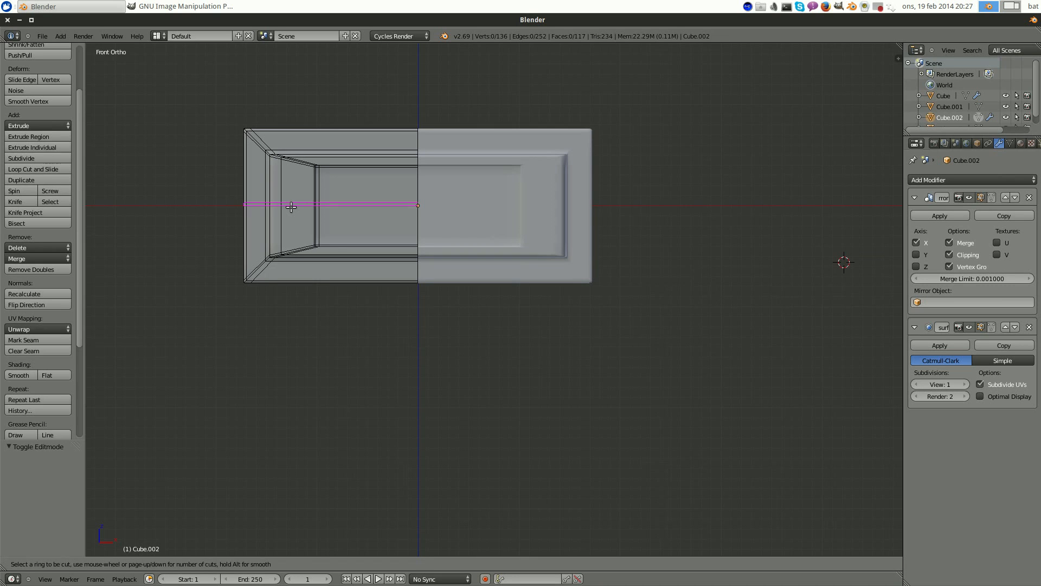
pyautogui.click(292, 207)
pyautogui.click(288, 204)
# - Flatten the mid-height loop by scaling it to 0 along the Z axis
pyautogui.moveTo(289, 204); pyautogui.dragTo(433, 179, button='middle')
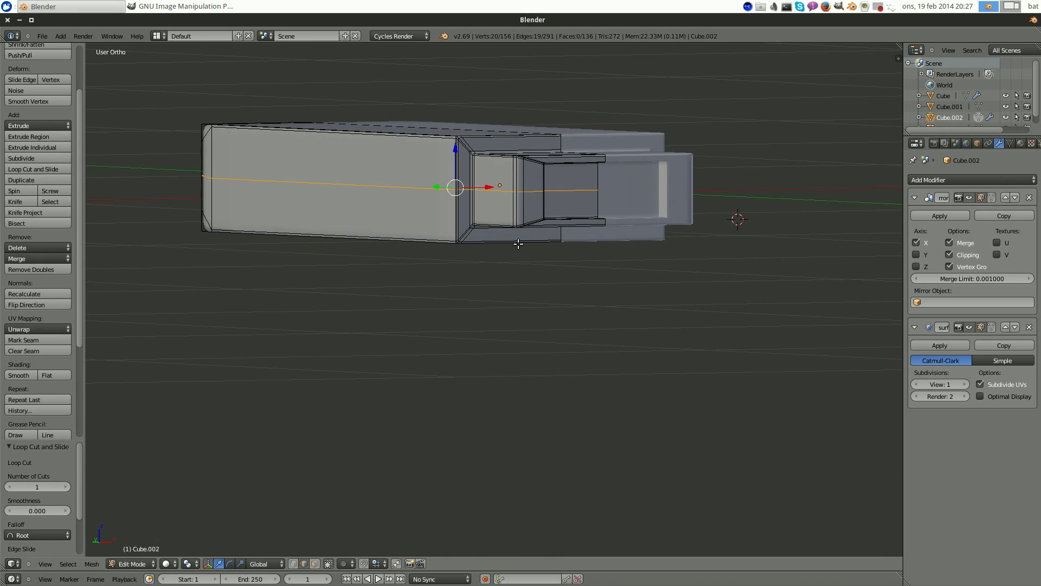
pyautogui.press('s')
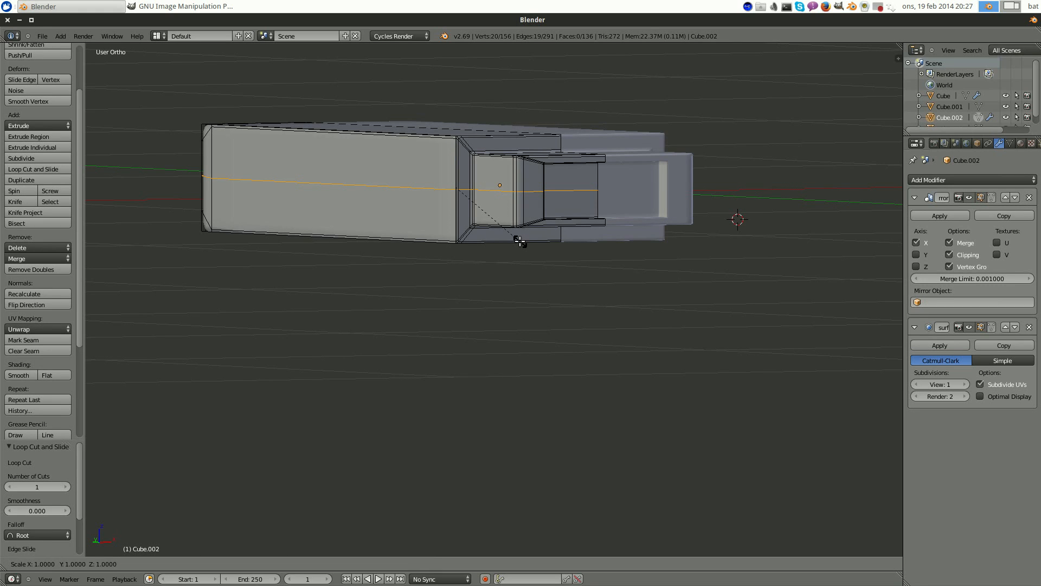
pyautogui.press('z')
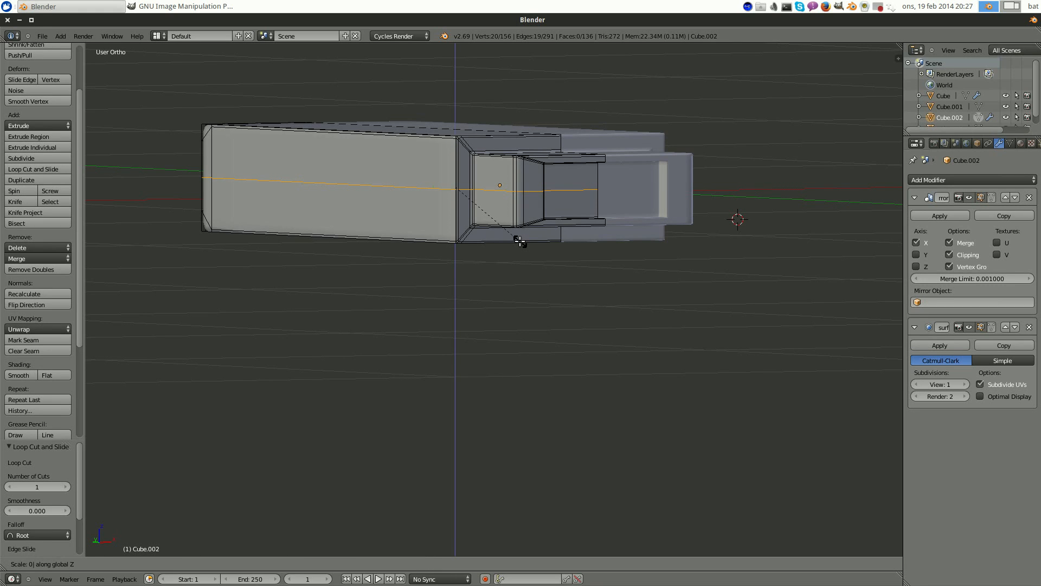
pyautogui.press('Return')
pyautogui.moveTo(600, 199); pyautogui.dragTo(499, 189, button='middle')
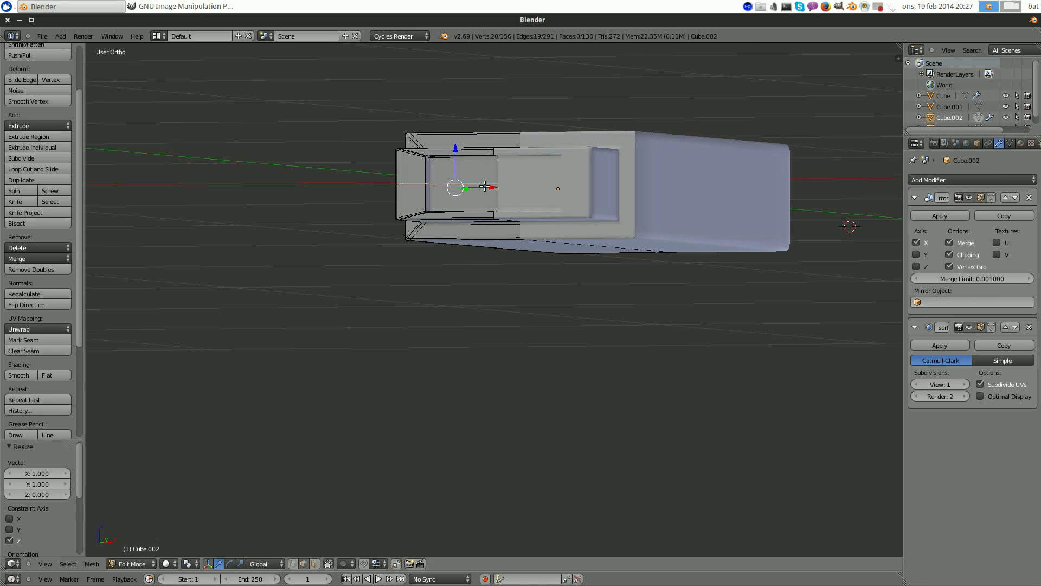
pyautogui.scroll(4, 456, 184)
pyautogui.scroll(-4, 450, 187)
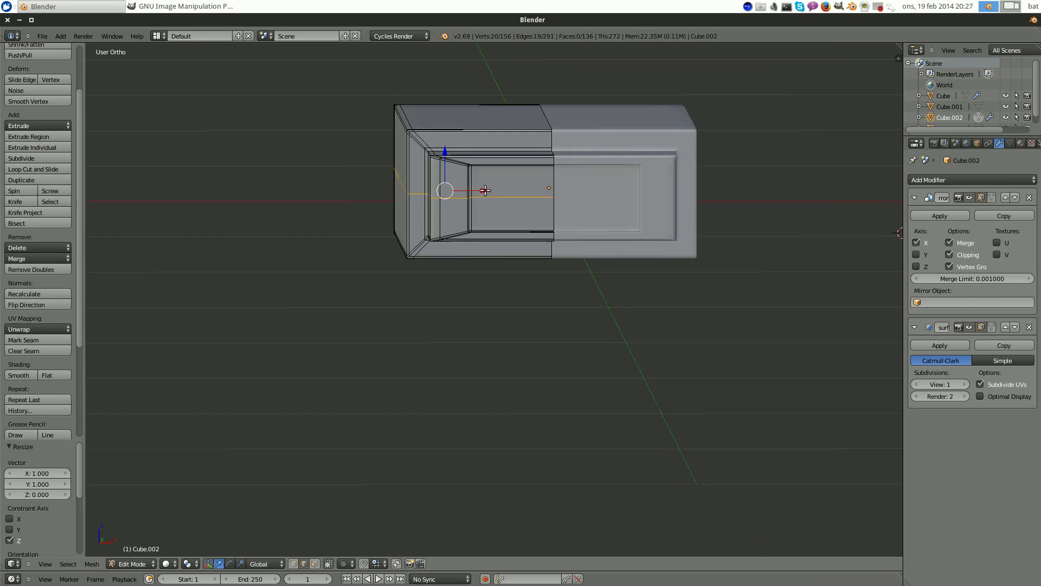
# - Leave mesh editing, duplicate the body in place and move the copy to layer 3 as a backup
pyautogui.moveTo(441, 192); pyautogui.dragTo(533, 208, button='middle')
pyautogui.press('Tab')
pyautogui.scroll(1, 626, 273)
pyautogui.scroll(-3, 533, 208)
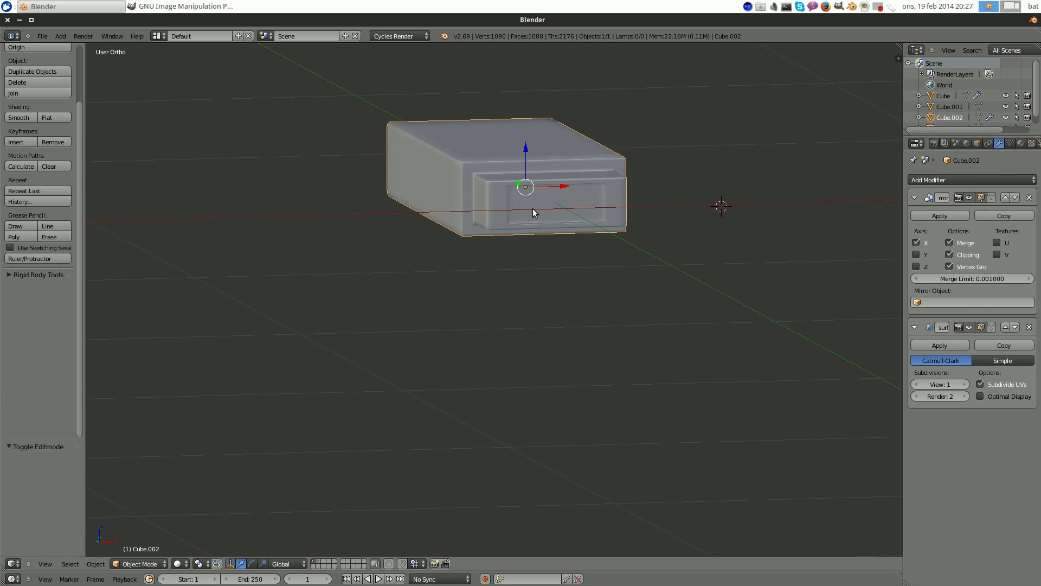
pyautogui.keyDown('shift'); pyautogui.moveTo(605, 169); pyautogui.dragTo(574, 180, button='middle'); pyautogui.keyUp('shift')
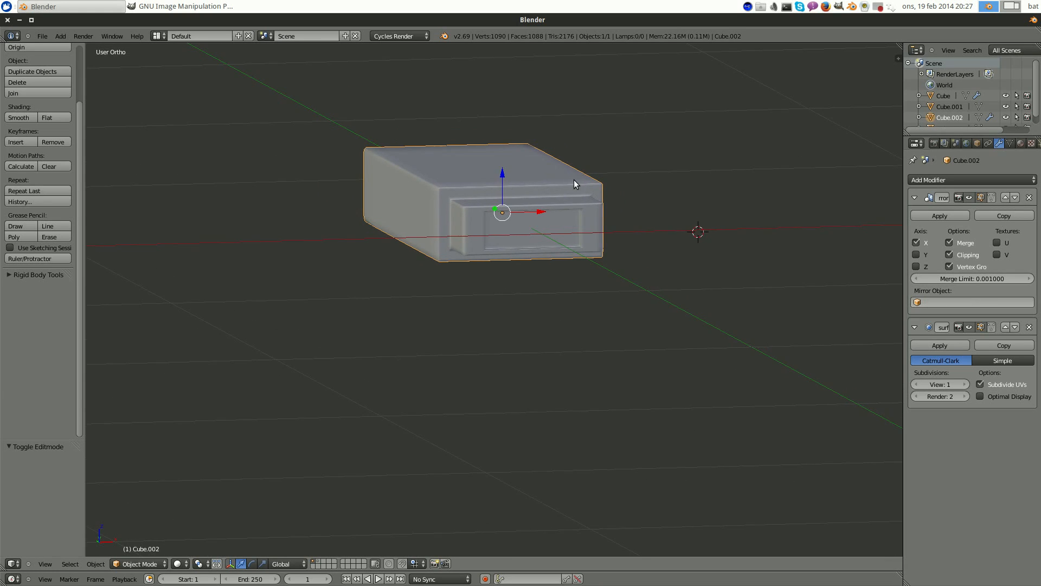
pyautogui.hotkey('shift', 'd')
pyautogui.rightClick(535, 184)
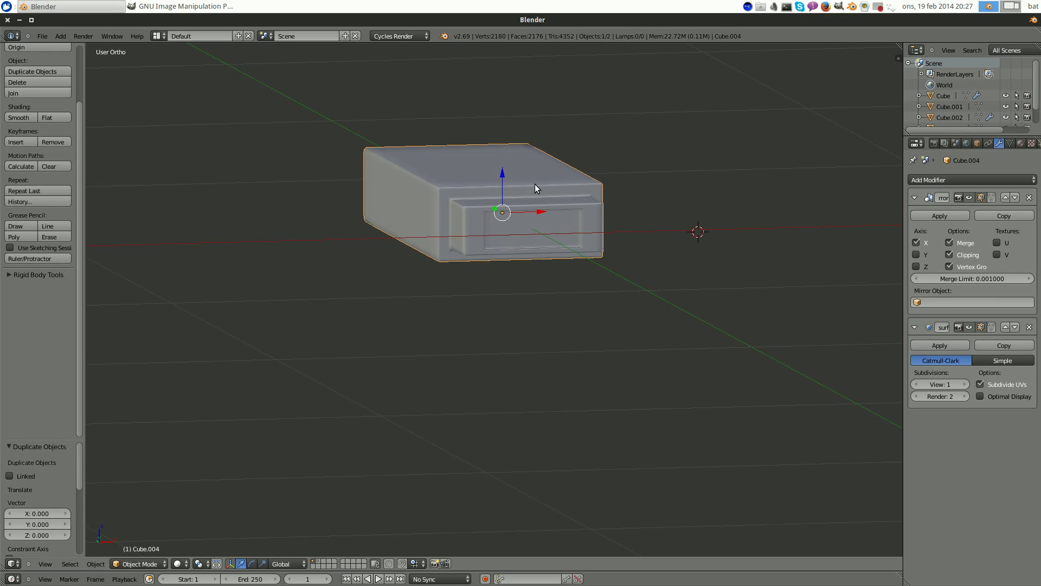
pyautogui.press('m')
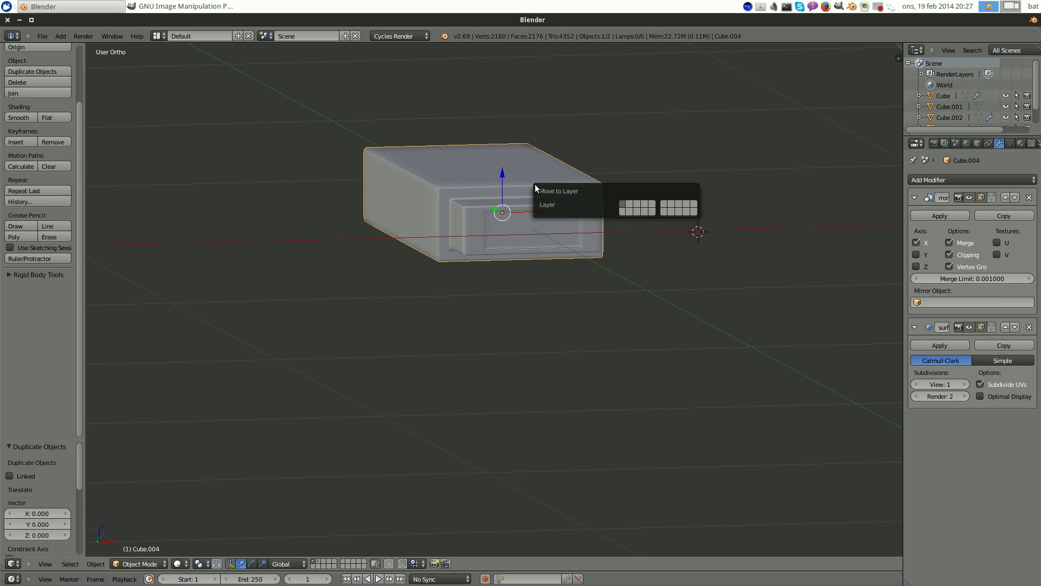
pyautogui.press('3')
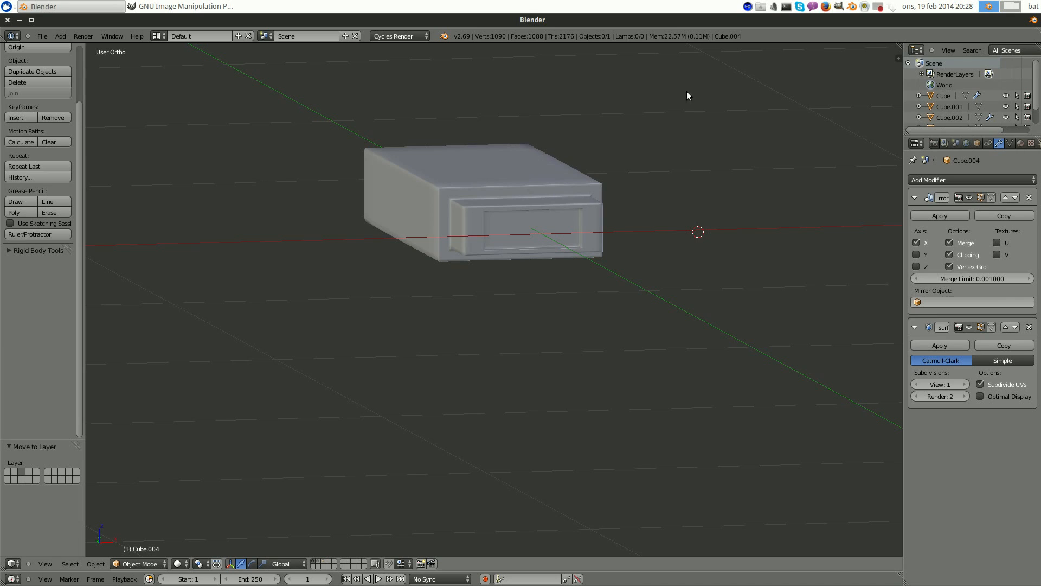
# - Set up the original body's mesh for vertex selection in front wireframe view, with the Subdivision Surface modifier's viewport display off
pyautogui.scroll(3, 699, 291)
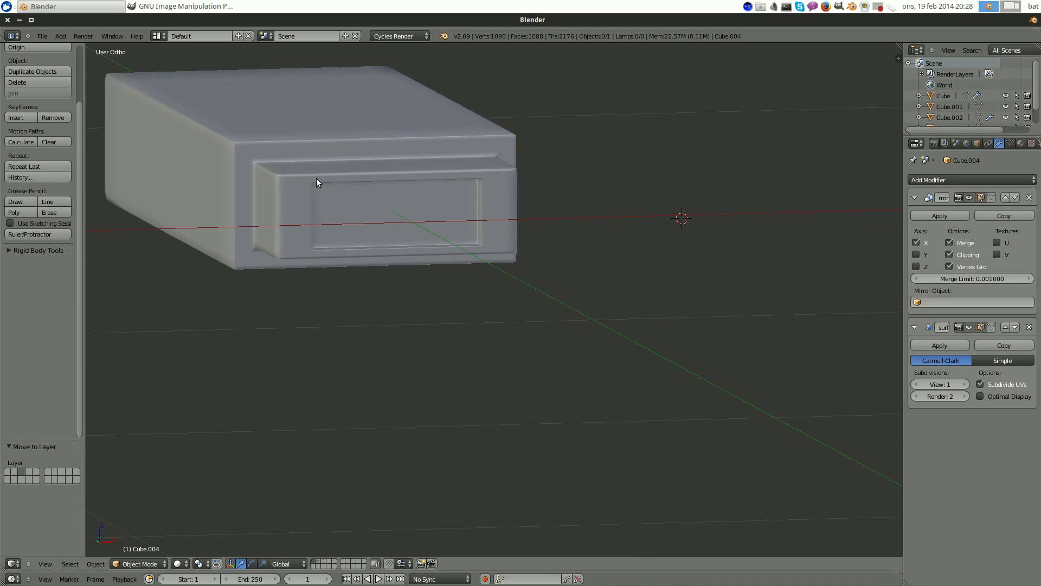
pyautogui.keyDown('shift'); pyautogui.moveTo(316, 178); pyautogui.dragTo(444, 191, button='middle'); pyautogui.keyUp('shift')
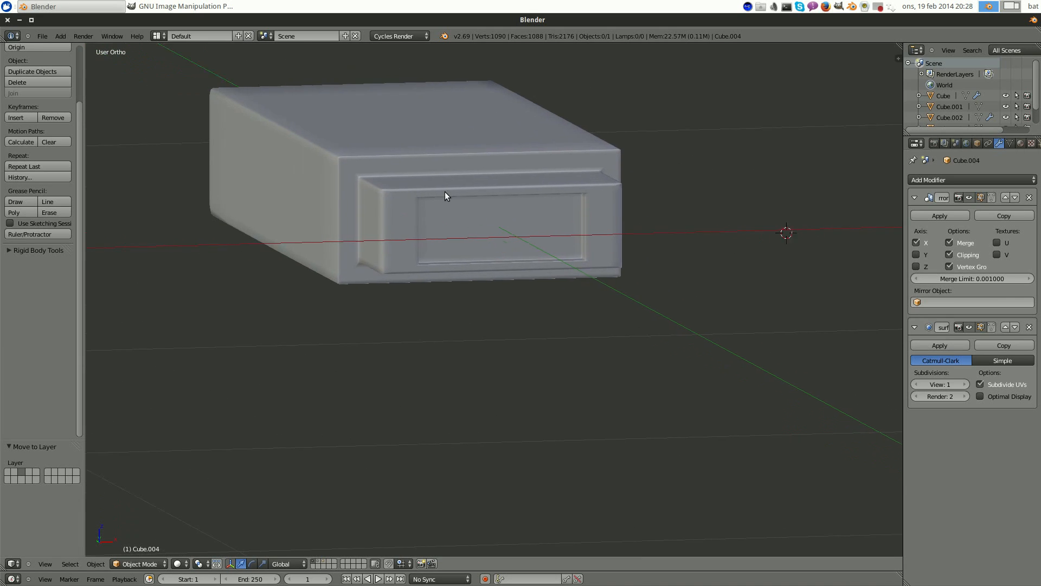
pyautogui.rightClick(401, 186)
pyautogui.press('Tab')
pyautogui.moveTo(542, 230); pyautogui.dragTo(535, 228, button='middle')
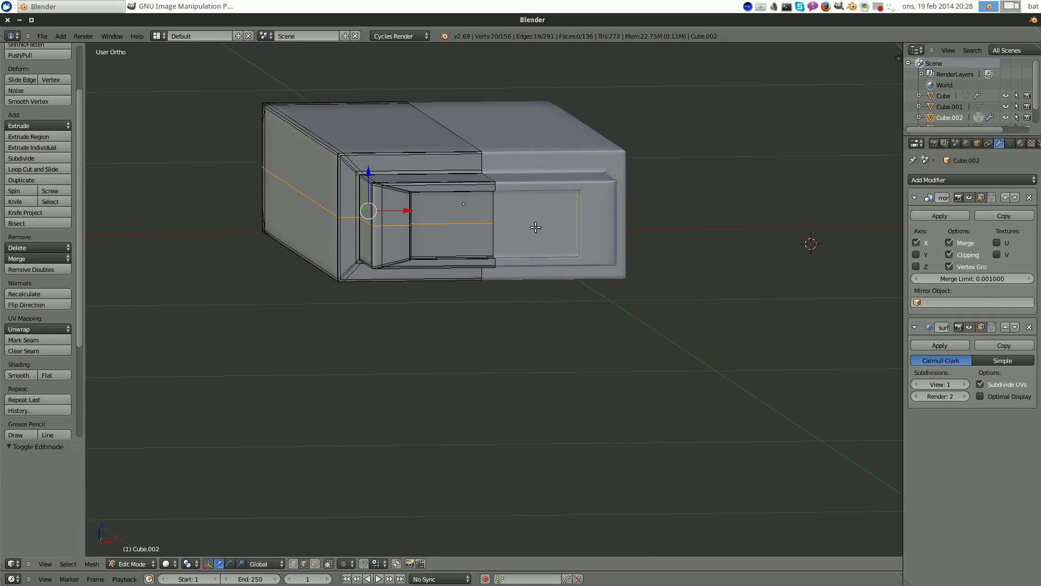
pyautogui.press('a')
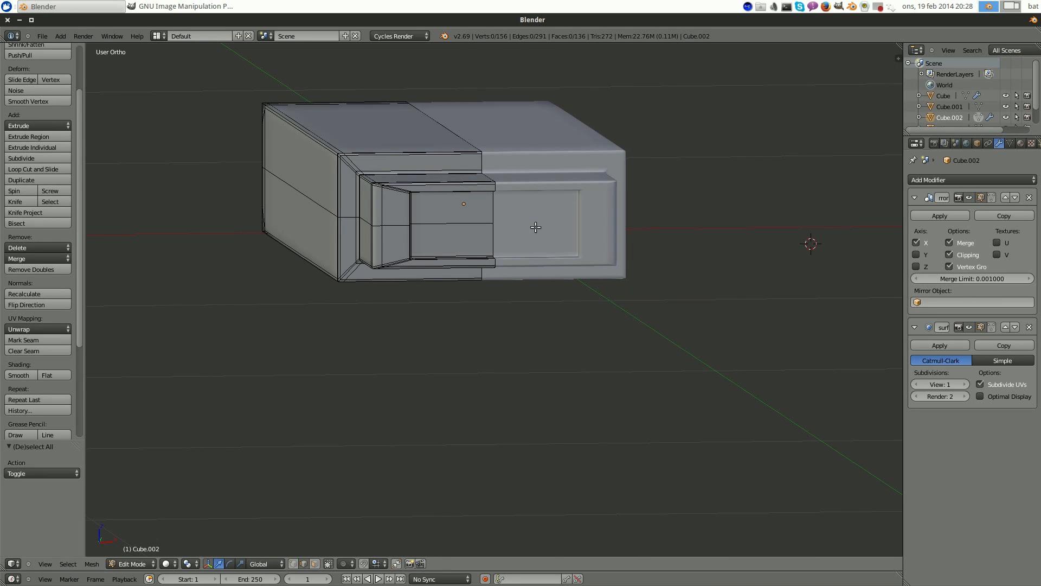
pyautogui.press('KP_1')
pyautogui.keyDown('shift'); pyautogui.moveTo(352, 83); pyautogui.dragTo(625, 263, button='middle'); pyautogui.keyUp('shift')
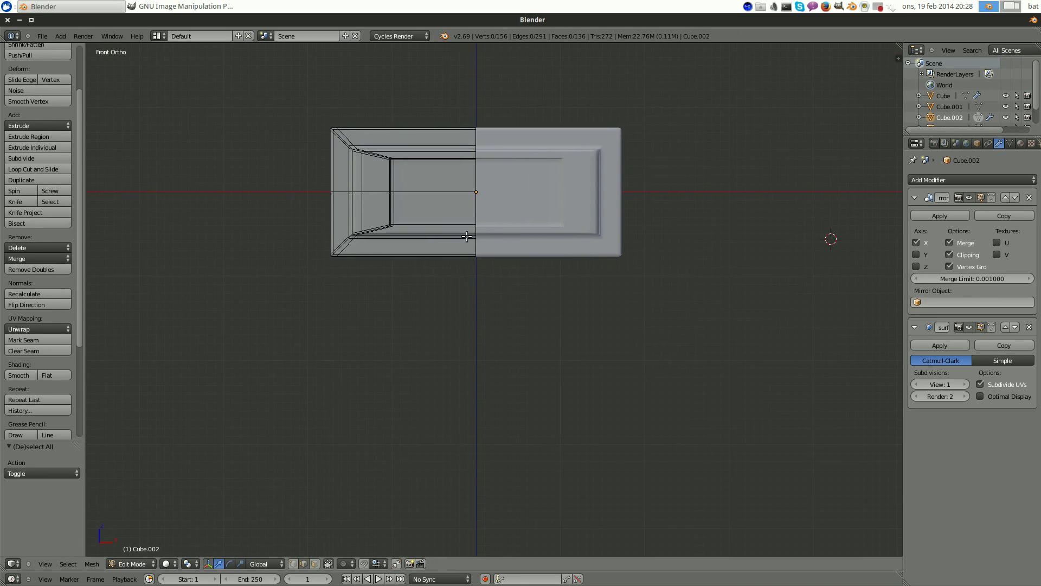
pyautogui.scroll(2, 446, 227)
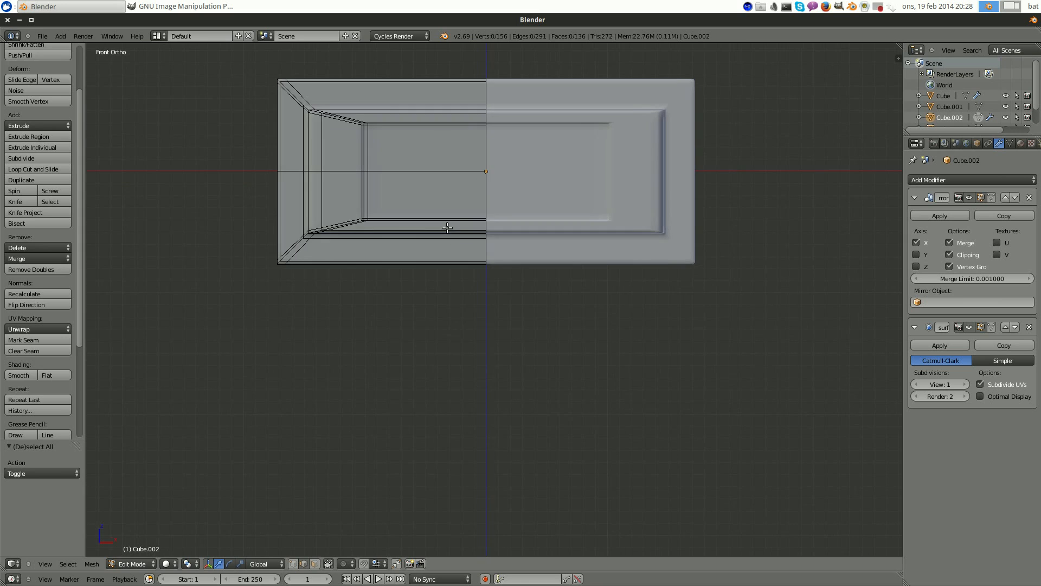
pyautogui.click(293, 565)
pyautogui.press('z')
pyautogui.keyDown('shift'); pyautogui.moveTo(502, 306); pyautogui.dragTo(548, 372, button='middle'); pyautogui.keyUp('shift')
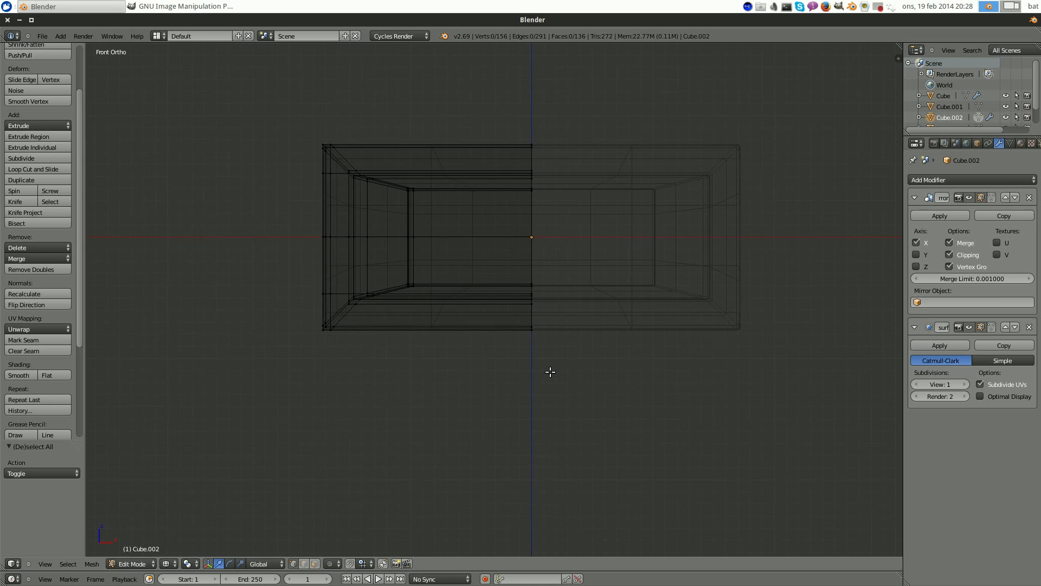
pyautogui.click(969, 326)
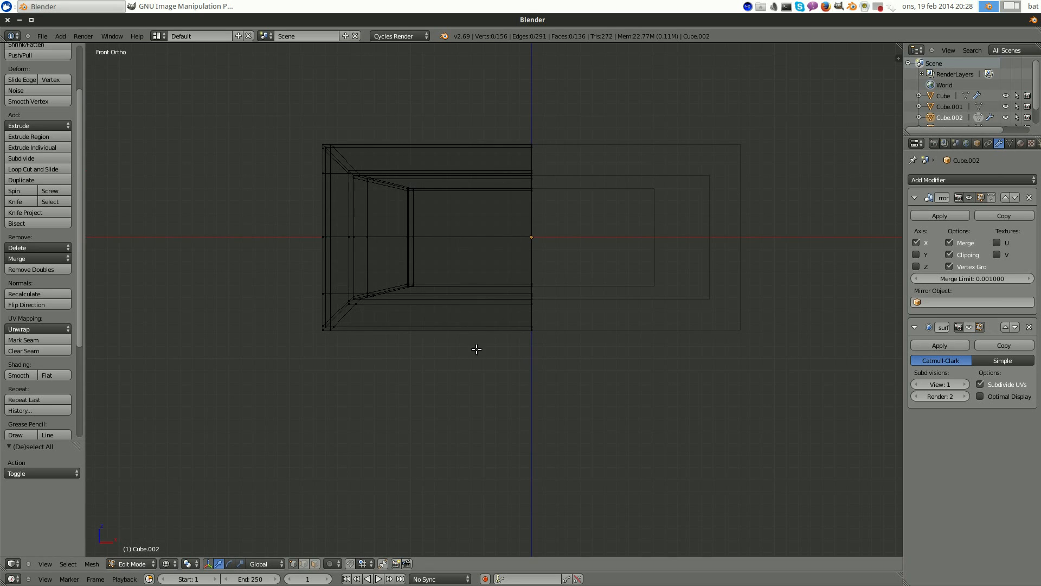
# - Delete all vertices of the body below the mid-height loop and return to solid shading
pyautogui.press('b')
pyautogui.moveTo(221, 360); pyautogui.dragTo(627, 275)
pyautogui.press('x')
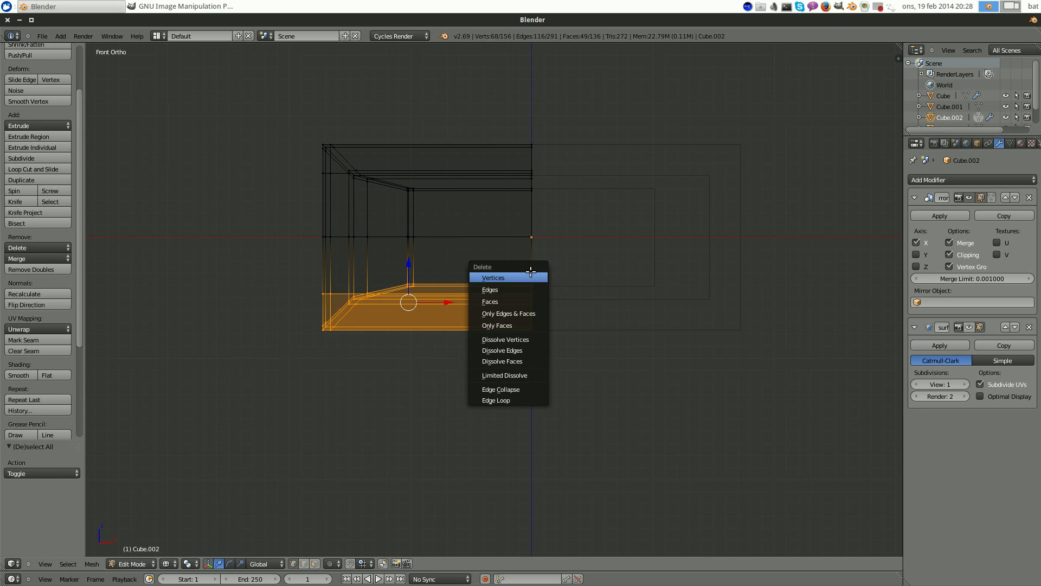
pyautogui.click(531, 274)
pyautogui.press('z')
# - Examine the halved body and the vertices at its rear outer corner
pyautogui.moveTo(483, 291)
pyautogui.mouseDown(button='middle')
pyautogui.moveTo(477, 267)
pyautogui.moveTo(500, 255)
pyautogui.mouseUp(button='middle')
pyautogui.moveTo(606, 249); pyautogui.dragTo(410, 278, button='middle')
pyautogui.moveTo(367, 234); pyautogui.dragTo(448, 269, button='middle')
pyautogui.scroll(8, 185, 197)
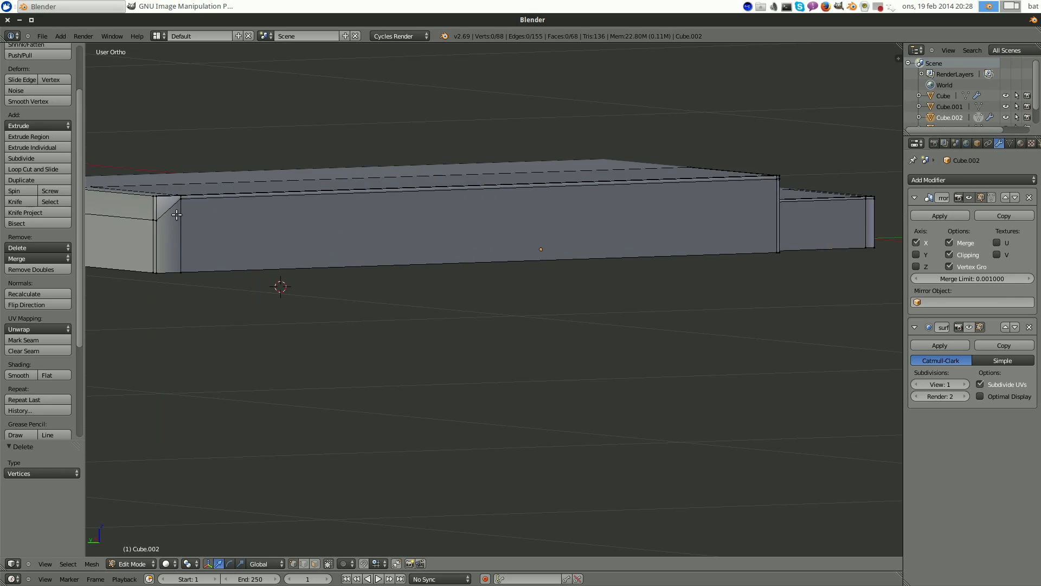
pyautogui.rightClick(279, 263)
pyautogui.keyDown('shift'); pyautogui.rightClick(208, 247); pyautogui.keyUp('shift')
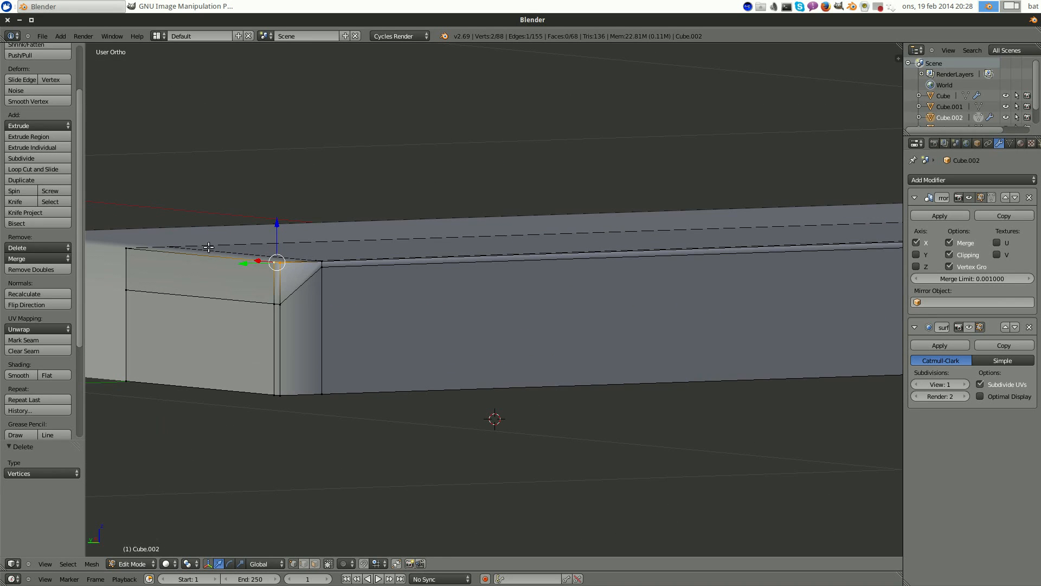
pyautogui.keyDown('shift'); pyautogui.rightClick(122, 248); pyautogui.keyUp('shift')
pyautogui.moveTo(225, 225); pyautogui.dragTo(235, 244)
pyautogui.scroll(-3, 490, 301)
pyautogui.press('a')
pyautogui.moveTo(603, 298); pyautogui.dragTo(539, 300, button='middle')
pyautogui.scroll(-5, 541, 300)
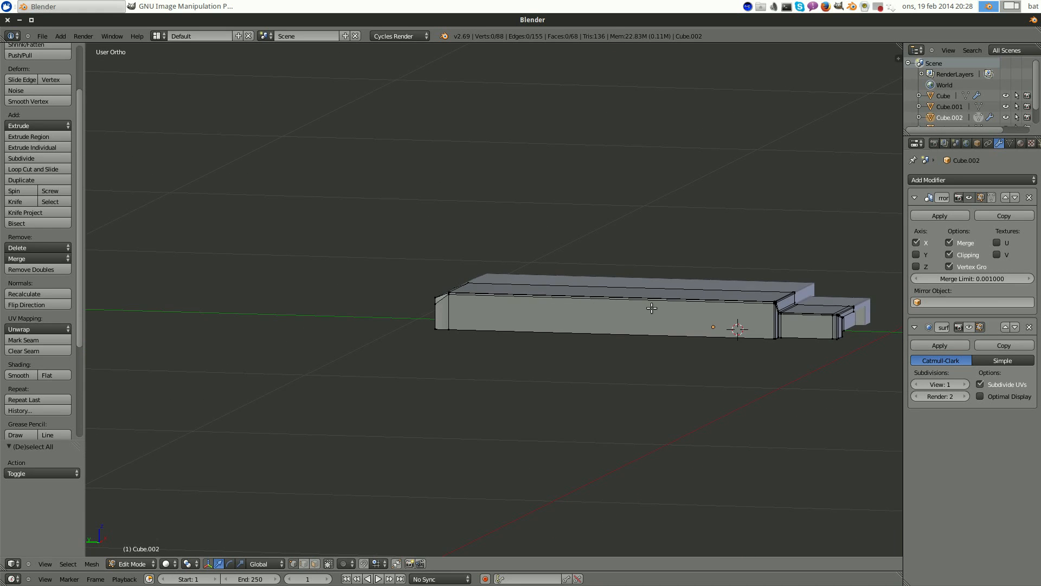
# - Add a crosswise loop cut over the body's top and side, slid close to the beveled rear end
pyautogui.moveTo(652, 308); pyautogui.dragTo(698, 253, button='middle')
pyautogui.scroll(6, 553, 317)
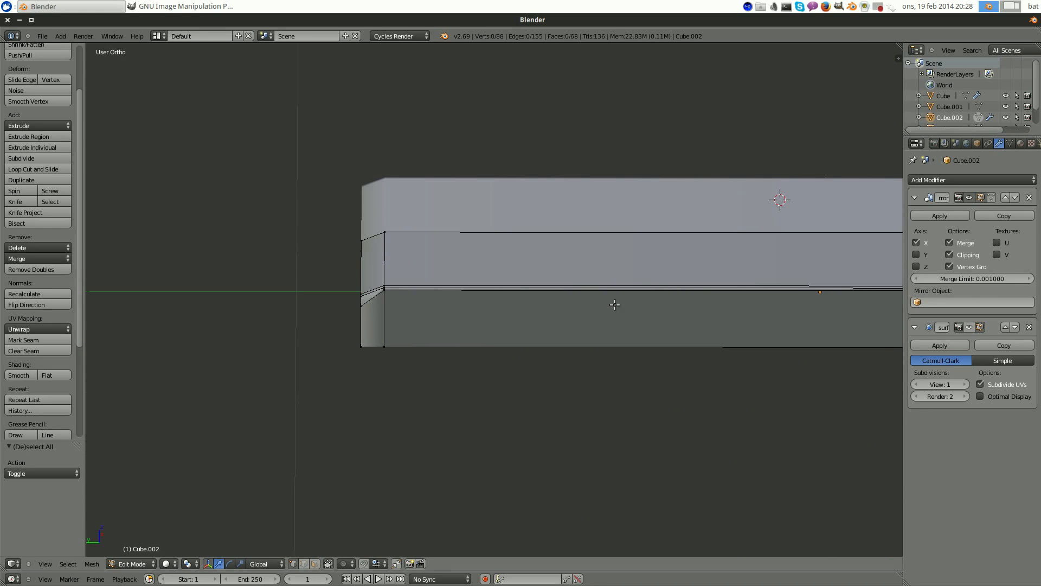
pyautogui.hotkey('ctrl', 'r')
pyautogui.click(672, 287)
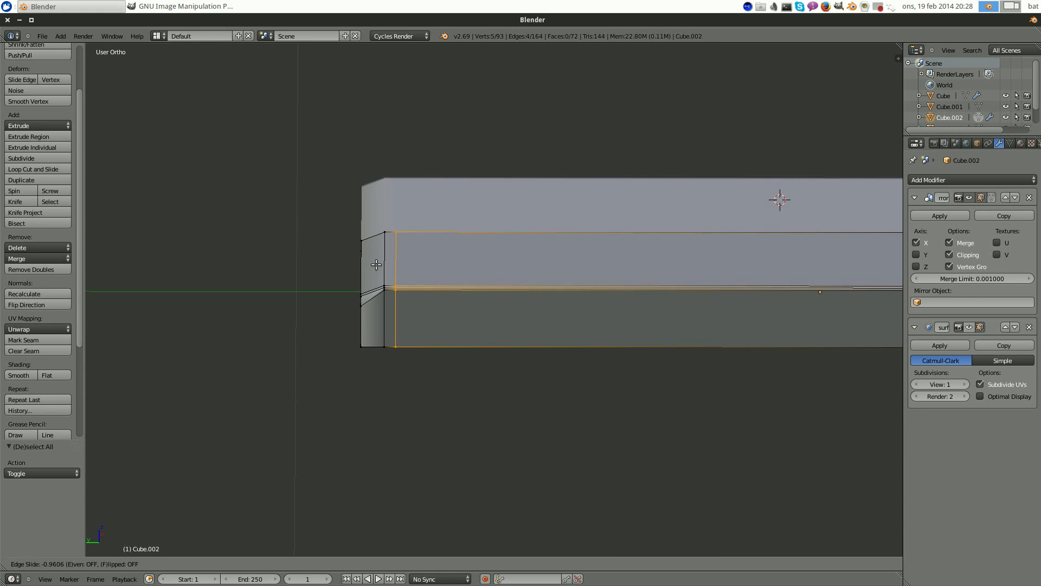
pyautogui.click(372, 265)
# - Inspect the vertices on the beveled rear corner, and check the whole body outside mesh editing
pyautogui.scroll(-4, 455, 286)
pyautogui.moveTo(456, 286)
pyautogui.mouseDown(button='middle')
pyautogui.moveTo(512, 307)
pyautogui.moveTo(458, 302)
pyautogui.mouseUp(button='middle')
pyautogui.scroll(5, 458, 302)
pyautogui.rightClick(395, 299)
pyautogui.keyDown('shift'); pyautogui.rightClick(395, 286); pyautogui.keyUp('shift')
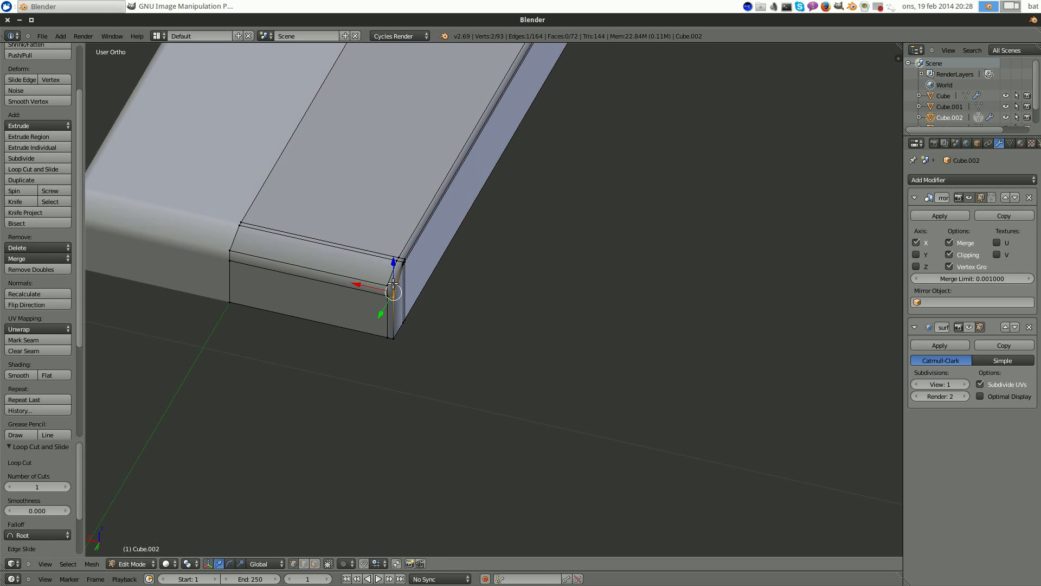
pyautogui.keyDown('shift'); pyautogui.rightClick(387, 285); pyautogui.keyUp('shift')
pyautogui.keyDown('shift'); pyautogui.rightClick(387, 300); pyautogui.keyUp('shift')
pyautogui.keyDown('shift'); pyautogui.rightClick(392, 335); pyautogui.keyUp('shift')
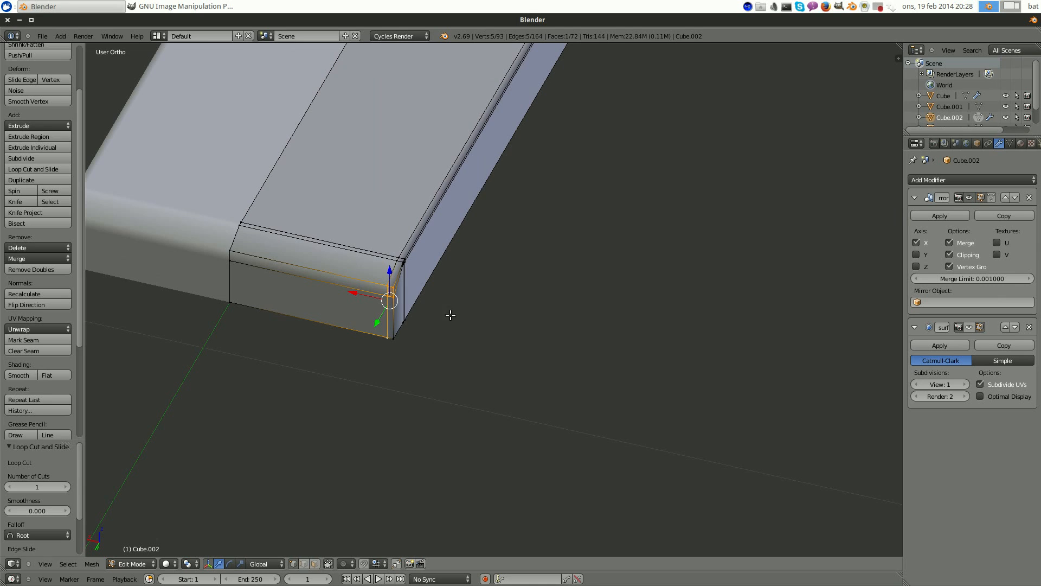
pyautogui.press('Tab')
pyautogui.scroll(-8, 481, 309)
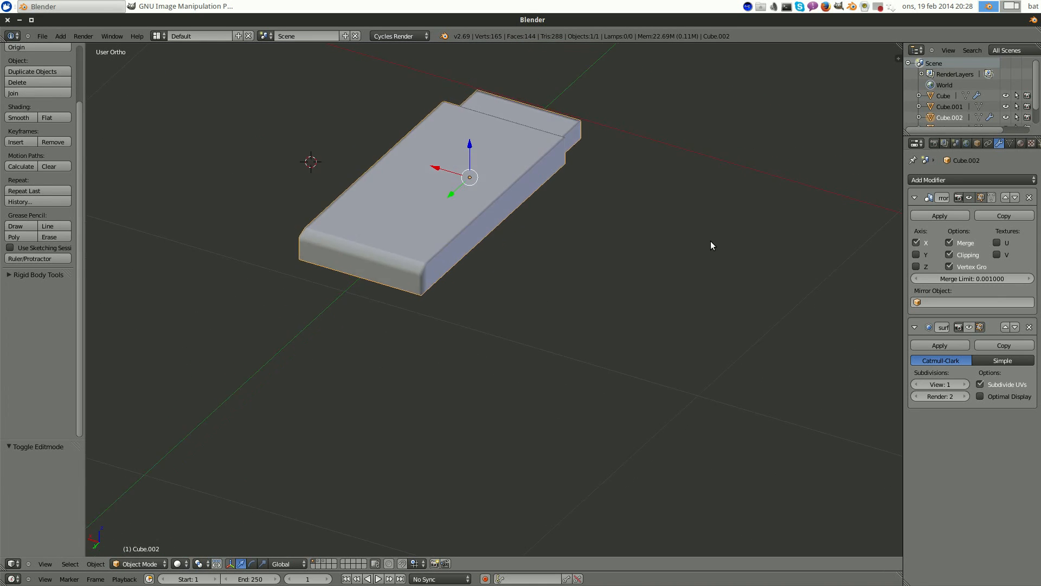
pyautogui.moveTo(712, 246); pyautogui.dragTo(511, 216, button='middle')
# - Return to mesh editing, switch to edge selection and select the open edge loop around the body's underside
pyautogui.press('Tab')
pyautogui.scroll(2, 543, 287)
pyautogui.moveTo(590, 255); pyautogui.dragTo(371, 441, button='middle')
pyautogui.click(304, 565)
pyautogui.moveTo(252, 457); pyautogui.dragTo(382, 427, button='middle')
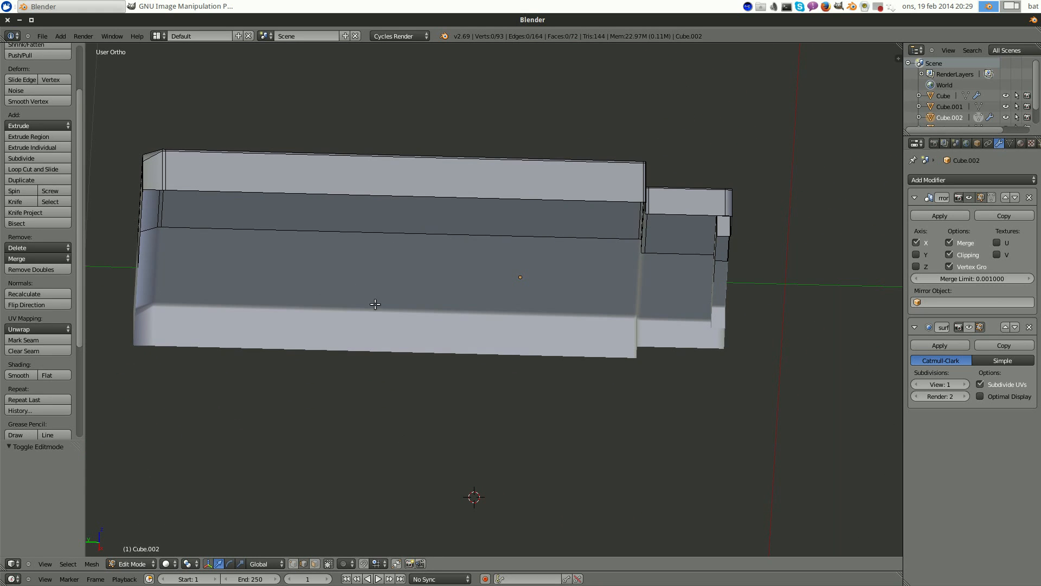
pyautogui.moveTo(377, 307); pyautogui.dragTo(395, 314, button='middle')
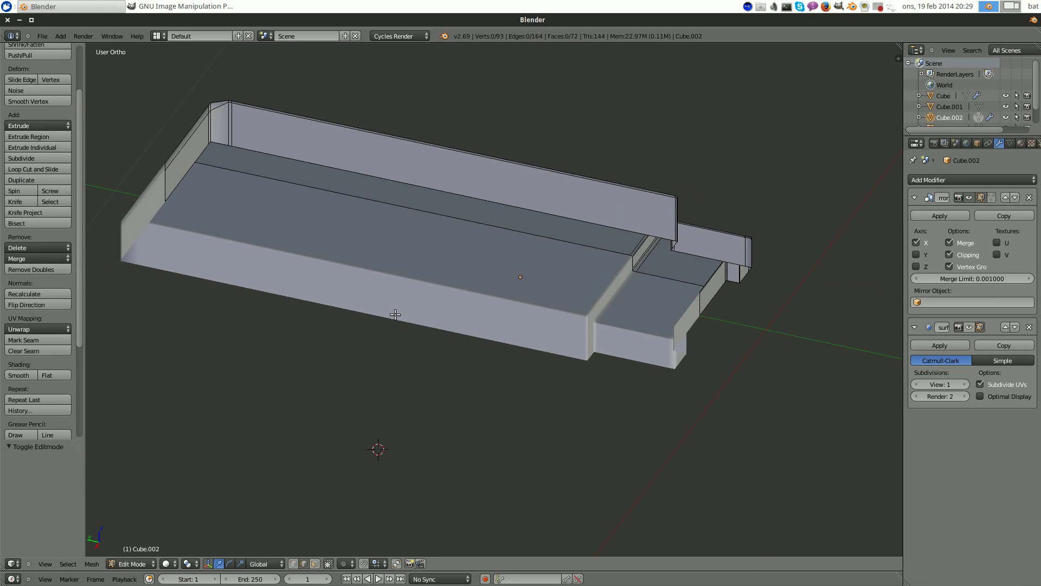
pyautogui.keyDown('alt'); pyautogui.click(372, 185); pyautogui.keyUp('alt')
pyautogui.moveTo(371, 176); pyautogui.dragTo(577, 224, button='middle')
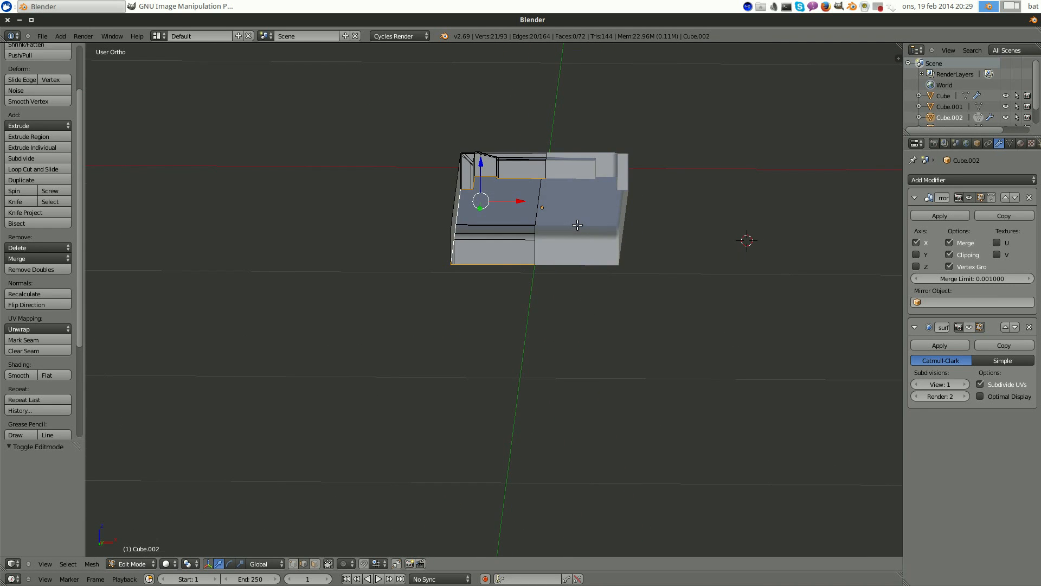
# - Snap the 3D cursor to the selected underside edge loop
pyautogui.hotkey('shift', 's')
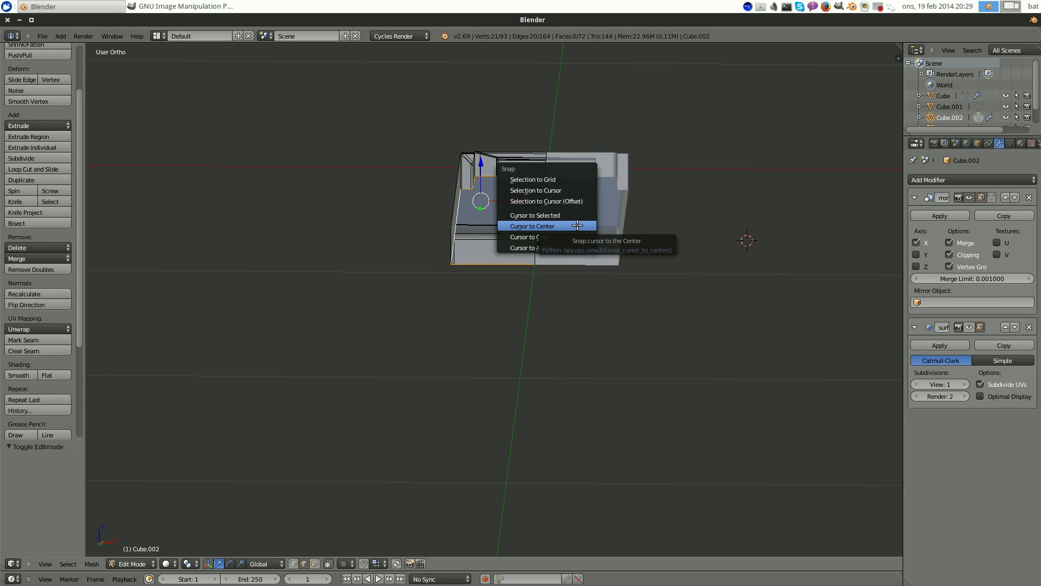
pyautogui.click(534, 215)
pyautogui.moveTo(536, 216); pyautogui.dragTo(553, 173, button='middle')
pyautogui.hotkey('shift', 's')
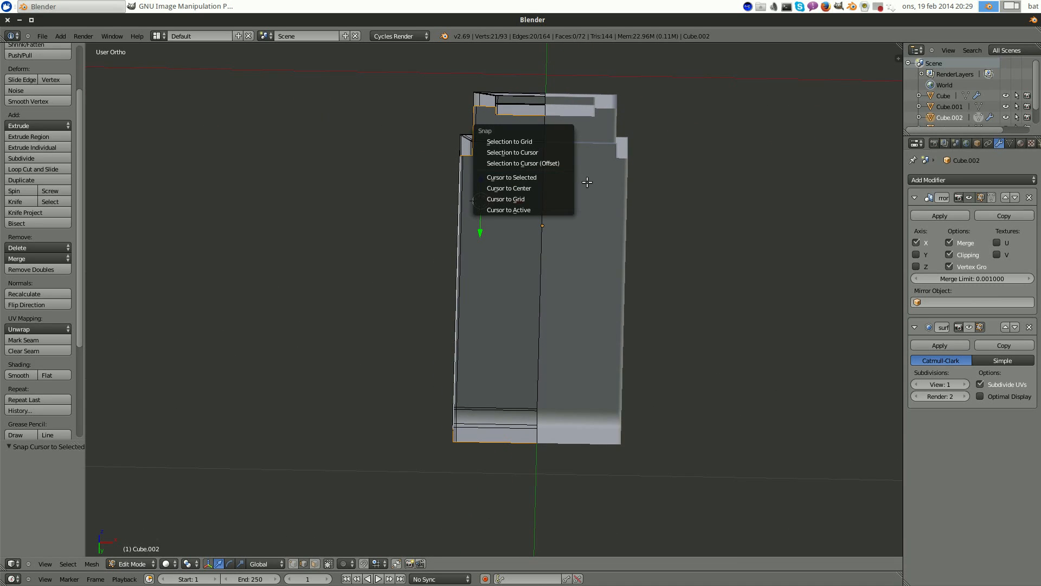
# - Leave mesh editing and snap the 3D cursor to the selected body's origin
pyautogui.press('Tab')
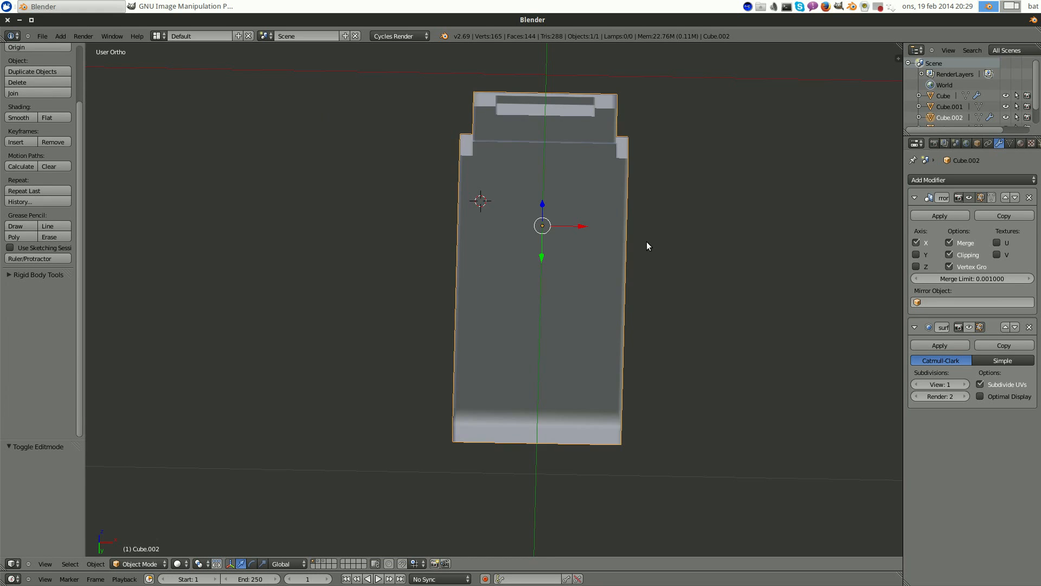
pyautogui.moveTo(646, 242); pyautogui.dragTo(502, 237, button='middle')
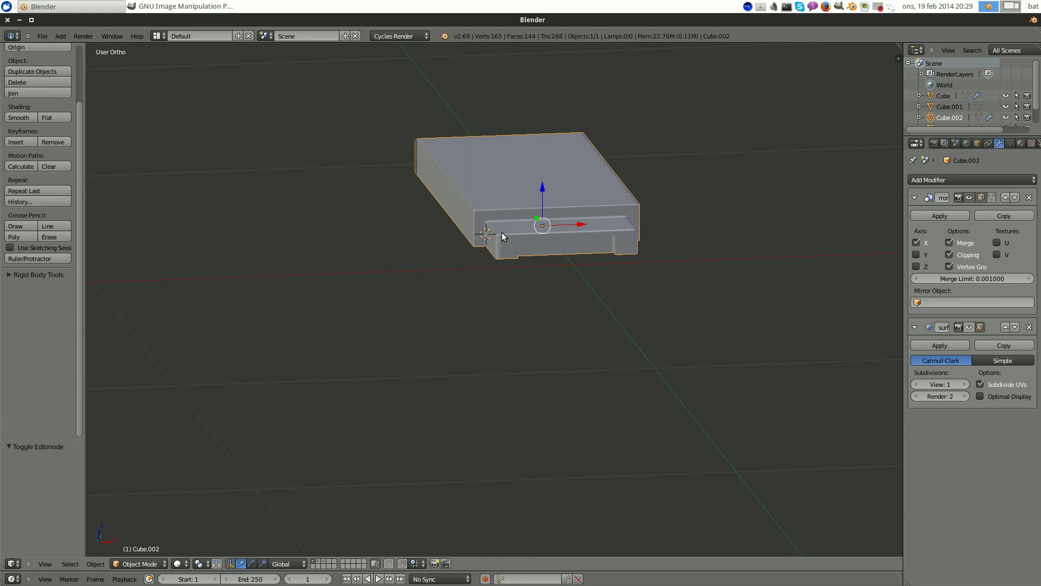
pyautogui.hotkey('shift', 's')
pyautogui.click(581, 211)
pyautogui.moveTo(591, 237); pyautogui.dragTo(778, 146, button='middle')
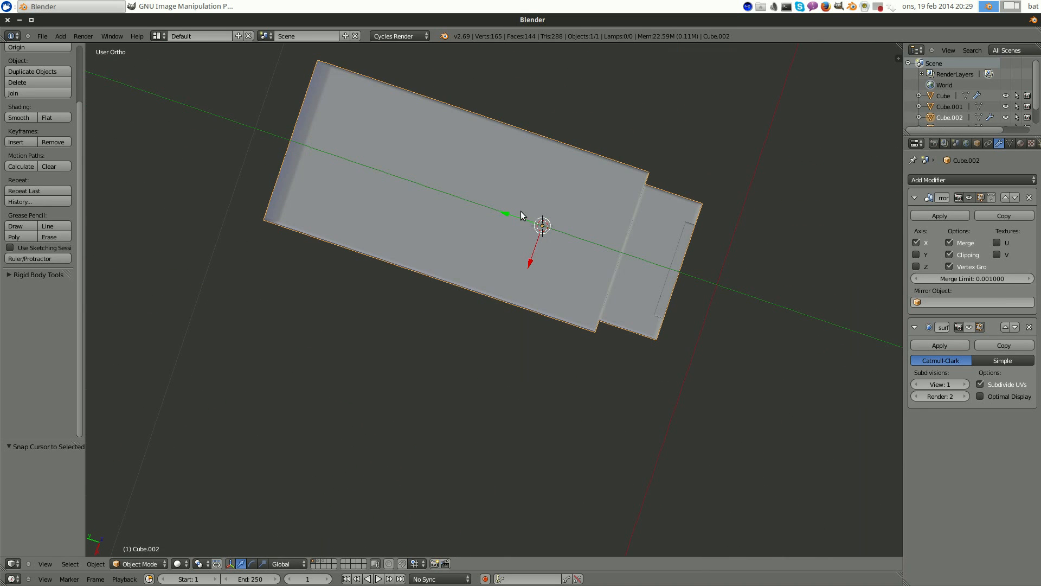
pyautogui.moveTo(521, 212); pyautogui.dragTo(539, 226, button='middle')
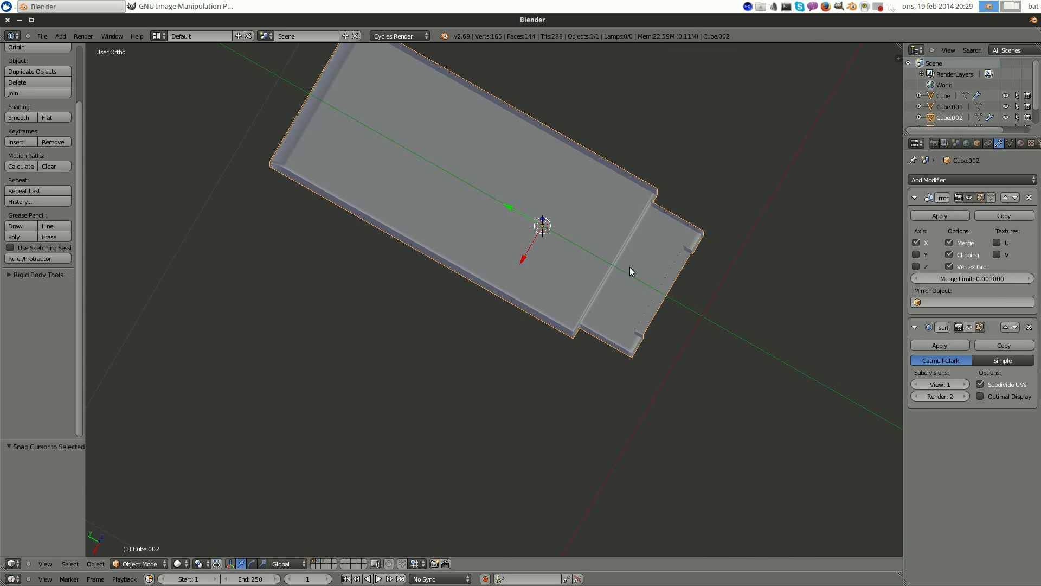
# - Edit the body's mesh and extrude the open underside edge loop in place, without moving the new edges
pyautogui.moveTo(630, 266); pyautogui.dragTo(537, 288, button='middle')
pyautogui.scroll(3, 602, 226)
pyautogui.press('Tab')
pyautogui.scroll(3, 611, 233)
pyautogui.rightClick(453, 186)
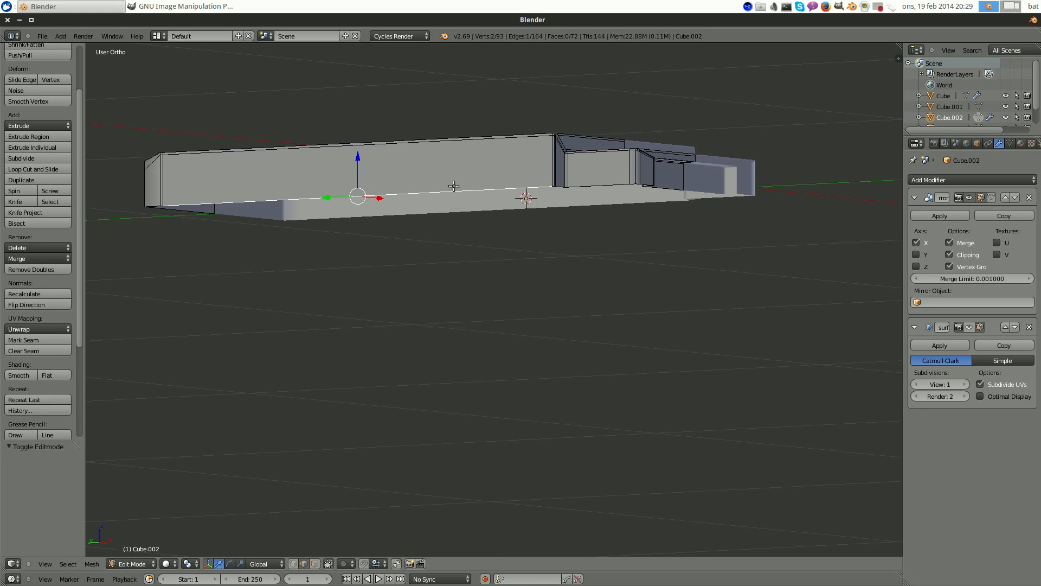
pyautogui.keyDown('alt'); pyautogui.rightClick(465, 186); pyautogui.keyUp('alt')
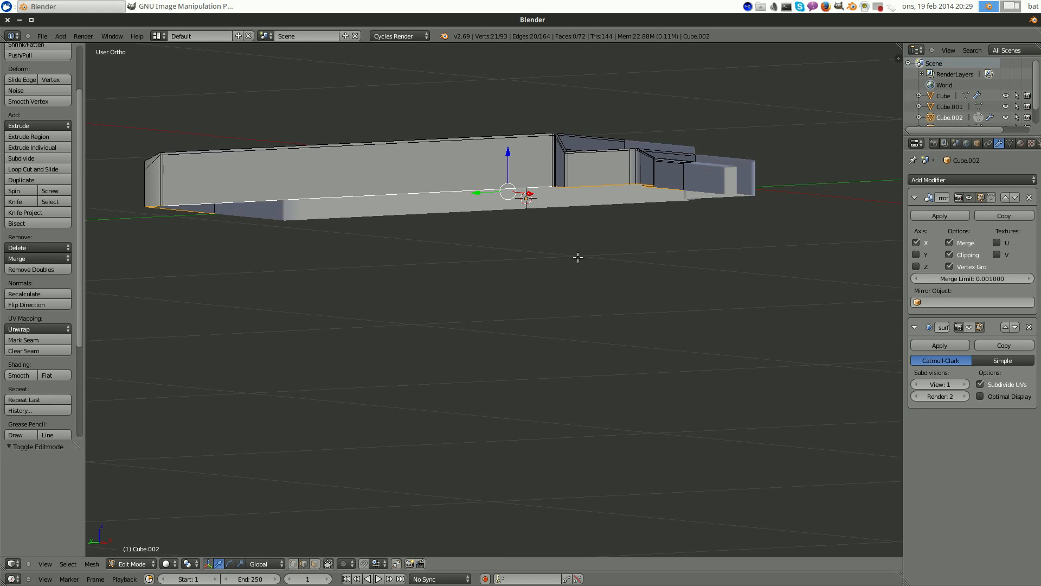
pyautogui.moveTo(578, 257); pyautogui.dragTo(592, 233, button='middle')
pyautogui.press('e')
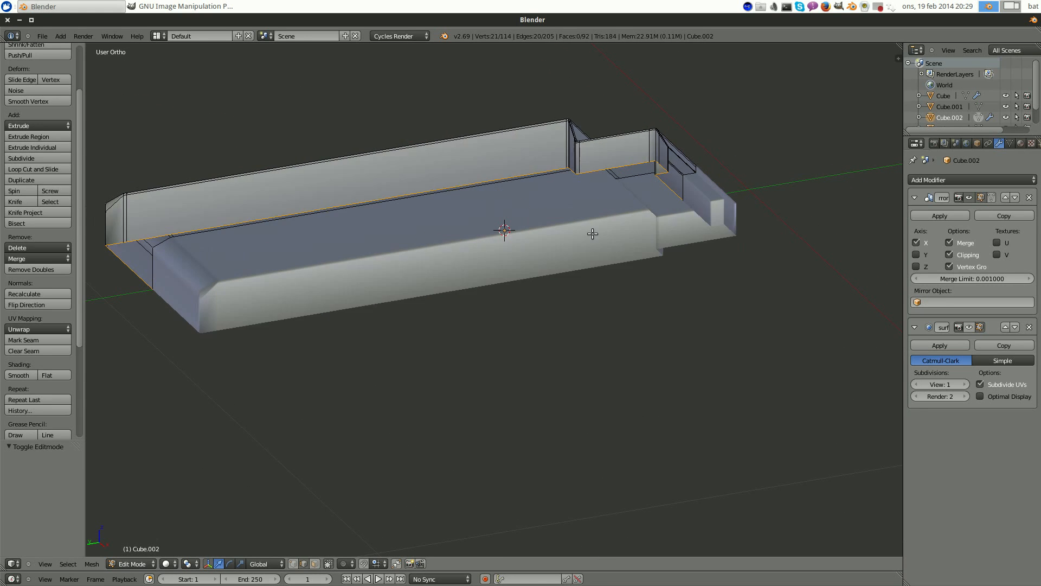
pyautogui.rightClick(592, 233)
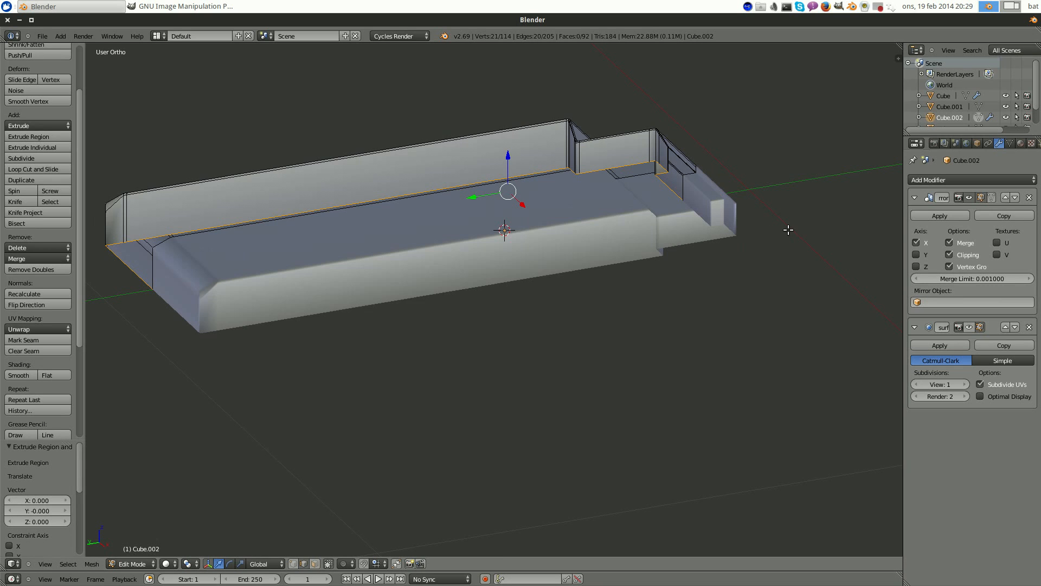
# - Scale the extruded underside edge loop inward by a factor of about 0.982
pyautogui.press('s')
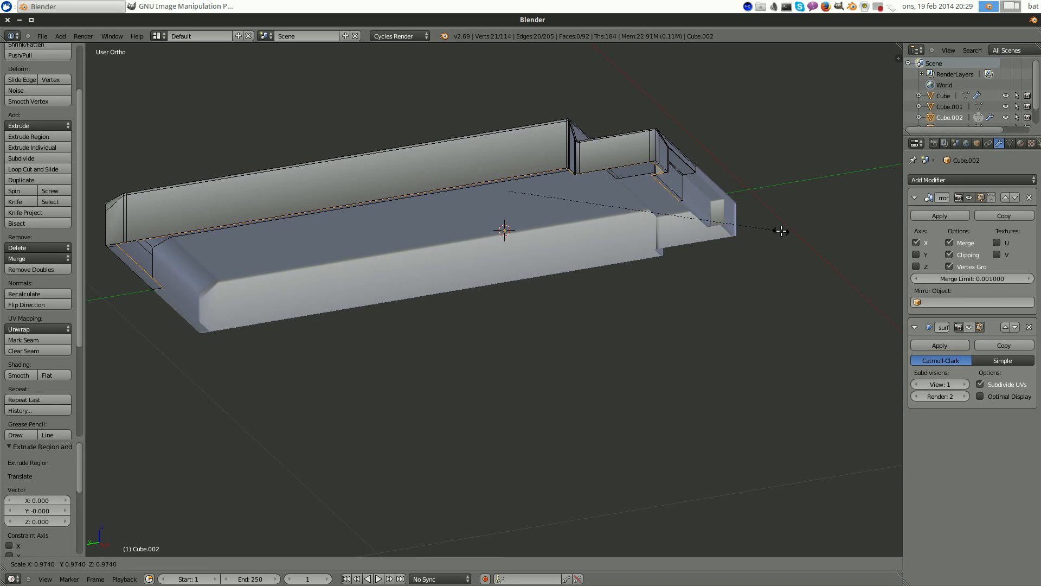
pyautogui.click(781, 231)
pyautogui.moveTo(780, 231); pyautogui.dragTo(663, 123, button='middle')
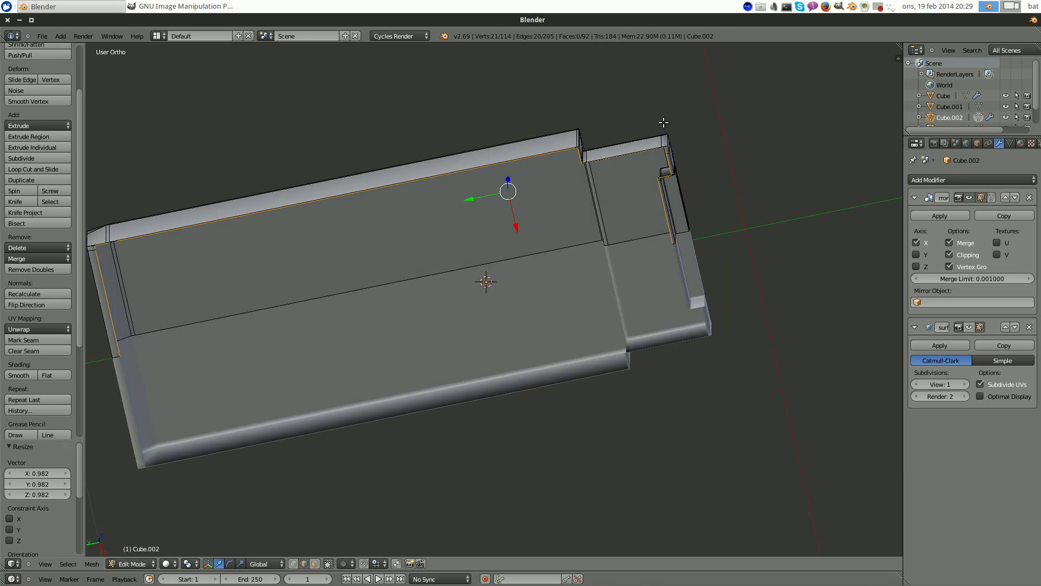
pyautogui.scroll(2, 584, 167)
pyautogui.moveTo(540, 233); pyautogui.dragTo(565, 211, button='middle')
pyautogui.moveTo(584, 326); pyautogui.dragTo(602, 276, button='middle')
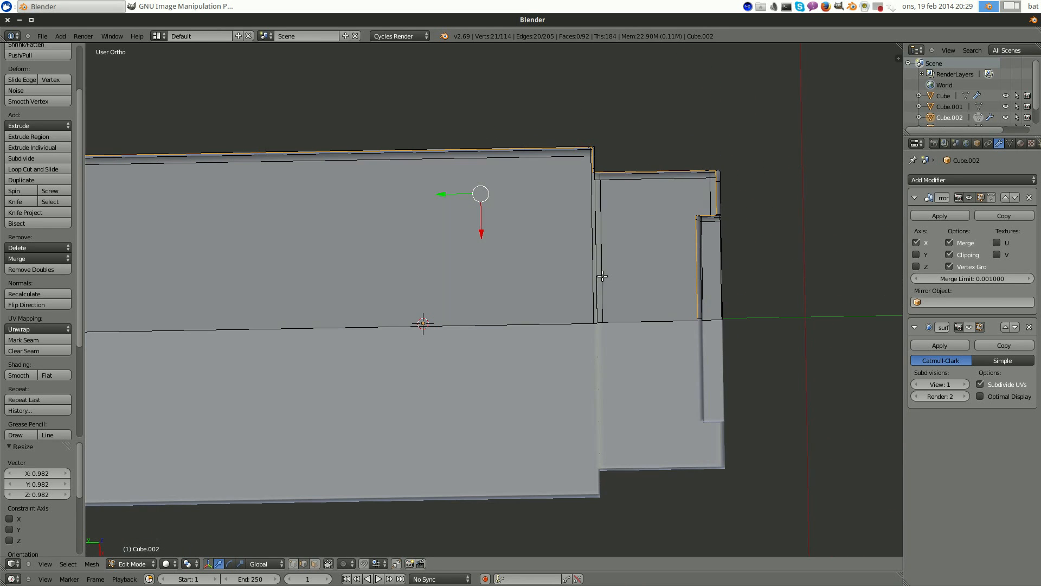
# - Scale the inset underside edge loop along the X axis by a factor of about 0.851
pyautogui.press('s')
pyautogui.press('x')
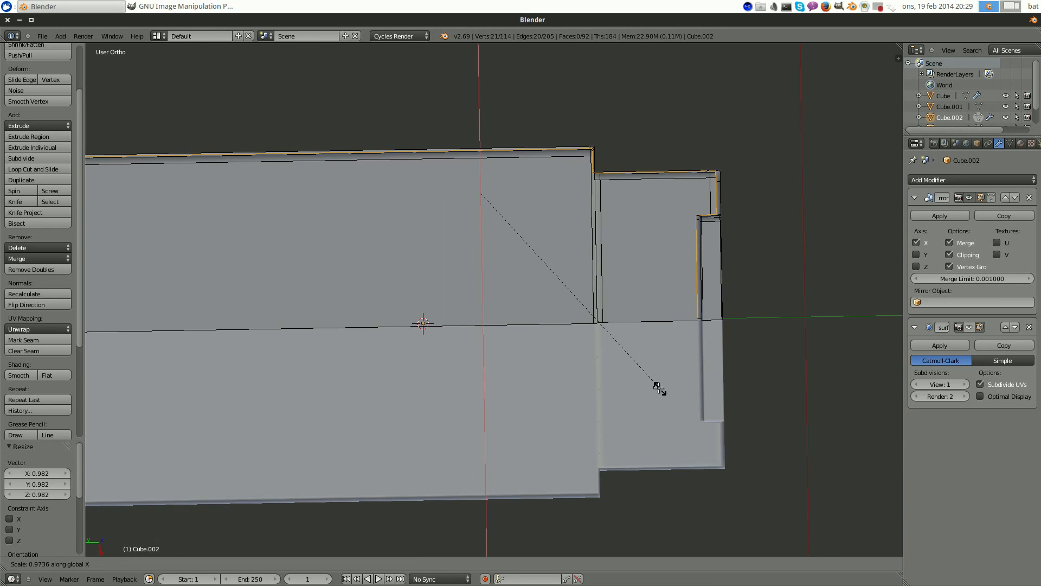
pyautogui.click(625, 371)
pyautogui.moveTo(625, 370); pyautogui.dragTo(724, 349, button='middle')
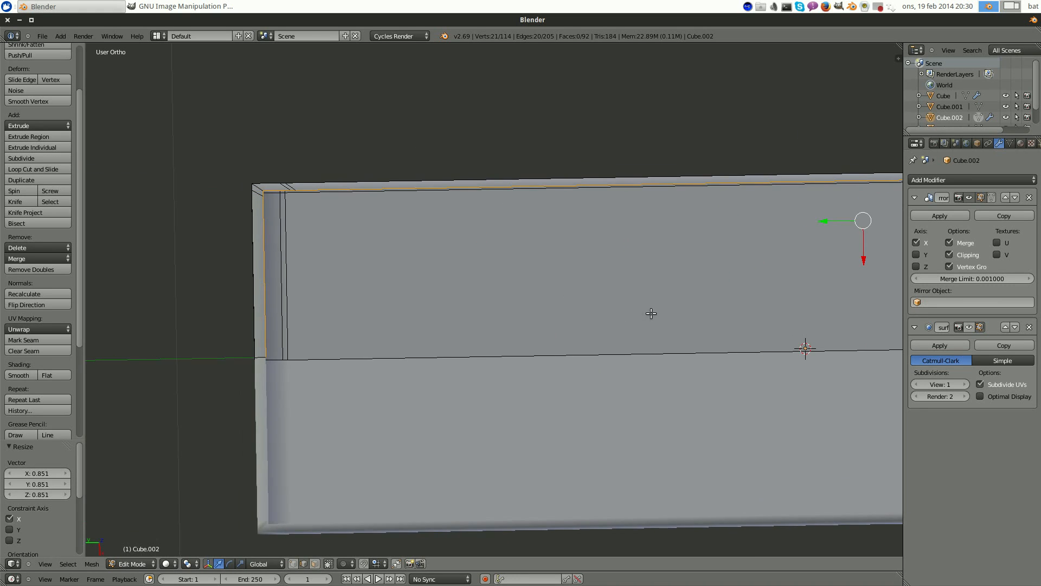
# - Move the inset underside edge loop about 0.0008 along the Y axis to even out the rim
pyautogui.keyDown('shift'); pyautogui.moveTo(648, 312); pyautogui.dragTo(317, 276, button='middle'); pyautogui.keyUp('shift')
pyautogui.scroll(2, 604, 243)
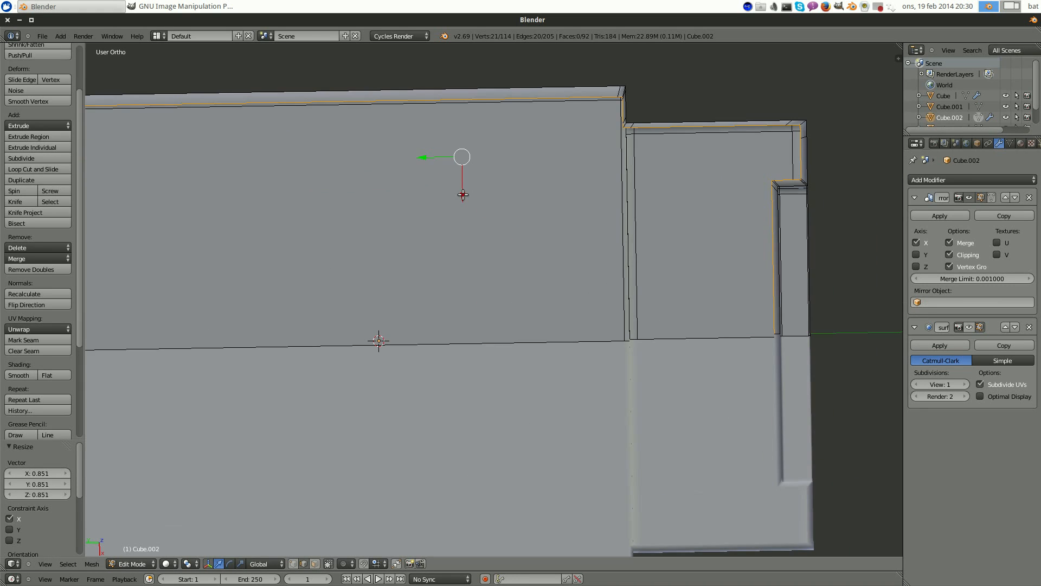
pyautogui.moveTo(463, 196); pyautogui.dragTo(415, 180)
pyautogui.scroll(-4, 421, 163)
pyautogui.moveTo(415, 180); pyautogui.dragTo(502, 359, button='middle')
pyautogui.scroll(1, 576, 219)
pyautogui.moveTo(572, 216); pyautogui.dragTo(437, 143, button='middle')
pyautogui.moveTo(406, 77); pyautogui.dragTo(524, 273, button='middle')
pyautogui.scroll(5, 435, 114)
pyautogui.scroll(2, 485, 235)
pyautogui.moveTo(486, 234); pyautogui.dragTo(498, 238, button='middle')
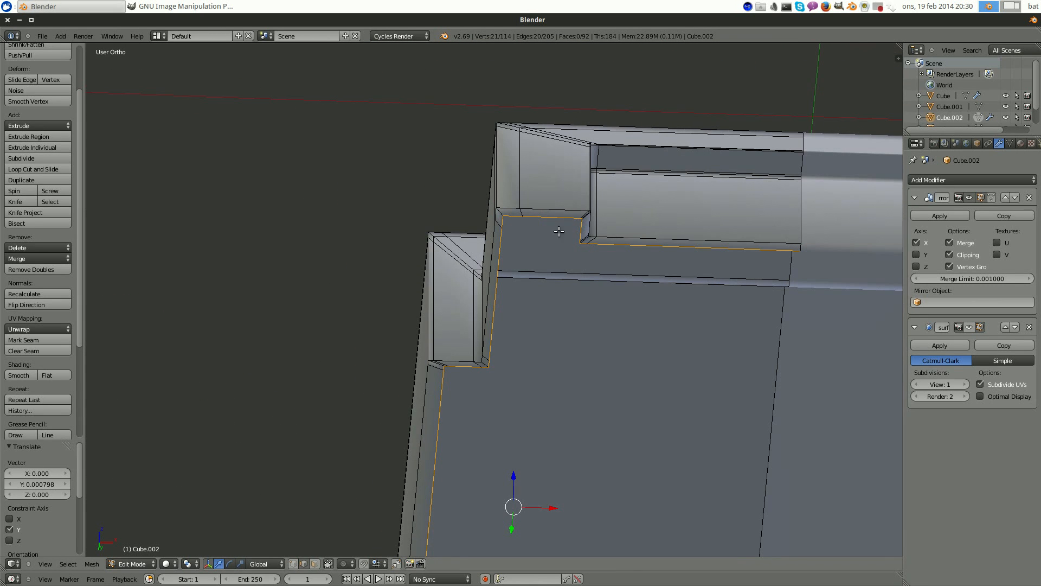
# - Extrude the inset edge loop downward about 0.010 along the Z axis to form a lip
pyautogui.scroll(-4, 512, 200)
pyautogui.moveTo(537, 347); pyautogui.dragTo(633, 314, button='middle')
pyautogui.keyDown('shift'); pyautogui.moveTo(612, 362); pyautogui.dragTo(690, 213, button='middle'); pyautogui.keyUp('shift')
pyautogui.scroll(-3, 639, 272)
pyautogui.moveTo(639, 272); pyautogui.dragTo(638, 276, button='middle')
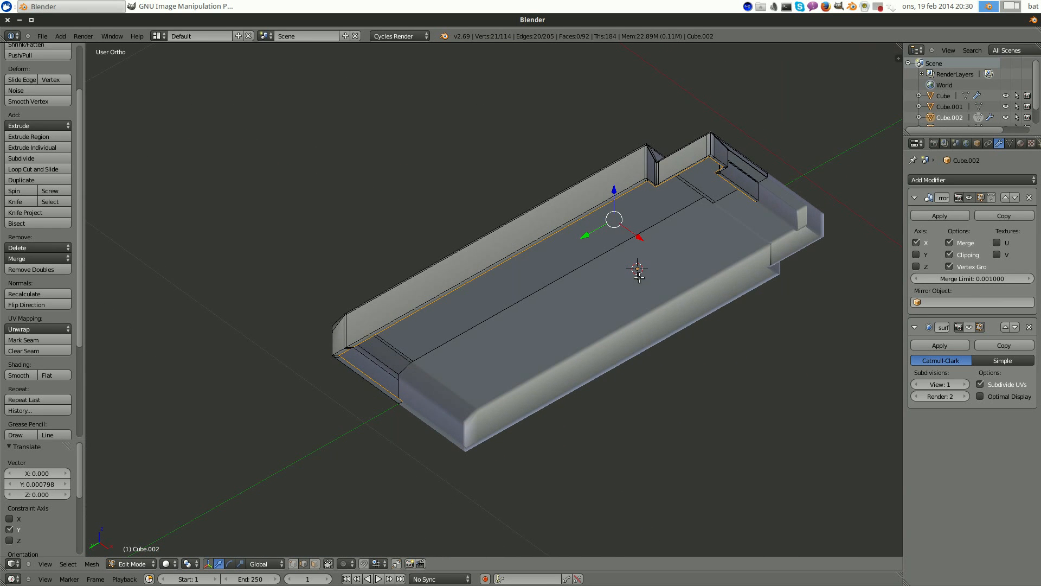
pyautogui.press('e')
pyautogui.press('z')
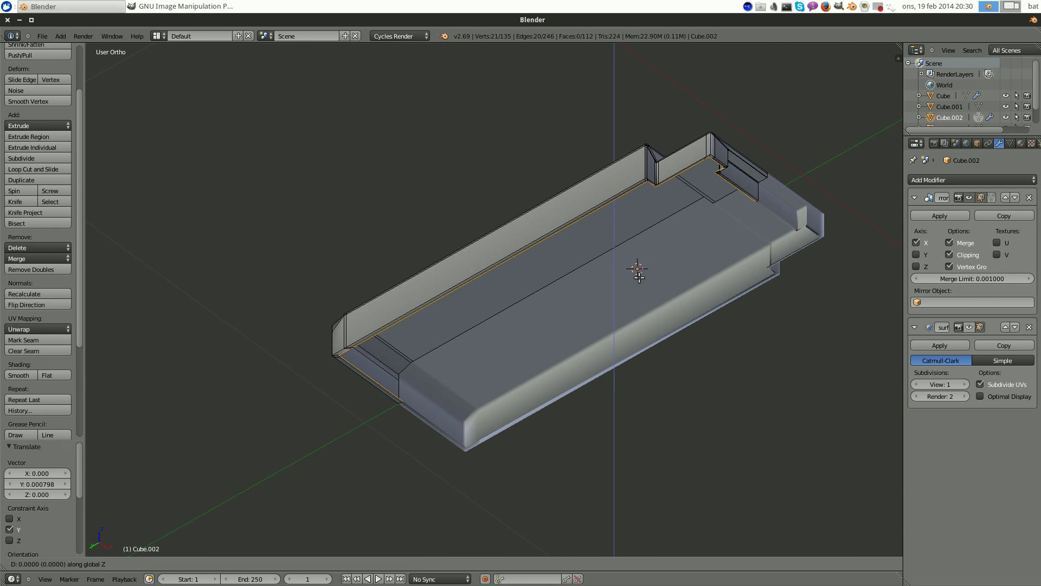
pyautogui.click(641, 282)
# - Add a loop cut around the shell's outer wall and slide it down close to the wall's lower edge
pyautogui.moveTo(667, 276); pyautogui.dragTo(674, 313, button='middle')
pyautogui.scroll(6, 755, 226)
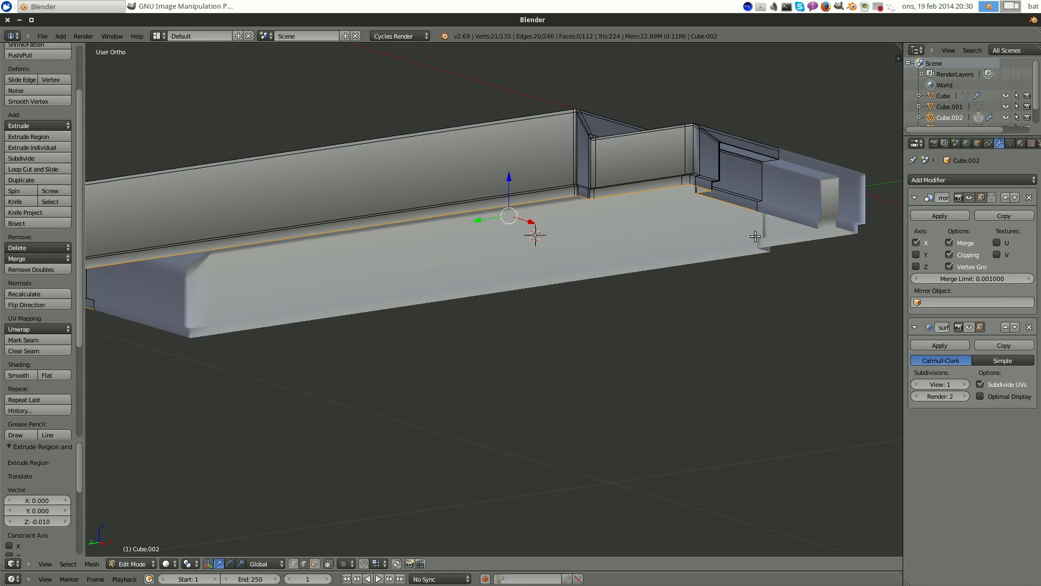
pyautogui.hotkey('ctrl', 'r')
pyautogui.click(686, 172)
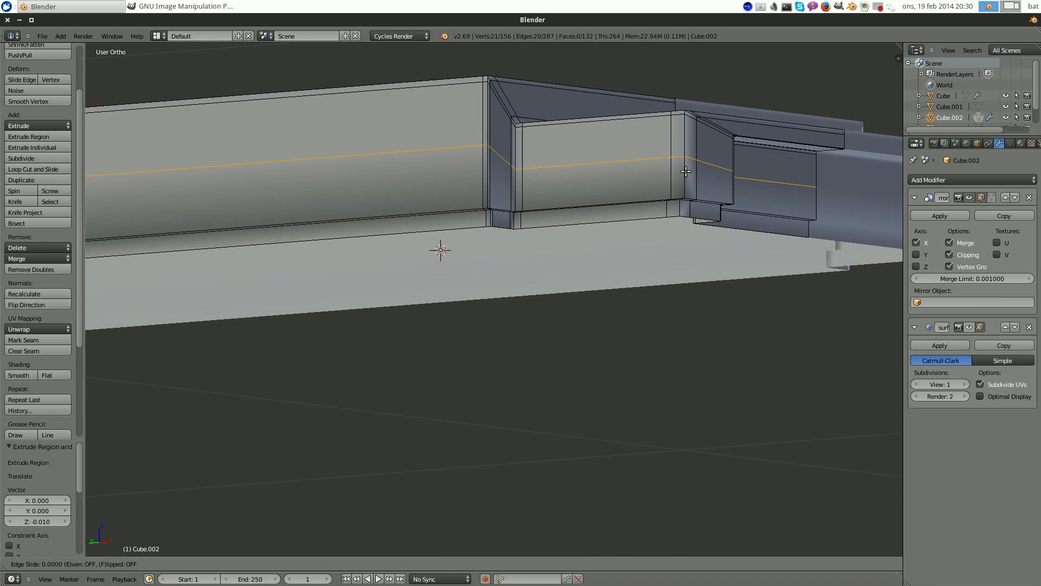
pyautogui.click(684, 211)
# - Add two more loop cuts around the underside rim where the shell meets the lip, then clear the selection
pyautogui.moveTo(684, 211); pyautogui.dragTo(620, 199, button='middle')
pyautogui.scroll(2, 530, 206)
pyautogui.keyDown('shift'); pyautogui.moveTo(392, 172); pyautogui.dragTo(572, 55, button='middle'); pyautogui.keyUp('shift')
pyautogui.scroll(2, 531, 206)
pyautogui.hotkey('ctrl', 'r')
pyautogui.click(491, 232)
pyautogui.click(492, 216)
pyautogui.hotkey('ctrl', 'r')
pyautogui.click(566, 54)
pyautogui.click(566, 54)
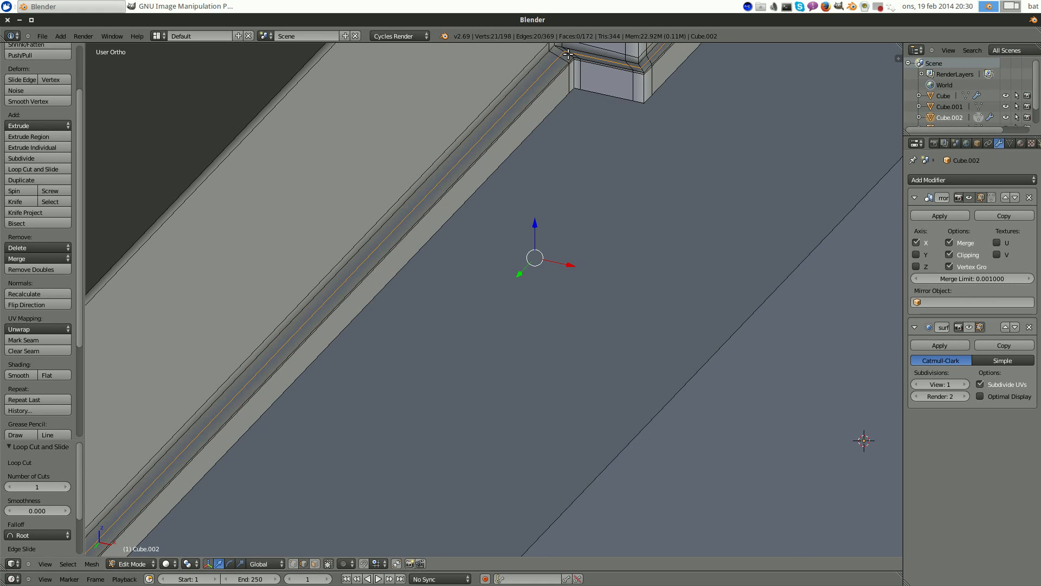
pyautogui.press('a')
# - Leave mesh editing and enable the Subdivision Surface modifier's viewport display on the upper shell
pyautogui.scroll(-6, 705, 210)
pyautogui.scroll(9, 663, 145)
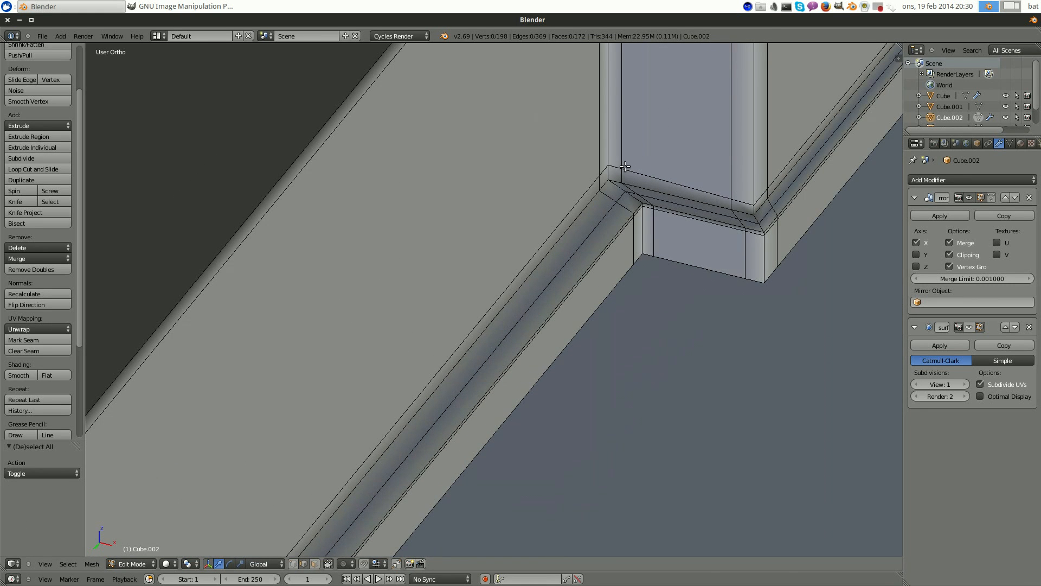
pyautogui.scroll(-4, 610, 174)
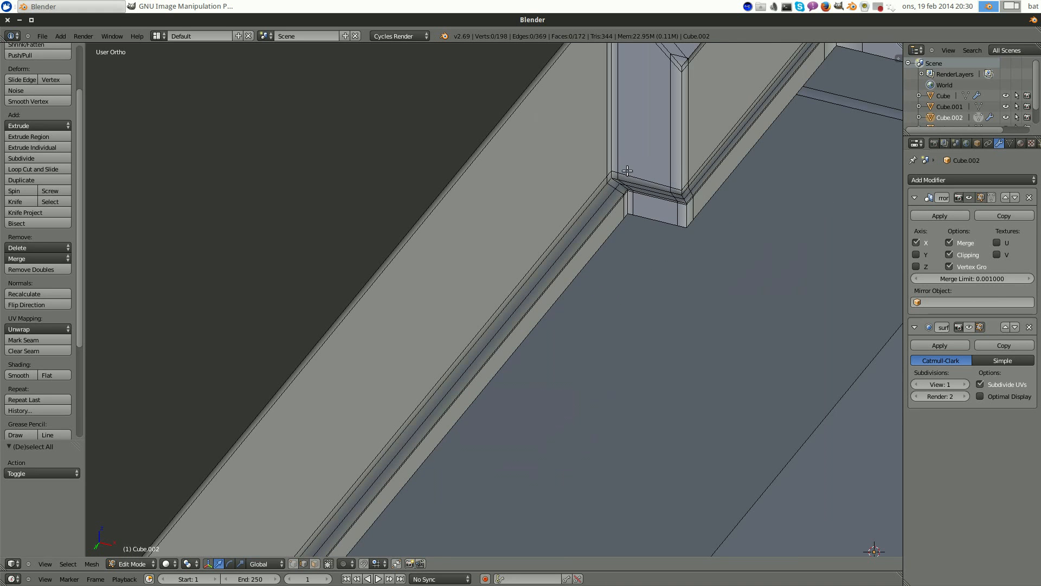
pyautogui.scroll(2, 629, 184)
pyautogui.scroll(-7, 692, 213)
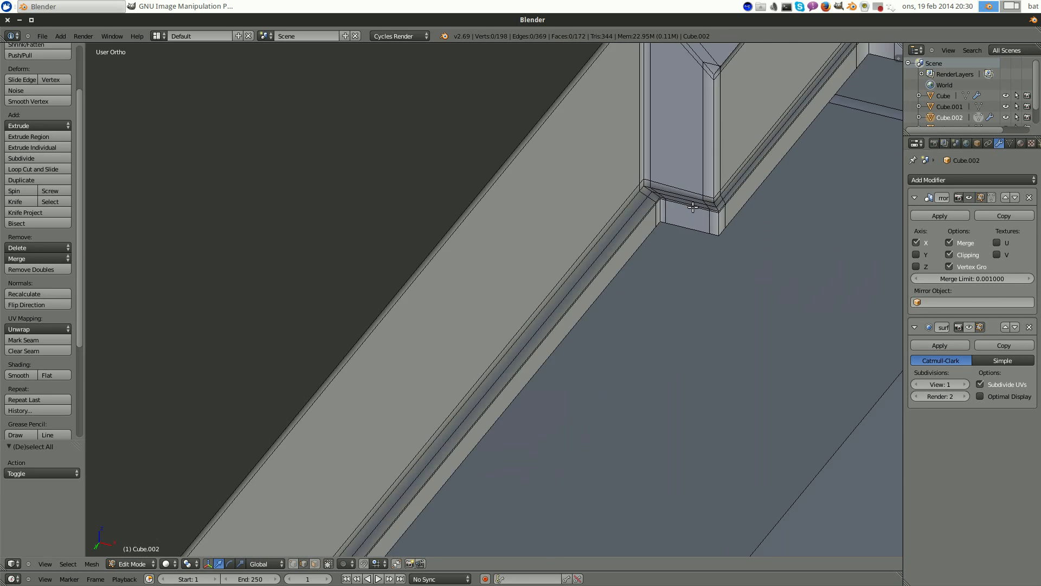
pyautogui.moveTo(693, 212); pyautogui.dragTo(576, 230, button='middle')
pyautogui.press('Tab')
pyautogui.scroll(4, 714, 250)
pyautogui.click(969, 327)
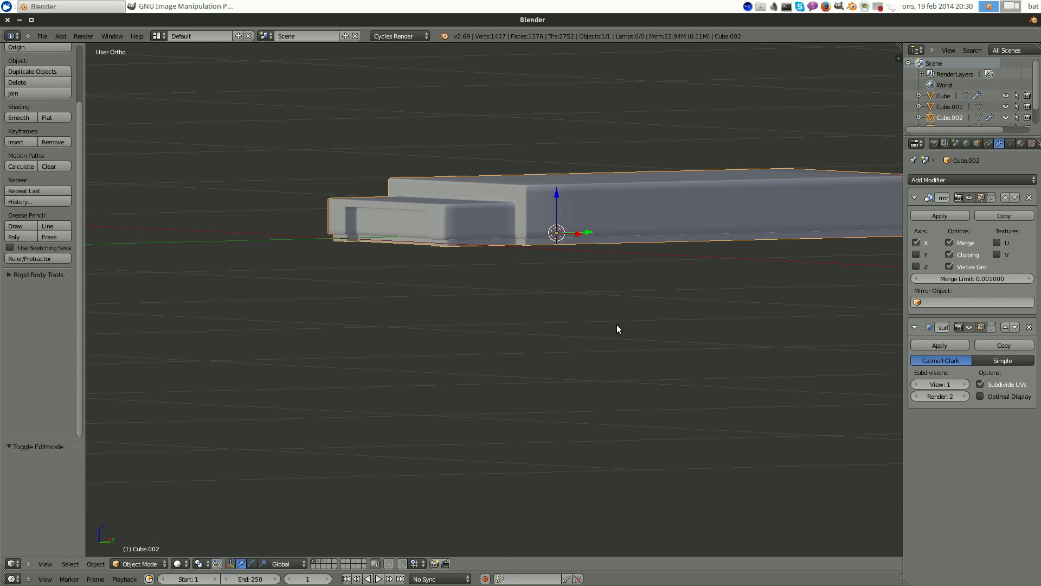
# - Move the backup body from layer 3 to layer 1 and display layer 1
pyautogui.press('3')
pyautogui.scroll(-4, 629, 317)
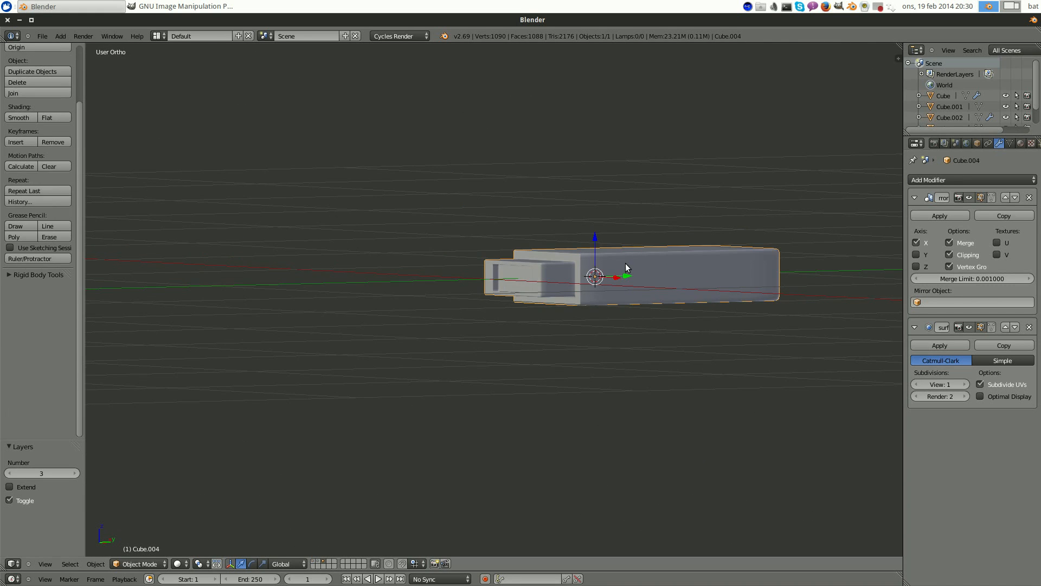
pyautogui.moveTo(617, 269); pyautogui.dragTo(593, 274, button='middle')
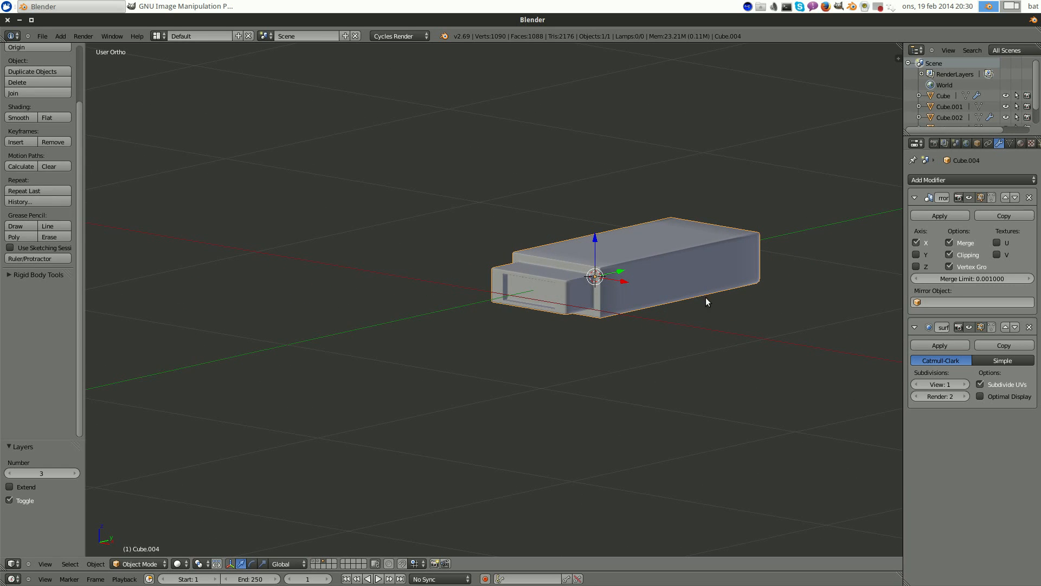
pyautogui.keyDown('shift'); pyautogui.moveTo(676, 264); pyautogui.dragTo(577, 234, button='middle'); pyautogui.keyUp('shift')
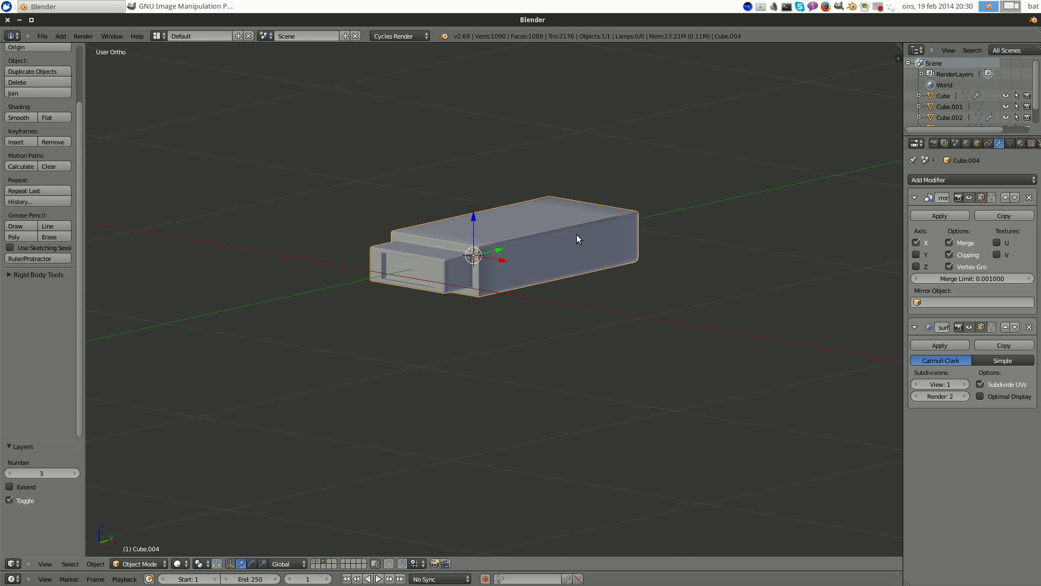
pyautogui.press('m')
pyautogui.press('1')
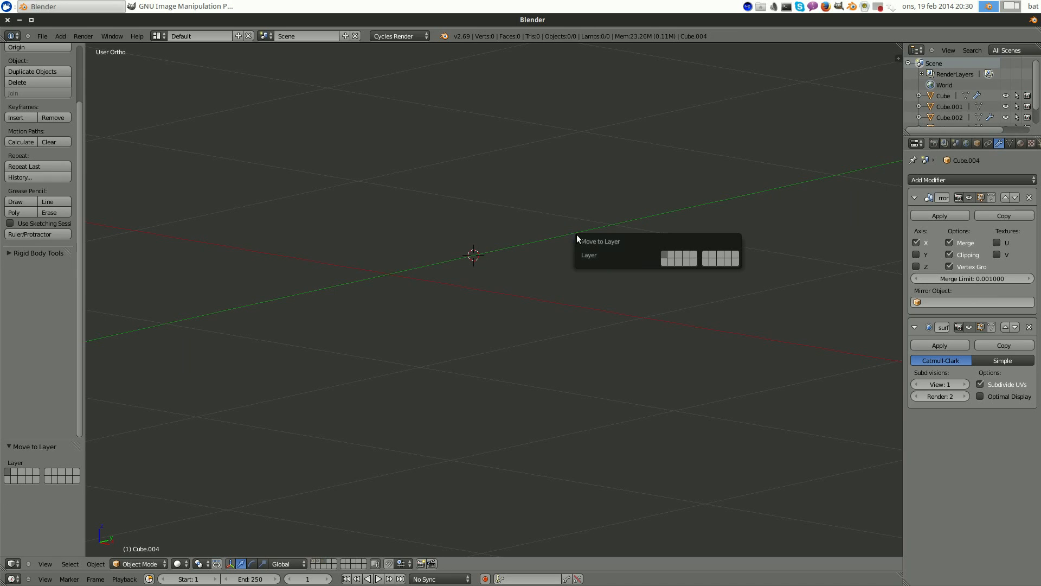
pyautogui.press('Return')
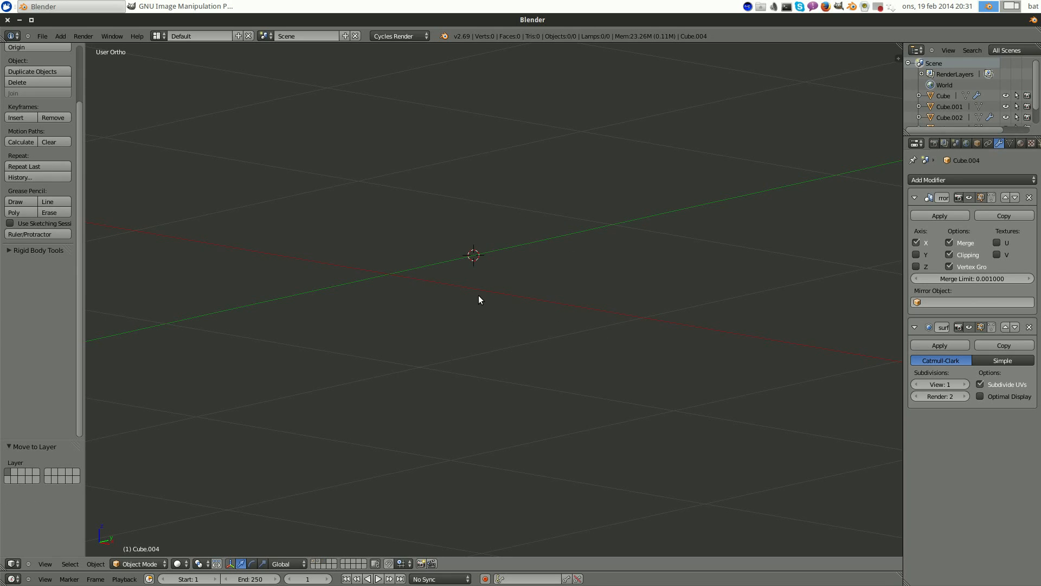
pyautogui.press('1')
# - Edit the backup body's mesh in front view with wireframe display and vertex selection
pyautogui.moveTo(488, 295); pyautogui.dragTo(513, 257, button='middle')
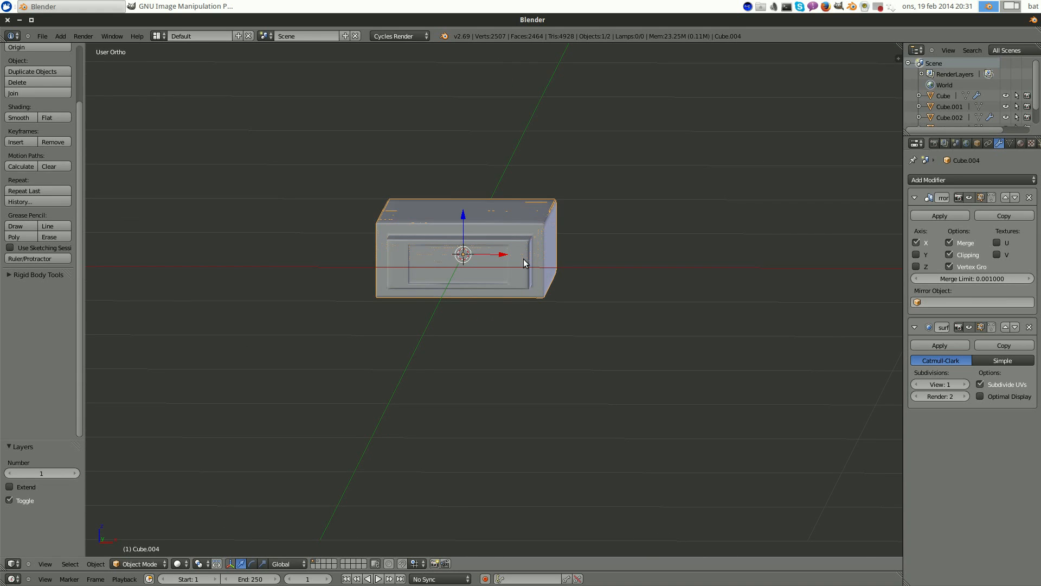
pyautogui.press('KP_1')
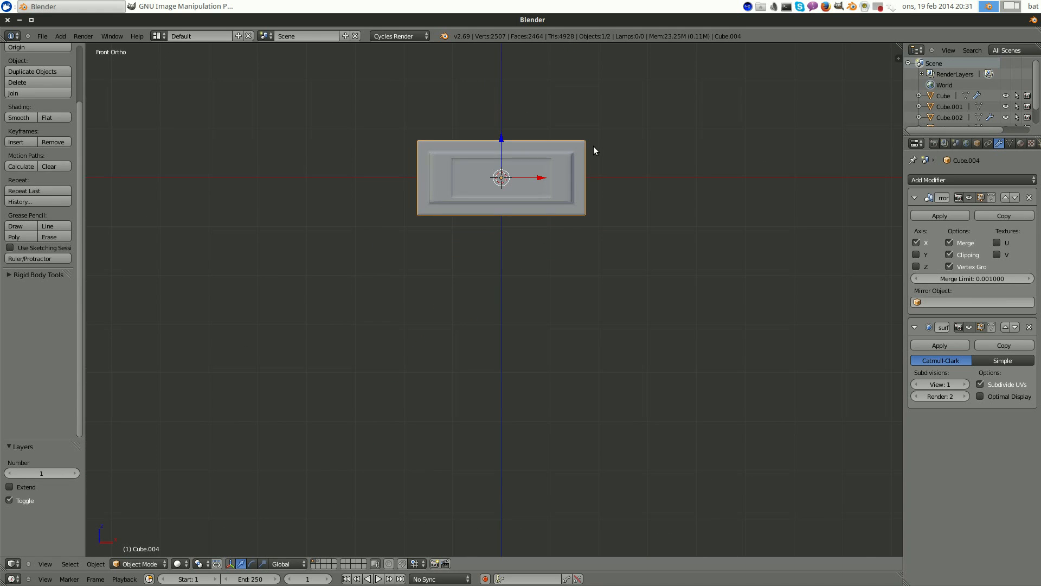
pyautogui.keyDown('shift'); pyautogui.moveTo(593, 145); pyautogui.dragTo(515, 230, button='middle'); pyautogui.keyUp('shift')
pyautogui.scroll(3, 481, 226)
pyautogui.keyDown('shift'); pyautogui.moveTo(477, 268); pyautogui.dragTo(577, 223, button='middle'); pyautogui.keyUp('shift')
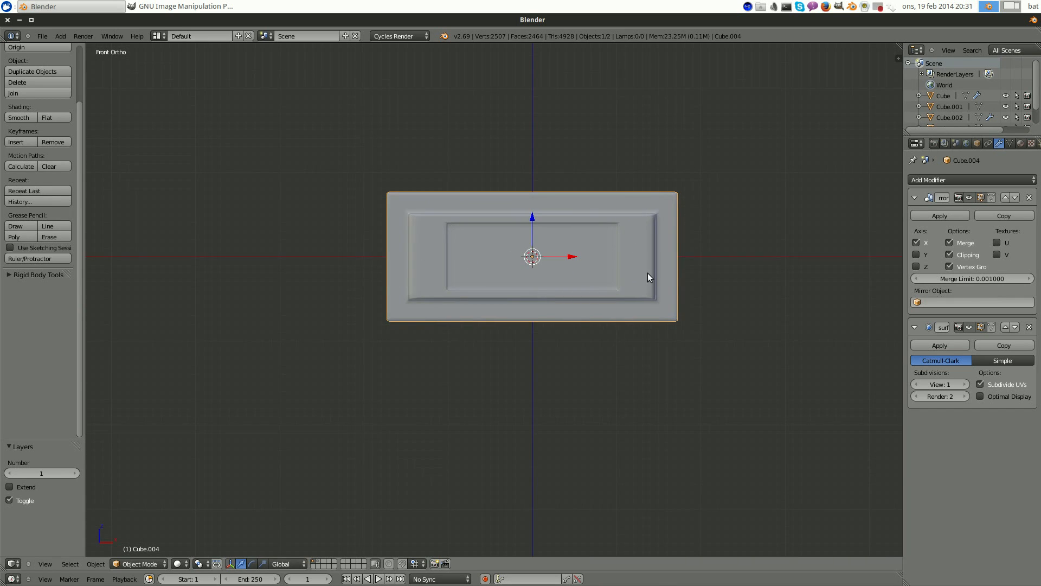
pyautogui.press('Tab')
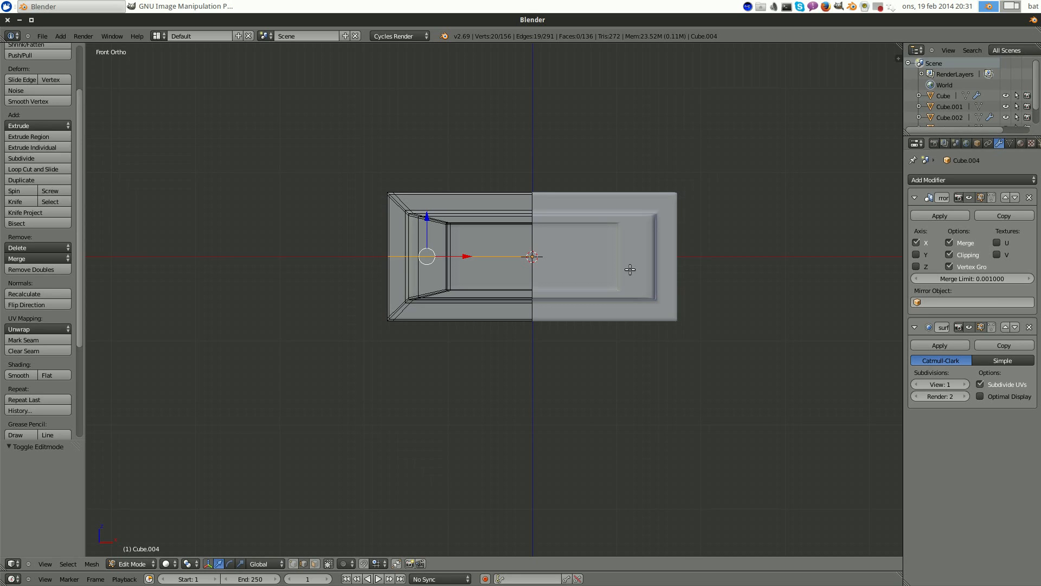
pyautogui.press('z')
pyautogui.scroll(3, 544, 260)
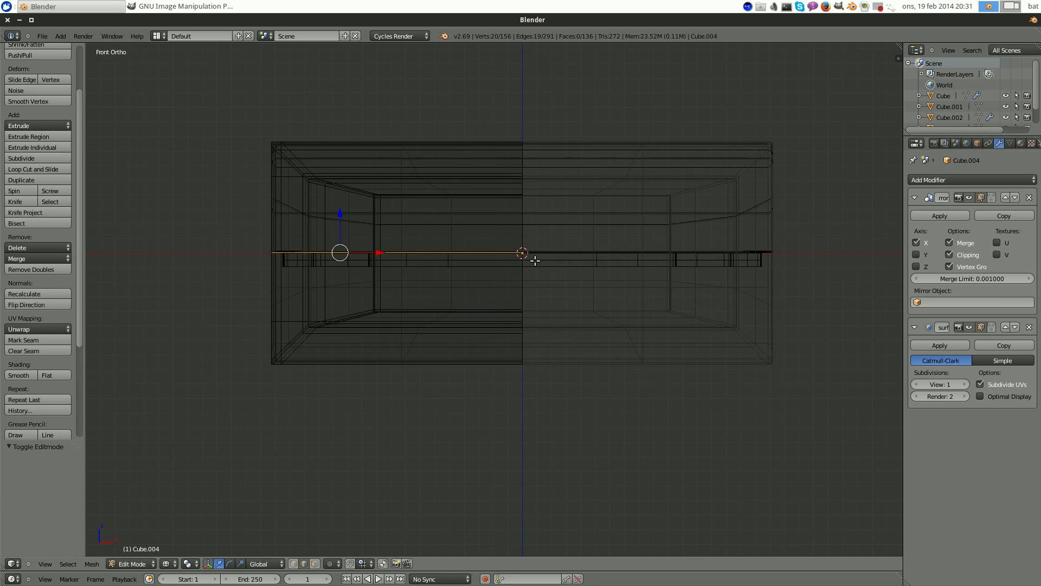
pyautogui.click(293, 563)
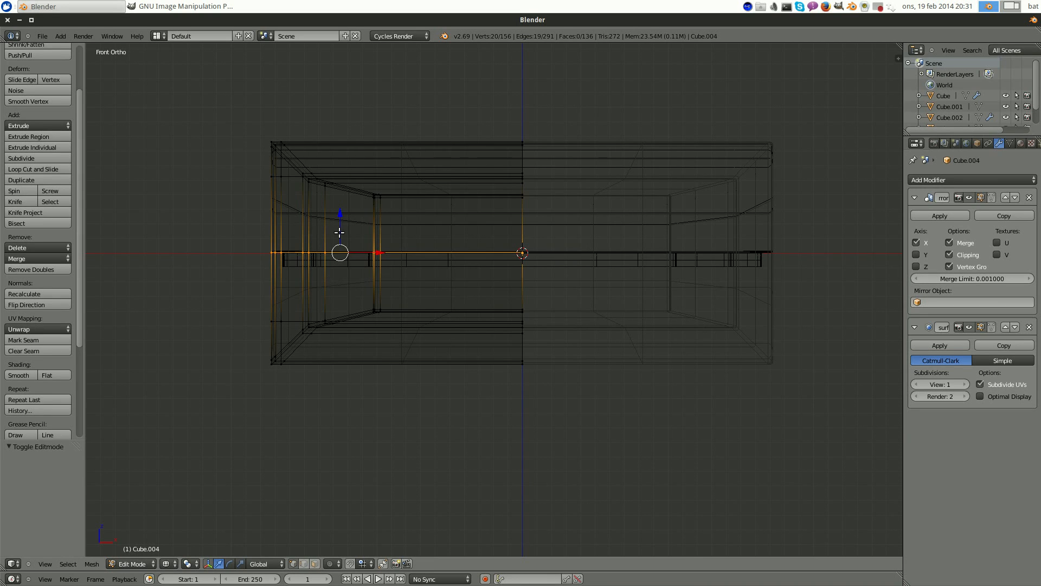
# - Box-select the upper half of the backup body and delete its vertices
pyautogui.press('a')
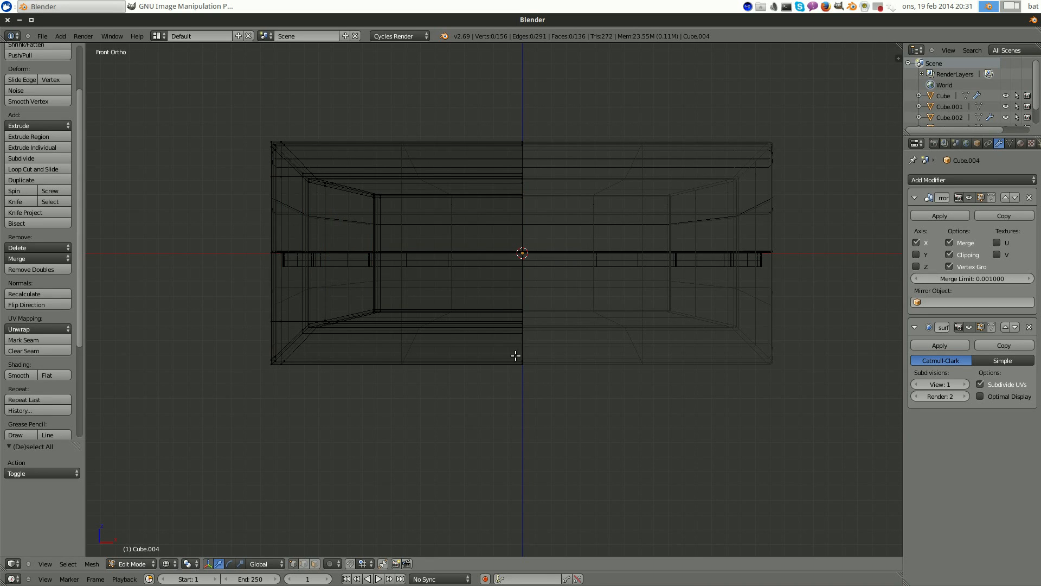
pyautogui.keyDown('shift'); pyautogui.moveTo(515, 355); pyautogui.dragTo(530, 398, button='middle'); pyautogui.keyUp('shift')
pyautogui.press('b')
pyautogui.moveTo(220, 137)
pyautogui.mouseDown()
pyautogui.moveTo(483, 251)
pyautogui.moveTo(593, 268)
pyautogui.mouseUp()
pyautogui.keyDown('shift'); pyautogui.moveTo(488, 248); pyautogui.dragTo(469, 243, button='middle'); pyautogui.keyUp('shift')
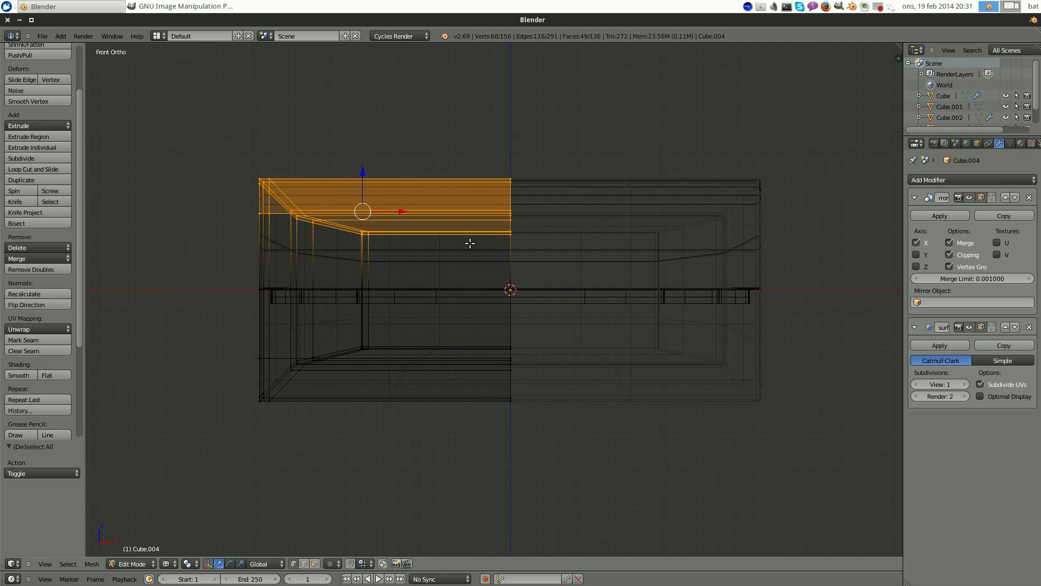
pyautogui.press('x')
pyautogui.press('a')
pyautogui.press('b')
pyautogui.moveTo(217, 148); pyautogui.dragTo(599, 259)
pyautogui.press('x')
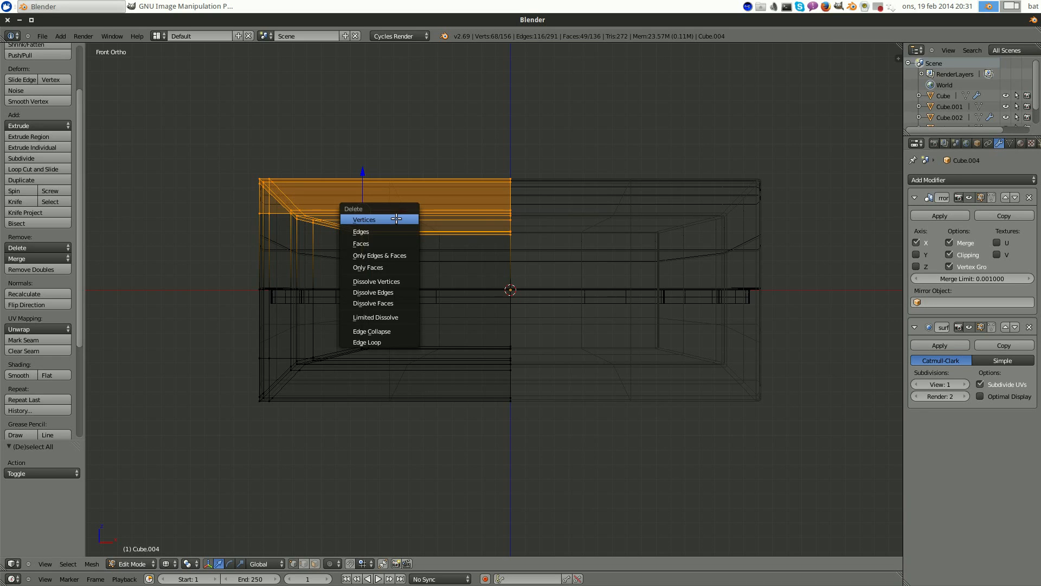
pyautogui.click(396, 218)
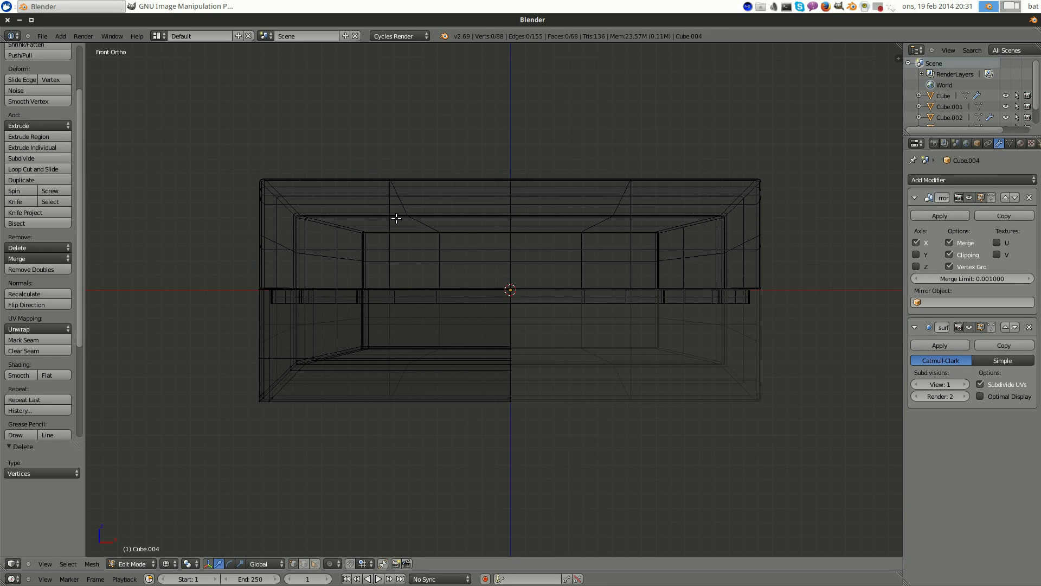
# - Hide the lower half's subdivision preview, restore solid shading and select the open edge loop along its upper rim
pyautogui.click(967, 327)
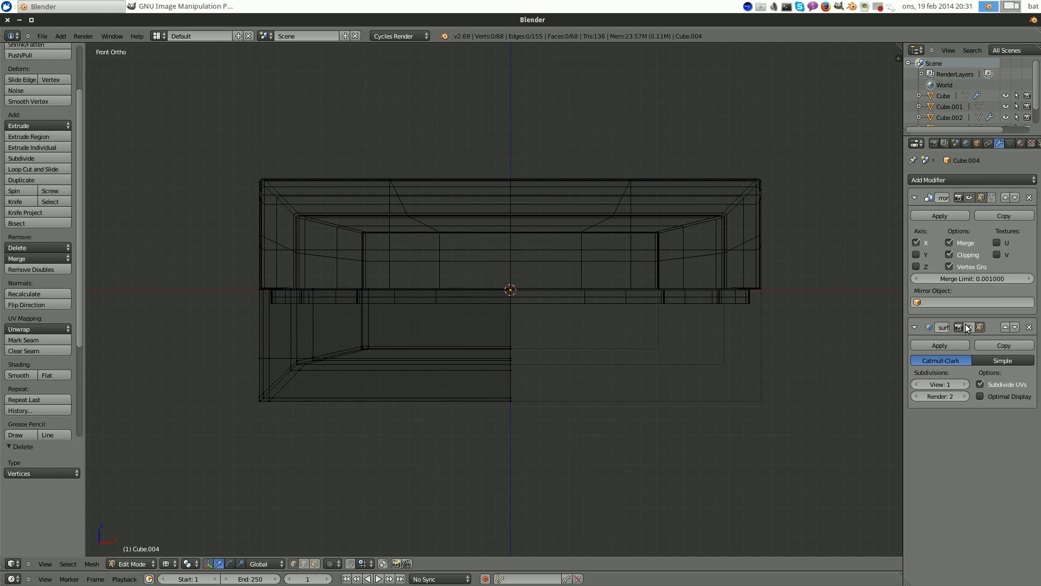
pyautogui.moveTo(511, 281); pyautogui.dragTo(573, 306, button='middle')
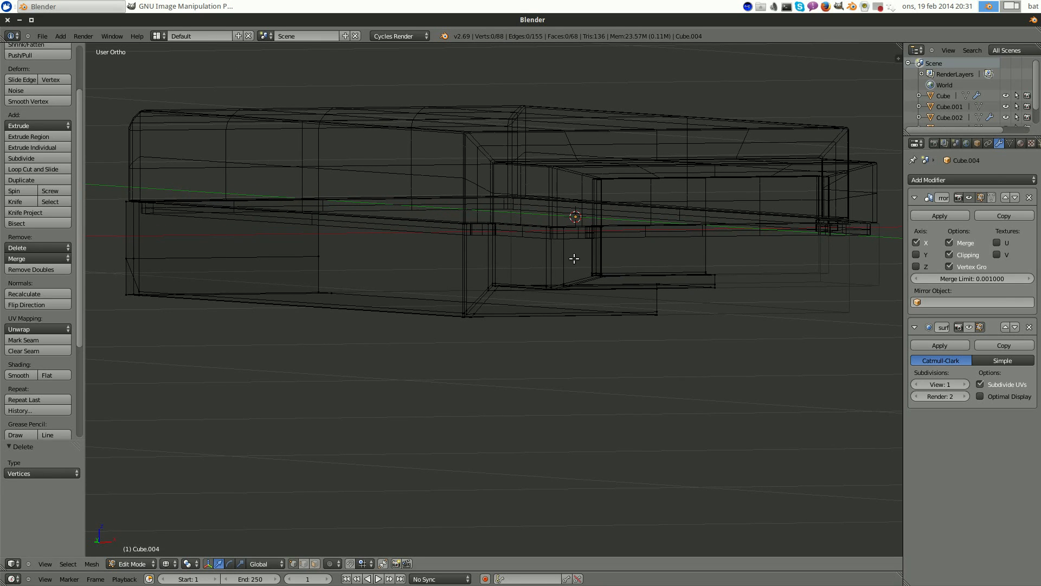
pyautogui.press('z')
pyautogui.moveTo(573, 258); pyautogui.dragTo(649, 260, button='middle')
pyautogui.scroll(2, 514, 314)
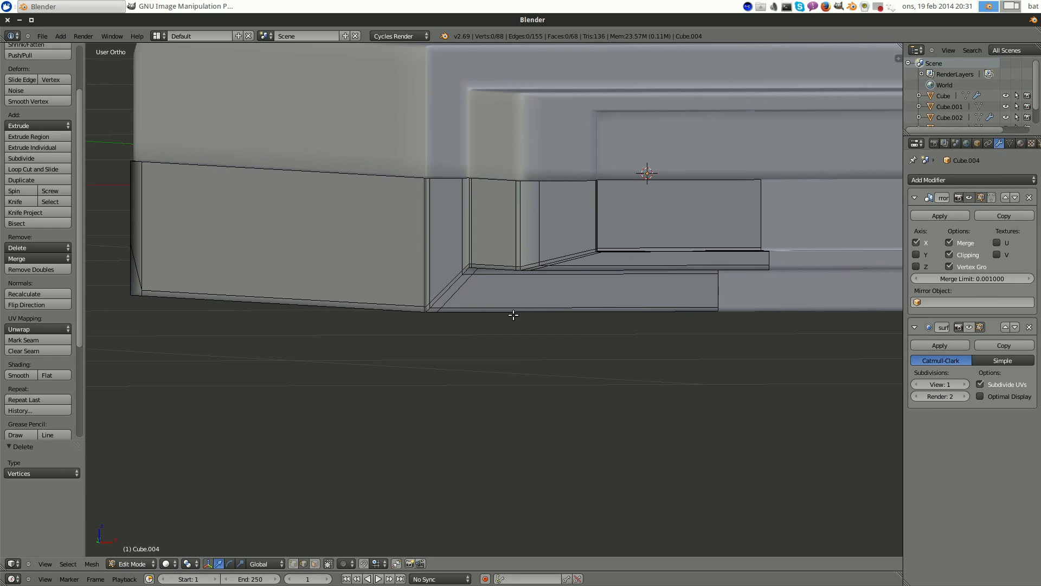
pyautogui.rightClick(553, 181)
pyautogui.keyDown('alt'); pyautogui.rightClick(553, 181); pyautogui.keyUp('alt')
pyautogui.moveTo(580, 206); pyautogui.dragTo(573, 214, button='middle')
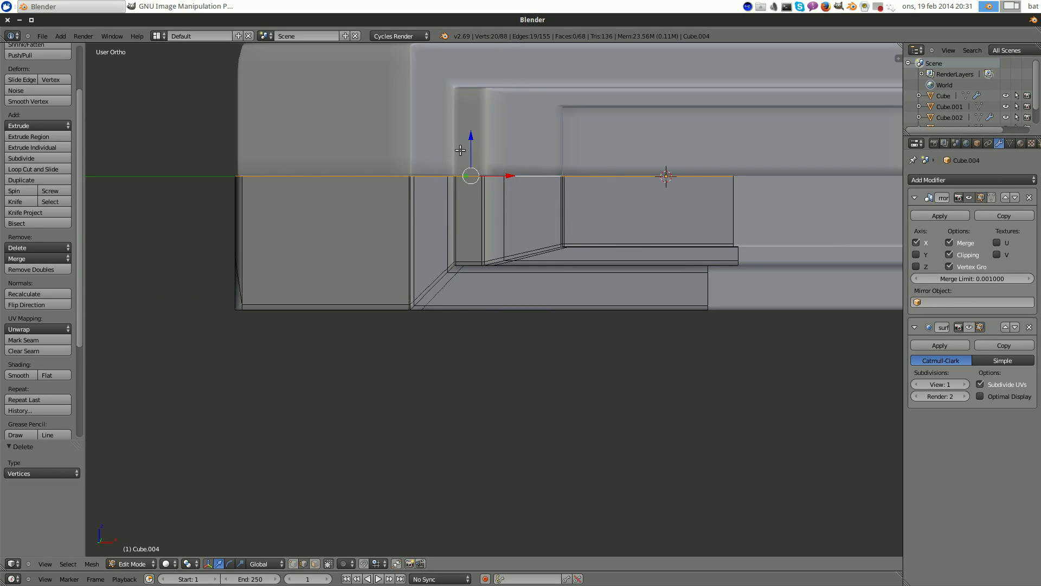
# - Lower the lower half's rim loop 0.001 along Z and extrude it into an inset lip scaled to 0.875
pyautogui.moveTo(470, 139); pyautogui.dragTo(471, 142)
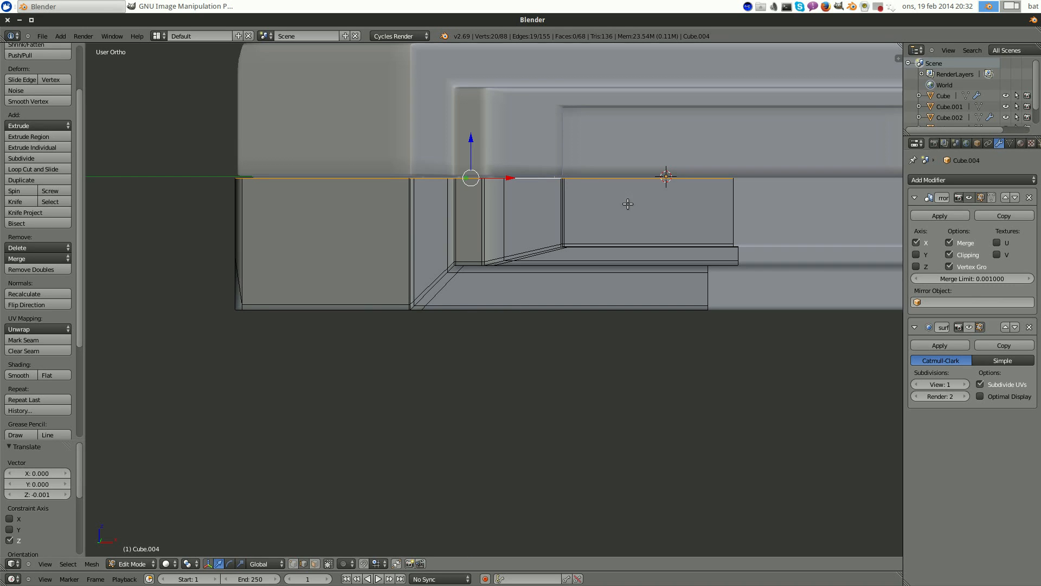
pyautogui.moveTo(628, 203); pyautogui.dragTo(598, 212, button='middle')
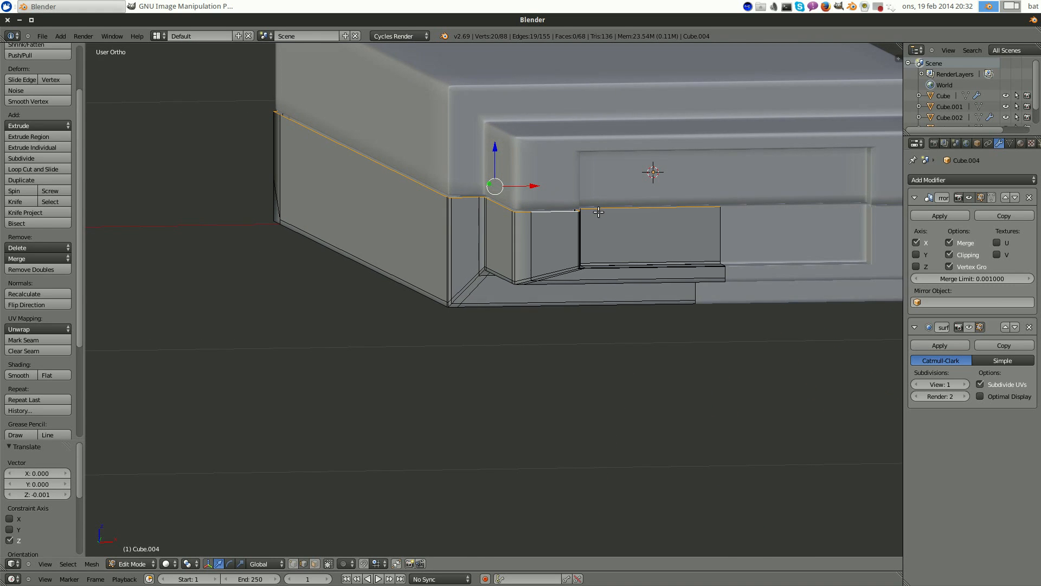
pyautogui.press('e')
pyautogui.rightClick(600, 210)
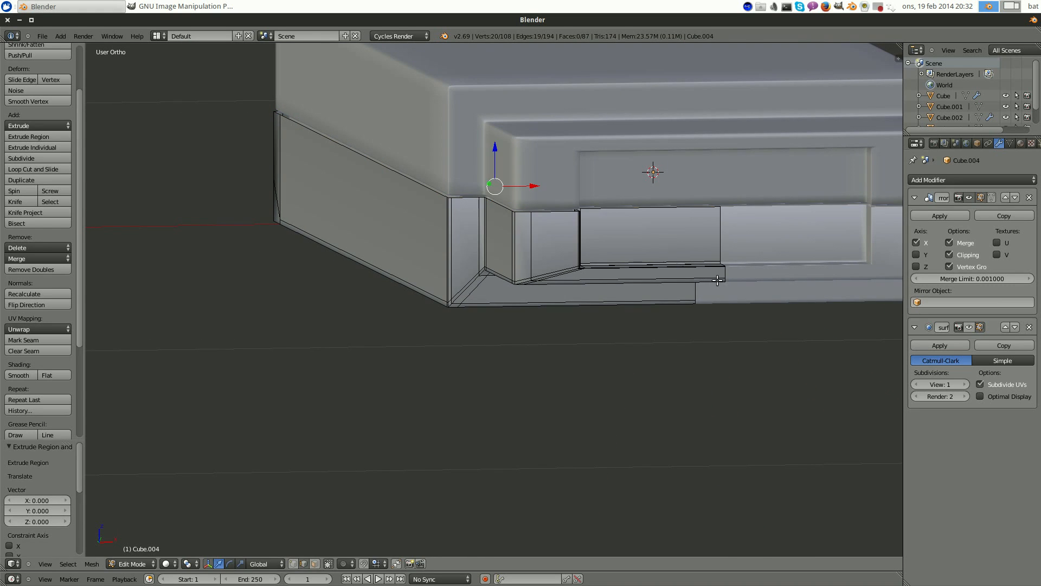
pyautogui.press('s')
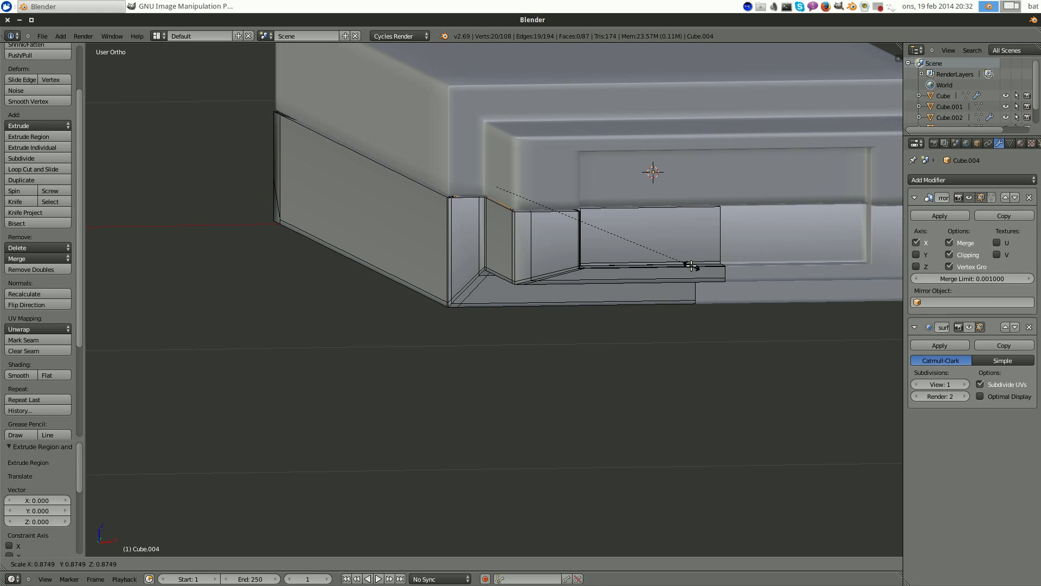
pyautogui.click(691, 266)
# - Scale the extruded inner lip loop to 0.739 along X
pyautogui.moveTo(676, 254); pyautogui.dragTo(653, 278, button='middle')
pyautogui.press('z')
pyautogui.scroll(6, 614, 288)
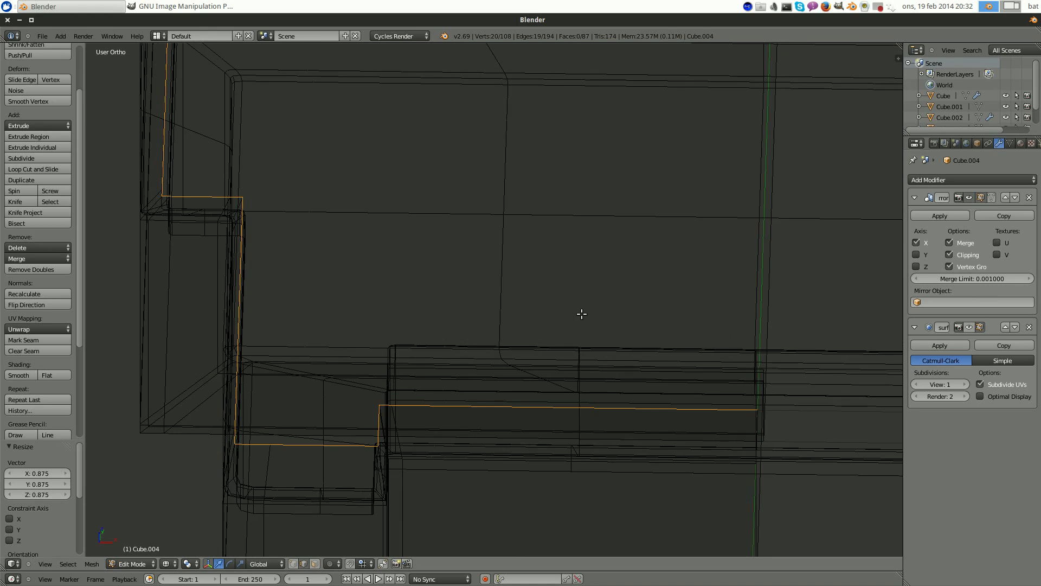
pyautogui.moveTo(582, 314); pyautogui.dragTo(576, 272, button='middle')
pyautogui.scroll(-2, 586, 314)
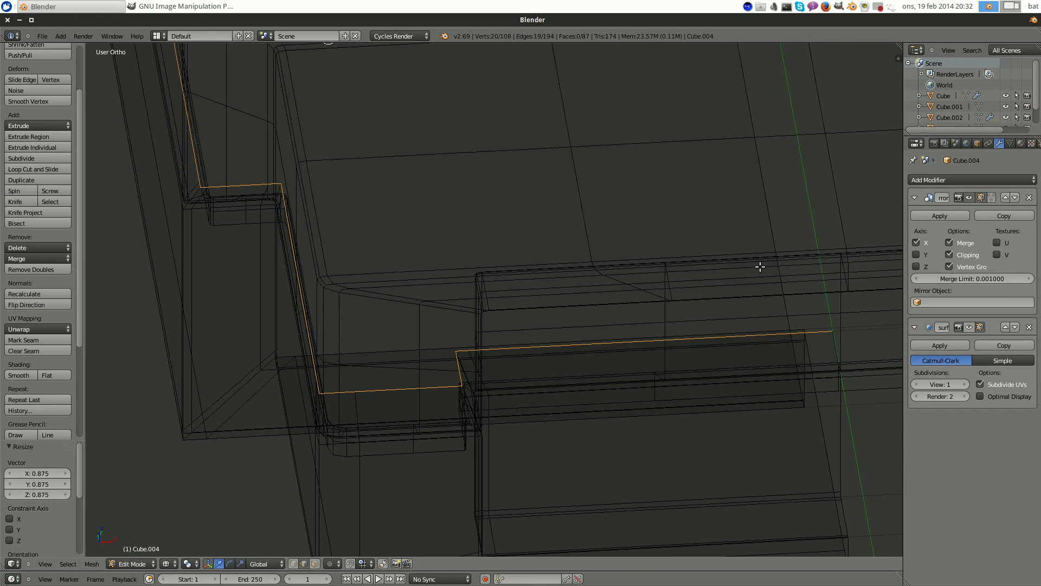
pyautogui.scroll(-5, 760, 267)
pyautogui.press('s')
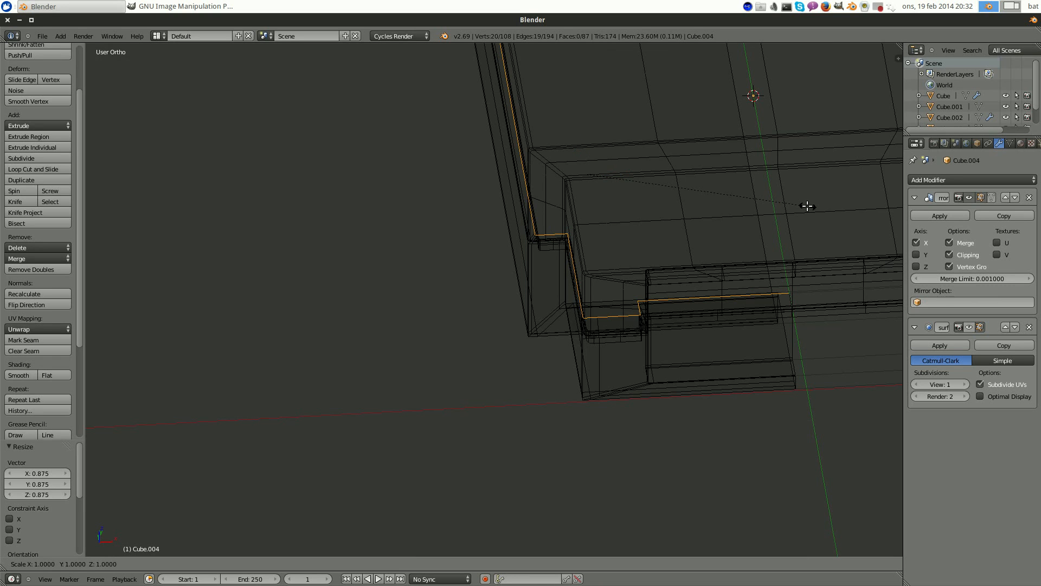
pyautogui.press('x')
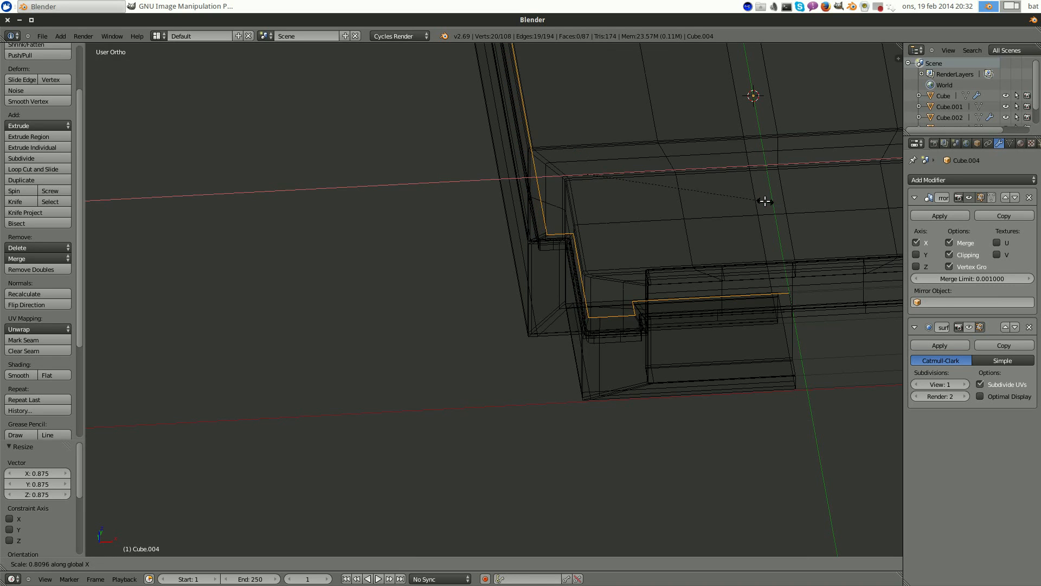
pyautogui.click(749, 202)
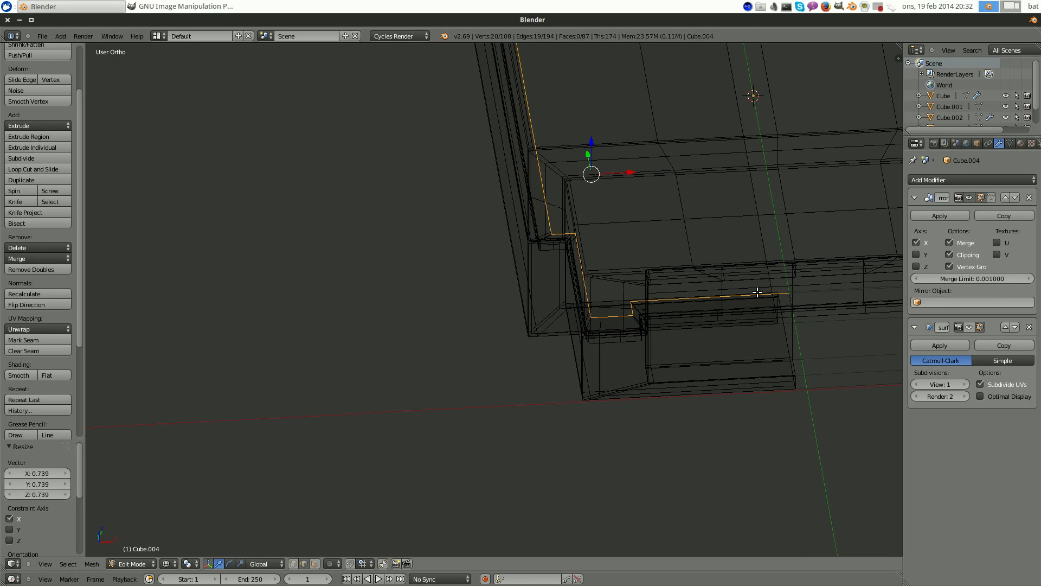
# - Add a supporting loop cut around the lower half's outer wall, slid close beneath the upper rim
pyautogui.press('z')
pyautogui.moveTo(746, 288)
pyautogui.mouseDown(button='middle')
pyautogui.moveTo(629, 171)
pyautogui.moveTo(611, 232)
pyautogui.mouseUp(button='middle')
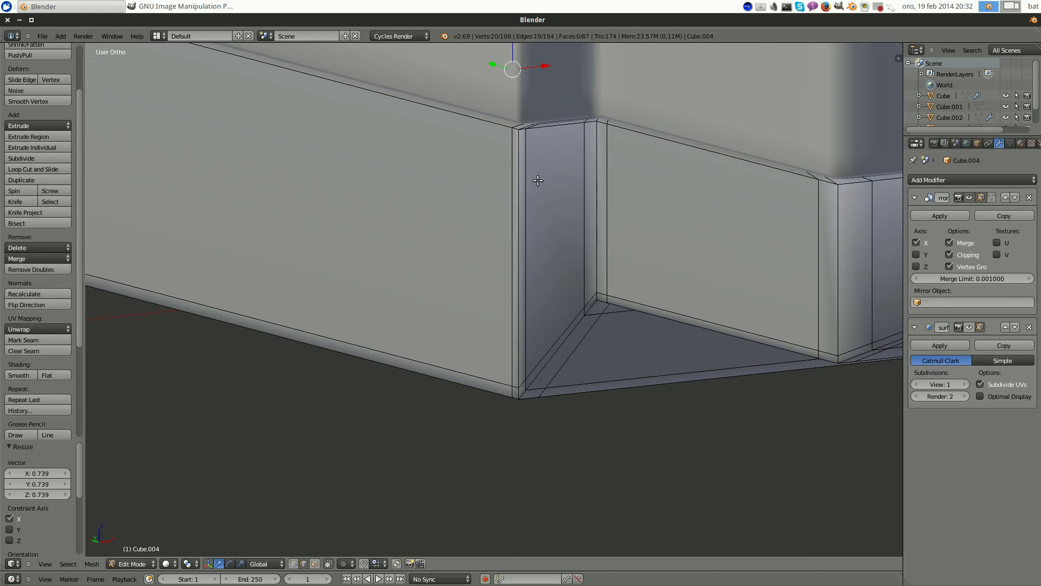
pyautogui.hotkey('ctrl', 'r')
pyautogui.click(525, 164)
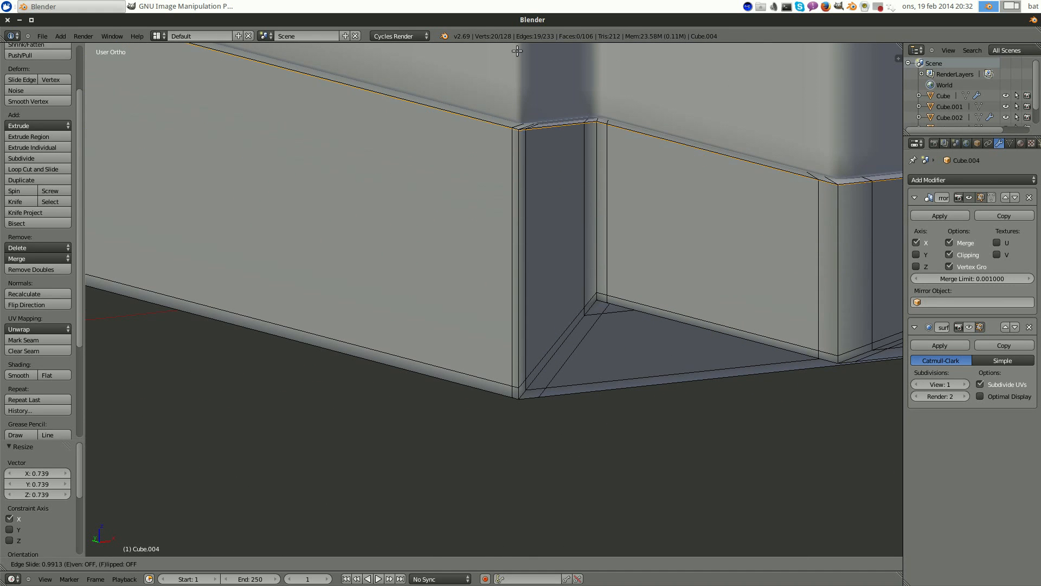
pyautogui.click(519, 50)
# - Add a second supporting loop cut around the inset lip, slid close to the rim's outer edge
pyautogui.scroll(1, 528, 92)
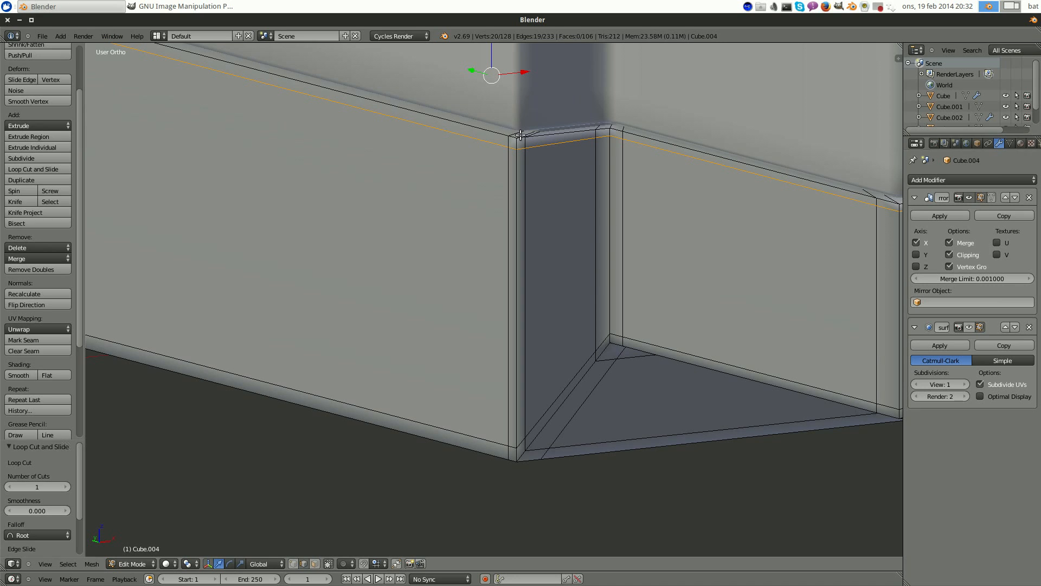
pyautogui.scroll(3, 504, 144)
pyautogui.hotkey('ctrl', 'r')
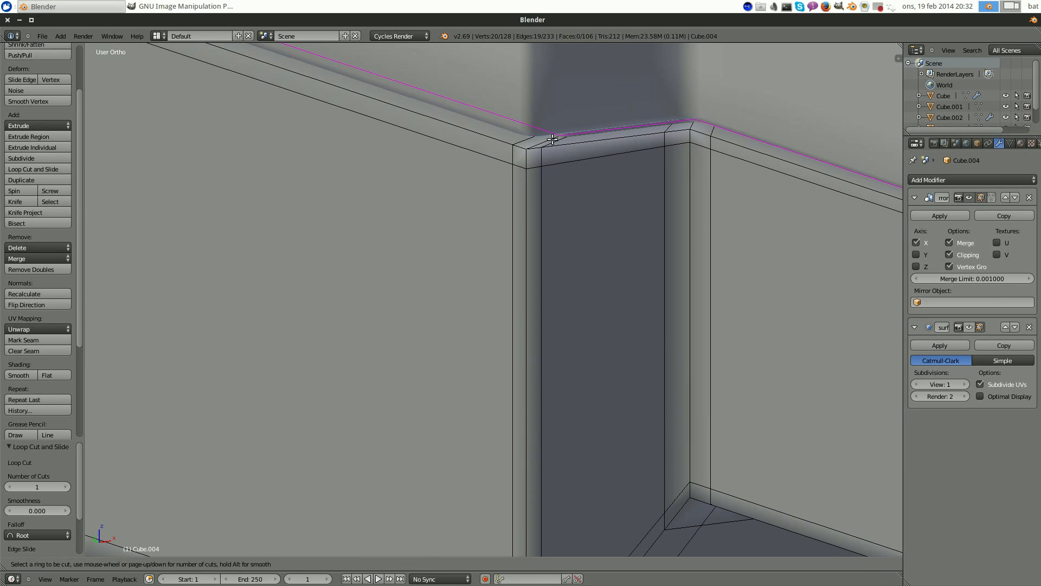
pyautogui.click(552, 140)
pyautogui.click(530, 149)
pyautogui.scroll(-8, 639, 279)
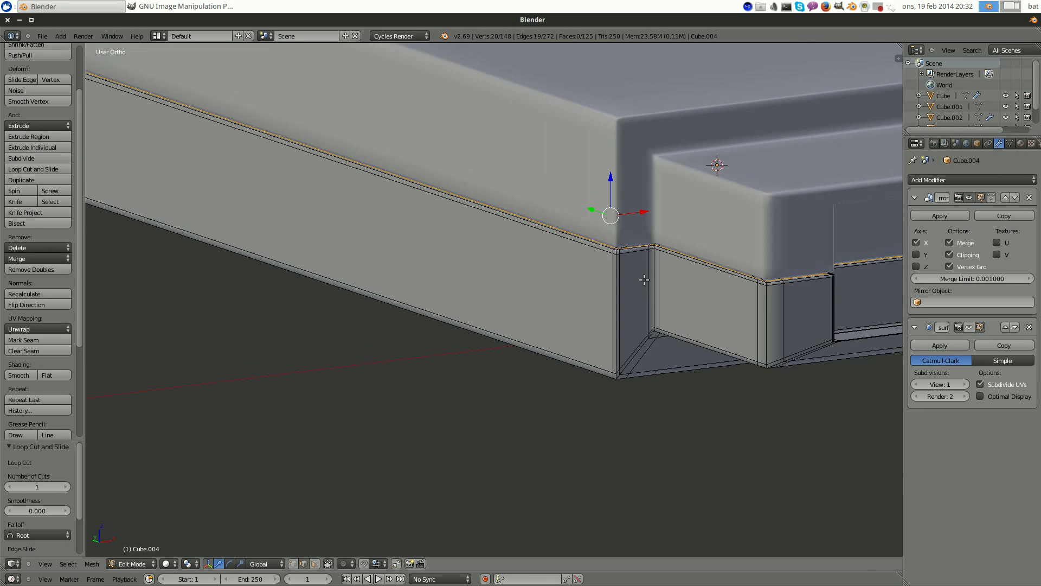
# - Leave mesh editing, turn the lower half's subdivision preview back on and deselect everything in solid shading
pyautogui.press('a')
pyautogui.scroll(-2, 720, 311)
pyautogui.scroll(-3, 719, 310)
pyautogui.scroll(3, 720, 311)
pyautogui.press('Tab')
pyautogui.press('z')
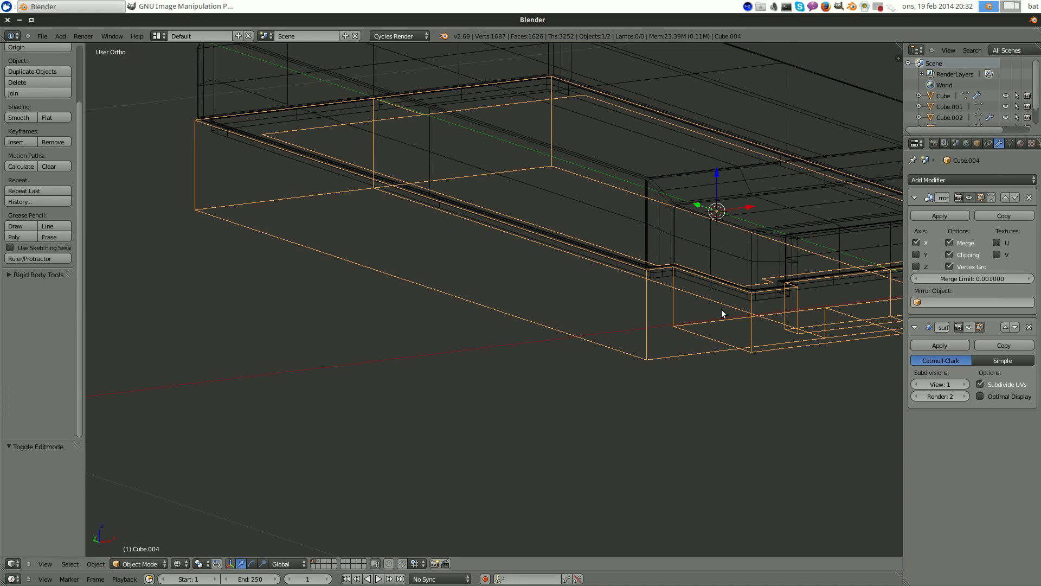
pyautogui.scroll(-2, 721, 312)
pyautogui.press('z')
pyautogui.press('a')
pyautogui.moveTo(748, 278)
pyautogui.mouseDown(button='middle')
pyautogui.moveTo(693, 274)
pyautogui.moveTo(662, 292)
pyautogui.moveTo(755, 269)
pyautogui.moveTo(632, 311)
pyautogui.moveTo(679, 275)
pyautogui.moveTo(692, 291)
pyautogui.moveTo(759, 316)
pyautogui.moveTo(781, 344)
pyautogui.moveTo(464, 244)
pyautogui.moveTo(597, 255)
pyautogui.moveTo(626, 230)
pyautogui.moveTo(488, 205)
pyautogui.mouseUp(button='middle')
pyautogui.click(965, 326)
pyautogui.press('a')
pyautogui.scroll(5, 386, 234)
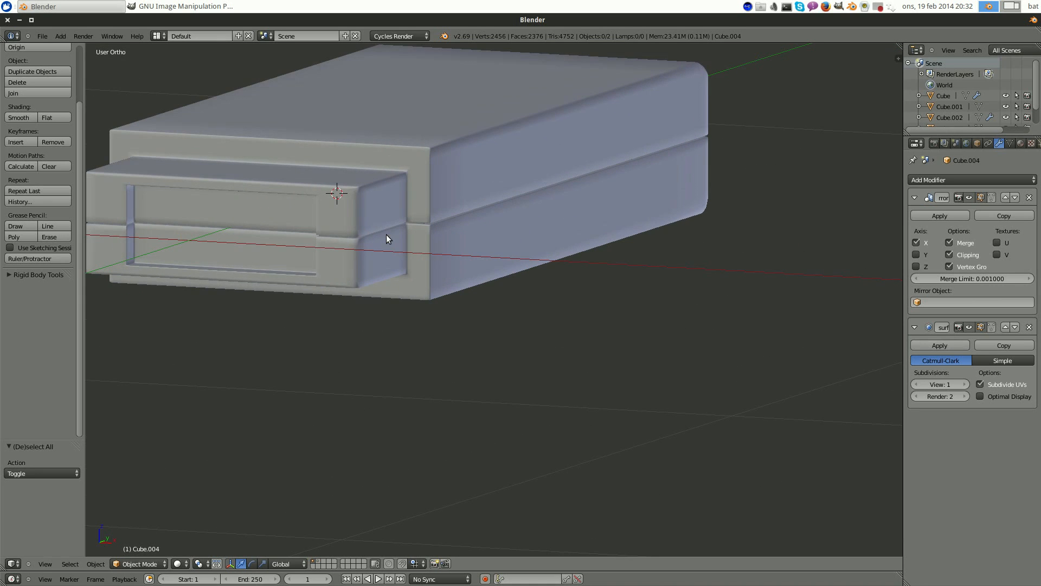
pyautogui.moveTo(456, 174); pyautogui.dragTo(532, 237, button='middle')
pyautogui.scroll(-4, 387, 204)
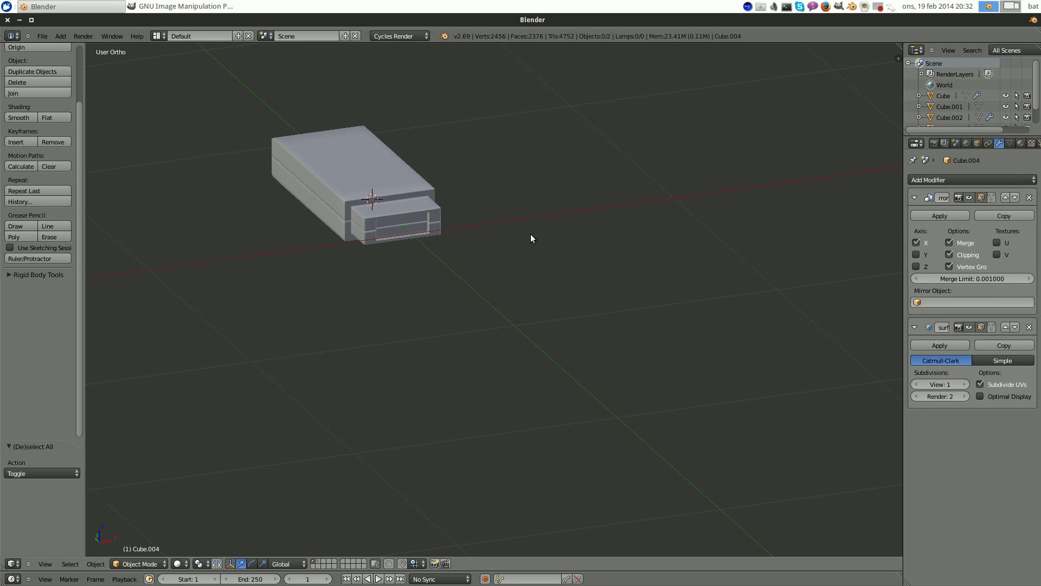
# - Move the USB connector from layer 2 to layer 1 and display layer 1 with nothing selected
pyautogui.press('2')
pyautogui.rightClick(437, 242)
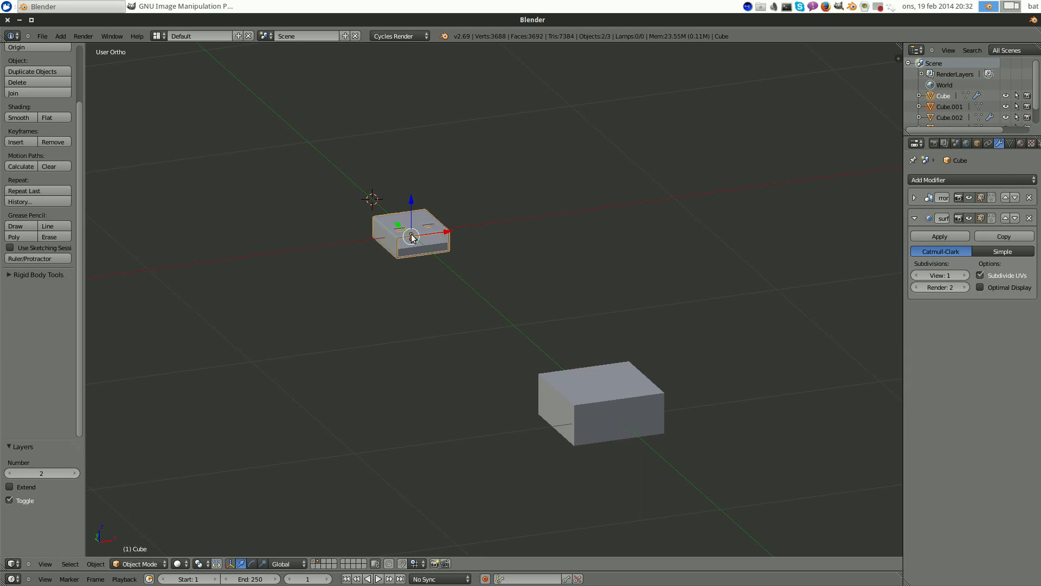
pyautogui.press('m')
pyautogui.press('1')
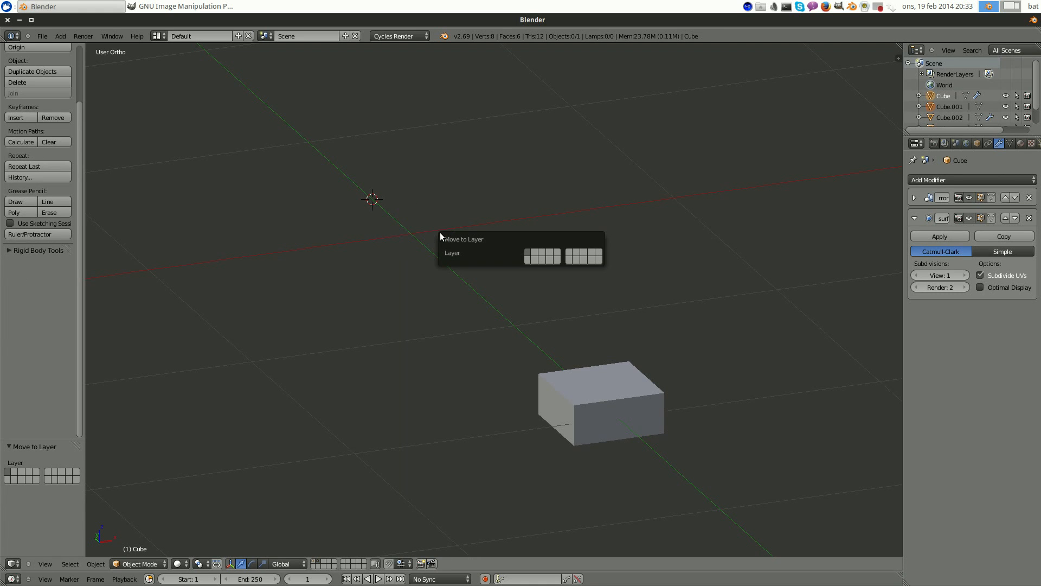
pyautogui.press('1')
pyautogui.press('a')
# - Select the upper shell half and edit its mesh in top view
pyautogui.moveTo(471, 213); pyautogui.dragTo(417, 149, button='middle')
pyautogui.rightClick(416, 149)
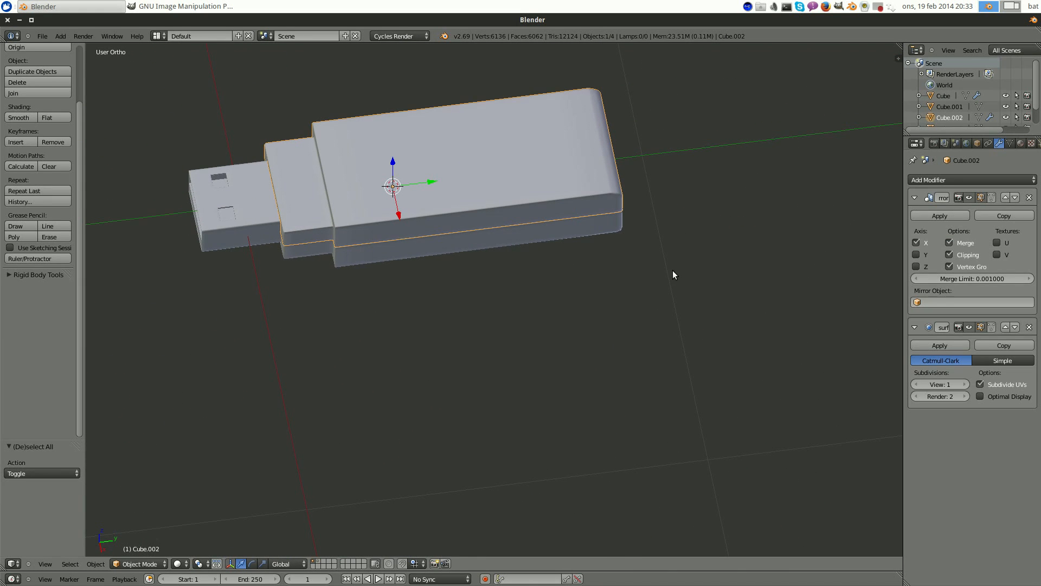
pyautogui.moveTo(466, 214); pyautogui.dragTo(467, 129, button='middle')
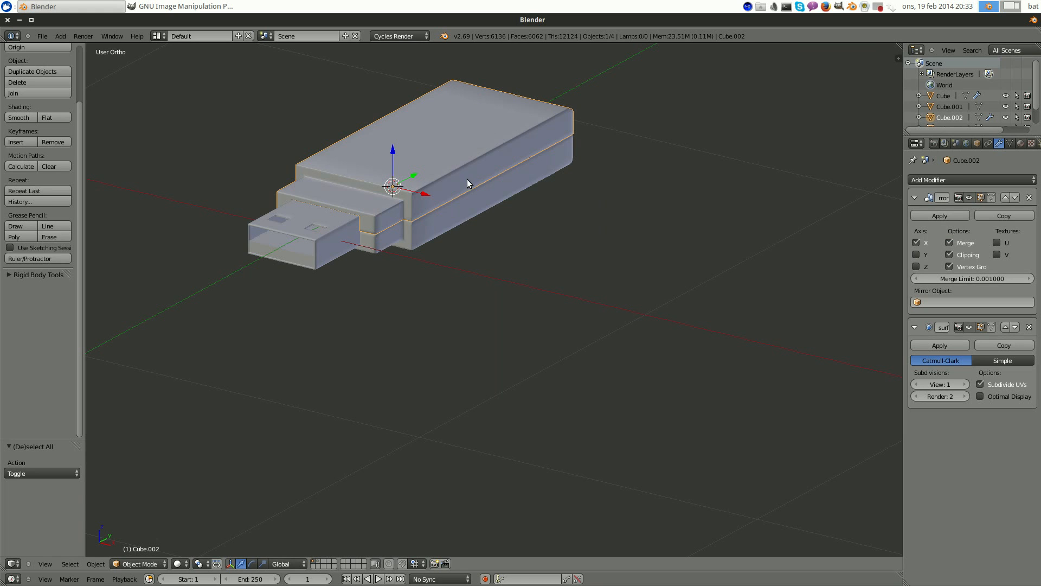
pyautogui.moveTo(404, 136); pyautogui.dragTo(487, 201, button='middle')
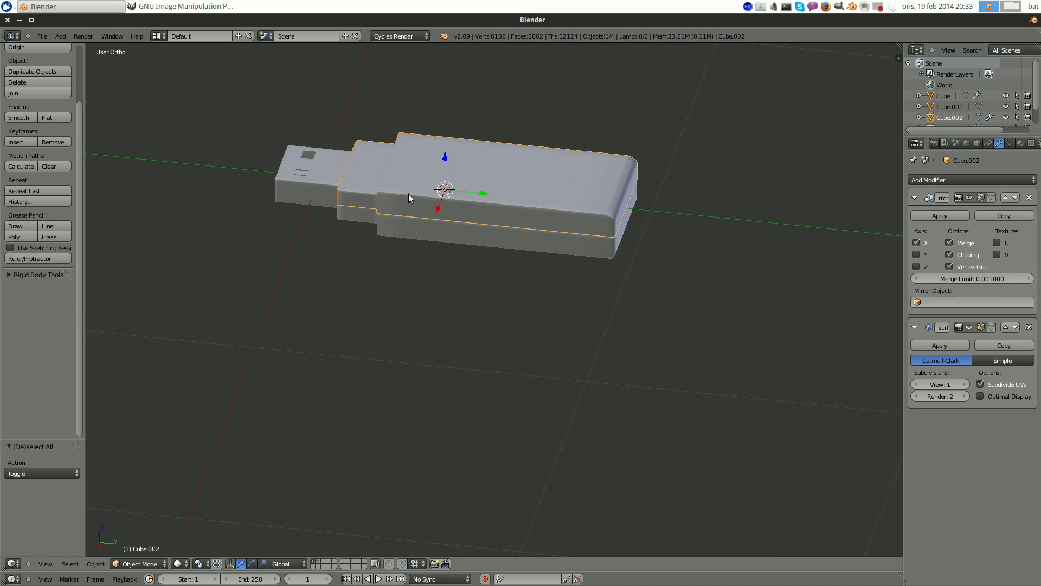
pyautogui.scroll(-2, 583, 203)
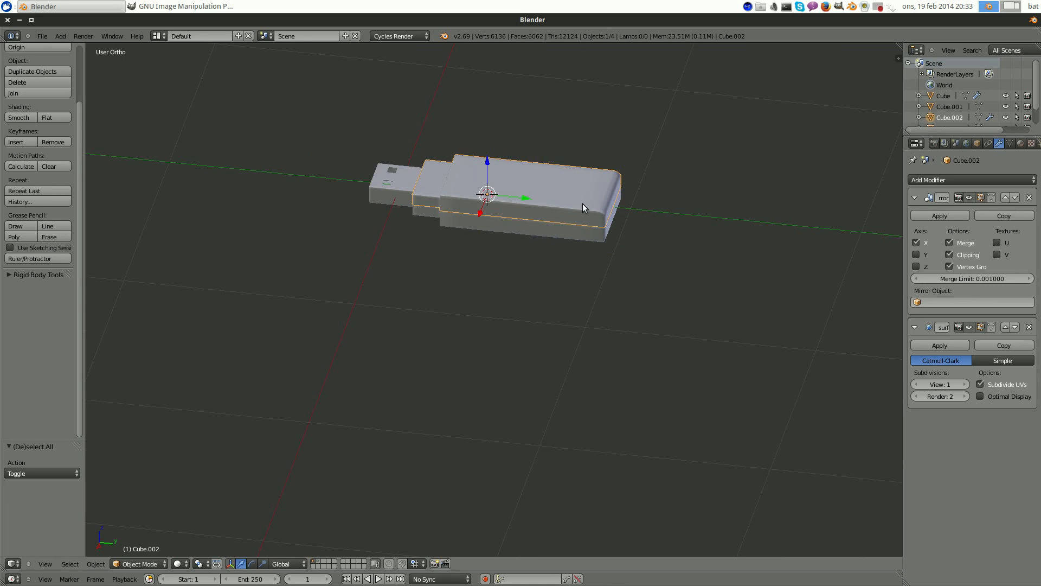
pyautogui.keyDown('shift'); pyautogui.moveTo(634, 161); pyautogui.dragTo(603, 233, button='middle'); pyautogui.keyUp('shift')
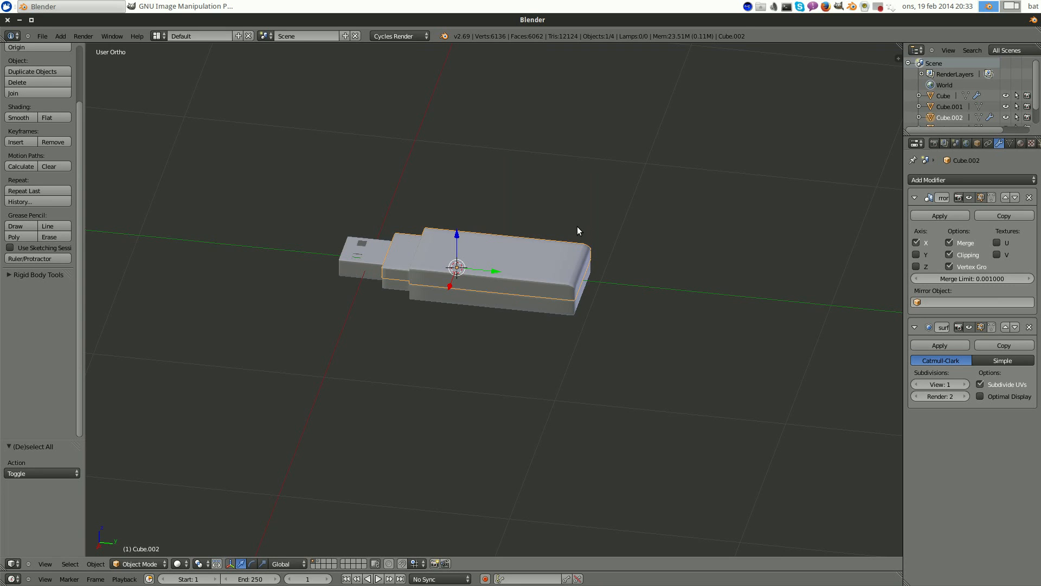
pyautogui.moveTo(578, 232); pyautogui.dragTo(585, 246, button='middle')
pyautogui.press('KP_7')
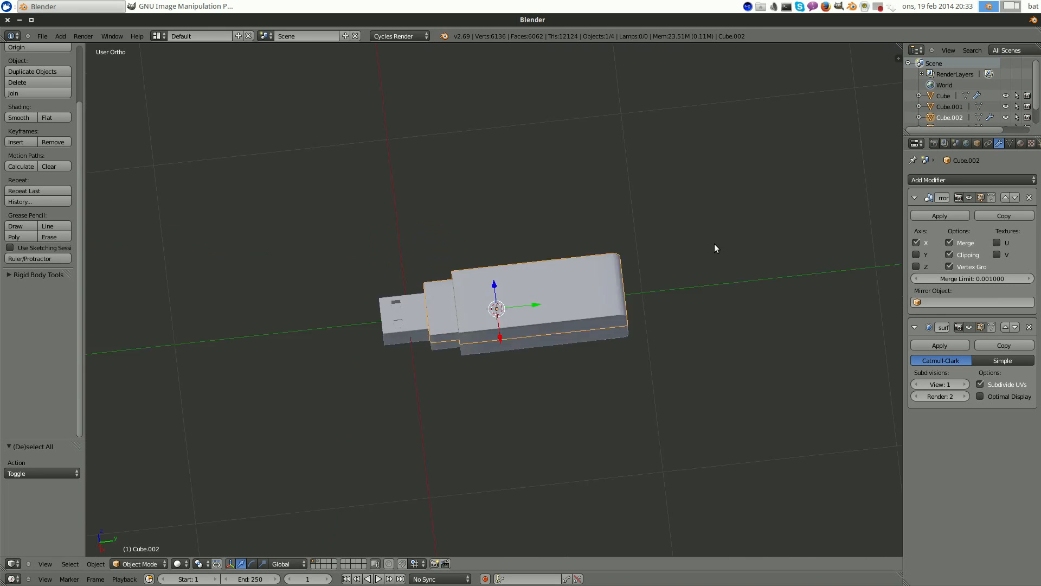
pyautogui.keyDown('shift'); pyautogui.moveTo(714, 248); pyautogui.dragTo(295, 199, button='middle'); pyautogui.keyUp('shift')
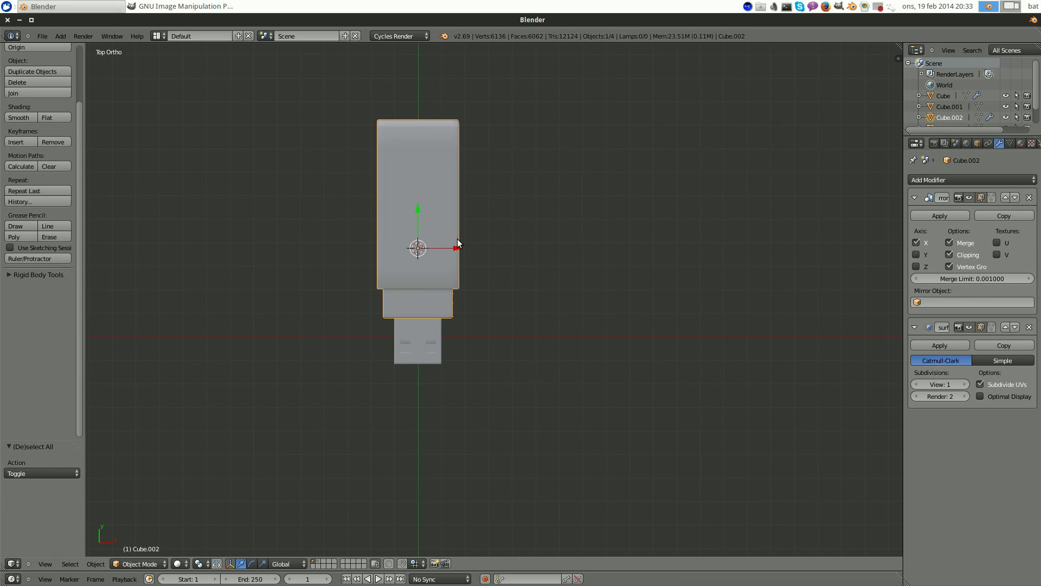
pyautogui.scroll(1, 489, 177)
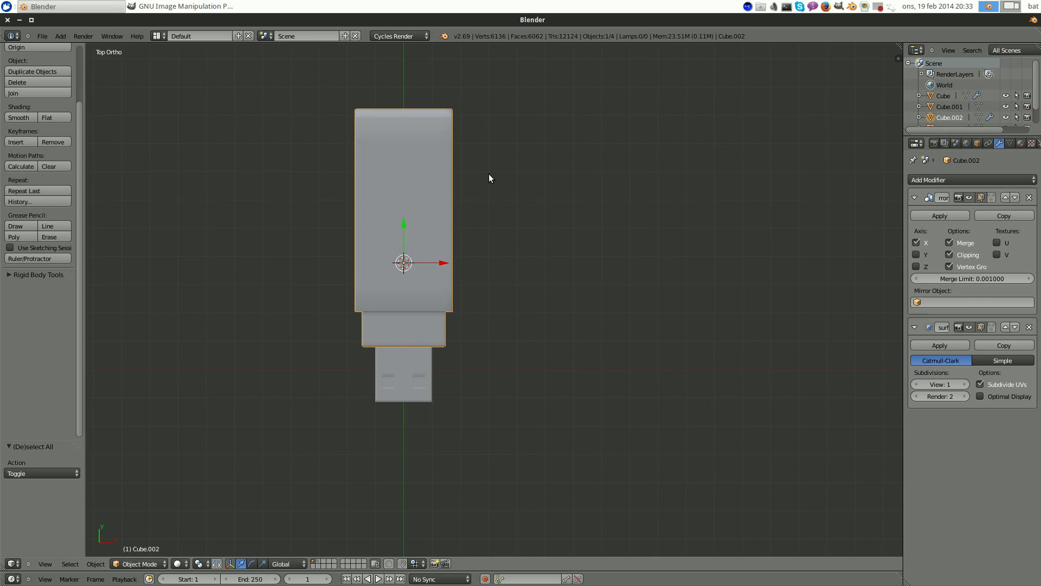
pyautogui.press('Tab')
pyautogui.scroll(1, 446, 382)
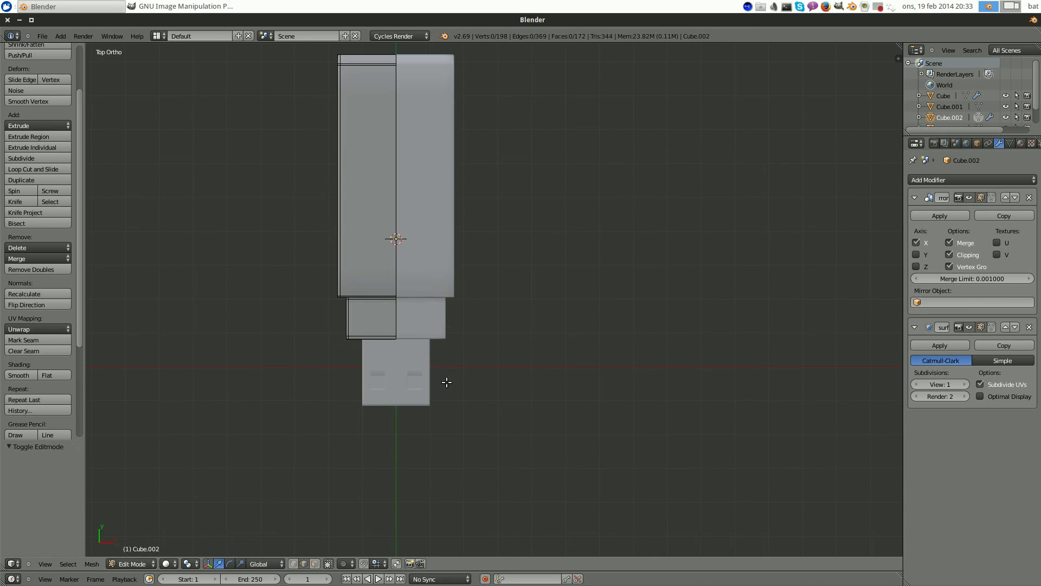
pyautogui.keyDown('shift'); pyautogui.moveTo(475, 301); pyautogui.dragTo(438, 358, button='middle'); pyautogui.keyUp('shift')
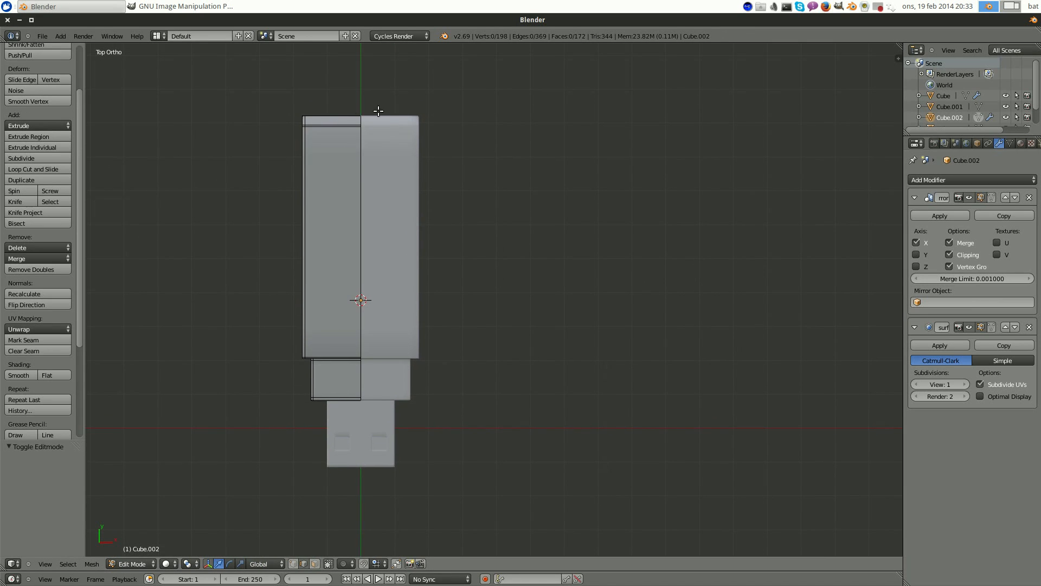
# - Add a lengthwise loop cut to the upper half, slid about 0.48 toward its outer side
pyautogui.hotkey('ctrl', 'r')
pyautogui.click(335, 115)
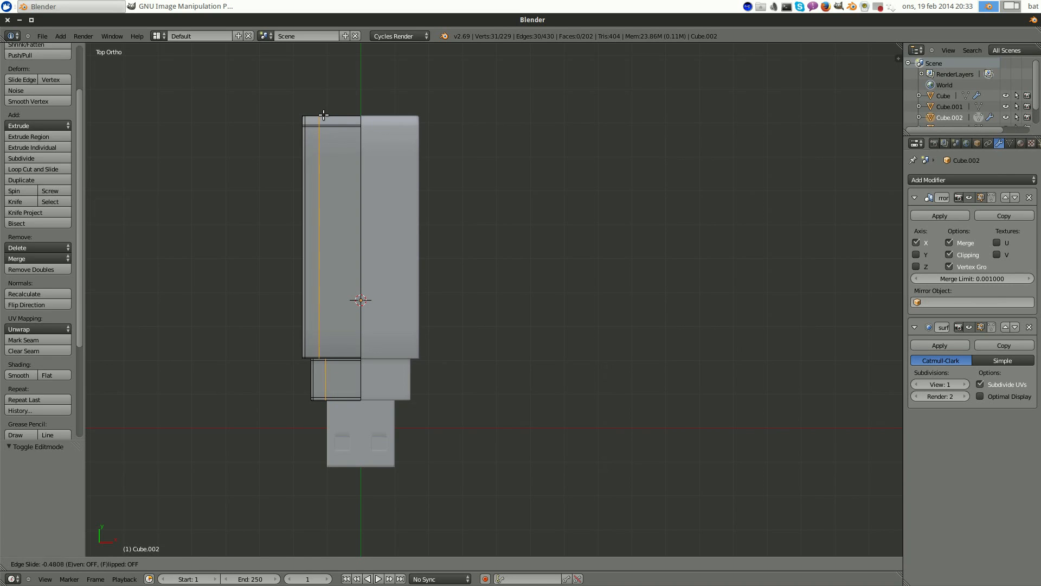
pyautogui.click(324, 115)
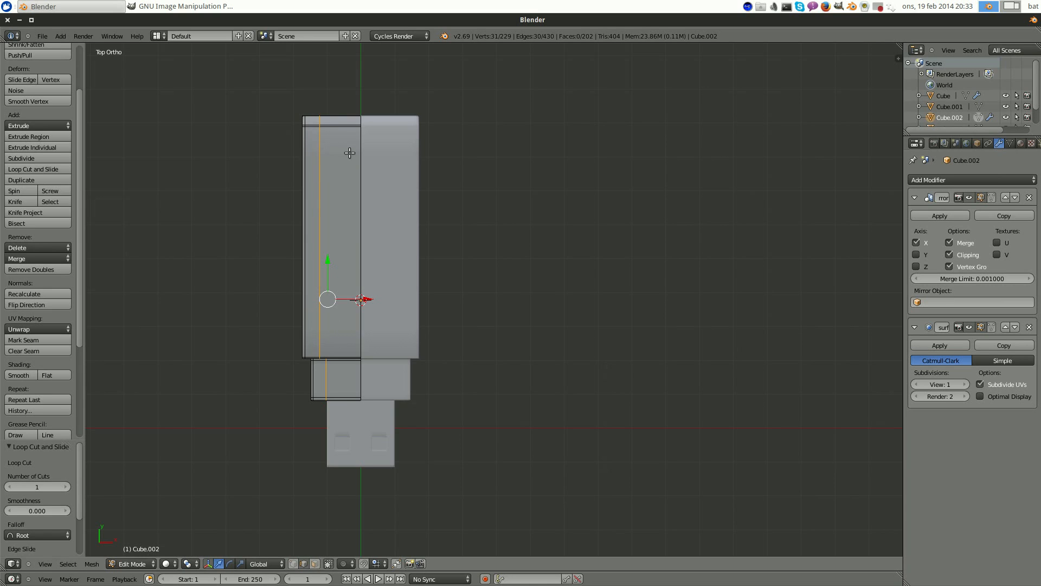
# - Add two crosswise loop cuts to the upper half's main body, one near the connector end and one toward the rear end
pyautogui.scroll(1, 396, 165)
pyautogui.hotkey('ctrl', 'r')
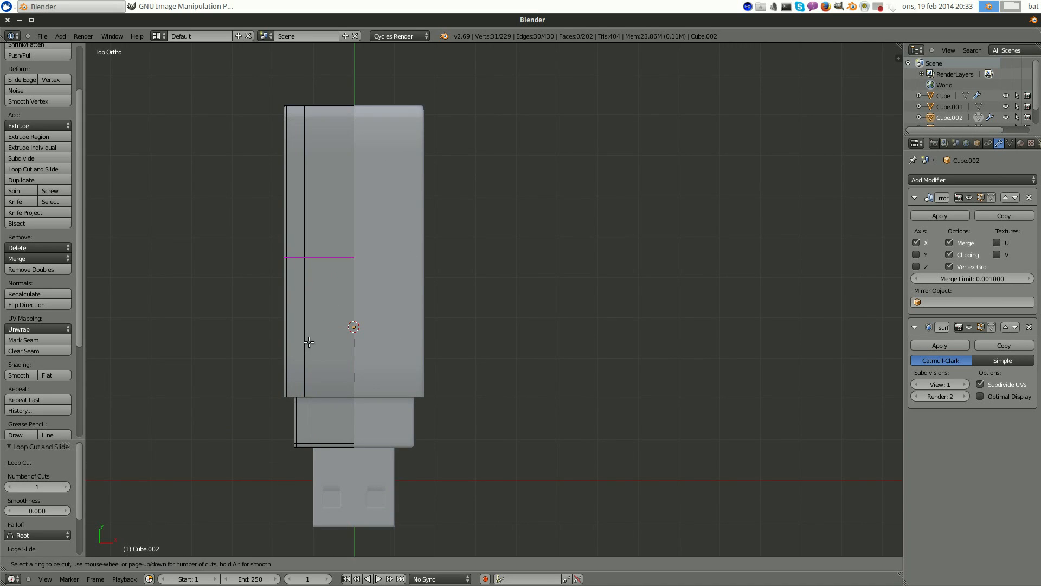
pyautogui.click(302, 339)
pyautogui.click(414, 434)
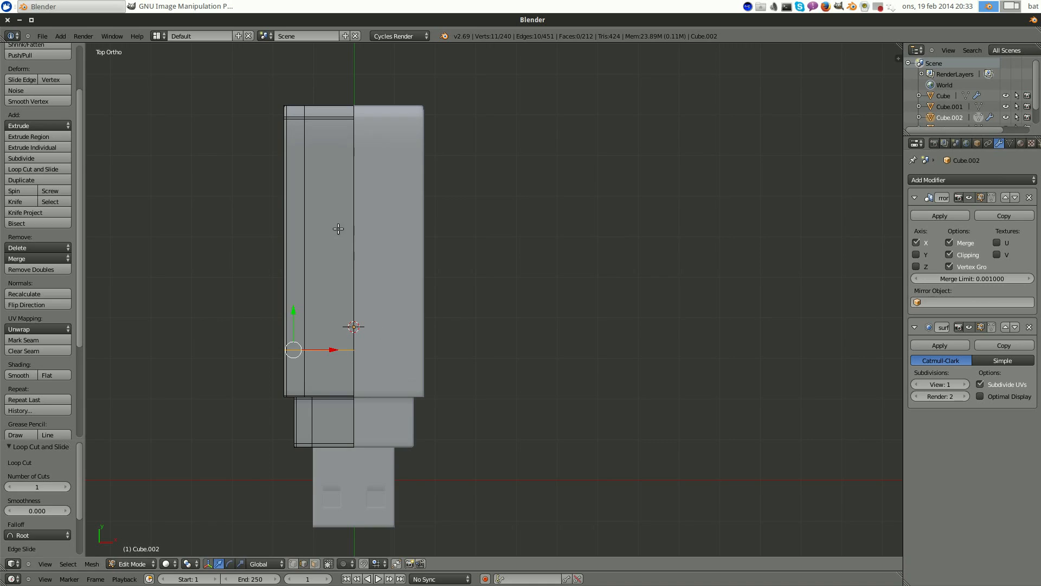
pyautogui.hotkey('ctrl', 'r')
pyautogui.click(303, 179)
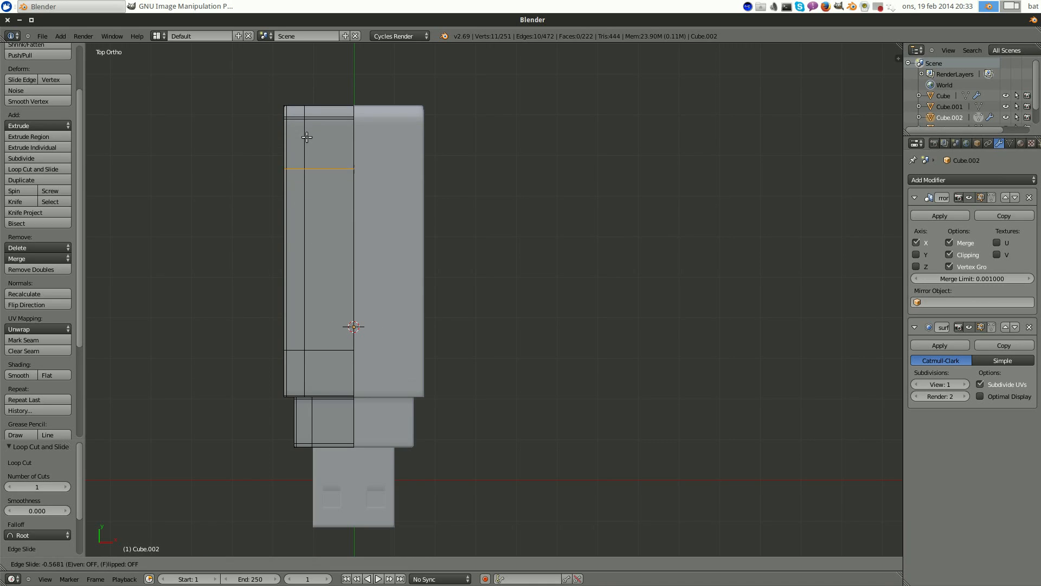
pyautogui.click(308, 134)
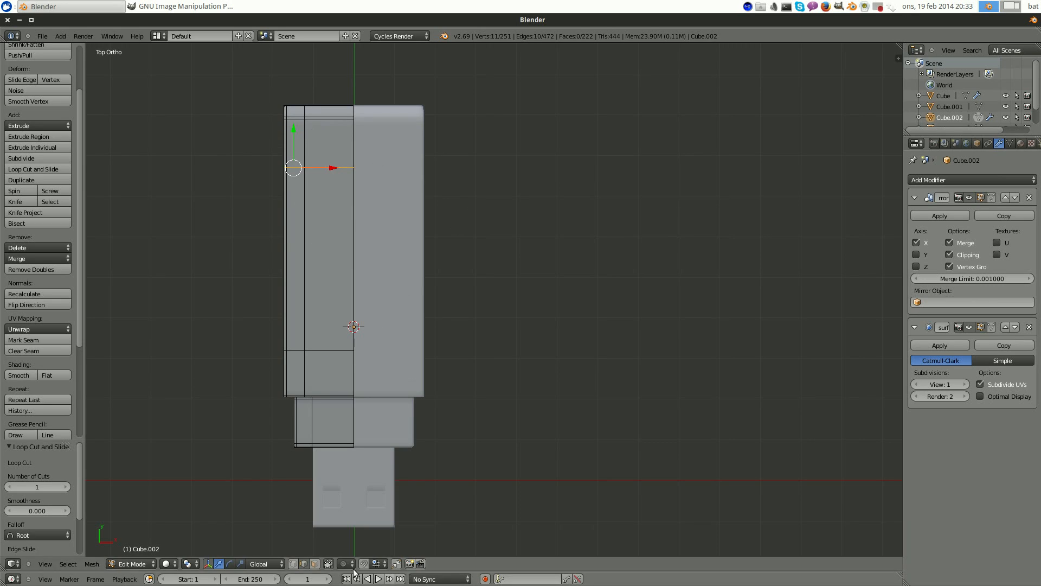
# - In face select mode, select the large top face between the loop cuts and extrude it about 0.011 downward along global Z
pyautogui.click(313, 564)
pyautogui.moveTo(490, 474); pyautogui.dragTo(546, 386, button='middle')
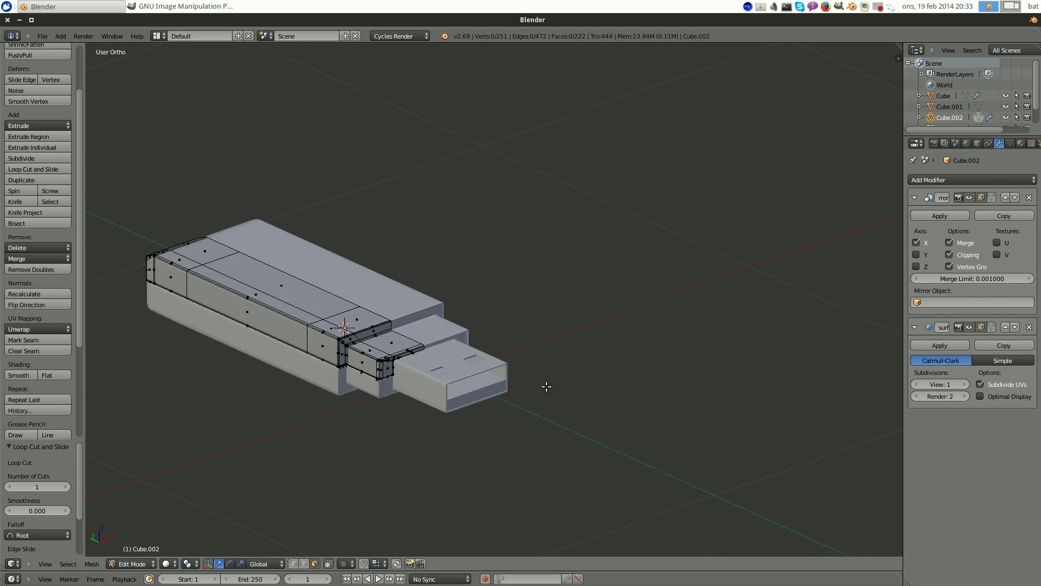
pyautogui.rightClick(272, 275)
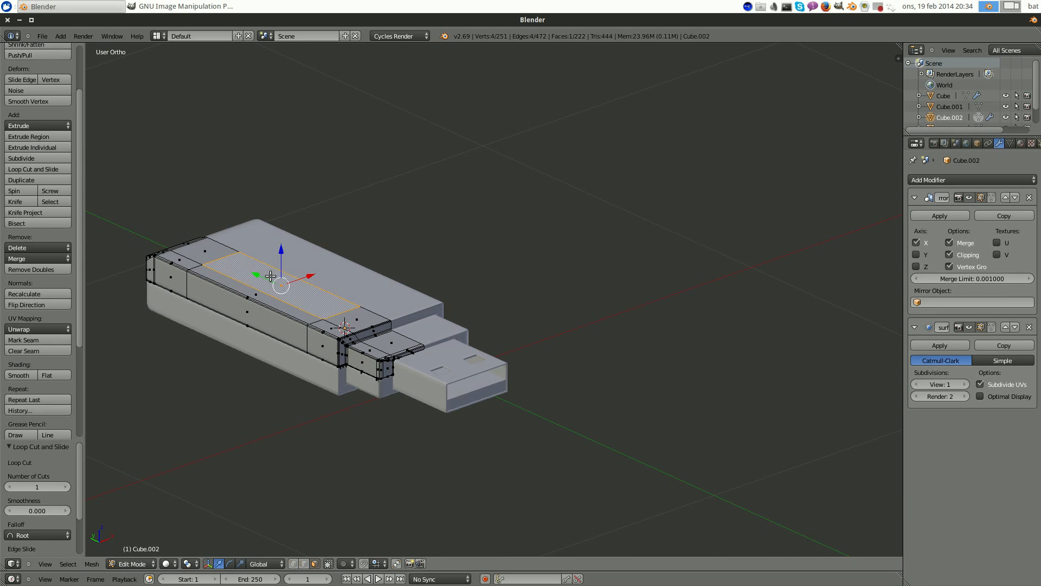
pyautogui.moveTo(449, 343); pyautogui.dragTo(425, 334, button='middle')
pyautogui.scroll(3, 340, 284)
pyautogui.moveTo(354, 296); pyautogui.dragTo(337, 288, button='middle')
pyautogui.scroll(4, 470, 272)
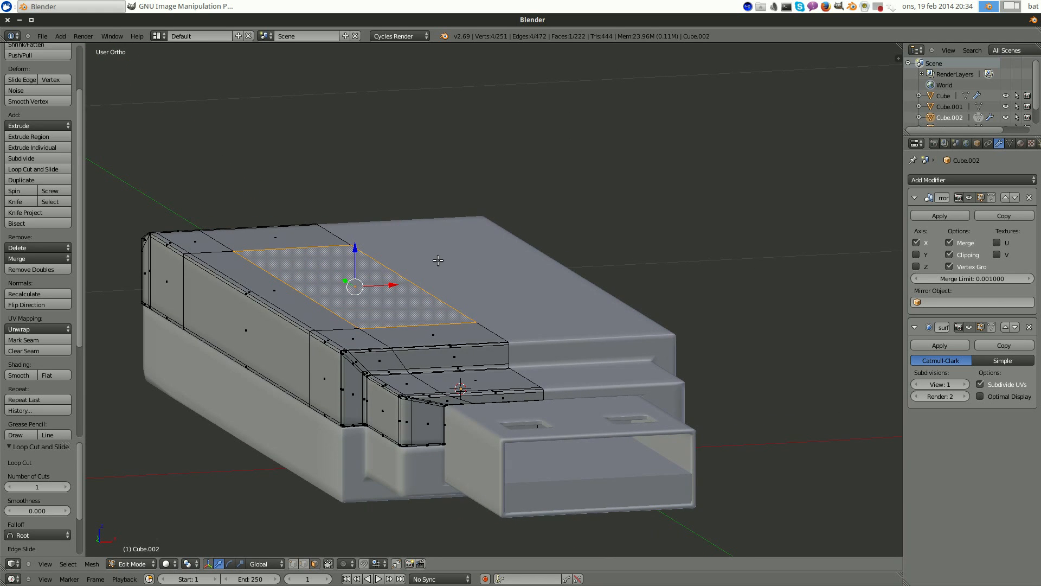
pyautogui.moveTo(438, 260)
pyautogui.mouseDown(button='middle')
pyautogui.moveTo(425, 260)
pyautogui.moveTo(439, 253)
pyautogui.mouseUp(button='middle')
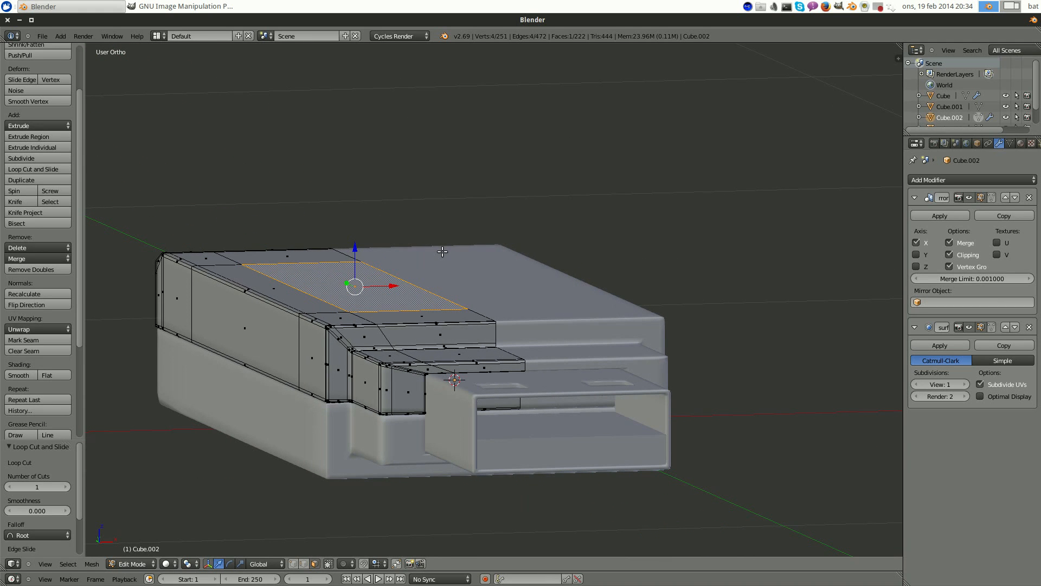
pyautogui.press('e')
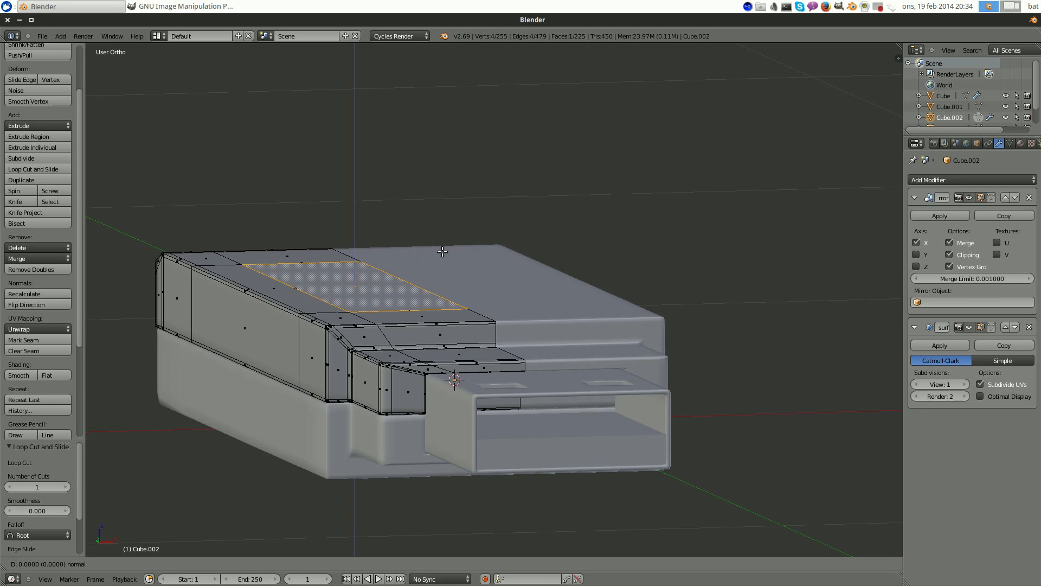
pyautogui.press('z')
pyautogui.press('z')
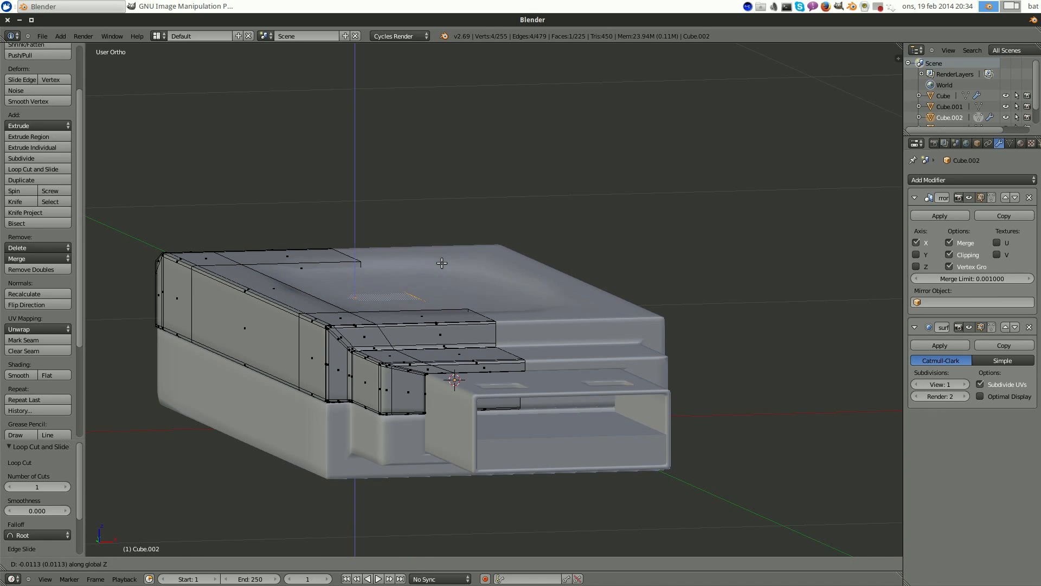
pyautogui.click(442, 263)
pyautogui.moveTo(442, 263); pyautogui.dragTo(484, 272, button='middle')
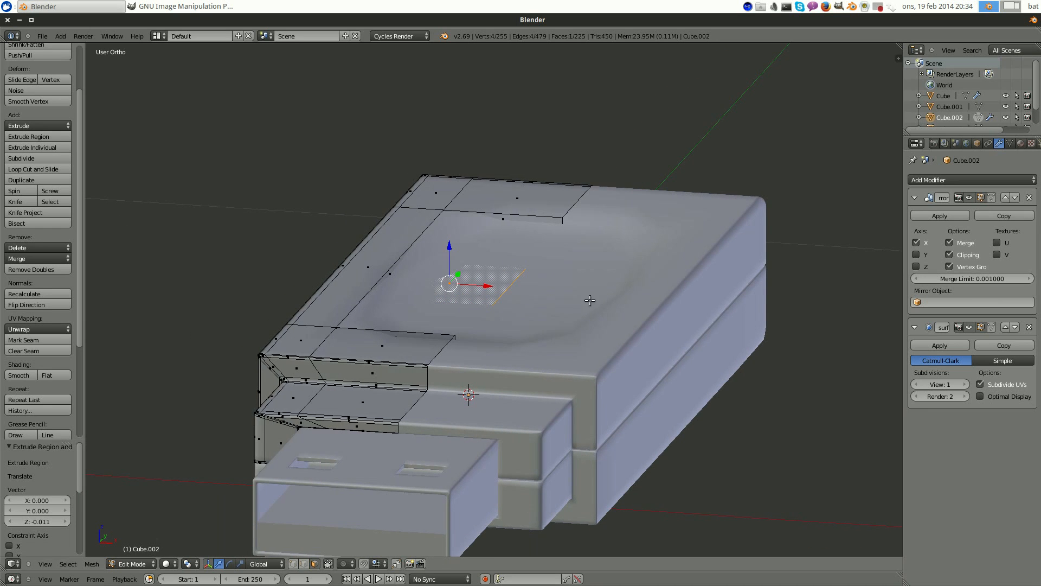
# - Hide the subdivision surface in the viewport and add two loop cuts around the recess walls, one near the floor and one near the rim
pyautogui.click(969, 328)
pyautogui.moveTo(645, 318); pyautogui.dragTo(479, 189, button='middle')
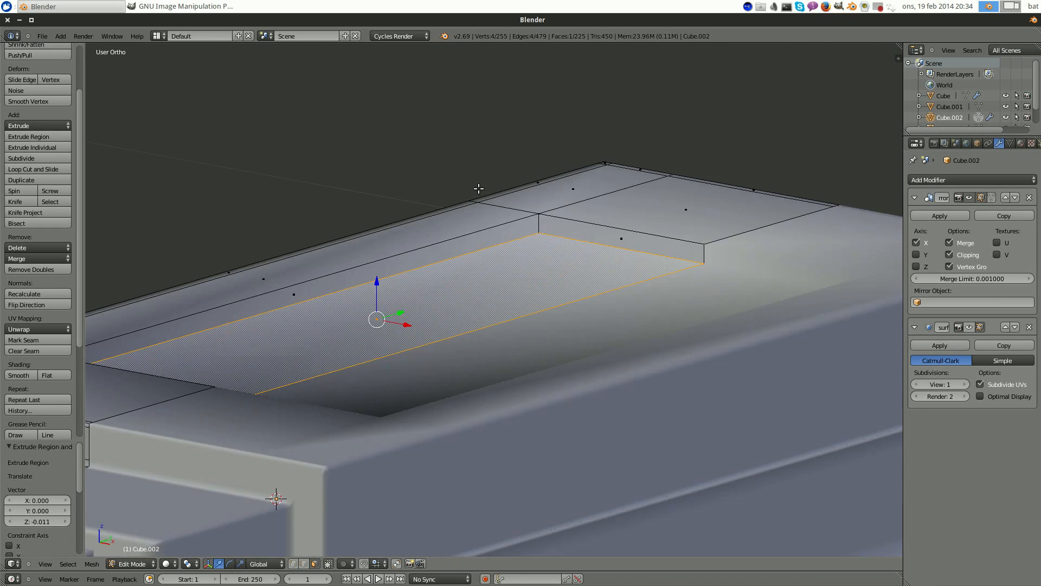
pyautogui.hotkey('ctrl', 'r')
pyautogui.click(543, 224)
pyautogui.click(546, 230)
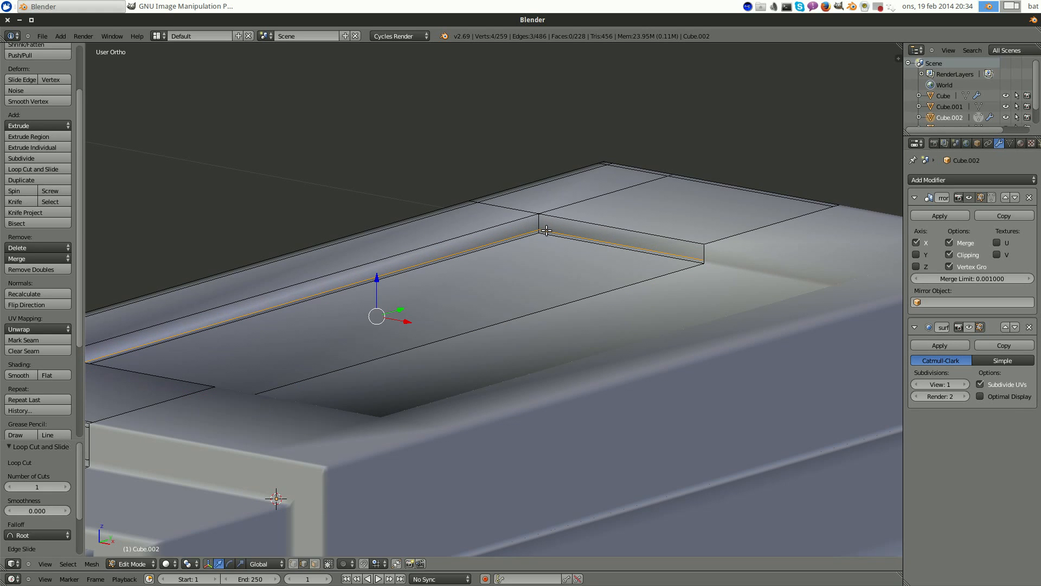
pyautogui.hotkey('ctrl', 'r')
pyautogui.click(544, 223)
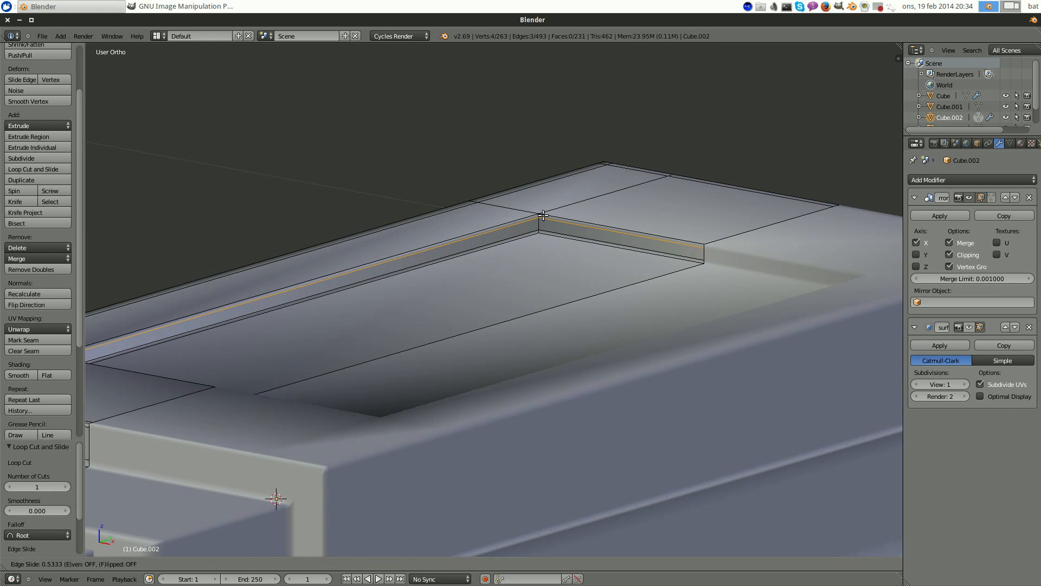
pyautogui.click(543, 215)
# - Add two crosswise loop cuts tight against the recess's rear edge, one just outside it and one just inside, slid about 0.99
pyautogui.moveTo(543, 216); pyautogui.dragTo(703, 262, button='middle')
pyautogui.hotkey('ctrl', 'r')
pyautogui.click(715, 127)
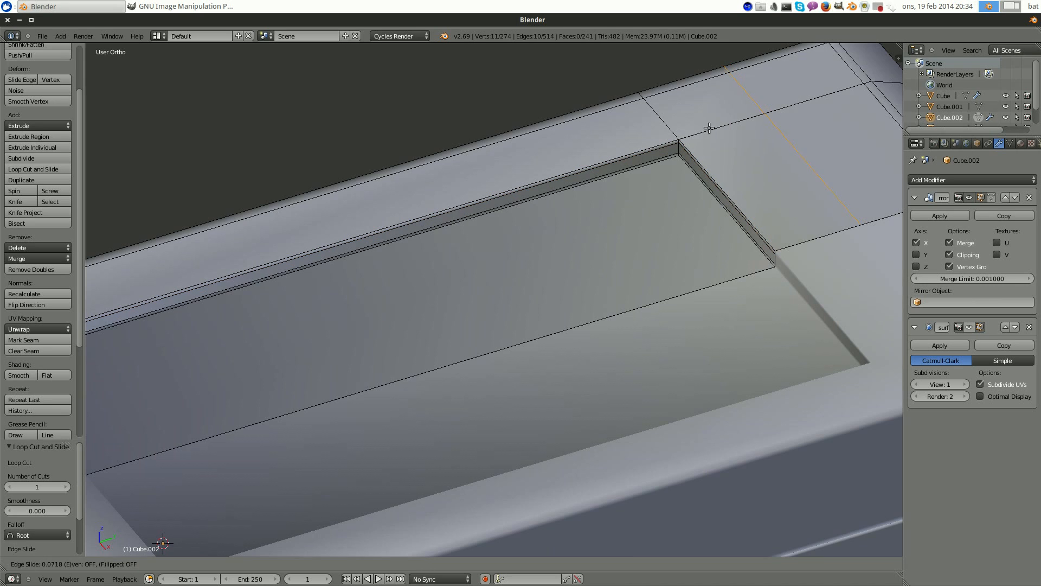
pyautogui.click(628, 151)
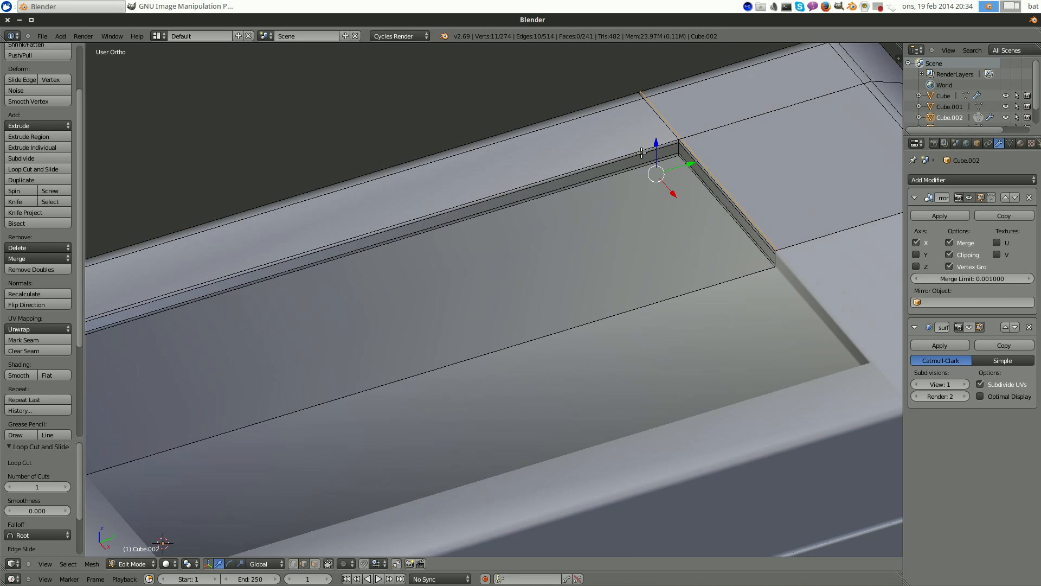
pyautogui.hotkey('ctrl', 'r')
pyautogui.click(521, 189)
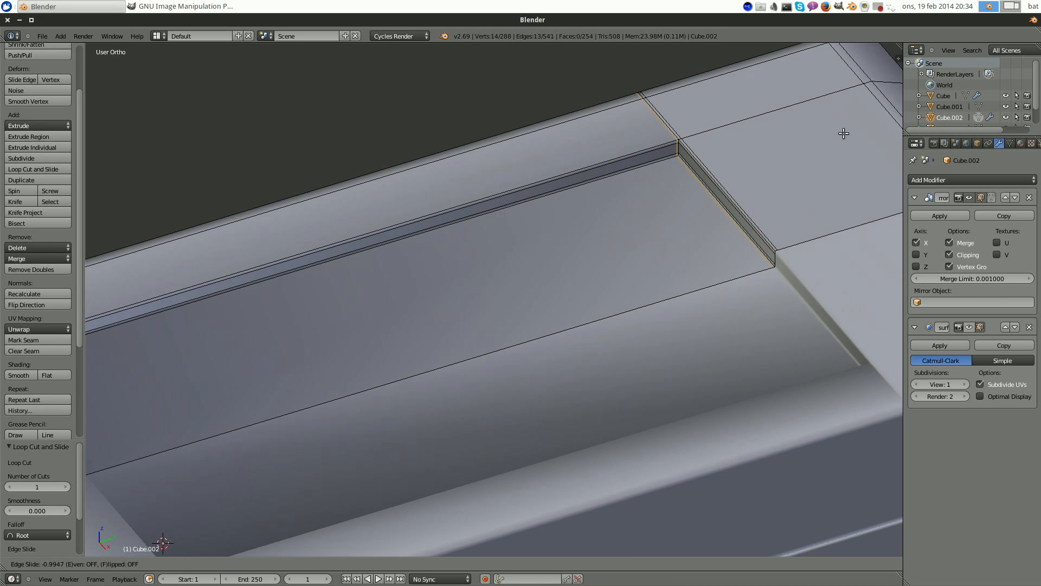
pyautogui.click(842, 132)
# - Add a lengthwise loop cut through the recess floor, slid tight against the long side wall
pyautogui.hotkey('ctrl', 'r')
pyautogui.click(352, 293)
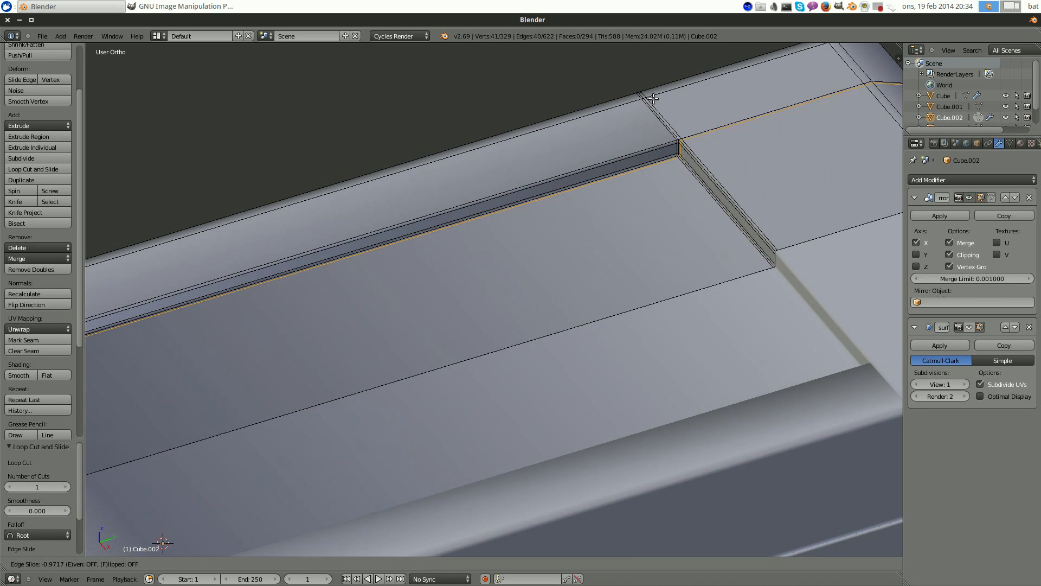
pyautogui.click(324, 308)
# - Add two crosswise loop cuts tight against the recess's connector-end edge, one inside slid about 0.99 and one outside, and deselect everything
pyautogui.keyDown('shift'); pyautogui.moveTo(324, 308); pyautogui.dragTo(552, 248, button='middle'); pyautogui.keyUp('shift')
pyautogui.hotkey('ctrl', 'r')
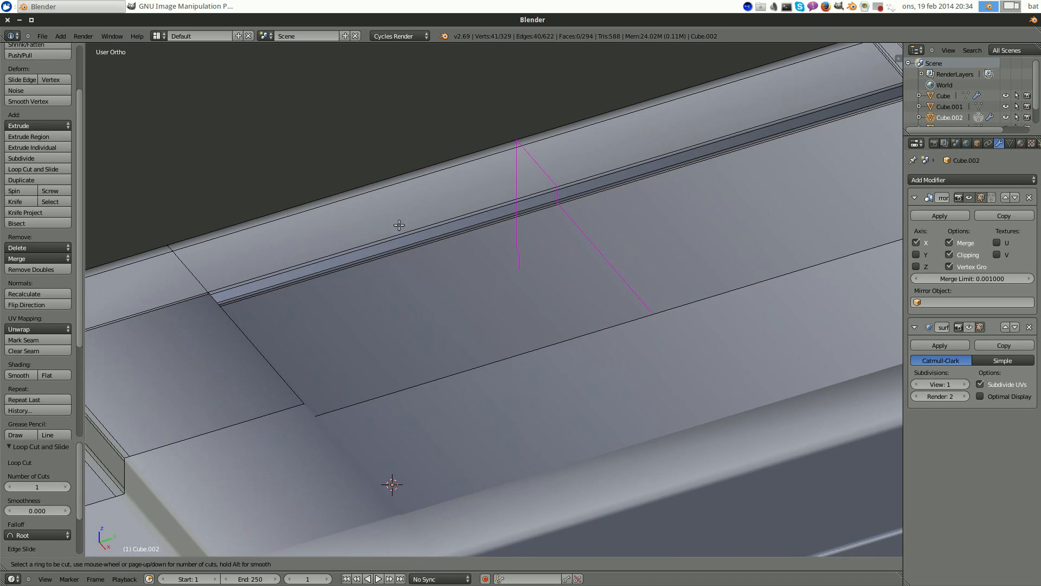
pyautogui.click(495, 200)
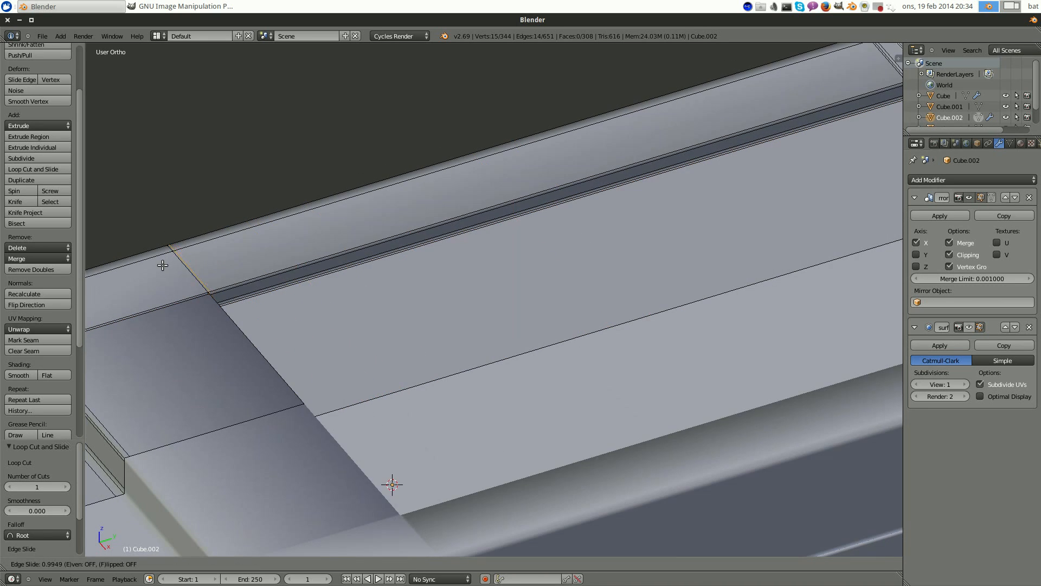
pyautogui.click(163, 265)
pyautogui.hotkey('ctrl', 'r')
pyautogui.click(234, 287)
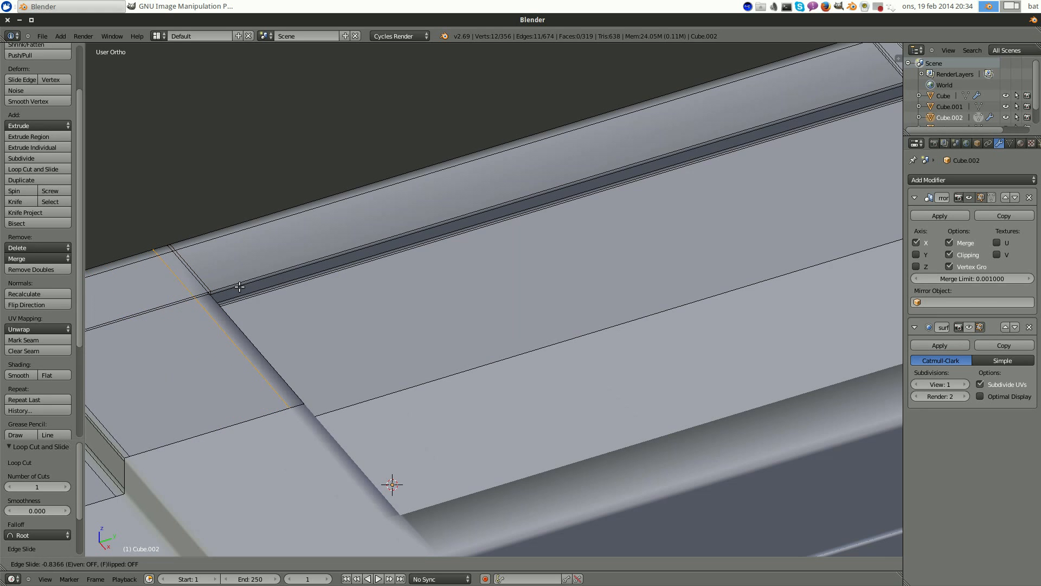
pyautogui.click(249, 284)
pyautogui.press('a')
pyautogui.scroll(-6, 387, 353)
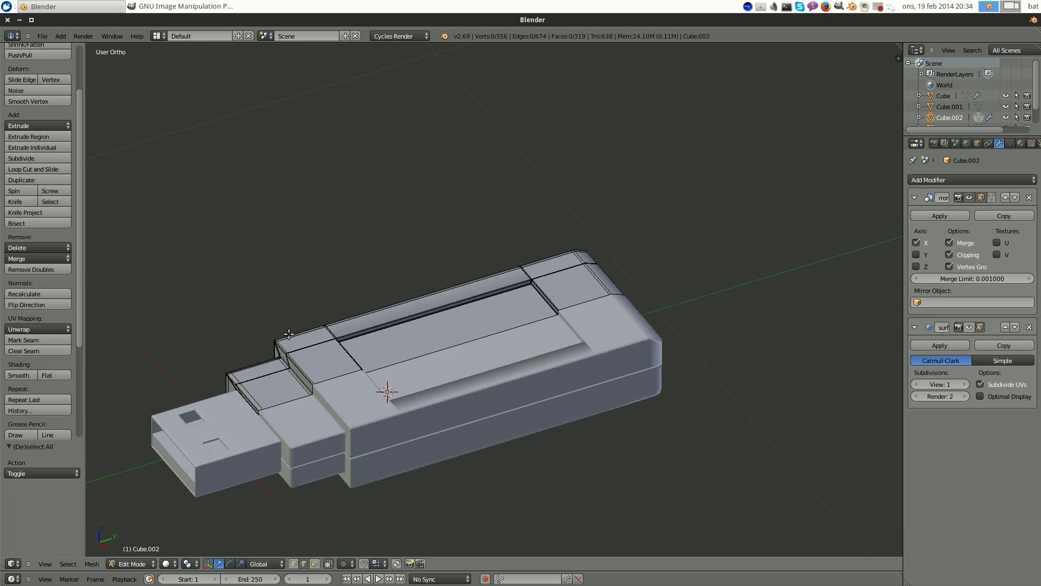
# - Add a lengthwise loop cut between the shell's outer side and the recess, slid tight against the recess's long edge, and clear the selection
pyautogui.moveTo(316, 406); pyautogui.dragTo(326, 359, button='middle')
pyautogui.press('Tab')
pyautogui.press('Tab')
pyautogui.scroll(5, 324, 359)
pyautogui.scroll(4, 461, 382)
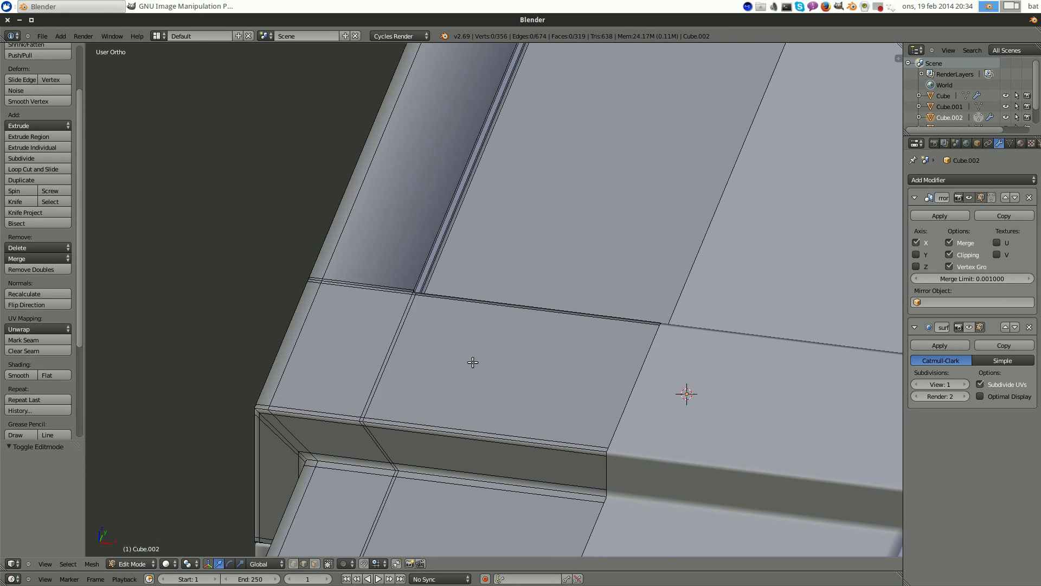
pyautogui.moveTo(471, 362); pyautogui.dragTo(388, 362, button='middle')
pyautogui.scroll(-2, 416, 442)
pyautogui.hotkey('ctrl', 'r')
pyautogui.click(409, 455)
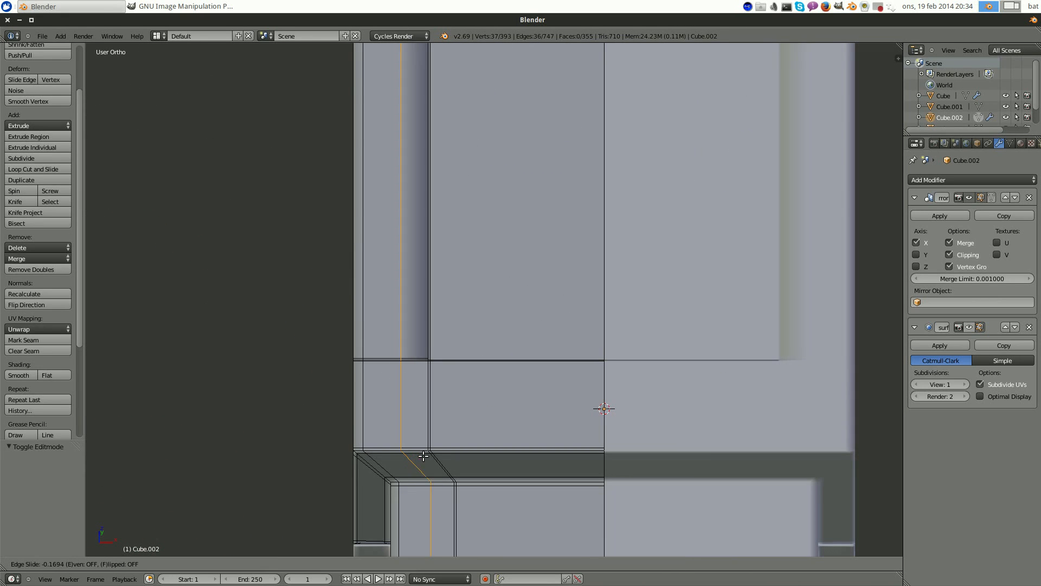
pyautogui.click(541, 409)
pyautogui.moveTo(542, 410); pyautogui.dragTo(469, 380, button='middle')
pyautogui.press('a')
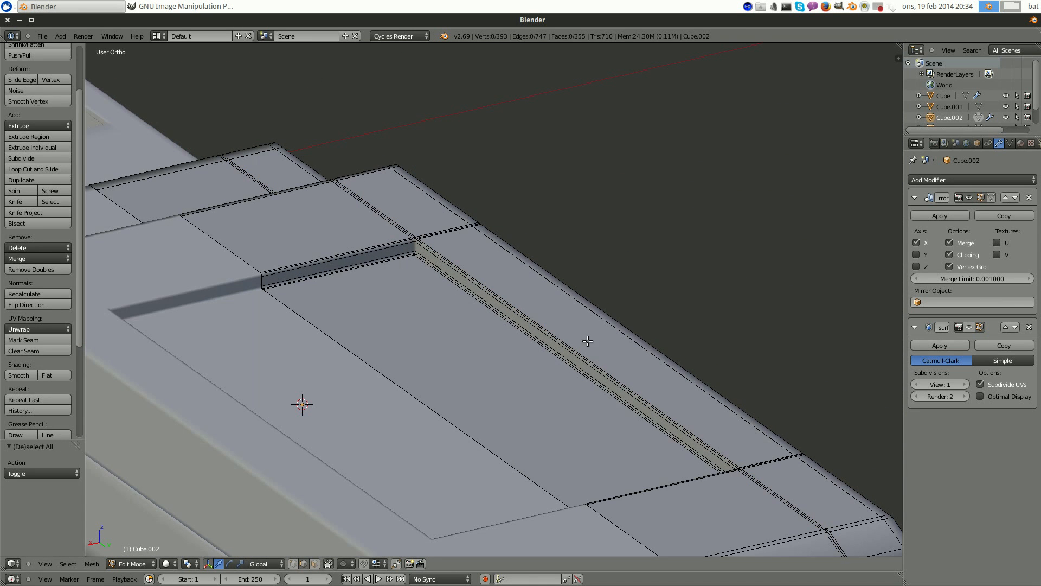
# - Leave mesh editing, turn the subdivision surface's viewport display back on, deselect everything and inspect the recessed stick
pyautogui.press('Tab')
pyautogui.scroll(-4, 588, 341)
pyautogui.click(969, 327)
pyautogui.scroll(-3, 614, 373)
pyautogui.moveTo(638, 397)
pyautogui.mouseDown(button='middle')
pyautogui.moveTo(695, 421)
pyautogui.moveTo(525, 336)
pyautogui.mouseUp(button='middle')
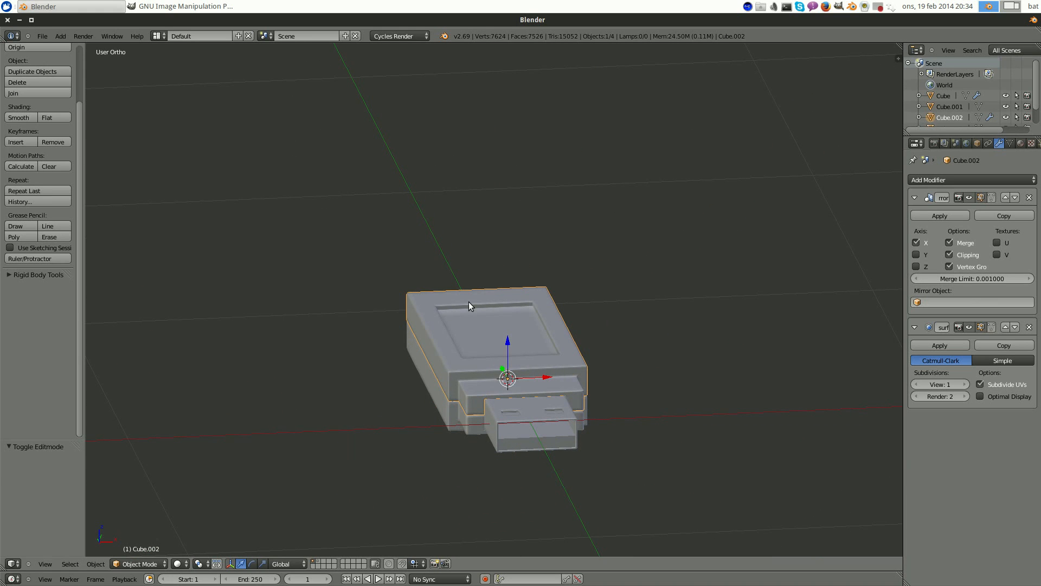
pyautogui.press('a')
pyautogui.moveTo(468, 302); pyautogui.dragTo(411, 305, button='middle')
pyautogui.scroll(-4, 538, 317)
pyautogui.scroll(5, 408, 268)
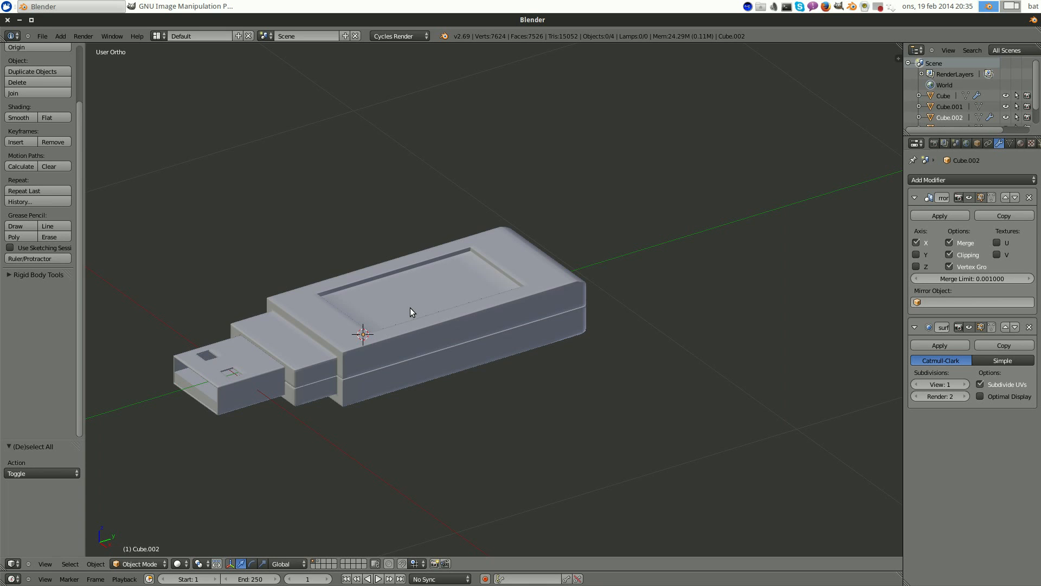
pyautogui.moveTo(409, 308); pyautogui.dragTo(437, 320, button='middle')
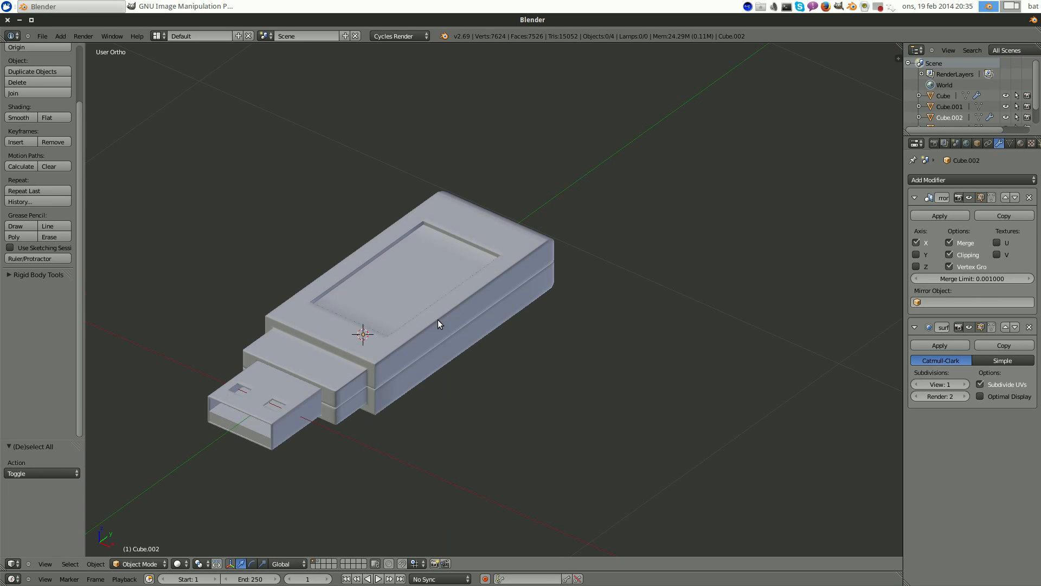
# - In top view, add a plane with radius 1 at the 3D cursor
pyautogui.press('KP_7')
pyautogui.keyDown('shift'); pyautogui.moveTo(589, 388); pyautogui.dragTo(557, 252, button='middle'); pyautogui.keyUp('shift')
pyautogui.scroll(4, 557, 253)
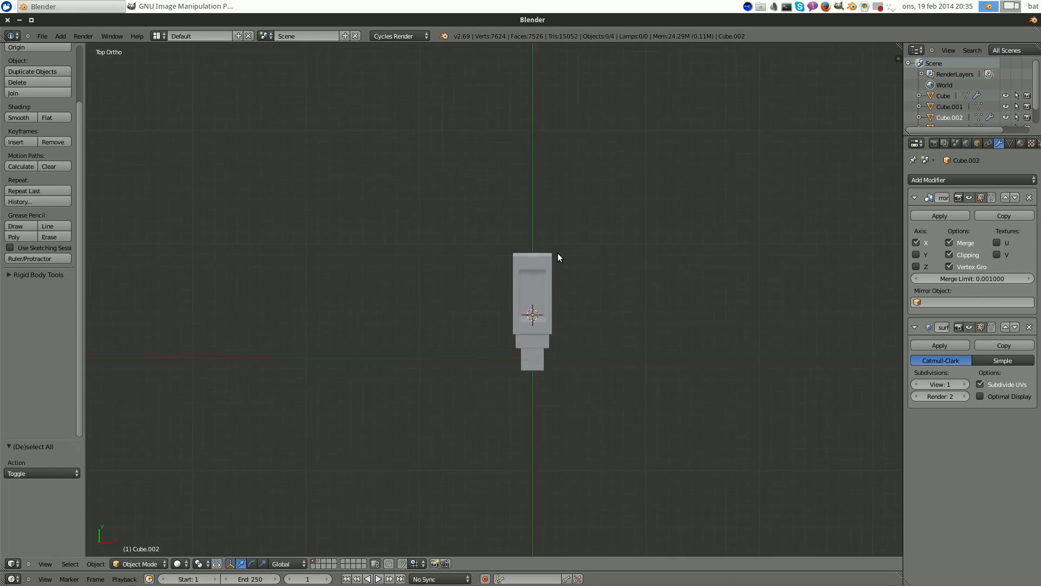
pyautogui.keyDown('shift'); pyautogui.moveTo(579, 324); pyautogui.dragTo(551, 286, button='middle'); pyautogui.keyUp('shift')
pyautogui.scroll(4, 548, 274)
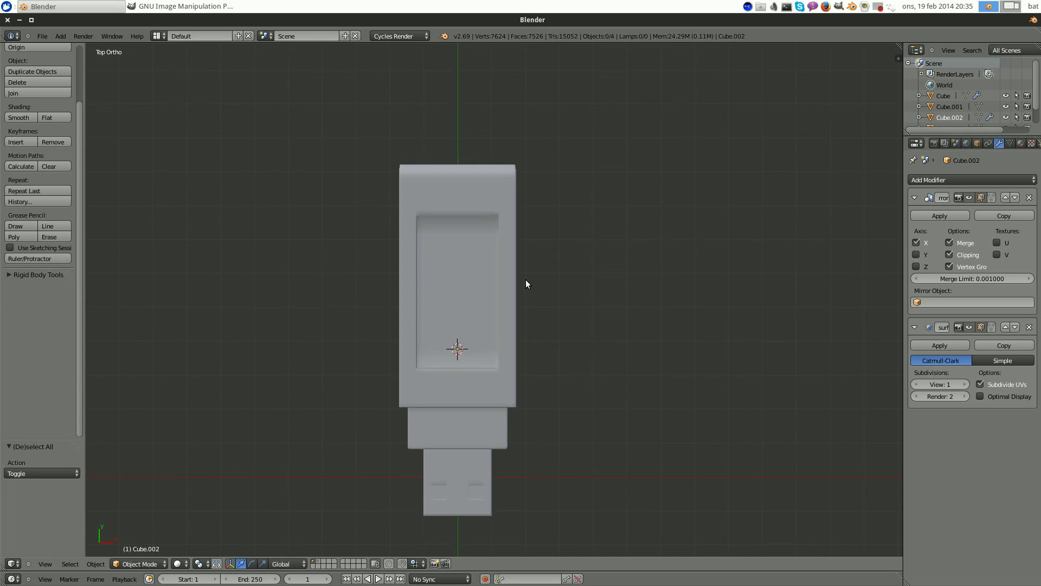
pyautogui.keyDown('shift'); pyautogui.moveTo(583, 344); pyautogui.dragTo(580, 315, button='middle'); pyautogui.keyUp('shift')
pyautogui.hotkey('shift', 'a')
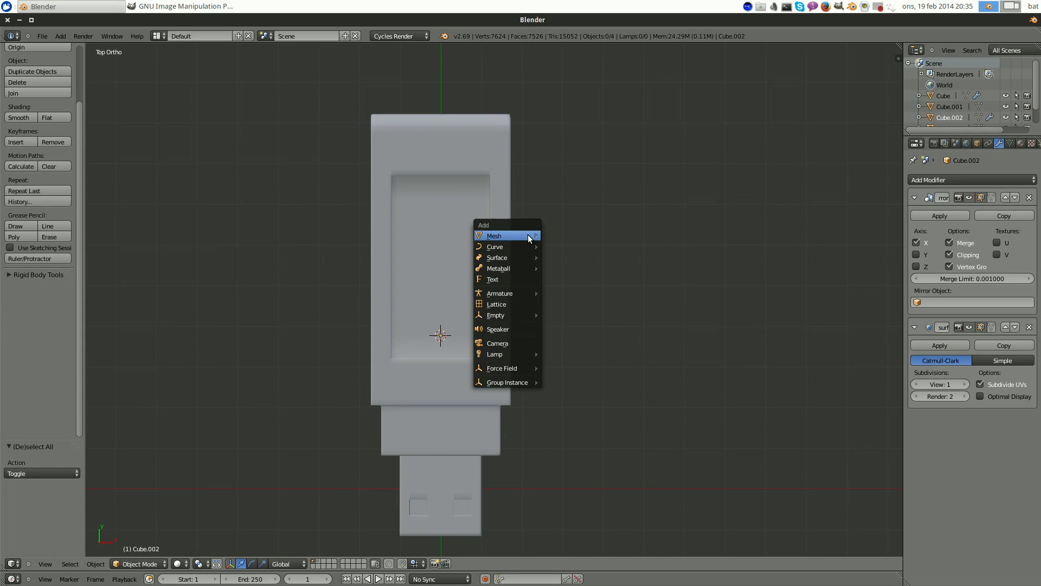
pyautogui.moveTo(528, 234)
pyautogui.click(560, 235)
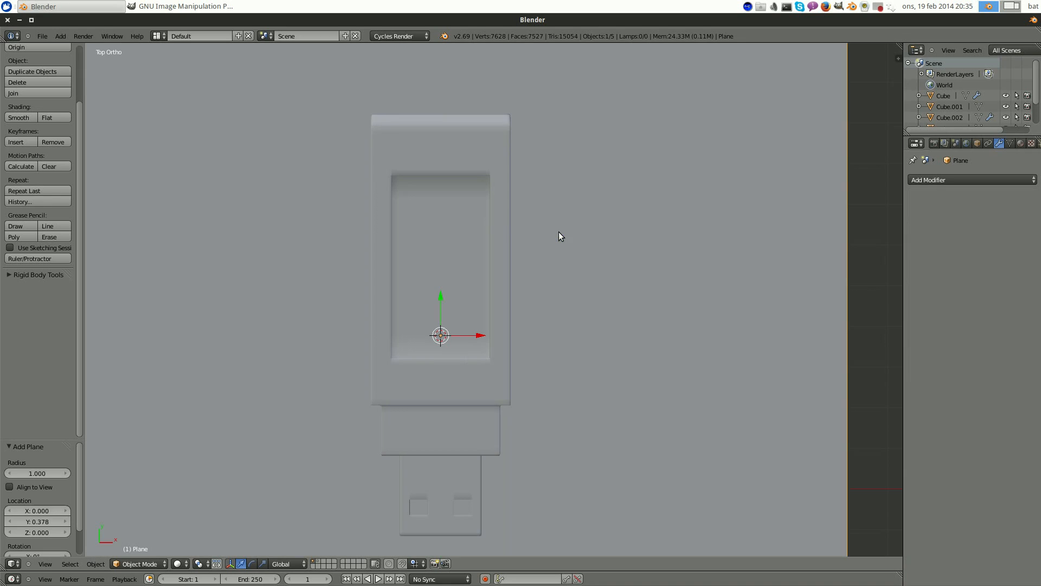
# - Scale the plane's mesh down uniformly in edit mode until it is slightly narrower than the recess, and return to object mode
pyautogui.scroll(-5, 585, 289)
pyautogui.press('Tab')
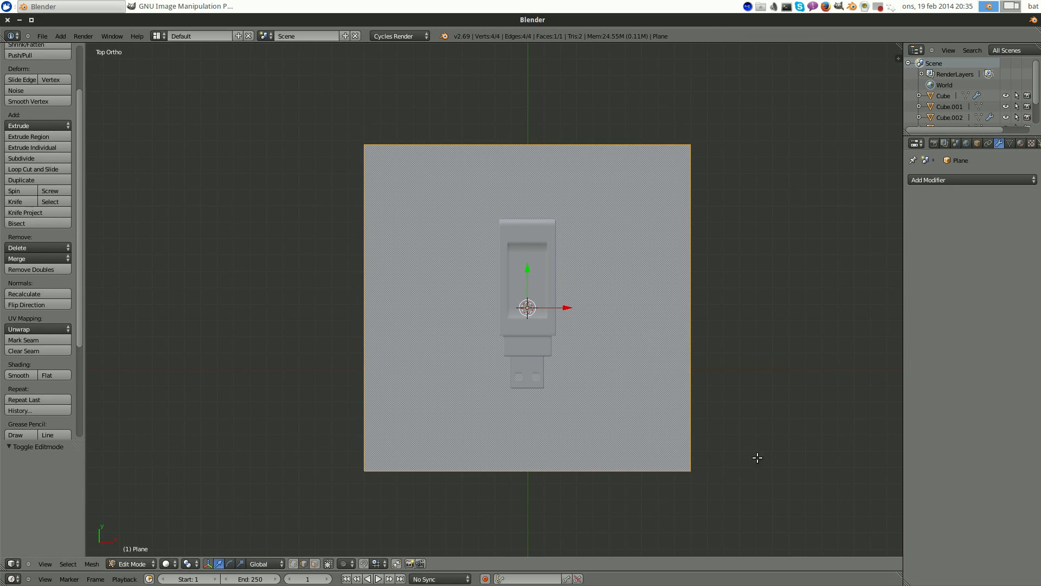
pyautogui.press('s')
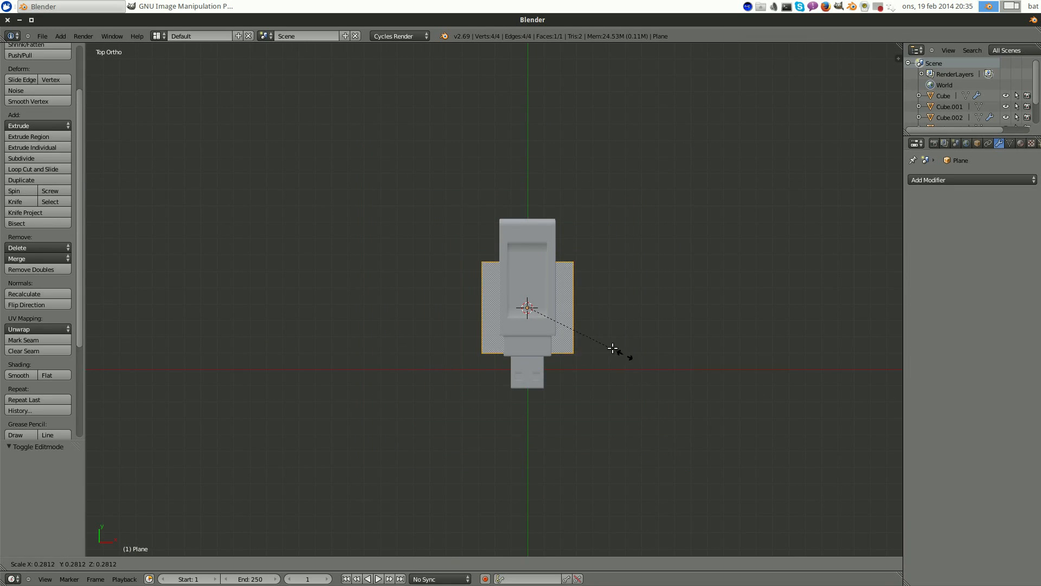
pyautogui.click(566, 316)
pyautogui.press('Tab')
# - Move the plane up about 0.097 along Z and about 0.178 along Y toward the middle of the recess
pyautogui.moveTo(566, 317); pyautogui.dragTo(606, 324, button='middle')
pyautogui.scroll(3, 526, 308)
pyautogui.moveTo(522, 272); pyautogui.dragTo(519, 247)
pyautogui.moveTo(631, 291); pyautogui.dragTo(577, 294, button='middle')
pyautogui.scroll(4, 577, 294)
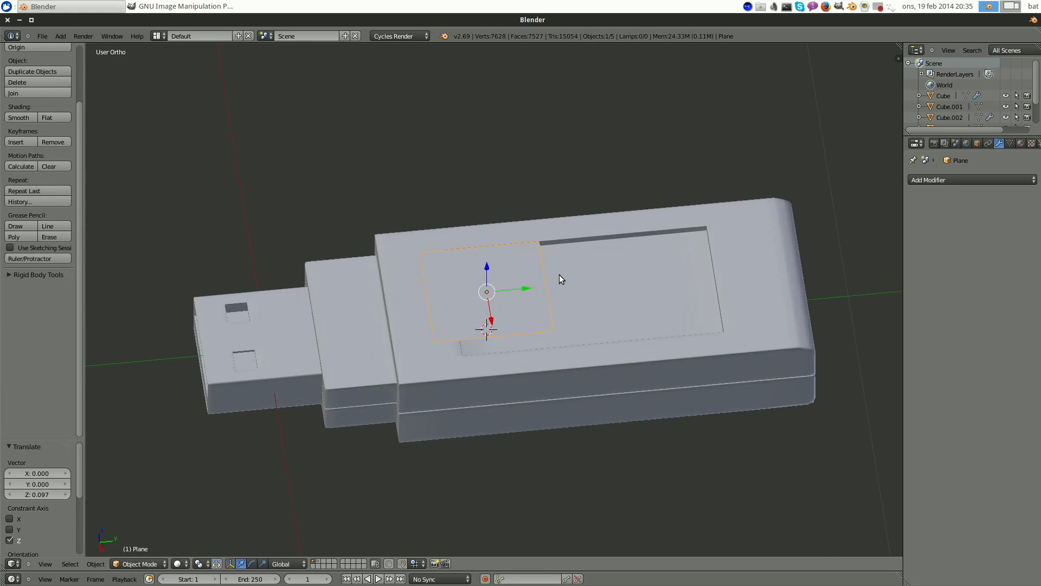
pyautogui.moveTo(529, 289); pyautogui.dragTo(627, 292)
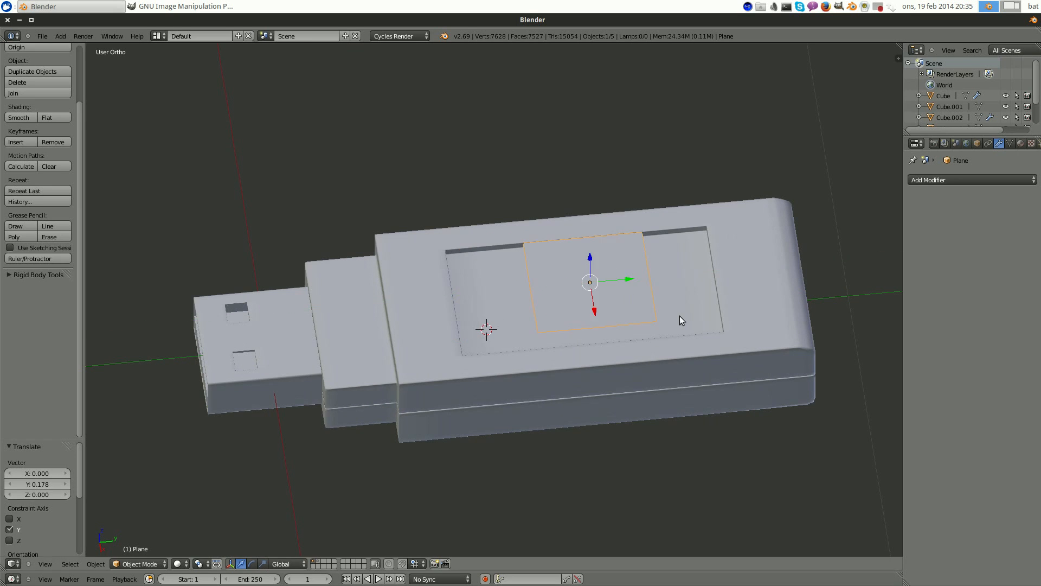
# - In top view, scale the plane's mesh by about 1.176 along X to match the recess's width
pyautogui.moveTo(679, 315); pyautogui.dragTo(732, 338, button='middle')
pyautogui.press('KP_7')
pyautogui.press('KP_Decimal')
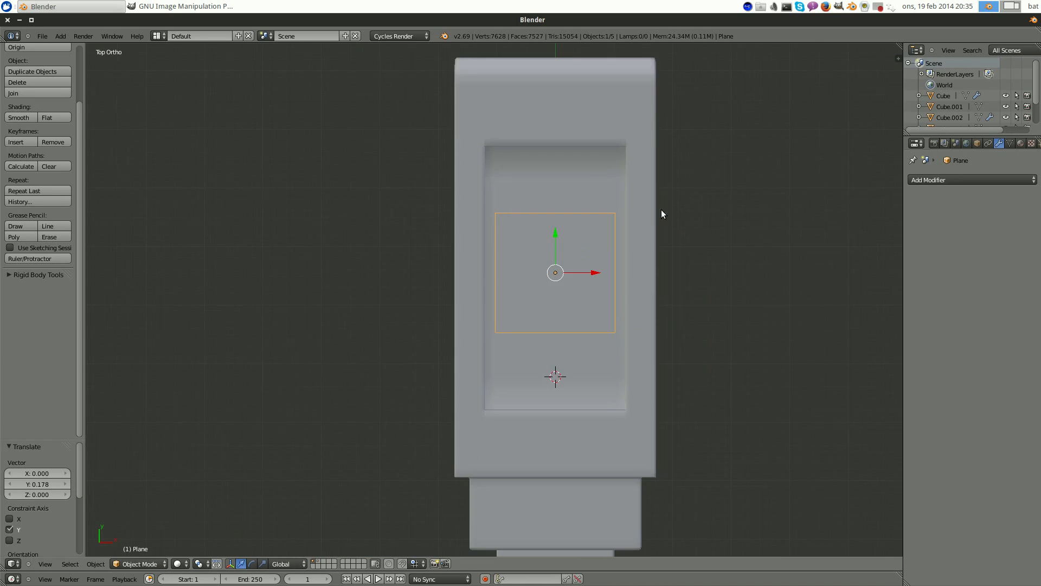
pyautogui.press('Tab')
pyautogui.press('s')
pyautogui.press('x')
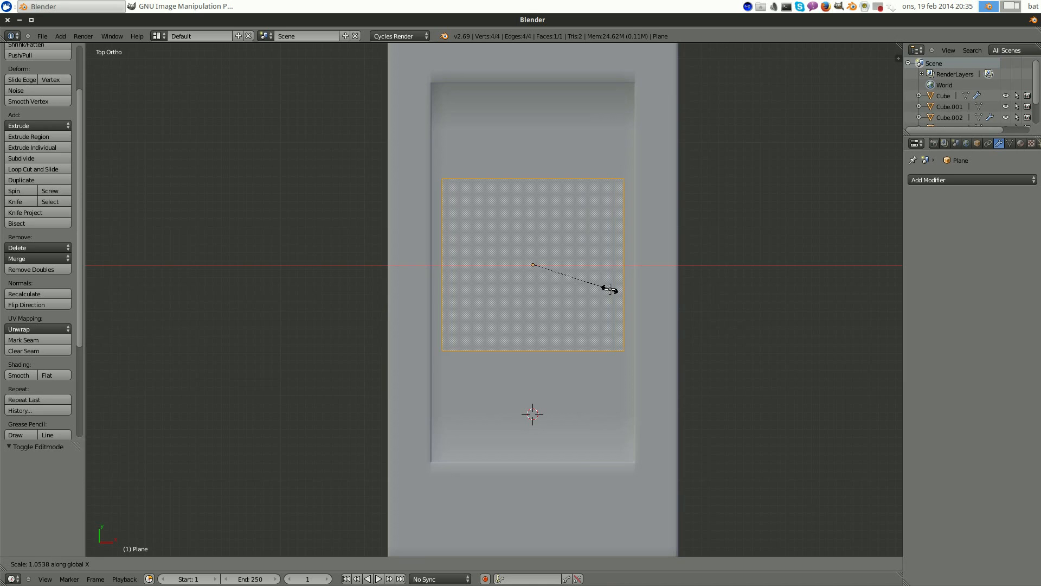
pyautogui.click(617, 287)
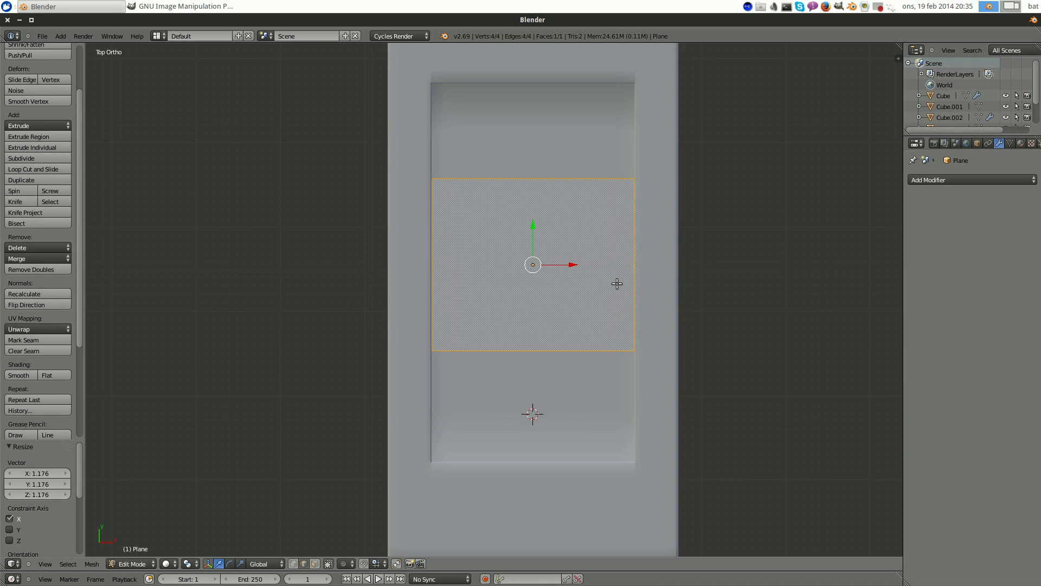
# - Scale the plane's mesh by about 2.122 along Y to lengthen it to roughly the recess's length
pyautogui.press('s')
pyautogui.press('y')
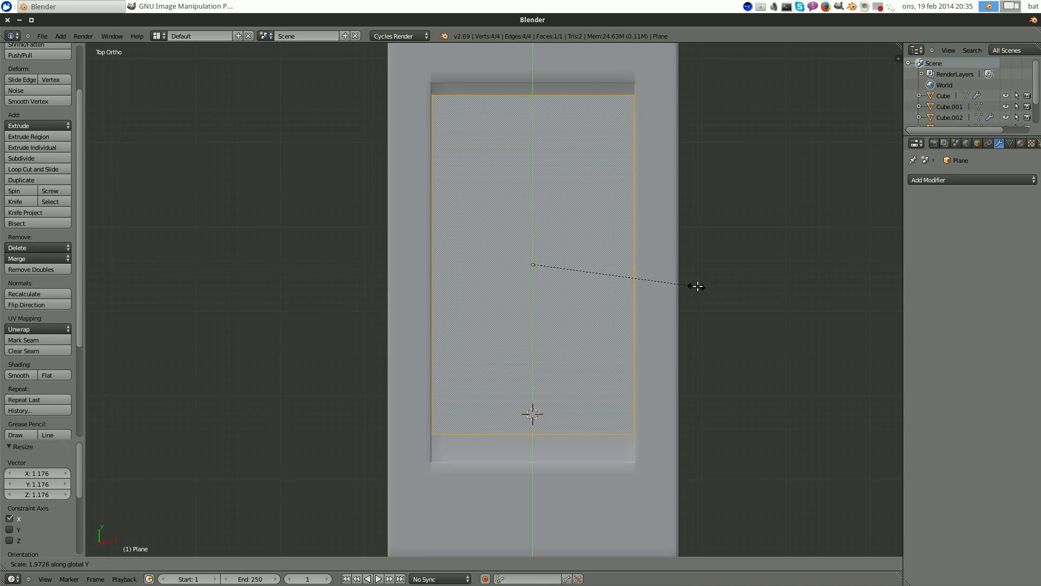
pyautogui.click(710, 286)
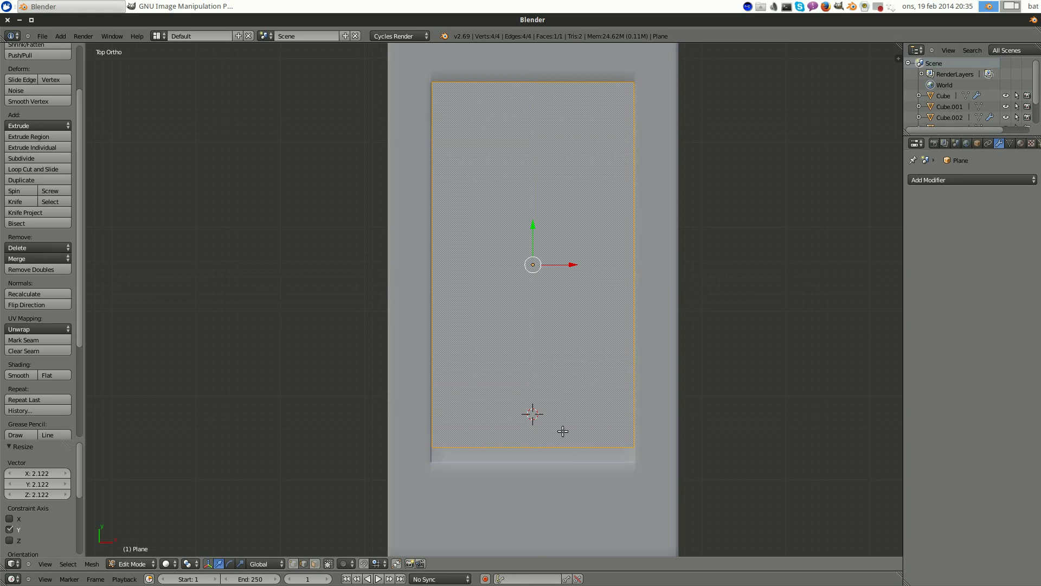
# - Align the plane's two short edges with the recess's ends, moving them about -0.015 and -0.002 along Y
pyautogui.rightClick(558, 446)
pyautogui.press('g')
pyautogui.press('y')
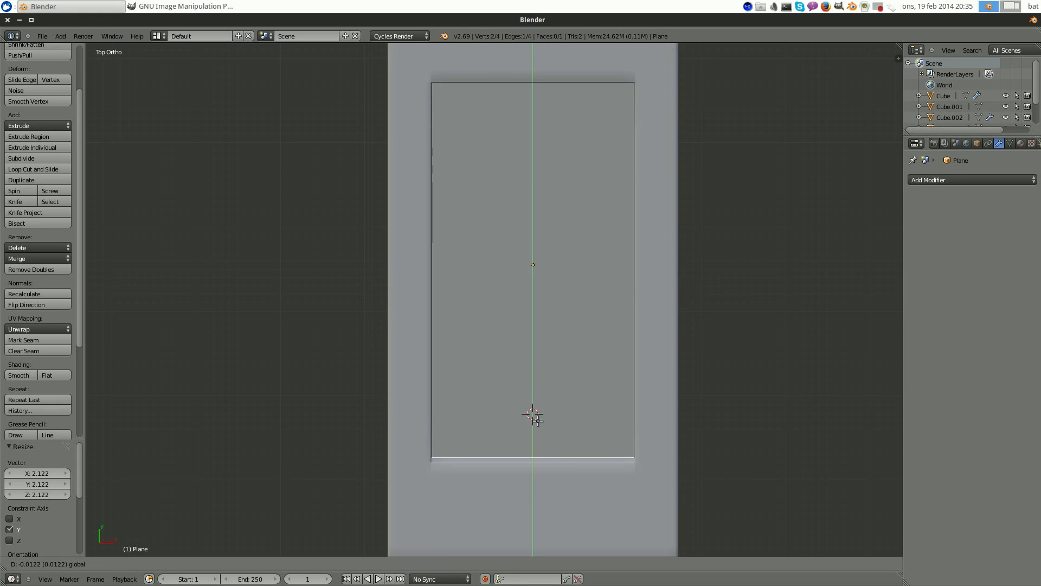
pyautogui.click(538, 422)
pyautogui.rightClick(498, 84)
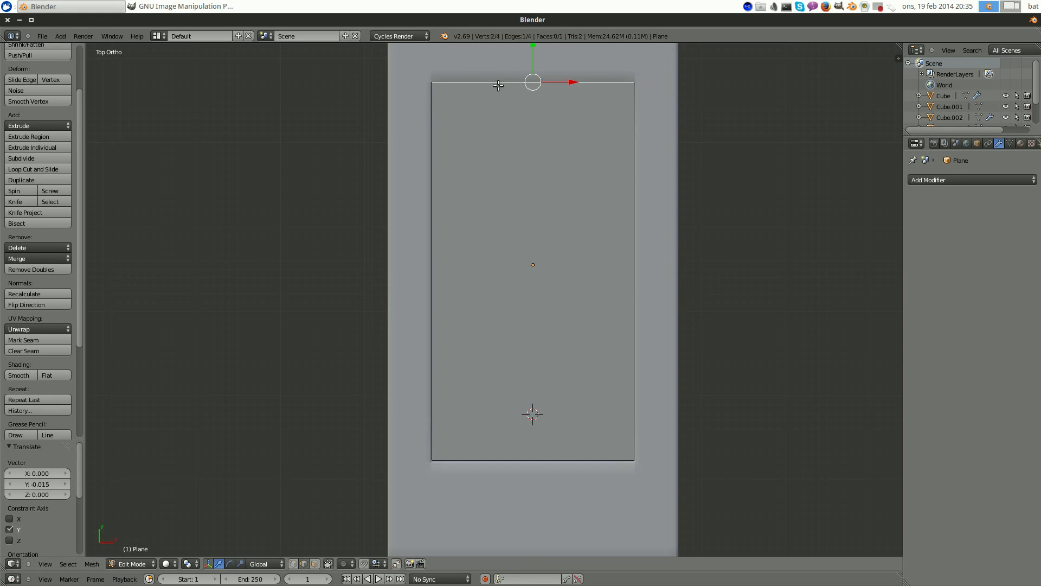
pyautogui.moveTo(533, 44); pyautogui.dragTo(533, 45)
# - Select the plane's whole face and extrude it about 0.017 downward along Z to form a thin slab
pyautogui.moveTo(454, 156); pyautogui.dragTo(558, 174, button='middle')
pyautogui.scroll(-2, 623, 112)
pyautogui.scroll(5, 486, 144)
pyautogui.keyDown('shift'); pyautogui.rightClick(481, 131); pyautogui.keyUp('shift')
pyautogui.scroll(-4, 732, 215)
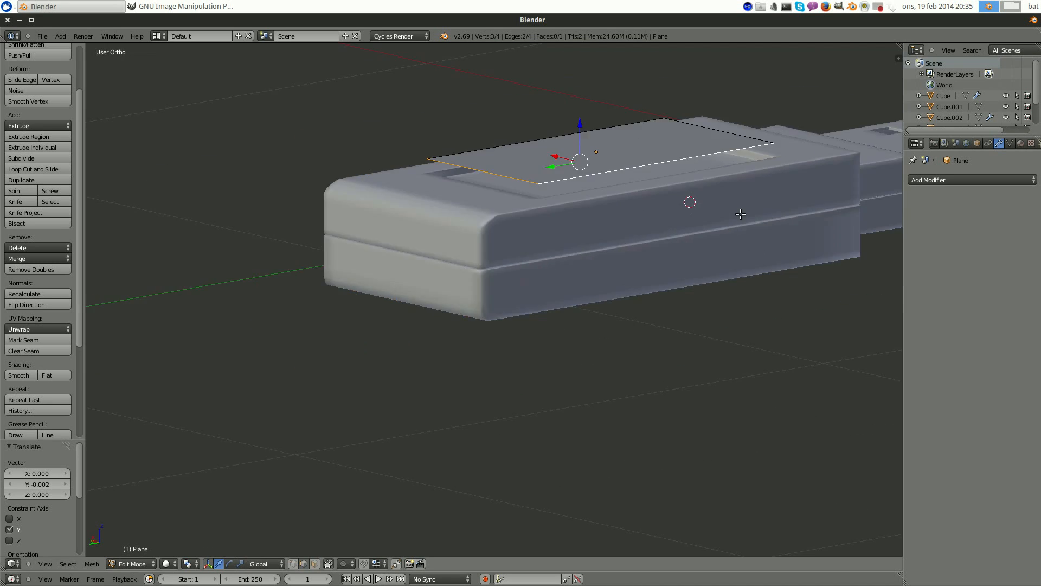
pyautogui.moveTo(739, 213); pyautogui.dragTo(637, 249, button='middle')
pyautogui.keyDown('shift'); pyautogui.rightClick(785, 178); pyautogui.keyUp('shift')
pyautogui.keyDown('shift'); pyautogui.rightClick(785, 154); pyautogui.keyUp('shift')
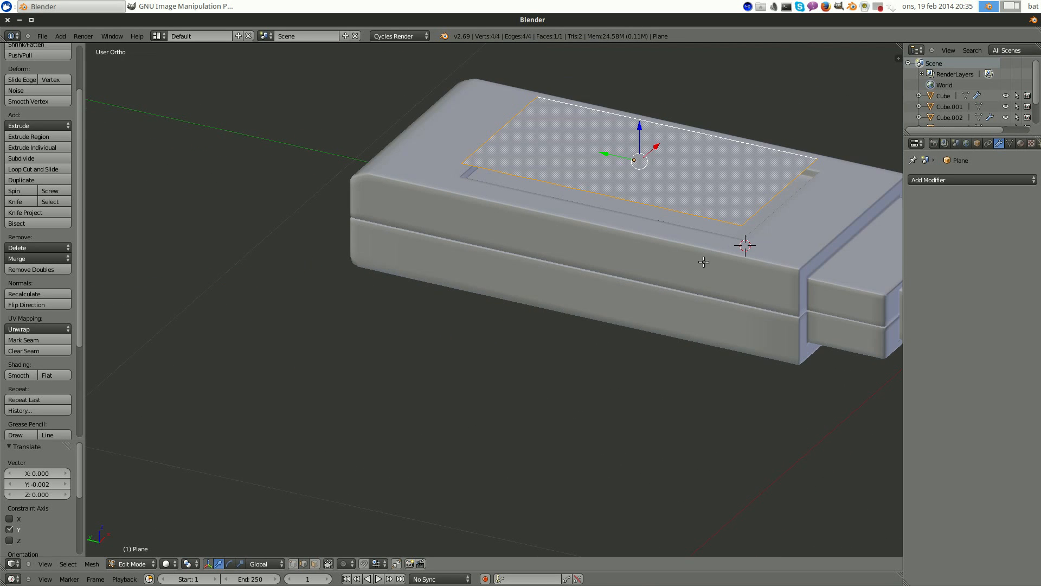
pyautogui.moveTo(703, 262); pyautogui.dragTo(663, 309, button='middle')
pyautogui.press('e')
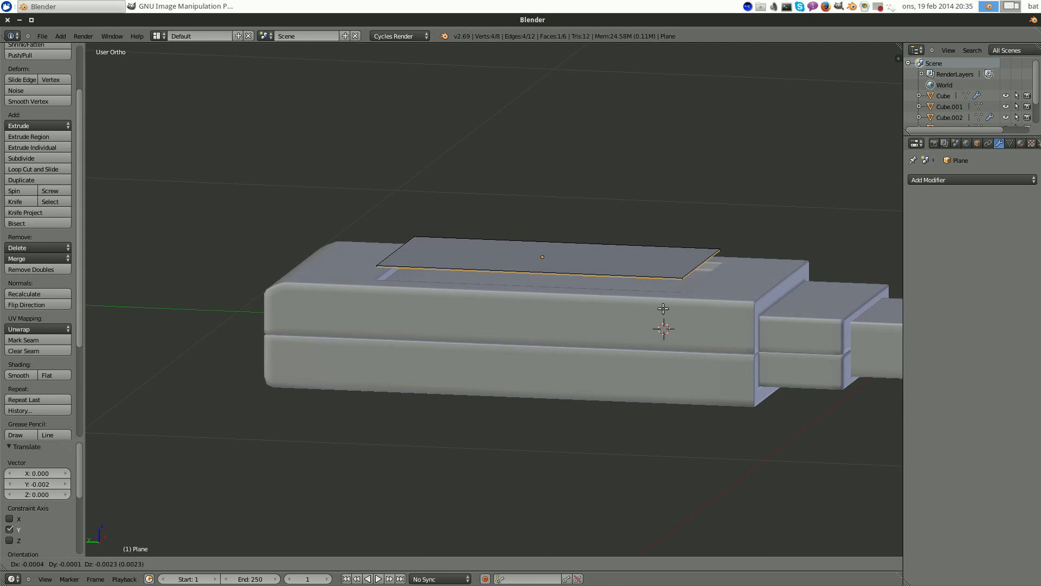
pyautogui.press('z')
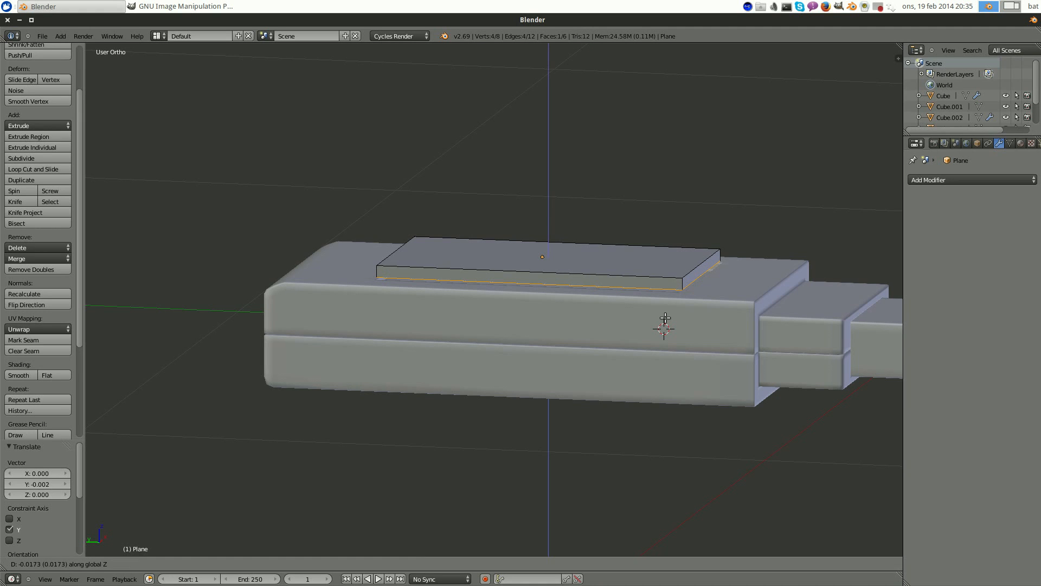
pyautogui.click(664, 318)
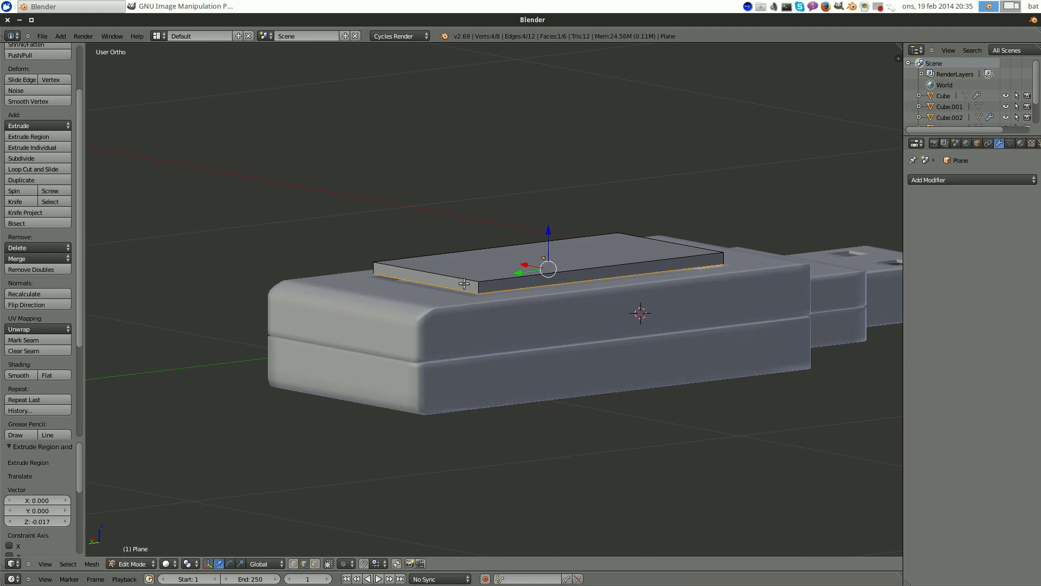
# - Add one crosswise loop cut close to each short end of the slab
pyautogui.scroll(5, 640, 311)
pyautogui.scroll(-5, 638, 313)
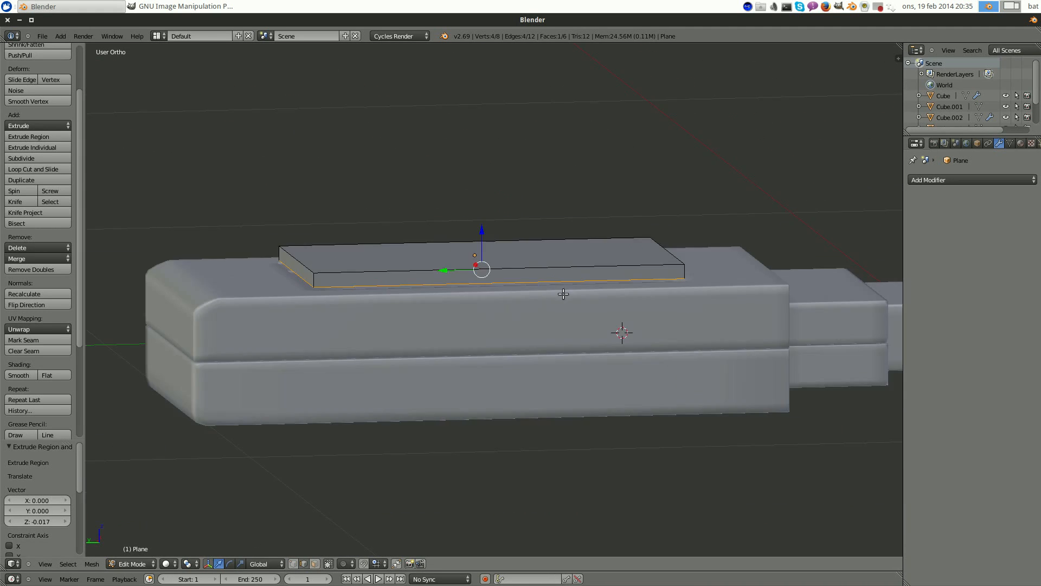
pyautogui.hotkey('ctrl', 'r')
pyautogui.click(415, 281)
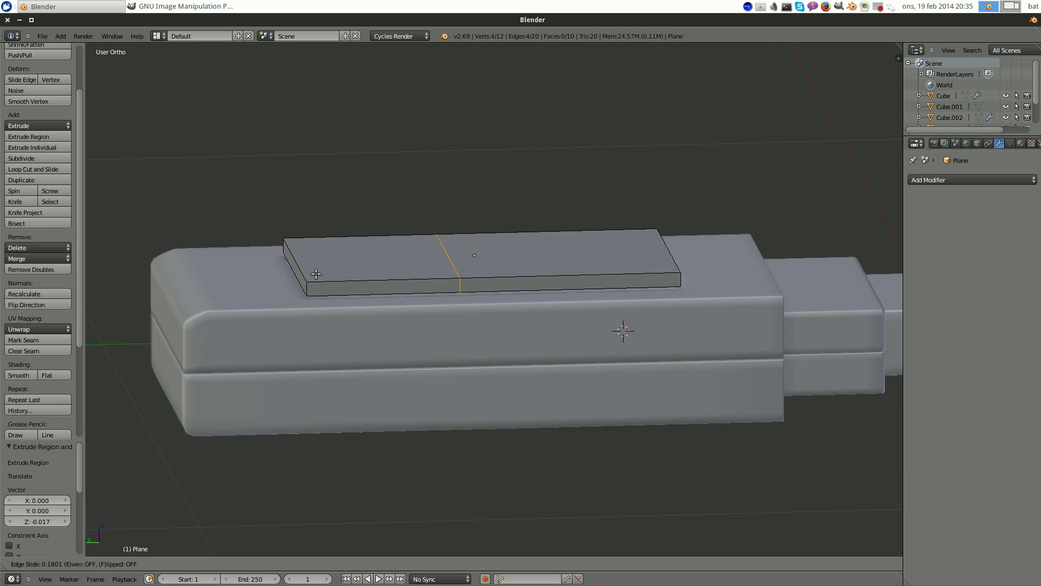
pyautogui.click(242, 266)
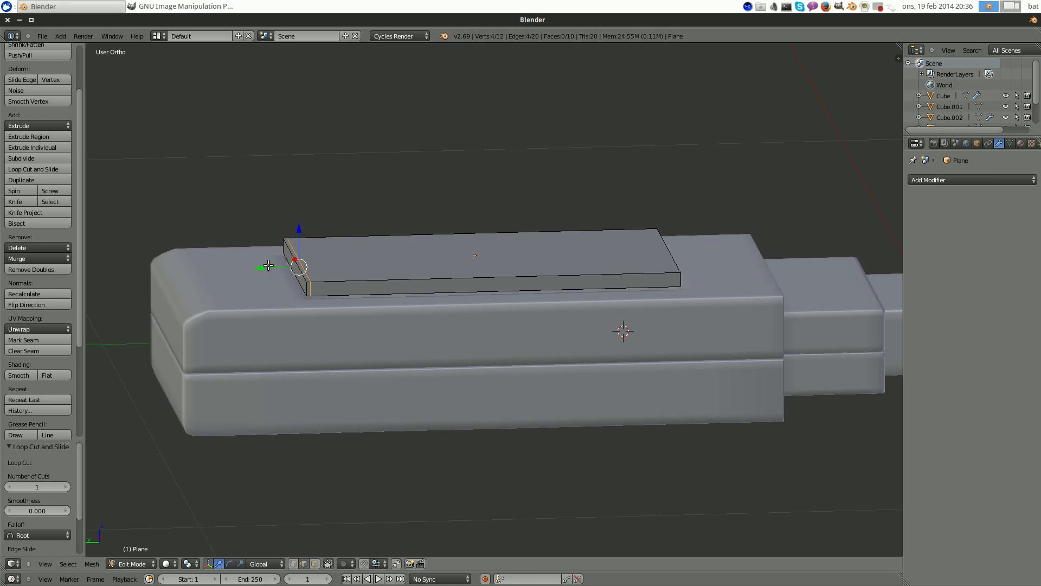
pyautogui.hotkey('ctrl', 'r')
pyautogui.click(562, 271)
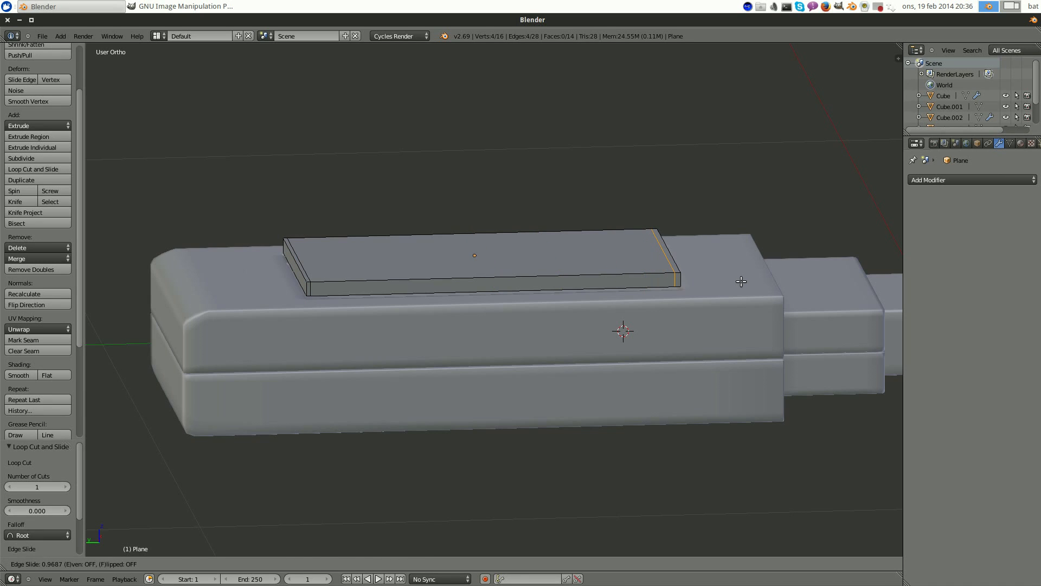
pyautogui.click(740, 281)
# - Add a loop cut around the slab's side walls, close to its upper edge
pyautogui.scroll(2, 674, 286)
pyautogui.hotkey('ctrl', 'r')
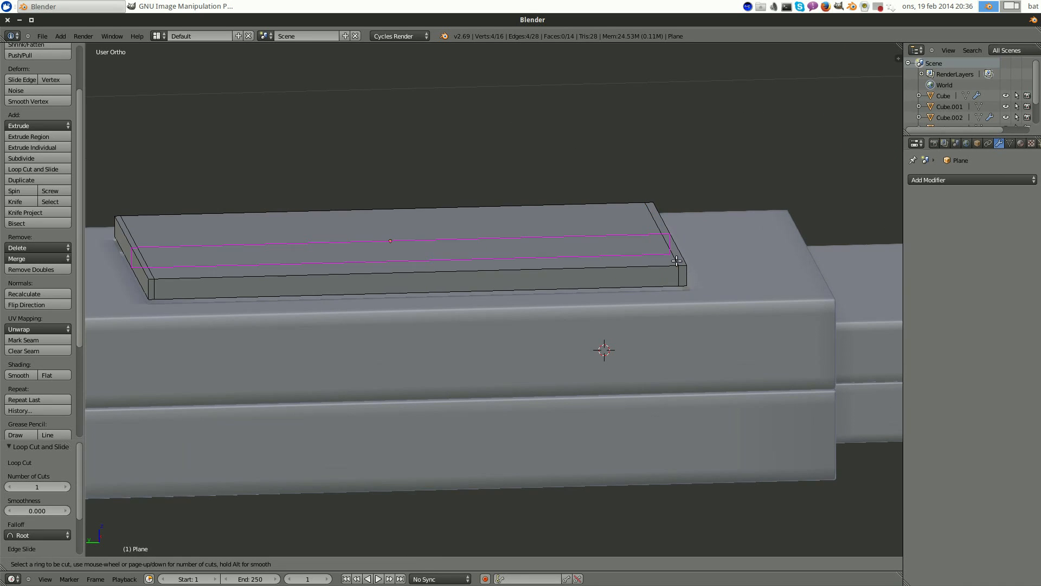
pyautogui.click(677, 260)
pyautogui.click(711, 281)
pyautogui.scroll(1, 711, 282)
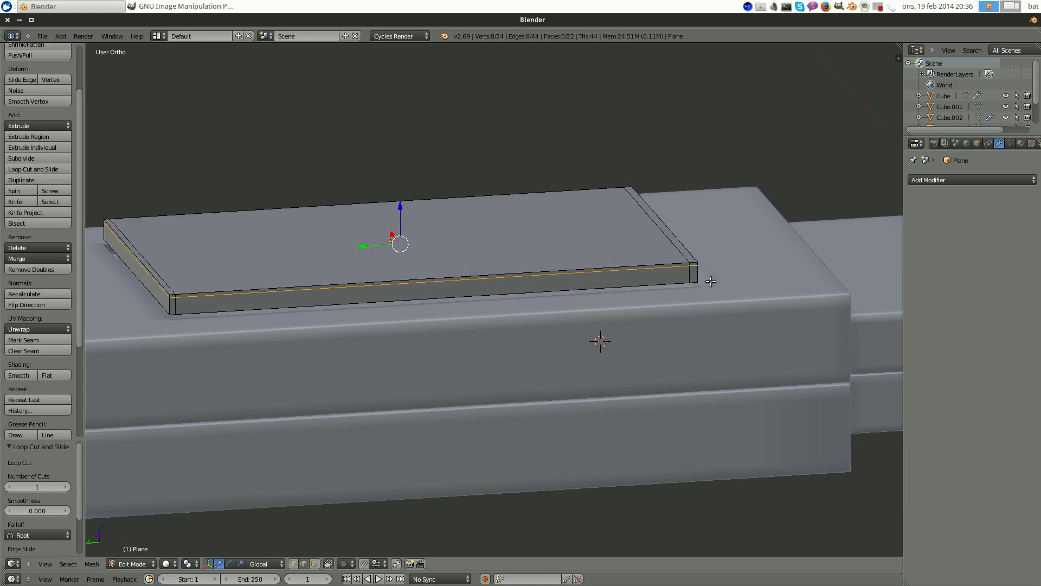
# - Add one lengthwise loop cut close to each long side of the slab
pyautogui.scroll(-2, 710, 282)
pyautogui.moveTo(711, 282); pyautogui.dragTo(741, 251, button='middle')
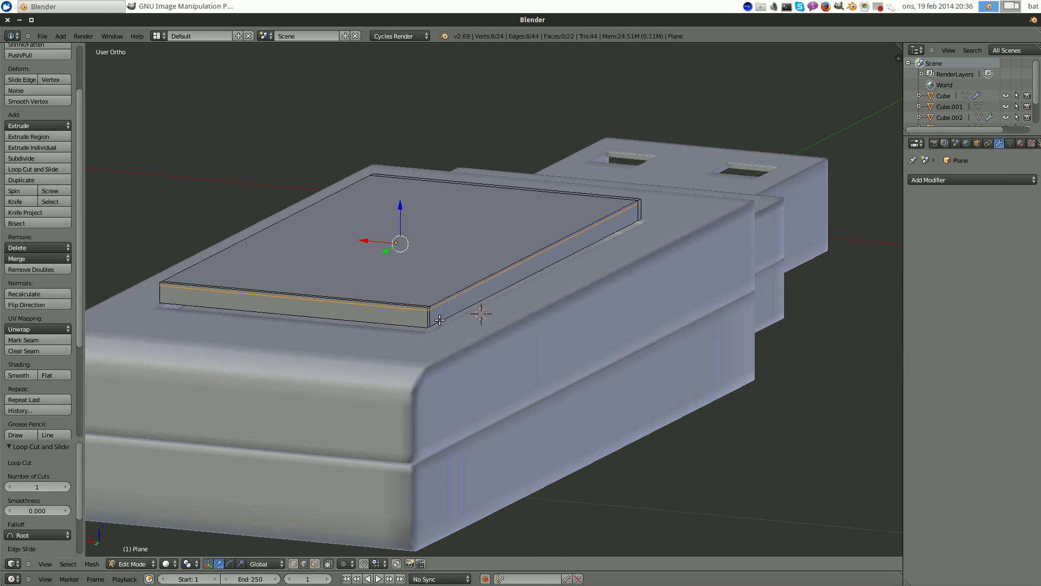
pyautogui.moveTo(440, 329); pyautogui.dragTo(469, 301, button='middle')
pyautogui.hotkey('ctrl', 'r')
pyautogui.click(413, 295)
pyautogui.click(624, 309)
pyautogui.hotkey('ctrl', 'r')
pyautogui.click(477, 290)
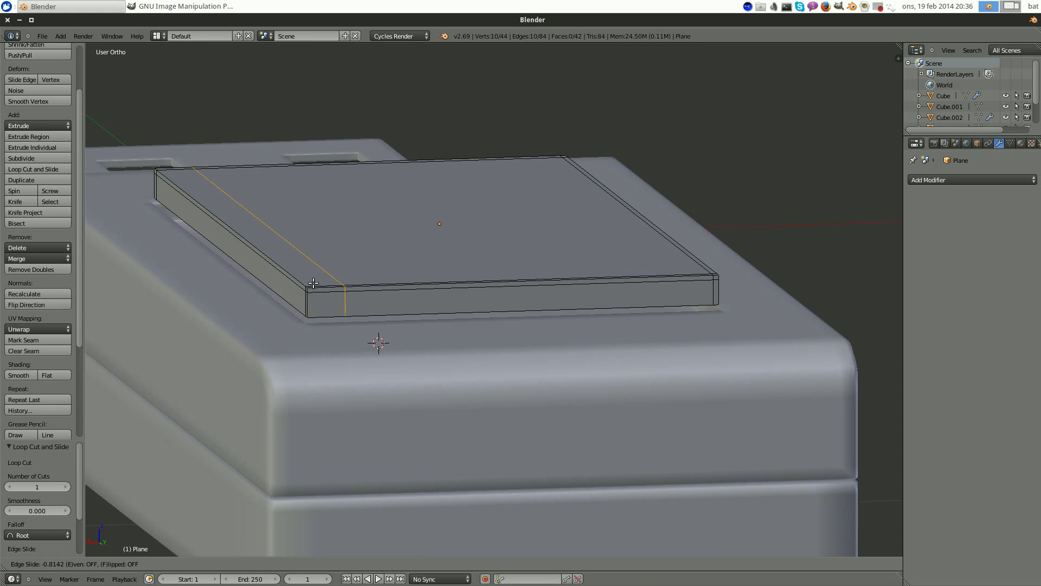
pyautogui.click(321, 278)
pyautogui.moveTo(320, 278); pyautogui.dragTo(430, 302, button='middle')
pyautogui.hotkey('ctrl', 'r')
pyautogui.click(425, 302)
pyautogui.click(365, 300)
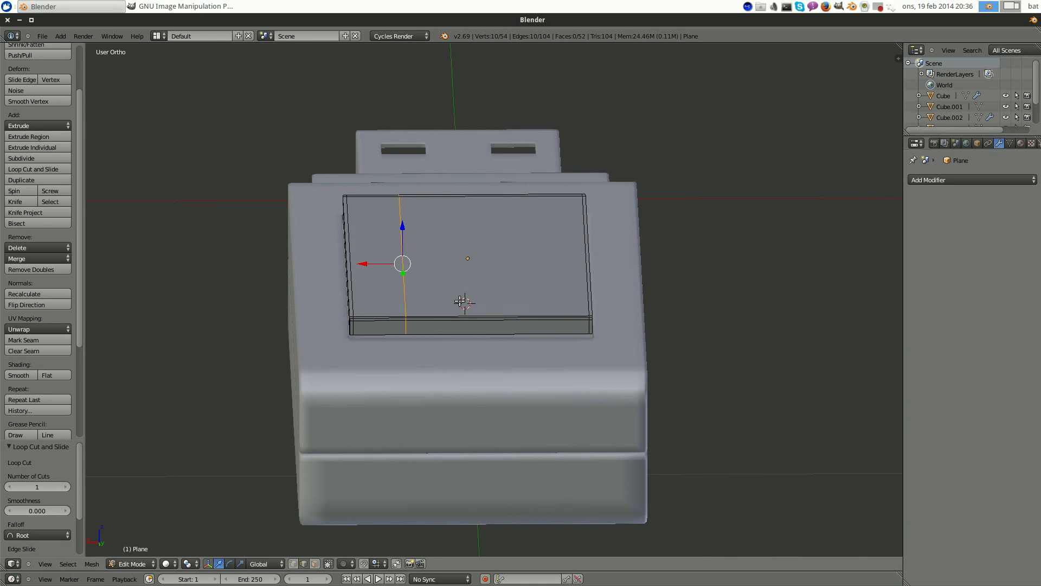
pyautogui.hotkey('ctrl', 'z')
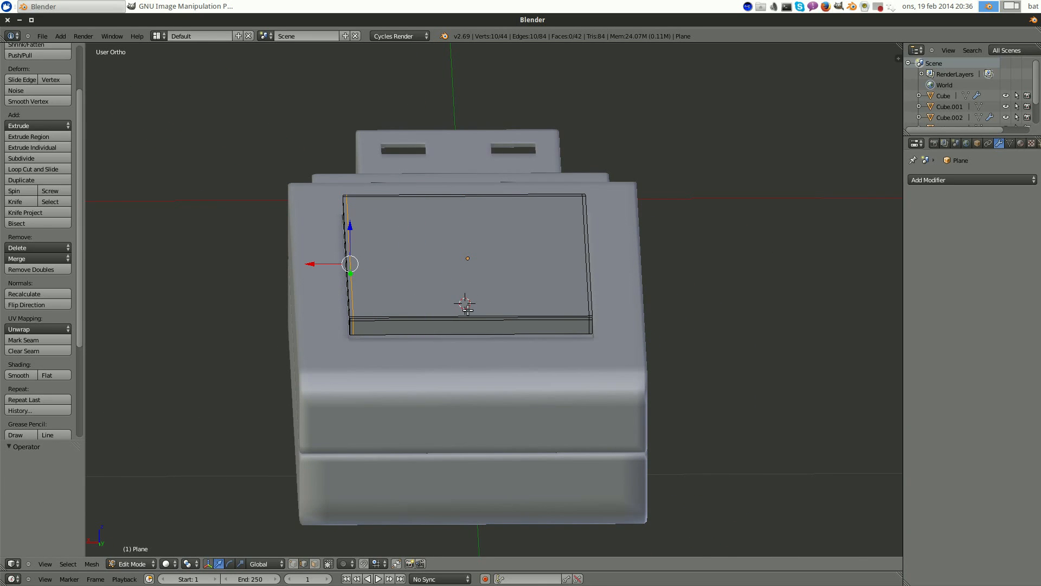
# - Add three evenly spaced lengthwise loop cuts across the middle of the slab
pyautogui.hotkey('ctrl', 'r')
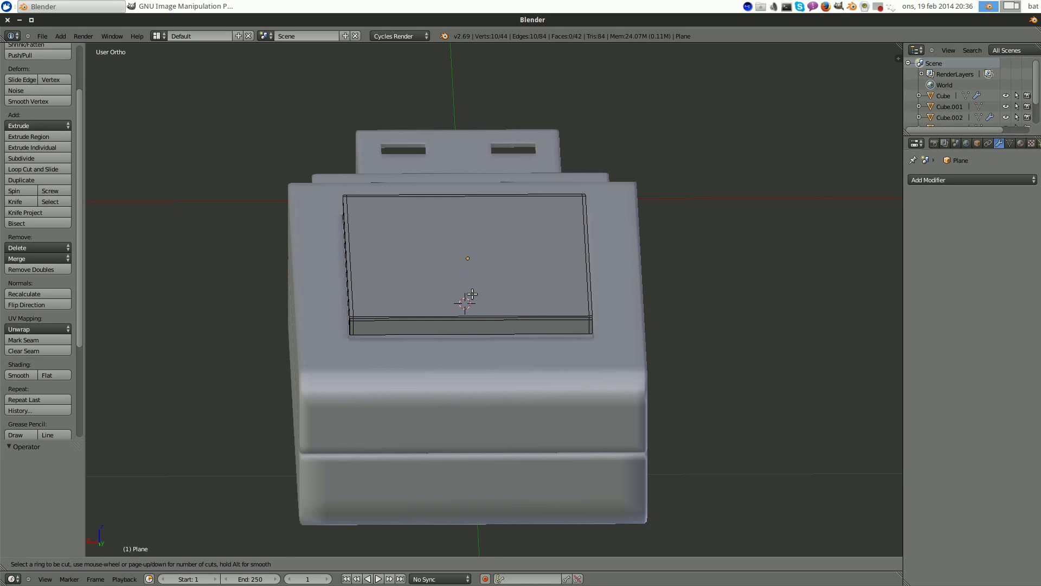
pyautogui.scroll(1, 472, 312)
pyautogui.scroll(1, 473, 312)
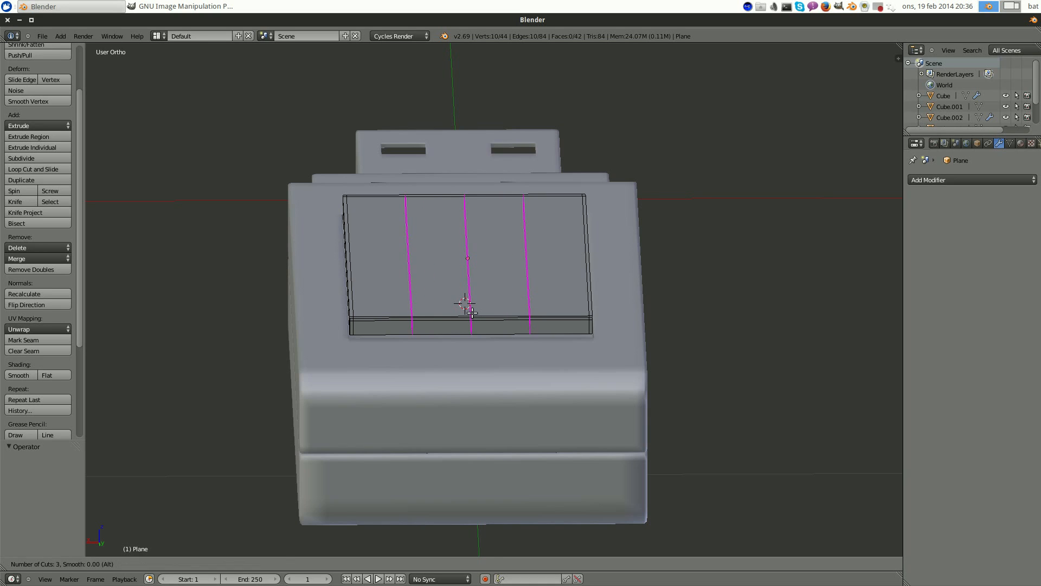
pyautogui.click(472, 312)
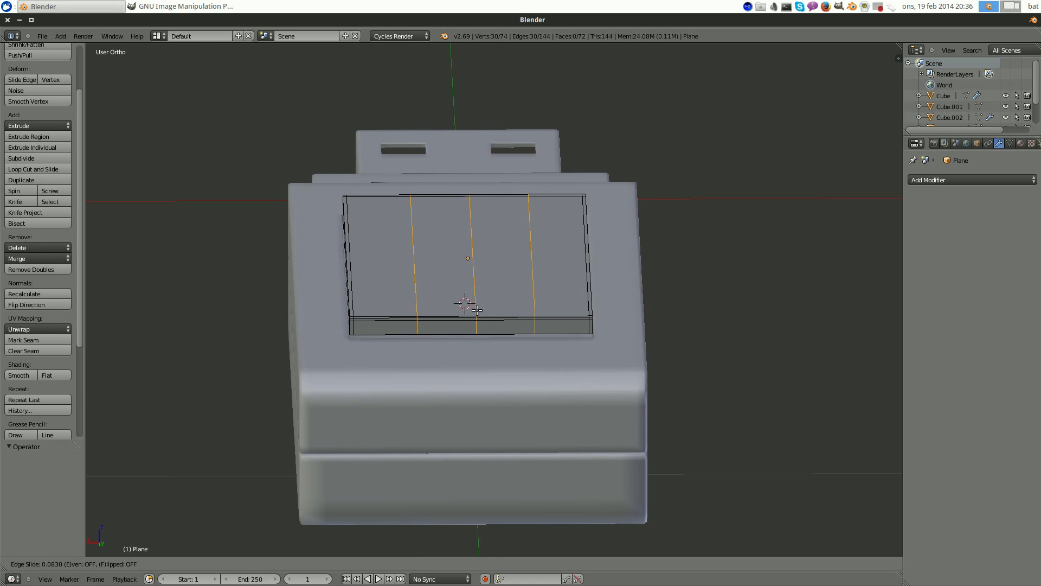
pyautogui.click(470, 311)
# - Add three evenly spaced crosswise loop cuts along the slab's length
pyautogui.moveTo(618, 313); pyautogui.dragTo(493, 303, button='middle')
pyautogui.hotkey('ctrl', 'r')
pyautogui.scroll(2, 491, 311)
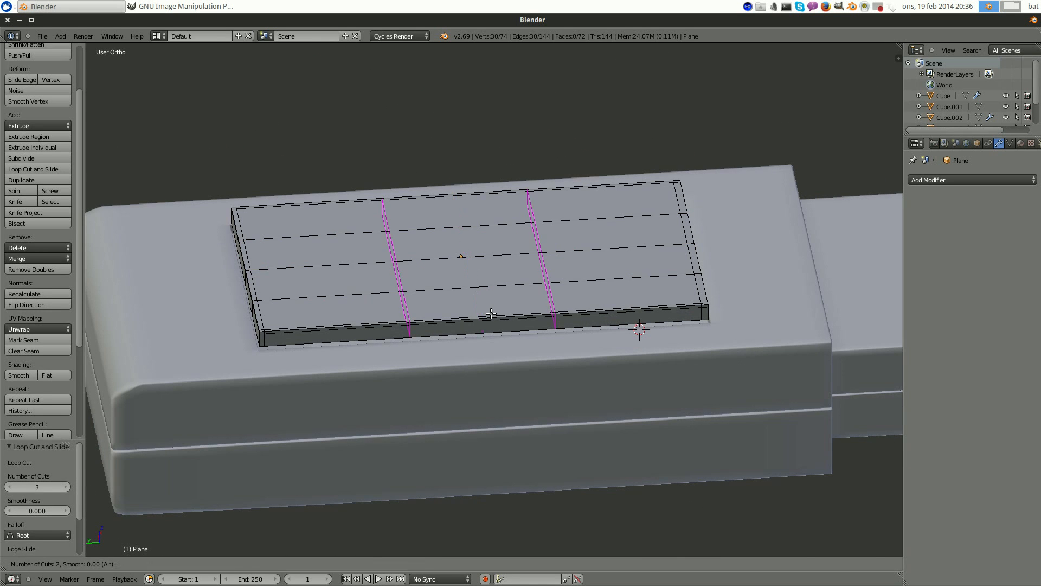
pyautogui.click(491, 313)
pyautogui.click(490, 313)
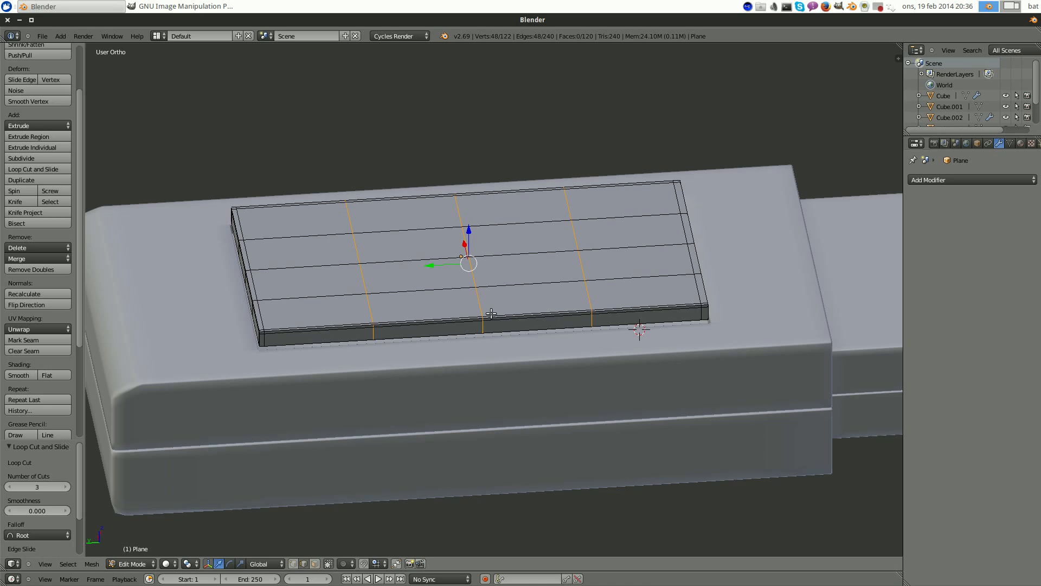
# - In face select mode, raise the four central faces of the slab's top about 0.011 along Z
pyautogui.click(315, 564)
pyautogui.click(521, 271)
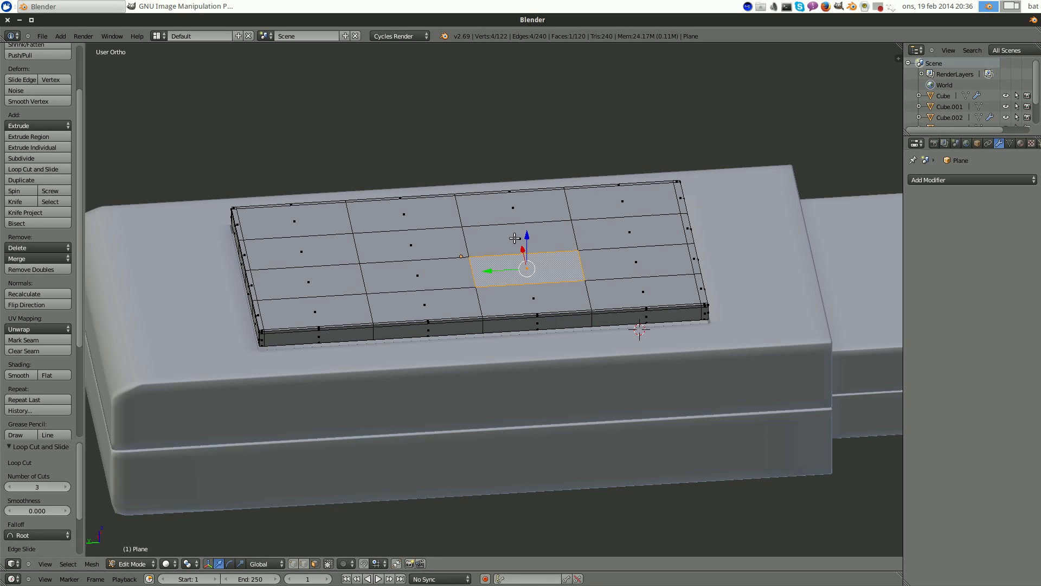
pyautogui.keyDown('shift'); pyautogui.click(515, 239); pyautogui.keyUp('shift')
pyautogui.keyDown('shift'); pyautogui.click(406, 247); pyautogui.keyUp('shift')
pyautogui.keyDown('shift'); pyautogui.click(419, 278); pyautogui.keyUp('shift')
pyautogui.moveTo(433, 277); pyautogui.dragTo(456, 205, button='middle')
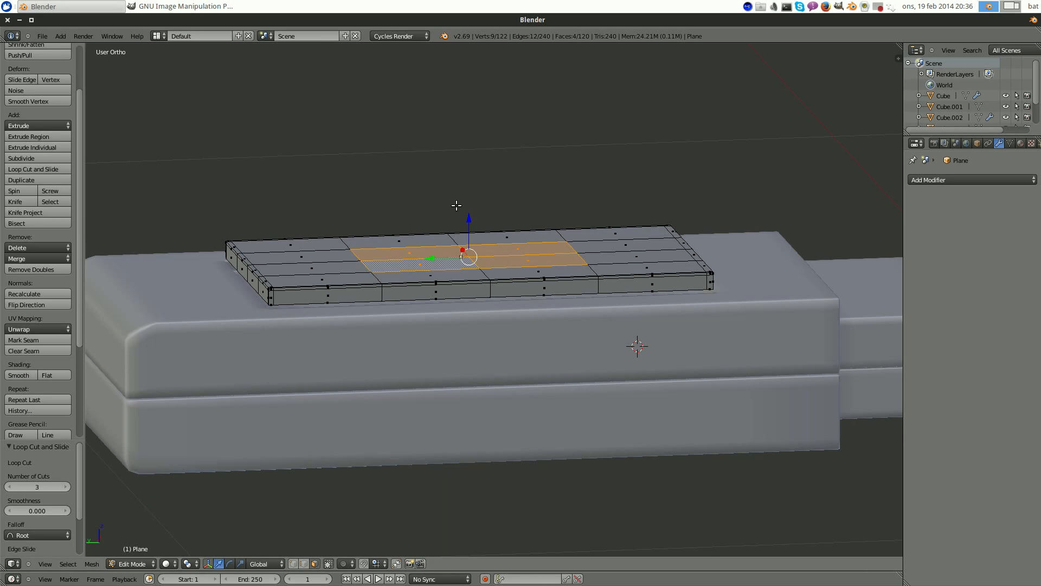
pyautogui.moveTo(469, 219); pyautogui.dragTo(469, 208)
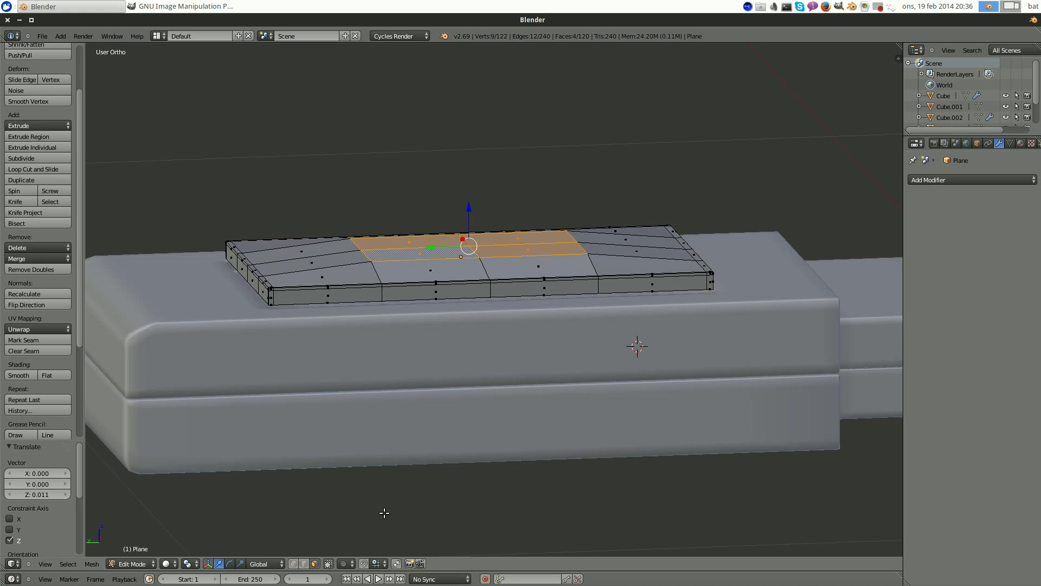
# - In vertex select mode, raise the three central vertices on the slab's lengthwise centreline slightly along Z, first by about 0.003
pyautogui.click(295, 563)
pyautogui.moveTo(571, 320); pyautogui.dragTo(536, 286, button='middle')
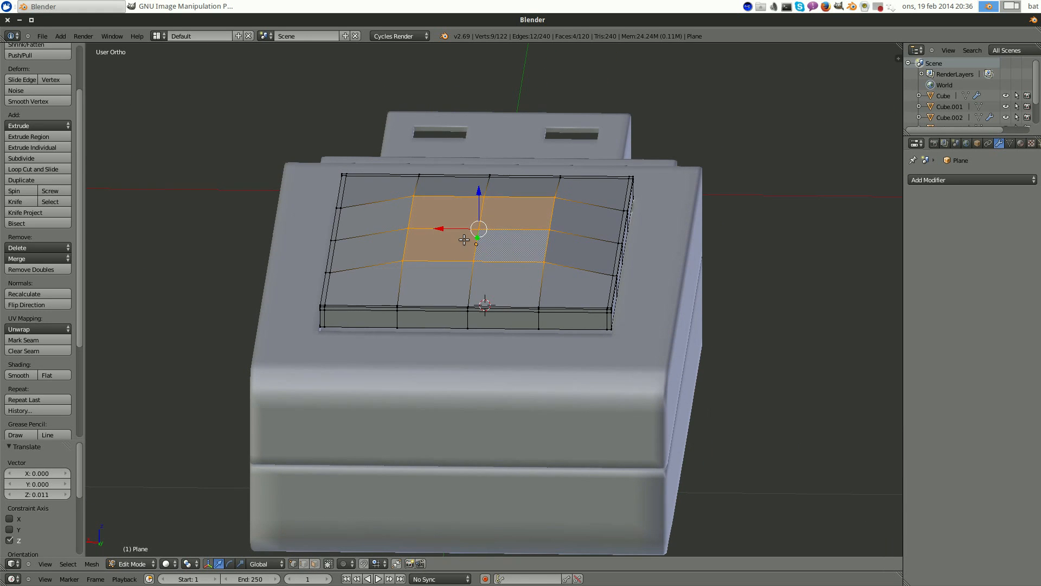
pyautogui.rightClick(475, 264)
pyautogui.keyDown('shift'); pyautogui.rightClick(481, 229); pyautogui.keyUp('shift')
pyautogui.keyDown('shift'); pyautogui.rightClick(486, 201); pyautogui.keyUp('shift')
pyautogui.moveTo(496, 207)
pyautogui.mouseDown(button='middle')
pyautogui.moveTo(529, 336)
pyautogui.moveTo(479, 204)
pyautogui.mouseUp(button='middle')
pyautogui.moveTo(477, 202); pyautogui.dragTo(478, 203)
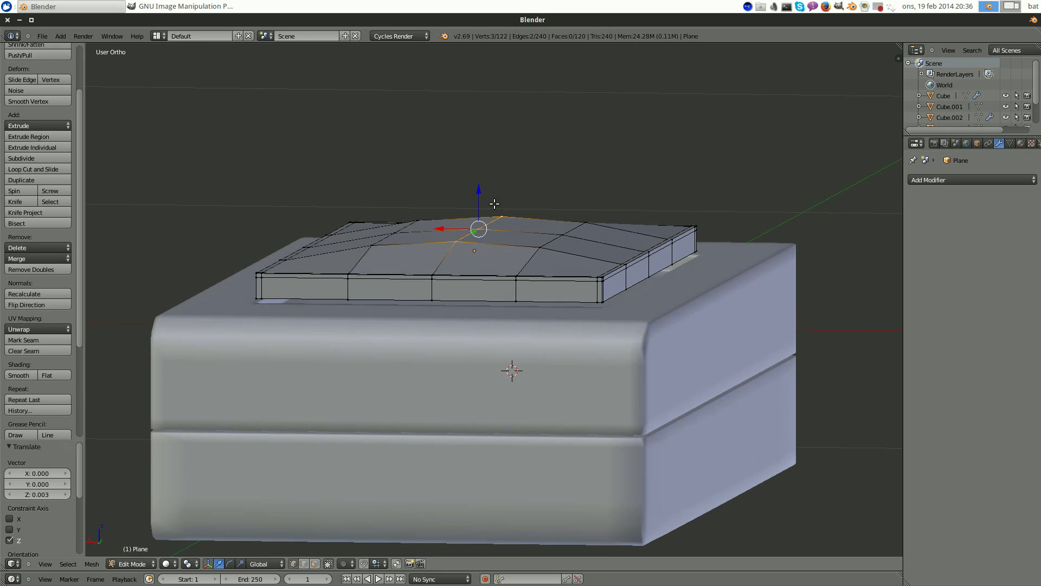
pyautogui.scroll(3, 504, 238)
pyautogui.moveTo(504, 238); pyautogui.dragTo(444, 217, button='middle')
pyautogui.moveTo(475, 196); pyautogui.dragTo(474, 190)
# - Return the slab to object mode, apply smooth shading and add a Subdivision Surface modifier
pyautogui.press('a')
pyautogui.scroll(-3, 474, 195)
pyautogui.moveTo(473, 195); pyautogui.dragTo(647, 392, button='middle')
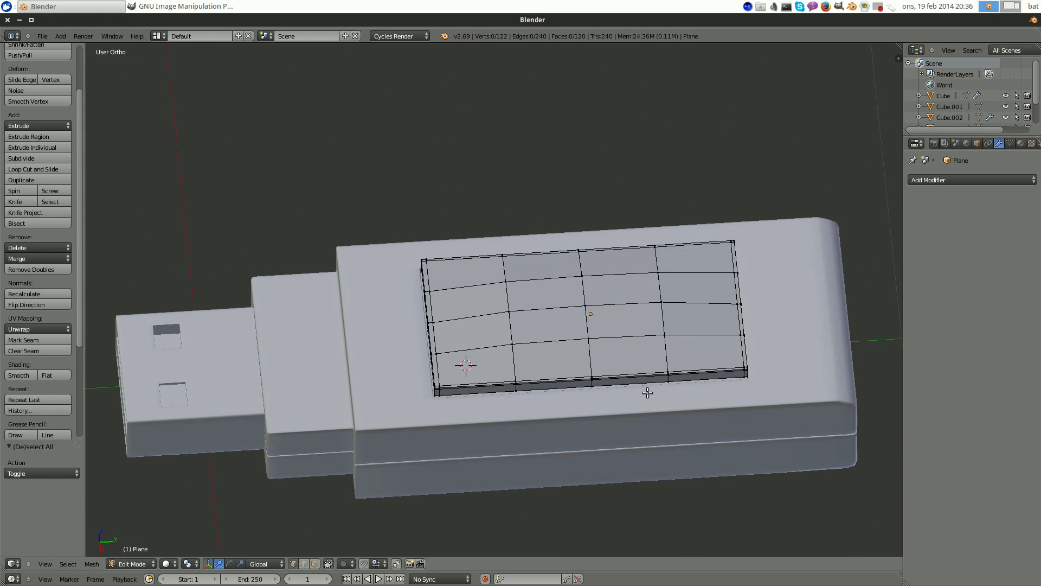
pyautogui.press('Tab')
pyautogui.moveTo(681, 342); pyautogui.dragTo(688, 310, button='middle')
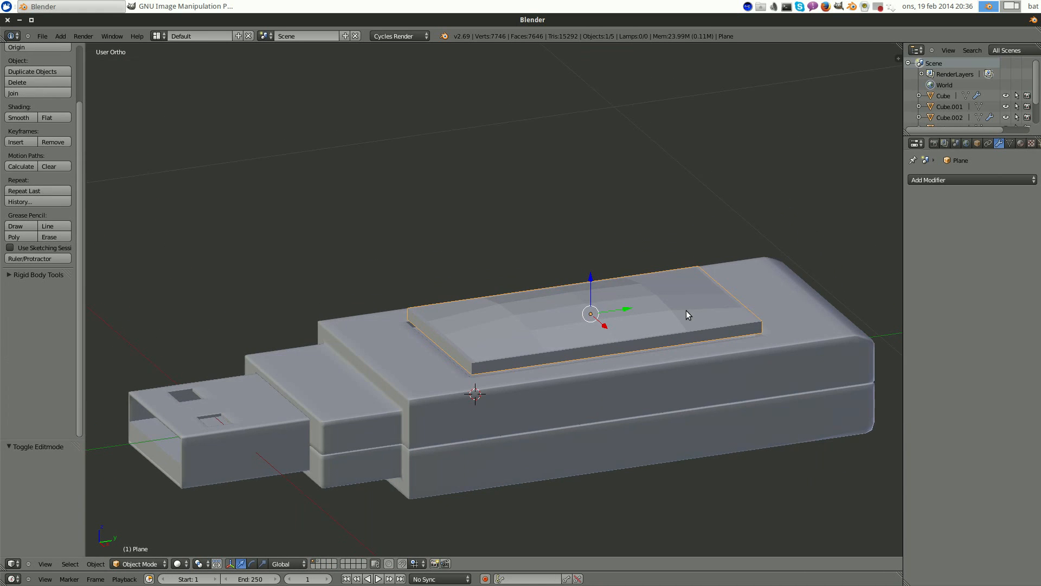
pyautogui.click(21, 118)
pyautogui.click(954, 179)
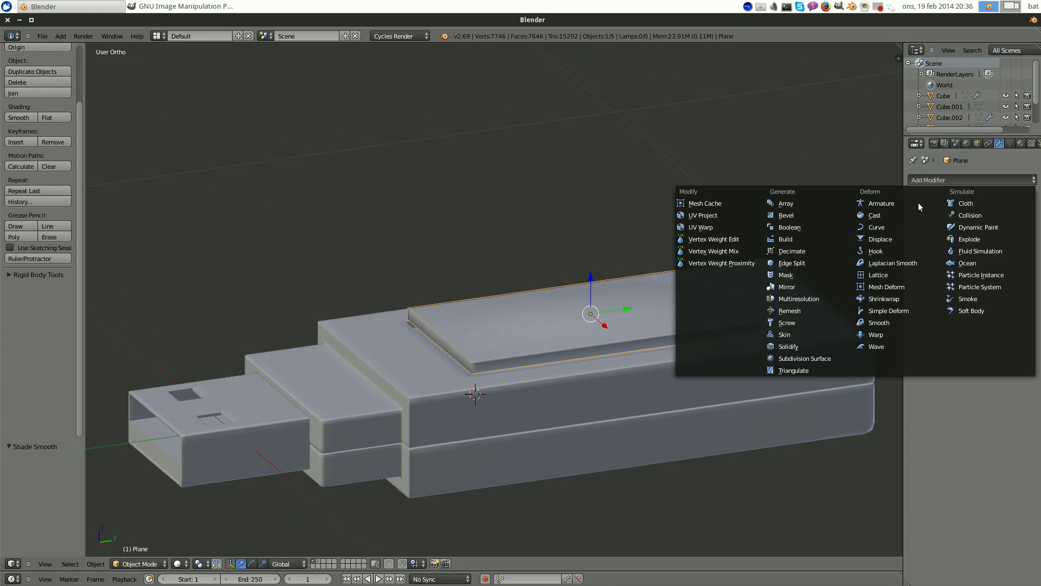
pyautogui.click(805, 358)
# - Lower the slab about 0.020 along Z into the recess, and deselect everything
pyautogui.moveTo(673, 339); pyautogui.dragTo(889, 271, button='middle')
pyautogui.scroll(2, 613, 356)
pyautogui.moveTo(623, 338); pyautogui.dragTo(624, 306, button='middle')
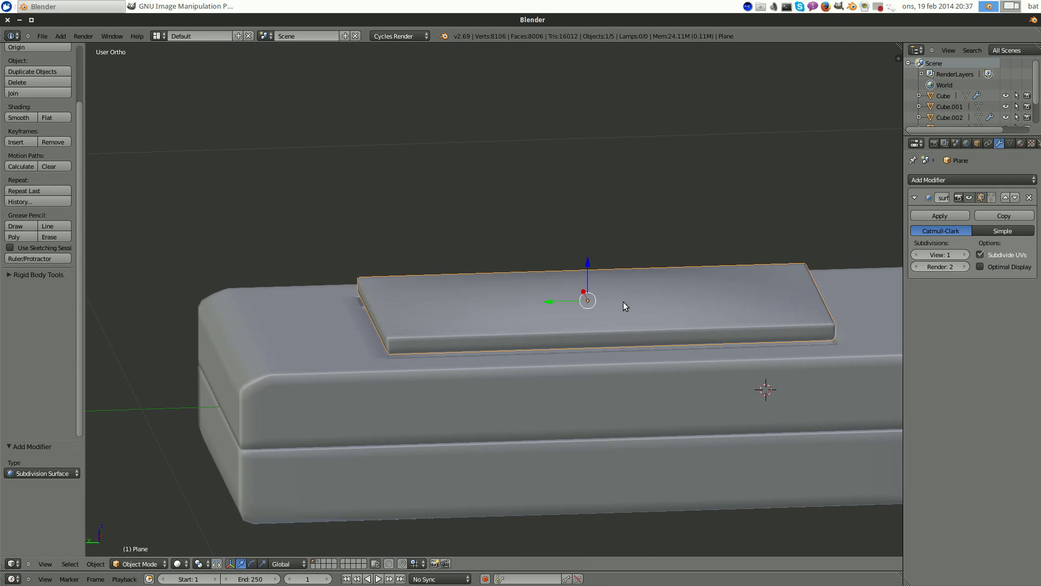
pyautogui.moveTo(586, 263); pyautogui.dragTo(584, 278)
pyautogui.scroll(-2, 746, 317)
pyautogui.moveTo(746, 317); pyautogui.dragTo(473, 331, button='middle')
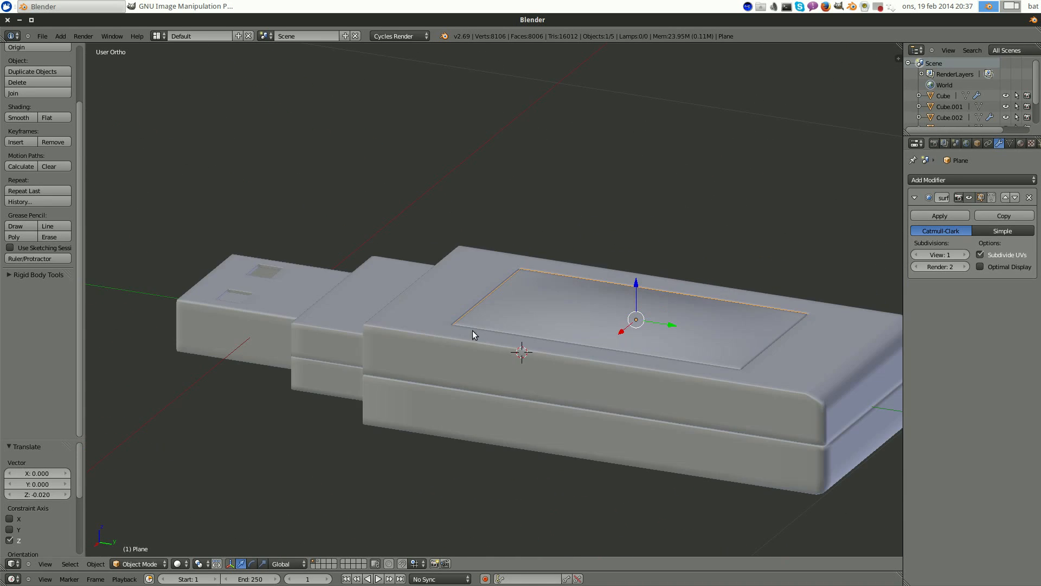
pyautogui.press('a')
pyautogui.scroll(-5, 661, 347)
pyautogui.moveTo(661, 348); pyautogui.dragTo(696, 370, button='middle')
pyautogui.scroll(-3, 636, 340)
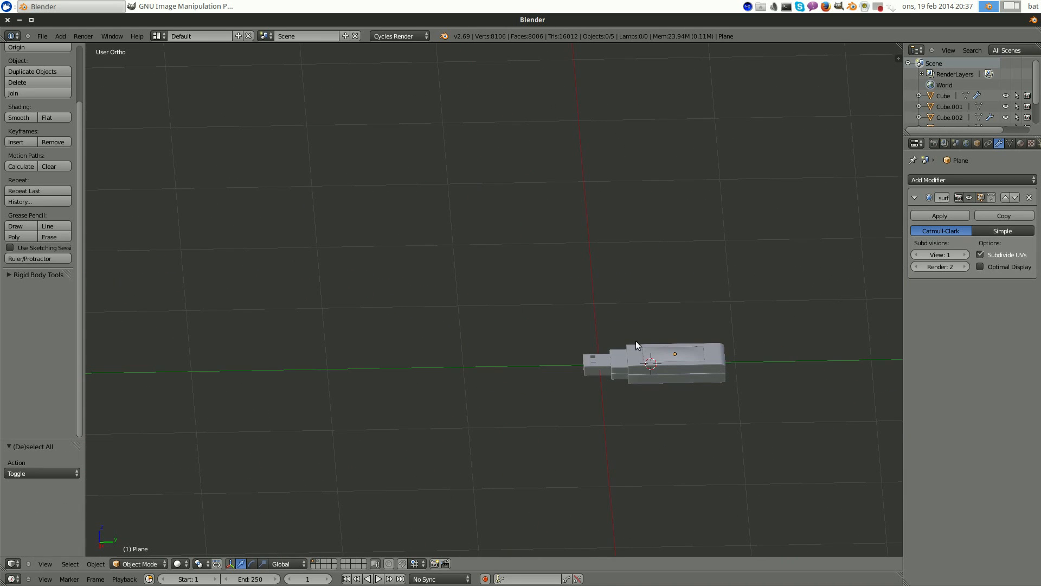
# - Move the spare block from layer 2 to layer 1, and display layer 1 with the USB stick
pyautogui.moveTo(741, 426); pyautogui.dragTo(780, 342, button='middle')
pyautogui.scroll(3, 584, 407)
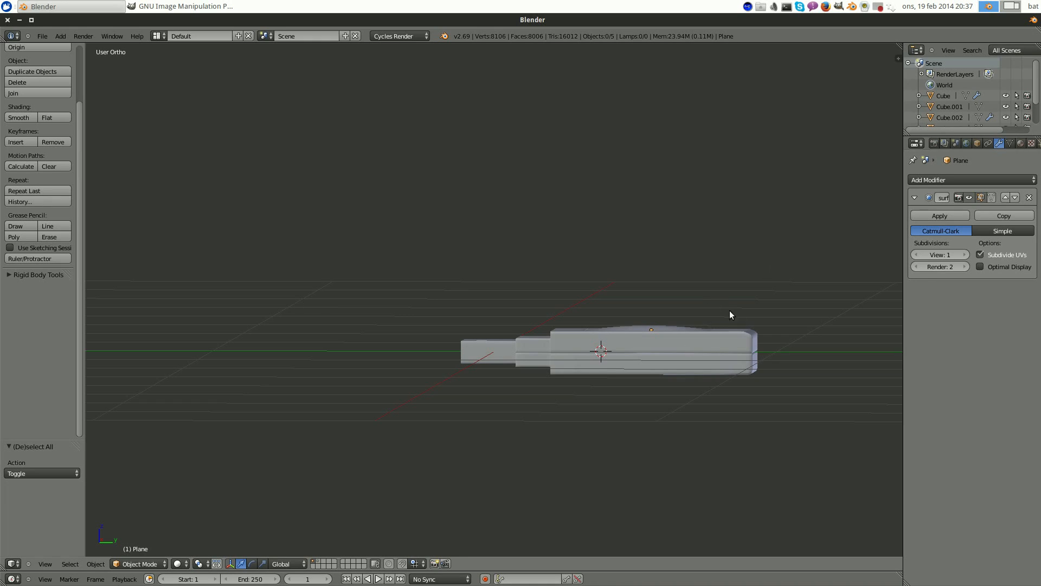
pyautogui.press('2')
pyautogui.scroll(-5, 571, 278)
pyautogui.scroll(2, 572, 278)
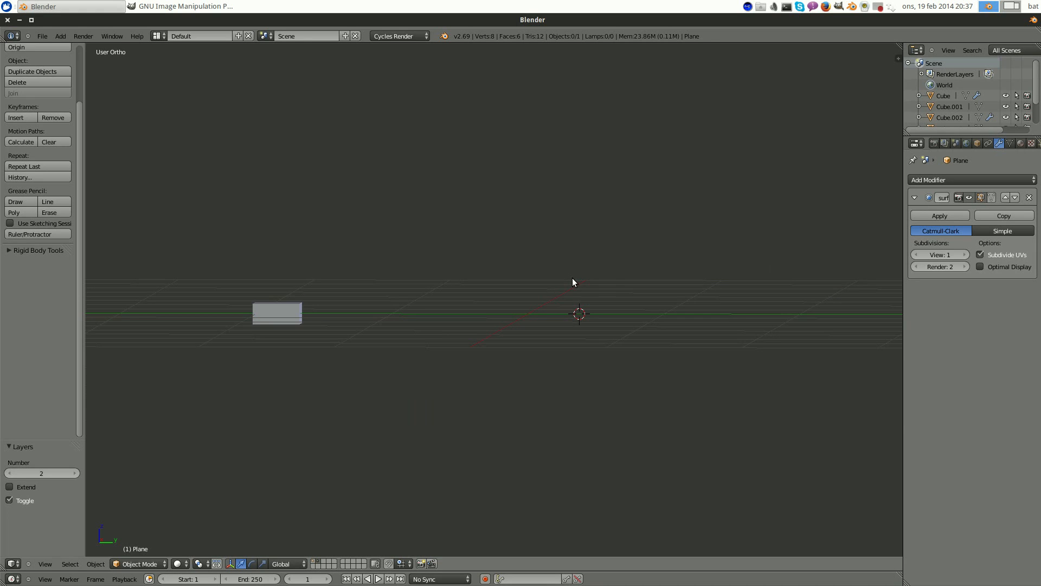
pyautogui.rightClick(279, 313)
pyautogui.moveTo(376, 297); pyautogui.dragTo(394, 269, button='middle')
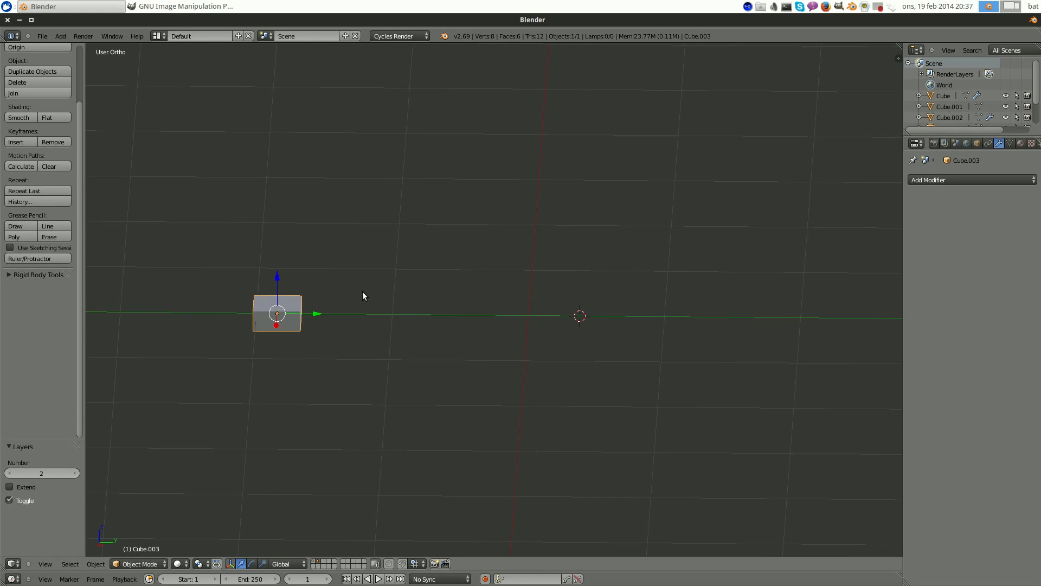
pyautogui.press('m')
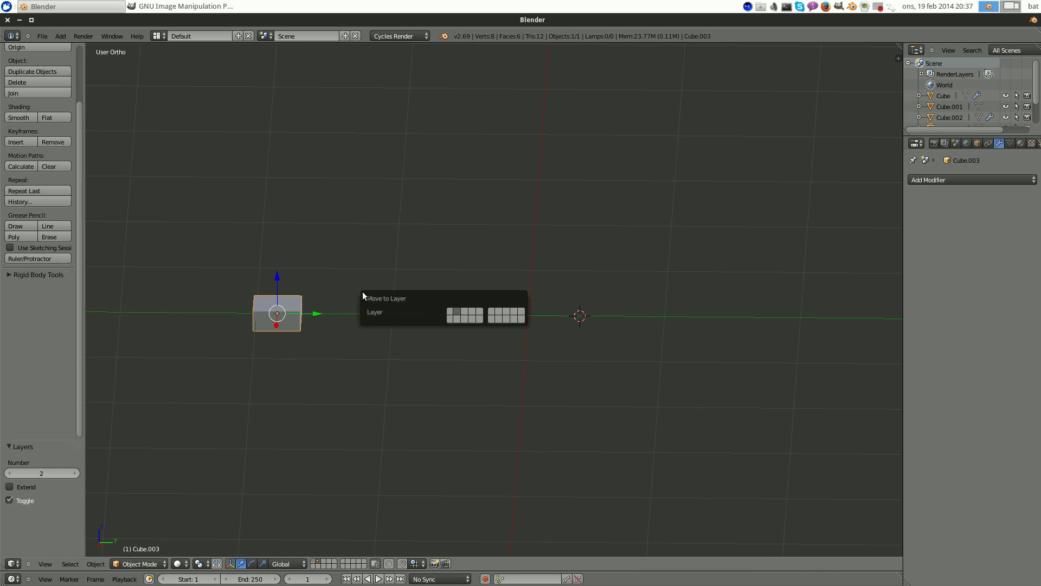
pyautogui.press('1')
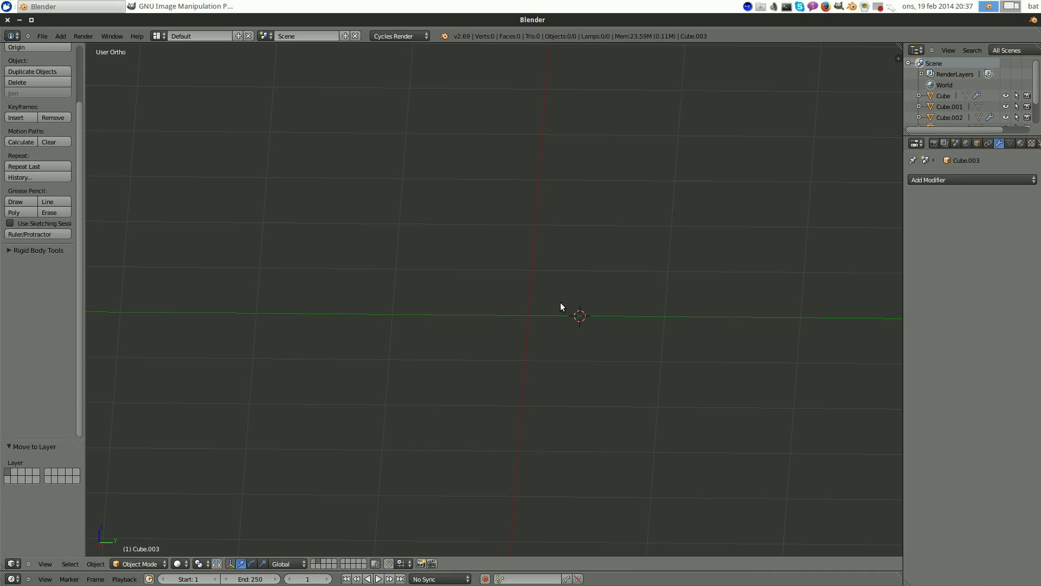
pyautogui.press('1')
pyautogui.scroll(2, 341, 304)
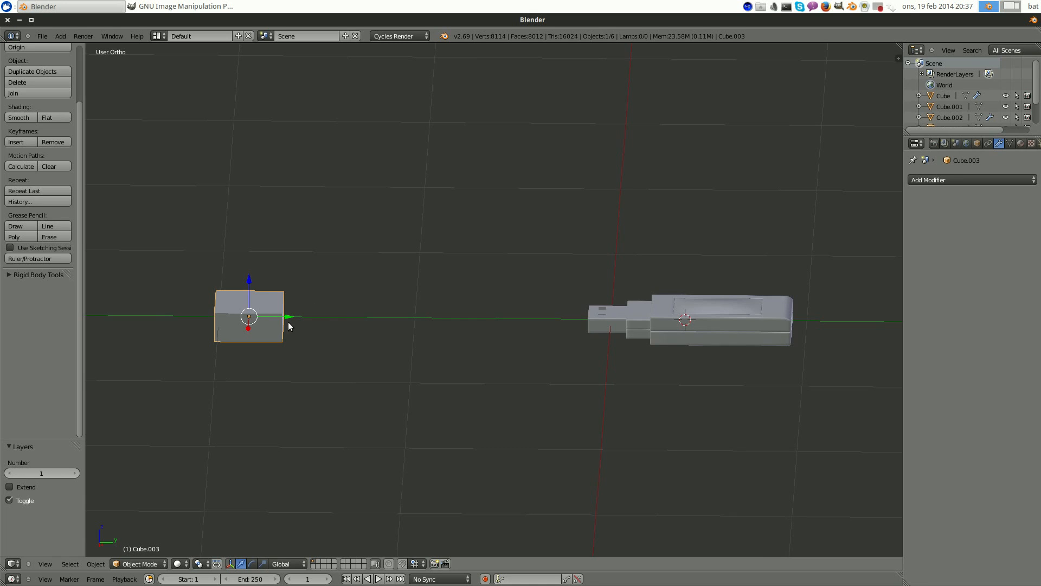
# - Slide the block along Y over the connector to compare sizes, and pull it back to leave a gap in front of the plug
pyautogui.moveTo(288, 321); pyautogui.dragTo(580, 341)
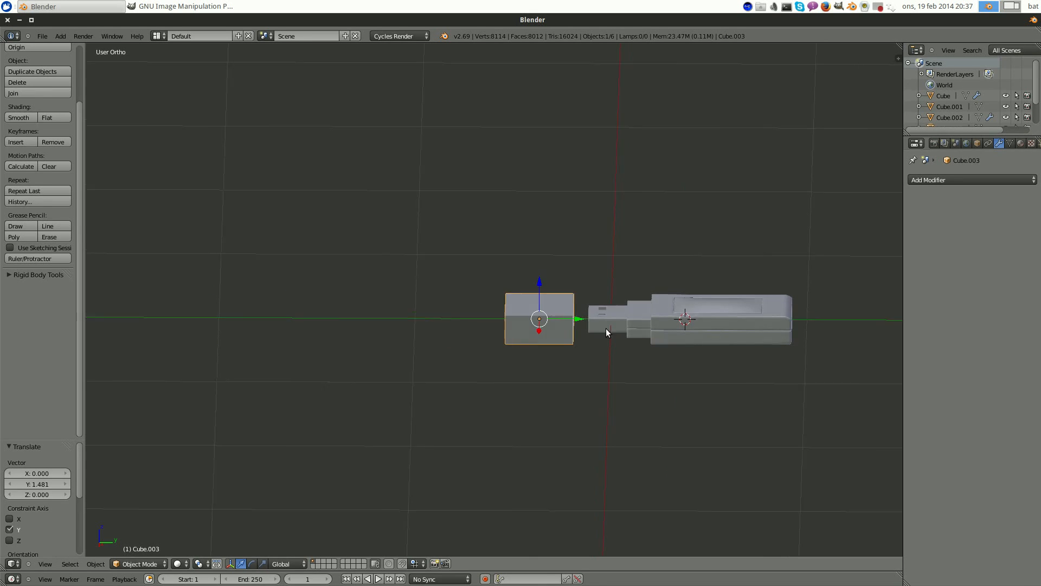
pyautogui.moveTo(606, 328); pyautogui.dragTo(524, 307, button='middle')
pyautogui.moveTo(523, 308); pyautogui.dragTo(655, 326)
pyautogui.moveTo(655, 326)
pyautogui.mouseDown(button='middle')
pyautogui.moveTo(677, 334)
pyautogui.moveTo(649, 310)
pyautogui.mouseUp(button='middle')
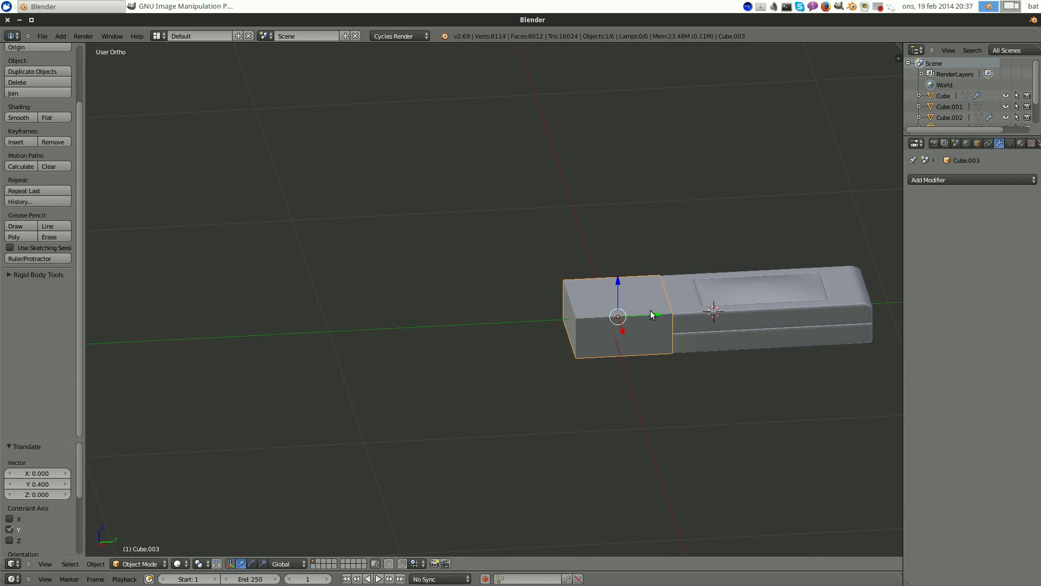
pyautogui.moveTo(649, 310); pyautogui.dragTo(464, 343)
pyautogui.scroll(1, 485, 344)
# - In edit mode, lengthen the whole block along Y by a factor of about 1.144, and deselect everything
pyautogui.press('Tab')
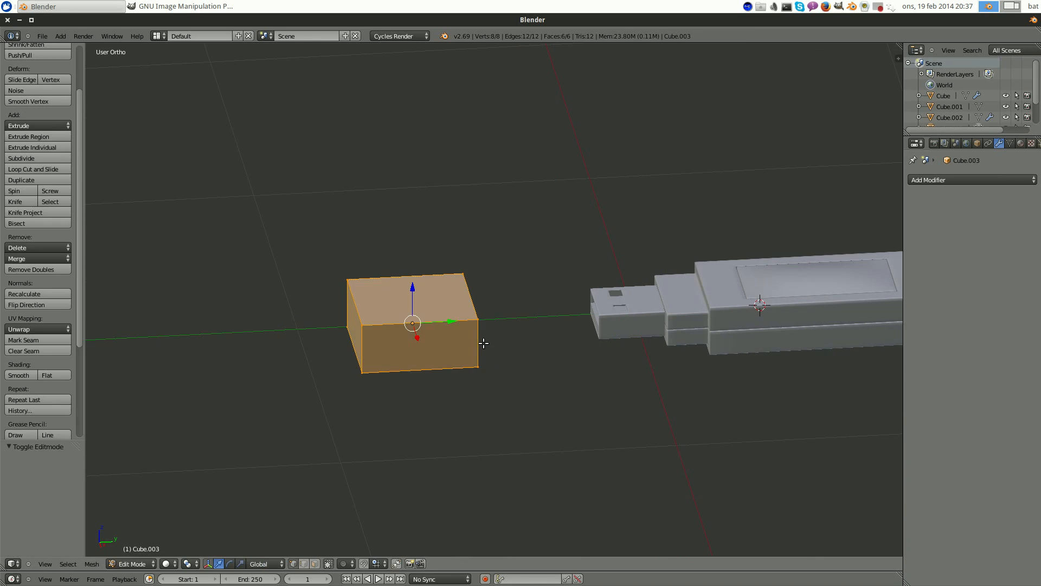
pyautogui.scroll(2, 483, 342)
pyautogui.press('s')
pyautogui.press('y')
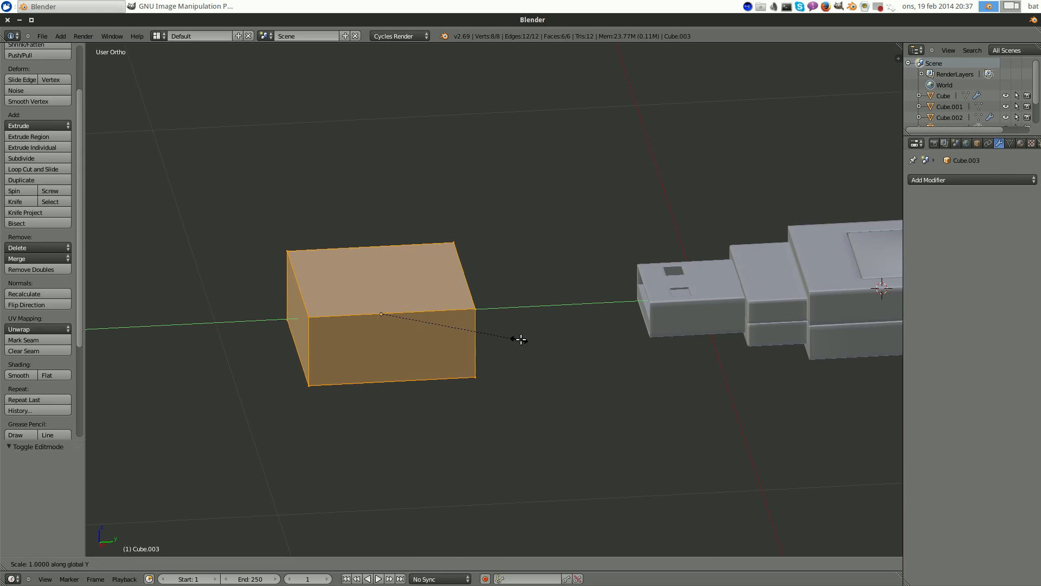
pyautogui.click(539, 338)
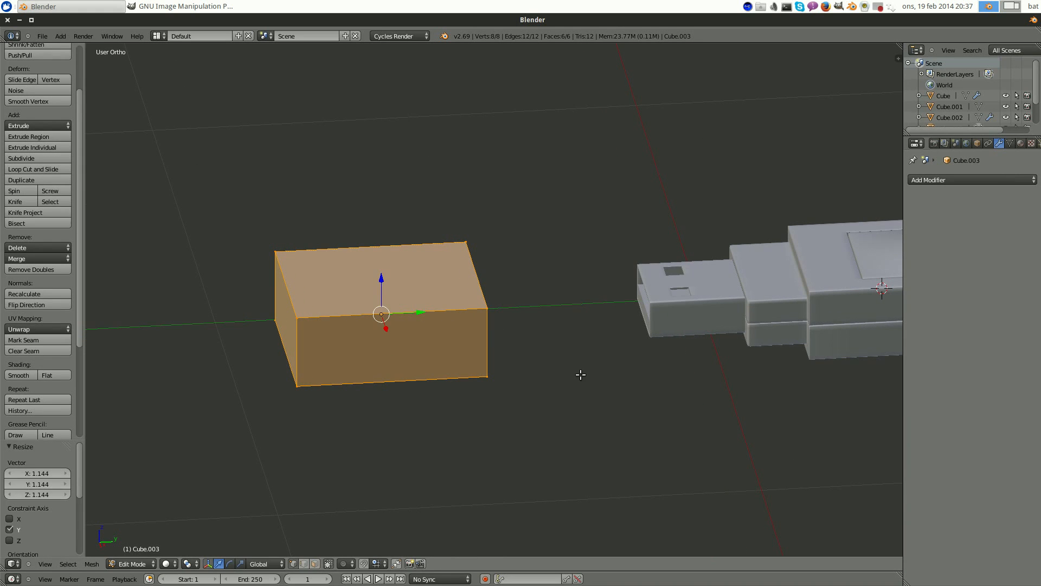
pyautogui.press('a')
# - Add a single centred loop cut across the block, halfway along its length
pyautogui.moveTo(544, 362); pyautogui.dragTo(633, 321, button='middle')
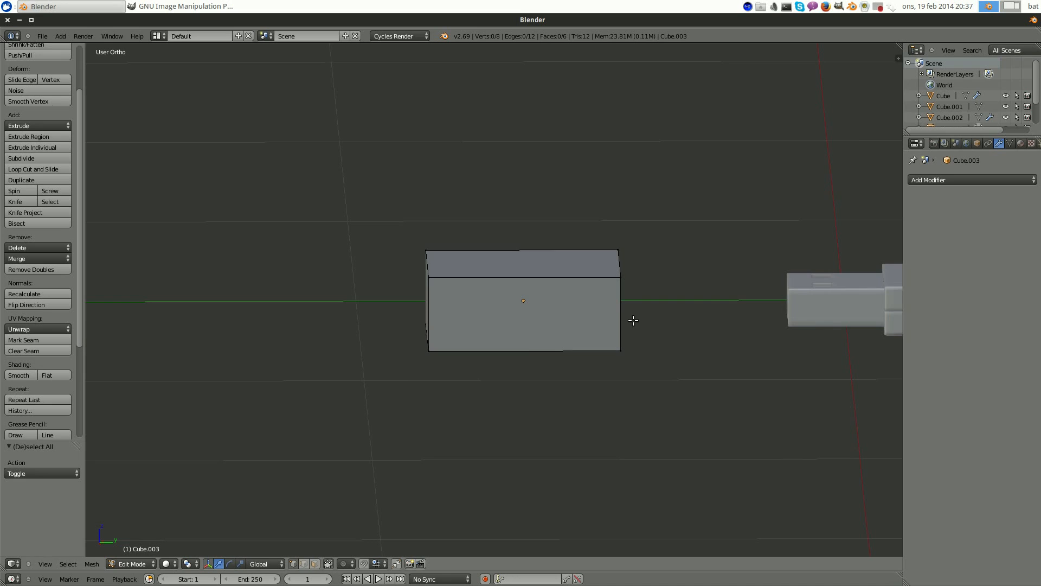
pyautogui.scroll(2, 540, 300)
pyautogui.hotkey('ctrl', 'r')
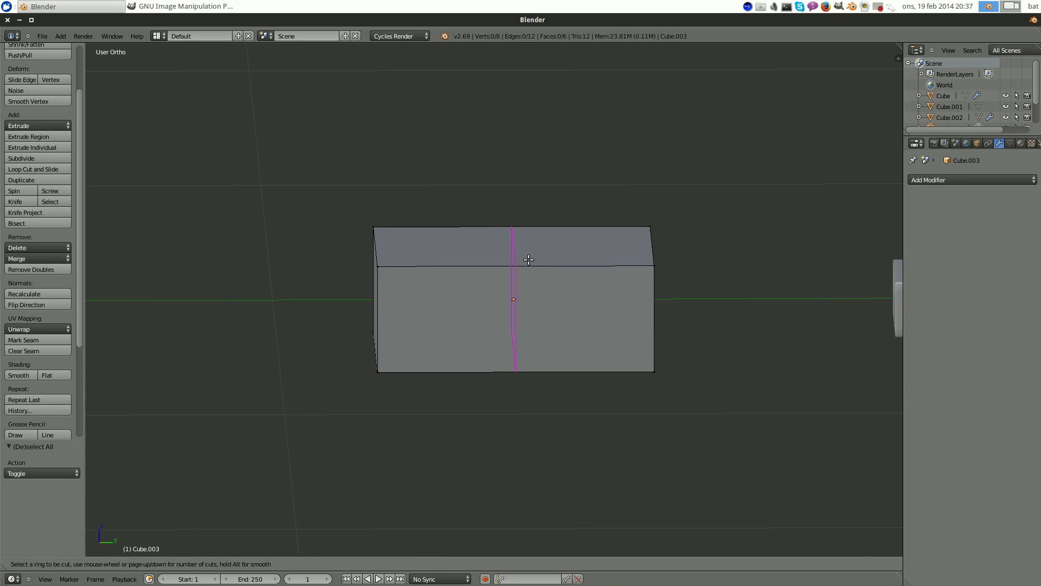
pyautogui.click(528, 260)
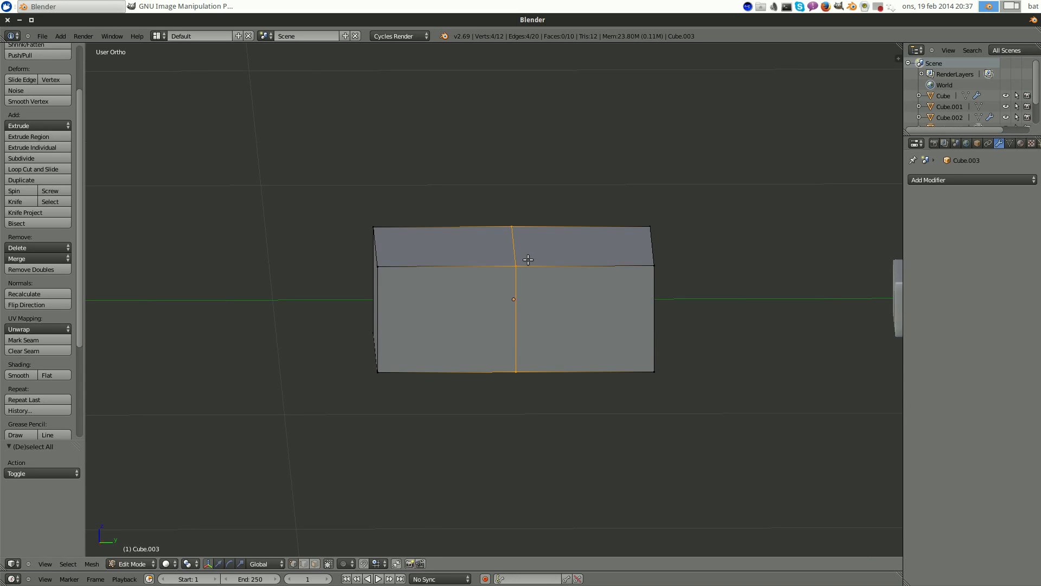
pyautogui.click(528, 259)
# - Scale the middle edge loop along Z by about 0.917
pyautogui.moveTo(528, 259); pyautogui.dragTo(472, 433, button='middle')
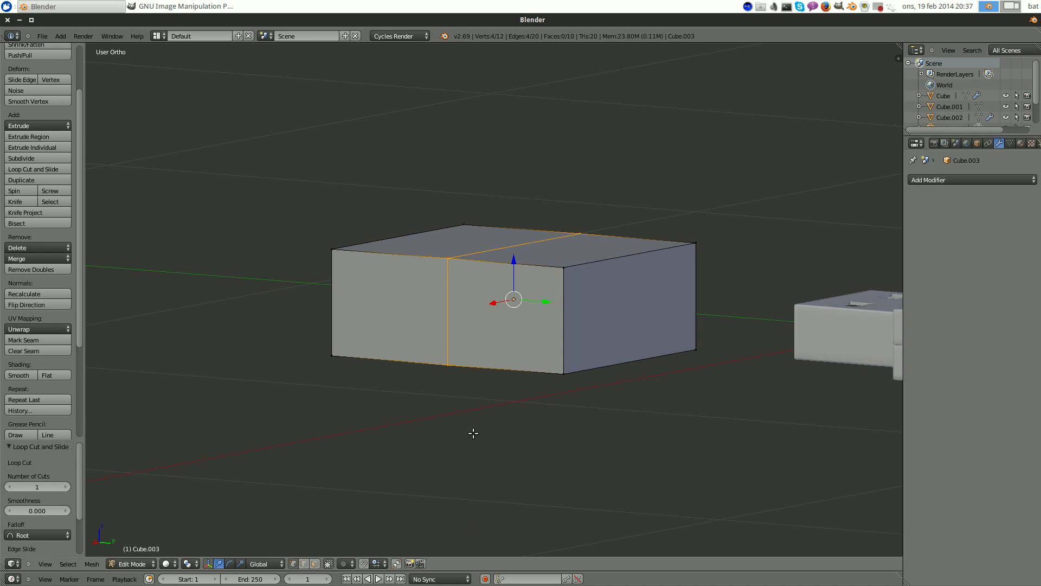
pyautogui.press('s')
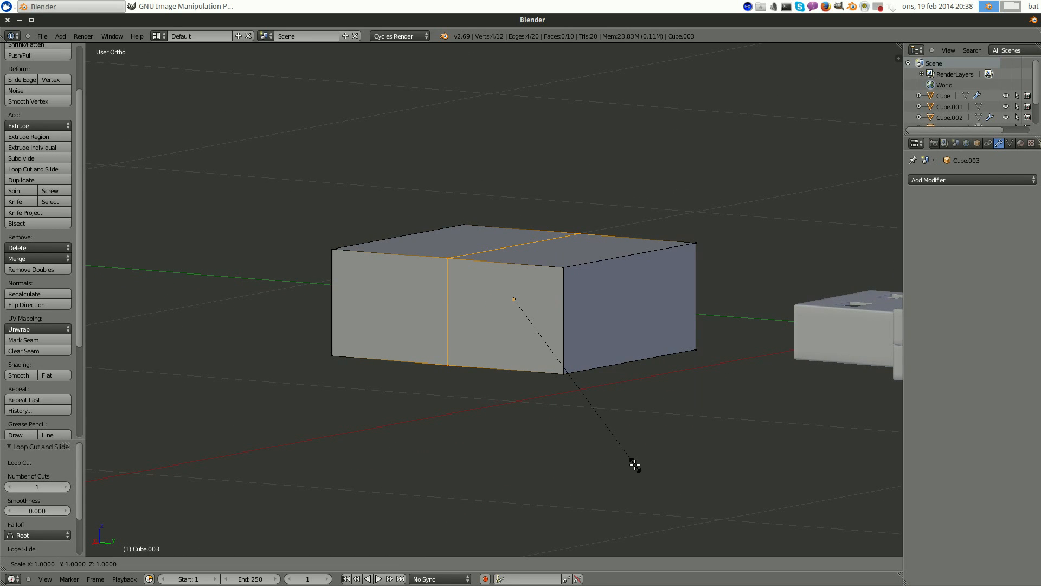
pyautogui.press('z')
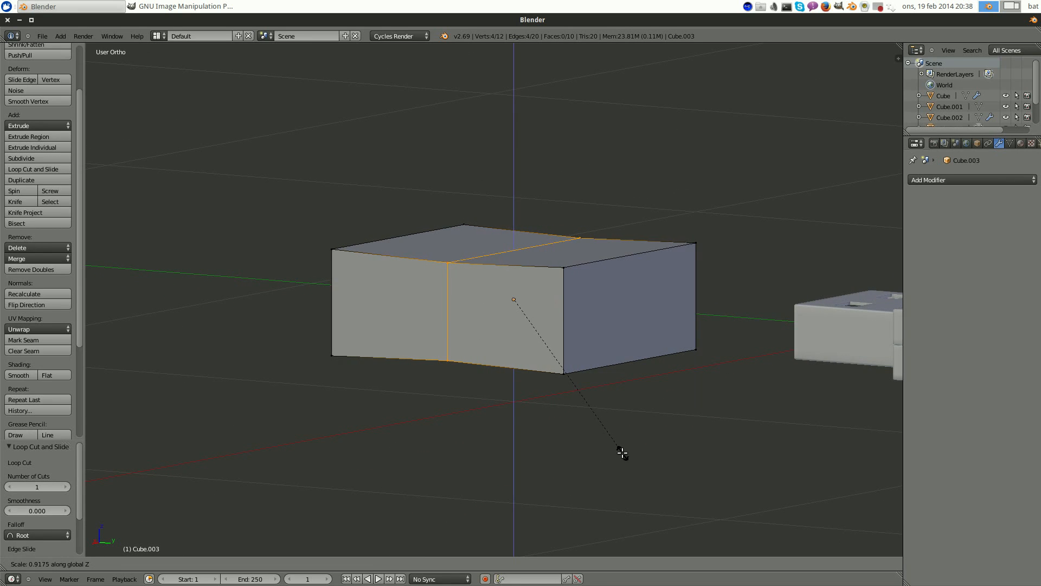
pyautogui.click(622, 453)
# - In edge select mode, scale the top and bottom edges of the block's far end along Z by about 0.714
pyautogui.moveTo(522, 414); pyautogui.dragTo(327, 306, button='middle')
pyautogui.click(304, 564)
pyautogui.rightClick(380, 327)
pyautogui.keyDown('shift'); pyautogui.rightClick(361, 184); pyautogui.keyUp('shift')
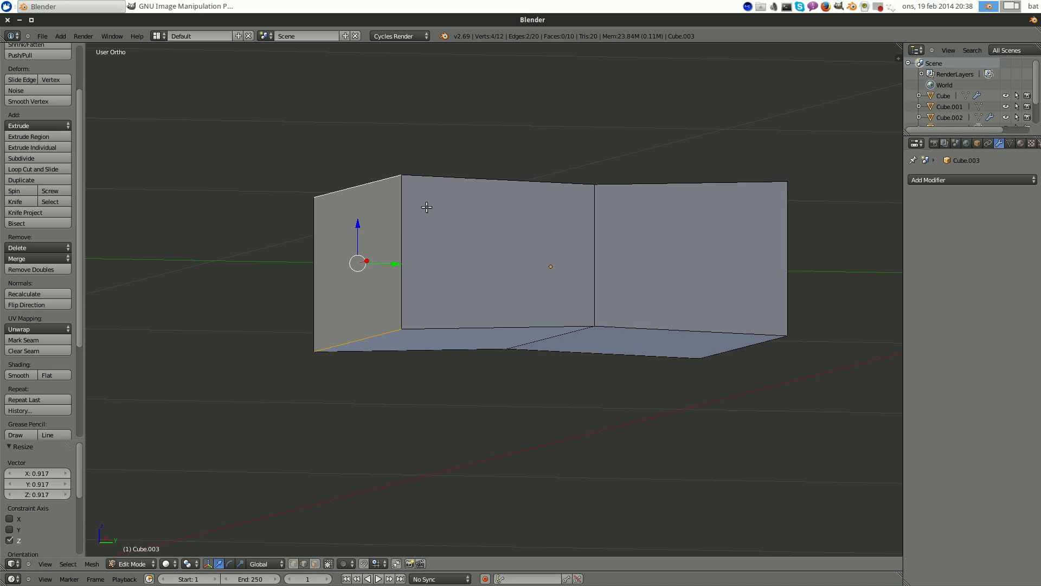
pyautogui.moveTo(425, 204); pyautogui.dragTo(525, 256, button='middle')
pyautogui.press('s')
pyautogui.press('z')
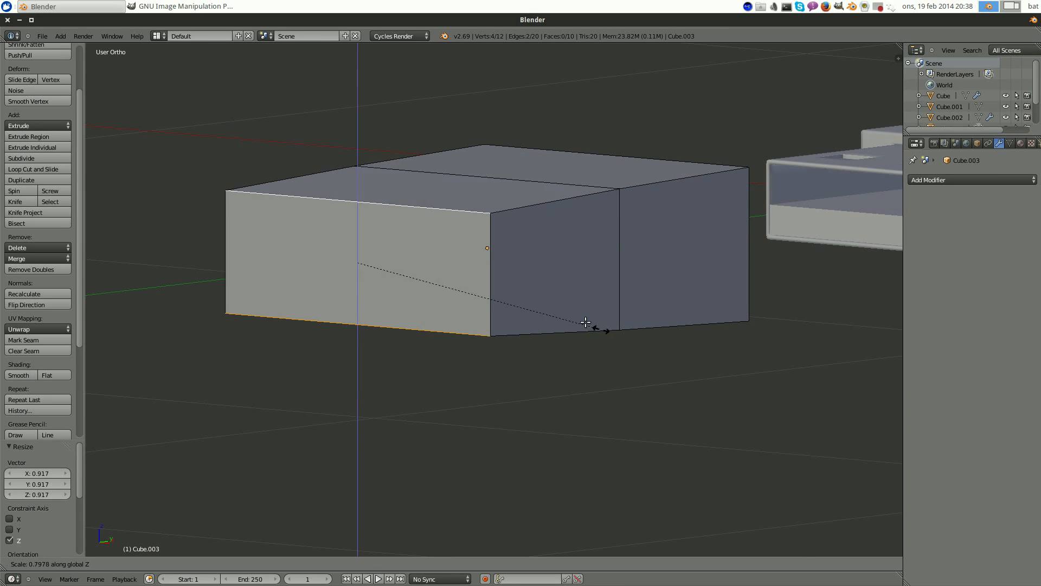
pyautogui.click(577, 316)
# - Narrow the far end by scaling its two vertical edges along X by about 0.851
pyautogui.scroll(-4, 788, 324)
pyautogui.moveTo(788, 325); pyautogui.dragTo(698, 327, button='middle')
pyautogui.rightClick(671, 303)
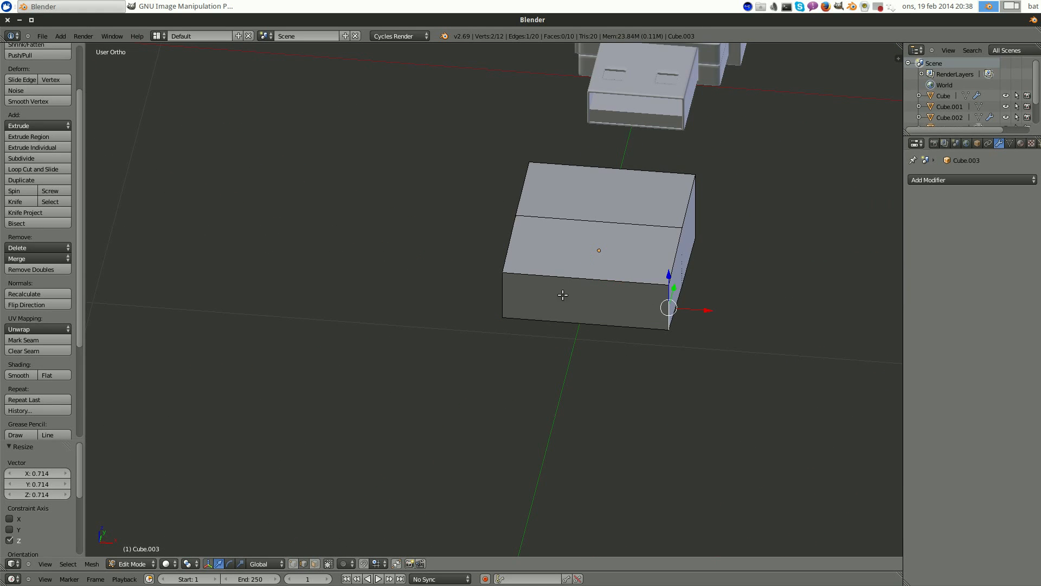
pyautogui.keyDown('shift'); pyautogui.rightClick(504, 296); pyautogui.keyUp('shift')
pyautogui.moveTo(601, 308); pyautogui.dragTo(605, 307, button='middle')
pyautogui.press('s')
pyautogui.press('x')
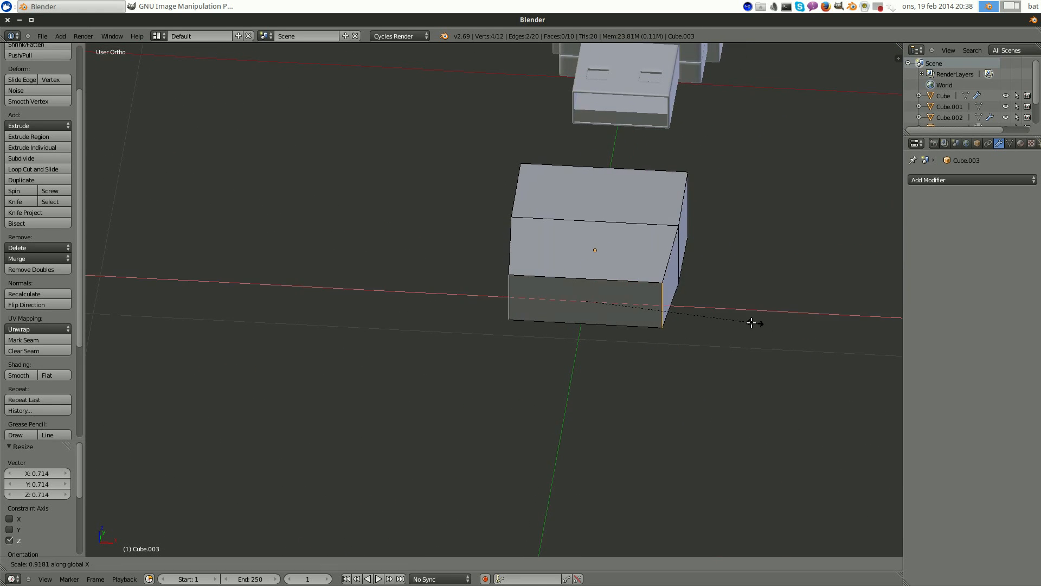
pyautogui.click(742, 322)
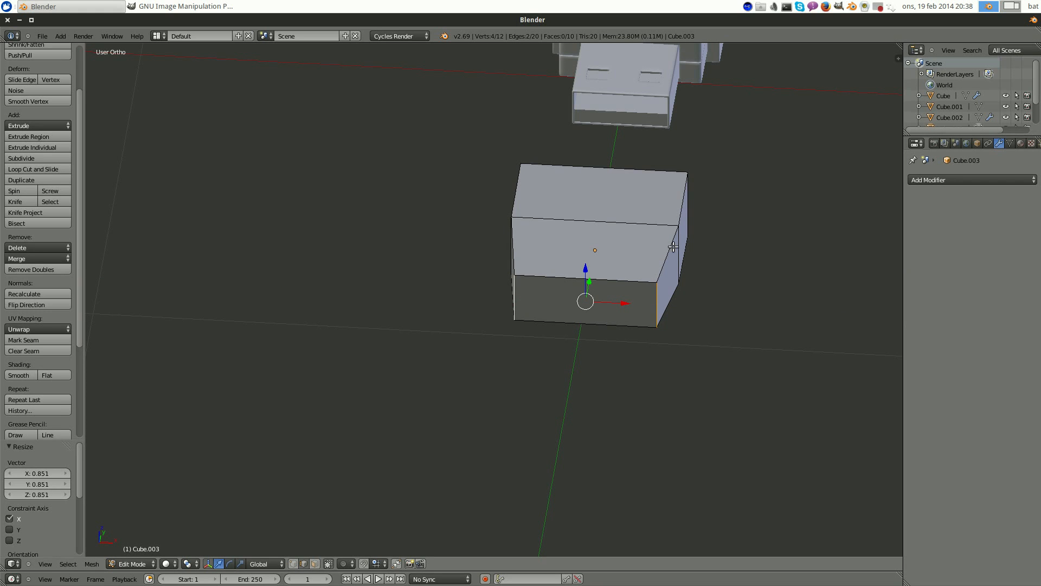
# - Scale the two vertical edges of the middle loop along X by about 0.964, and deselect everything
pyautogui.moveTo(673, 247); pyautogui.dragTo(524, 305, button='middle')
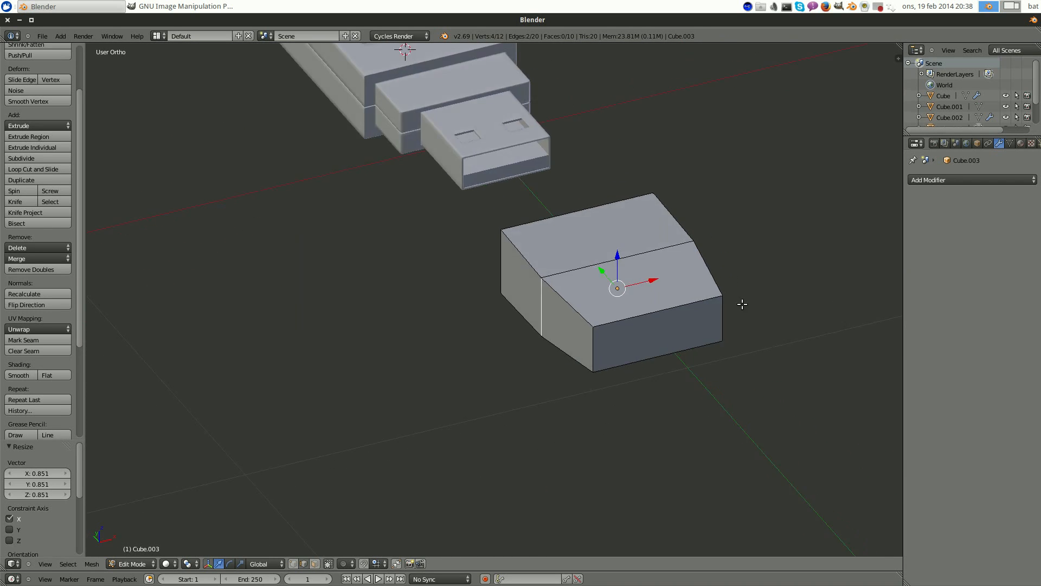
pyautogui.moveTo(742, 304); pyautogui.dragTo(776, 306, button='middle')
pyautogui.press('s')
pyautogui.press('x')
pyautogui.click(792, 309)
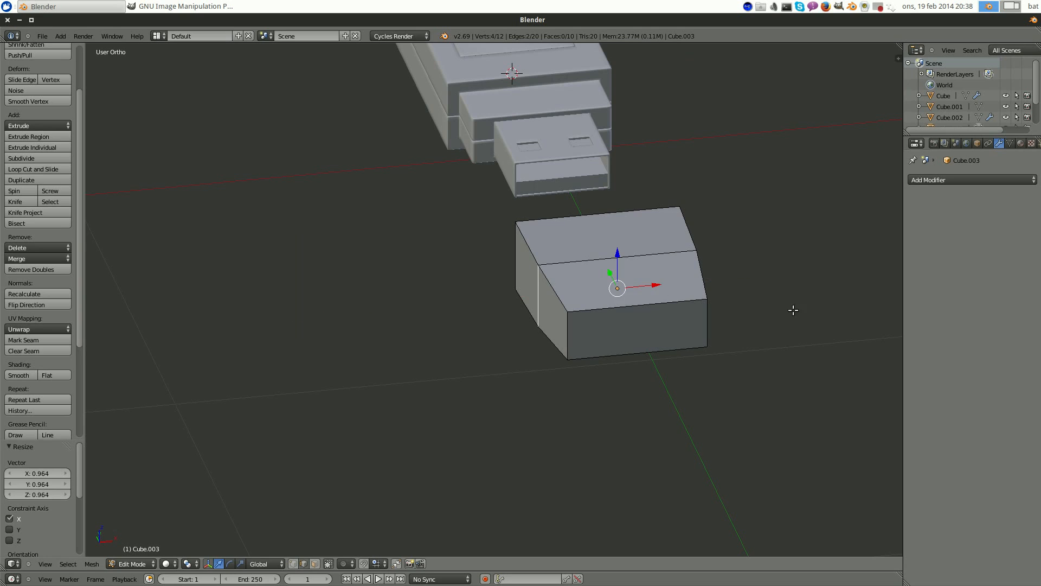
pyautogui.press('a')
# - In face select mode, inset the block's end face towards the USB stick with a thickness of about 0.0161
pyautogui.moveTo(781, 263); pyautogui.dragTo(580, 244, button='middle')
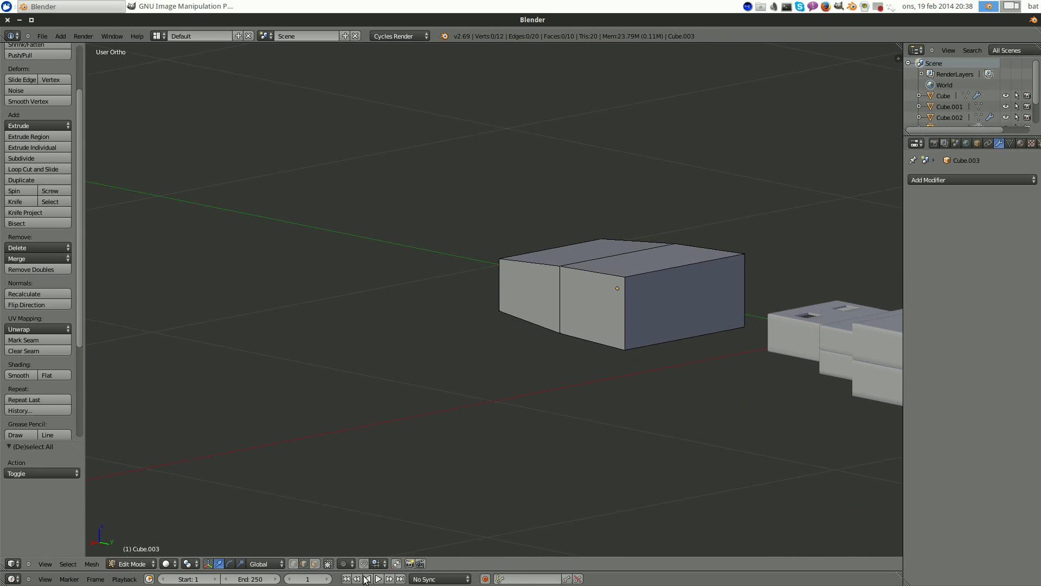
pyautogui.keyDown('shift'); pyautogui.moveTo(709, 336); pyautogui.dragTo(546, 309, button='middle'); pyautogui.keyUp('shift')
pyautogui.scroll(4, 486, 282)
pyautogui.rightClick(462, 255)
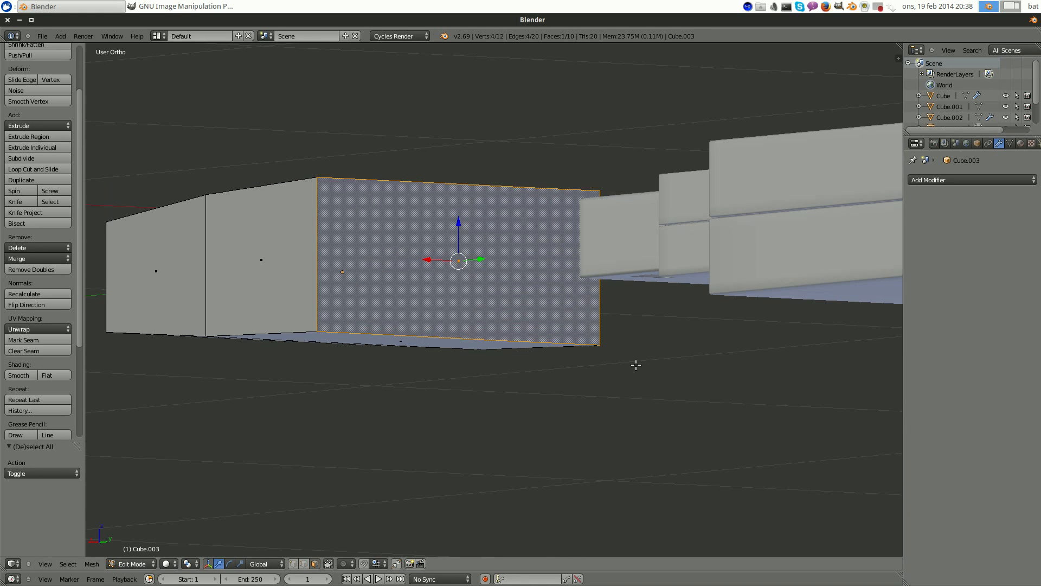
pyautogui.press('w')
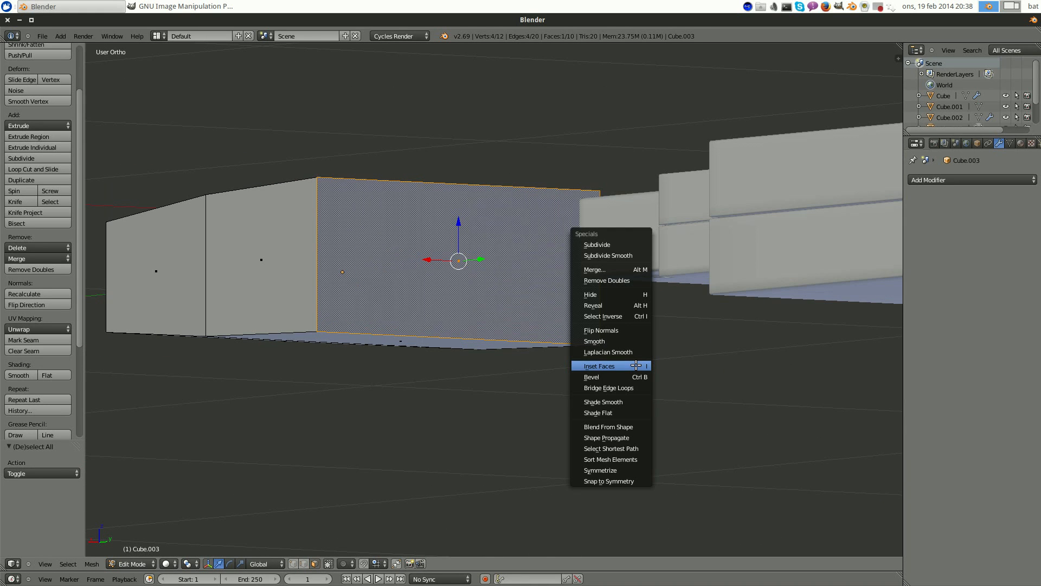
pyautogui.click(601, 366)
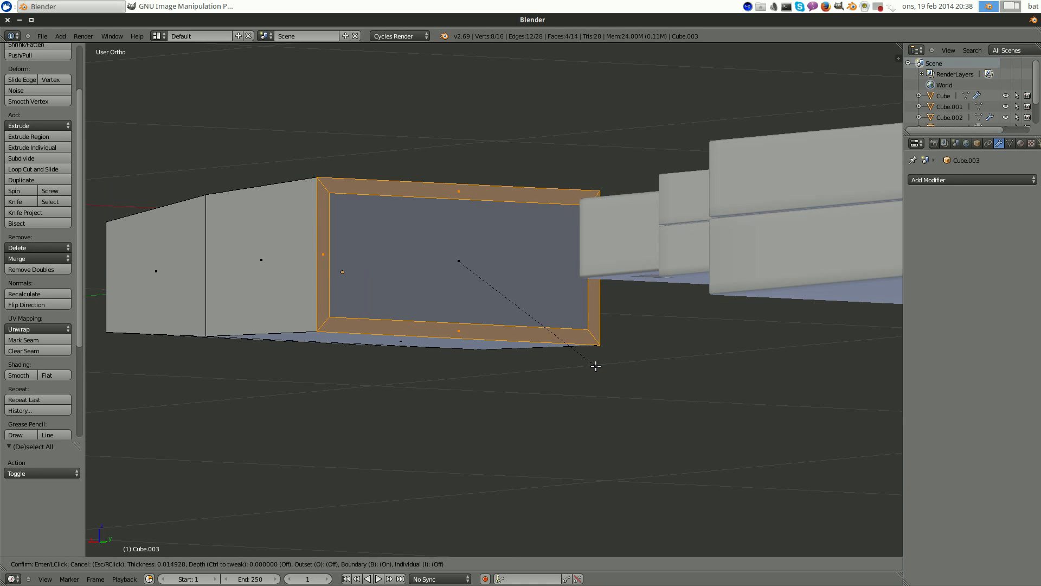
pyautogui.click(573, 349)
pyautogui.moveTo(572, 350); pyautogui.dragTo(503, 414, button='middle')
pyautogui.scroll(-3, 626, 331)
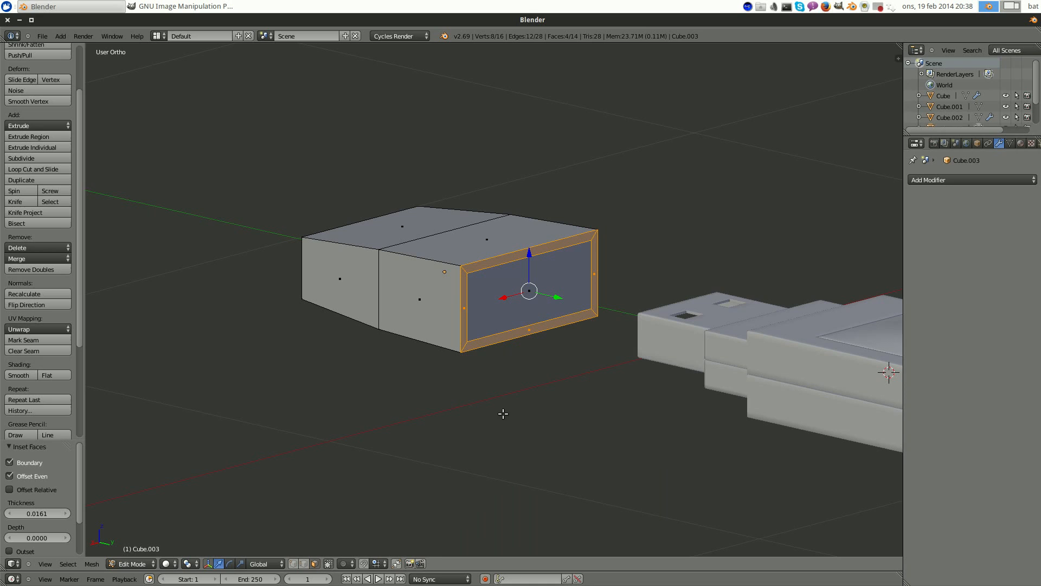
# - Extrude the inset face about 0.388 along negative Y into the block to hollow out the cap
pyautogui.rightClick(528, 288)
pyautogui.moveTo(599, 319); pyautogui.dragTo(619, 310, button='middle')
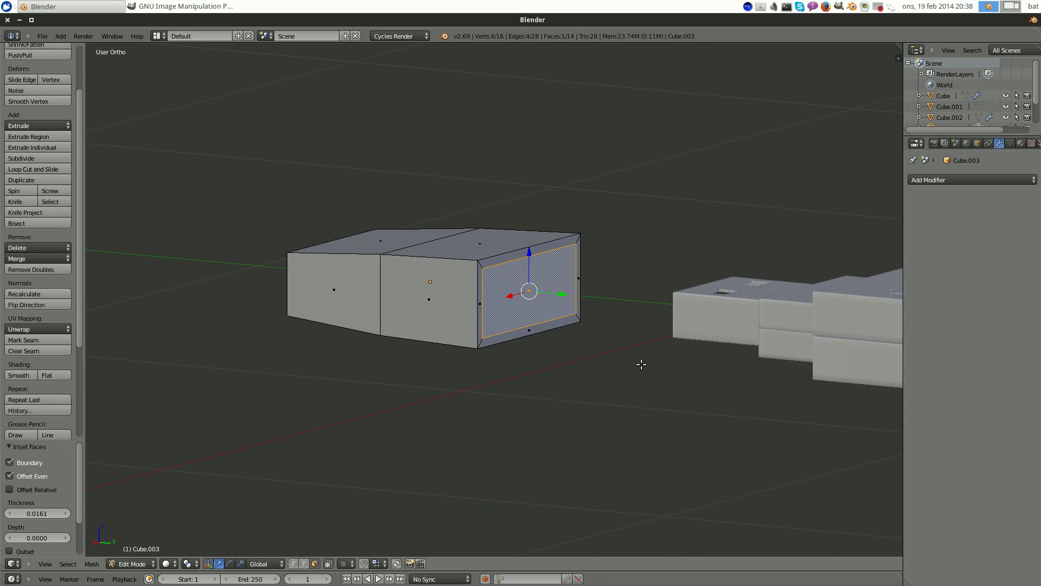
pyautogui.press('e')
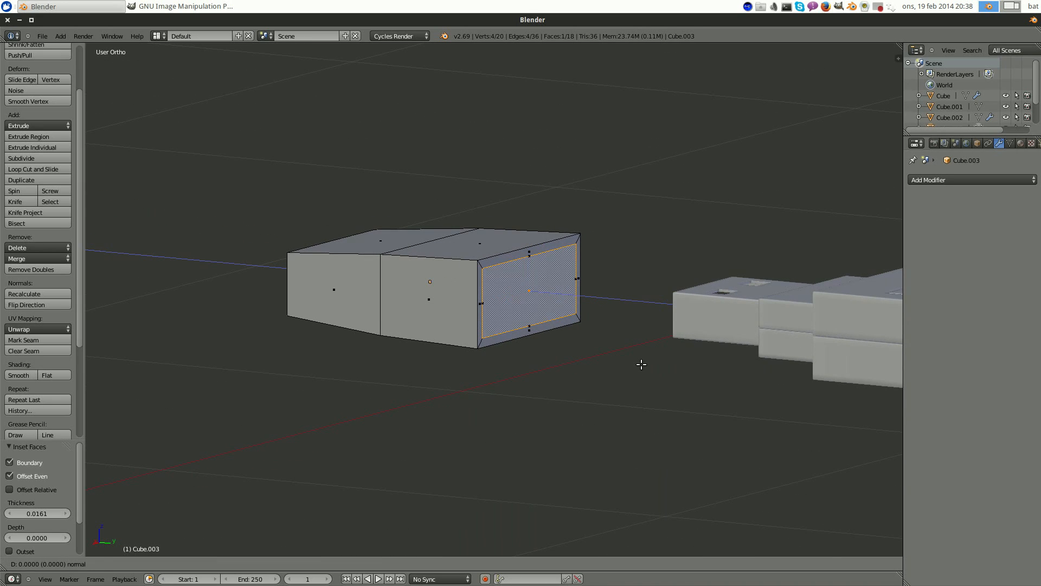
pyautogui.press('y')
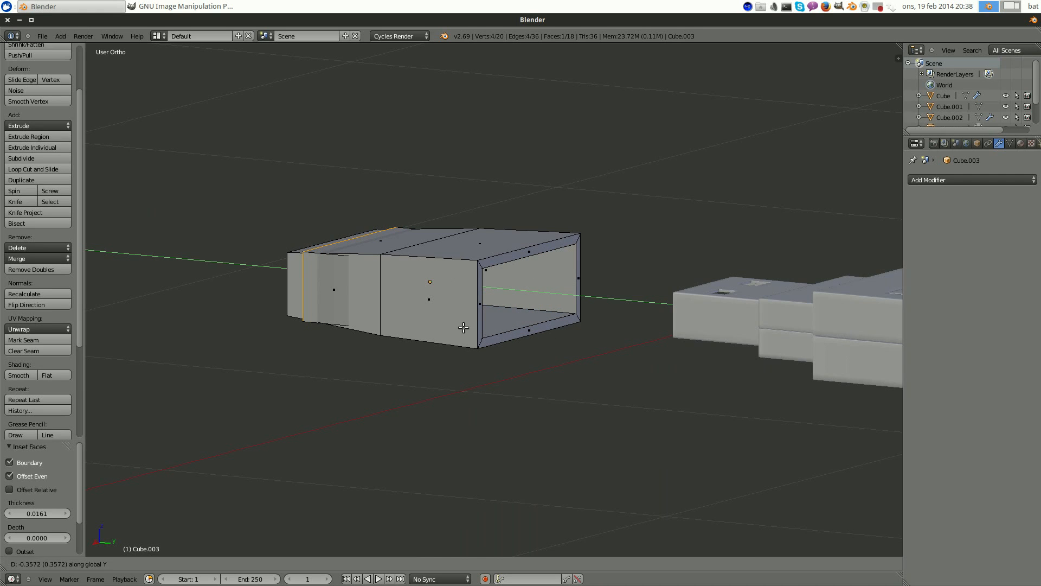
pyautogui.click(443, 324)
pyautogui.moveTo(441, 324); pyautogui.dragTo(558, 312, button='middle')
# - Scale the cavity's inner end face uniformly by about 0.819
pyautogui.press('s')
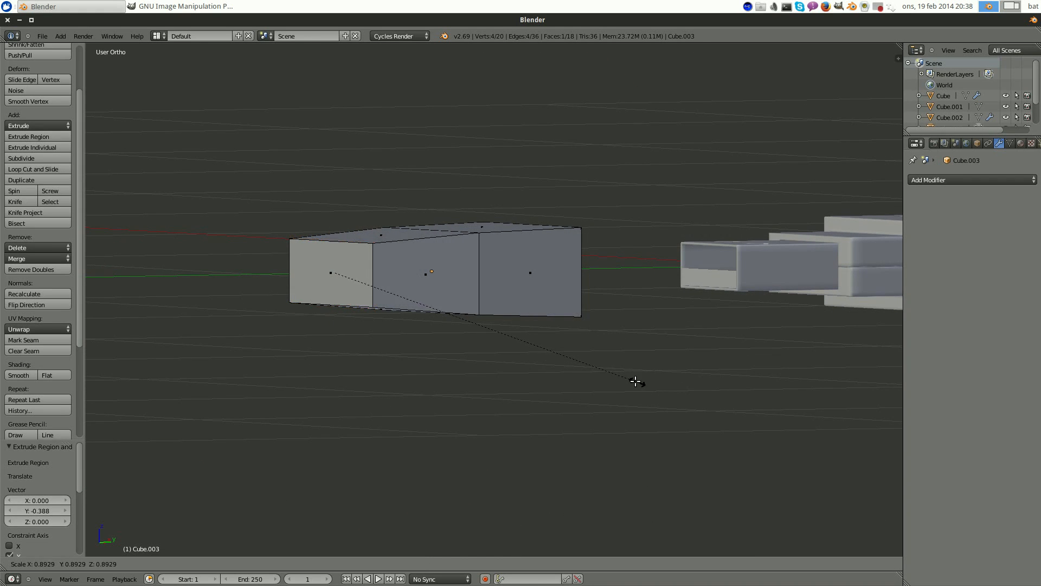
pyautogui.click(613, 371)
pyautogui.moveTo(611, 369); pyautogui.dragTo(412, 299, button='middle')
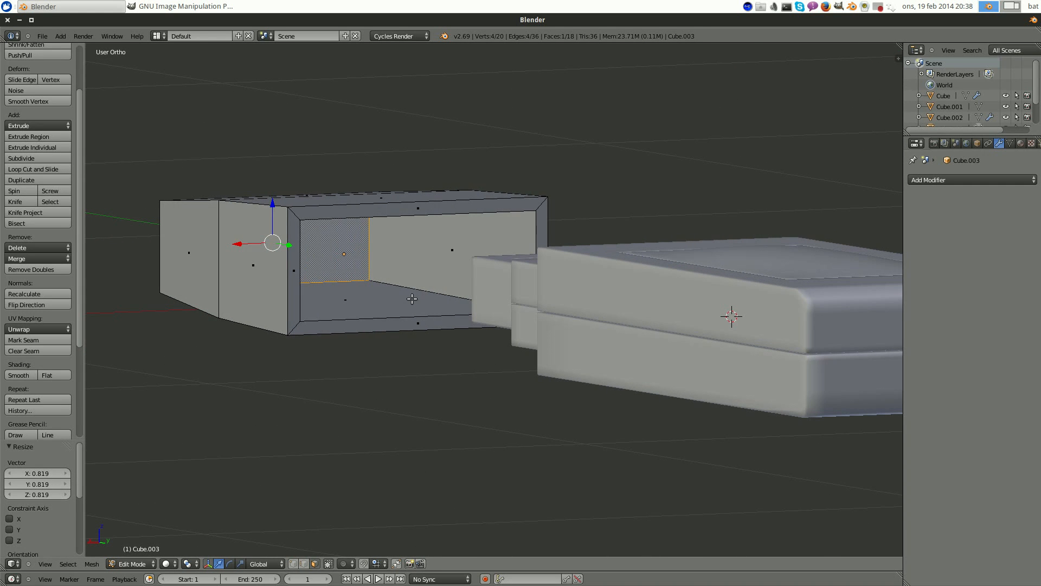
# - Add two loop cuts inside the cap's cavity, one tight against its inner end and one right at the opening
pyautogui.hotkey('ctrl', 'r')
pyautogui.click(388, 284)
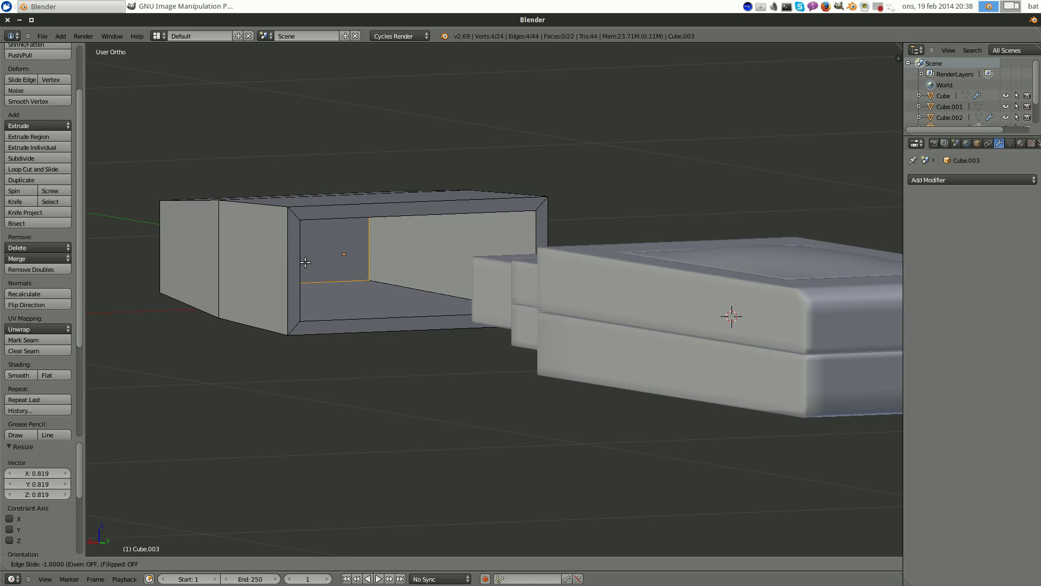
pyautogui.click(310, 264)
pyautogui.moveTo(465, 288); pyautogui.dragTo(447, 283, button='middle')
pyautogui.hotkey('ctrl', 'r')
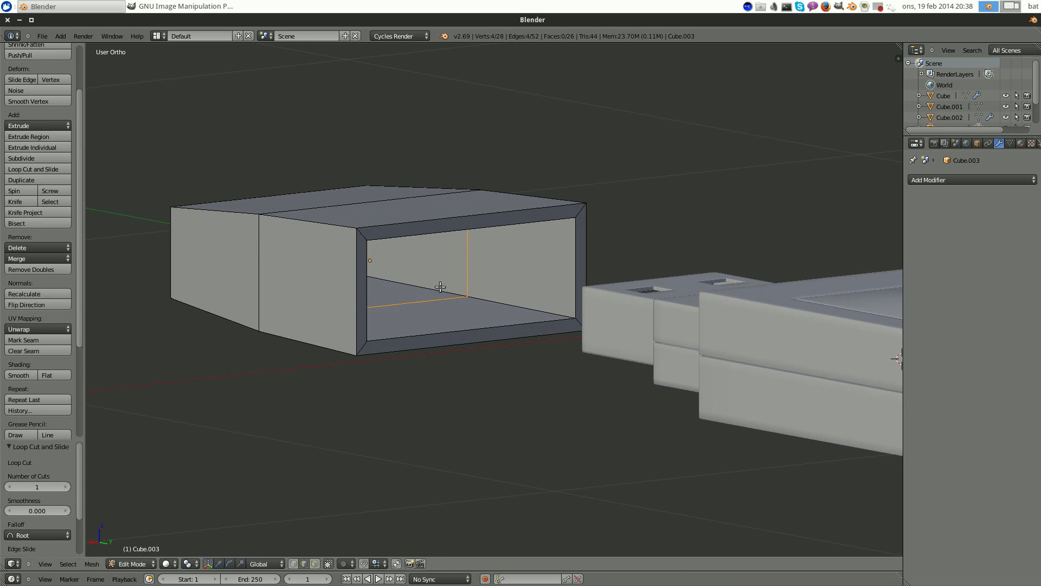
pyautogui.click(438, 290)
pyautogui.click(564, 314)
pyautogui.scroll(2, 332, 255)
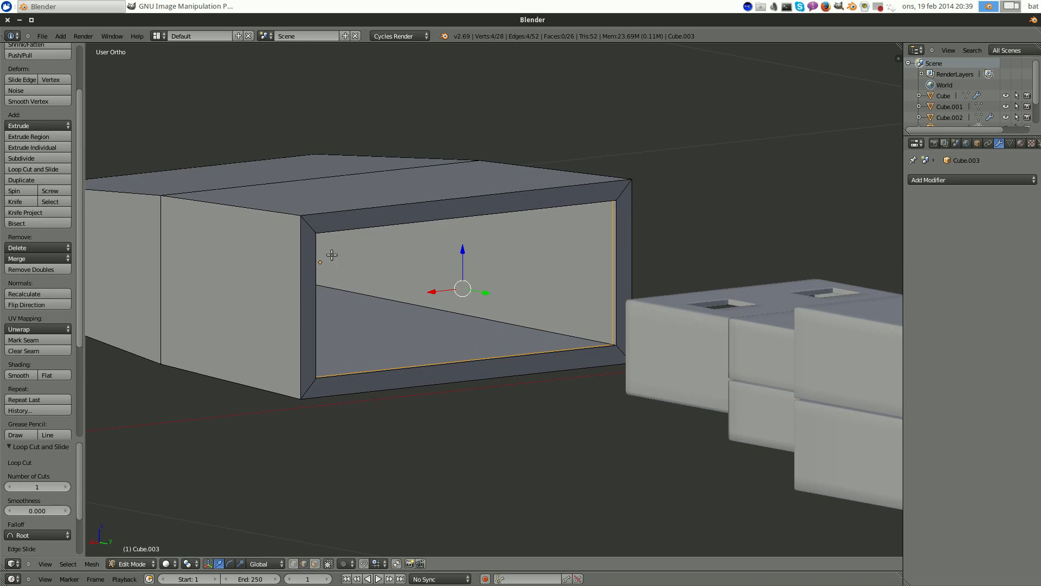
# - Add loop cuts along the inner and outer edges of the cap's rim, plus one around the outer walls right at the opening
pyautogui.hotkey('ctrl', 'r')
pyautogui.click(310, 222)
pyautogui.click(309, 224)
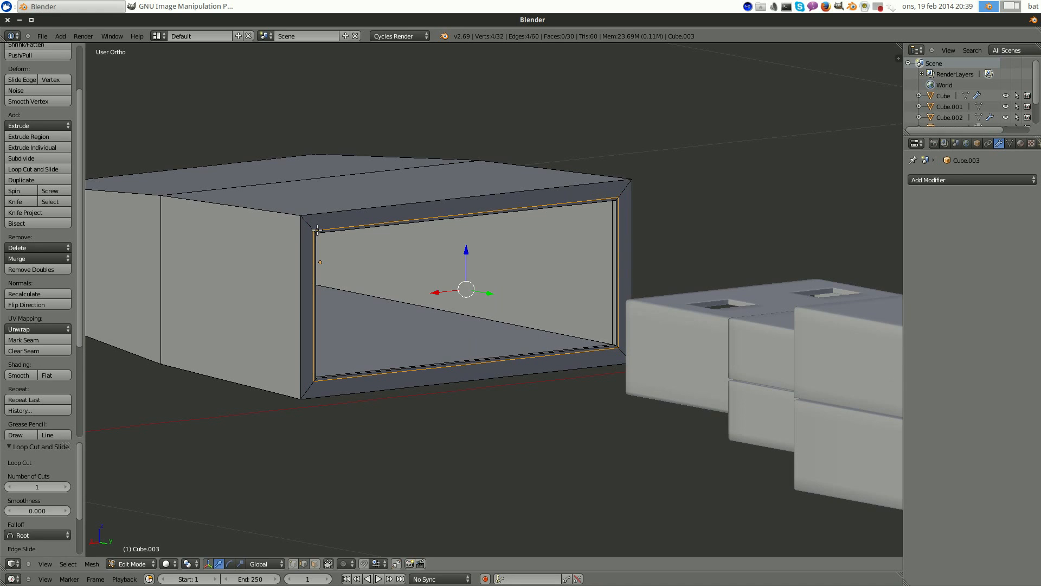
pyautogui.hotkey('ctrl', 'r')
pyautogui.click(308, 225)
pyautogui.click(308, 225)
pyautogui.moveTo(308, 224); pyautogui.dragTo(438, 247, button='middle')
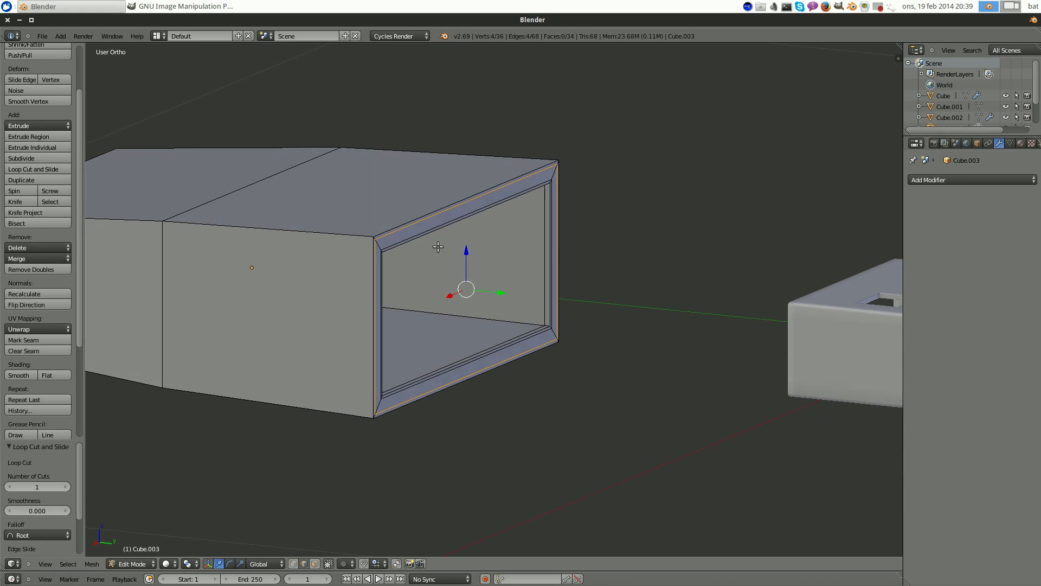
pyautogui.hotkey('ctrl', 'r')
pyautogui.click(319, 232)
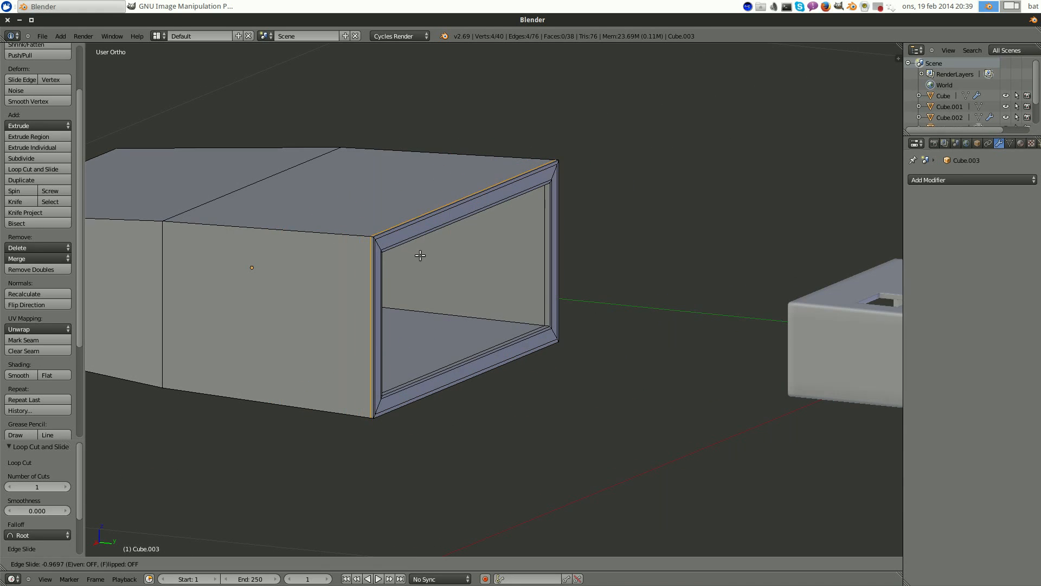
pyautogui.click(421, 254)
# - Add a lengthwise loop cut through the cap close to one side wall, with an edge slide of about 0.85
pyautogui.scroll(-4, 510, 286)
pyautogui.moveTo(594, 282); pyautogui.dragTo(554, 292, button='middle')
pyautogui.scroll(4, 547, 266)
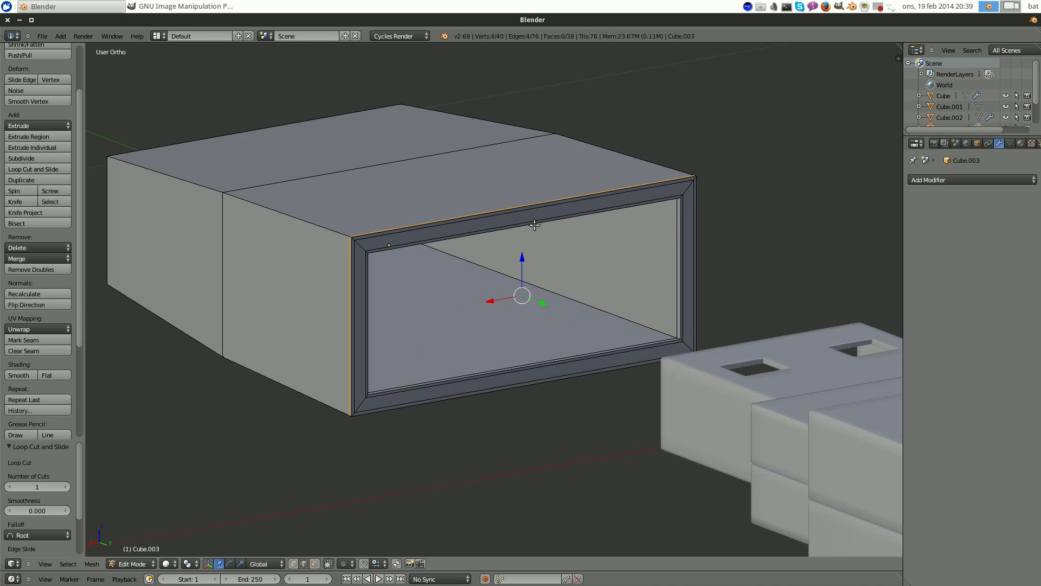
pyautogui.moveTo(488, 217); pyautogui.dragTo(464, 222, button='middle')
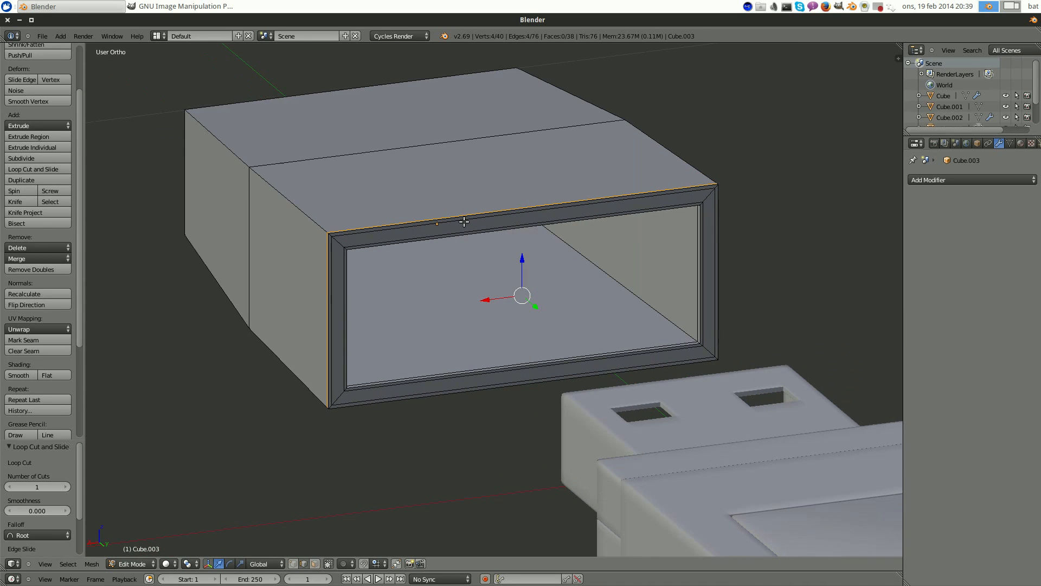
pyautogui.hotkey('ctrl', 'r')
pyautogui.click(514, 206)
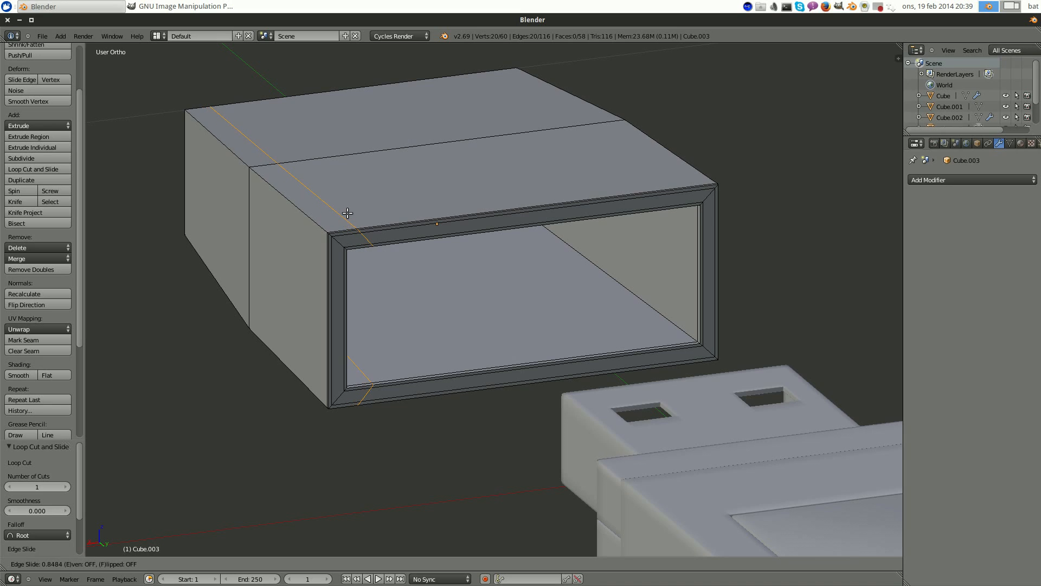
pyautogui.click(348, 213)
# - Add two horizontal loop cuts around the cap's side walls, one near the top edge and one near the bottom edge
pyautogui.hotkey('ctrl', 'r')
pyautogui.click(346, 266)
pyautogui.click(348, 240)
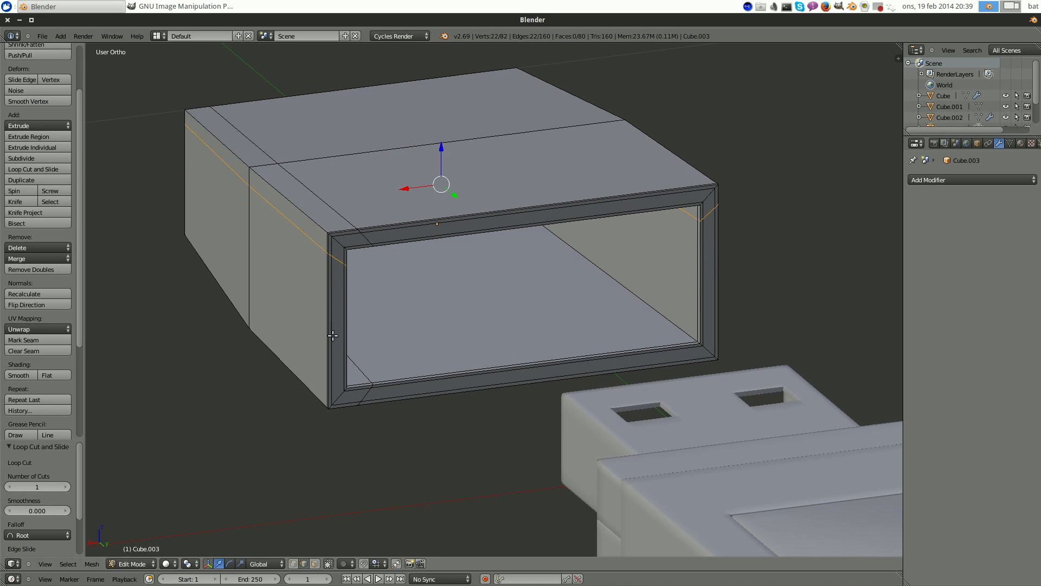
pyautogui.hotkey('ctrl', 'r')
pyautogui.click(332, 331)
pyautogui.click(335, 390)
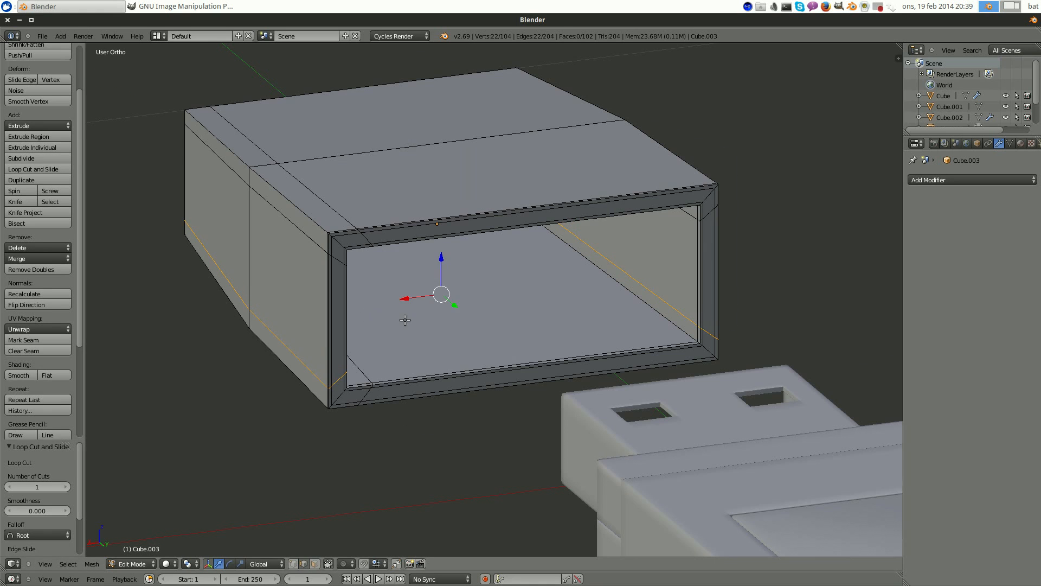
# - Add a loop cut around the cap close to its closed end, and deselect everything
pyautogui.moveTo(405, 320); pyautogui.dragTo(637, 294, button='middle')
pyautogui.hotkey('ctrl', 'r')
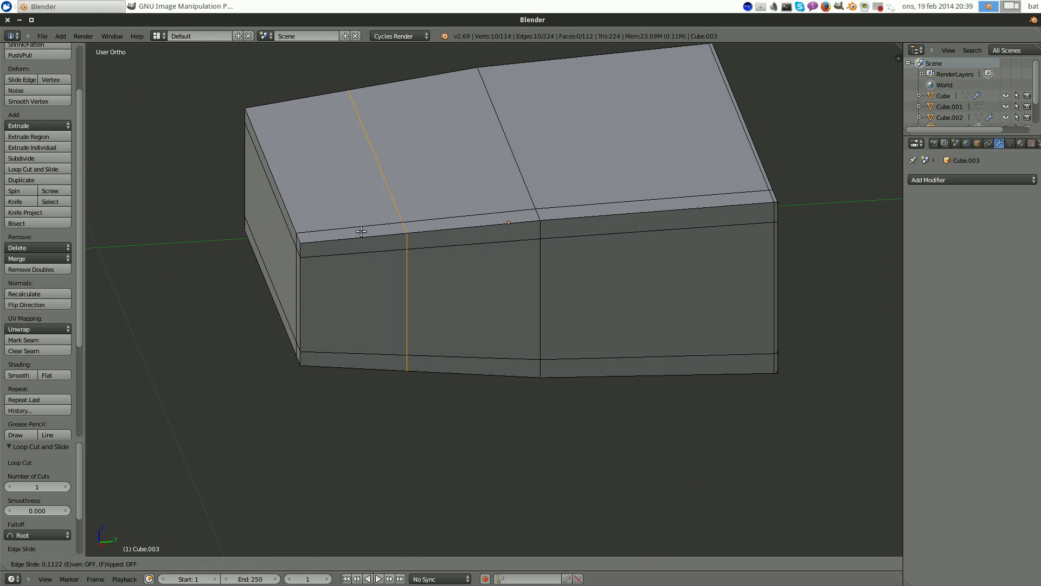
pyautogui.click(407, 228)
pyautogui.click(318, 235)
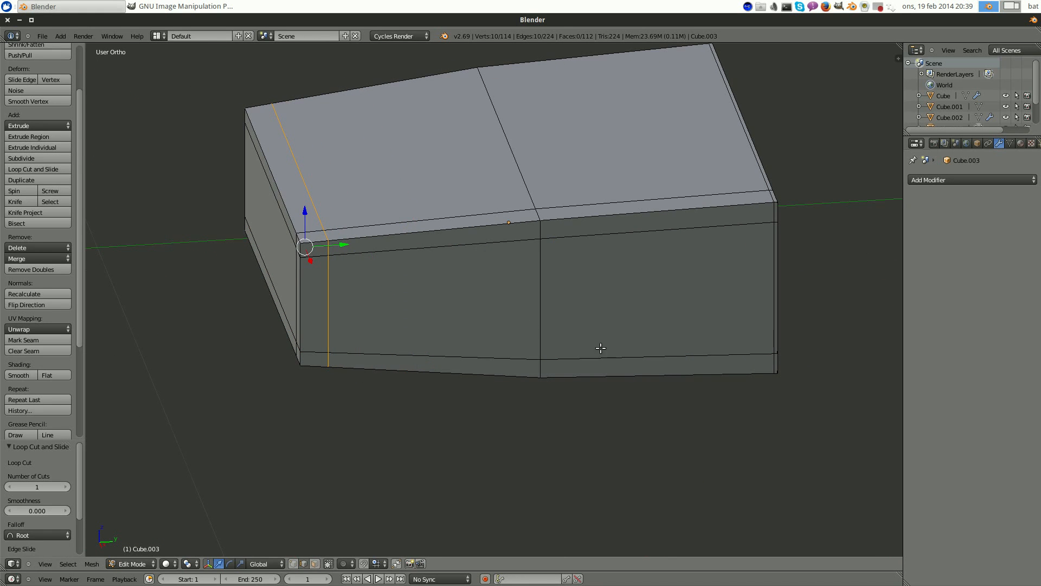
pyautogui.moveTo(601, 348); pyautogui.dragTo(696, 319, button='middle')
pyautogui.press('a')
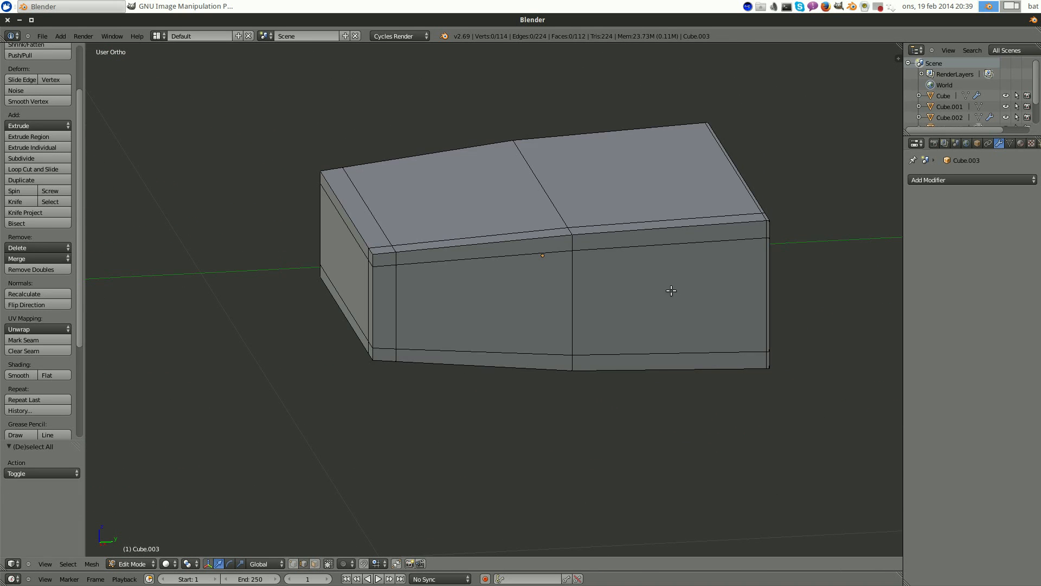
# - In Object Mode, shade the cap smooth and add a Subdivision Surface modifier with 2 view subdivisions
pyautogui.press('Tab')
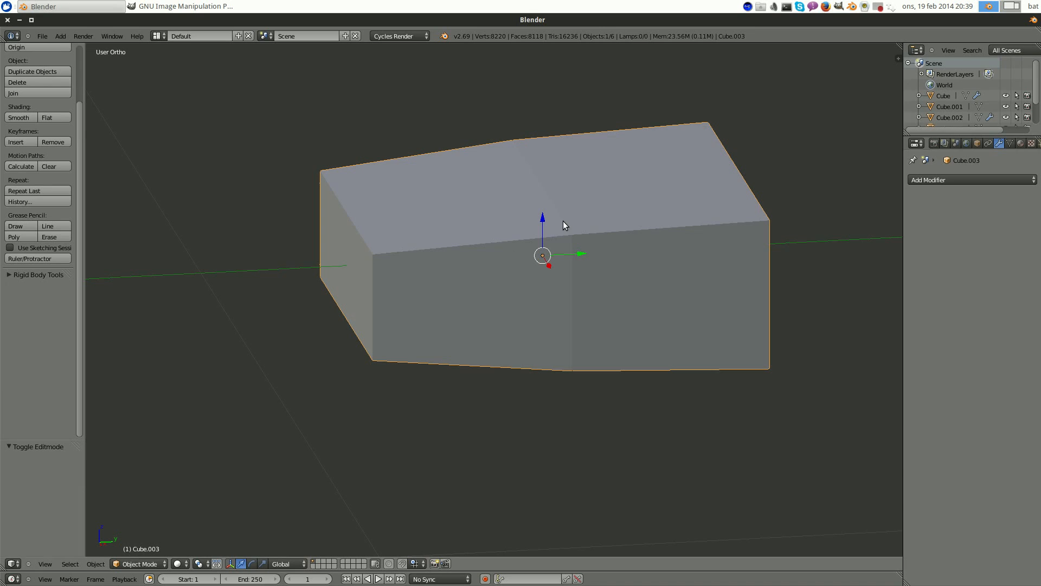
pyautogui.click(20, 117)
pyautogui.click(947, 178)
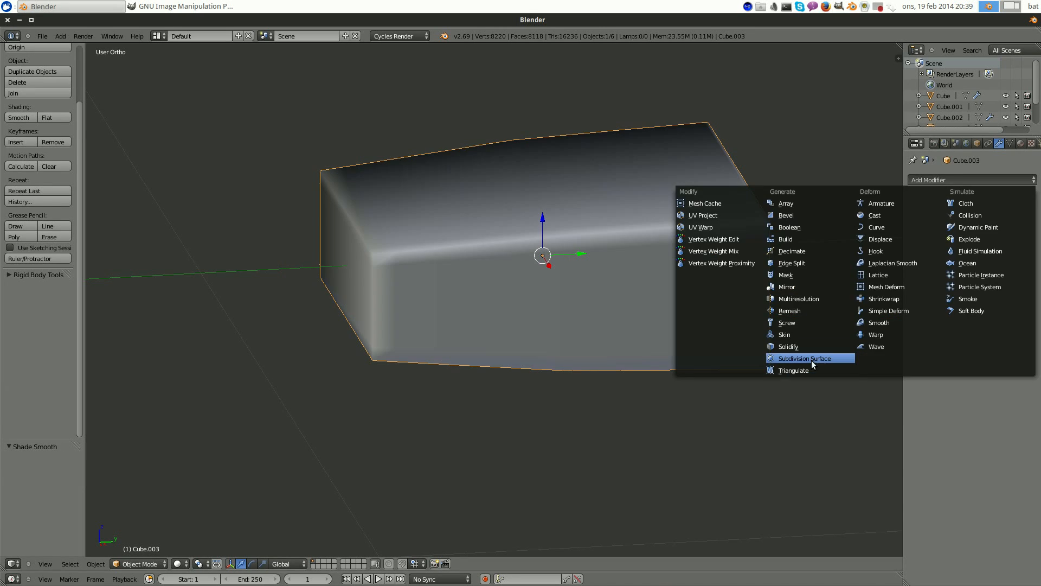
pyautogui.click(811, 360)
pyautogui.scroll(-3, 746, 297)
pyautogui.moveTo(747, 298); pyautogui.dragTo(680, 270, button='middle')
pyautogui.click(965, 254)
# - Add a lengthwise loop cut close to the cap's opposite side wall, deselect everything, and return to Object Mode
pyautogui.press('Tab')
pyautogui.hotkey('ctrl', 'r')
pyautogui.click(690, 279)
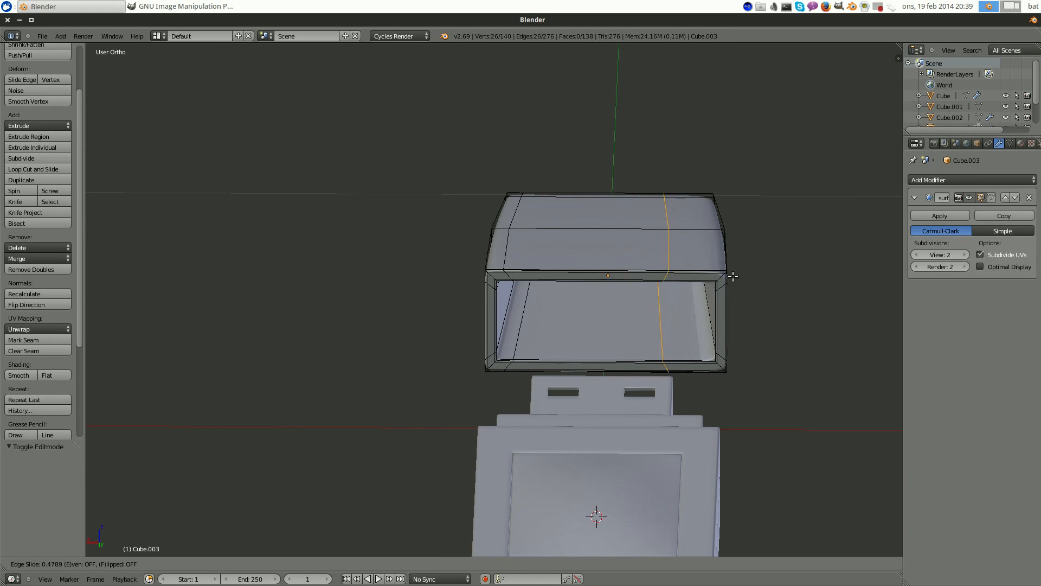
pyautogui.click(758, 277)
pyautogui.press('a')
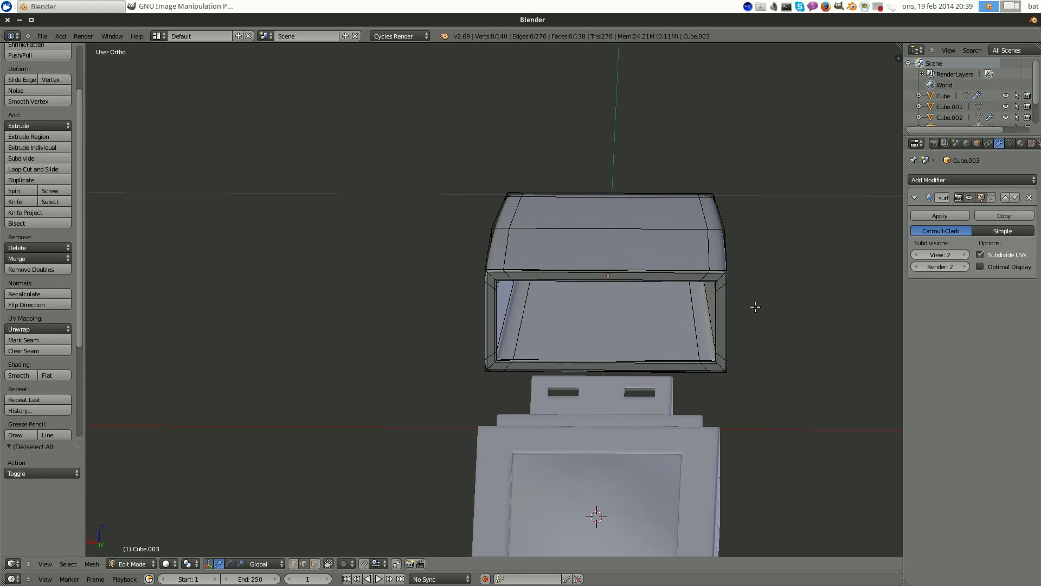
pyautogui.press('Tab')
# - Deselect all objects and examine the smoothed cap beside the USB stick from several angles
pyautogui.scroll(-3, 751, 321)
pyautogui.moveTo(751, 320); pyautogui.dragTo(679, 213, button='middle')
pyautogui.press('a')
pyautogui.scroll(-3, 544, 228)
pyautogui.scroll(3, 596, 256)
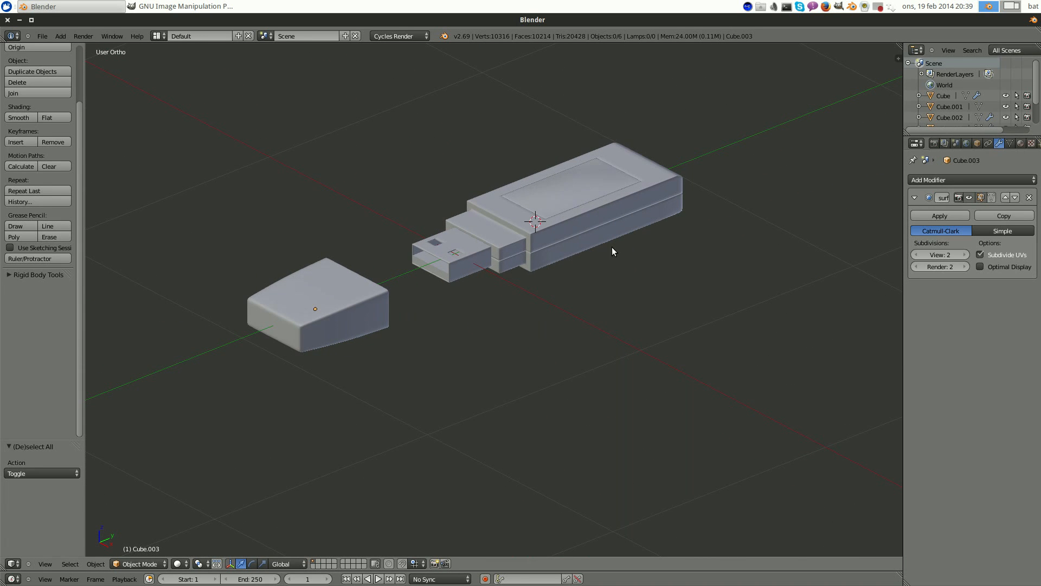
pyautogui.scroll(3, 455, 235)
pyautogui.scroll(-3, 617, 256)
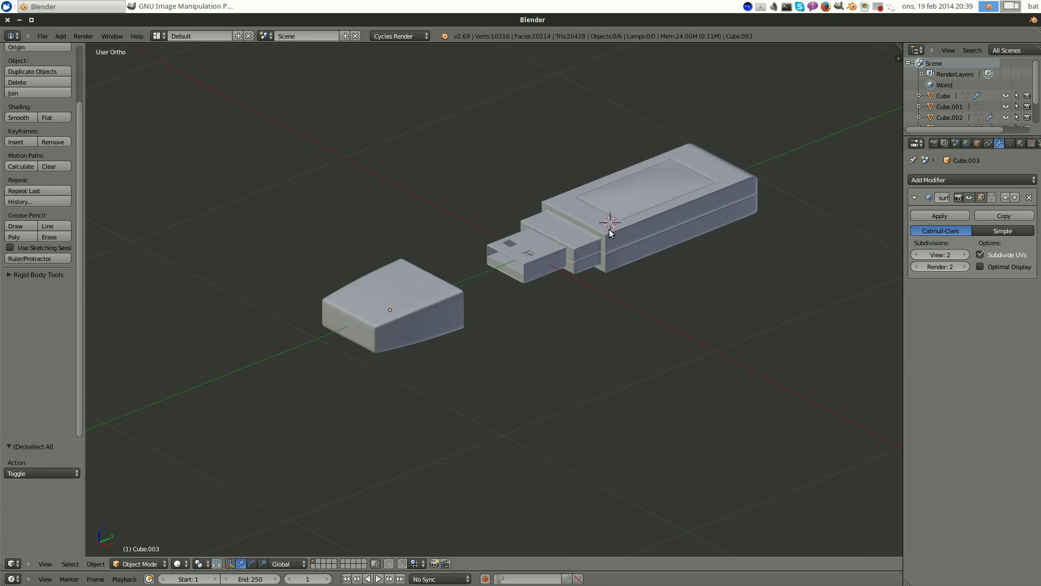
pyautogui.scroll(-3, 662, 285)
pyautogui.moveTo(684, 279); pyautogui.dragTo(655, 297, button='middle')
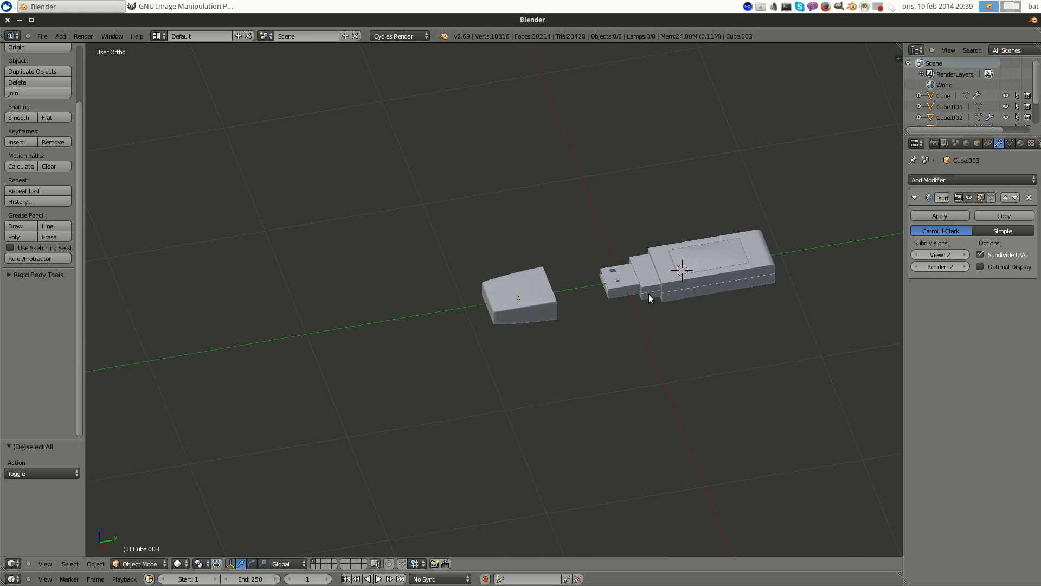
pyautogui.scroll(4, 649, 298)
# - Give the USB connector a new material named metal
pyautogui.rightClick(599, 261)
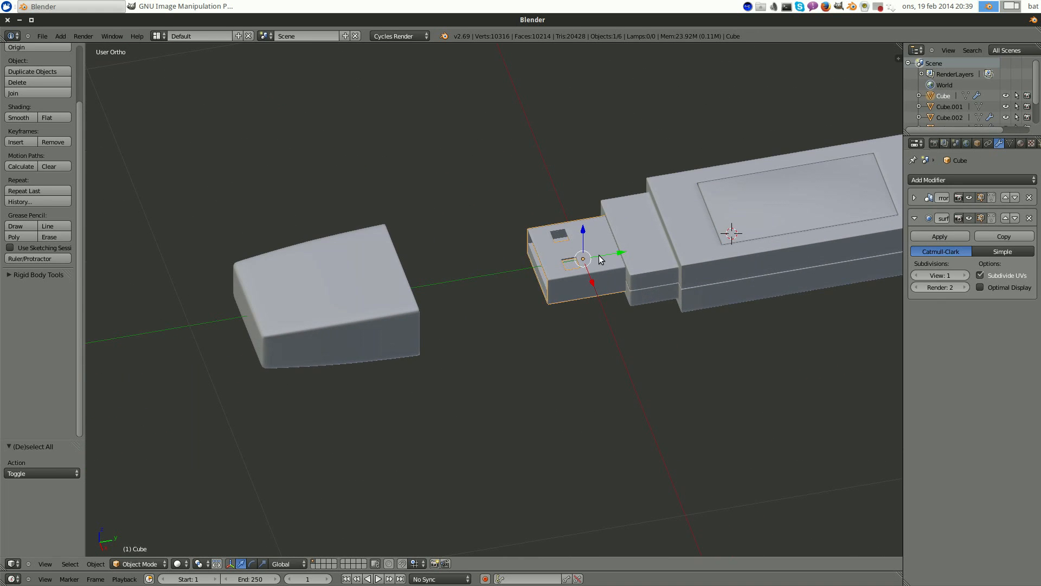
pyautogui.moveTo(599, 261); pyautogui.dragTo(763, 226, button='middle')
pyautogui.moveTo(673, 218); pyautogui.dragTo(708, 233, button='middle')
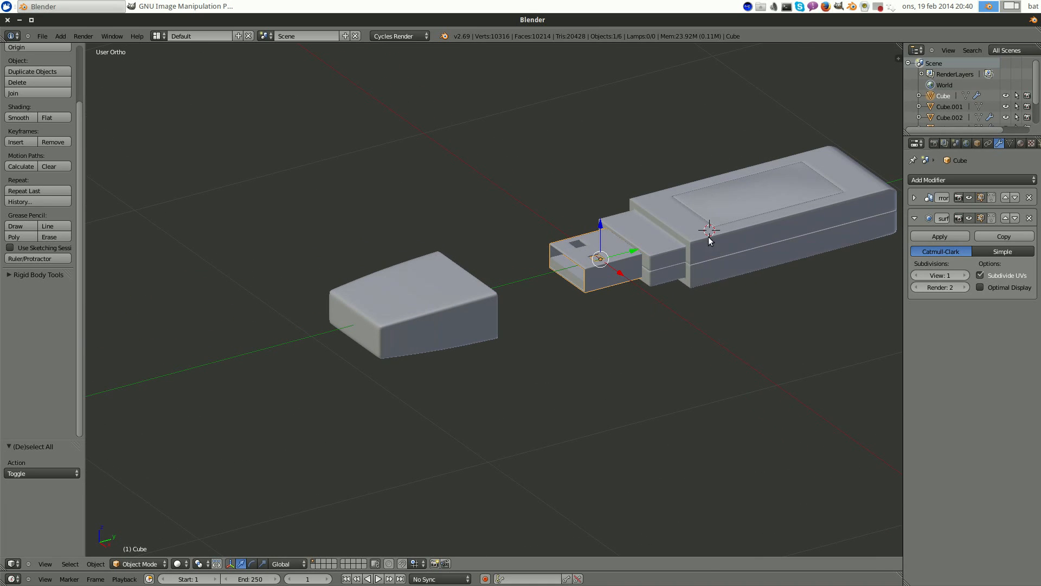
pyautogui.click(1020, 145)
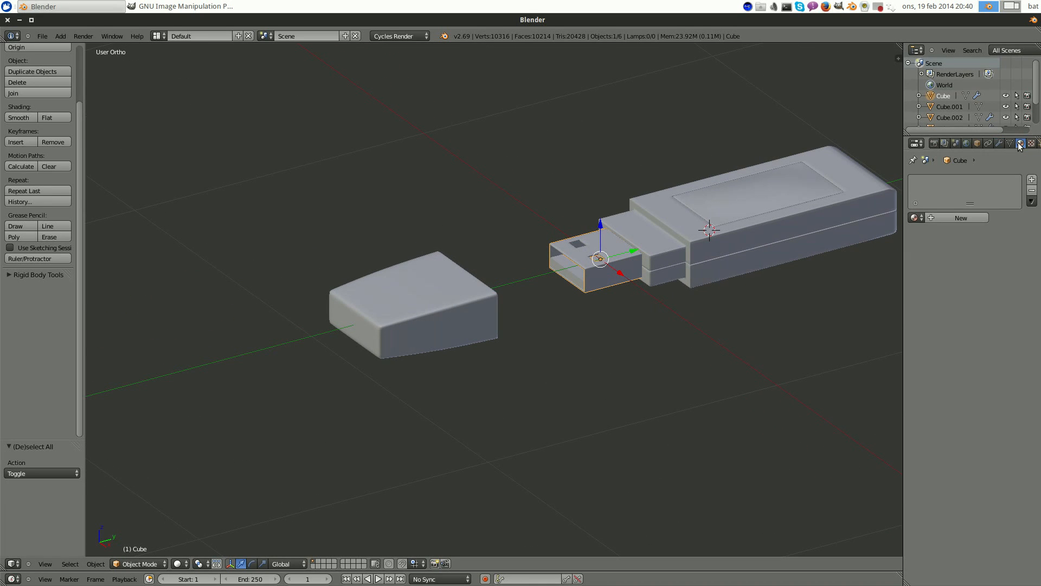
pyautogui.click(952, 217)
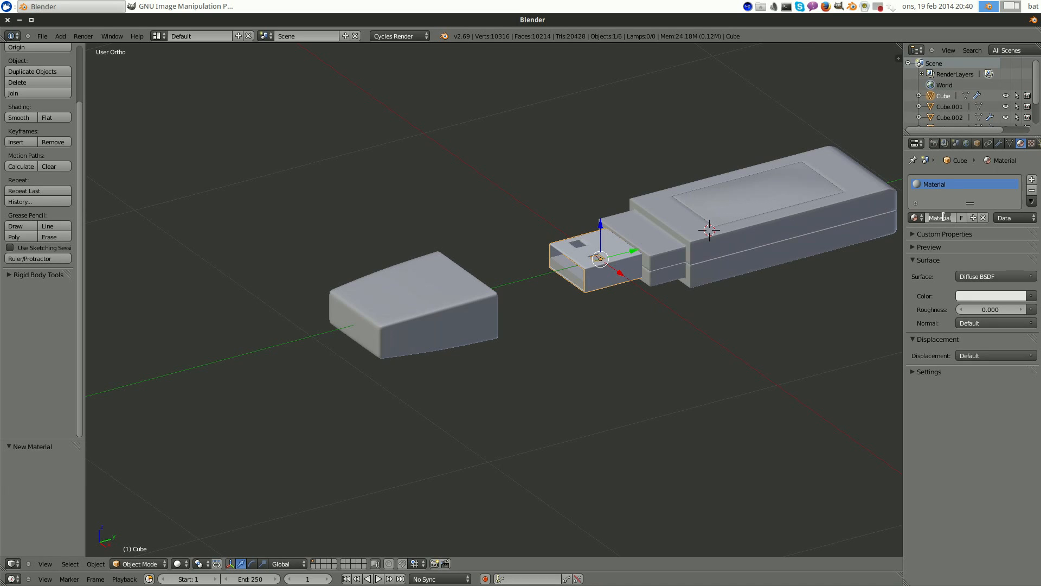
pyautogui.doubleClick(941, 217)
pyautogui.write('metal')
pyautogui.press('Return')
# - Set the metal material's surface to Glossy BSDF with a pure white color, and show its preview
pyautogui.click(977, 276)
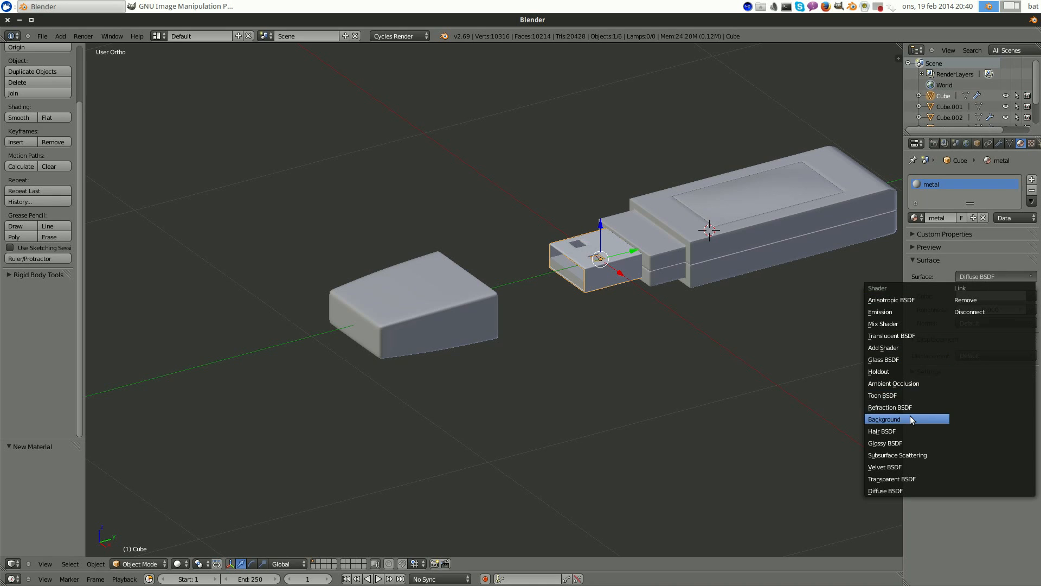
pyautogui.click(879, 443)
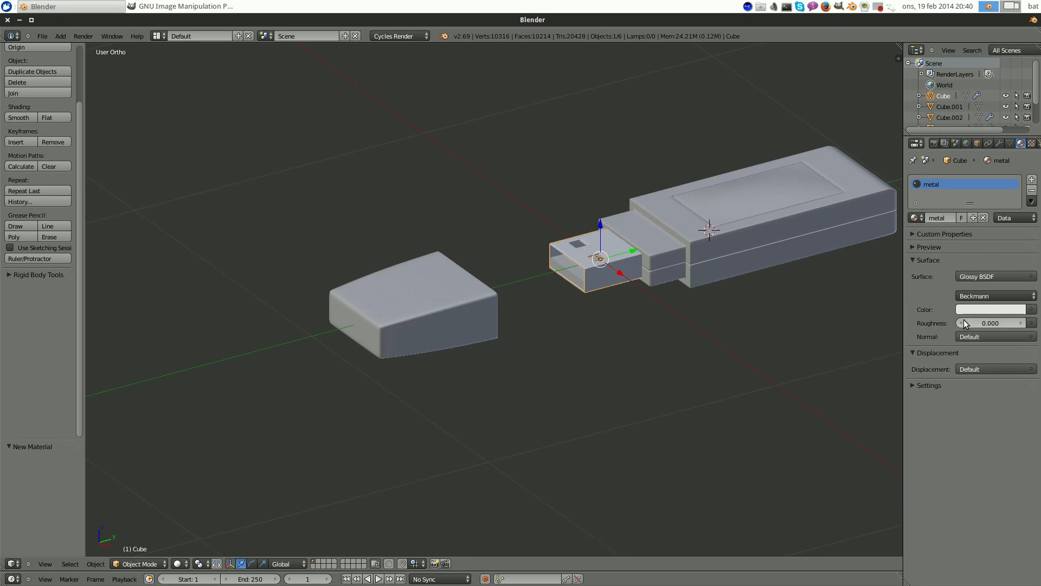
pyautogui.click(971, 310)
pyautogui.moveTo(1020, 187); pyautogui.dragTo(1028, 158)
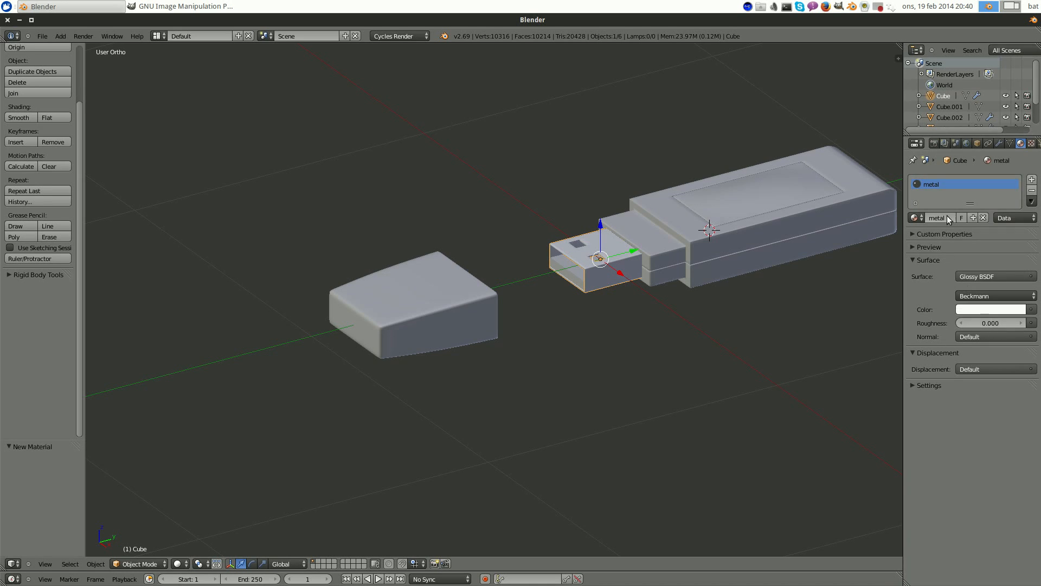
pyautogui.click(925, 247)
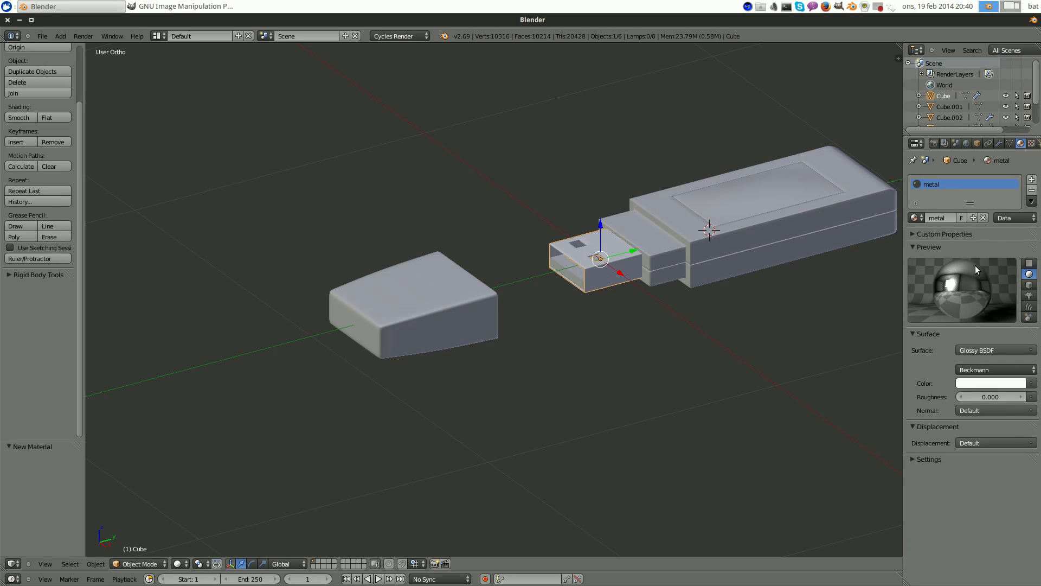
# - Set the roughness of the connector's metal material to 0.150
pyautogui.click(974, 397)
pyautogui.write('0.0')
pyautogui.press('BackSpace')
pyautogui.write('.05')
pyautogui.press('Return')
pyautogui.click(984, 397)
pyautogui.press('BackSpace')
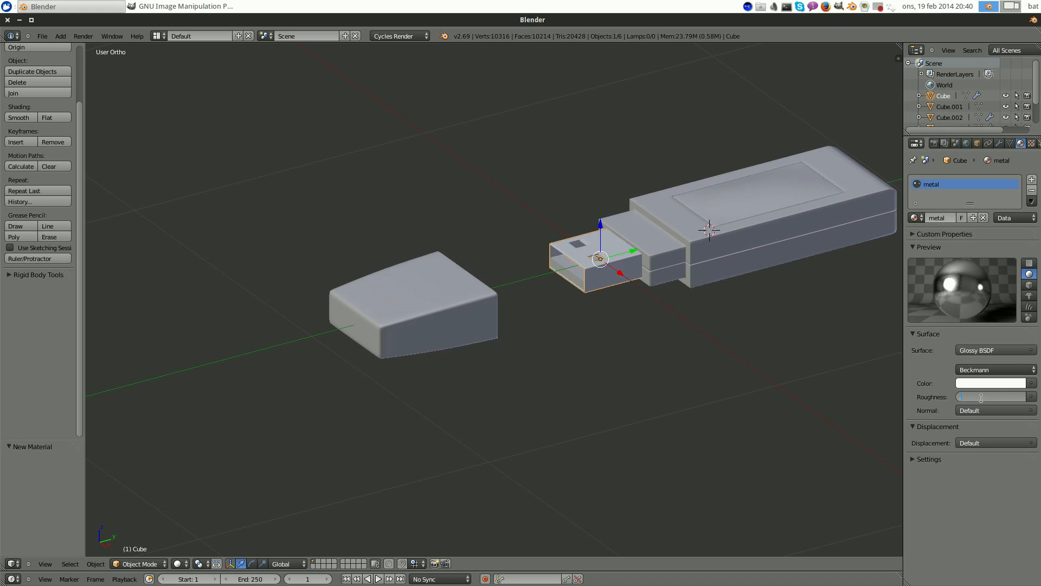
pyautogui.press('Return')
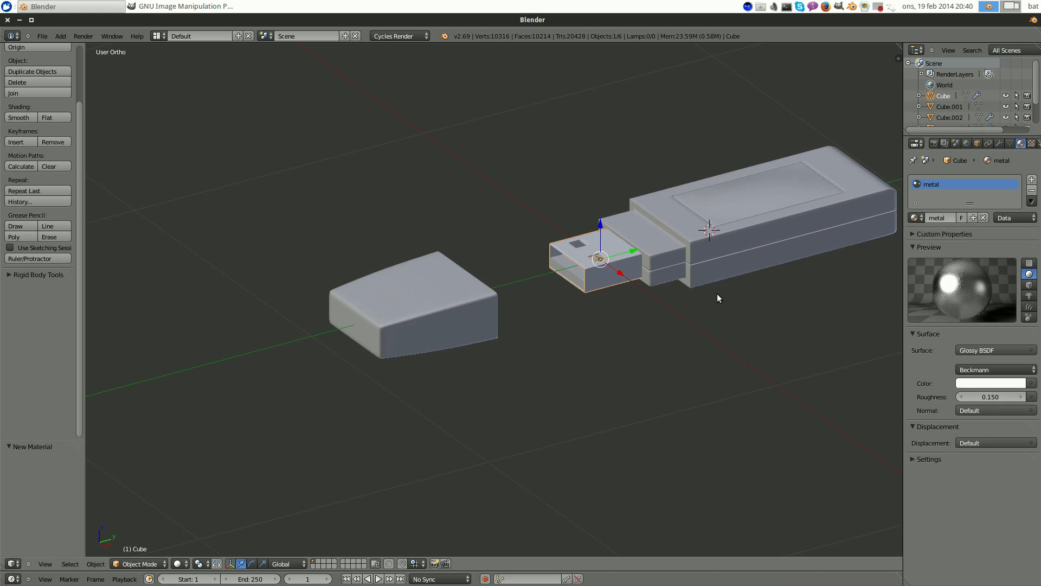
# - Select the upper half of the USB stick's body and give it a new material named plastic
pyautogui.moveTo(717, 294); pyautogui.dragTo(739, 339, button='middle')
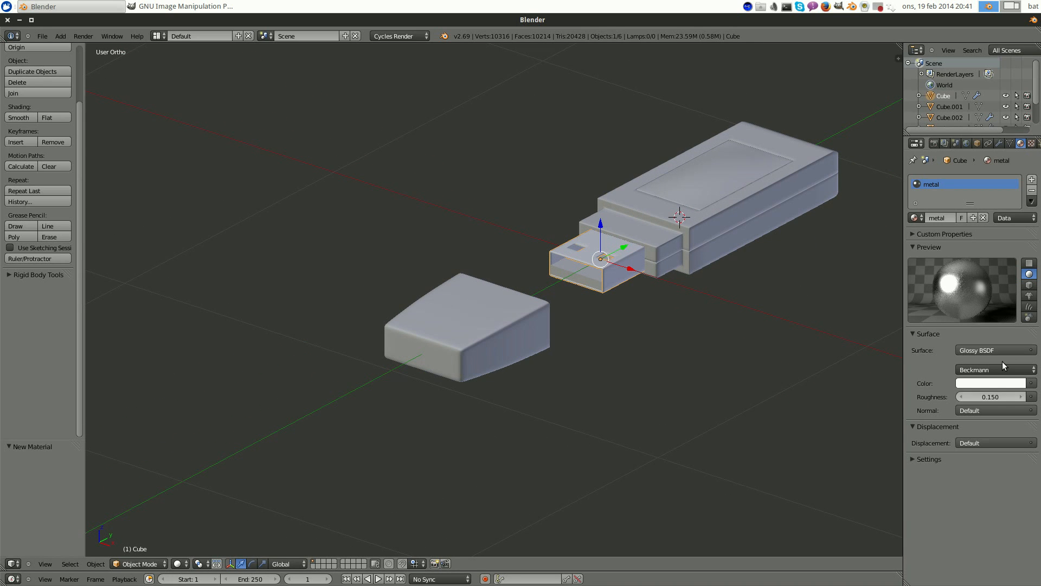
pyautogui.moveTo(868, 274); pyautogui.dragTo(575, 206, button='middle')
pyautogui.scroll(3, 577, 201)
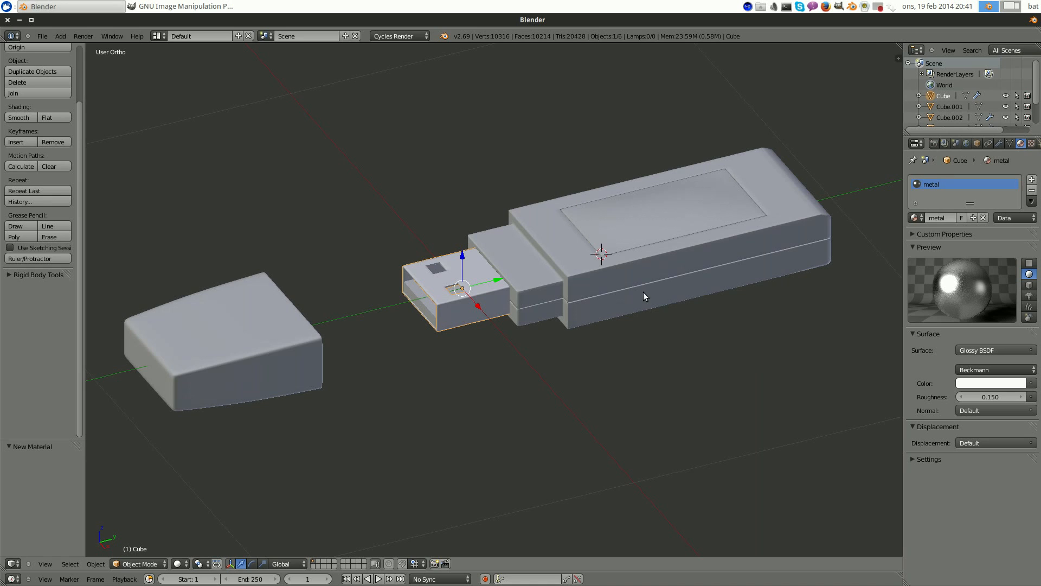
pyautogui.rightClick(561, 263)
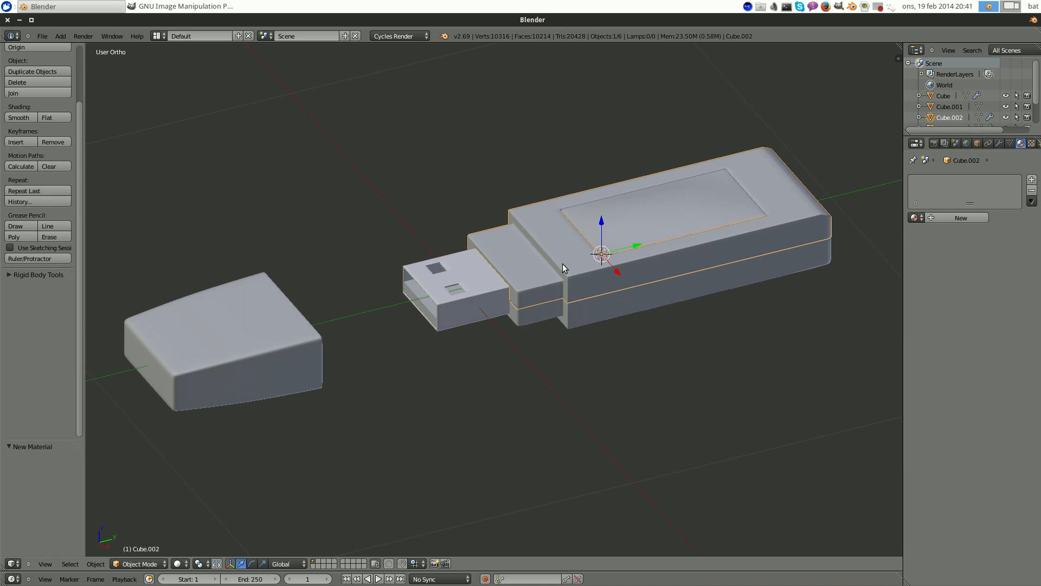
pyautogui.click(954, 216)
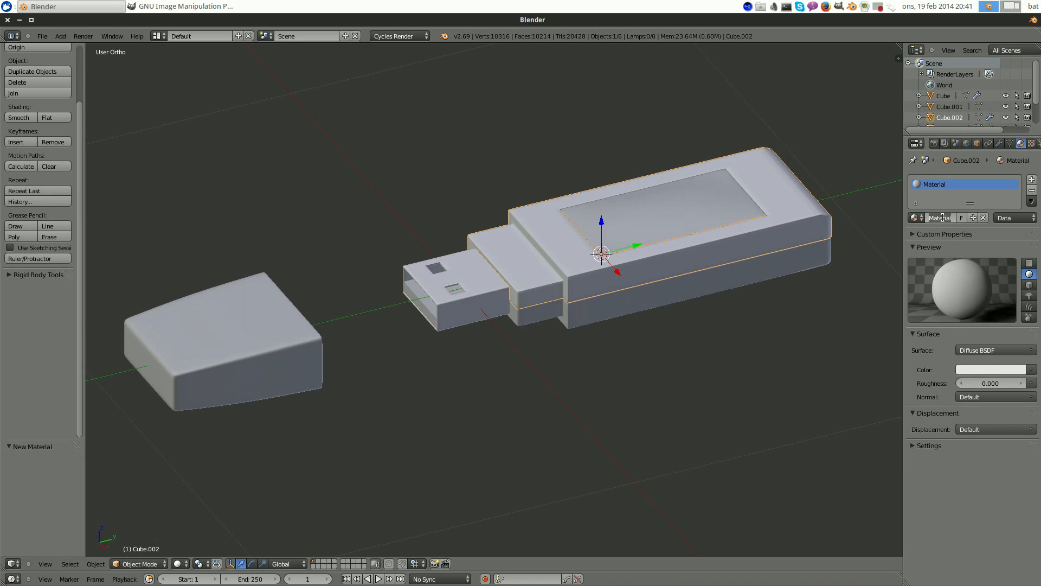
pyautogui.click(939, 217)
pyautogui.write('plastic')
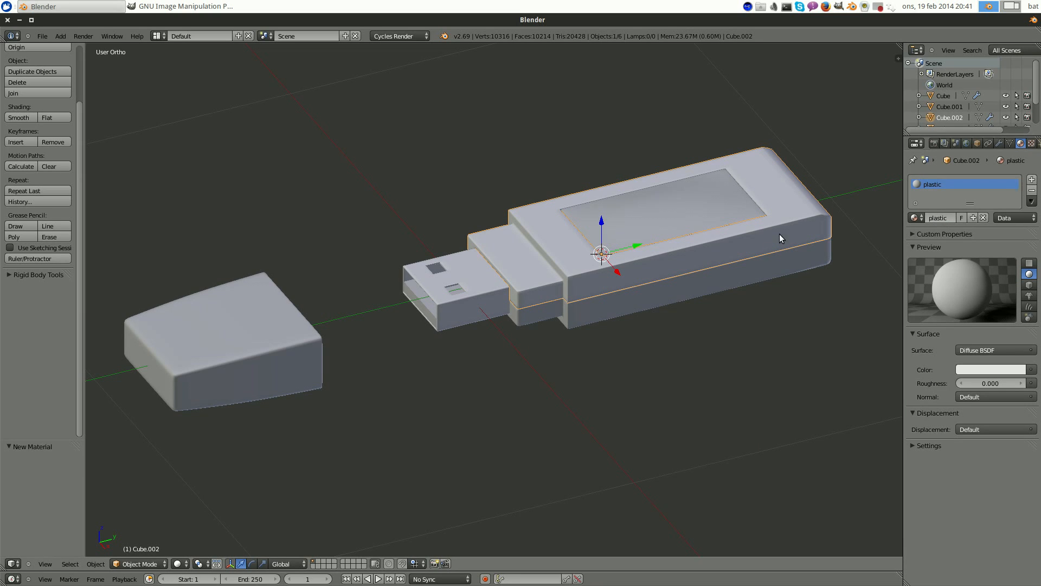
# - Show the plastic material in the Node Editor and line up its Diffuse BSDF and Material Output nodes
pyautogui.keyDown('shift'); pyautogui.moveTo(698, 277); pyautogui.dragTo(646, 288, button='middle'); pyautogui.keyUp('shift')
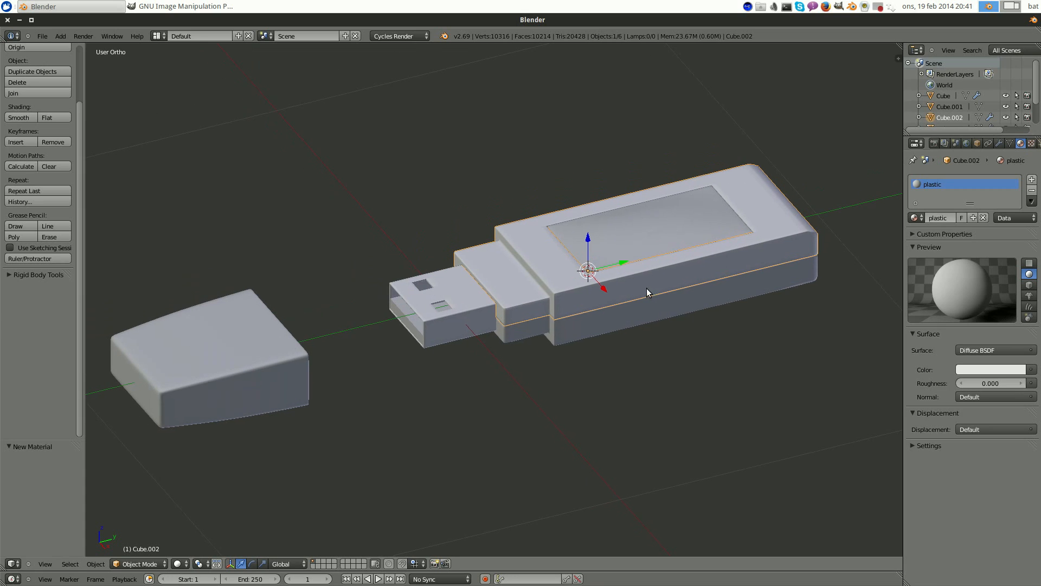
pyautogui.click(13, 563)
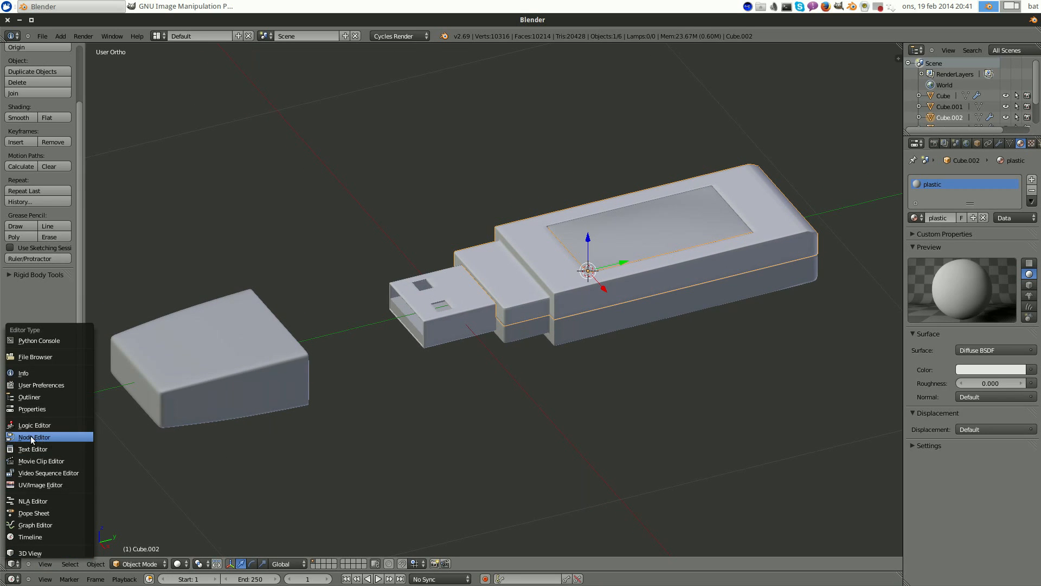
pyautogui.click(44, 437)
pyautogui.moveTo(455, 274); pyautogui.dragTo(564, 241)
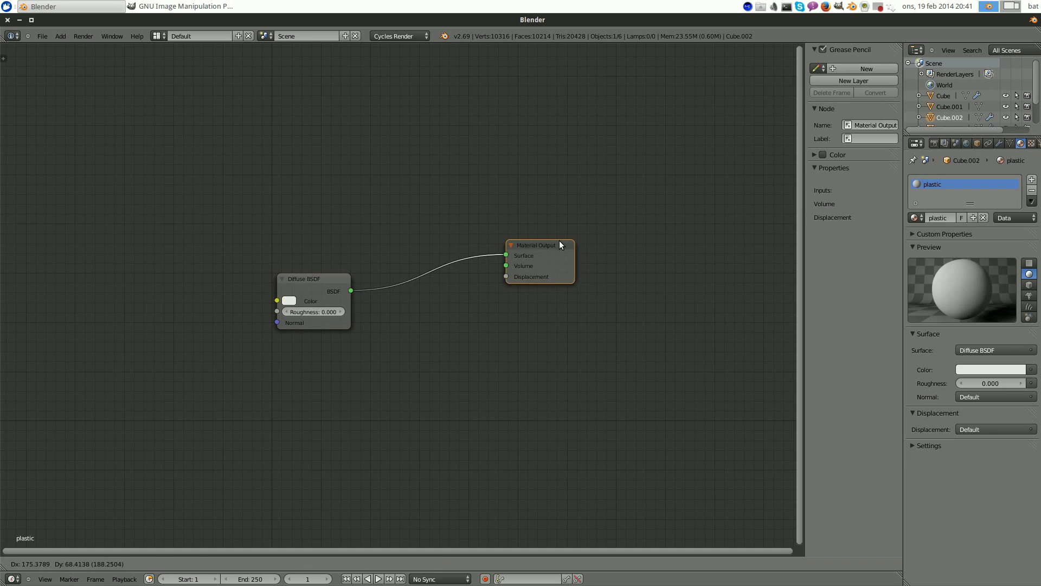
pyautogui.moveTo(319, 279); pyautogui.dragTo(420, 236)
pyautogui.scroll(3, 358, 266)
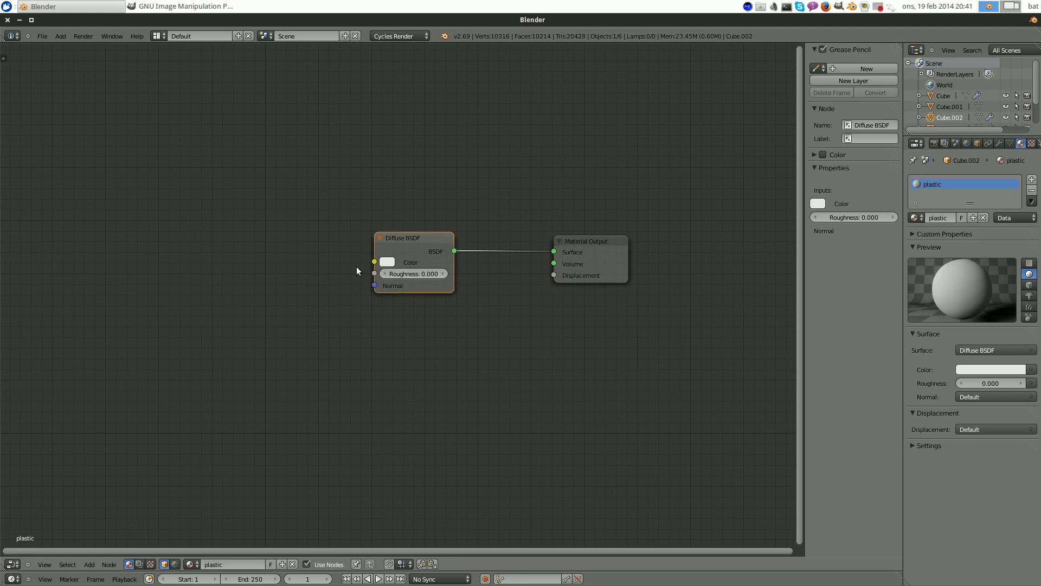
pyautogui.moveTo(290, 238); pyautogui.dragTo(300, 199, button='middle')
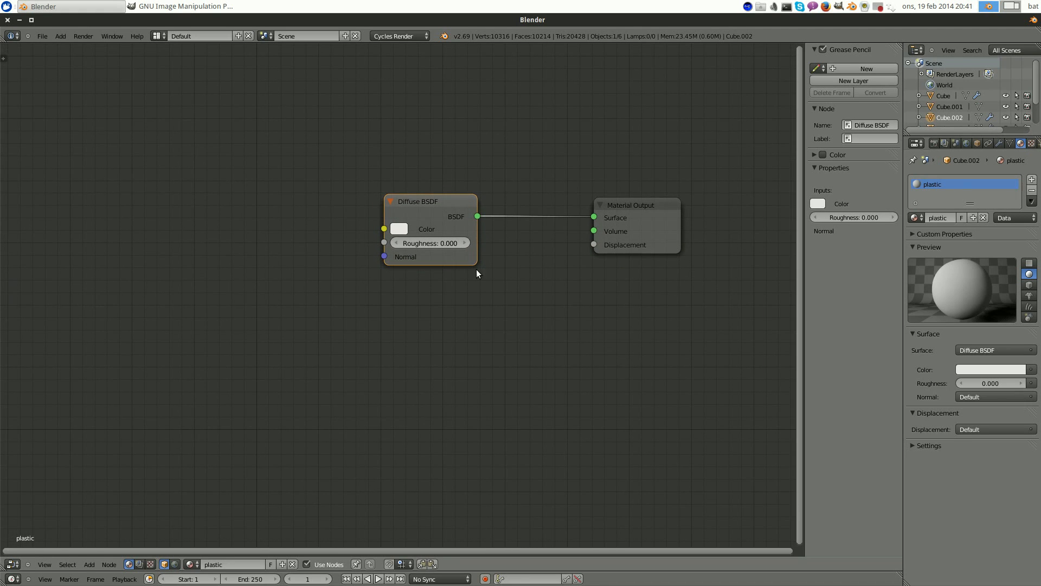
pyautogui.scroll(-1, 307, 211)
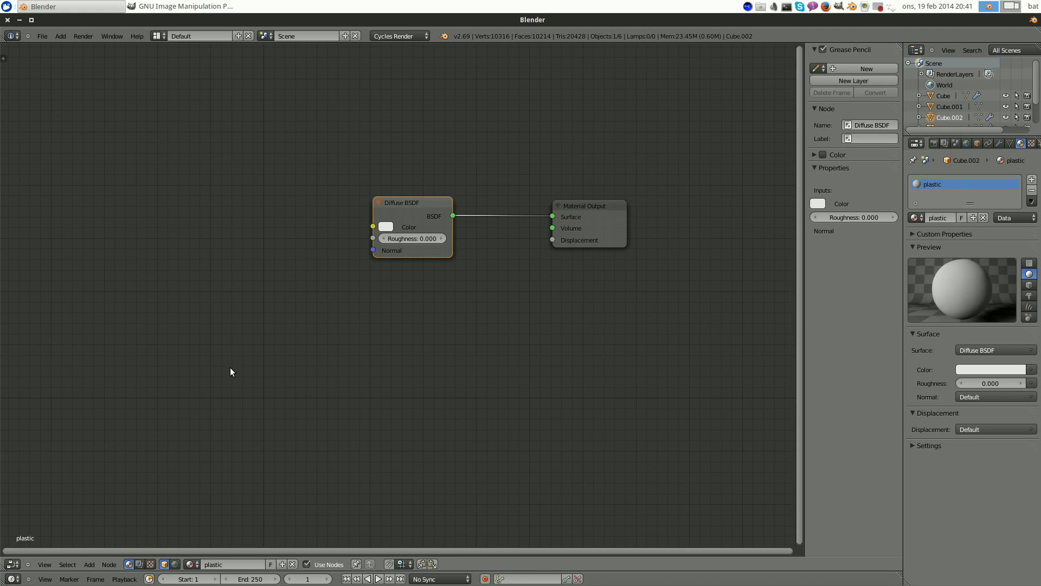
# - Return to the 3D View and apply the Mirror modifier on the upper body half
pyautogui.click(12, 564)
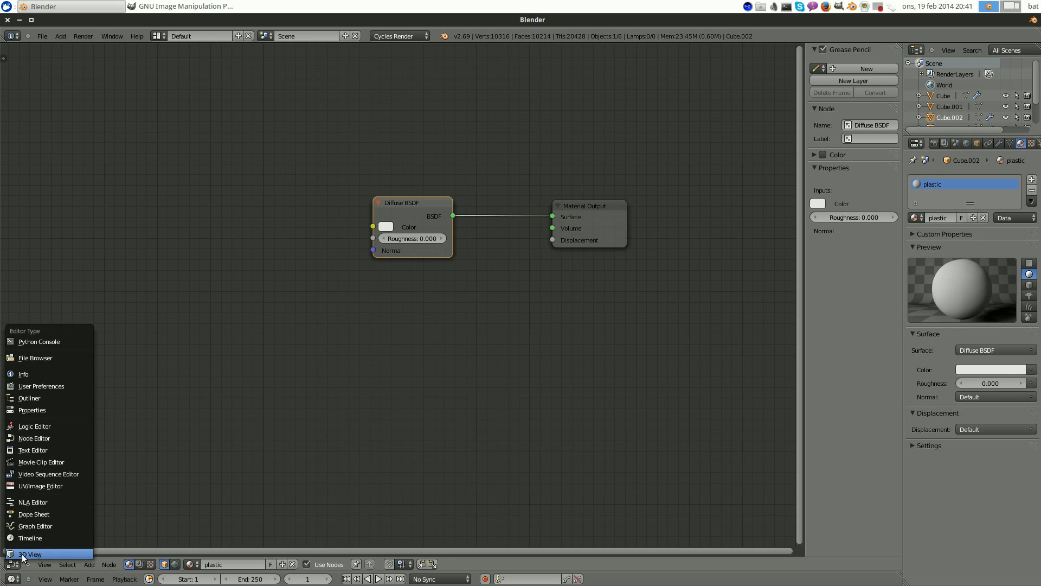
pyautogui.click(22, 554)
pyautogui.moveTo(587, 331); pyautogui.dragTo(531, 311, button='middle')
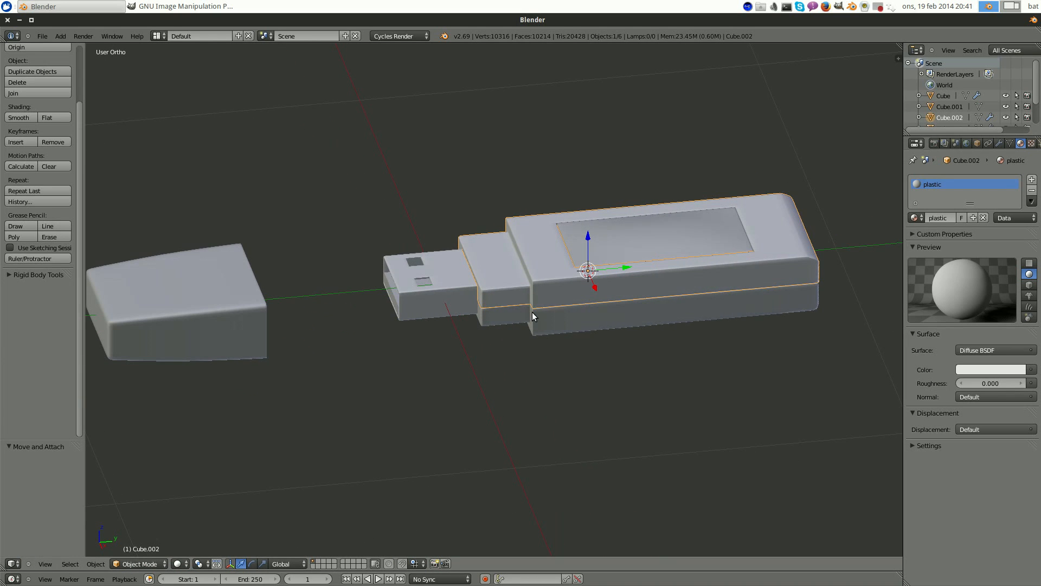
pyautogui.press('Tab')
pyautogui.moveTo(667, 302); pyautogui.dragTo(665, 302, button='middle')
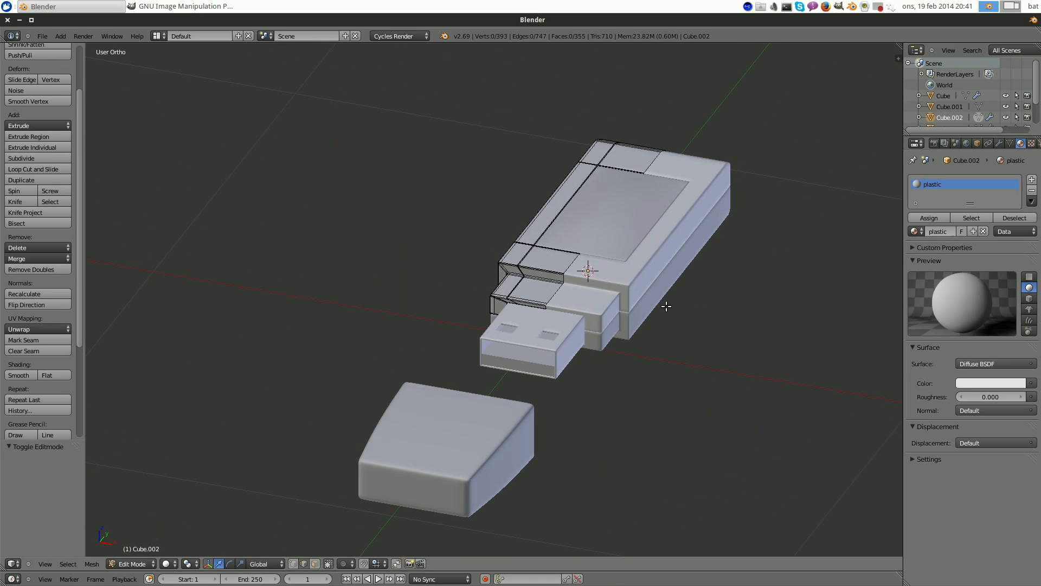
pyautogui.press('Tab')
pyautogui.click(999, 143)
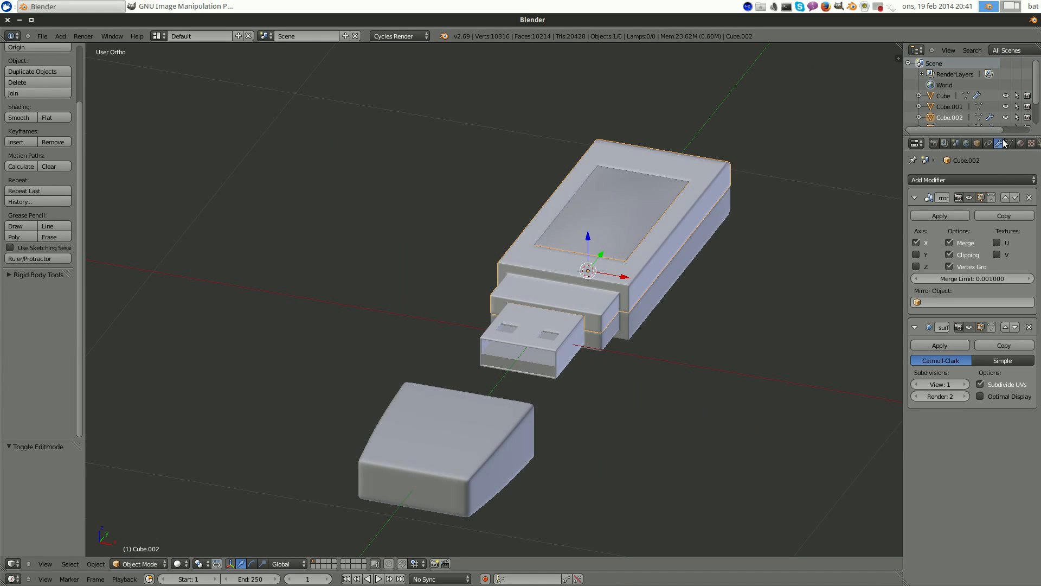
pyautogui.click(933, 216)
# - Select the lower body half and apply its Mirror modifier
pyautogui.scroll(3, 760, 331)
pyautogui.rightClick(670, 322)
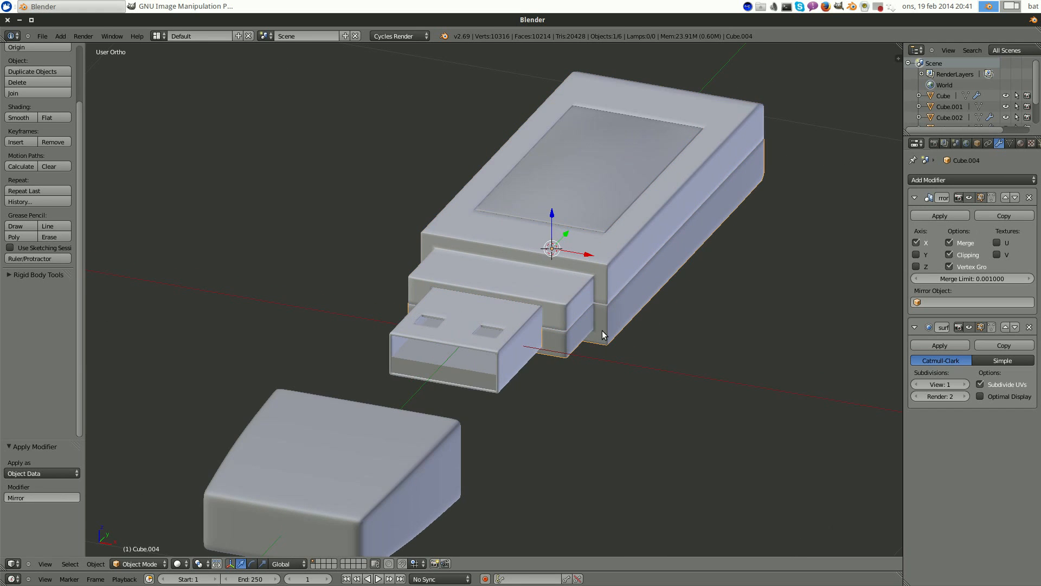
pyautogui.moveTo(670, 322); pyautogui.dragTo(863, 255, button='middle')
pyautogui.click(941, 215)
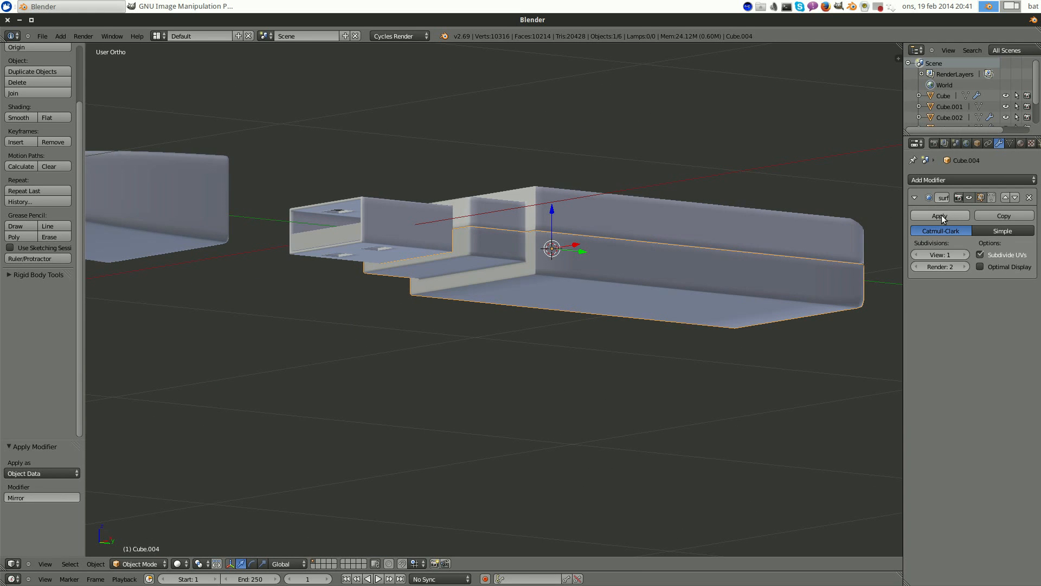
# - Select the metal USB connector and inspect its shape from several angles
pyautogui.moveTo(609, 263); pyautogui.dragTo(681, 300, button='middle')
pyautogui.rightClick(613, 300)
pyautogui.scroll(3, 612, 301)
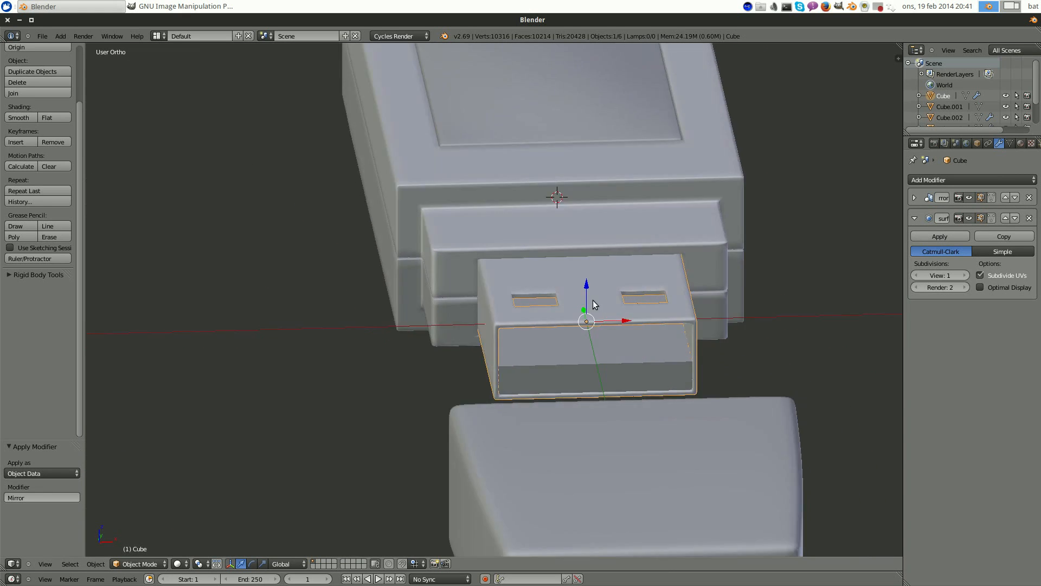
pyautogui.moveTo(613, 301); pyautogui.dragTo(505, 279, button='middle')
pyautogui.moveTo(572, 296); pyautogui.dragTo(530, 353, button='middle')
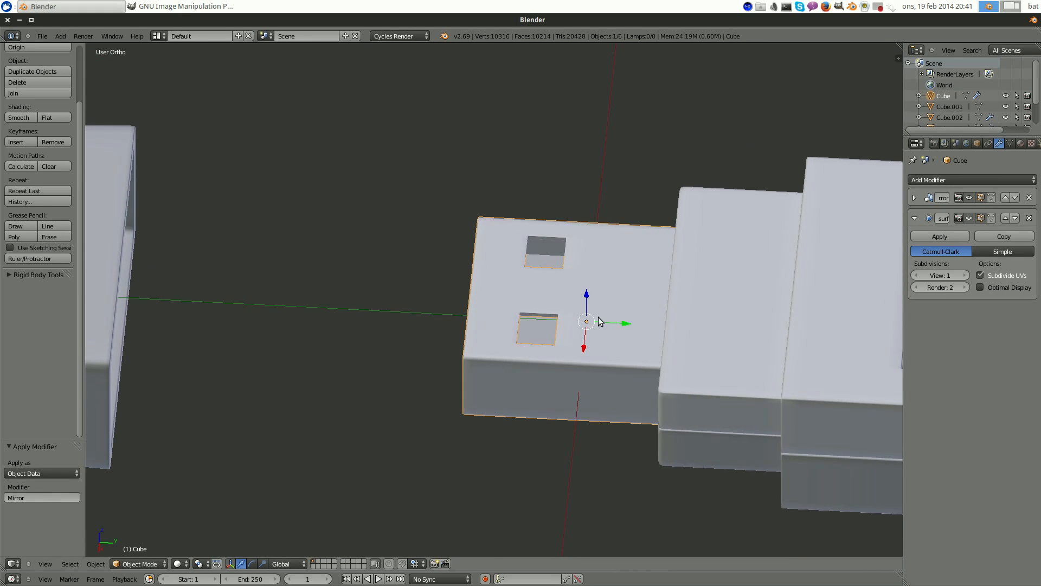
pyautogui.moveTo(597, 320); pyautogui.dragTo(671, 279, button='middle')
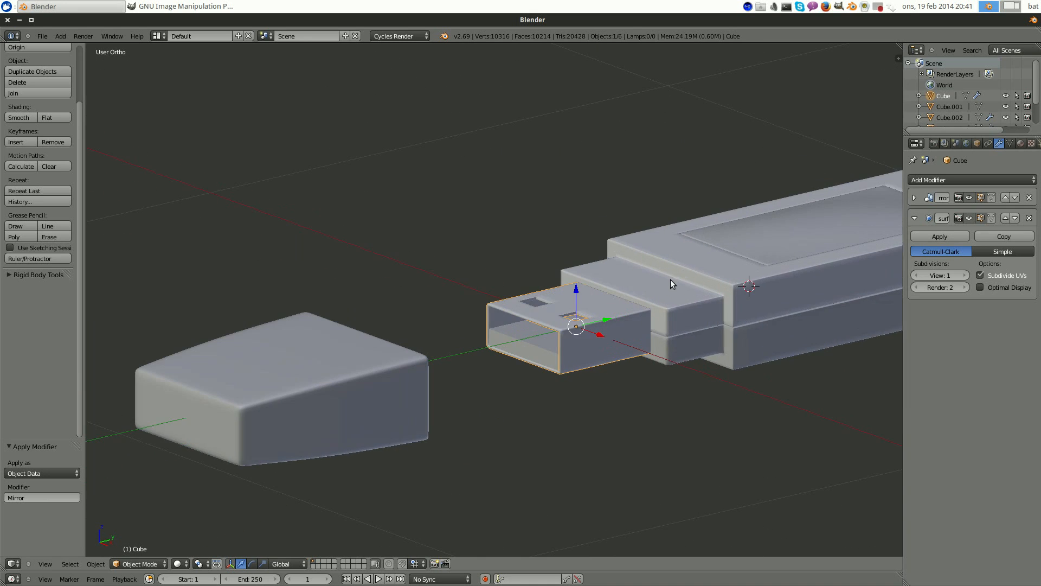
# - Unwrap all faces of the upper body half with Smart UV Project at an angle limit of 66.00 and island margin 0.00
pyautogui.rightClick(670, 279)
pyautogui.scroll(2, 786, 309)
pyautogui.keyDown('shift'); pyautogui.moveTo(789, 312); pyautogui.dragTo(590, 287, button='middle'); pyautogui.keyUp('shift')
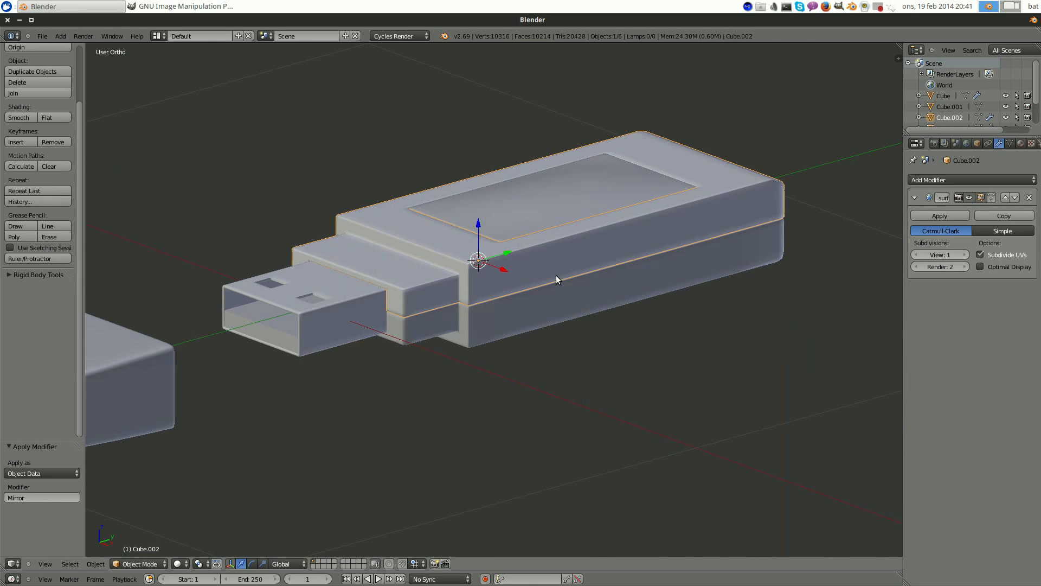
pyautogui.press('Tab')
pyautogui.press('a')
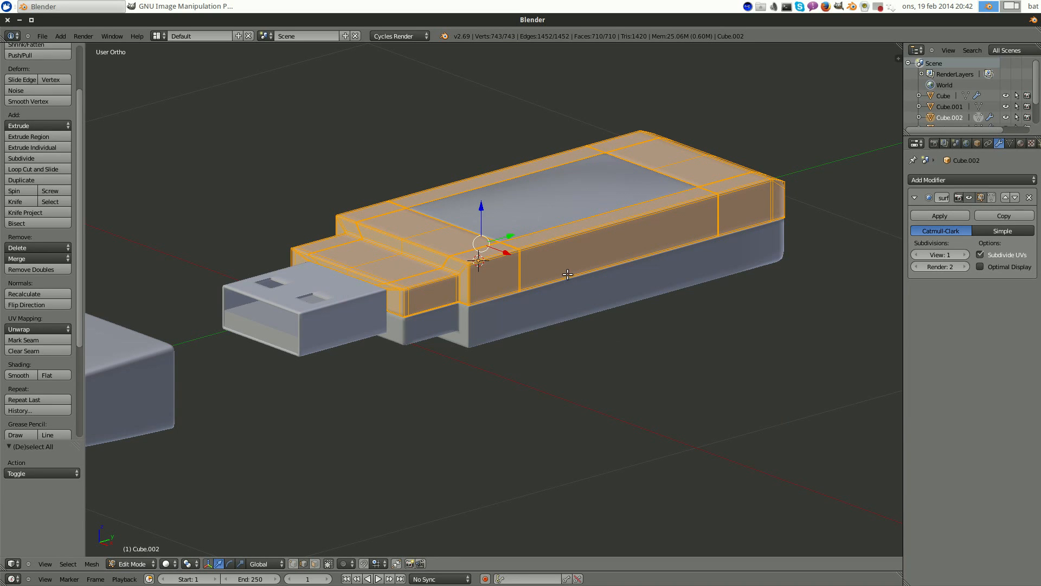
pyautogui.press('u')
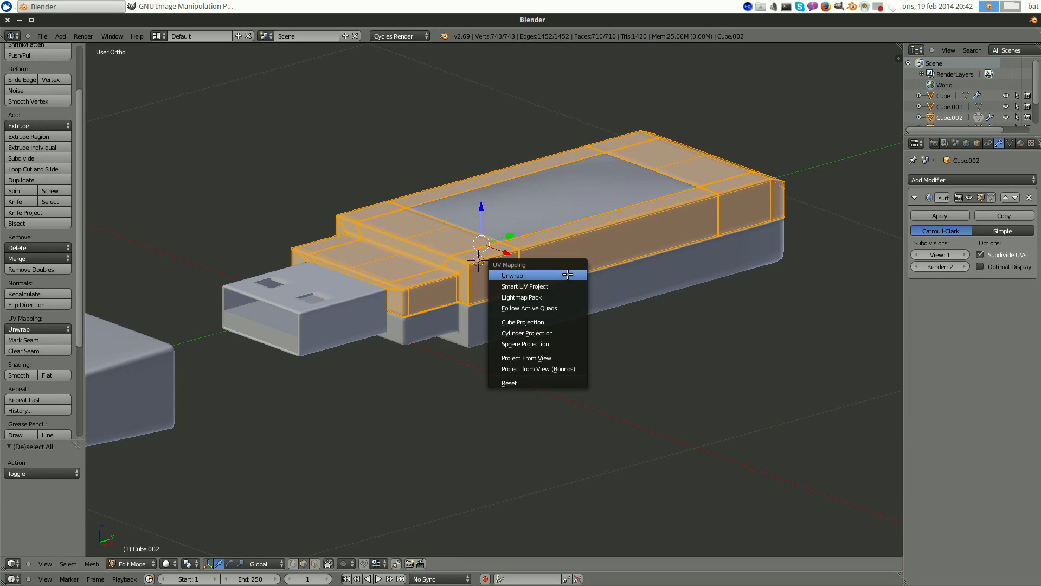
pyautogui.click(512, 286)
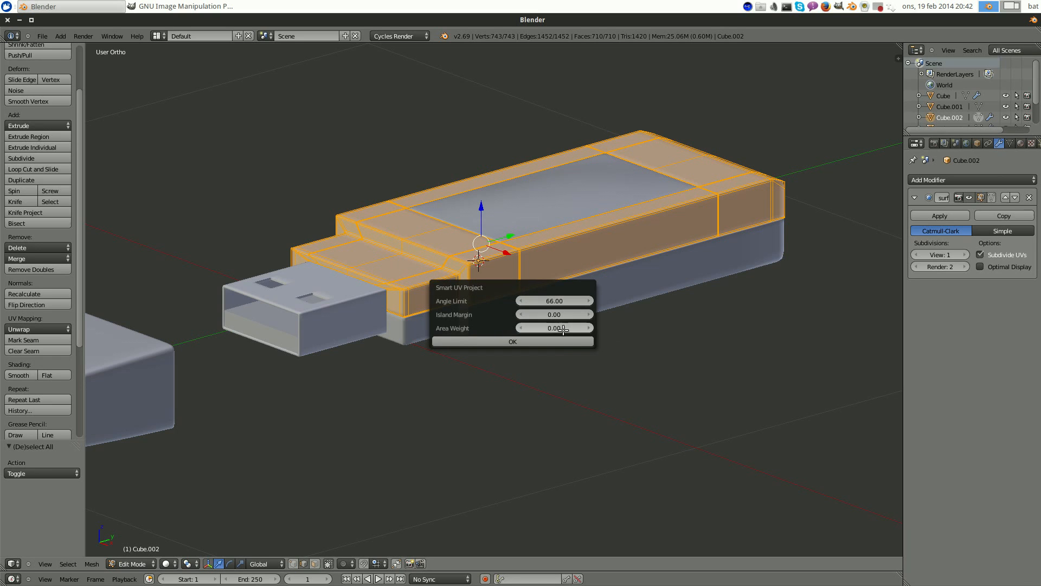
pyautogui.click(534, 340)
pyautogui.press('Tab')
# - Unwrap all faces of the lower body half with Smart UV Project, keeping the default settings
pyautogui.rightClick(491, 331)
pyautogui.press('Tab')
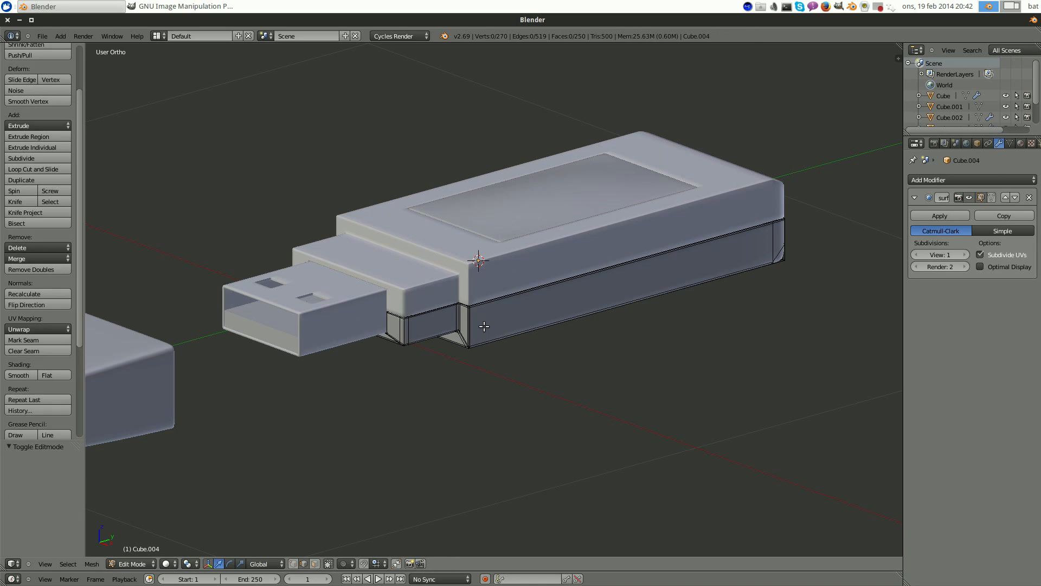
pyautogui.press('a')
pyautogui.press('u')
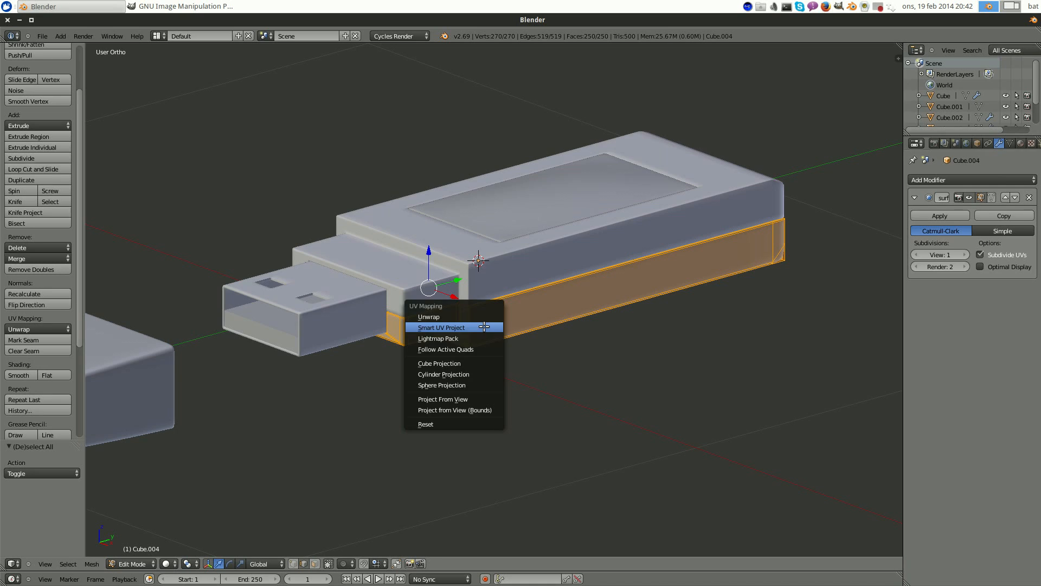
pyautogui.click(484, 325)
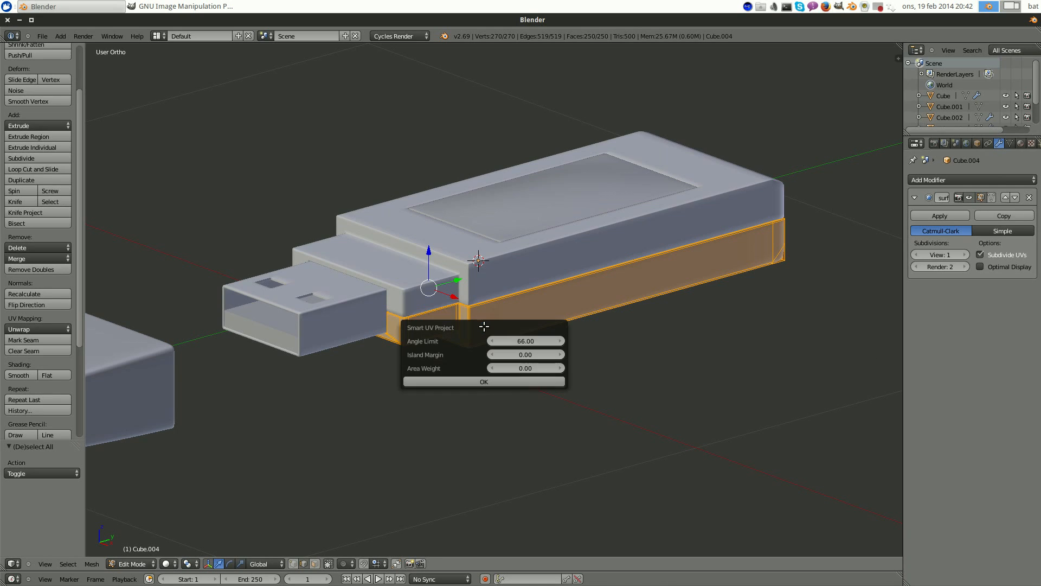
pyautogui.click(491, 381)
pyautogui.press('Tab')
# - Unwrap the whole cap mesh with Smart UV Project, keeping the default settings, and return to Object Mode
pyautogui.keyDown('shift'); pyautogui.moveTo(372, 391); pyautogui.dragTo(592, 332, button='middle'); pyautogui.keyUp('shift')
pyautogui.rightClick(348, 308)
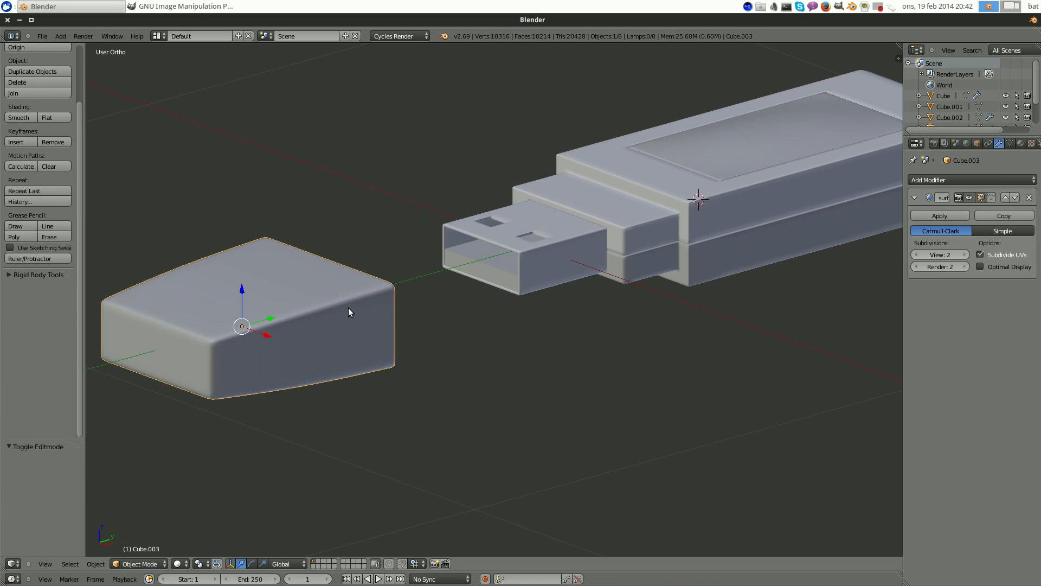
pyautogui.press('Tab')
pyautogui.press('a')
pyautogui.press('u')
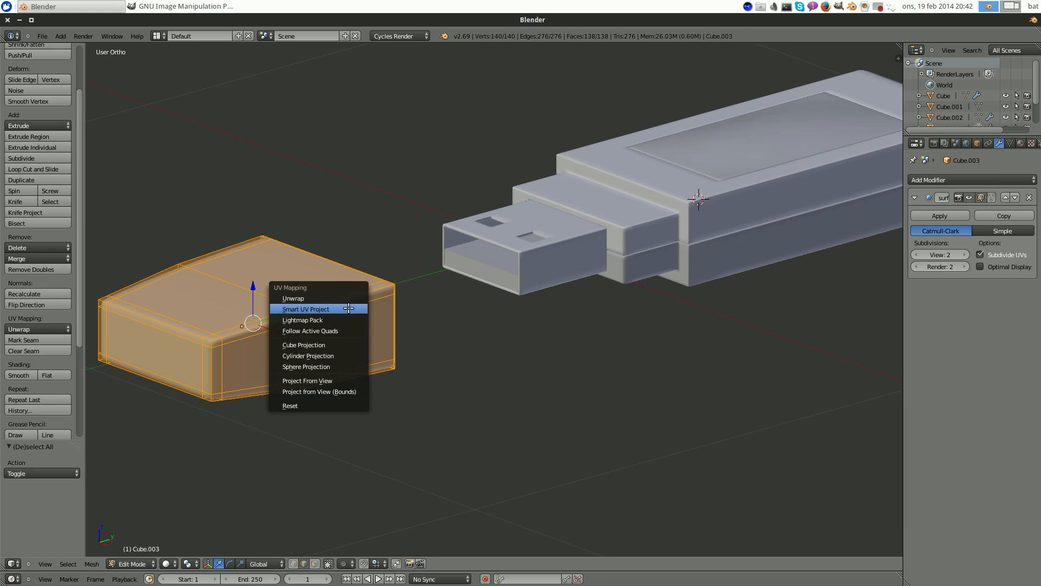
pyautogui.click(350, 309)
pyautogui.click(363, 363)
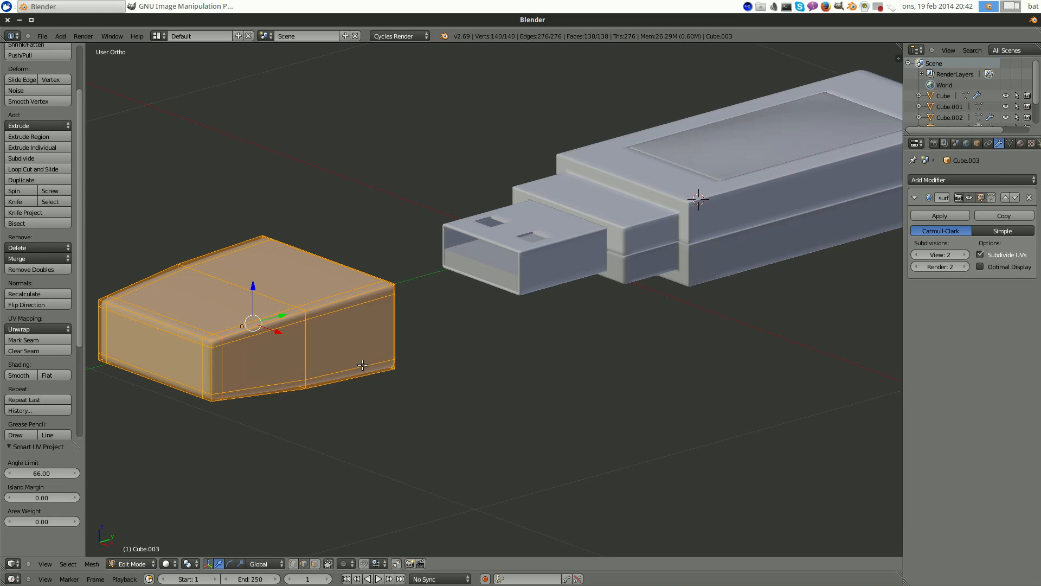
pyautogui.press('a')
pyautogui.press('Tab')
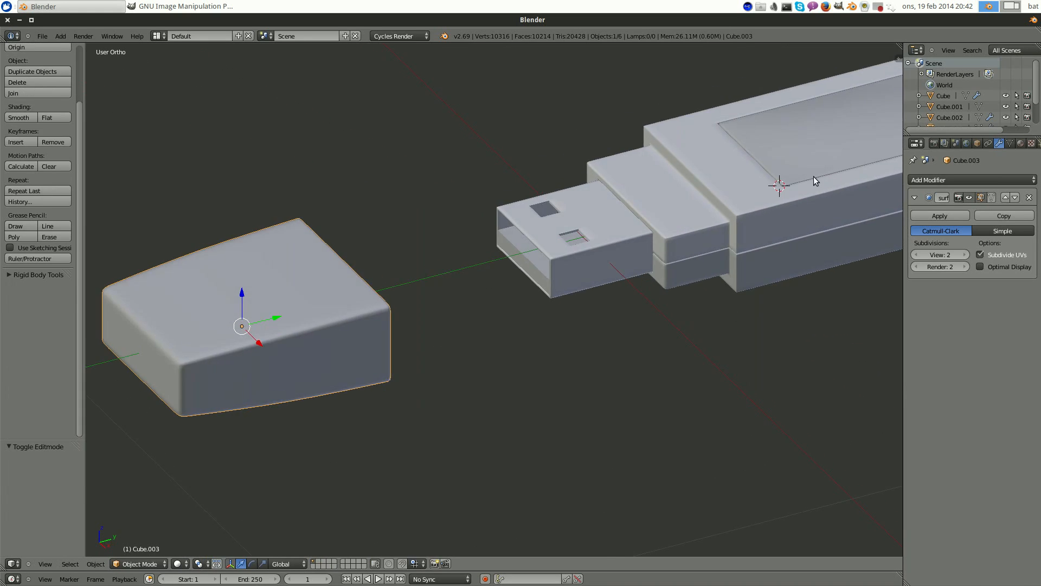
# - Select the upper body half and open its plastic material in the Node Editor
pyautogui.rightClick(792, 157)
pyautogui.moveTo(774, 179); pyautogui.dragTo(545, 162, button='middle')
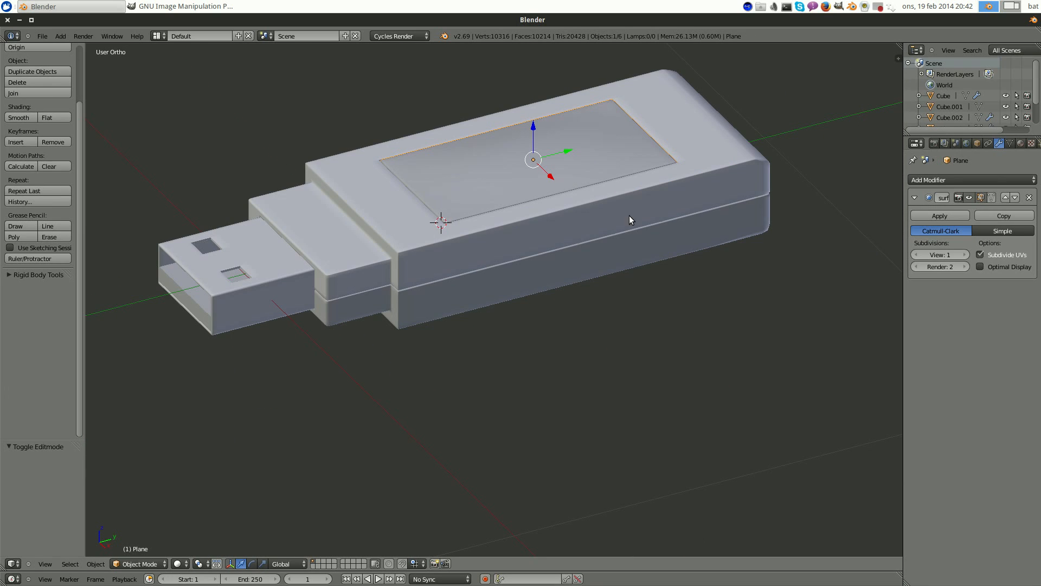
pyautogui.scroll(-3, 485, 299)
pyautogui.keyDown('shift'); pyautogui.moveTo(486, 299); pyautogui.dragTo(511, 249, button='middle'); pyautogui.keyUp('shift')
pyautogui.rightClick(511, 250)
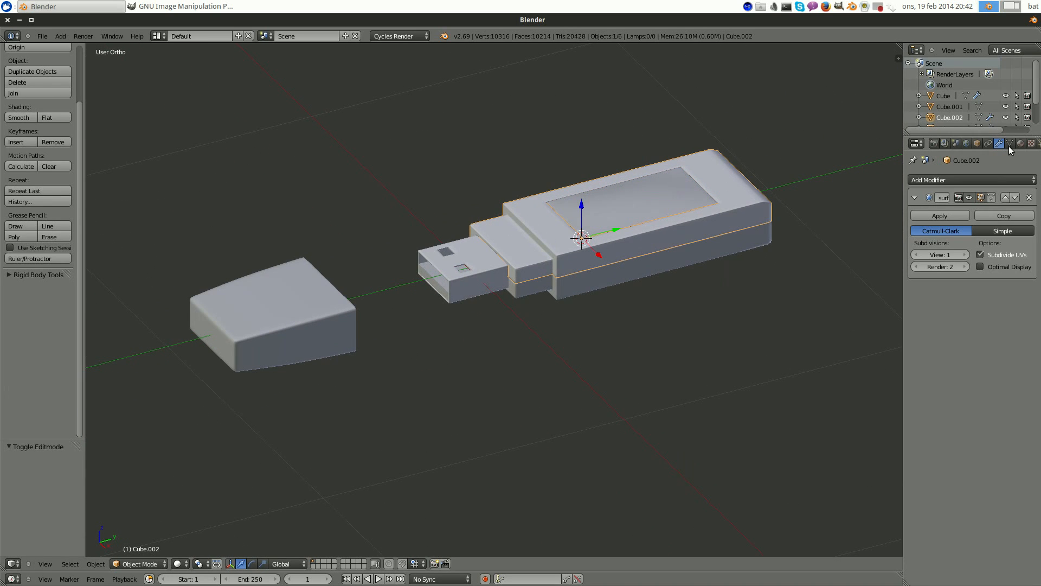
pyautogui.click(1020, 143)
pyautogui.click(13, 564)
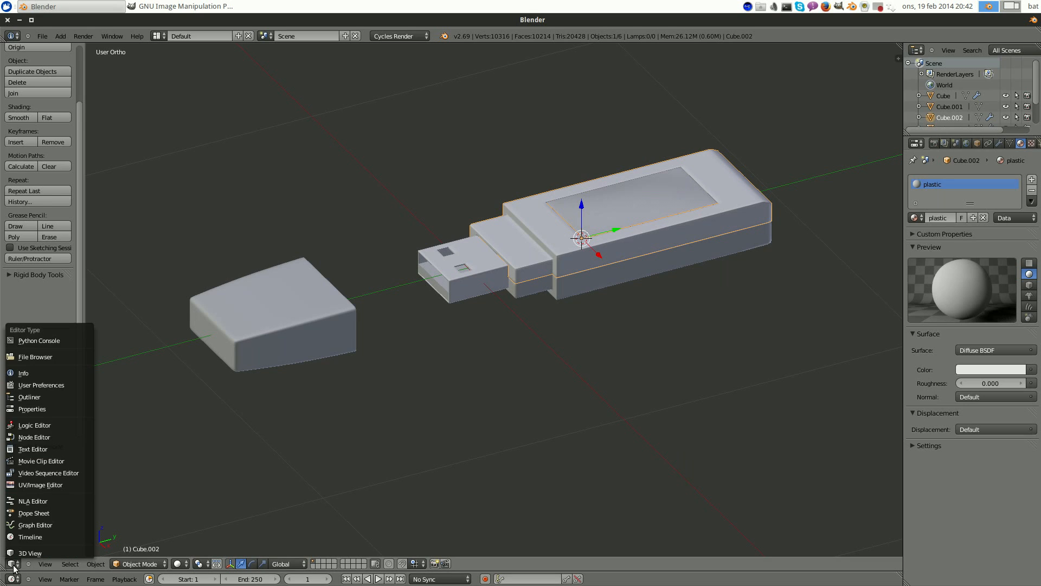
pyautogui.click(43, 437)
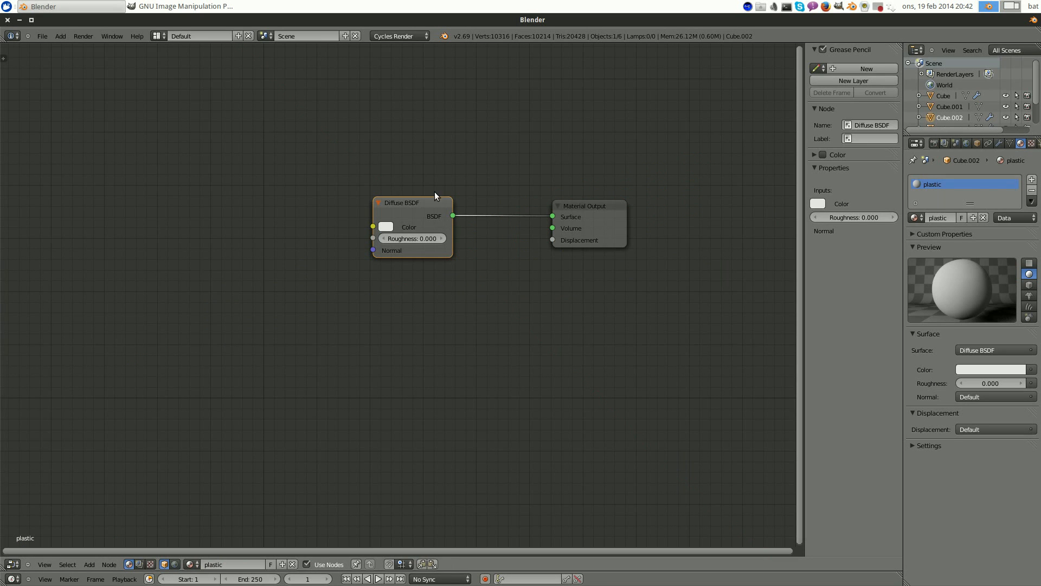
# - Move the Diffuse BSDF node closer to the Material Output and add a Texture Coordinate node well before it
pyautogui.moveTo(434, 195); pyautogui.dragTo(467, 203)
pyautogui.moveTo(532, 310); pyautogui.dragTo(548, 267, button='middle')
pyautogui.moveTo(483, 173); pyautogui.dragTo(483, 170)
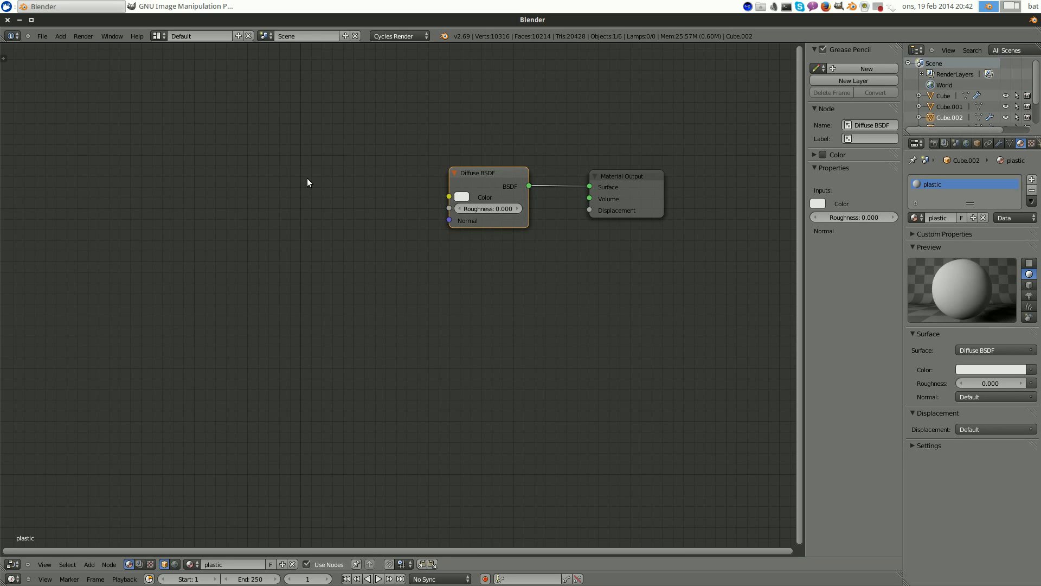
pyautogui.hotkey('shift', 'a')
pyautogui.moveTo(264, 202)
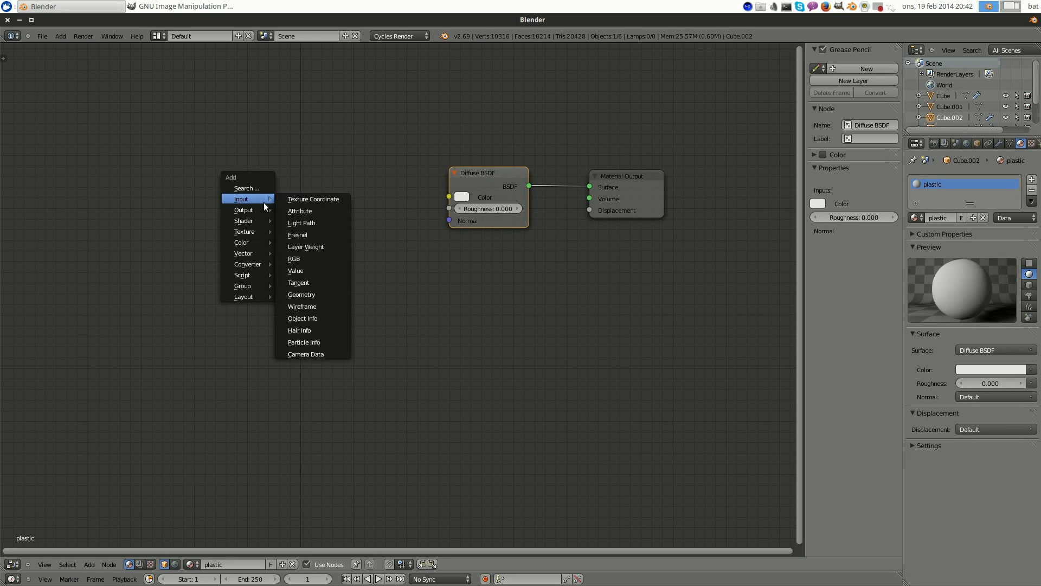
pyautogui.click(292, 199)
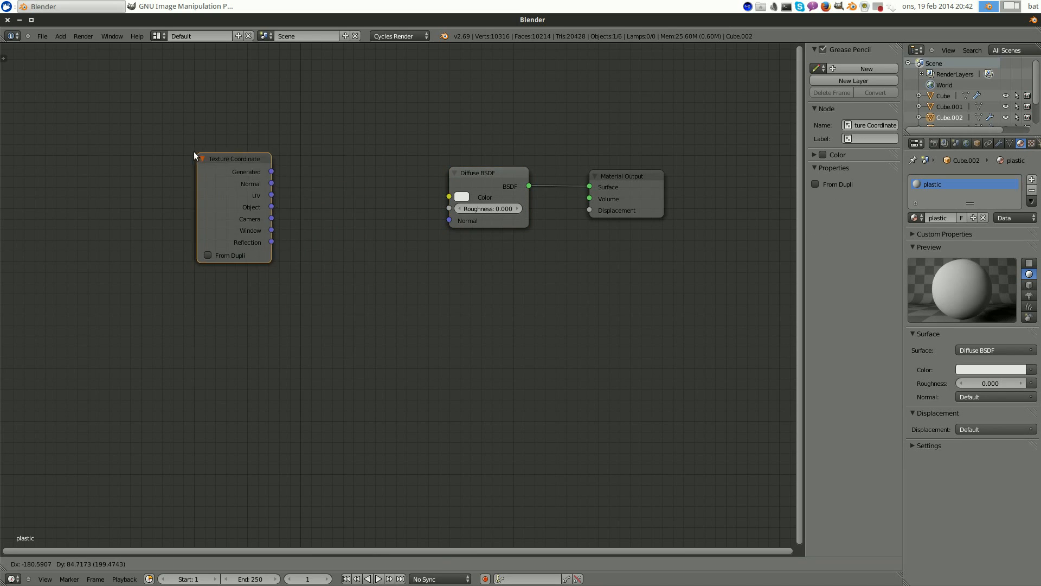
pyautogui.click(162, 158)
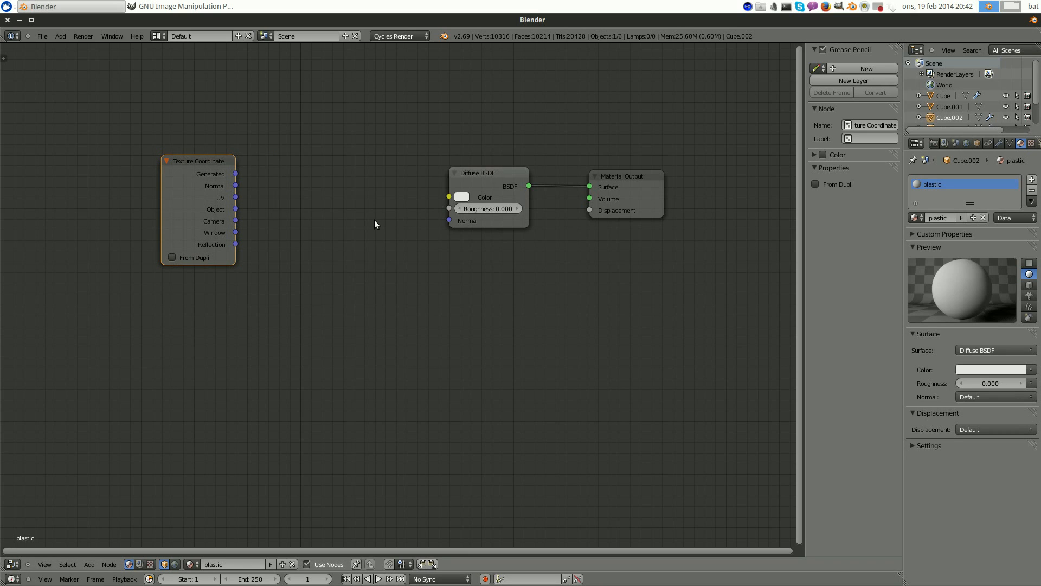
# - Add a Noise Texture node before the Diffuse BSDF and connect the Texture Coordinate's UV output to its Vector input
pyautogui.hotkey('shift', 'a')
pyautogui.moveTo(374, 222)
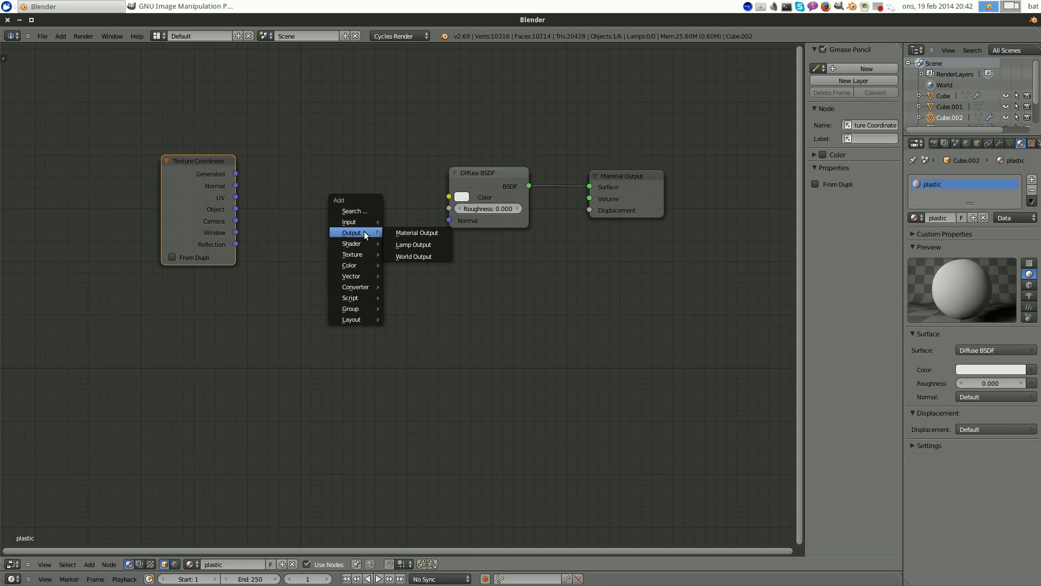
pyautogui.moveTo(363, 247)
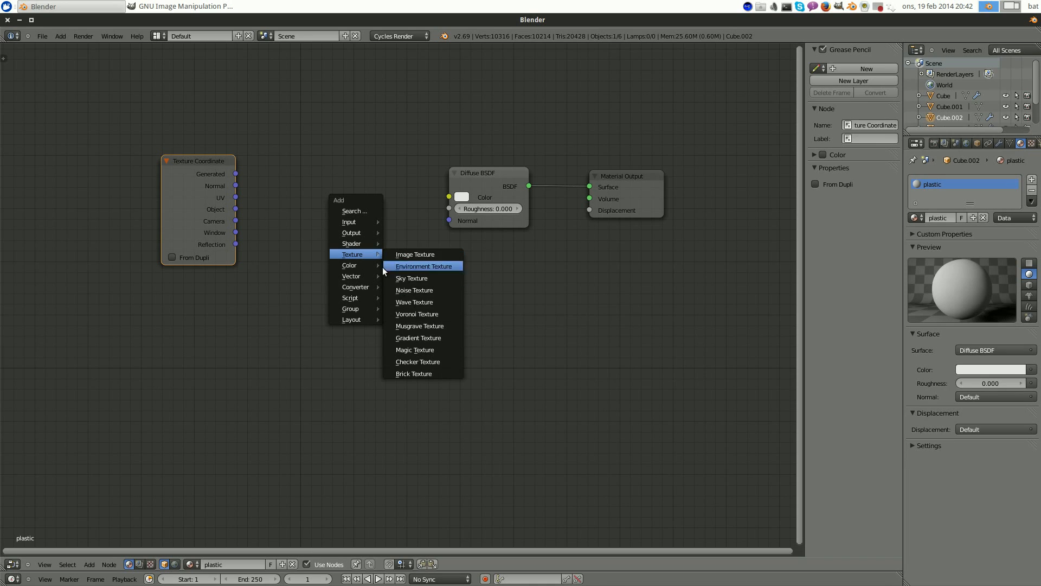
pyautogui.click(408, 290)
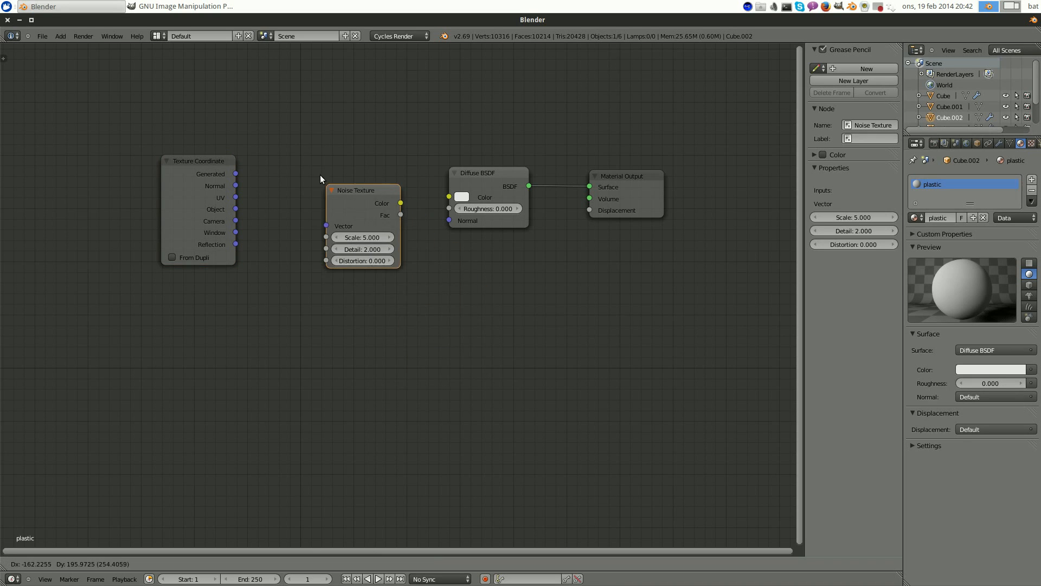
pyautogui.click(307, 155)
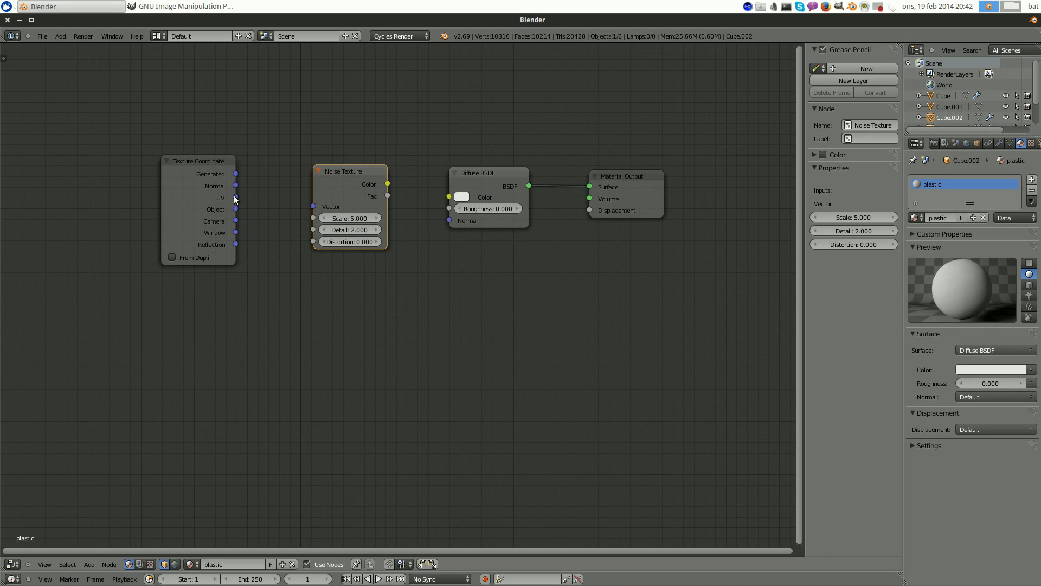
pyautogui.moveTo(234, 196); pyautogui.dragTo(310, 206)
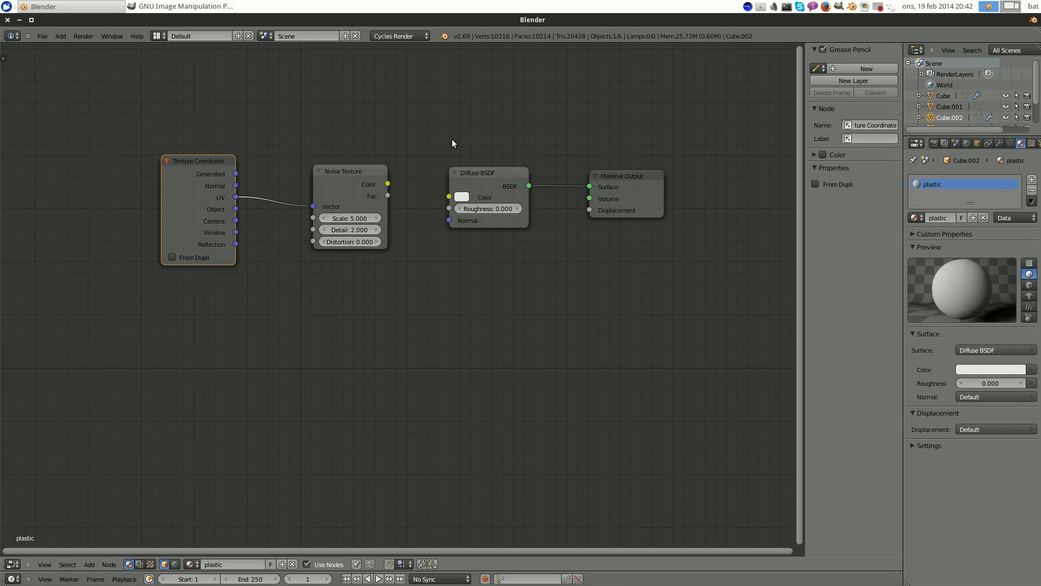
pyautogui.scroll(2, 431, 154)
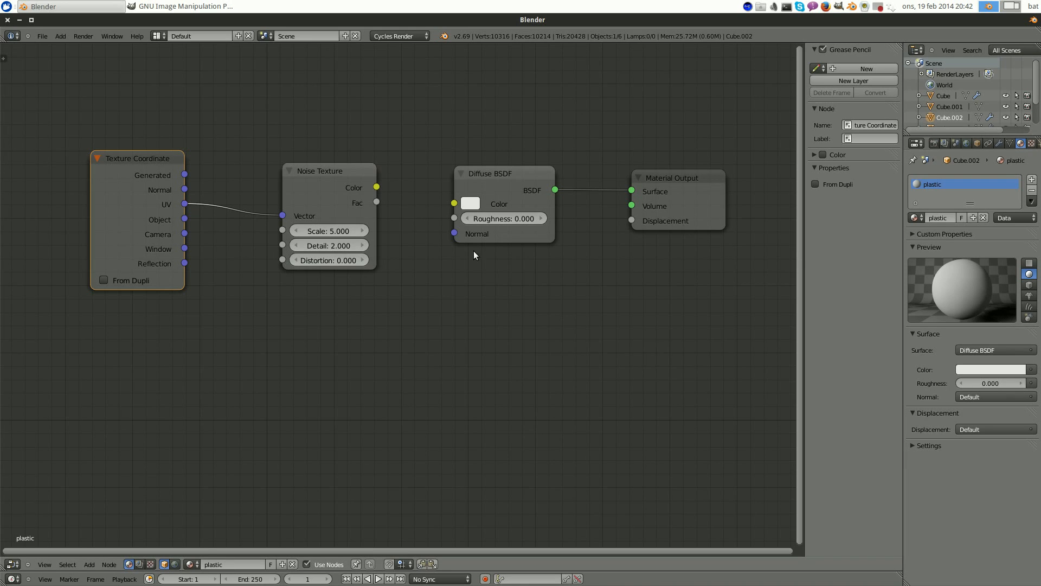
# - Split the main area into two side by side, a 3D View without its tool shelf and a Node Editor showing the plastic material
pyautogui.click(12, 564)
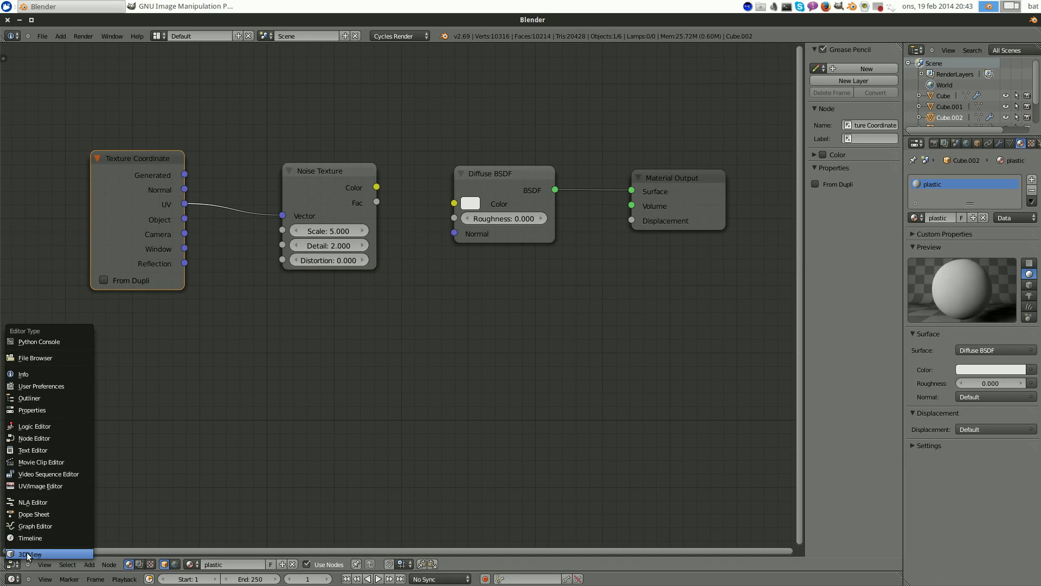
pyautogui.click(27, 552)
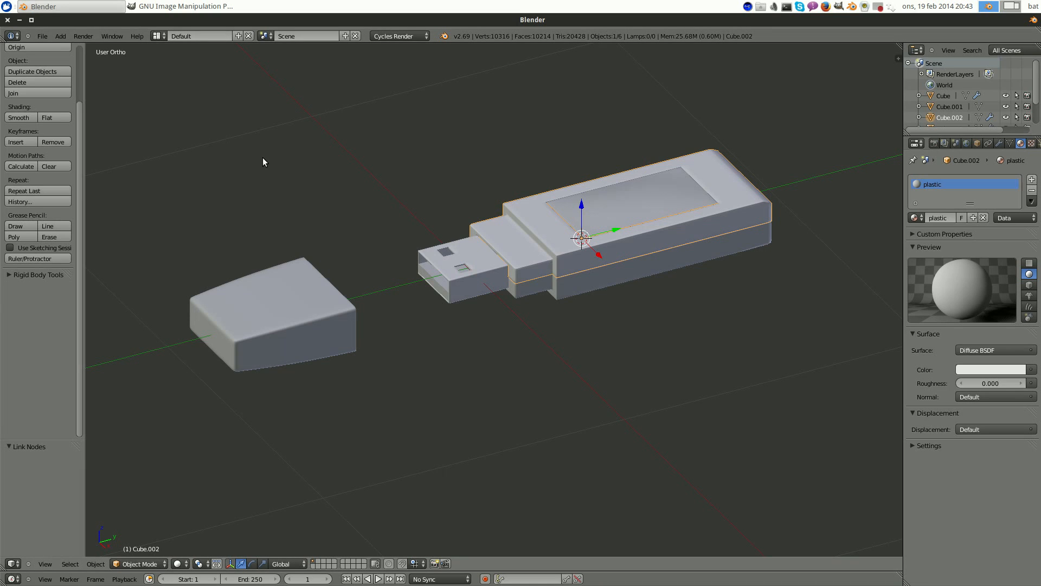
pyautogui.press('t')
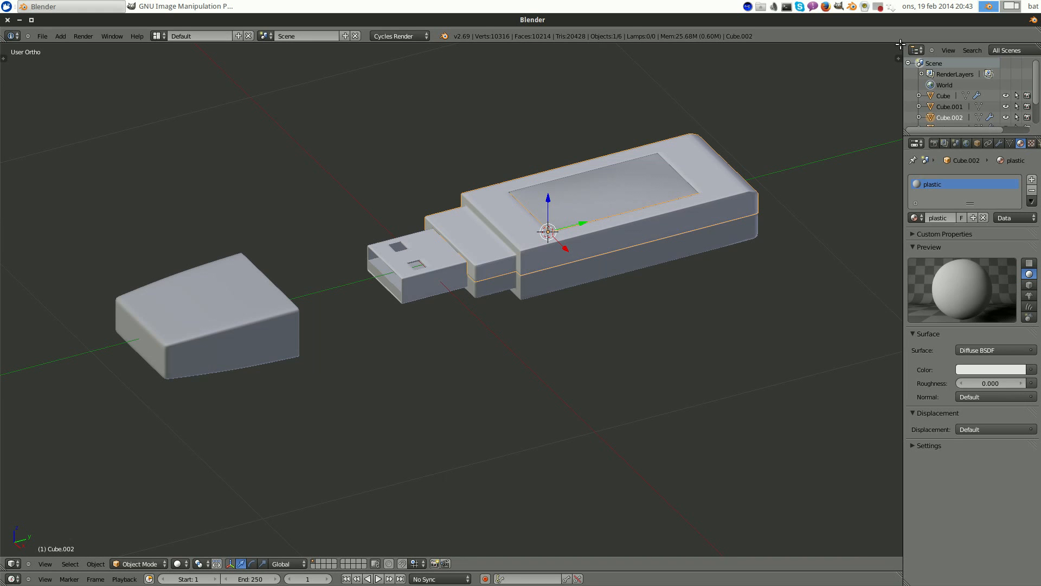
pyautogui.moveTo(898, 43); pyautogui.dragTo(457, 61)
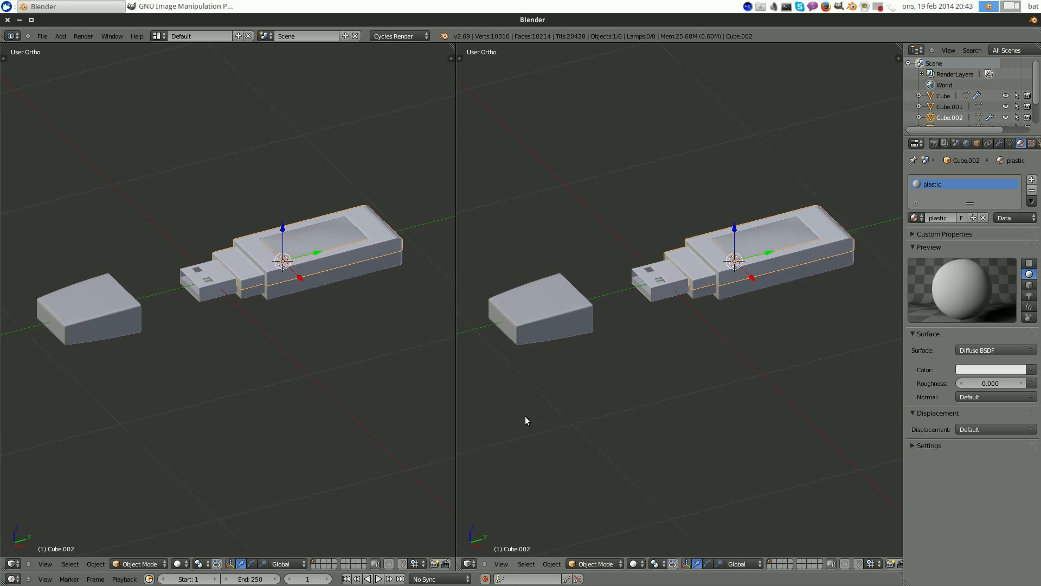
pyautogui.click(469, 564)
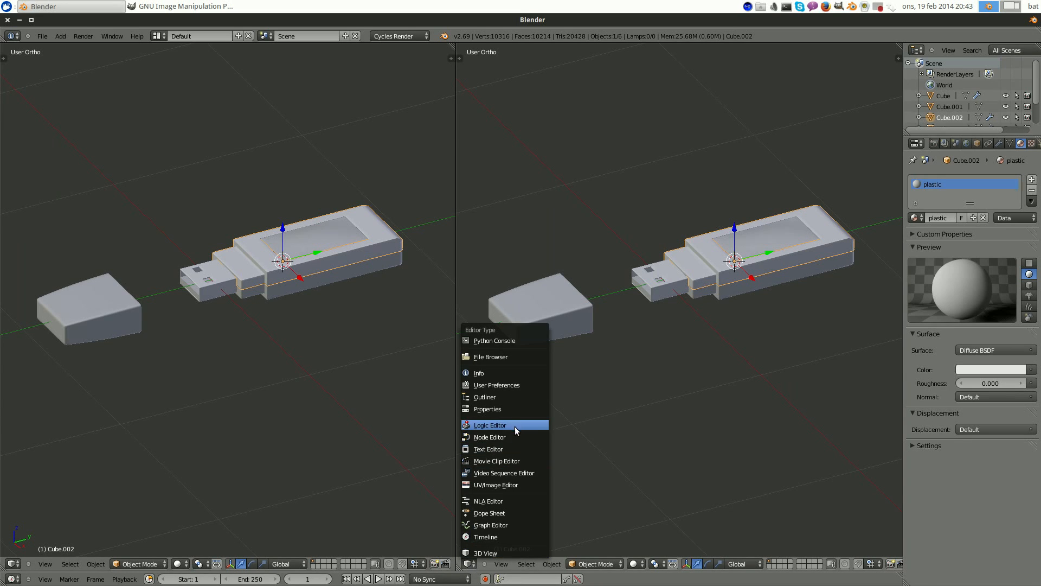
pyautogui.click(511, 436)
pyautogui.scroll(-1, 613, 222)
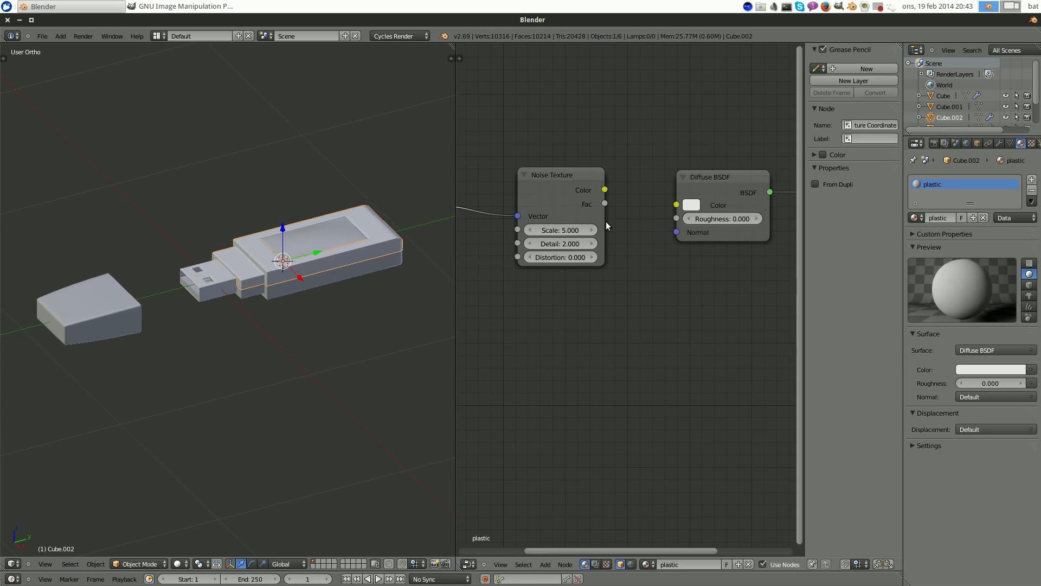
pyautogui.keyDown('ctrl'); pyautogui.hscroll(-5, 522, 134); pyautogui.keyUp('ctrl')
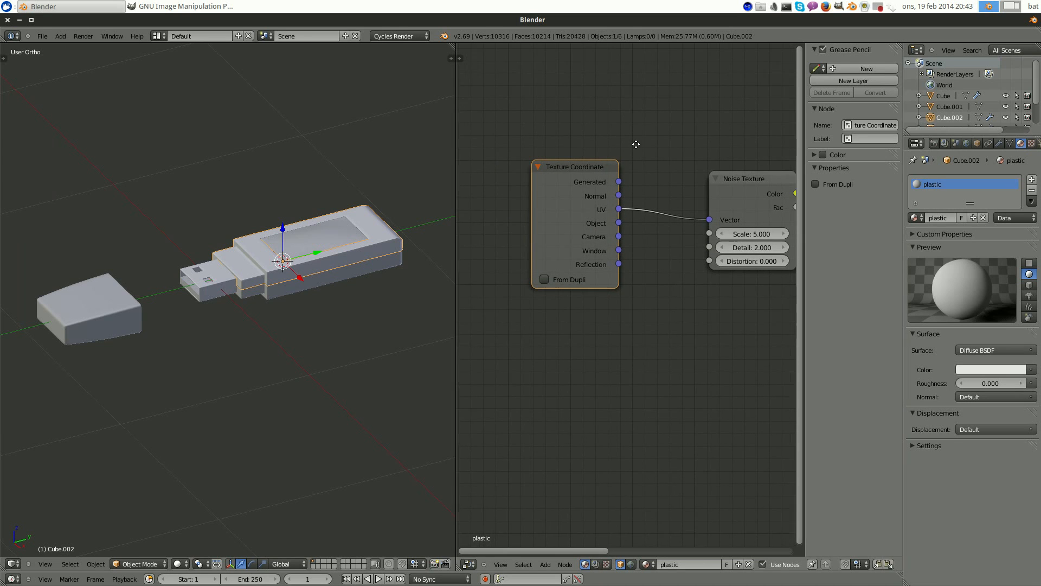
# - Preview the USB stick in Rendered viewport shading and return to Solid shading
pyautogui.scroll(-3, 295, 280)
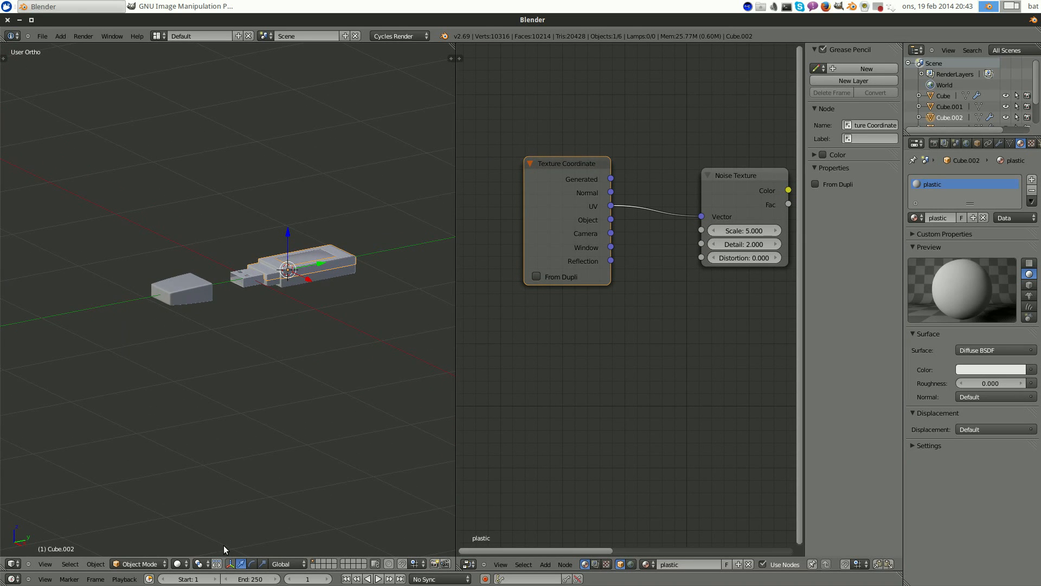
pyautogui.click(181, 564)
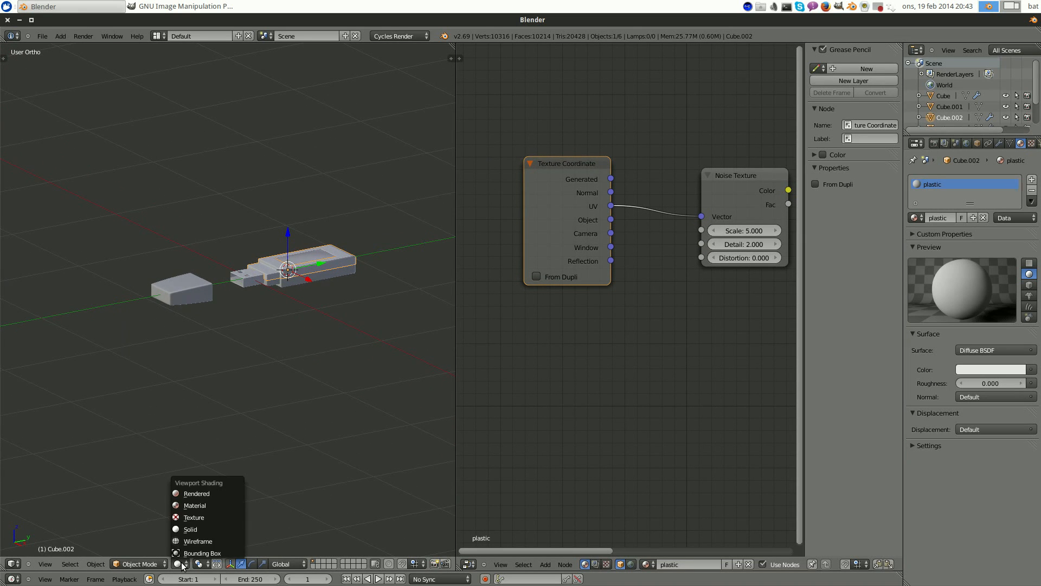
pyautogui.click(202, 493)
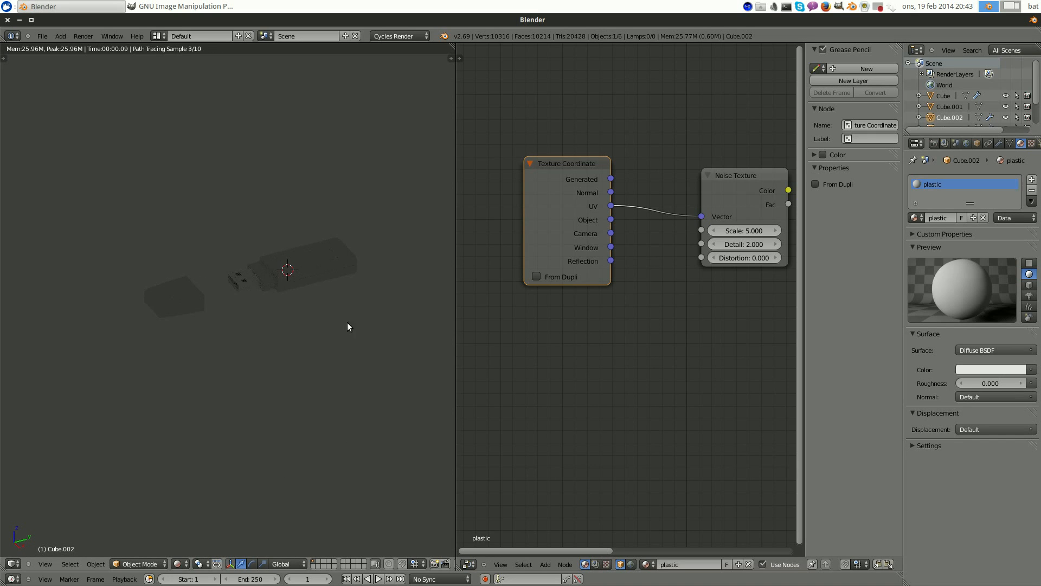
pyautogui.scroll(4, 301, 274)
pyautogui.moveTo(305, 277); pyautogui.dragTo(304, 267, button='middle')
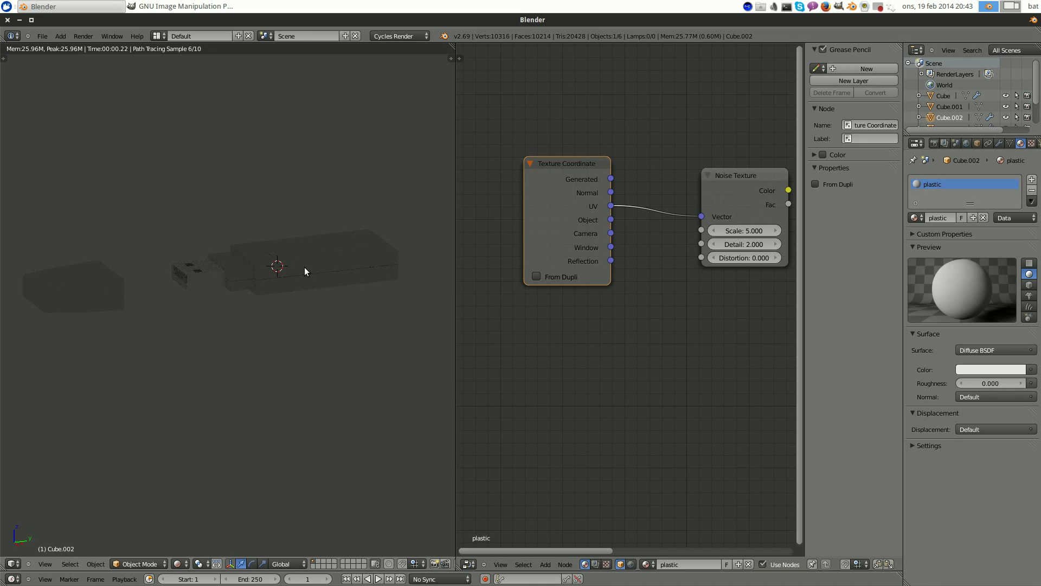
pyautogui.click(178, 563)
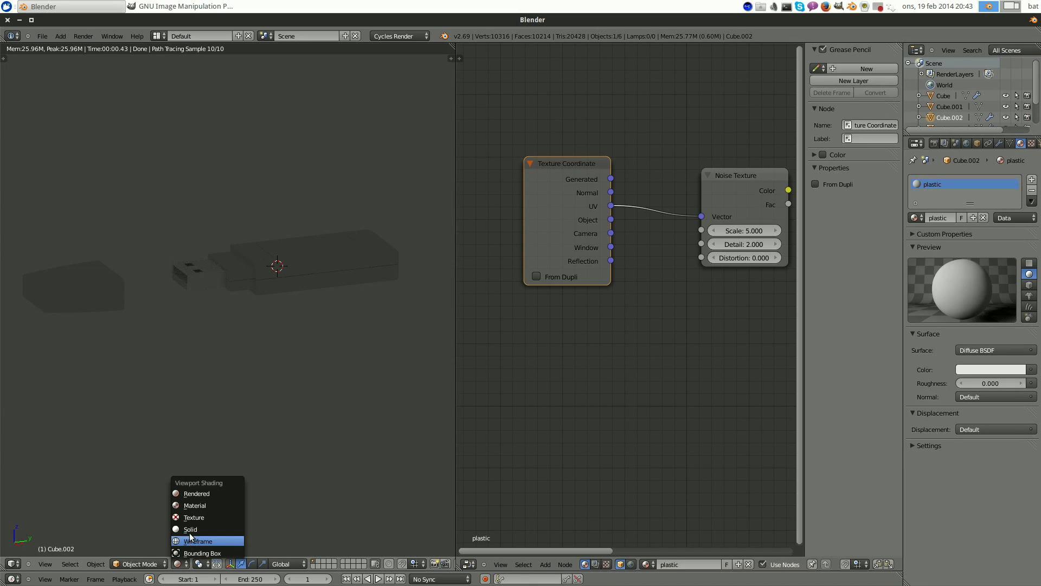
pyautogui.click(206, 539)
# - Add a point lamp, raise it along Z above the USB stick and shift it off to one side
pyautogui.hotkey('shift', 'a')
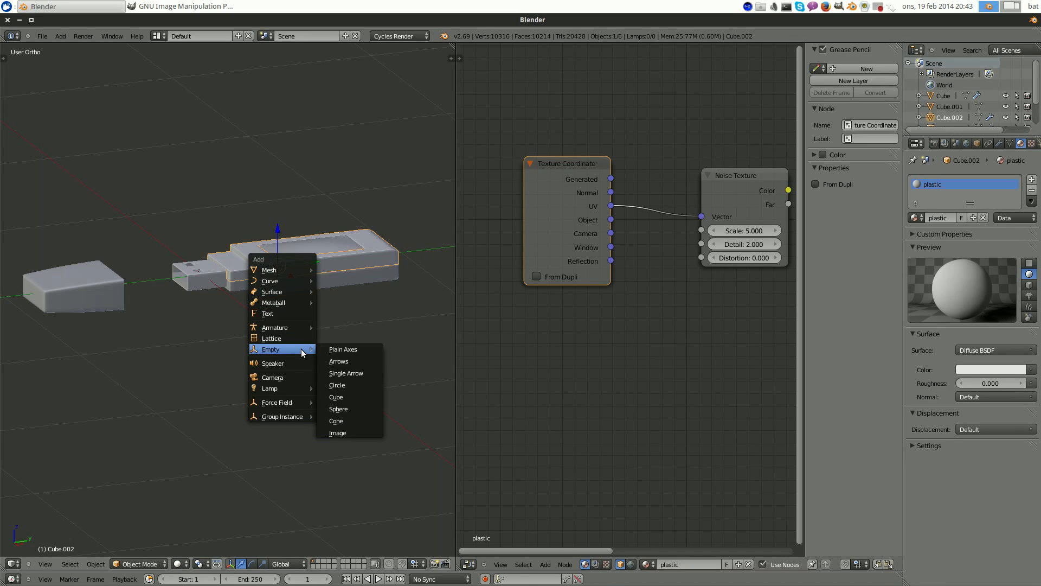
pyautogui.moveTo(298, 393)
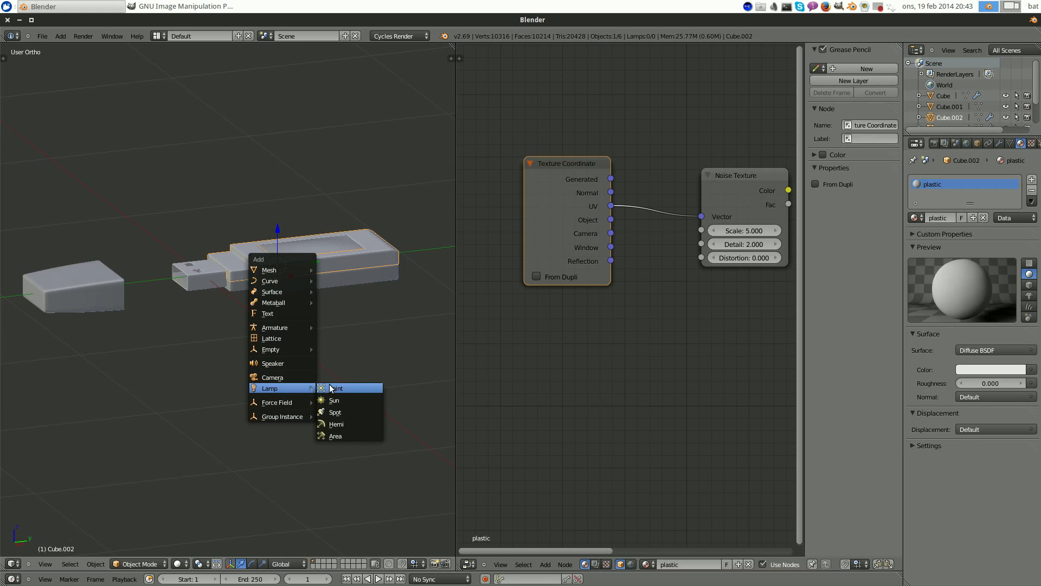
pyautogui.click(331, 388)
pyautogui.moveTo(296, 277); pyautogui.dragTo(289, 252)
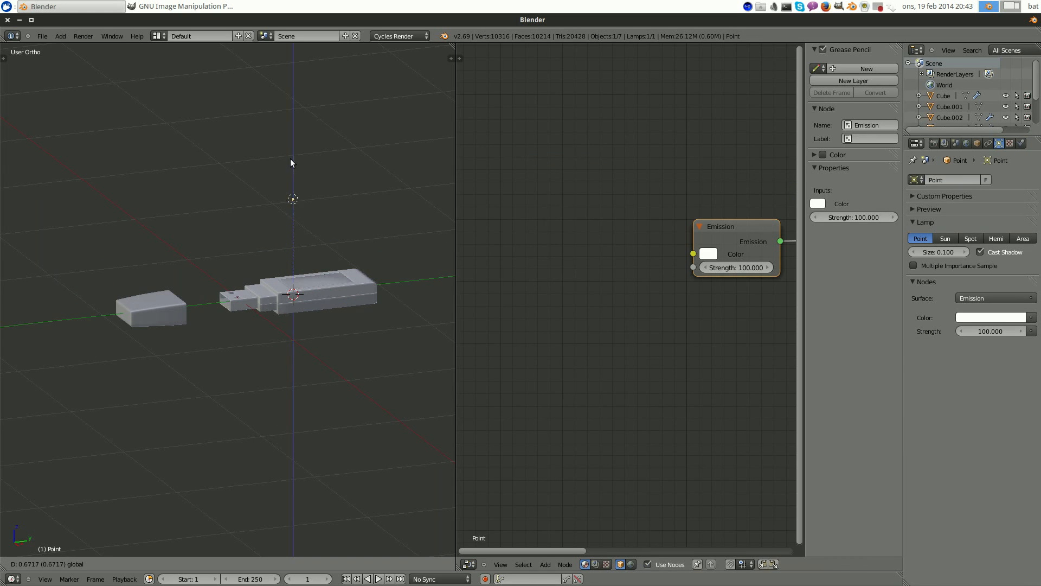
pyautogui.moveTo(291, 158); pyautogui.dragTo(293, 146)
pyautogui.moveTo(292, 146); pyautogui.dragTo(327, 186, button='middle')
pyautogui.moveTo(327, 186); pyautogui.dragTo(267, 167)
# - Check the point lamp's lighting in Rendered viewport shading and switch back to Solid
pyautogui.click(180, 564)
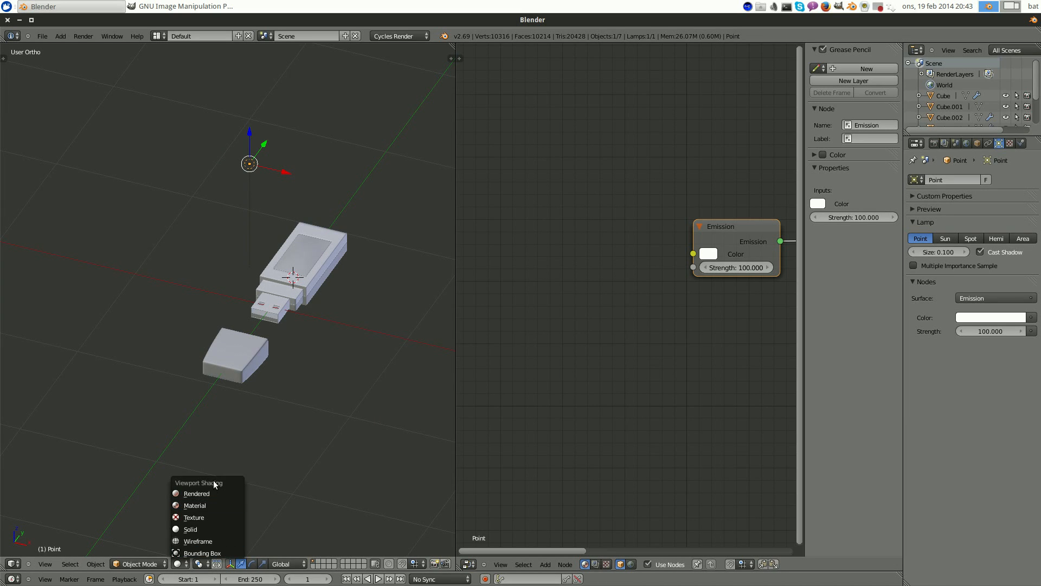
pyautogui.click(213, 493)
pyautogui.moveTo(397, 364)
pyautogui.mouseDown(button='middle')
pyautogui.moveTo(316, 338)
pyautogui.moveTo(337, 356)
pyautogui.moveTo(384, 331)
pyautogui.mouseUp(button='middle')
pyautogui.click(181, 564)
pyautogui.click(191, 527)
# - Move the point lamp farther away from the USB stick and higher above it
pyautogui.scroll(-4, 328, 349)
pyautogui.moveTo(307, 296)
pyautogui.mouseDown()
pyautogui.moveTo(308, 274)
pyautogui.moveTo(312, 303)
pyautogui.mouseUp()
pyautogui.moveTo(283, 260); pyautogui.dragTo(283, 246)
pyautogui.scroll(5, 327, 349)
pyautogui.moveTo(332, 383); pyautogui.dragTo(324, 392, button='middle')
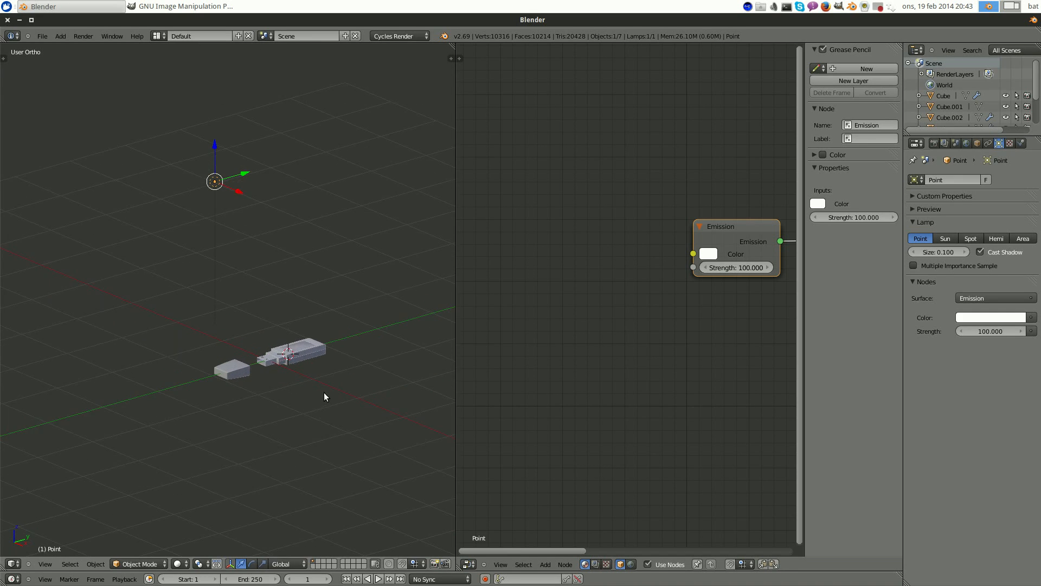
# - Set the 3D View to Rendered shading with a close-up of the USB stick's body and connector
pyautogui.scroll(2, 324, 392)
pyautogui.click(181, 564)
pyautogui.click(191, 493)
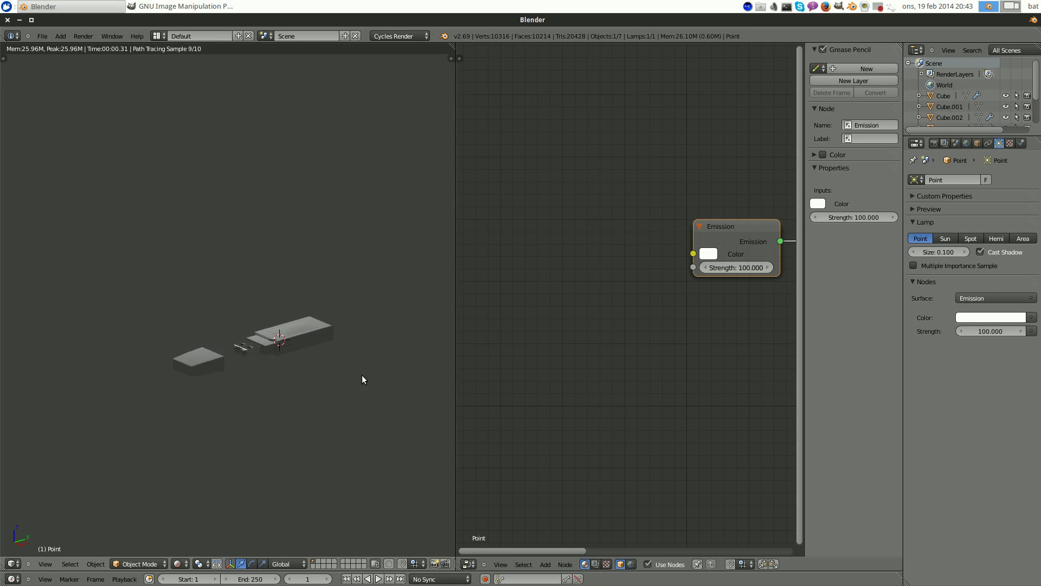
pyautogui.scroll(1, 286, 381)
pyautogui.scroll(4, 244, 374)
pyautogui.scroll(2, 260, 358)
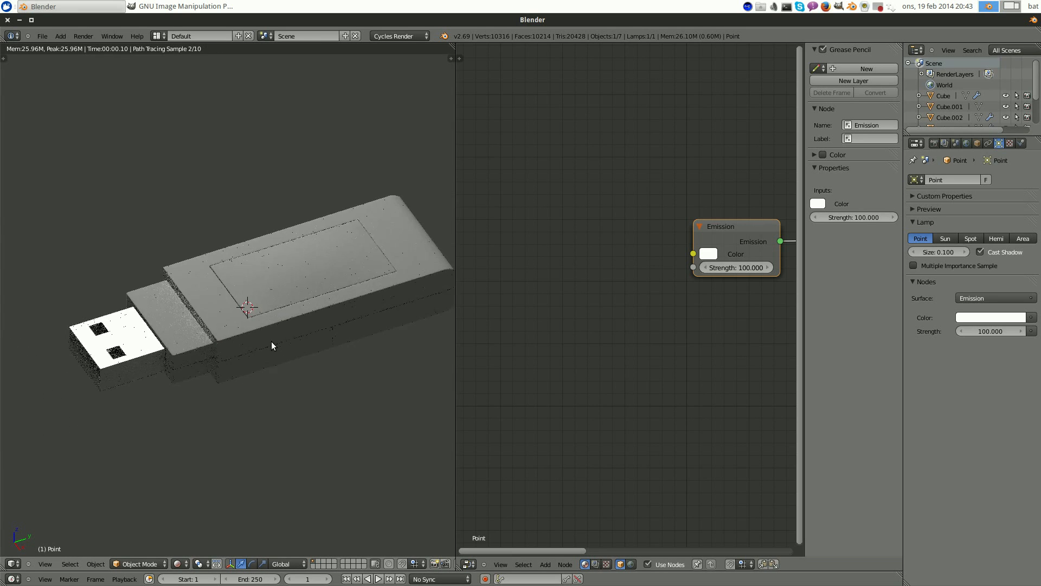
pyautogui.scroll(1, 273, 342)
pyautogui.scroll(-2, 713, 350)
# - Select the USB stick's body and connect the Noise Texture's Color output to the Diffuse BSDF's Color input
pyautogui.moveTo(737, 332); pyautogui.dragTo(537, 312, button='middle')
pyautogui.rightClick(426, 213)
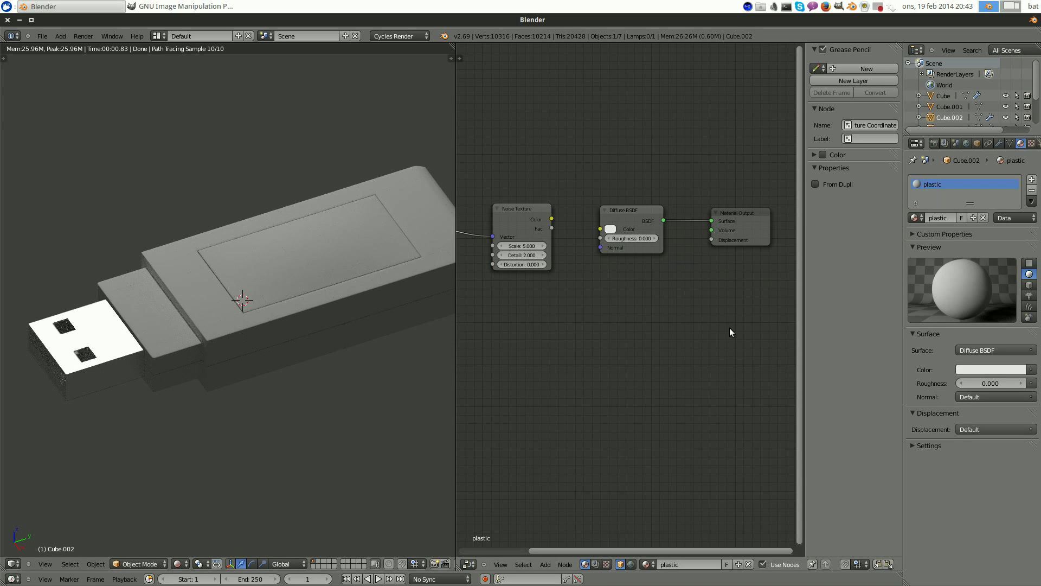
pyautogui.scroll(2, 565, 219)
pyautogui.click(522, 203)
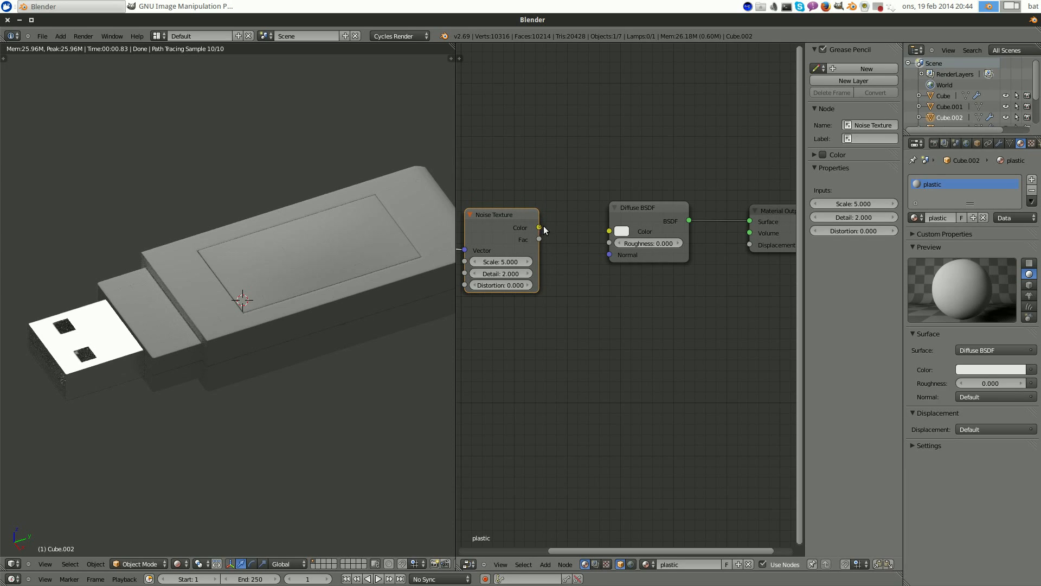
pyautogui.moveTo(607, 234); pyautogui.dragTo(609, 232)
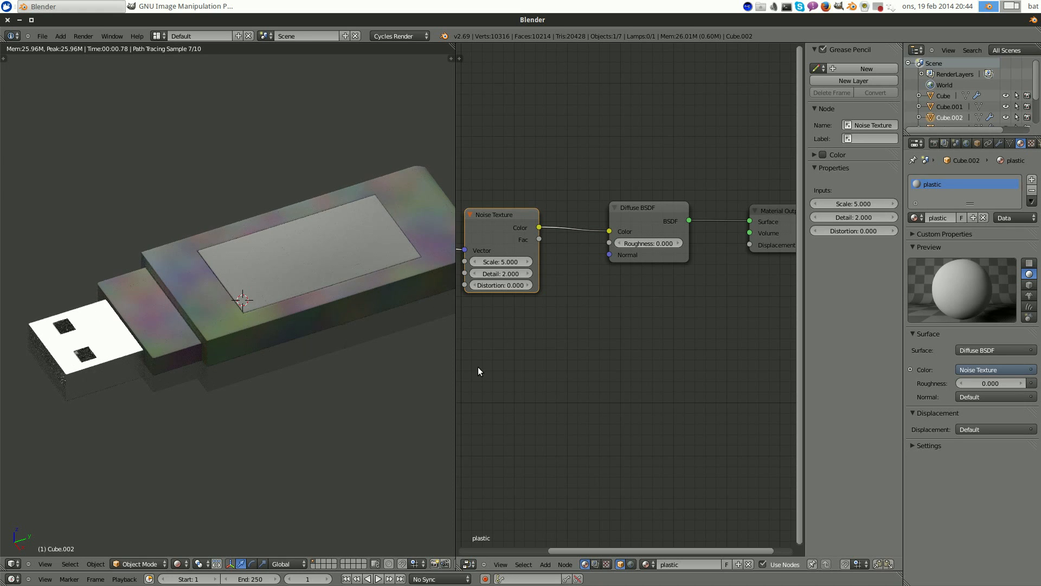
pyautogui.scroll(-2, 243, 299)
pyautogui.scroll(2, 242, 303)
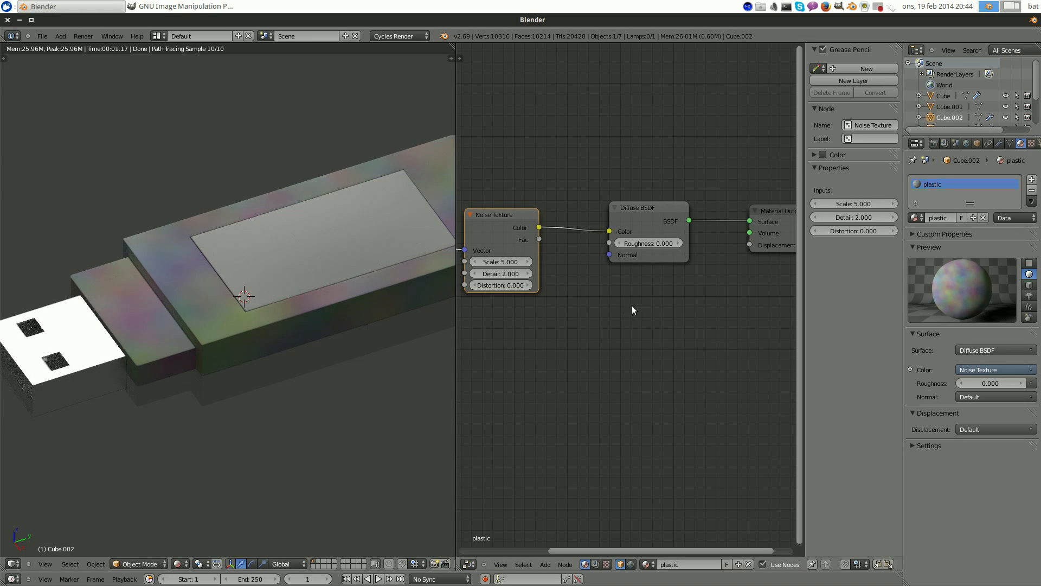
# - Try Noise Texture scales of 50 and 150 on the plastic material
pyautogui.click(504, 263)
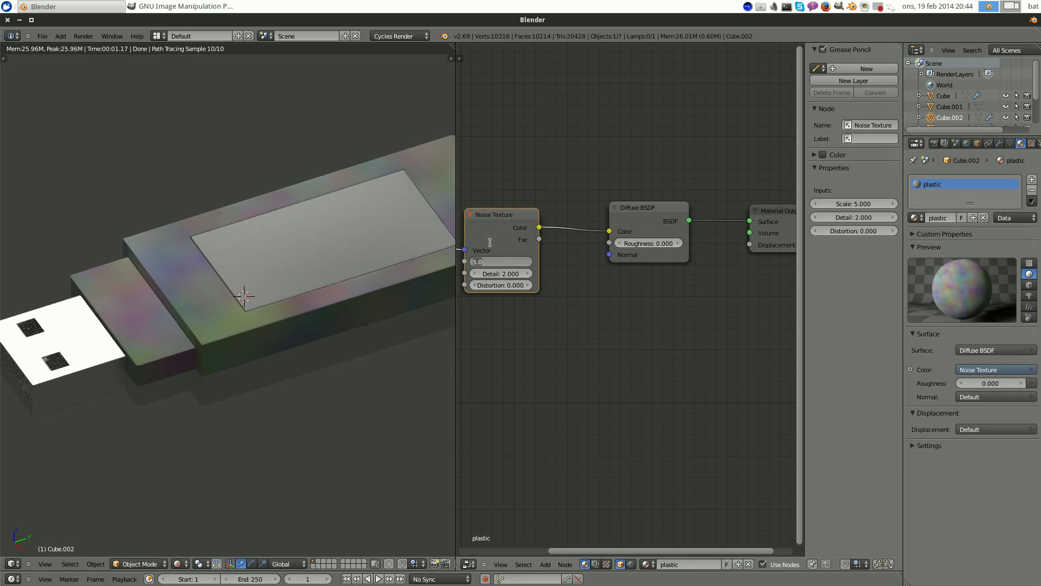
pyautogui.press('Return')
pyautogui.click(503, 263)
pyautogui.write('50')
pyautogui.press('Return')
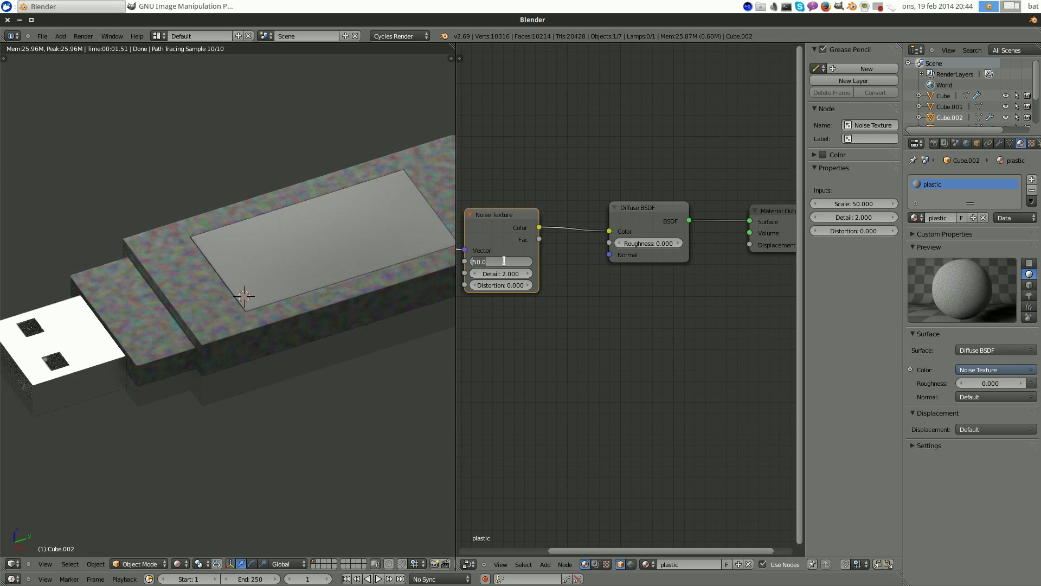
pyautogui.write('150')
pyautogui.press('Return')
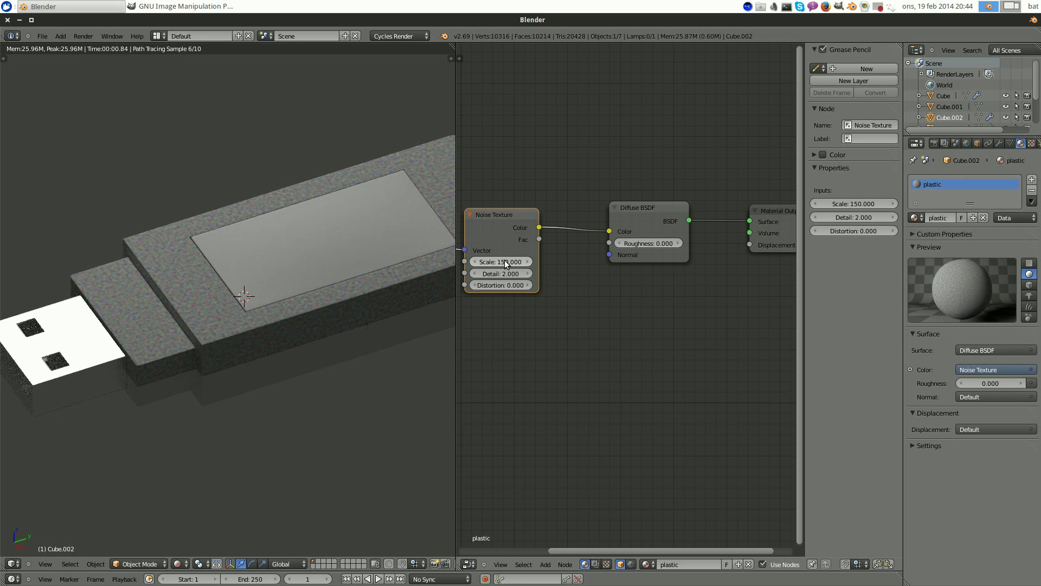
# - Set the Noise Texture's scale to 200
pyautogui.scroll(-3, 303, 336)
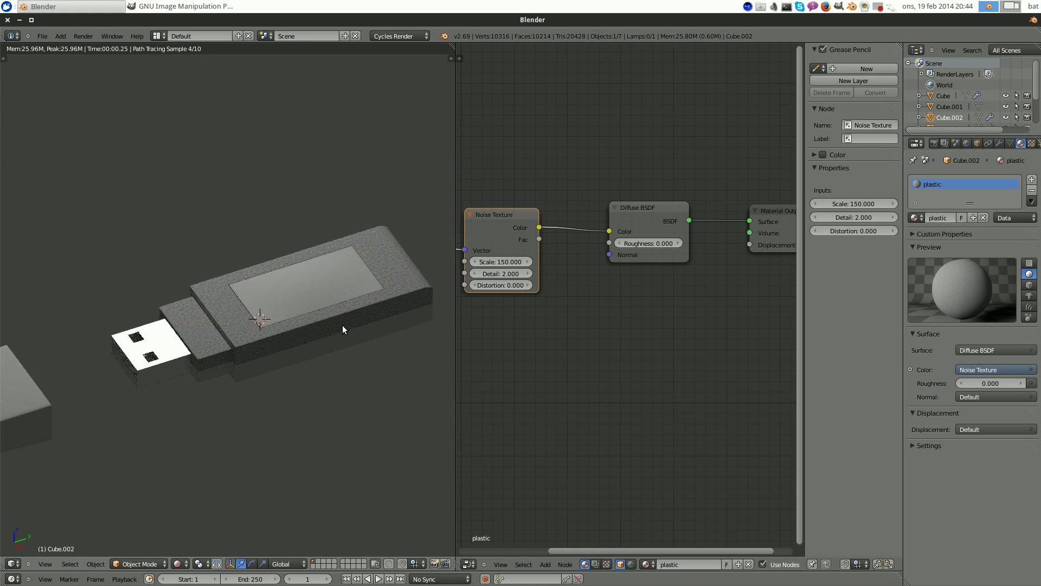
pyautogui.scroll(3, 293, 320)
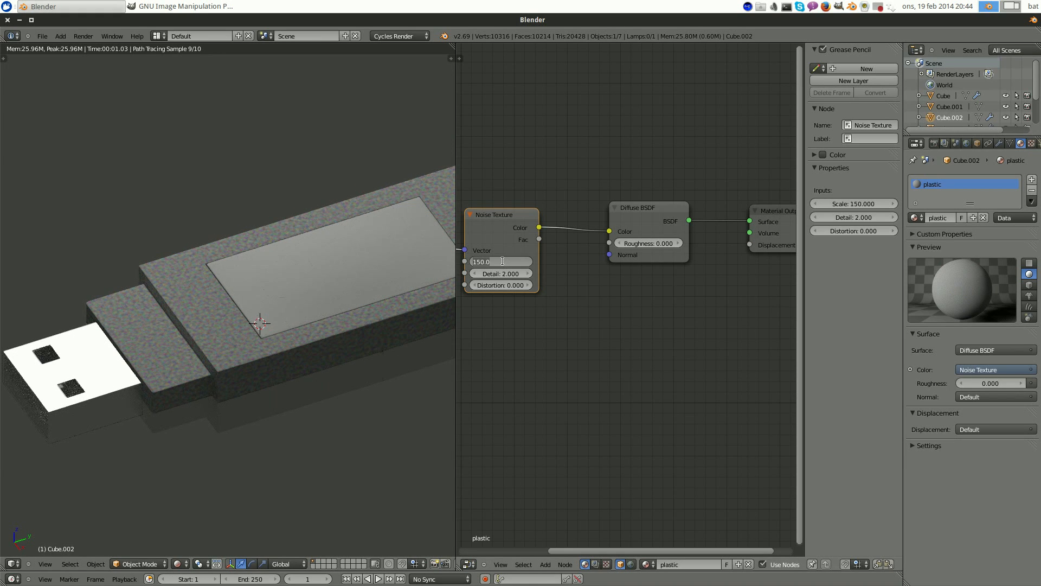
pyautogui.write('200')
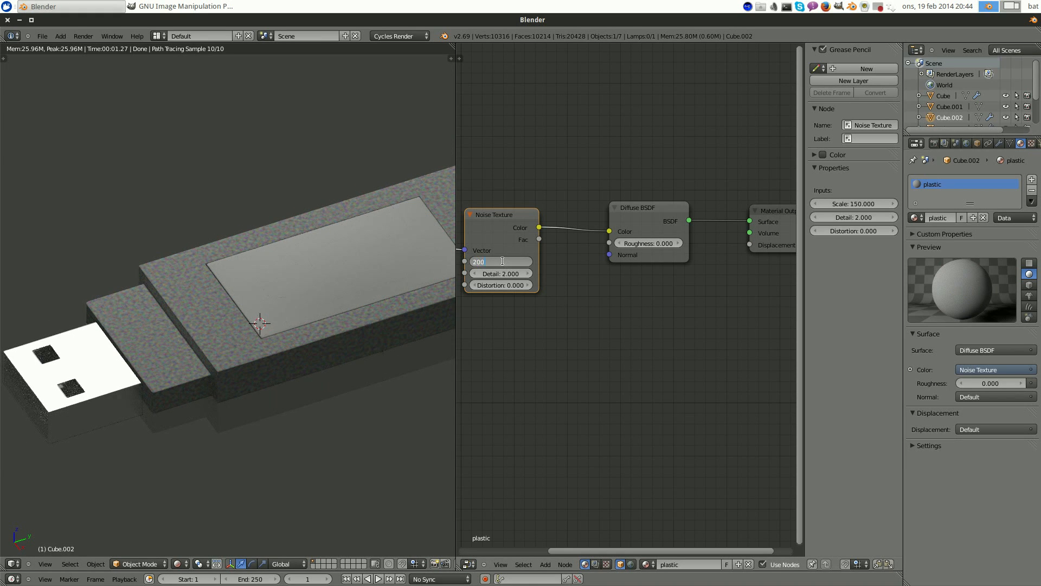
pyautogui.press('Return')
# - Try the Noise Texture's Fac output in place of its Color output as the Diffuse BSDF's color
pyautogui.moveTo(217, 239); pyautogui.dragTo(243, 252, button='middle')
pyautogui.moveTo(315, 263); pyautogui.dragTo(405, 224, button='middle')
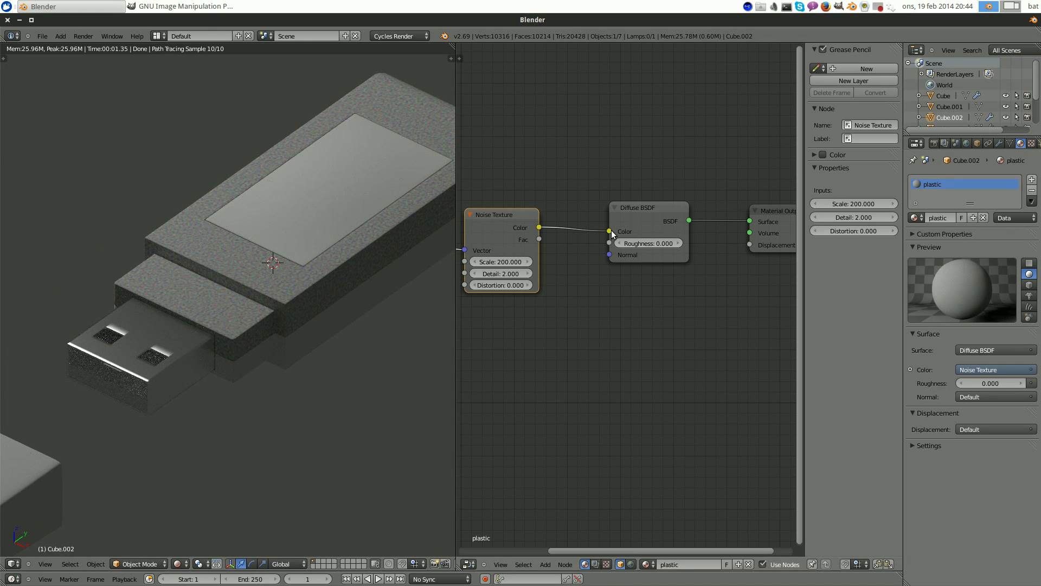
pyautogui.moveTo(610, 233)
pyautogui.mouseDown()
pyautogui.moveTo(585, 222)
pyautogui.moveTo(610, 232)
pyautogui.mouseUp()
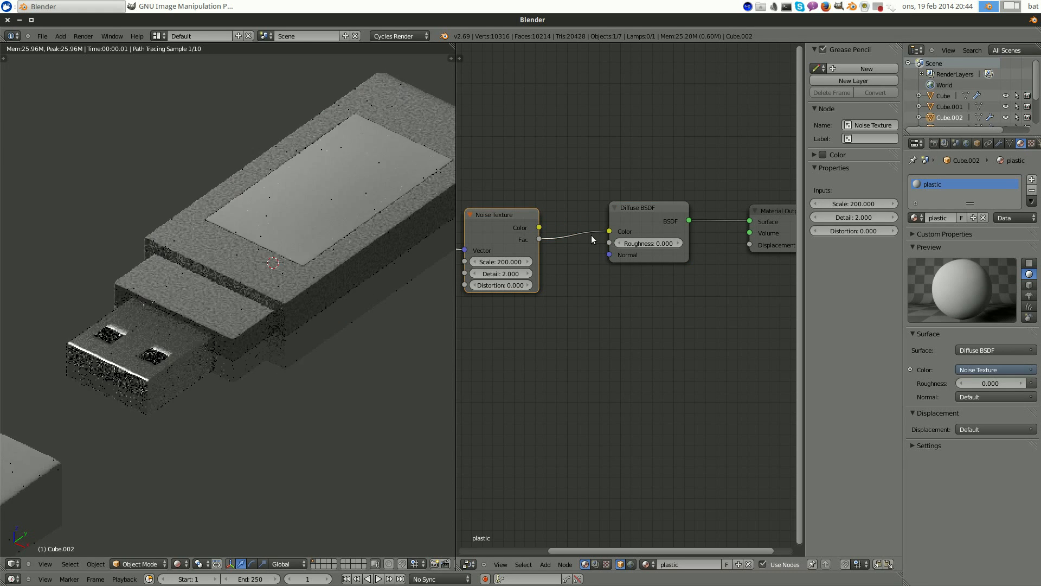
pyautogui.moveTo(305, 256); pyautogui.dragTo(412, 246, button='middle')
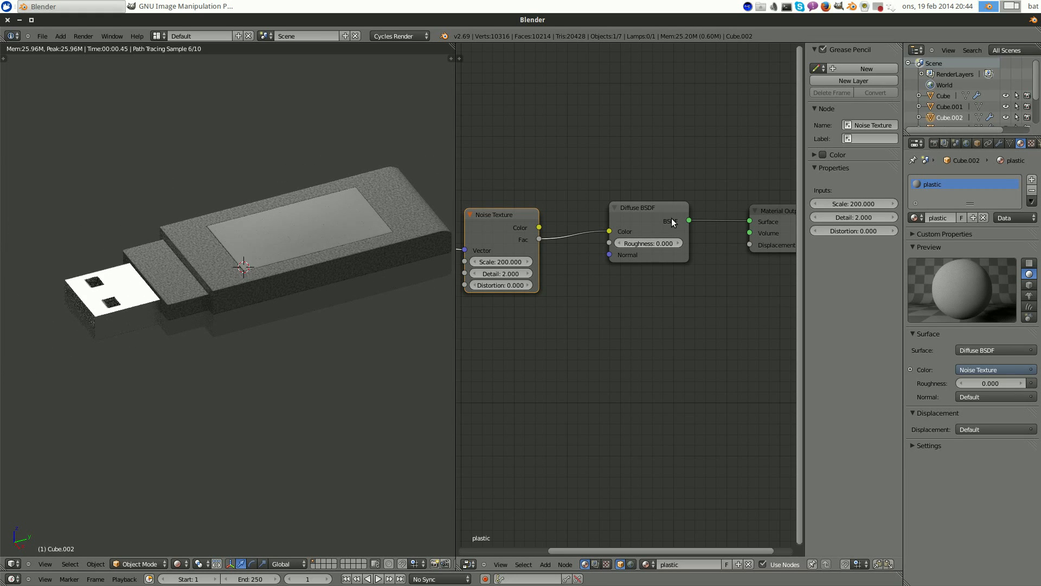
# - Disconnect the Noise Texture from the Diffuse BSDF, placing the shader higher and the Material Output lower in the node layout
pyautogui.moveTo(658, 210); pyautogui.dragTo(622, 253)
pyautogui.moveTo(778, 207); pyautogui.dragTo(739, 301)
pyautogui.moveTo(636, 253); pyautogui.dragTo(588, 202)
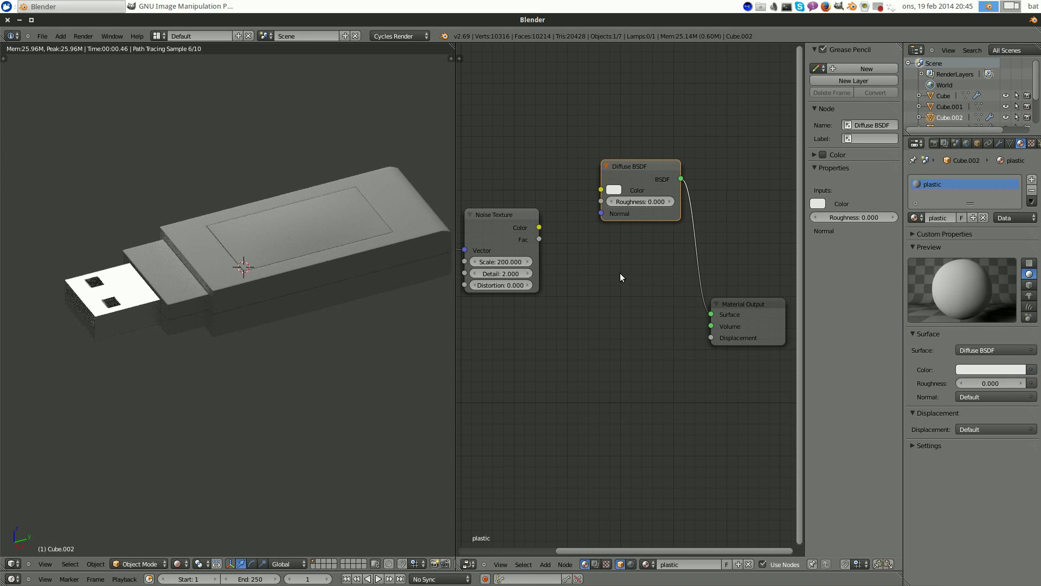
# - Connect the Noise Texture's Fac output to the Material Output's Displacement input and move the output node up
pyautogui.moveTo(539, 239); pyautogui.dragTo(549, 241)
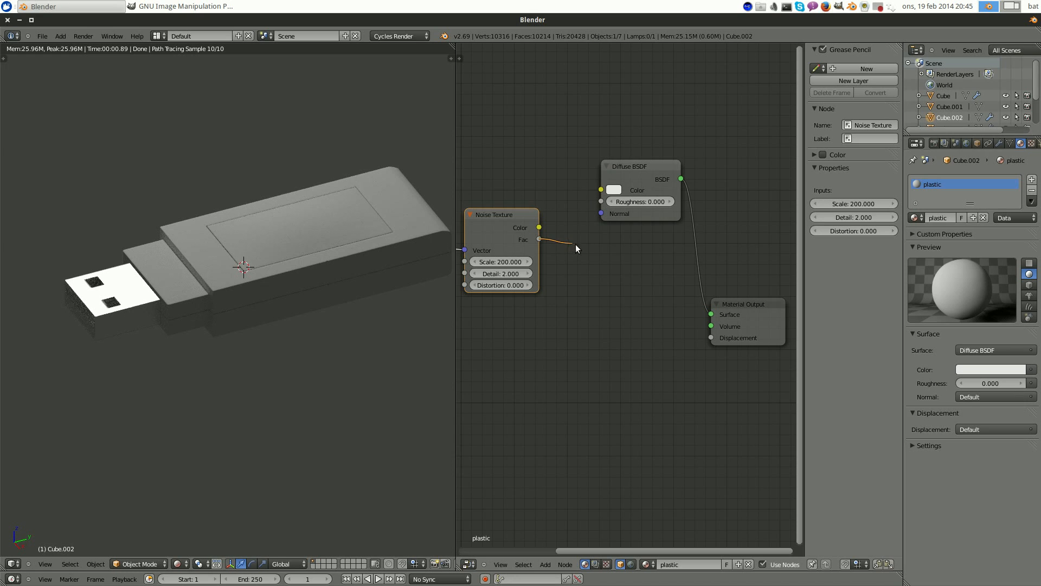
pyautogui.moveTo(621, 284); pyautogui.dragTo(705, 337)
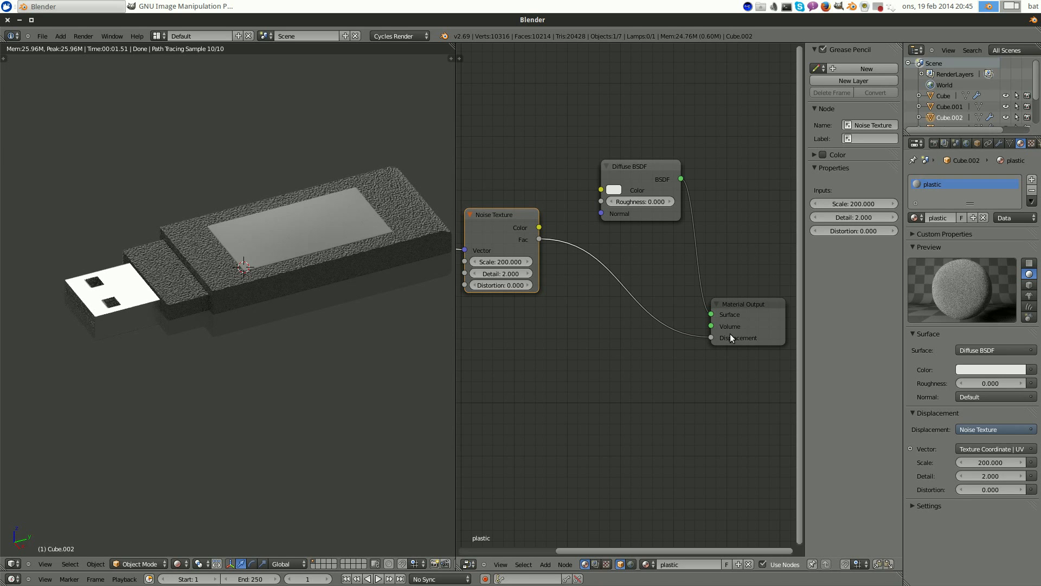
pyautogui.click(730, 338)
pyautogui.moveTo(739, 302); pyautogui.dragTo(759, 242)
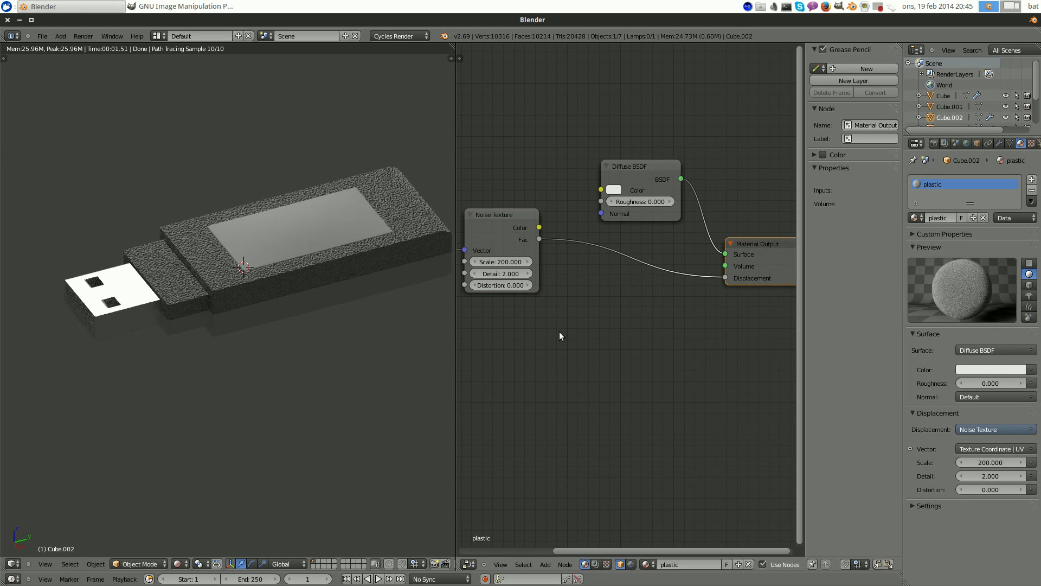
pyautogui.scroll(3, 234, 271)
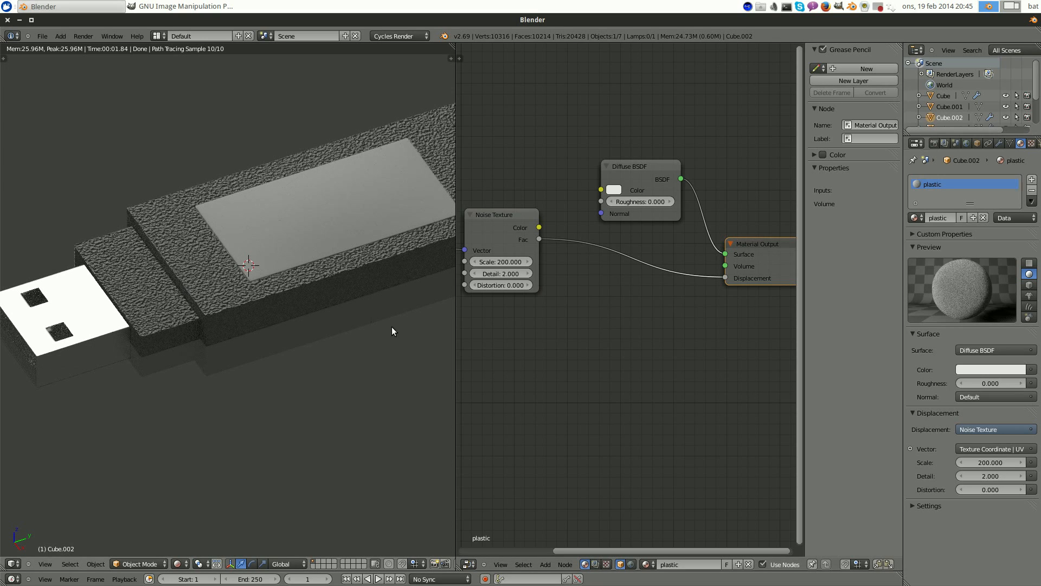
# - Insert a MixRGB node on the link between the Noise Texture and the Material Output's Displacement
pyautogui.hotkey('shift', 'a')
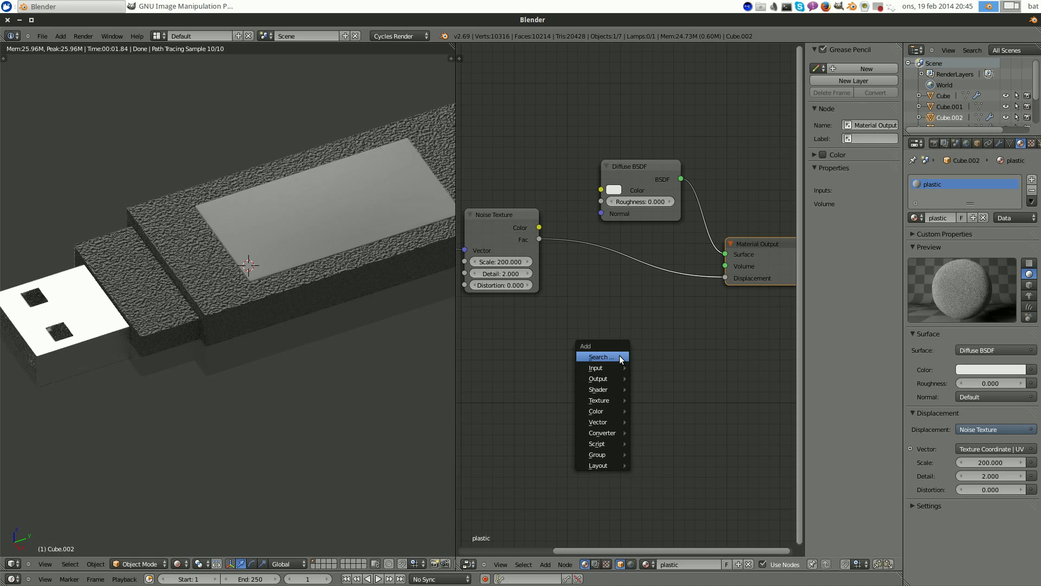
pyautogui.moveTo(615, 413)
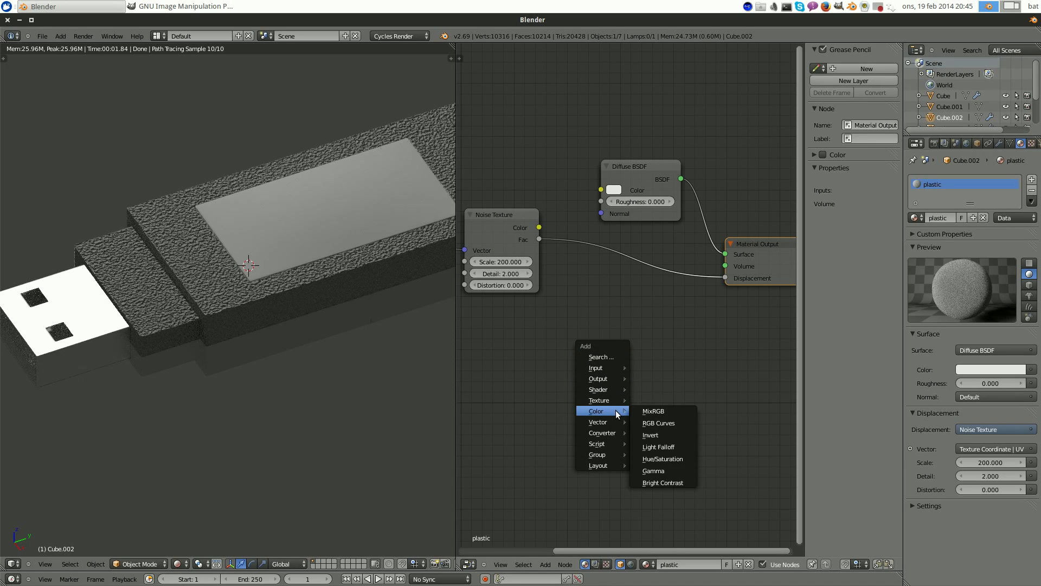
pyautogui.click(661, 414)
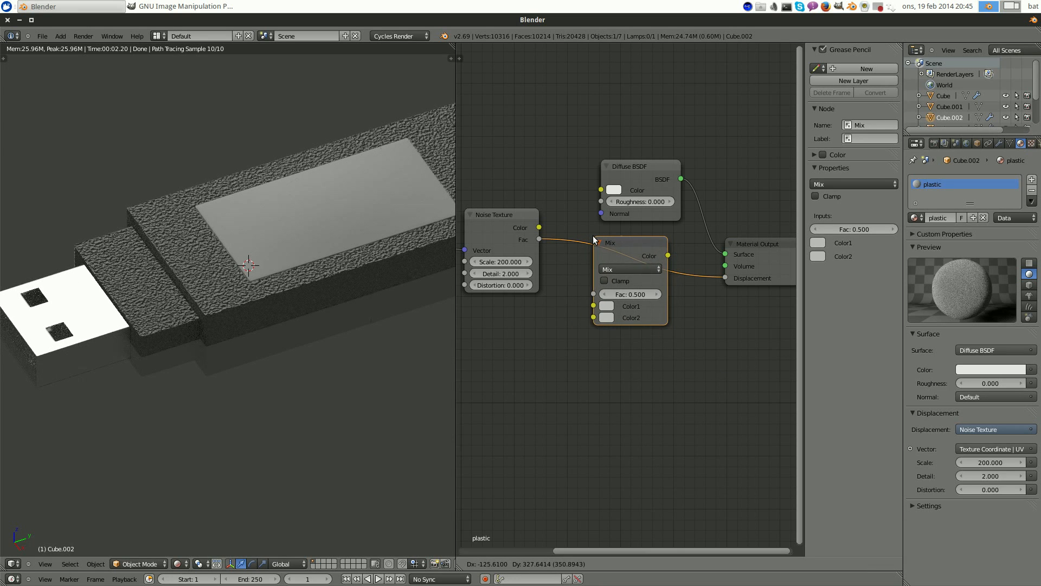
pyautogui.click(595, 239)
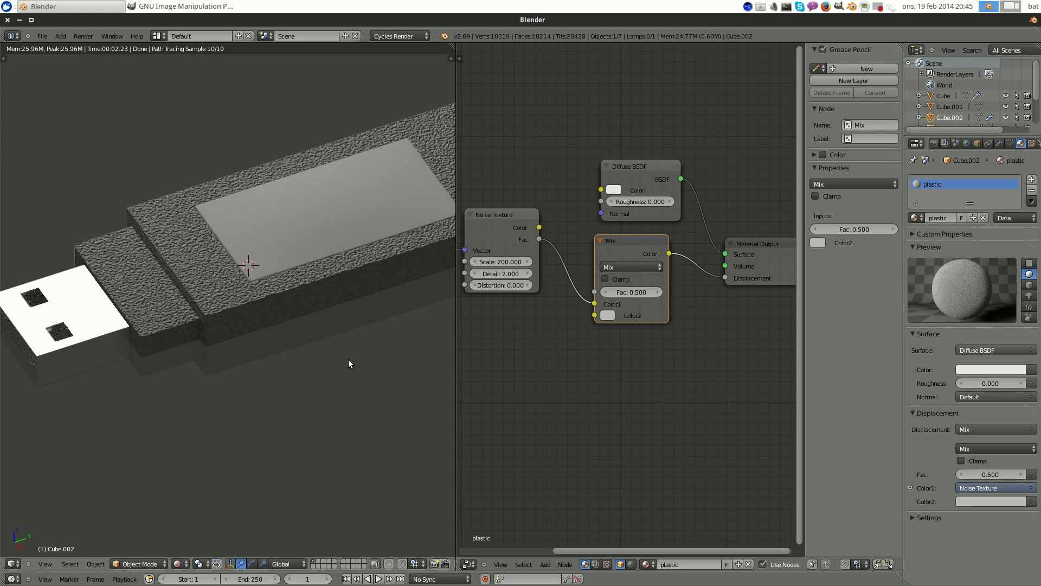
# - Try Mix node factors of 0.9 and 0.95 to weaken the bump on the USB stick's body
pyautogui.moveTo(349, 363); pyautogui.dragTo(233, 239, button='middle')
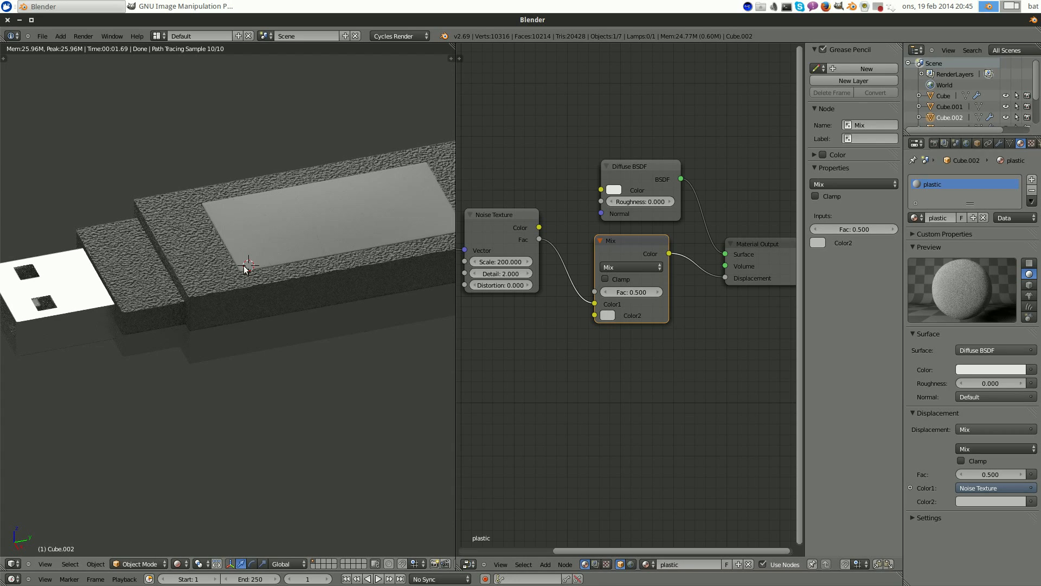
pyautogui.click(635, 293)
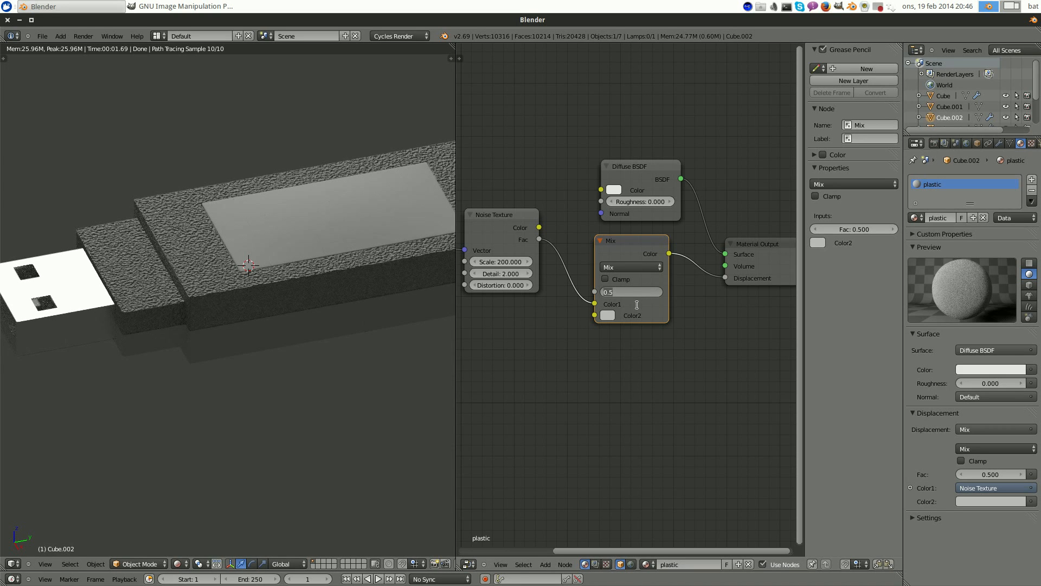
pyautogui.press('Return')
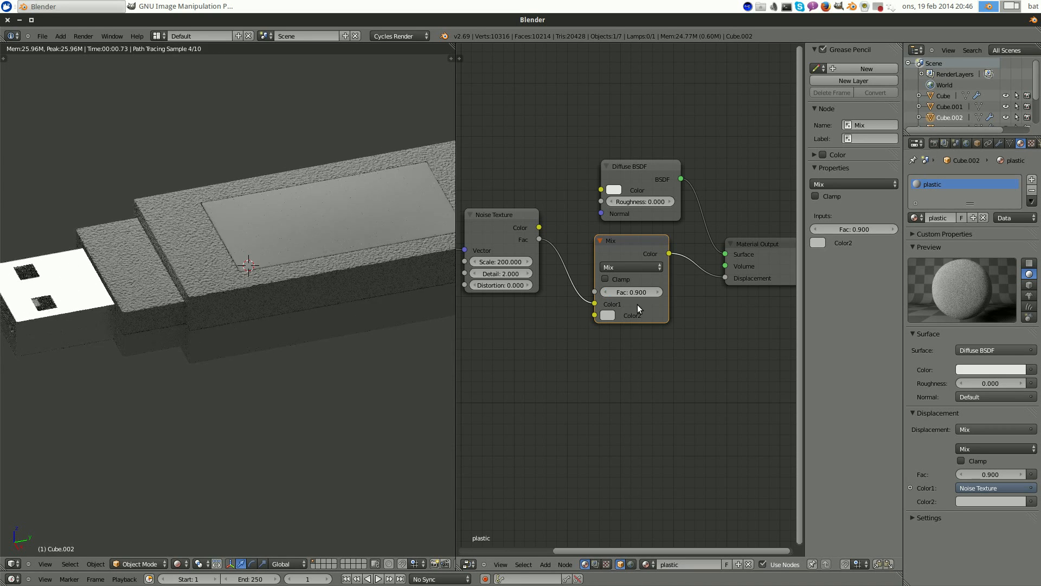
pyautogui.scroll(5, 205, 223)
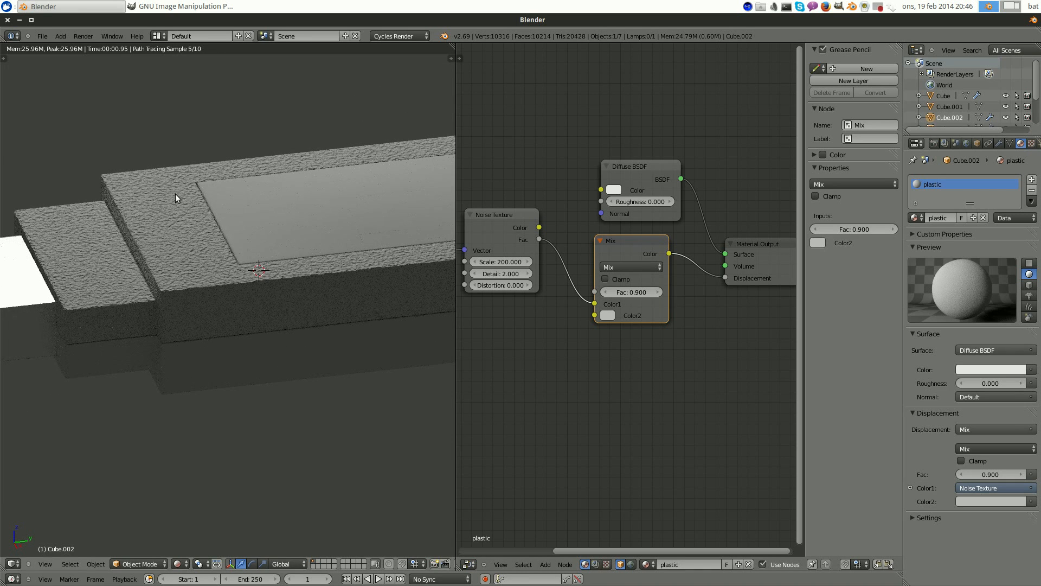
pyautogui.click(623, 292)
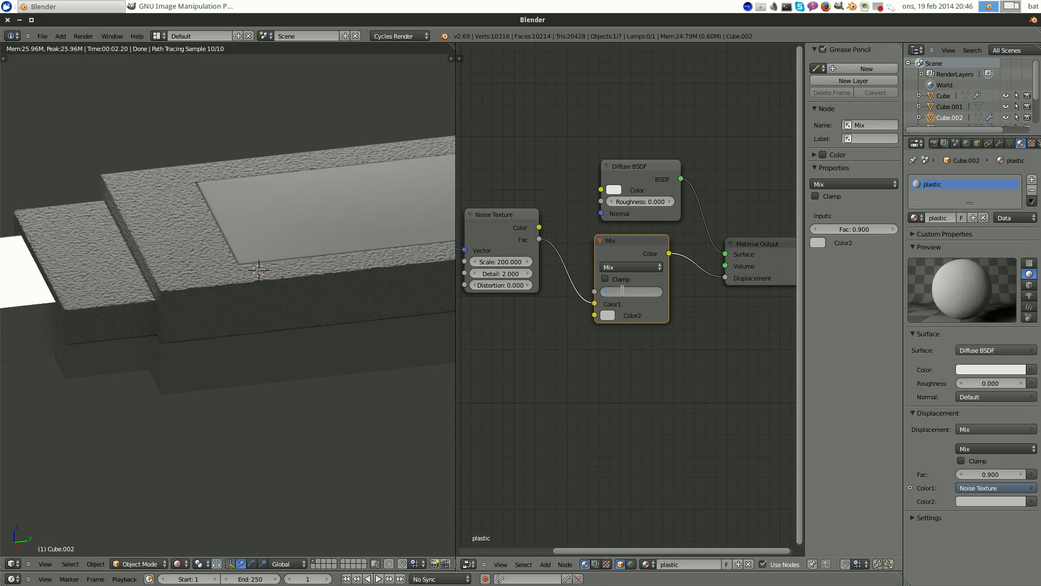
pyautogui.press('Return')
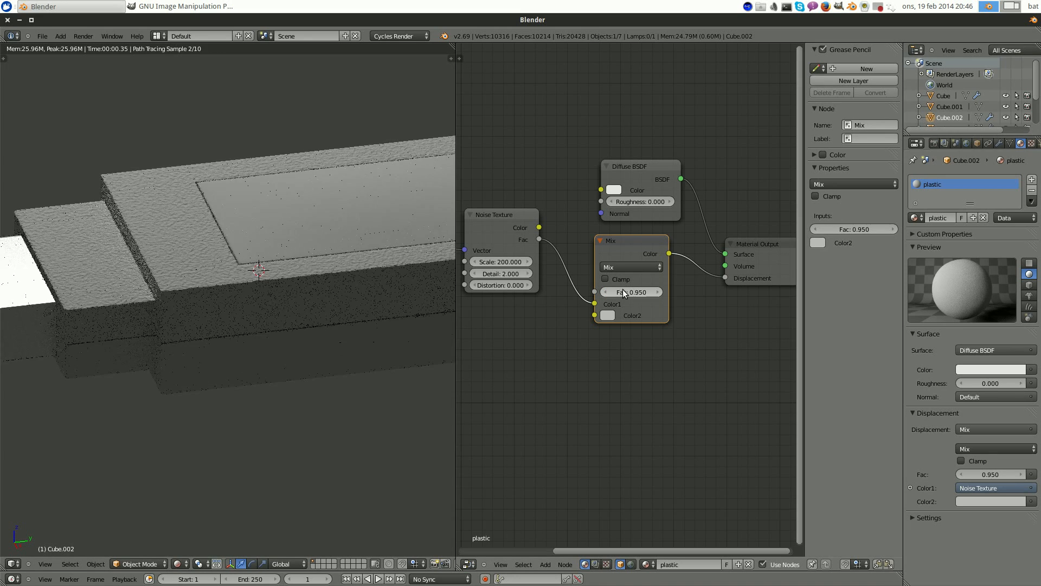
# - Set the Mix node's factor to 0.98 and check the rendered surface from several angles
pyautogui.click(624, 292)
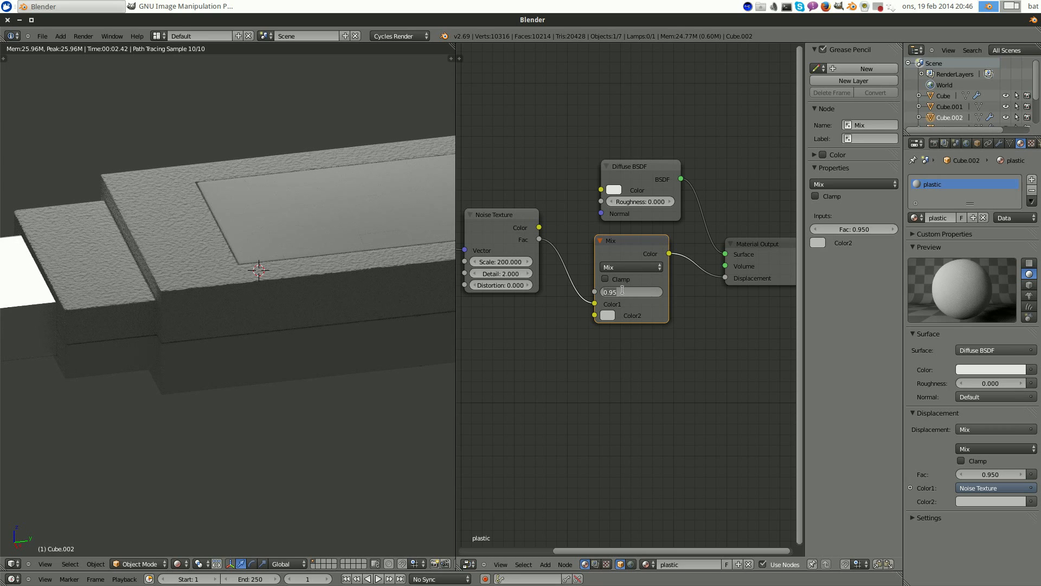
pyautogui.press('BackSpace')
pyautogui.press('Return')
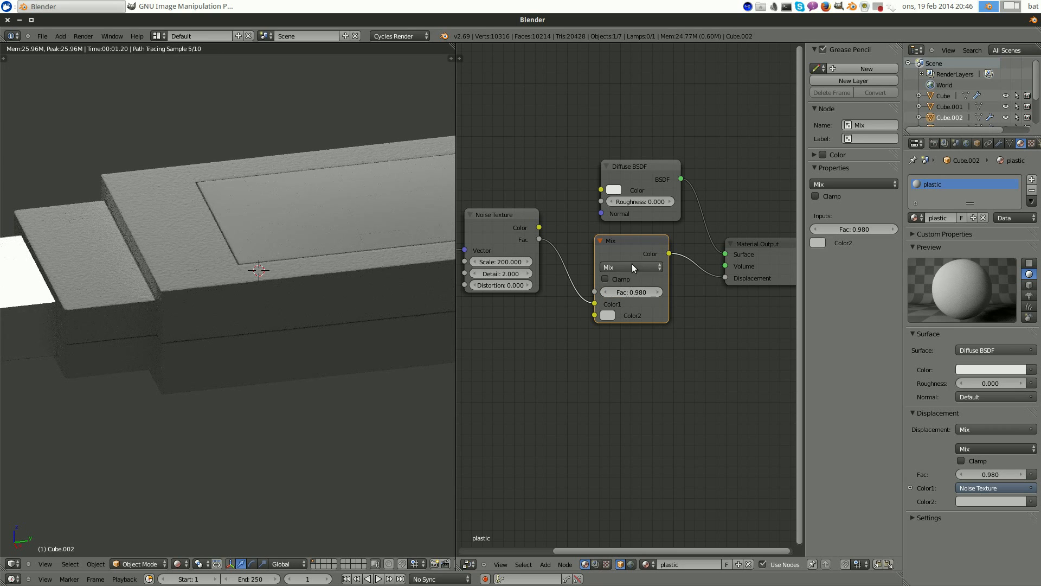
pyautogui.scroll(-4, 193, 245)
pyautogui.moveTo(340, 266); pyautogui.dragTo(333, 291, button='middle')
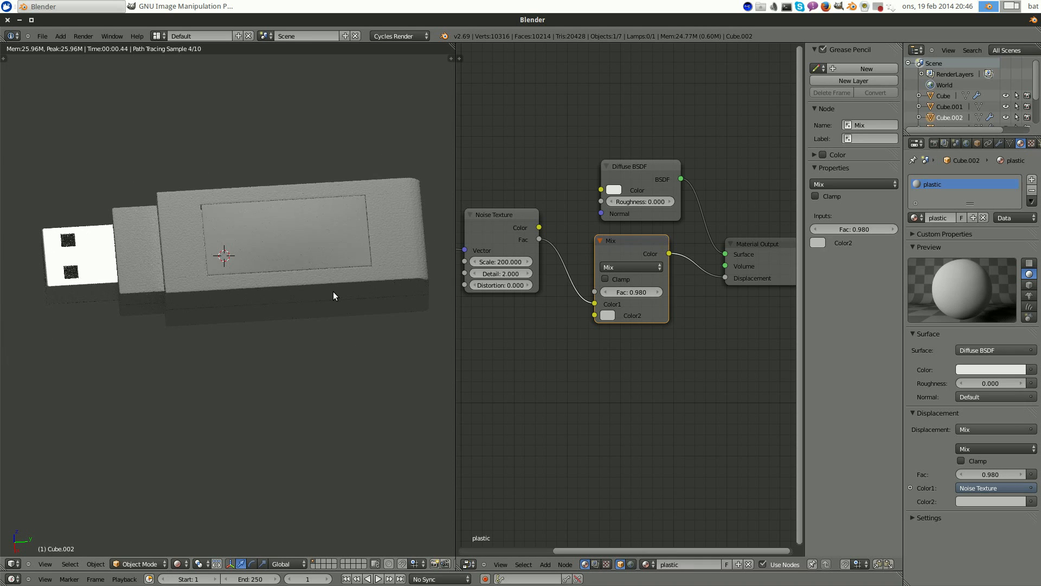
pyautogui.moveTo(244, 286); pyautogui.dragTo(224, 257, button='middle')
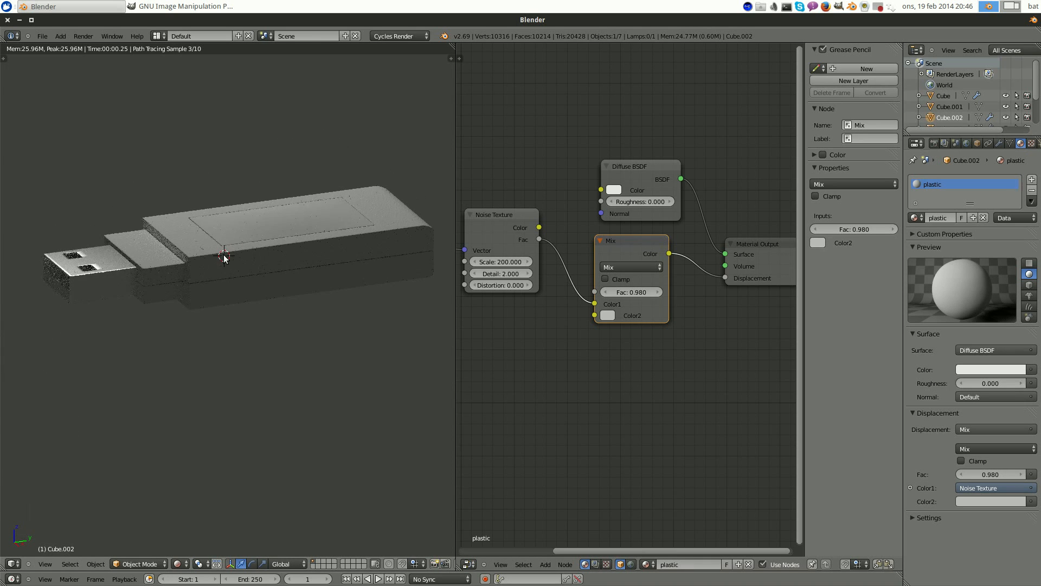
# - Spread out the plastic material's nodes to make room between the Diffuse BSDF and the Material Output
pyautogui.scroll(-3, 606, 409)
pyautogui.moveTo(618, 381); pyautogui.dragTo(714, 286, button='middle')
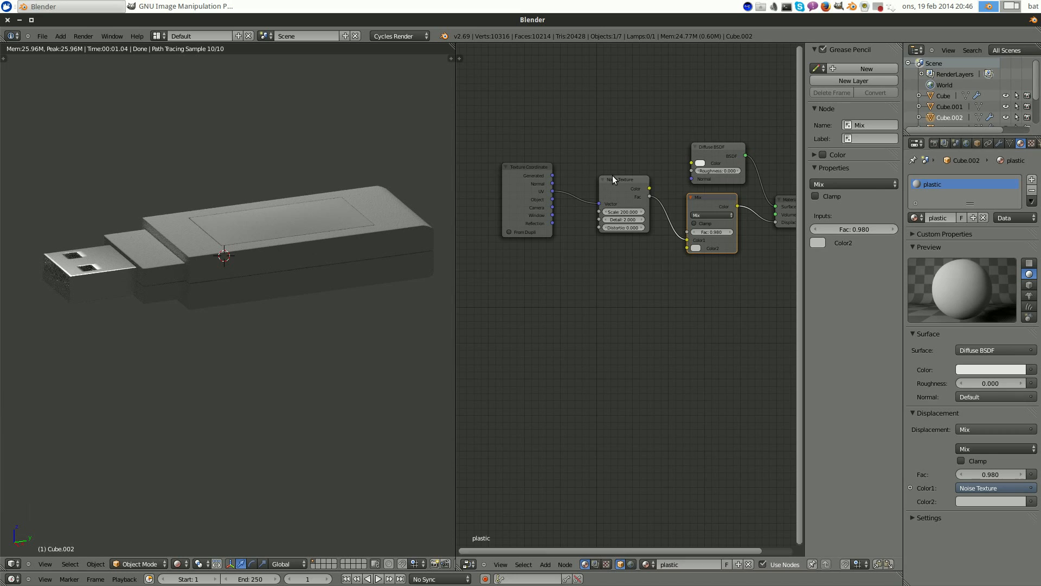
pyautogui.moveTo(612, 180); pyautogui.dragTo(596, 168)
pyautogui.moveTo(702, 198); pyautogui.dragTo(656, 167)
pyautogui.moveTo(760, 256); pyautogui.dragTo(597, 261, button='middle')
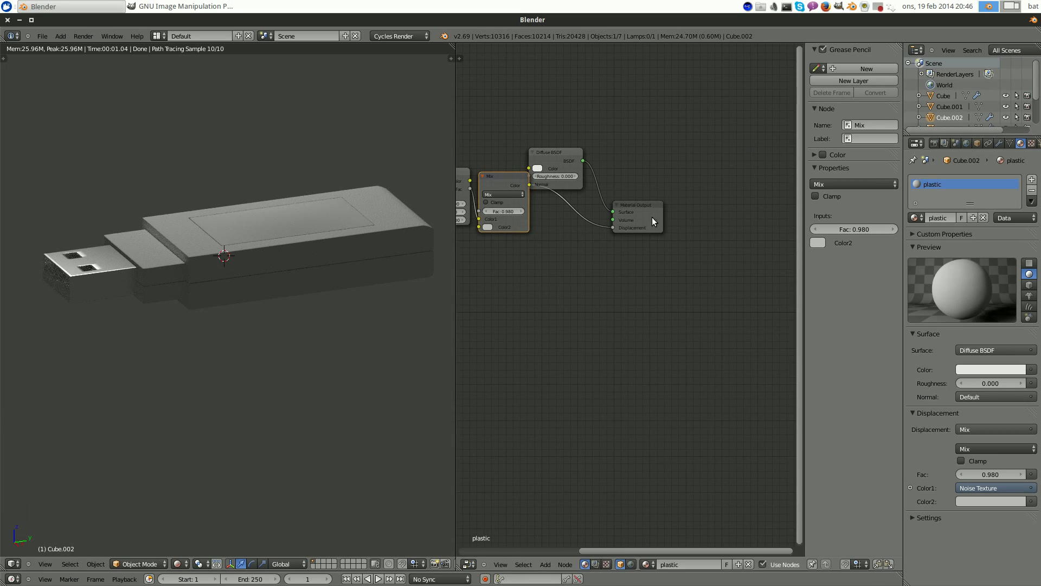
pyautogui.moveTo(653, 221); pyautogui.dragTo(740, 214)
pyautogui.moveTo(546, 148); pyautogui.dragTo(531, 79)
pyautogui.moveTo(646, 132); pyautogui.dragTo(644, 139, button='middle')
# - Insert a Mix Shader node on the link between the Diffuse BSDF and the Material Output's Surface
pyautogui.hotkey('shift', 'a')
pyautogui.moveTo(679, 127)
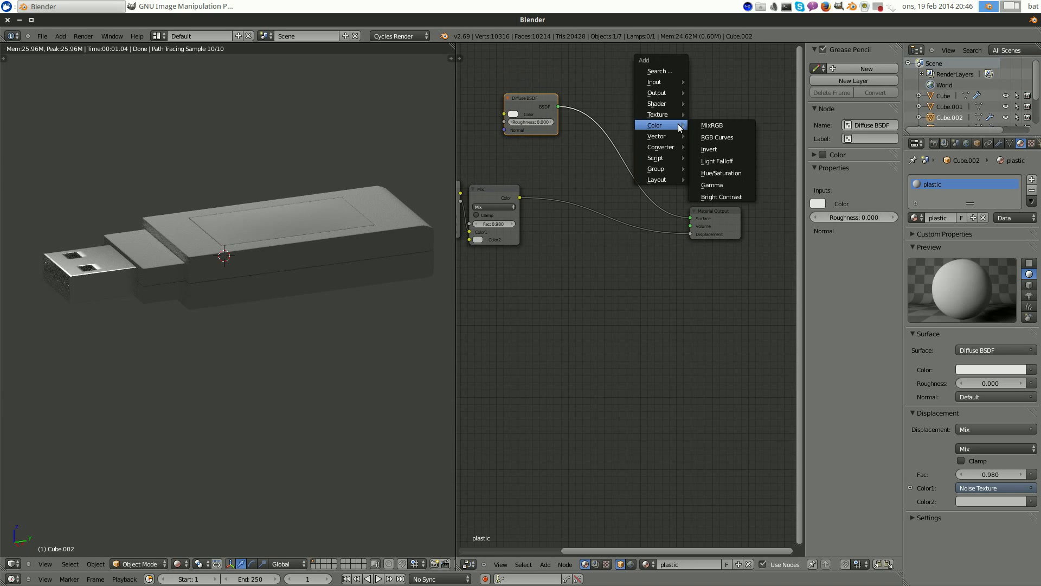
pyautogui.moveTo(678, 103)
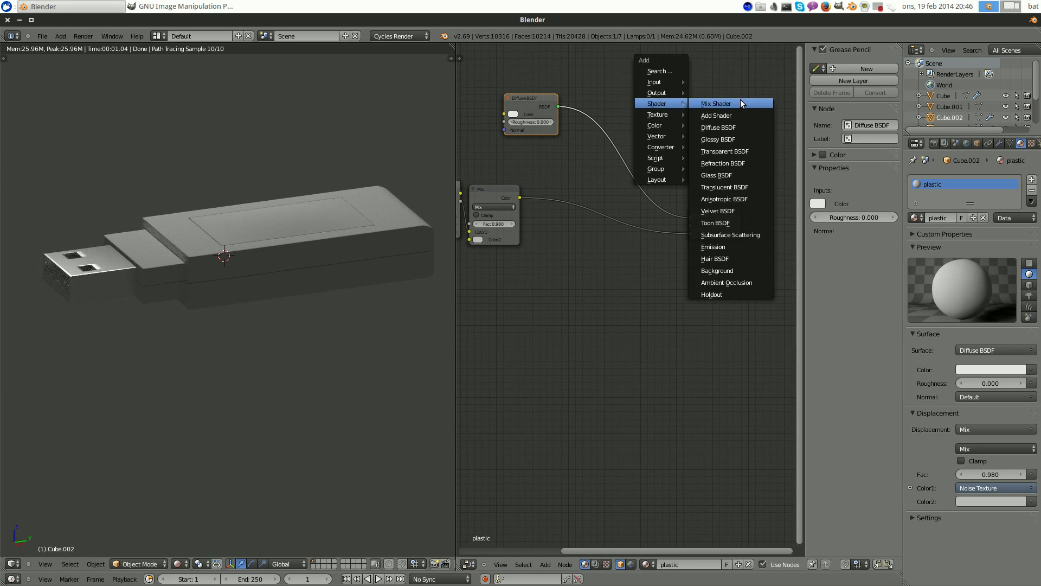
pyautogui.click(694, 104)
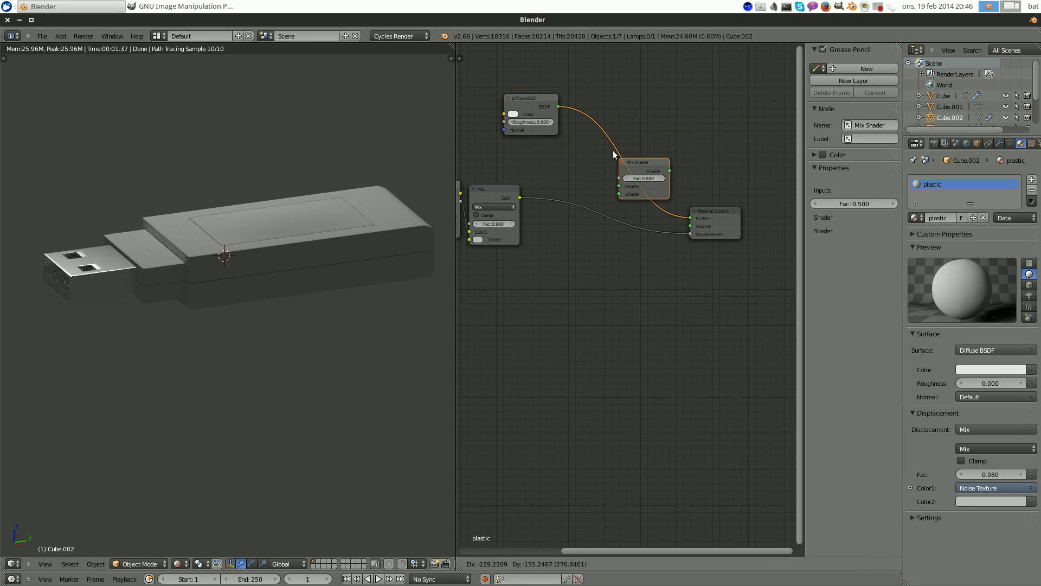
pyautogui.moveTo(623, 154); pyautogui.dragTo(644, 128)
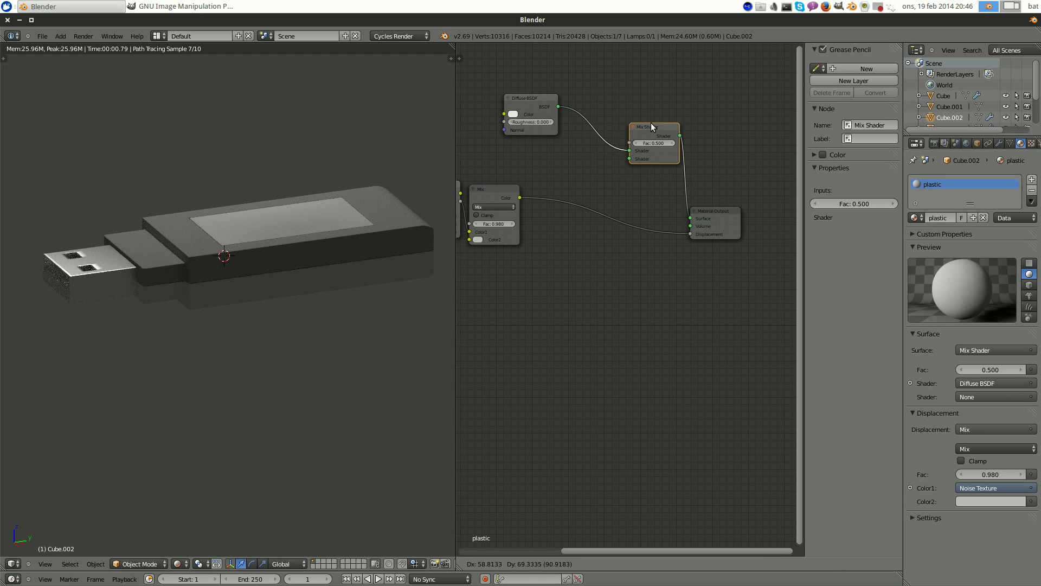
# - Add a Glossy BSDF node below the Diffuse BSDF and connect it to the Mix Shader's second shader input
pyautogui.hotkey('shift', 'a')
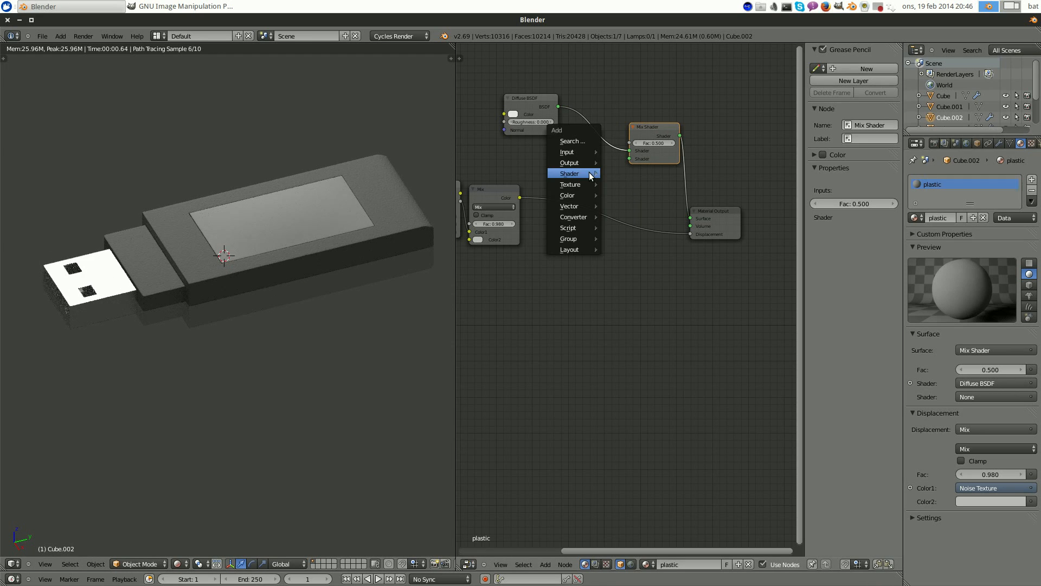
pyautogui.moveTo(574, 174)
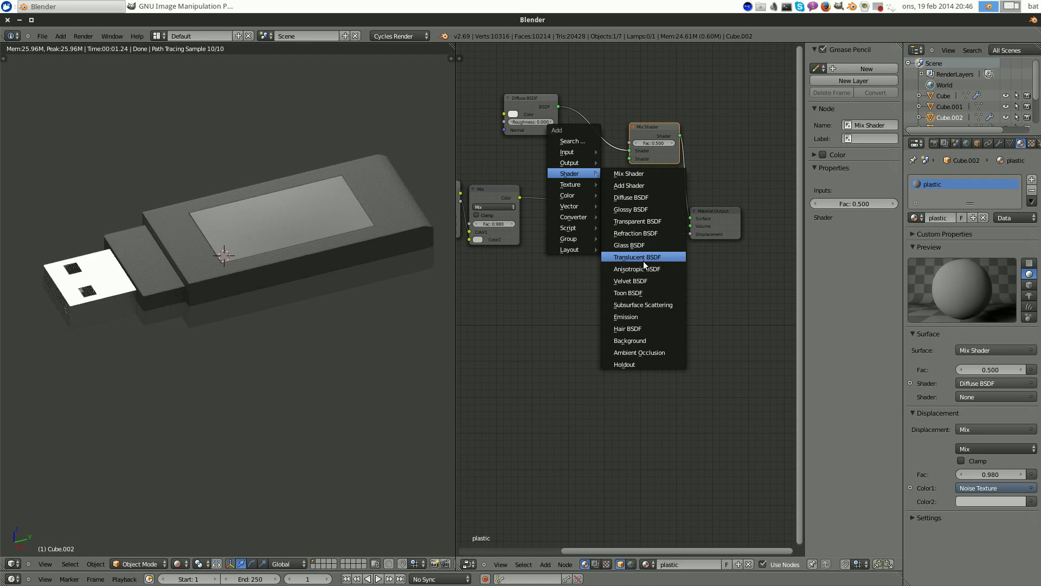
pyautogui.click(643, 211)
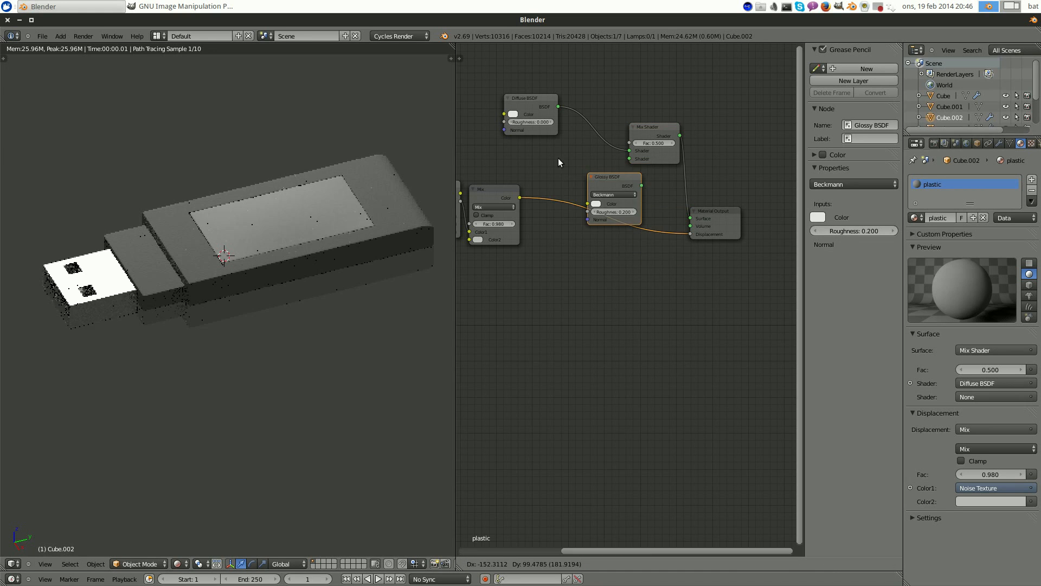
pyautogui.click(529, 144)
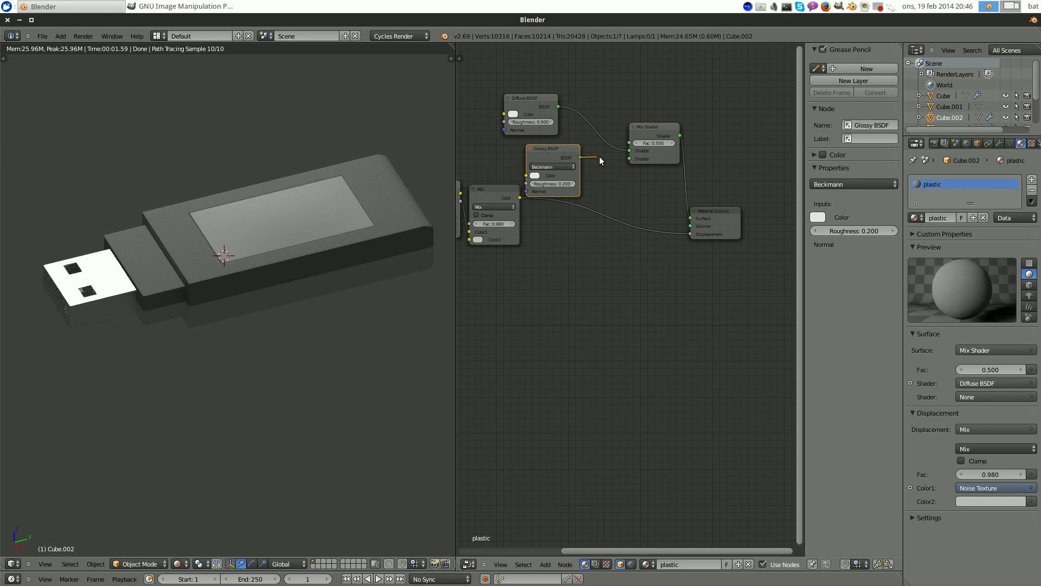
pyautogui.moveTo(623, 157); pyautogui.dragTo(628, 158)
# - Rearrange the Mix, Mix Shader, Diffuse BSDF and Glossy BSDF nodes so the plastic material's node tree is clearly spaced
pyautogui.moveTo(499, 188); pyautogui.dragTo(504, 193)
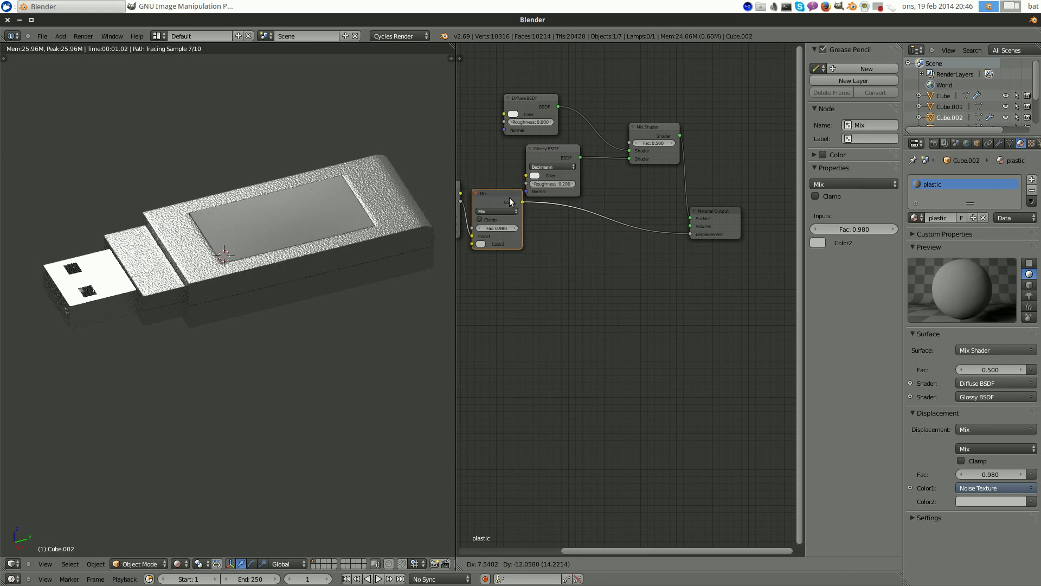
pyautogui.scroll(1, 633, 162)
pyautogui.moveTo(661, 116); pyautogui.dragTo(724, 201, button='middle')
pyautogui.moveTo(723, 202); pyautogui.dragTo(725, 173)
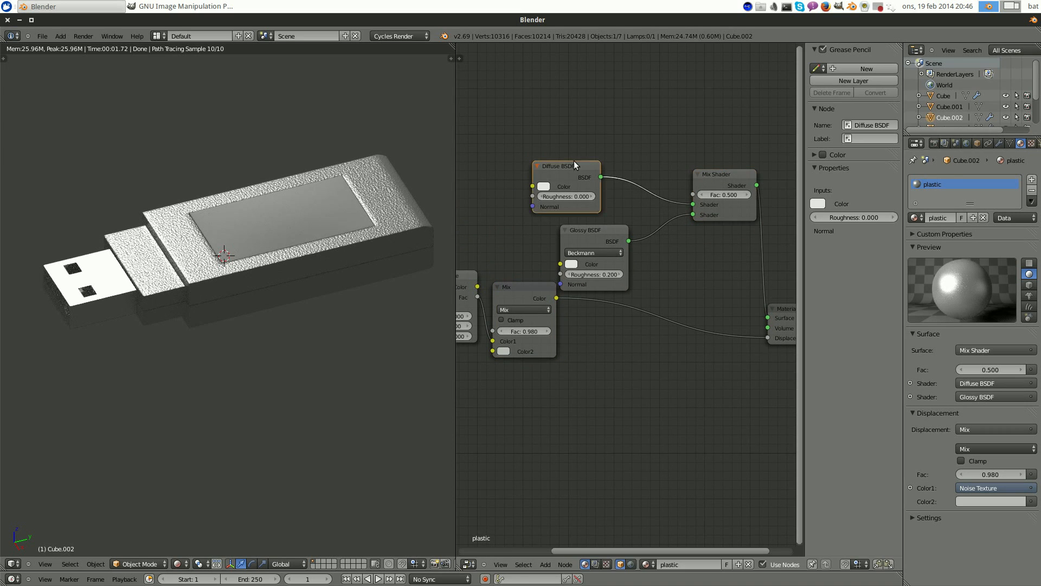
pyautogui.moveTo(573, 161); pyautogui.dragTo(615, 134)
pyautogui.moveTo(589, 227); pyautogui.dragTo(597, 207)
# - Try a roughness of 0.4 on the Glossy BSDF and check the body's rendered surface up close
pyautogui.scroll(3, 325, 233)
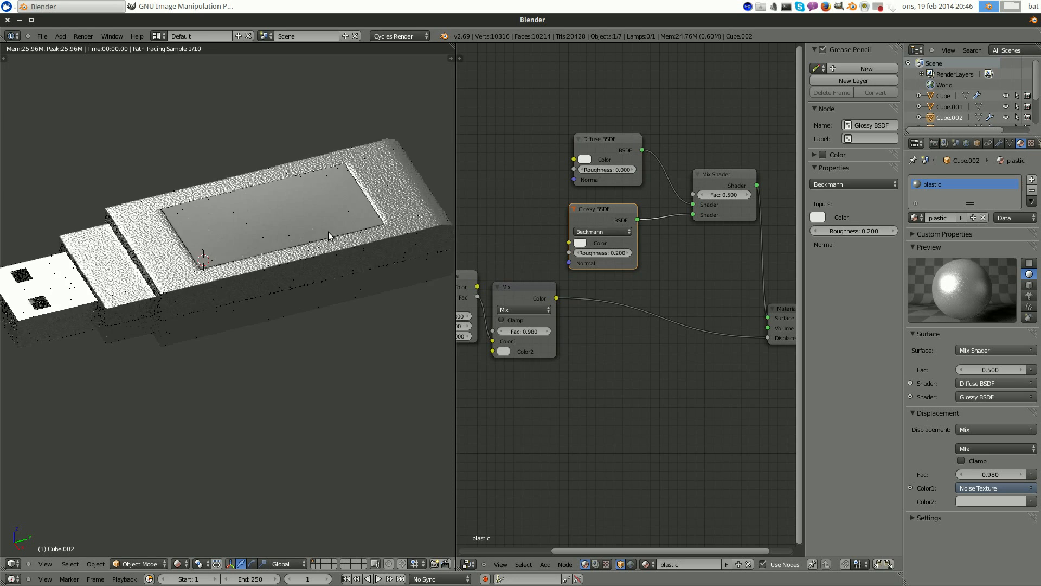
pyautogui.click(603, 251)
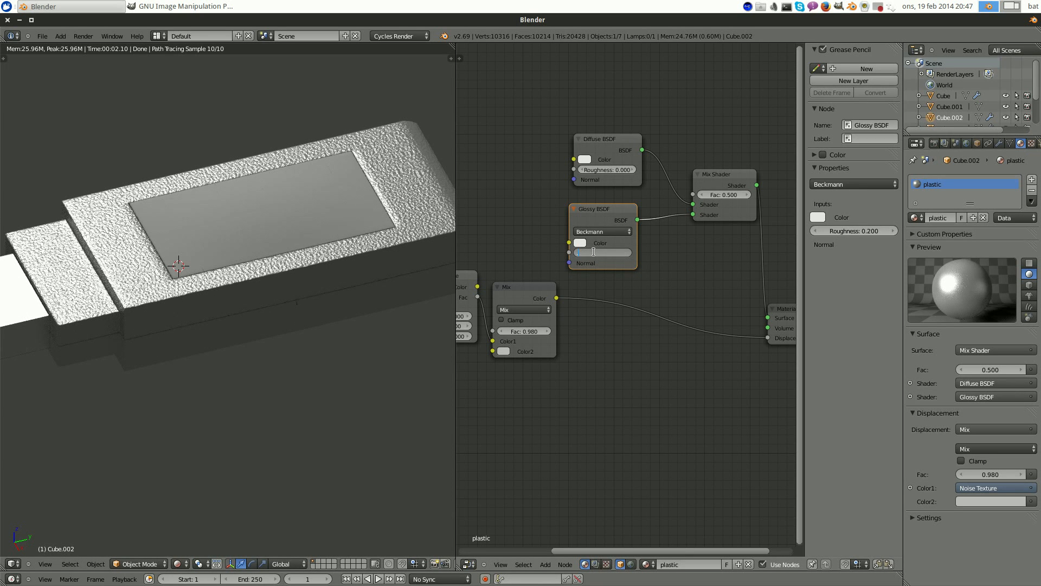
pyautogui.write('0.4')
pyautogui.press('Return')
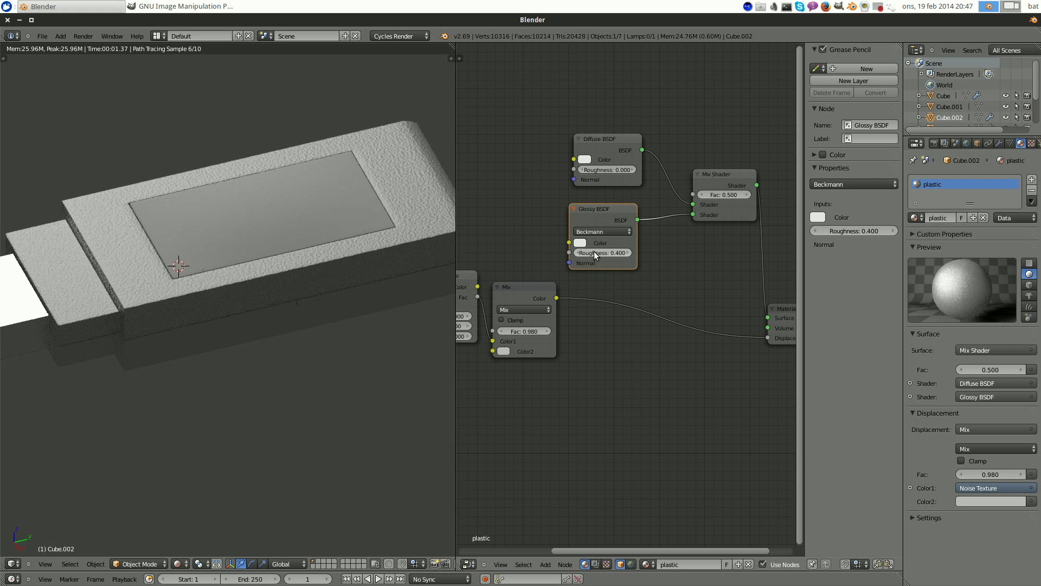
pyautogui.moveTo(144, 237); pyautogui.dragTo(297, 273, button='middle')
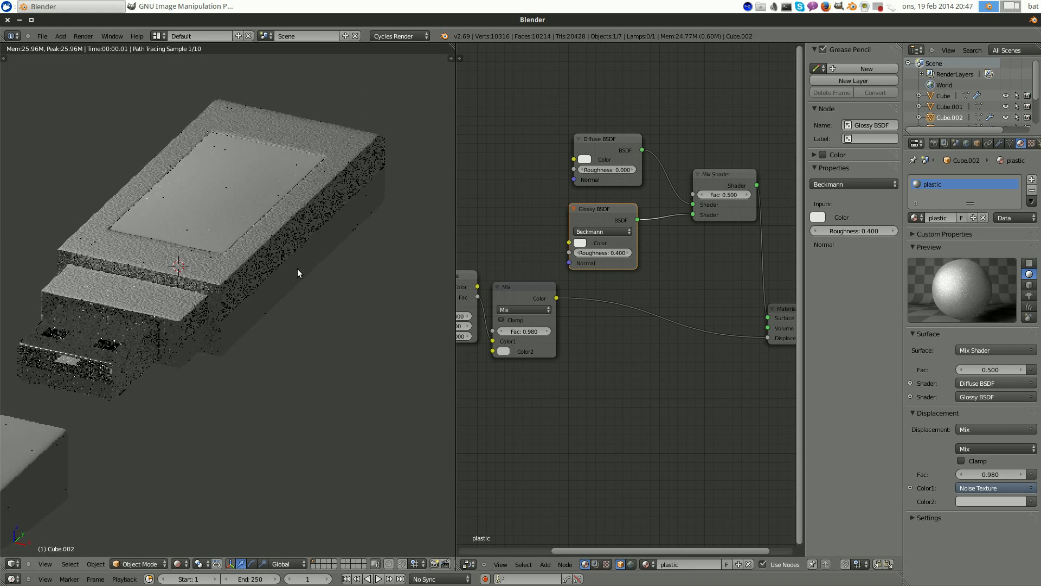
# - Set the Glossy BSDF's roughness to 0.3 and check the highlights on the body from another angle
pyautogui.click(615, 253)
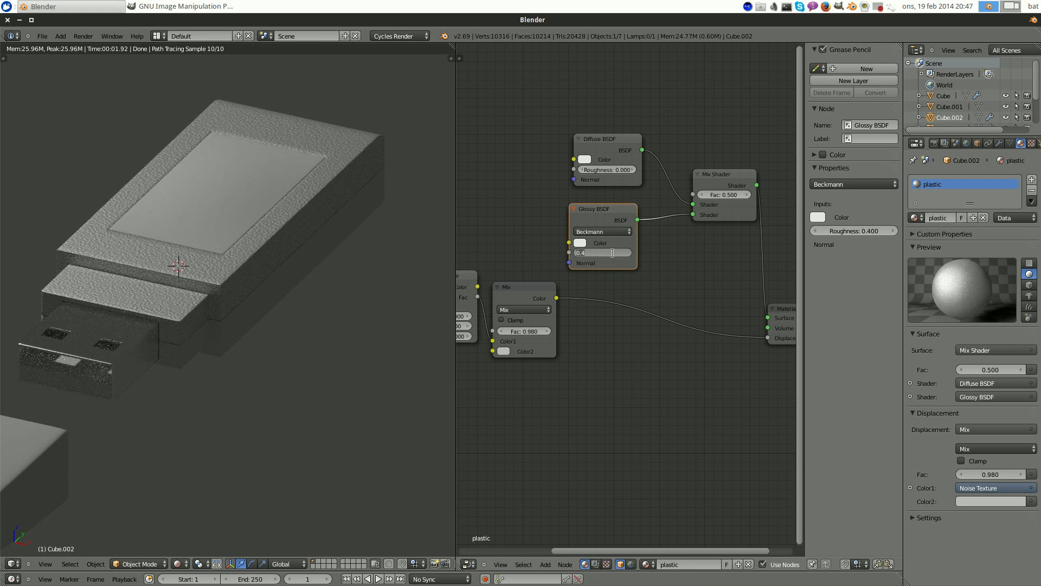
pyautogui.press('Return')
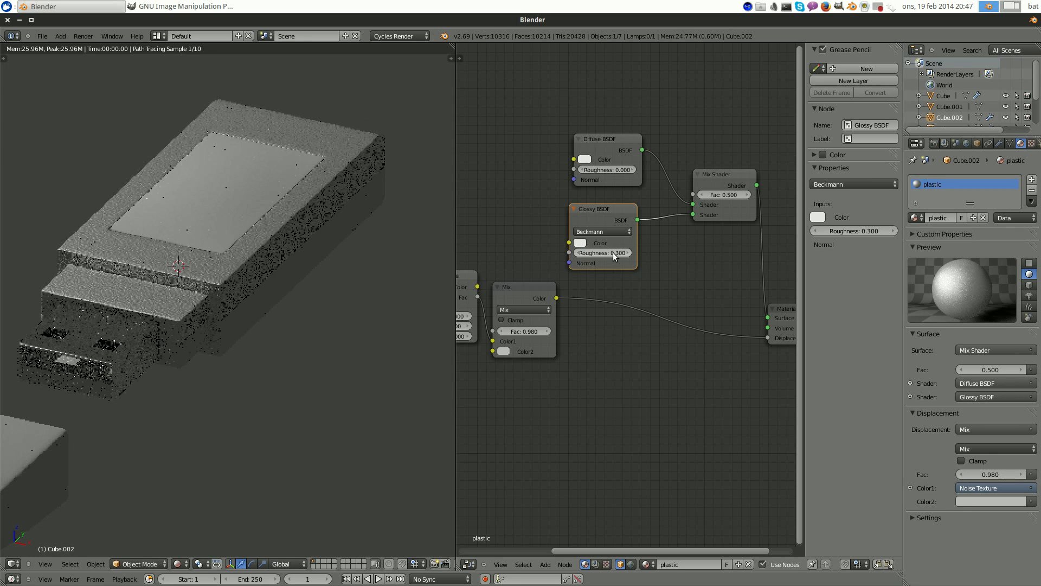
pyautogui.moveTo(285, 267); pyautogui.dragTo(298, 234, button='middle')
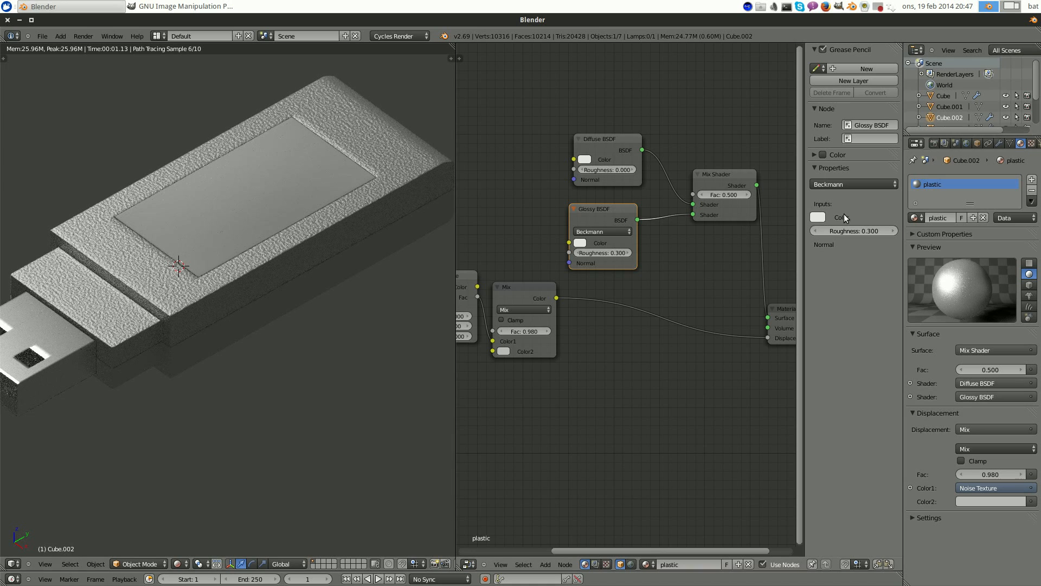
# - Align the Glossy BSDF node beneath the Diffuse BSDF and set the Mix Shader's factor to 0.1
pyautogui.scroll(1, 659, 235)
pyautogui.scroll(1, 659, 235)
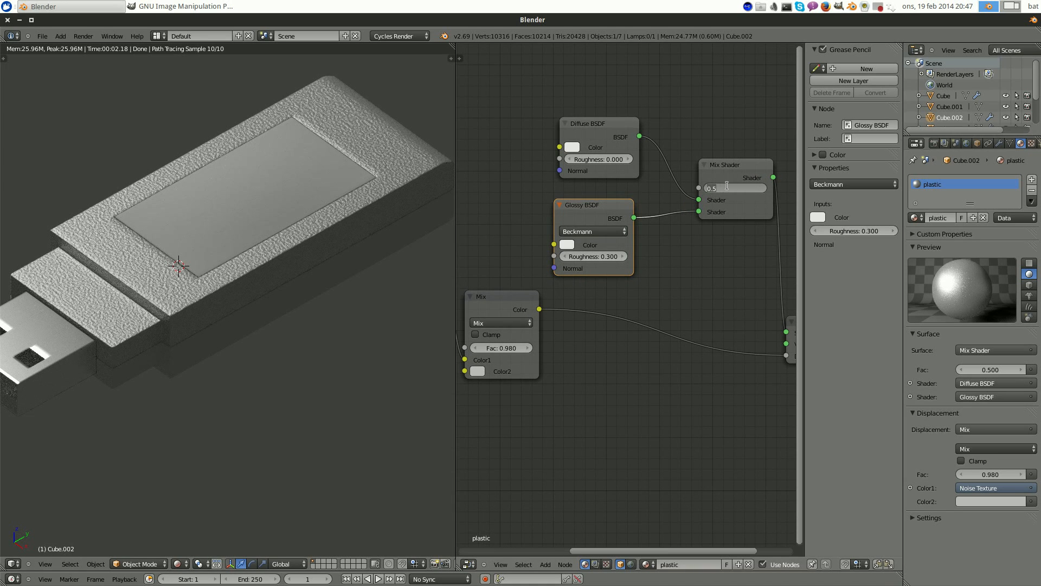
pyautogui.press('Return')
pyautogui.moveTo(585, 202)
pyautogui.mouseDown()
pyautogui.moveTo(574, 200)
pyautogui.moveTo(590, 203)
pyautogui.mouseUp()
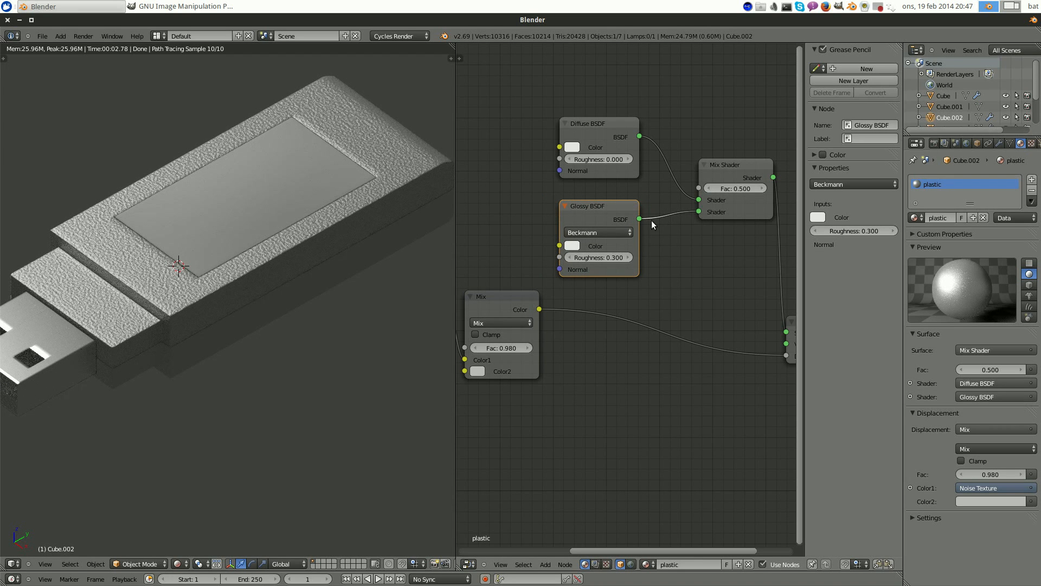
pyautogui.click(734, 188)
pyautogui.press('Return')
pyautogui.moveTo(173, 264); pyautogui.dragTo(139, 245, button='middle')
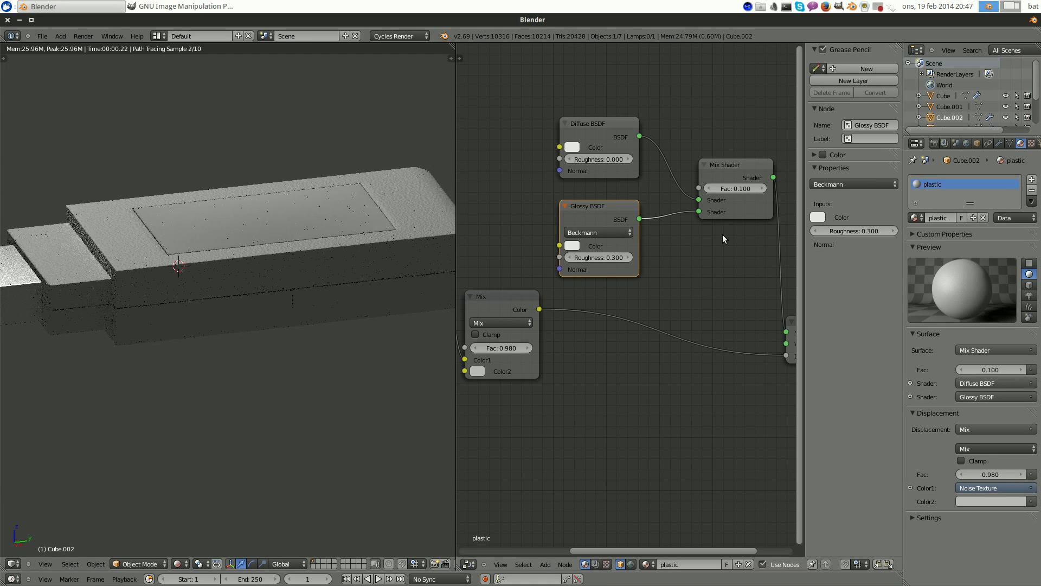
# - Set the Mix Shader's factor to 0.15 and check the rendered USB stick from several angles
pyautogui.click(739, 188)
pyautogui.write('.1')
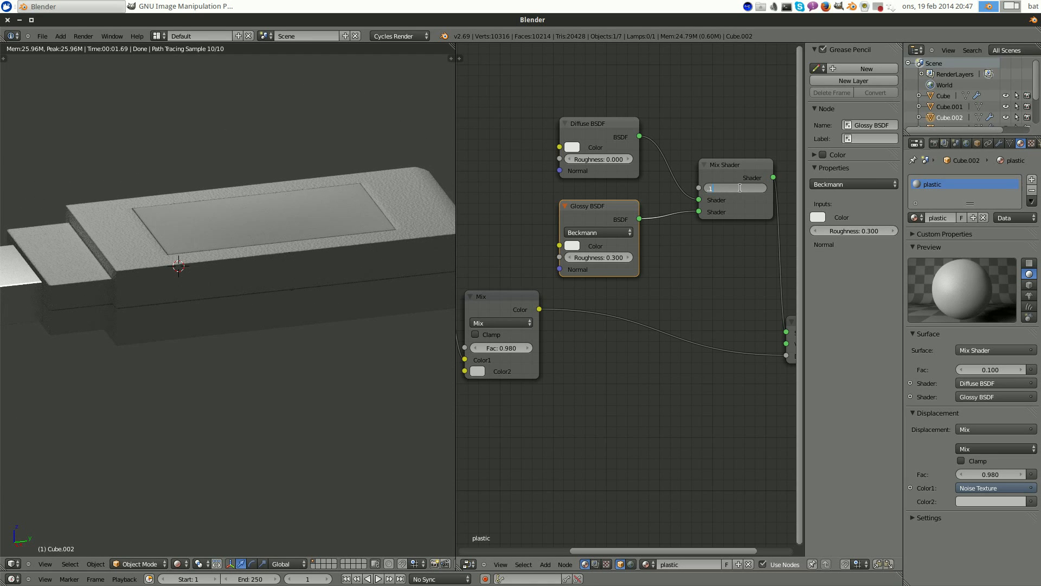
pyautogui.write('5')
pyautogui.press('Return')
pyautogui.scroll(-5, 340, 320)
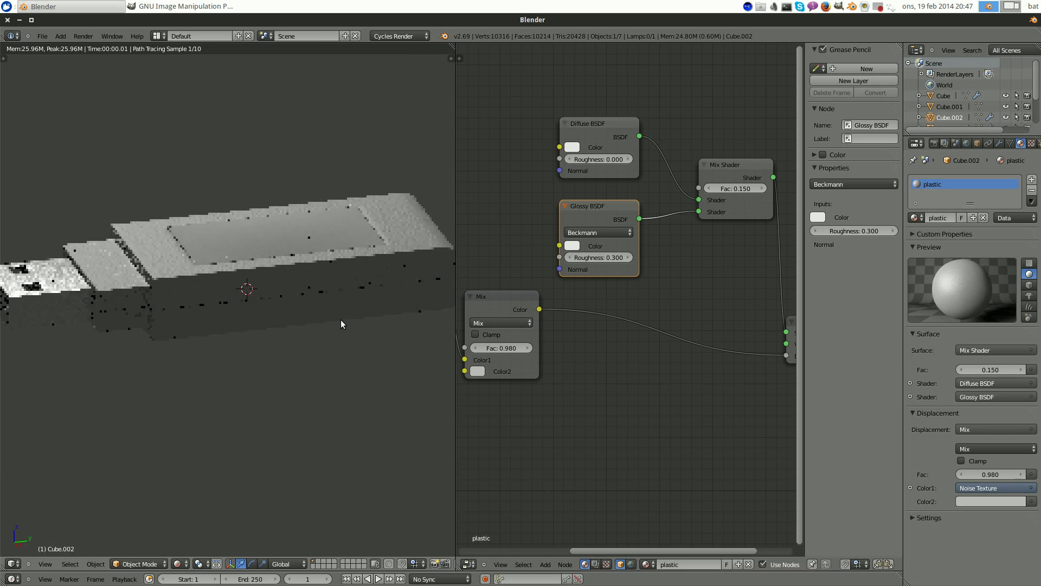
pyautogui.moveTo(340, 321)
pyautogui.mouseDown(button='middle')
pyautogui.moveTo(334, 347)
pyautogui.moveTo(374, 349)
pyautogui.moveTo(312, 341)
pyautogui.moveTo(240, 311)
pyautogui.moveTo(290, 310)
pyautogui.moveTo(234, 314)
pyautogui.moveTo(294, 292)
pyautogui.mouseUp(button='middle')
pyautogui.scroll(3, 261, 323)
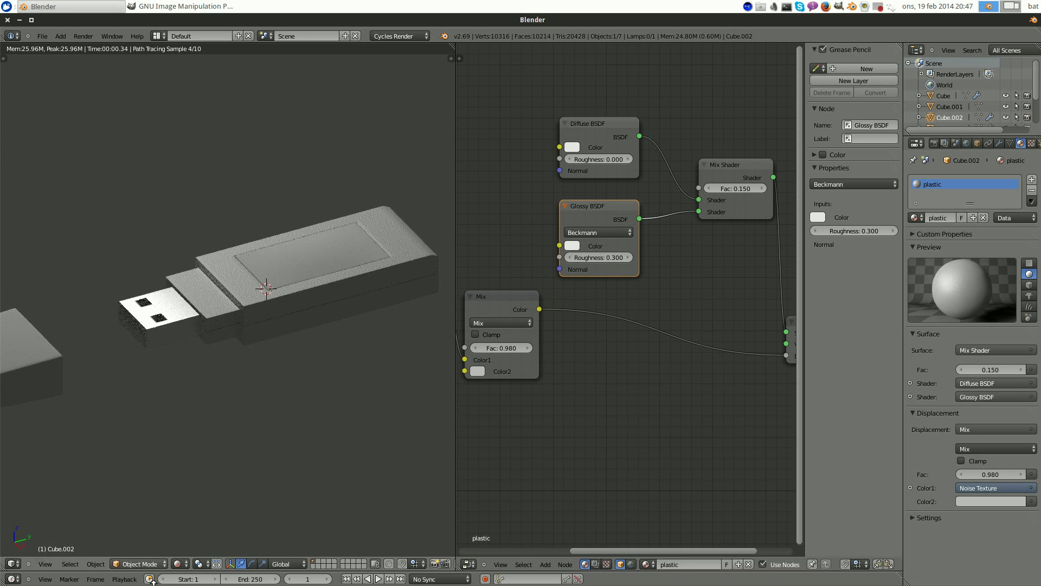
# - Switch the 3D view to Solid shading and assign the existing plastic material to the lower half of the stick's body
pyautogui.click(179, 563)
pyautogui.click(213, 529)
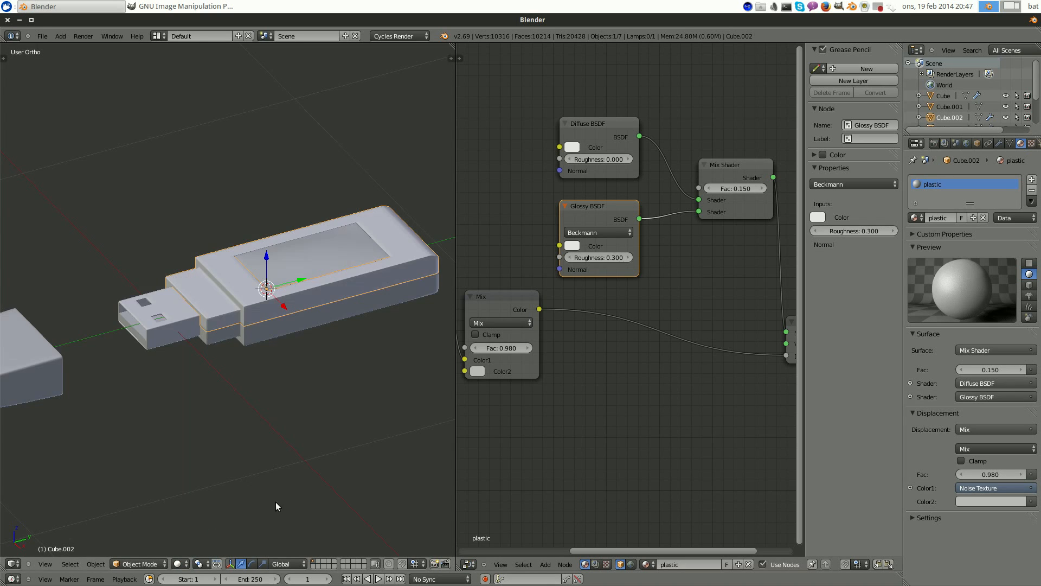
pyautogui.press('KP_5')
pyautogui.rightClick(240, 317)
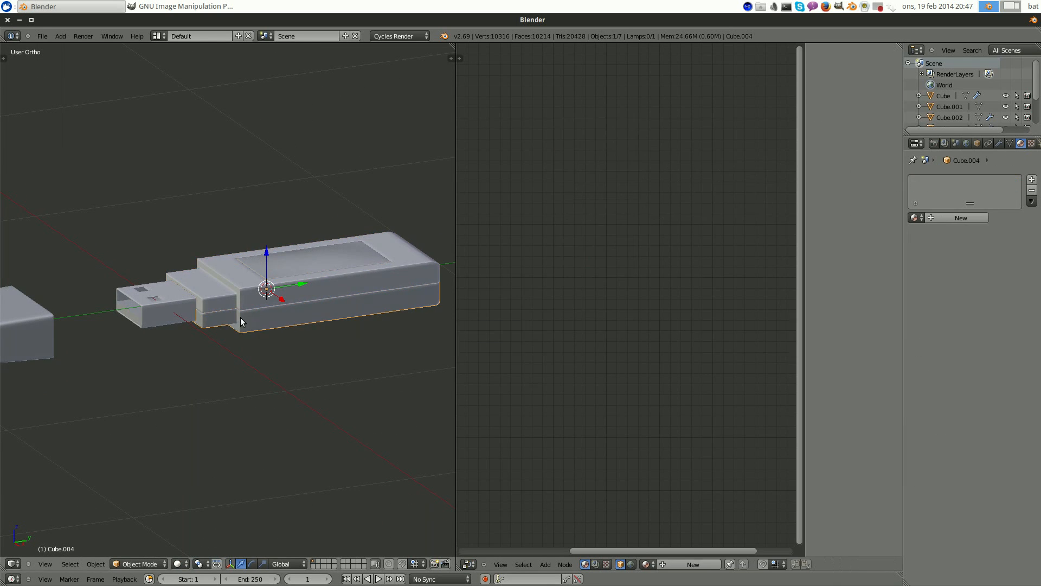
pyautogui.click(916, 217)
pyautogui.click(935, 244)
# - Assign the existing plastic material to the USB stick's separate cap
pyautogui.keyDown('shift'); pyautogui.moveTo(241, 341); pyautogui.dragTo(351, 232, button='middle'); pyautogui.keyUp('shift')
pyautogui.rightClick(191, 213)
pyautogui.click(916, 218)
pyautogui.click(934, 244)
# - Create a new material named plastic2 on the insert inside the USB connector
pyautogui.scroll(5, 291, 191)
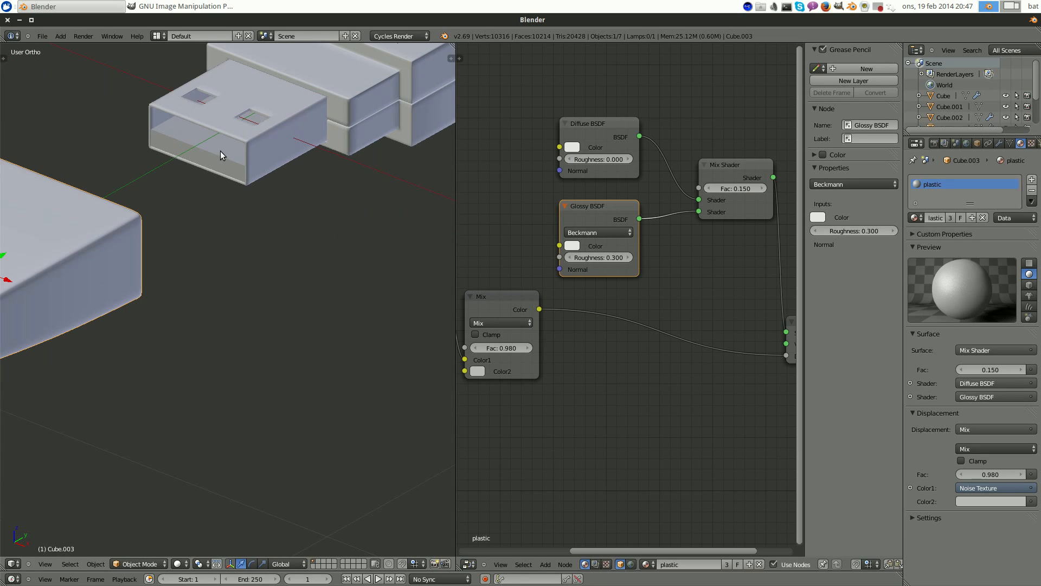
pyautogui.rightClick(193, 144)
pyautogui.keyDown('shift'); pyautogui.moveTo(227, 157); pyautogui.dragTo(317, 230, button='middle'); pyautogui.keyUp('shift')
pyautogui.scroll(2, 223, 190)
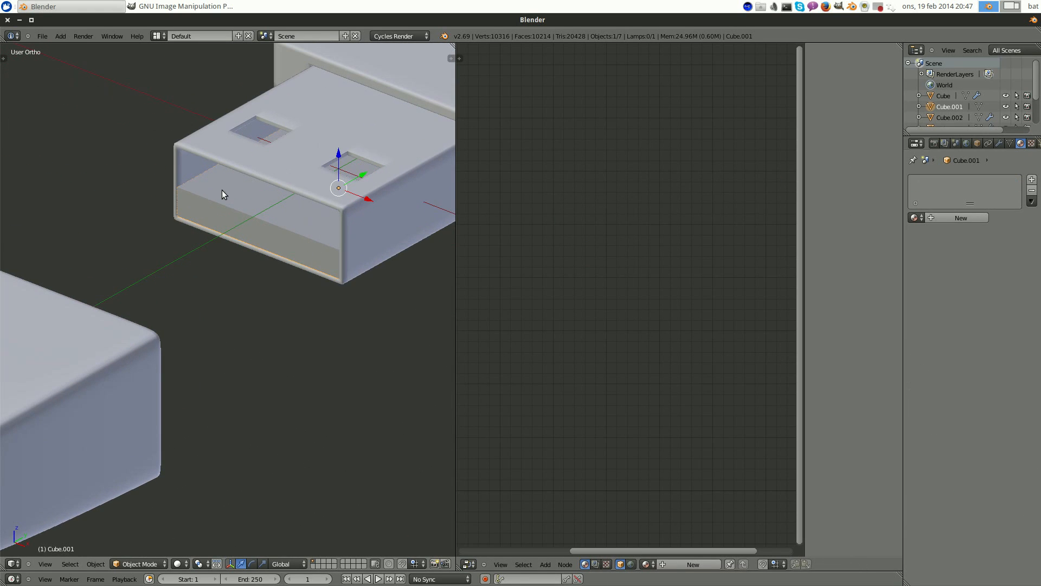
pyautogui.click(951, 217)
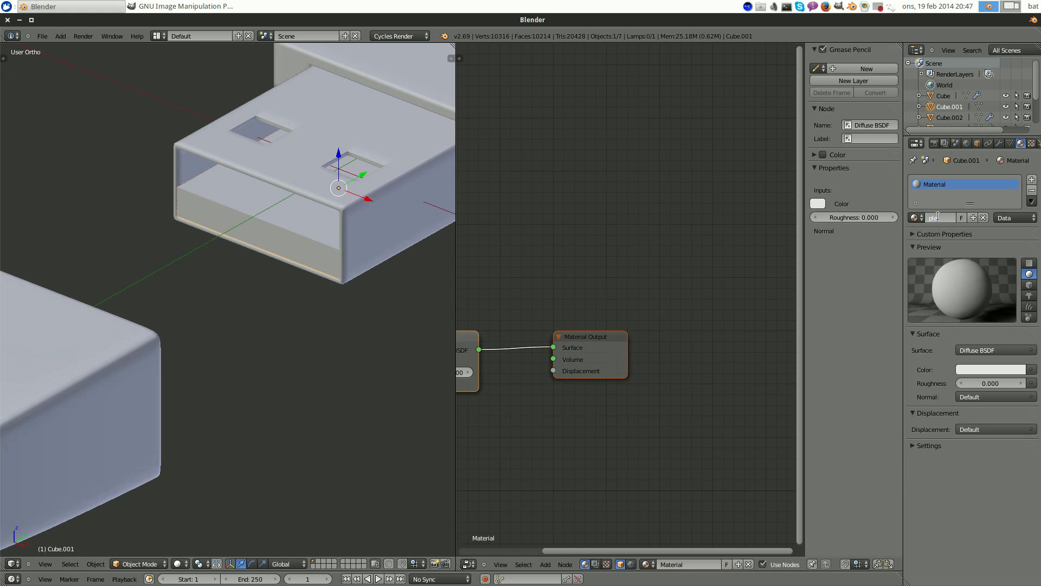
pyautogui.press('Return')
pyautogui.press('Return')
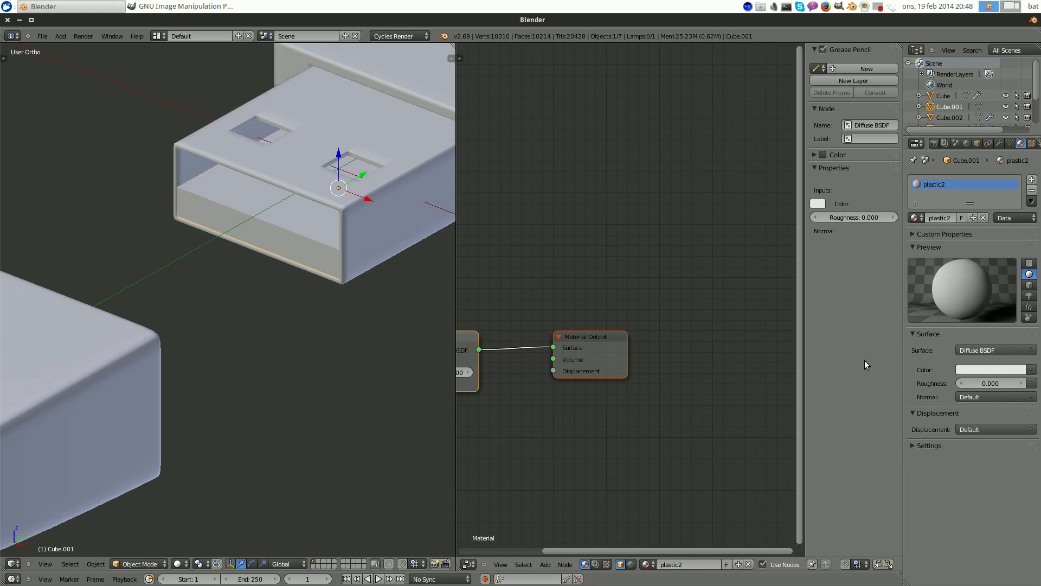
# - Duplicate the point lamp and place the copy on the opposite side of the USB stick
pyautogui.scroll(-2, 448, 272)
pyautogui.moveTo(362, 225)
pyautogui.mouseDown(button='middle')
pyautogui.moveTo(251, 235)
pyautogui.moveTo(224, 365)
pyautogui.mouseUp(button='middle')
pyautogui.click(177, 563)
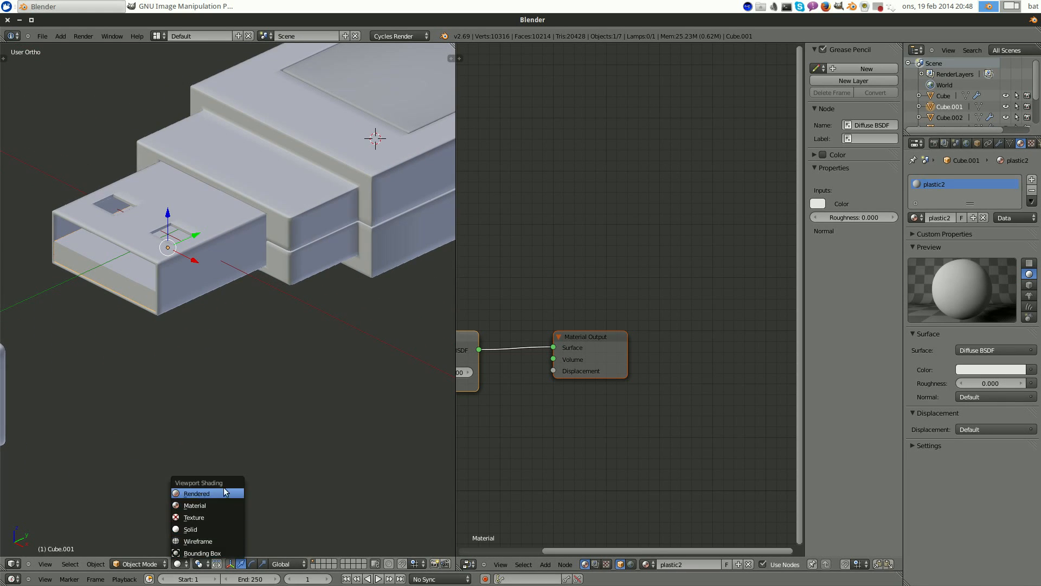
pyautogui.scroll(-8, 364, 371)
pyautogui.rightClick(284, 204)
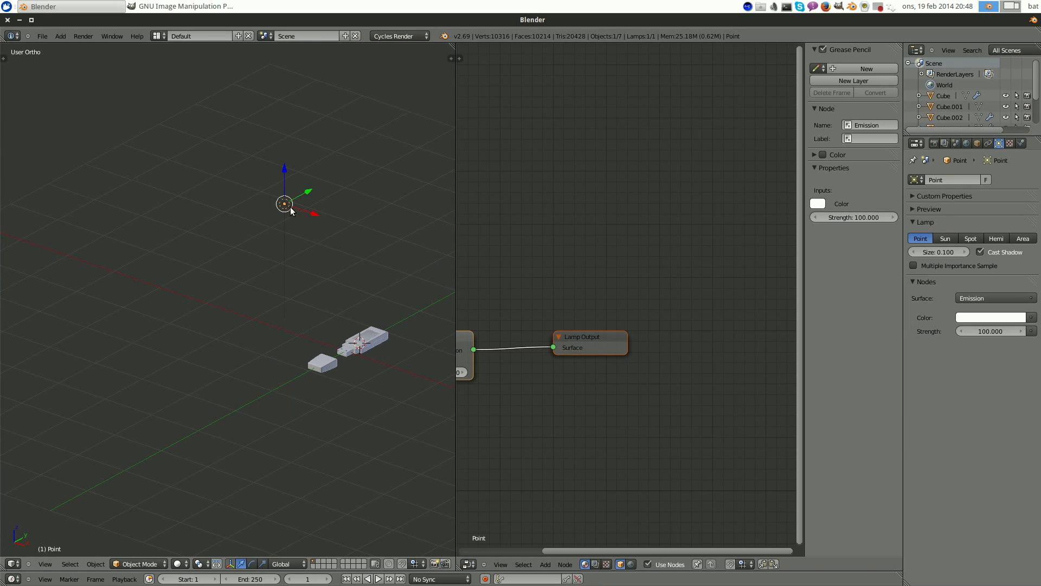
pyautogui.moveTo(291, 207); pyautogui.dragTo(266, 224, button='middle')
pyautogui.hotkey('shift', 'd')
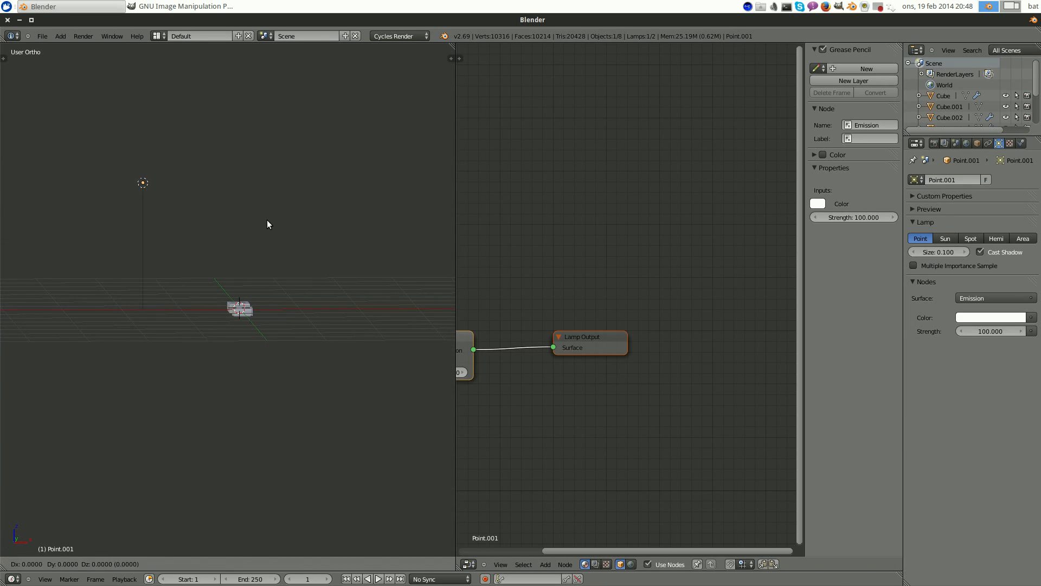
pyautogui.click(267, 219)
pyautogui.moveTo(168, 183); pyautogui.dragTo(350, 214)
pyautogui.moveTo(382, 326); pyautogui.dragTo(390, 266, button='middle')
pyautogui.moveTo(375, 229); pyautogui.dragTo(399, 212)
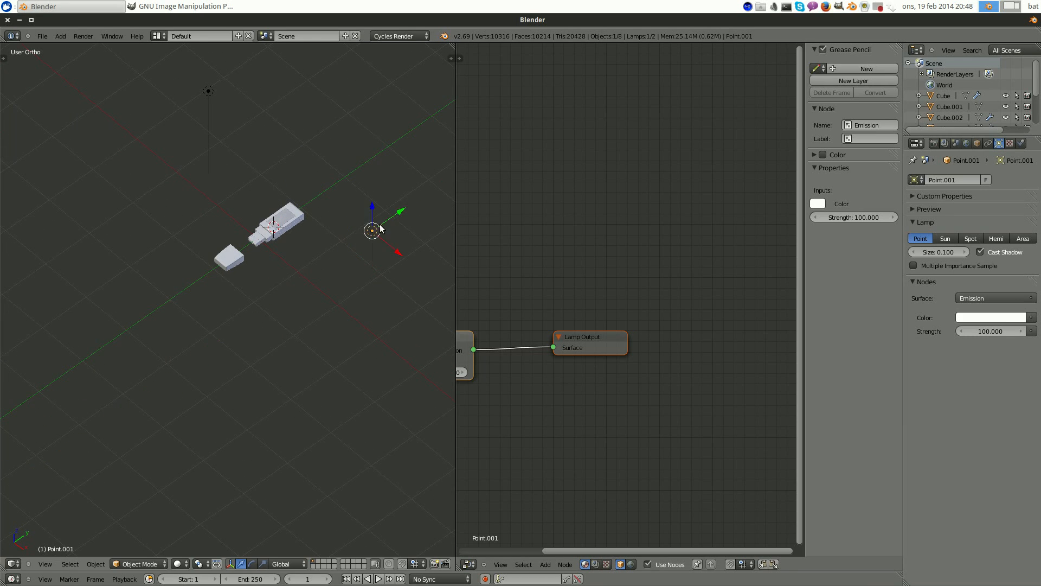
# - Switch the 3D view to Rendered shading and frame the USB stick and its cap up close
pyautogui.scroll(3, 308, 279)
pyautogui.moveTo(304, 265); pyautogui.dragTo(301, 249, button='middle')
pyautogui.click(184, 564)
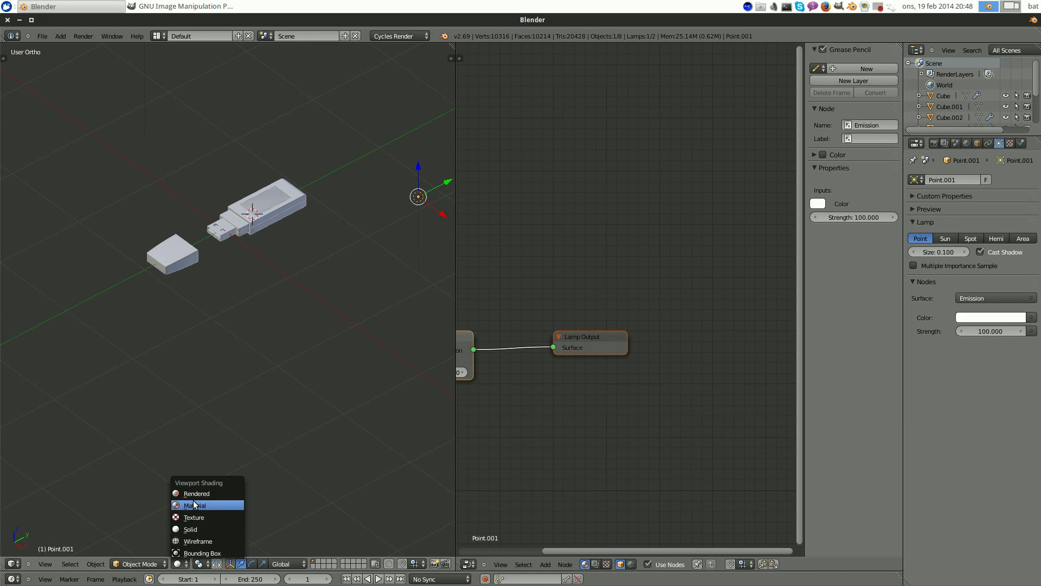
pyautogui.click(193, 502)
pyautogui.click(181, 564)
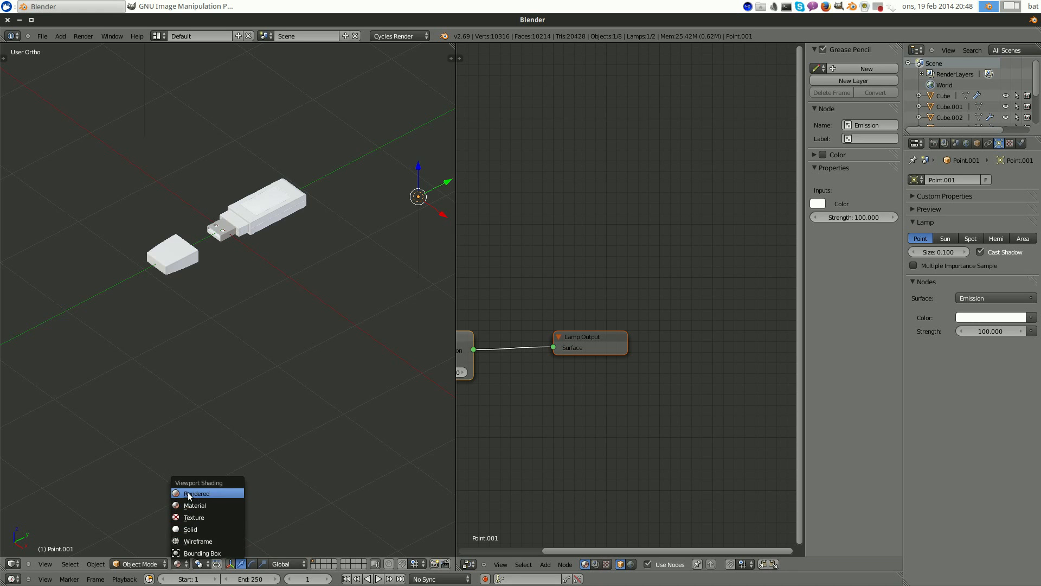
pyautogui.click(188, 495)
pyautogui.keyDown('shift'); pyautogui.moveTo(210, 177); pyautogui.dragTo(244, 256, button='middle'); pyautogui.keyUp('shift')
pyautogui.scroll(1, 244, 256)
pyautogui.scroll(4, 244, 255)
pyautogui.scroll(-1, 360, 342)
pyautogui.moveTo(360, 343); pyautogui.dragTo(337, 355, button='middle')
pyautogui.keyDown('shift'); pyautogui.moveTo(363, 430); pyautogui.dragTo(244, 362, button='middle'); pyautogui.keyUp('shift')
# - Set the Diffuse BSDF color of the plastic material on the stick's upper body to orange, R 0.800, G 0.409, B 0.000
pyautogui.rightClick(246, 301)
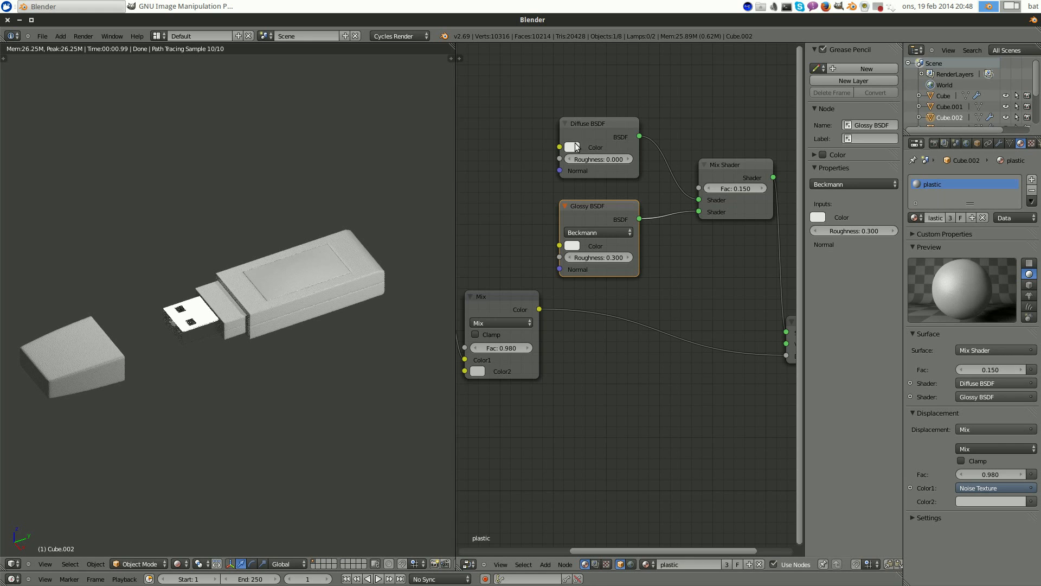
pyautogui.click(573, 147)
pyautogui.click(644, 181)
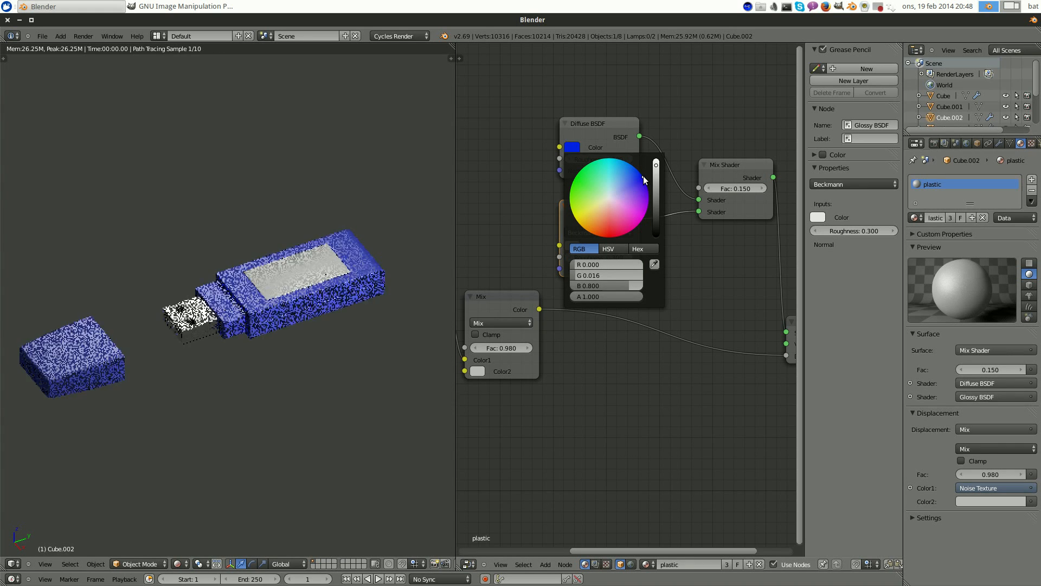
pyautogui.moveTo(647, 196)
pyautogui.mouseDown()
pyautogui.moveTo(611, 167)
pyautogui.moveTo(576, 198)
pyautogui.moveTo(590, 239)
pyautogui.moveTo(582, 231)
pyautogui.mouseUp()
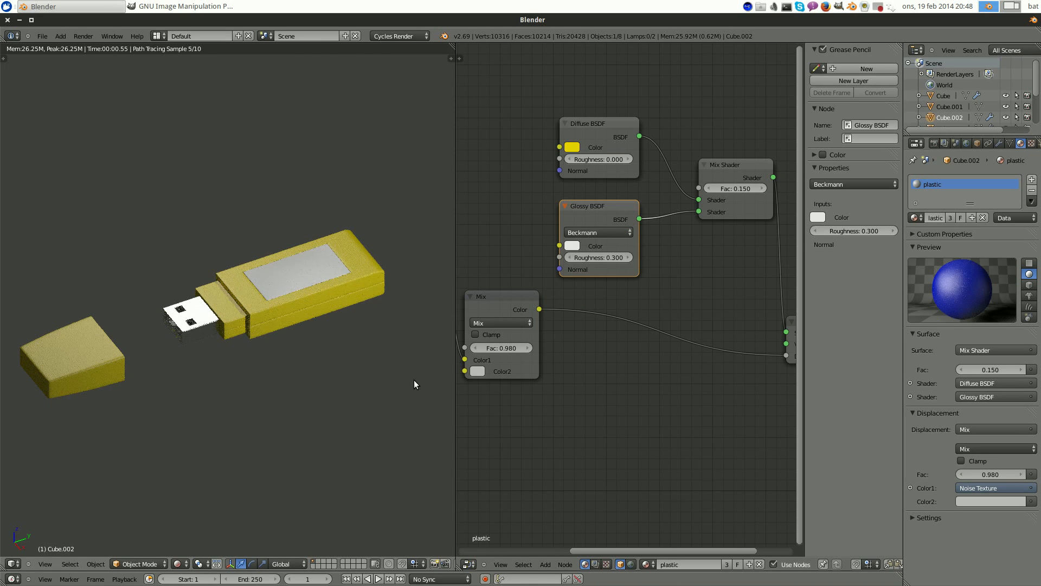
pyautogui.moveTo(307, 307); pyautogui.dragTo(297, 319, button='middle')
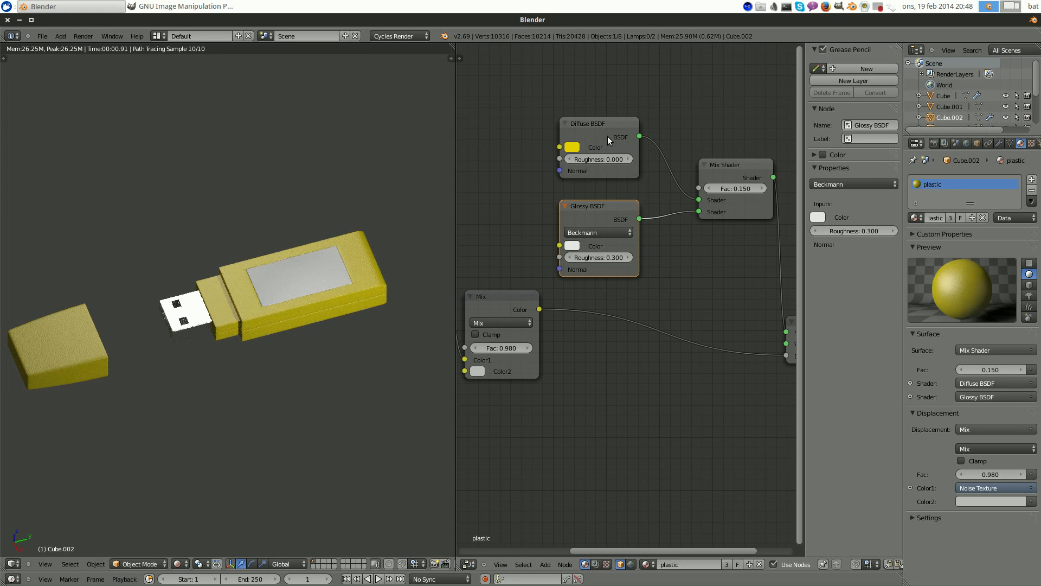
pyautogui.click(572, 148)
pyautogui.moveTo(586, 230); pyautogui.dragTo(584, 239)
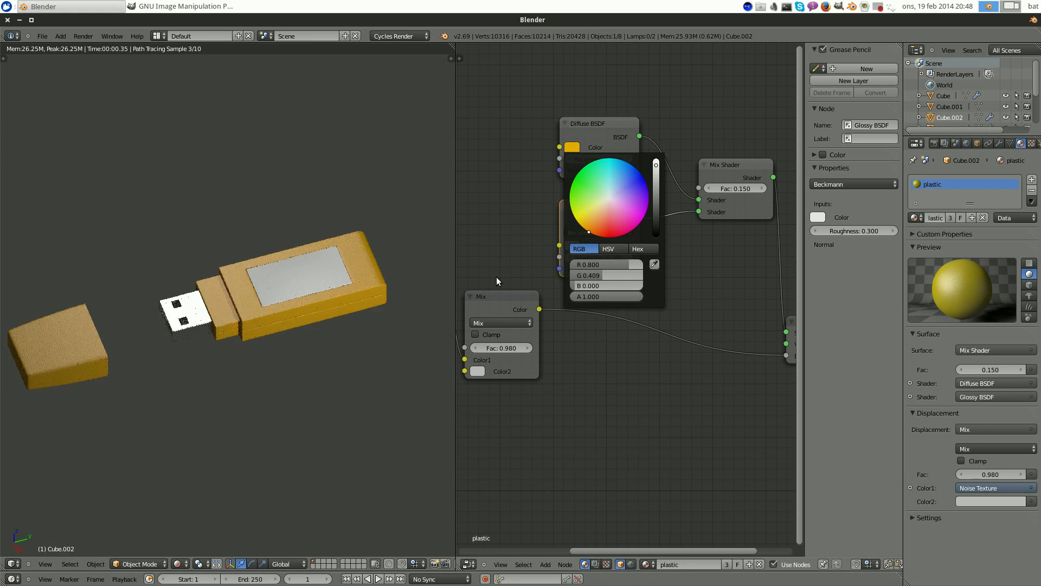
pyautogui.moveTo(334, 277); pyautogui.dragTo(300, 350, button='middle')
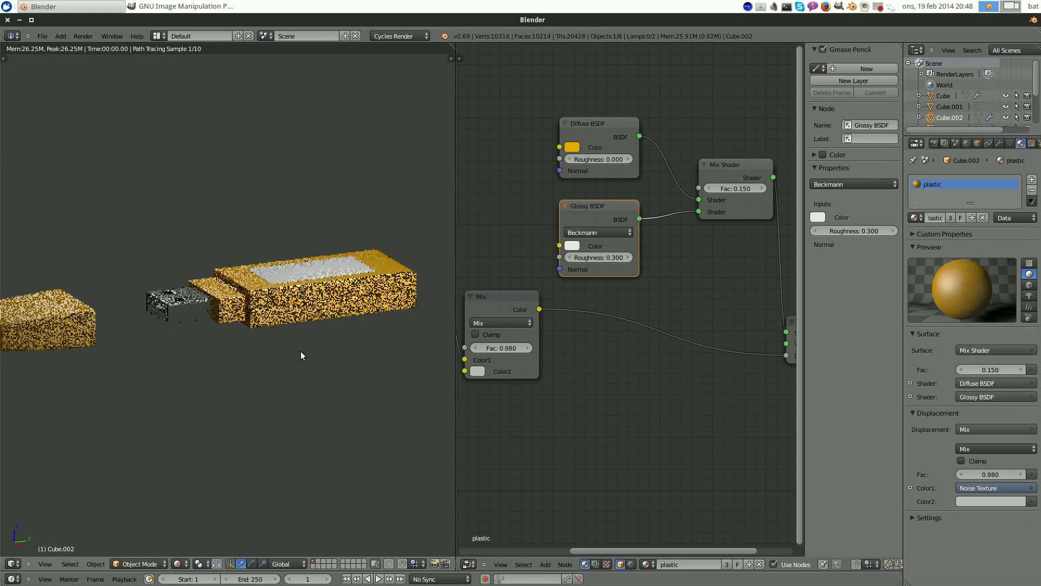
pyautogui.moveTo(353, 325); pyautogui.dragTo(336, 356, button='middle')
# - Switch the 3D view back to Solid shading and merge the node editor area into it
pyautogui.click(187, 564)
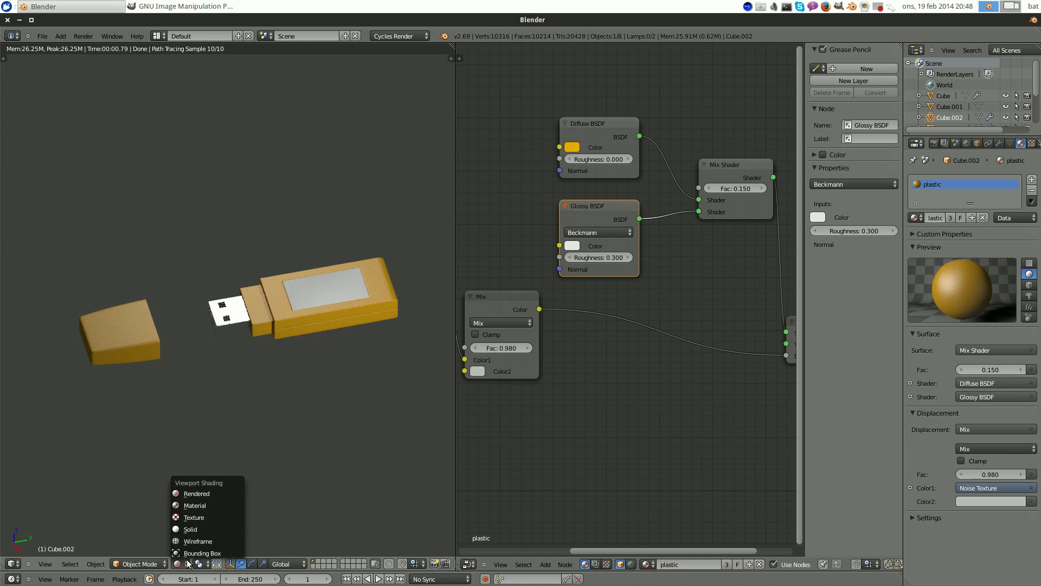
pyautogui.click(190, 530)
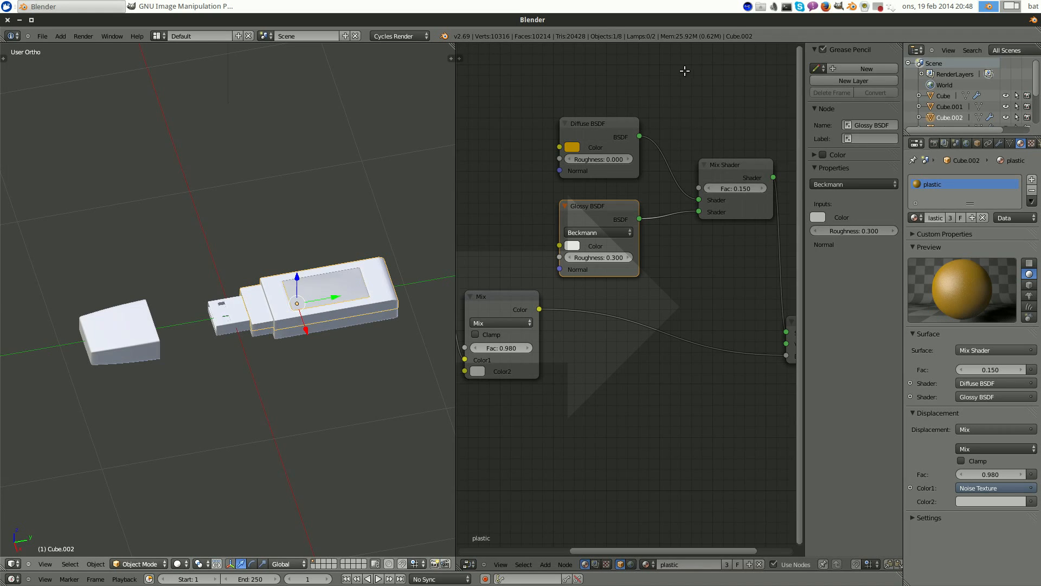
pyautogui.moveTo(686, 70); pyautogui.dragTo(686, 70)
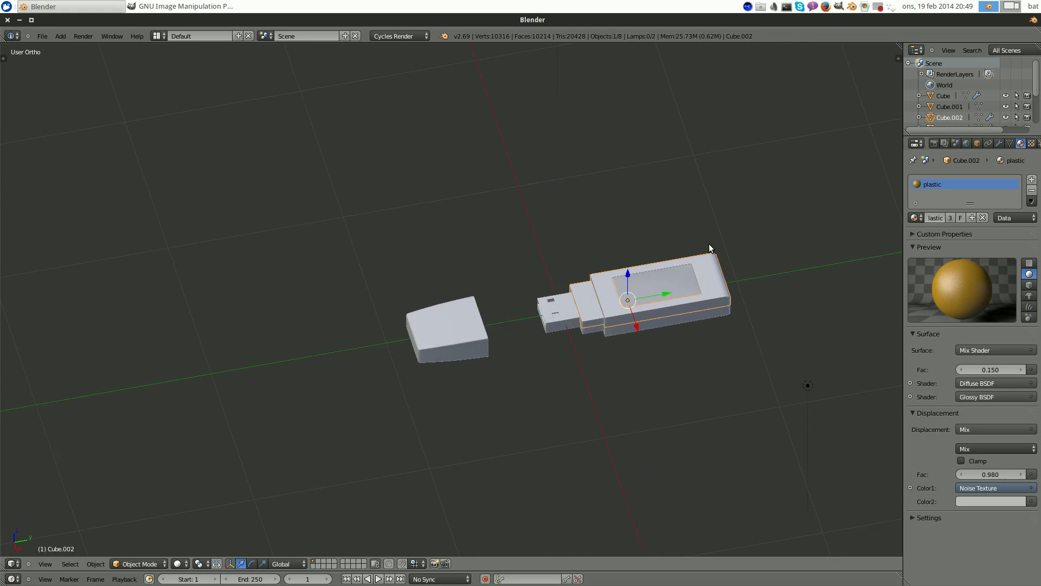
# - Enter Edit Mode on the label plate recessed in the stick's body and select its entire mesh
pyautogui.scroll(3, 732, 249)
pyautogui.moveTo(755, 251); pyautogui.dragTo(656, 345, button='middle')
pyautogui.rightClick(617, 308)
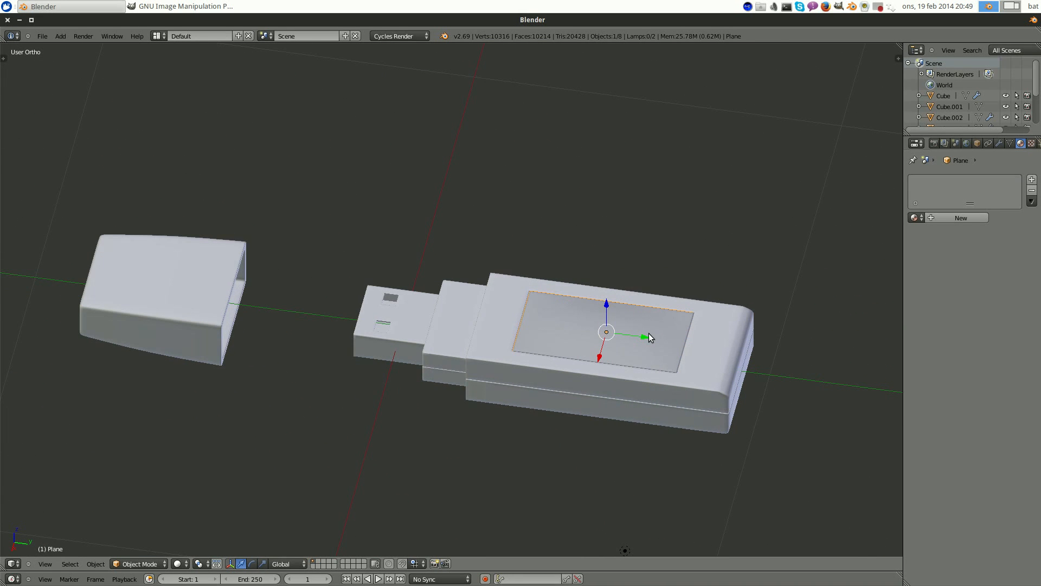
pyautogui.press('Tab')
pyautogui.moveTo(677, 288); pyautogui.dragTo(641, 293, button='middle')
pyautogui.scroll(2, 689, 328)
pyautogui.scroll(2, 687, 324)
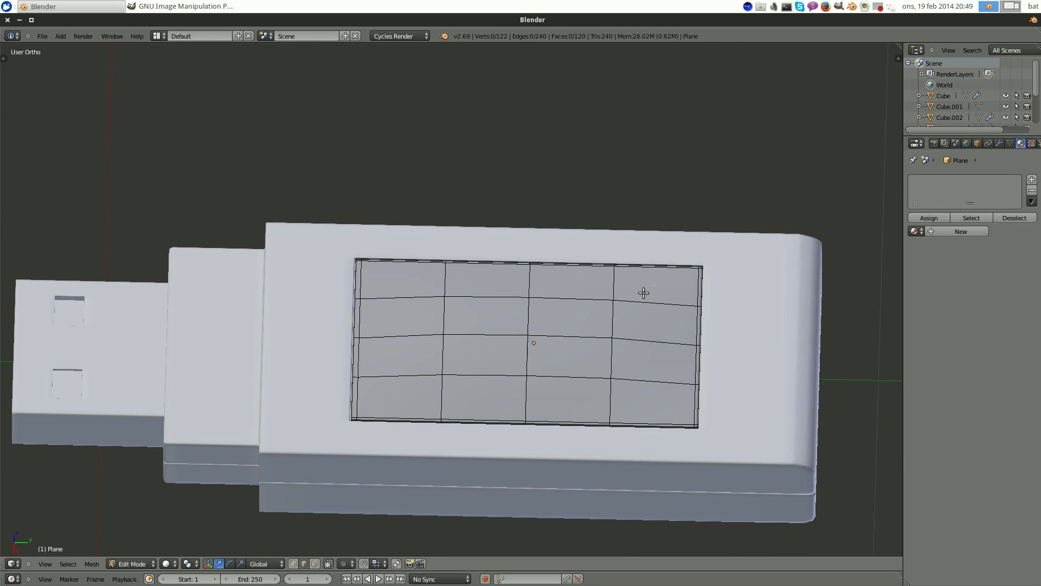
pyautogui.press('a')
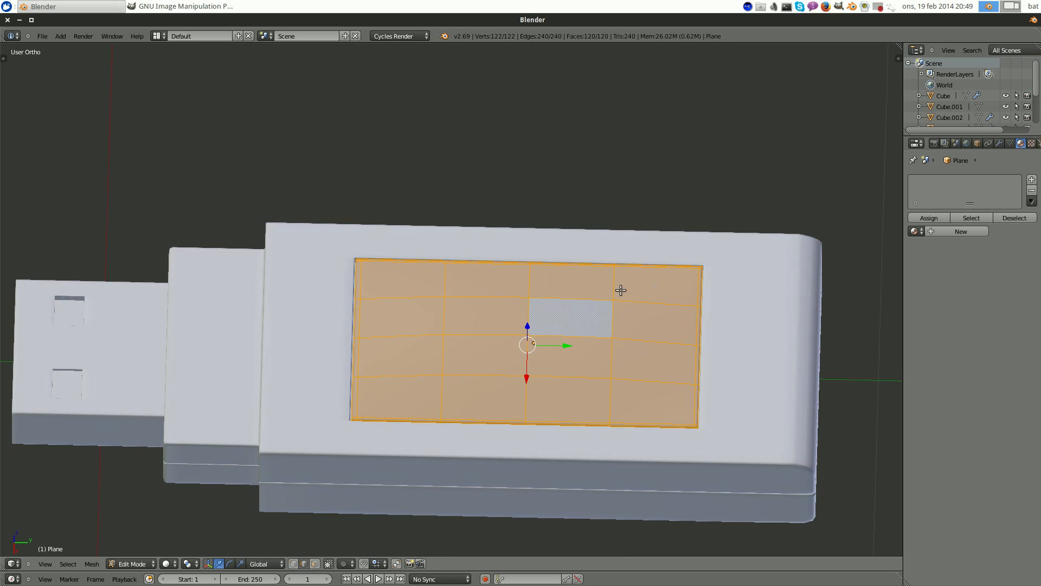
# - Unwrap the label plate's selected mesh while looking at it from the top view
pyautogui.press('KP_7')
pyautogui.scroll(-6, 401, 179)
pyautogui.keyDown('shift'); pyautogui.moveTo(471, 178); pyautogui.dragTo(758, 205, button='middle'); pyautogui.keyUp('shift')
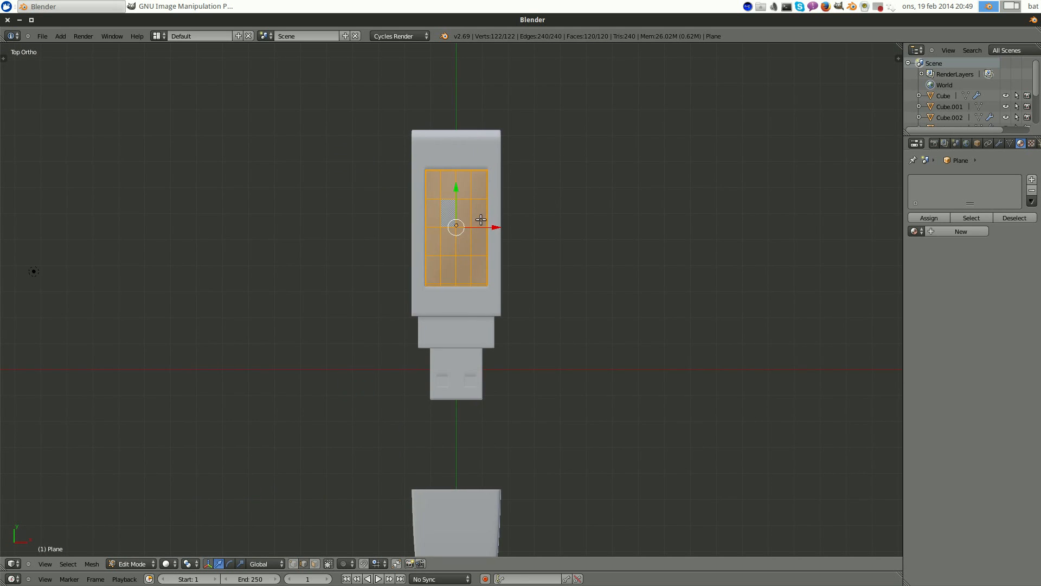
pyautogui.scroll(4, 481, 219)
pyautogui.keyDown('shift'); pyautogui.moveTo(510, 178); pyautogui.dragTo(530, 202, button='middle'); pyautogui.keyUp('shift')
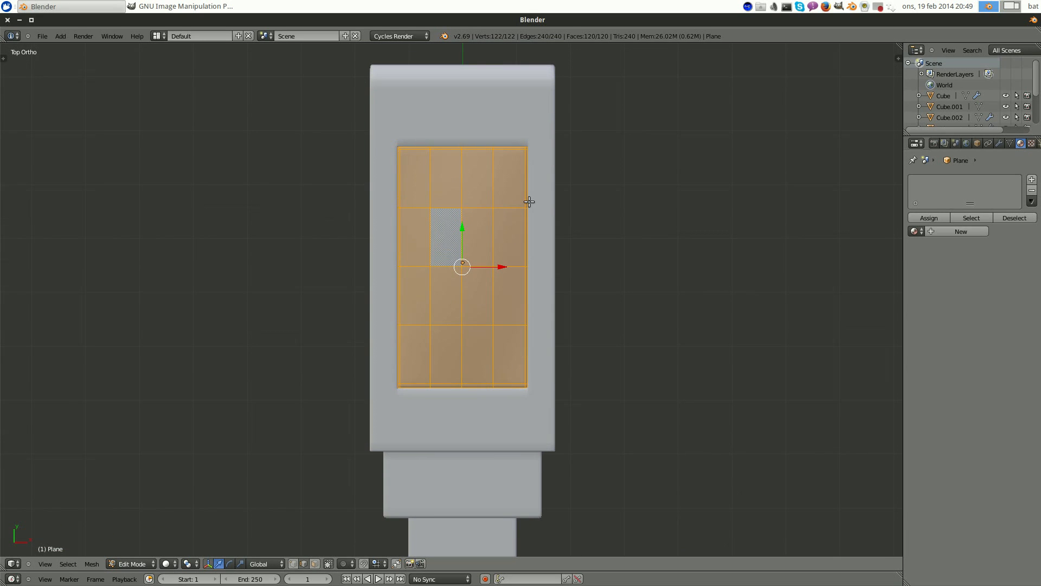
pyautogui.press('u')
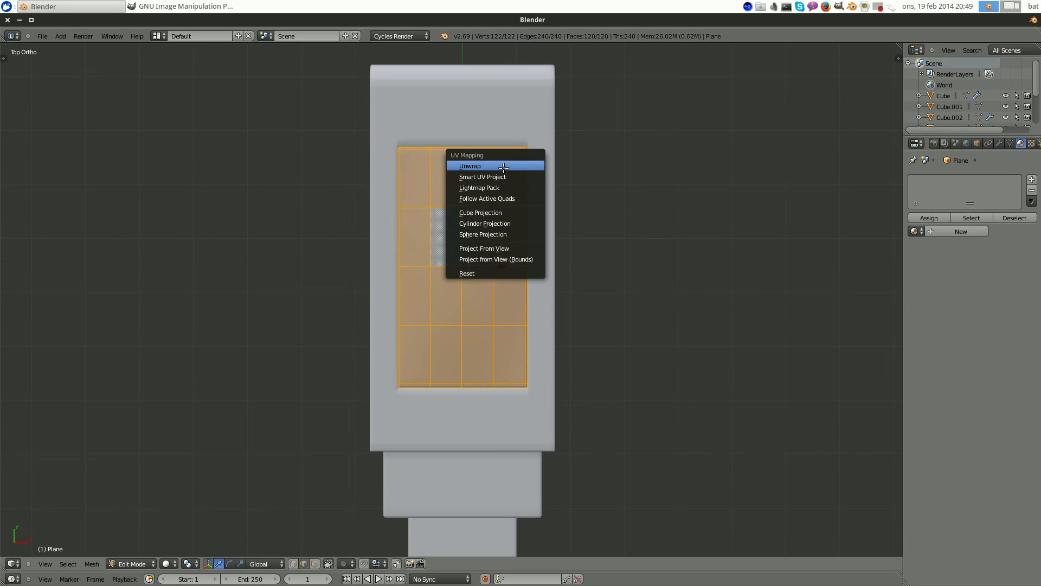
pyautogui.click(486, 164)
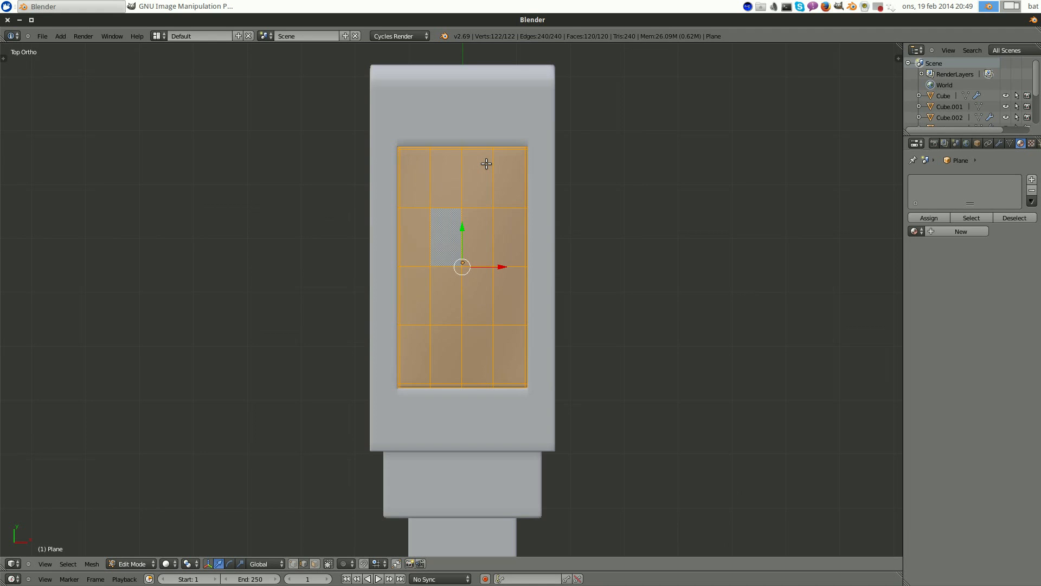
# - Change to the UV Editing screen layout and unwrap the label plate's mesh again
pyautogui.click(158, 36)
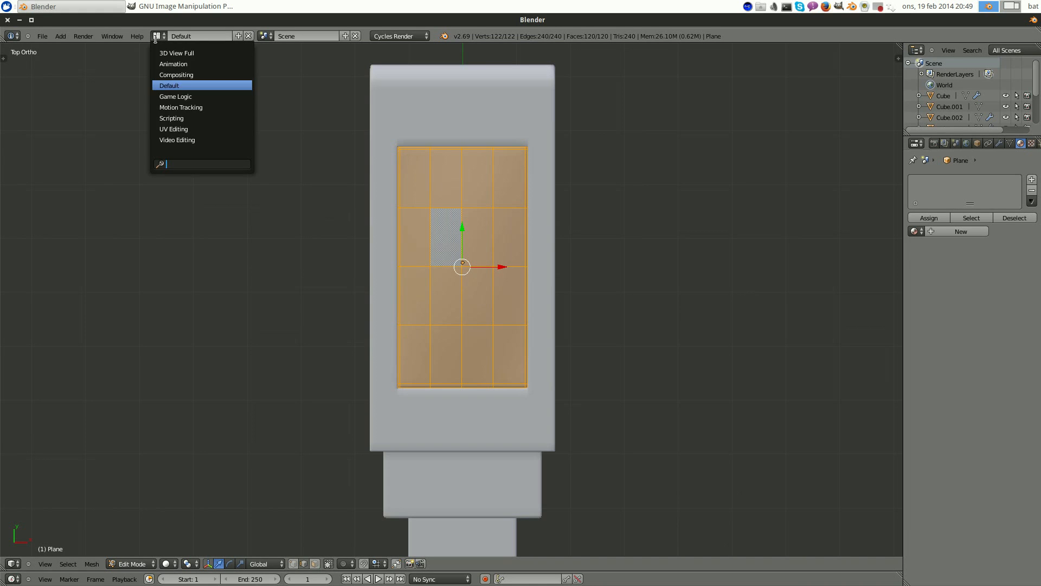
pyautogui.click(187, 129)
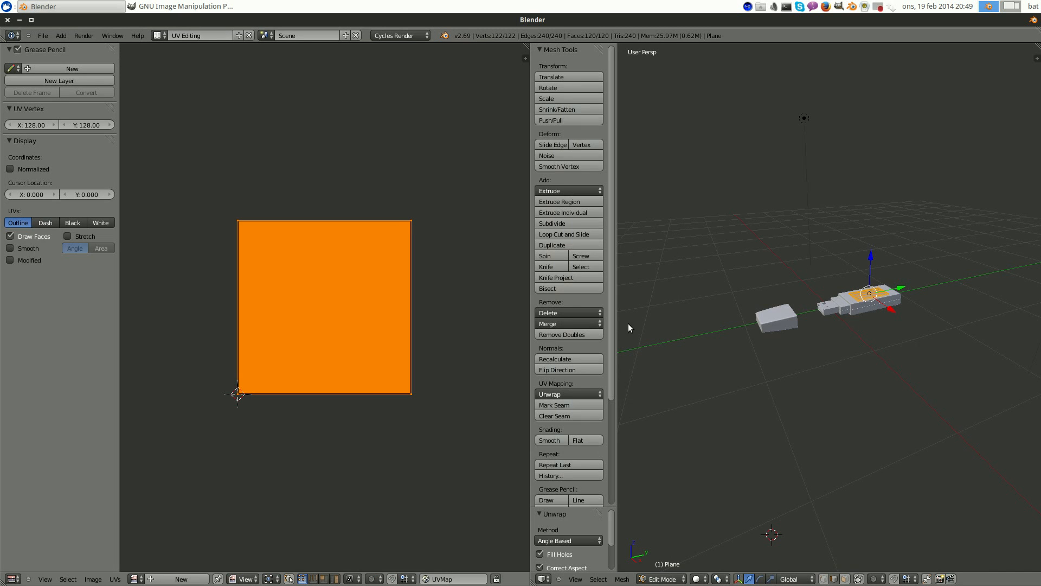
pyautogui.scroll(6, 857, 271)
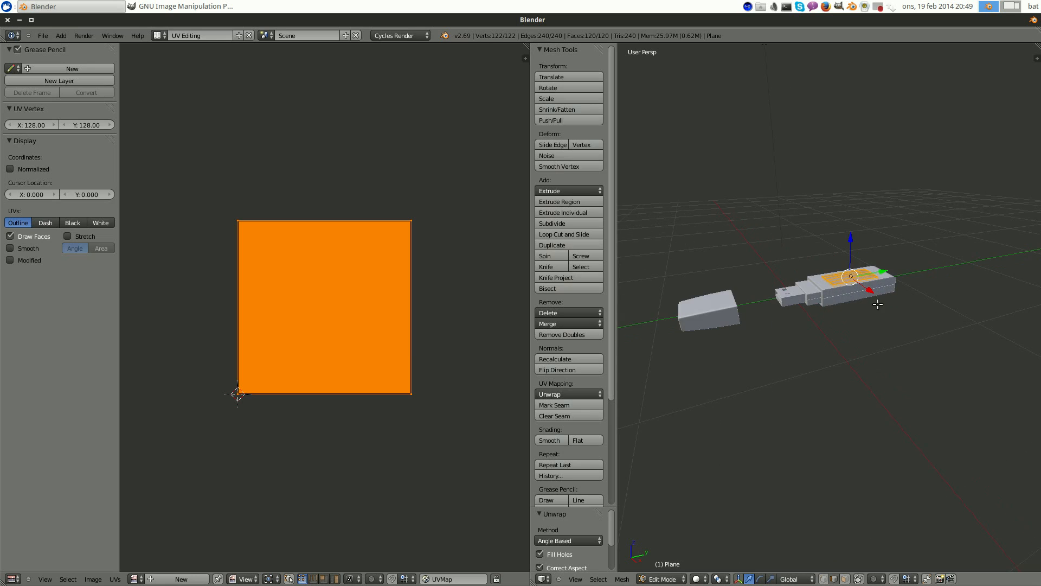
pyautogui.press('u')
pyautogui.click(857, 272)
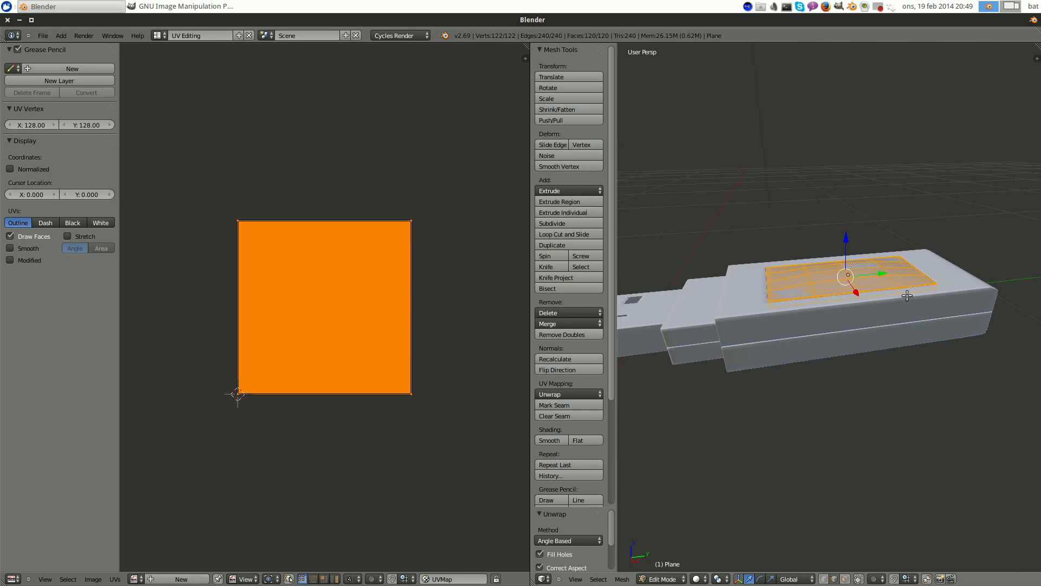
# - Lift the label plate vertically out of its recess and set its mesh to face selection with nothing selected
pyautogui.press('Tab')
pyautogui.moveTo(852, 251); pyautogui.dragTo(848, 174)
pyautogui.press('Tab')
pyautogui.moveTo(901, 318); pyautogui.dragTo(680, 467, button='middle')
pyautogui.scroll(5, 878, 239)
pyautogui.press('a')
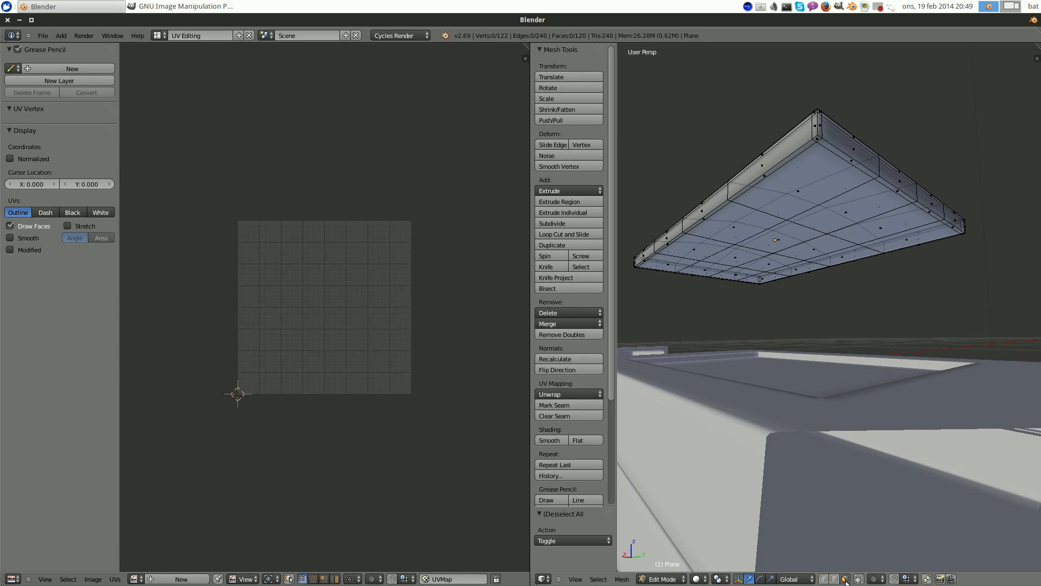
pyautogui.press('Tab')
# - Return to the Default screen layout and raise the label plate further above the stick along the Z axis
pyautogui.click(159, 36)
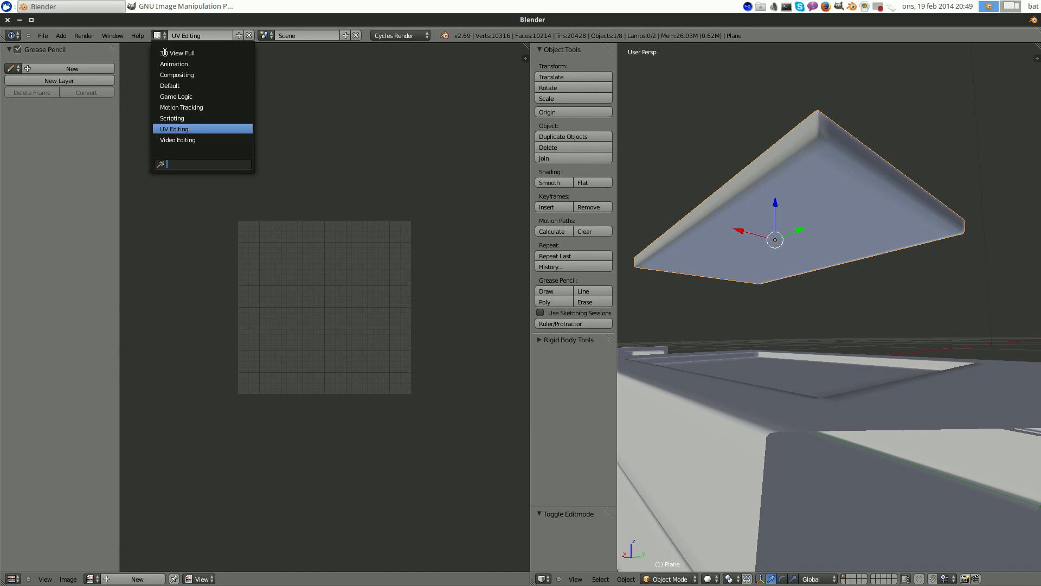
pyautogui.click(170, 85)
pyautogui.moveTo(567, 268); pyautogui.dragTo(467, 235, button='middle')
pyautogui.press('g')
pyautogui.press('z')
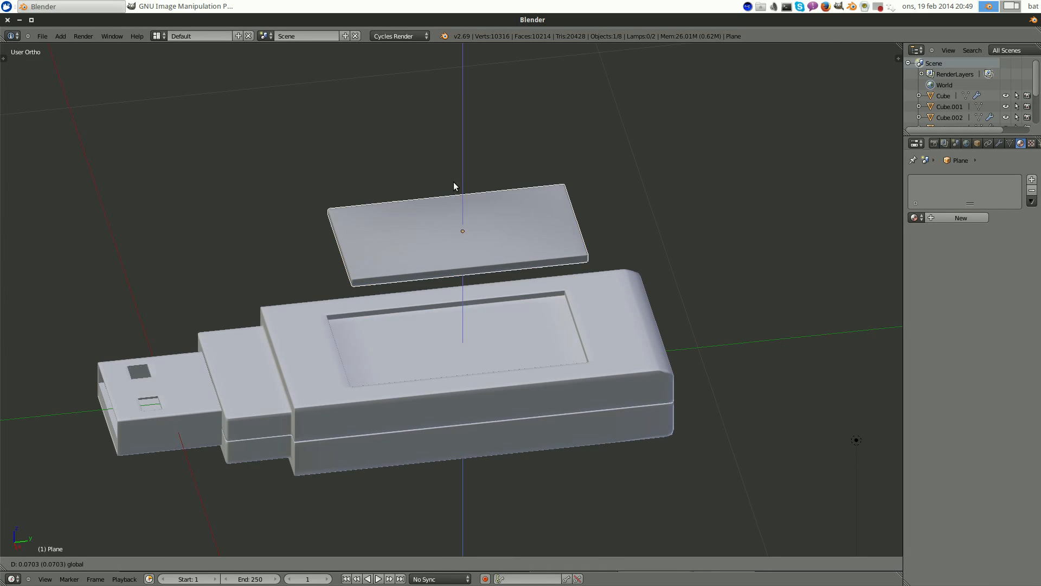
pyautogui.click(458, 128)
# - Select one large corner face on the label plate's underside together with the three narrow bevel faces around that corner
pyautogui.moveTo(582, 264); pyautogui.dragTo(529, 195, button='middle')
pyautogui.scroll(3, 530, 191)
pyautogui.press('Tab')
pyautogui.keyDown('shift'); pyautogui.moveTo(422, 271); pyautogui.dragTo(453, 347, button='middle'); pyautogui.keyUp('shift')
pyautogui.scroll(1, 451, 350)
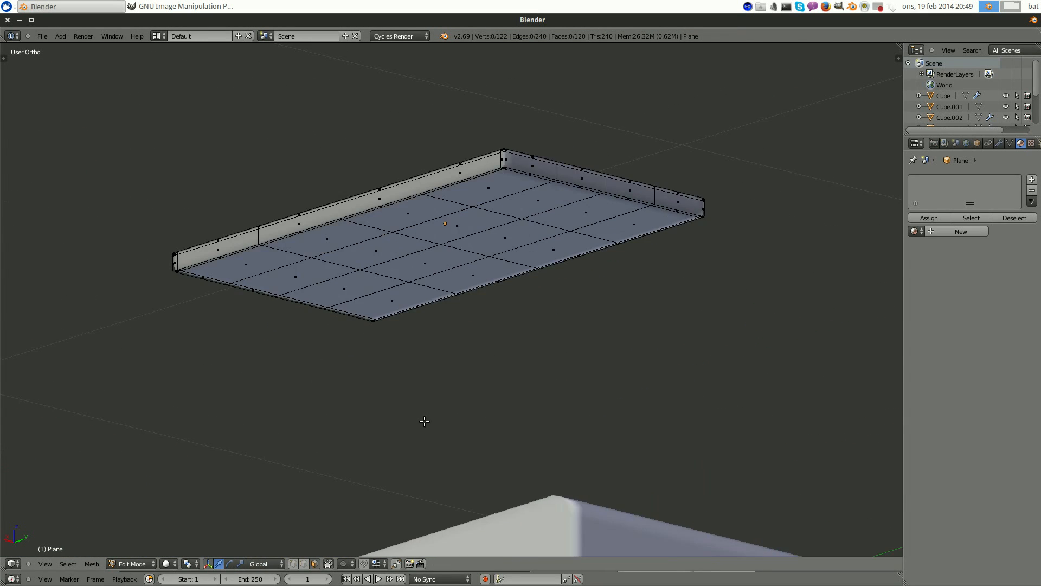
pyautogui.scroll(2, 331, 492)
pyautogui.scroll(3, 357, 224)
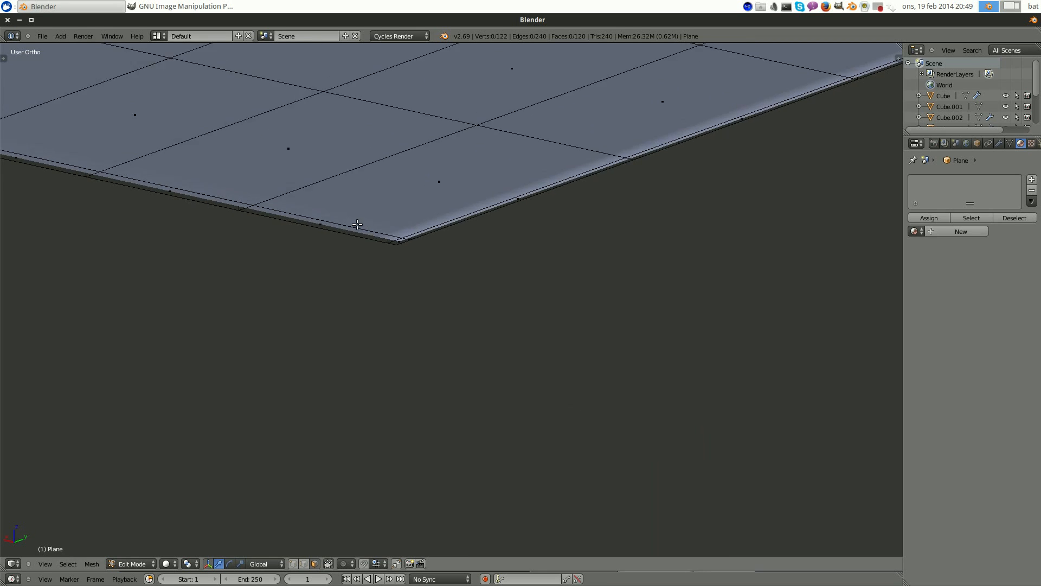
pyautogui.moveTo(357, 224); pyautogui.dragTo(513, 251, button='middle')
pyautogui.keyDown('shift'); pyautogui.rightClick(458, 262); pyautogui.keyUp('shift')
pyautogui.keyDown('shift'); pyautogui.rightClick(477, 249); pyautogui.keyUp('shift')
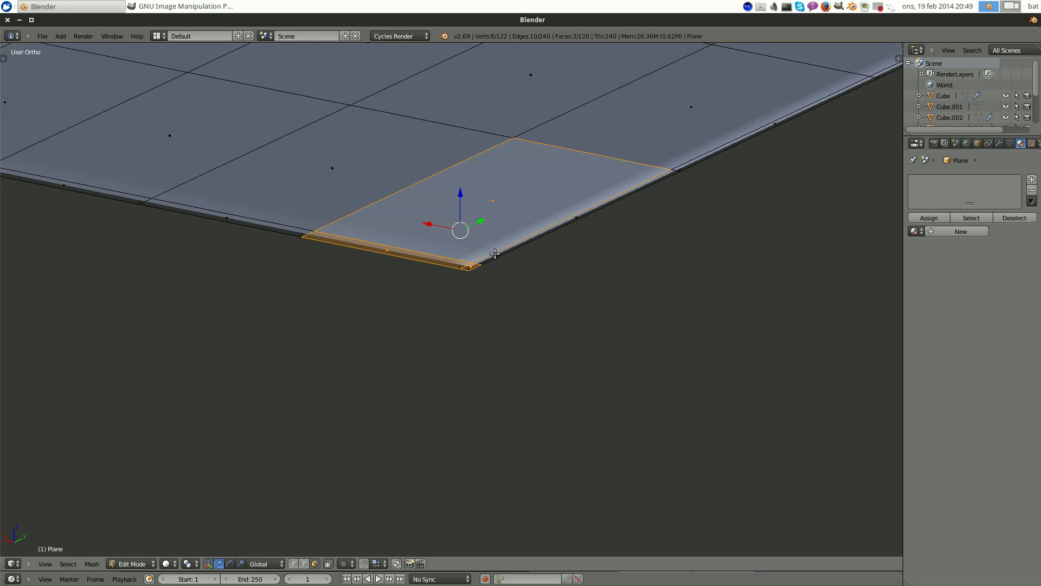
pyautogui.keyDown('shift'); pyautogui.rightClick(494, 254); pyautogui.keyUp('shift')
pyautogui.scroll(-7, 448, 224)
pyautogui.keyDown('shift'); pyautogui.moveTo(505, 243); pyautogui.dragTo(618, 347, button='middle'); pyautogui.keyUp('shift')
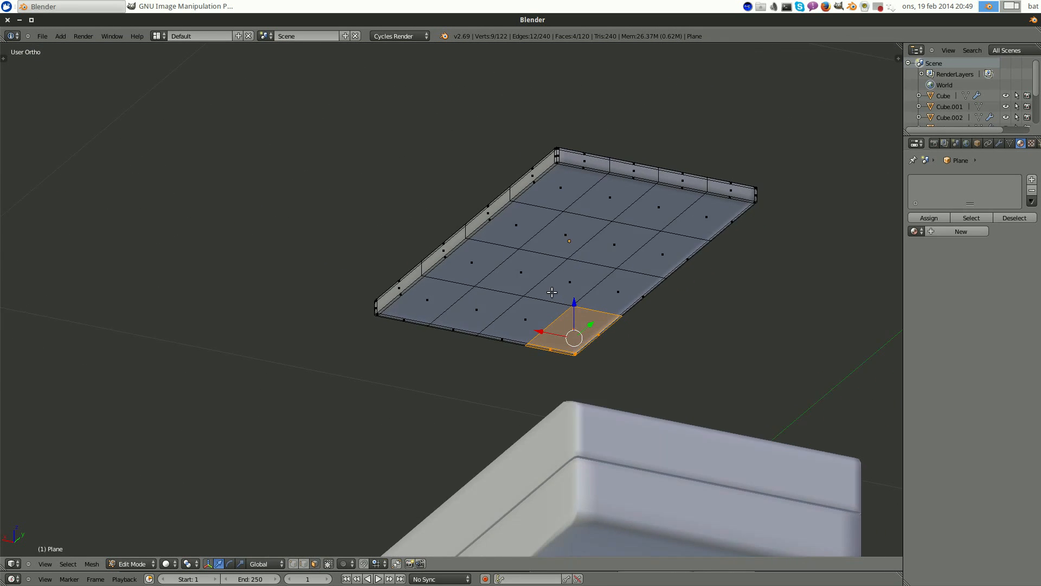
# - Add the remaining large underside faces and the bevel strip along the near short edge using Circle Select
pyautogui.scroll(3, 551, 295)
pyautogui.scroll(-1, 609, 303)
pyautogui.keyDown('shift'); pyautogui.moveTo(554, 288); pyautogui.dragTo(549, 307, button='middle'); pyautogui.keyUp('shift')
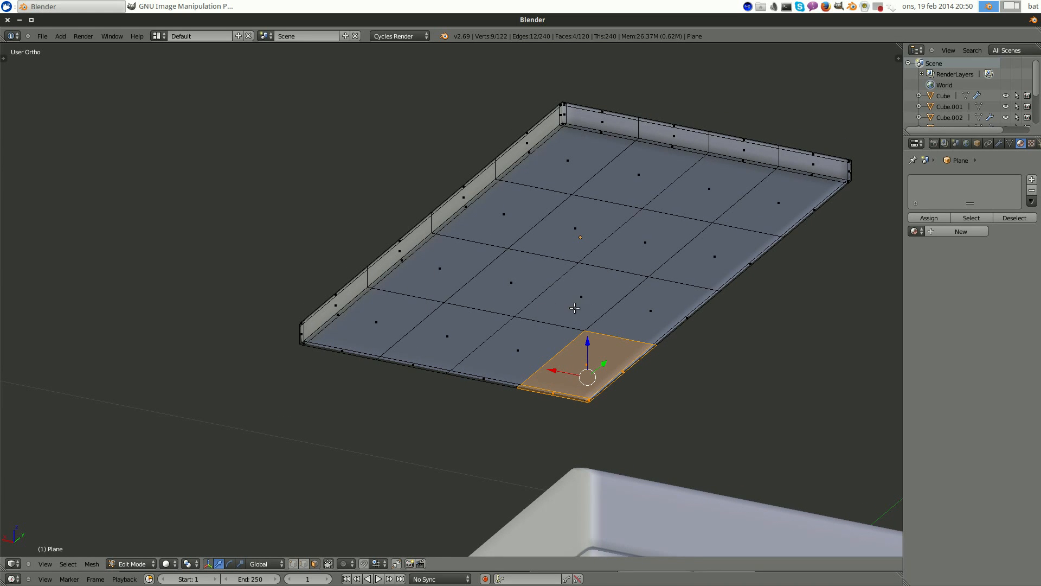
pyautogui.press('c')
pyautogui.moveTo(589, 298)
pyautogui.mouseDown()
pyautogui.moveTo(662, 282)
pyautogui.moveTo(690, 235)
pyautogui.moveTo(716, 224)
pyautogui.moveTo(569, 163)
pyautogui.moveTo(472, 331)
pyautogui.moveTo(507, 357)
pyautogui.moveTo(490, 365)
pyautogui.moveTo(374, 344)
pyautogui.mouseUp()
pyautogui.rightClick(504, 249)
# - Add the narrow bevel faces along the underside's adjoining long edge to the selection using Circle Select
pyautogui.moveTo(524, 230); pyautogui.dragTo(524, 206, button='middle')
pyautogui.scroll(5, 369, 306)
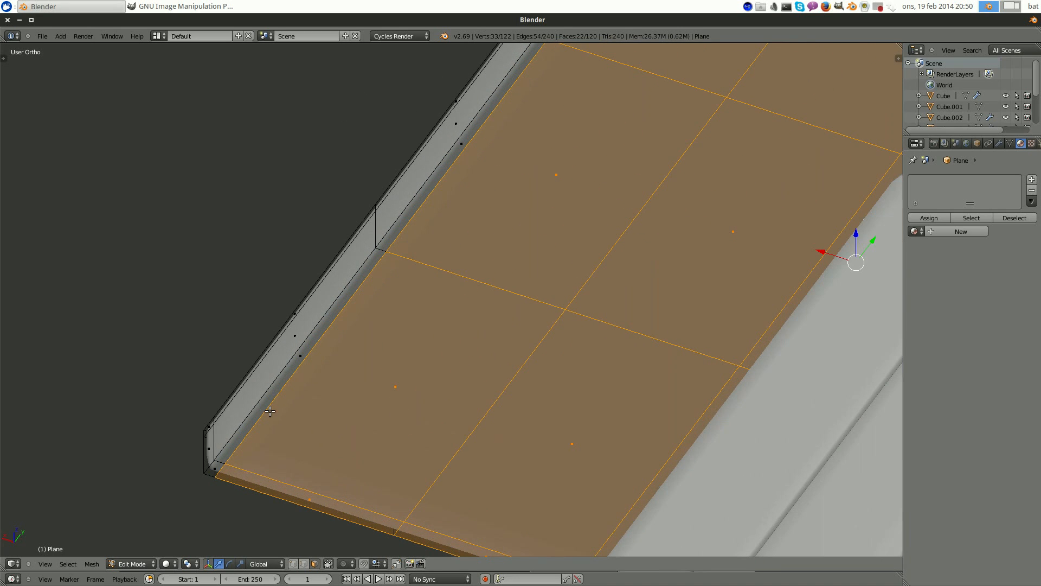
pyautogui.press('c')
pyautogui.moveTo(237, 459)
pyautogui.mouseDown()
pyautogui.moveTo(372, 353)
pyautogui.moveTo(449, 228)
pyautogui.moveTo(431, 207)
pyautogui.mouseUp()
pyautogui.rightClick(433, 206)
pyautogui.keyDown('shift'); pyautogui.moveTo(699, 169); pyautogui.dragTo(532, 316, button='middle'); pyautogui.keyUp('shift')
pyautogui.scroll(-5, 532, 316)
pyautogui.moveTo(624, 157); pyautogui.dragTo(629, 182, button='middle')
pyautogui.moveTo(629, 181)
pyautogui.keyDown('shift'); pyautogui.mouseDown(button='middle')
pyautogui.moveTo(509, 310)
pyautogui.moveTo(406, 367)
pyautogui.mouseUp(button='middle'); pyautogui.keyUp('shift')
pyautogui.press('c')
pyautogui.moveTo(406, 339); pyautogui.dragTo(397, 337)
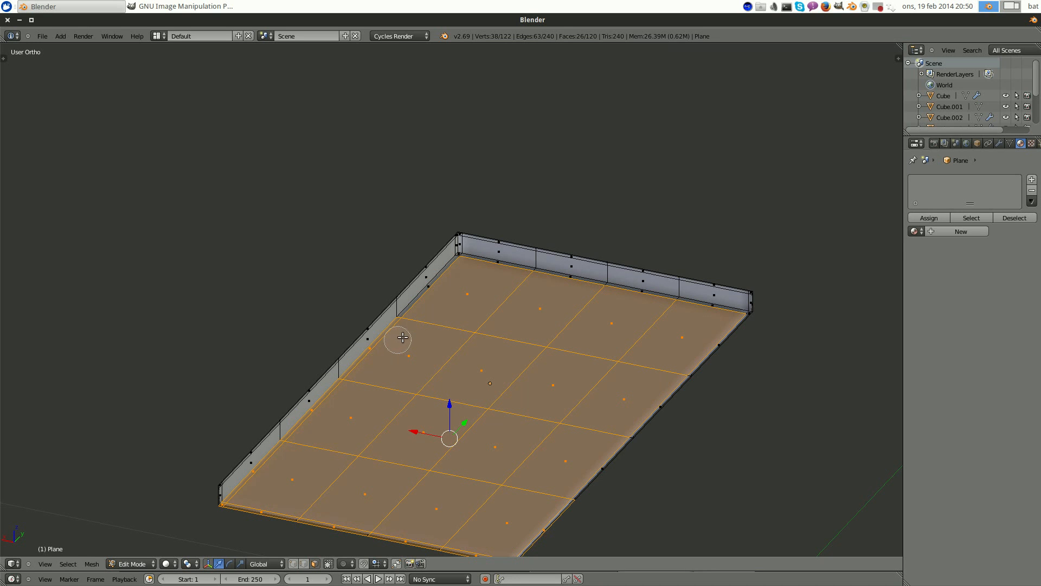
pyautogui.moveTo(445, 293); pyautogui.dragTo(467, 293)
pyautogui.rightClick(467, 293)
# - Add the narrow bevel faces along the underside's remaining short edge and the bevel faces around its two corners to the selection
pyautogui.scroll(5, 467, 293)
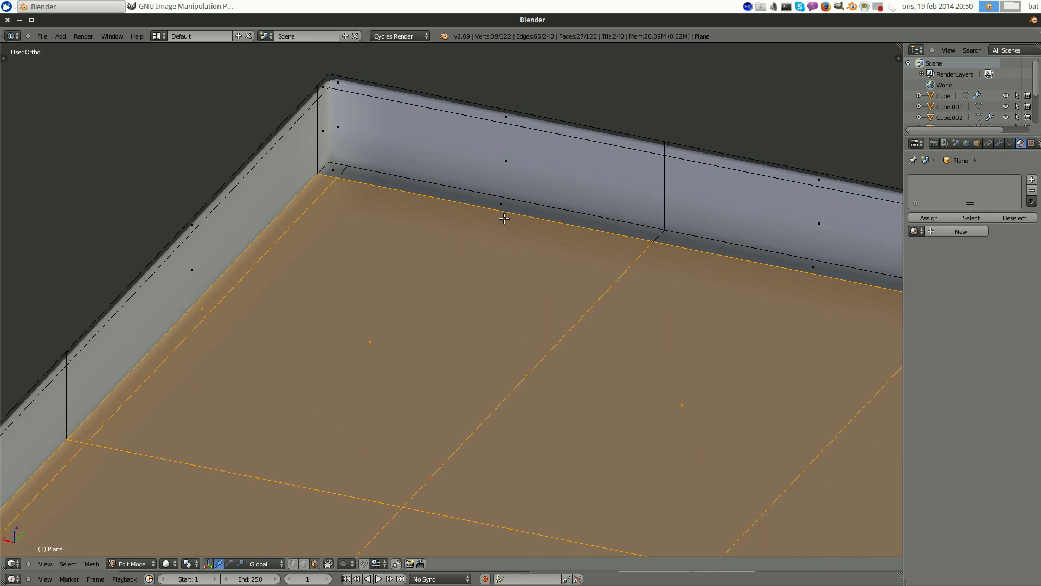
pyautogui.keyDown('shift'); pyautogui.rightClick(371, 180); pyautogui.keyUp('shift')
pyautogui.keyDown('shift'); pyautogui.rightClick(335, 170); pyautogui.keyUp('shift')
pyautogui.keyDown('shift'); pyautogui.rightClick(716, 244); pyautogui.keyUp('shift')
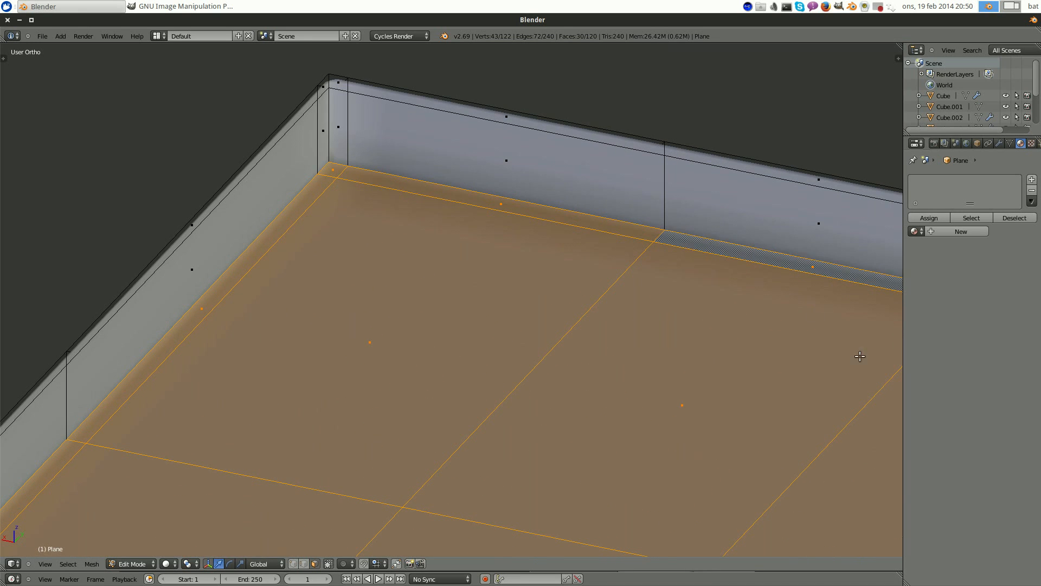
pyautogui.scroll(-8, 859, 360)
pyautogui.scroll(6, 739, 360)
pyautogui.keyDown('shift'); pyautogui.rightClick(561, 258); pyautogui.keyUp('shift')
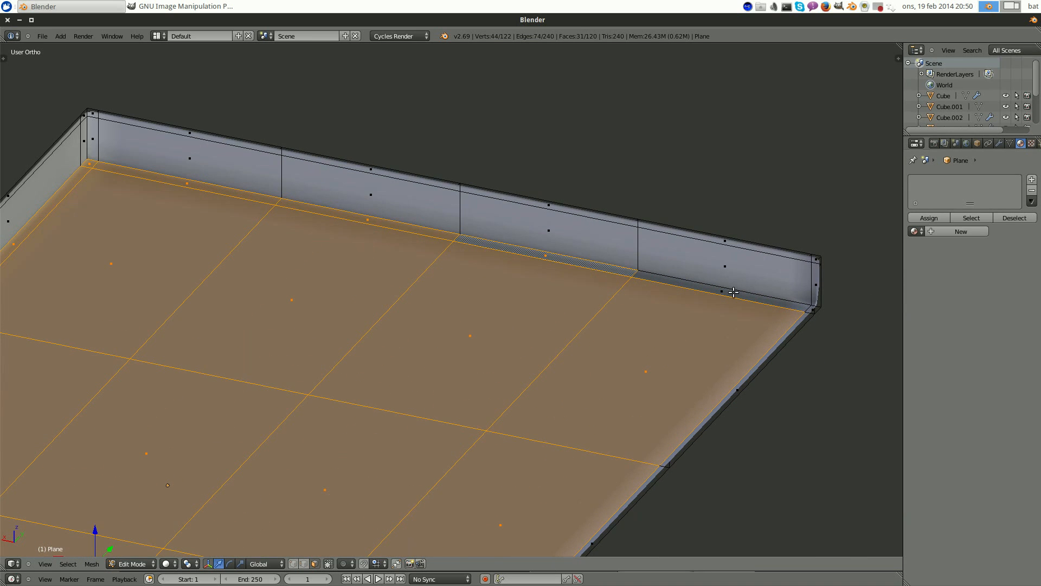
pyautogui.keyDown('shift'); pyautogui.rightClick(727, 292); pyautogui.keyUp('shift')
pyautogui.keyDown('shift'); pyautogui.rightClick(811, 310); pyautogui.keyUp('shift')
pyautogui.keyDown('shift'); pyautogui.rightClick(800, 318); pyautogui.keyUp('shift')
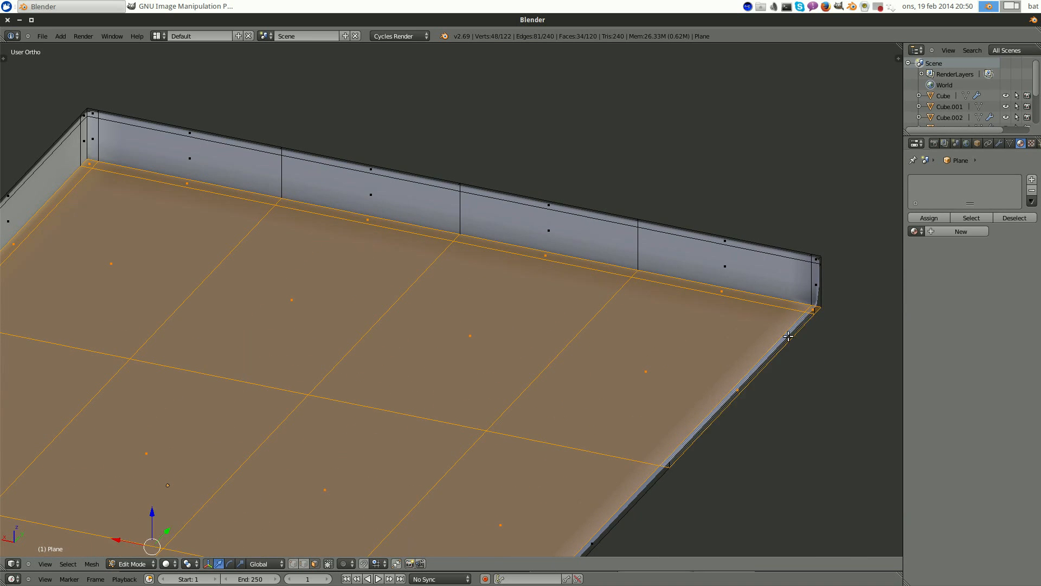
# - Add the last two bevel faces along the underside's long edge and delete all selected faces to open the label plate's underside
pyautogui.scroll(-3, 797, 369)
pyautogui.moveTo(784, 385); pyautogui.dragTo(656, 389, button='middle')
pyautogui.scroll(2, 524, 383)
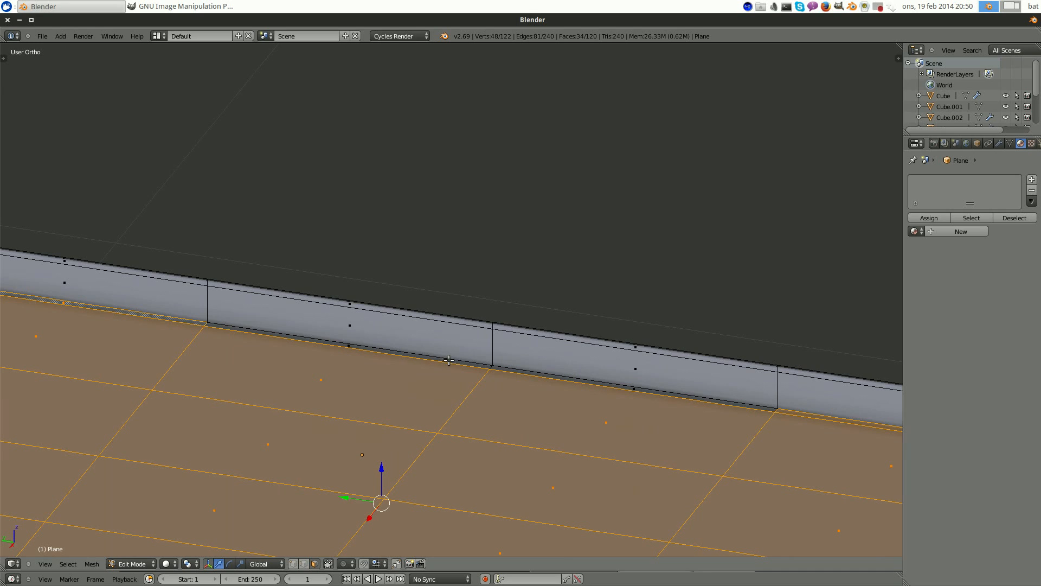
pyautogui.keyDown('shift'); pyautogui.rightClick(448, 360); pyautogui.keyUp('shift')
pyautogui.keyDown('shift'); pyautogui.rightClick(523, 368); pyautogui.keyUp('shift')
pyautogui.scroll(-5, 660, 414)
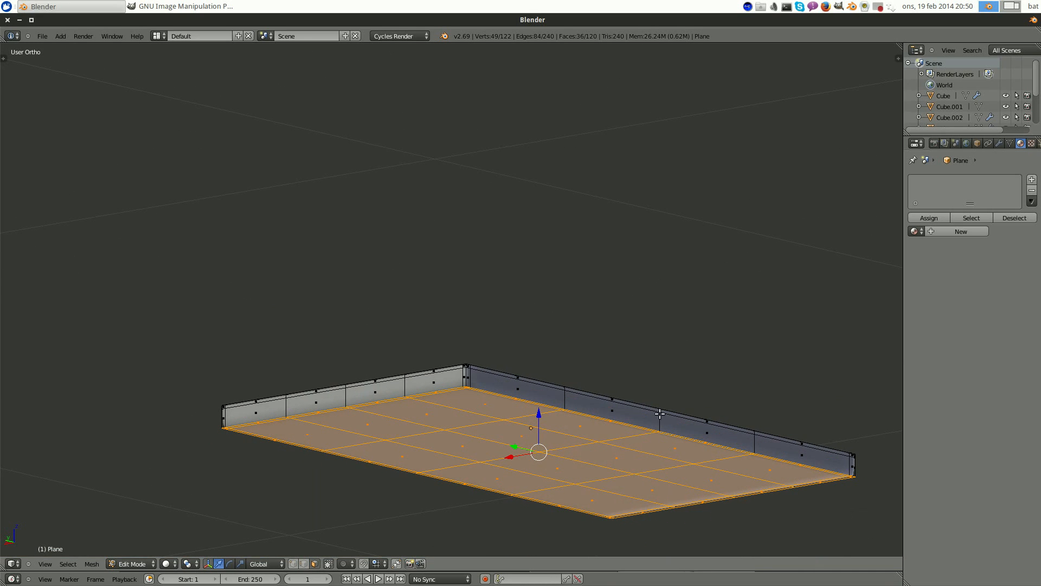
pyautogui.press('x')
pyautogui.click(643, 433)
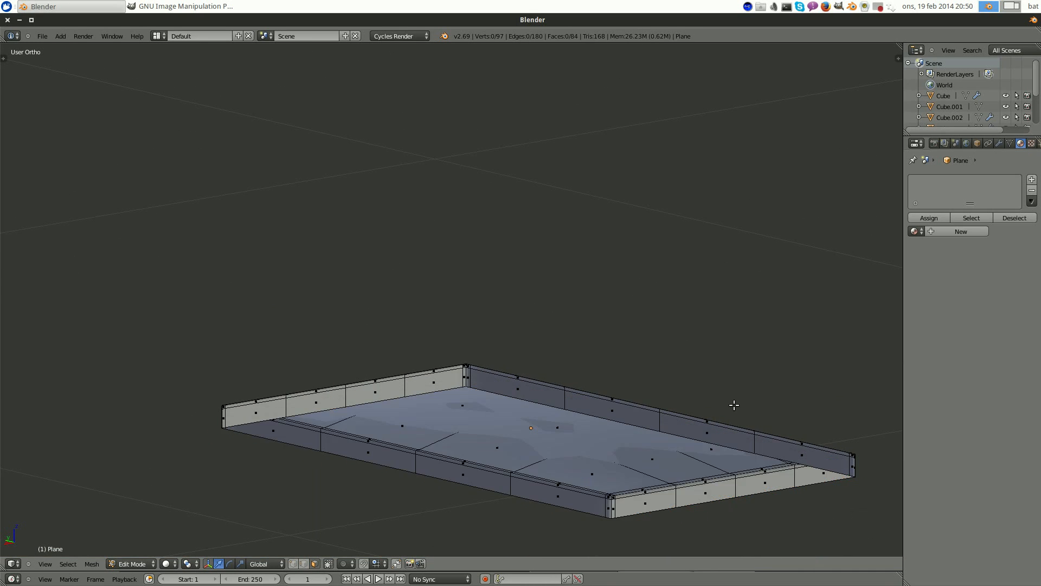
# - Switch to the UV Editing layout, select the label plate's whole mesh and unwrap it
pyautogui.moveTo(734, 405); pyautogui.dragTo(700, 449, button='middle')
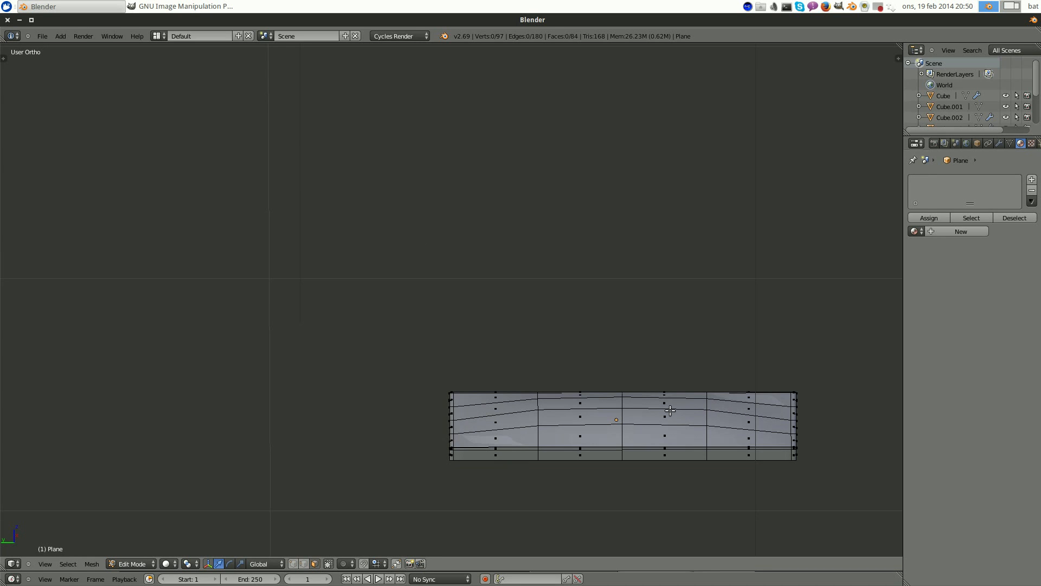
pyautogui.click(157, 36)
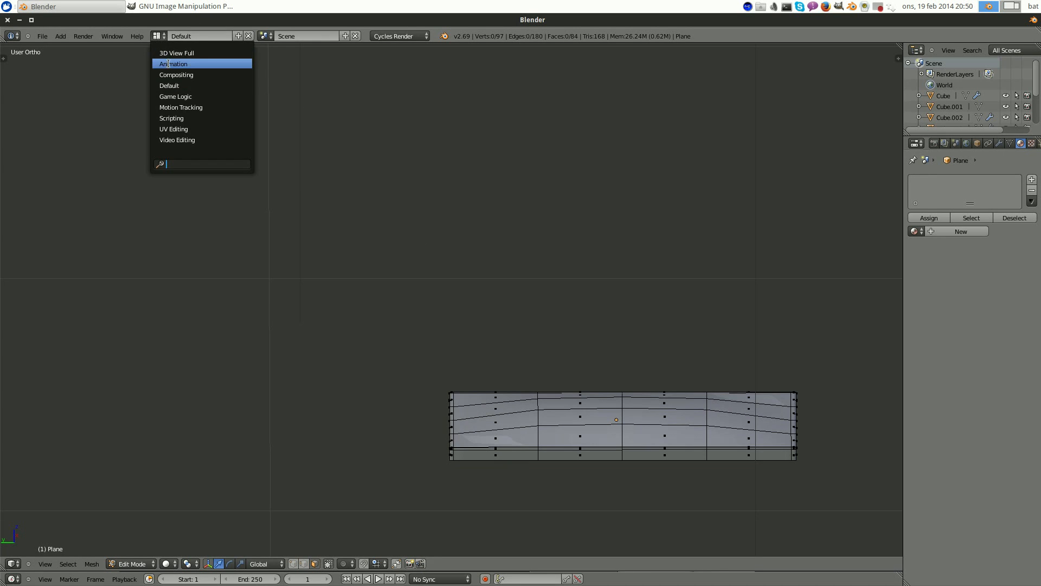
pyautogui.click(179, 128)
pyautogui.moveTo(797, 232); pyautogui.dragTo(850, 331, button='middle')
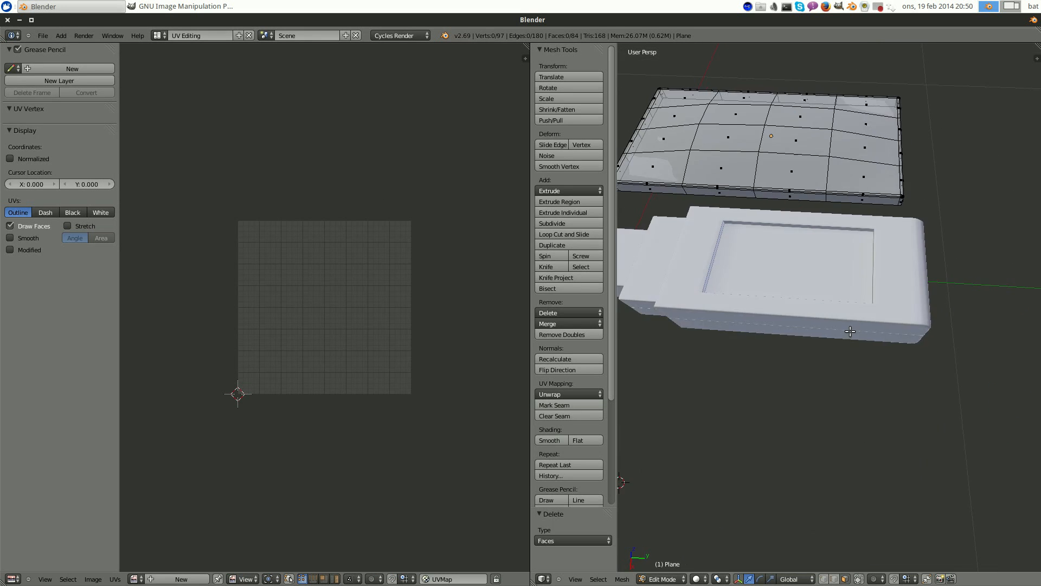
pyautogui.press('a')
pyautogui.moveTo(791, 168); pyautogui.dragTo(807, 188, button='middle')
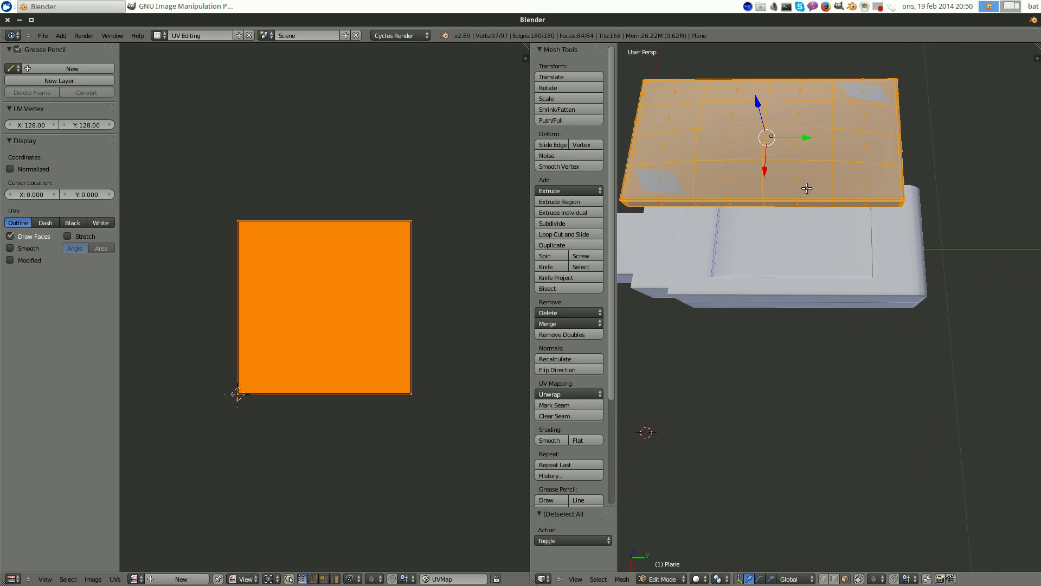
pyautogui.press('u')
pyautogui.click(807, 188)
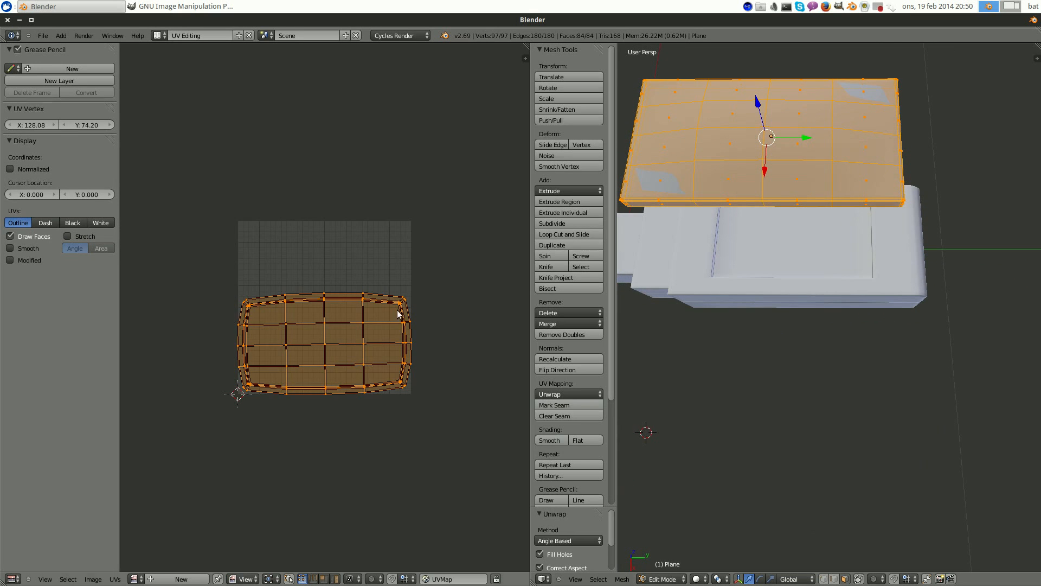
# - Move the unwrapped UV island up by about 0.16 to the vertical middle of the UV square
pyautogui.press('g')
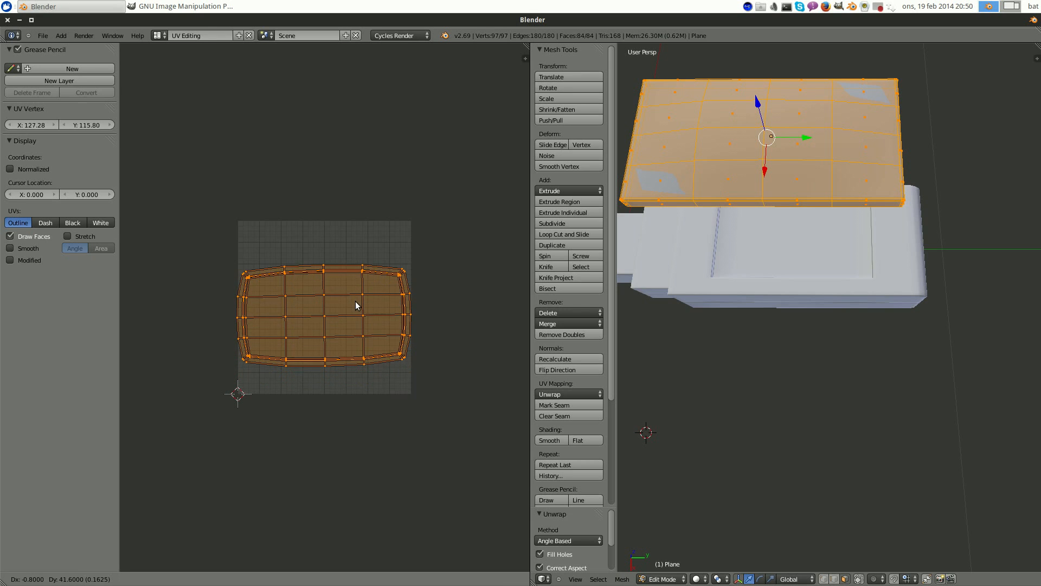
pyautogui.click(355, 301)
pyautogui.scroll(5, 356, 302)
pyautogui.scroll(-4, 382, 312)
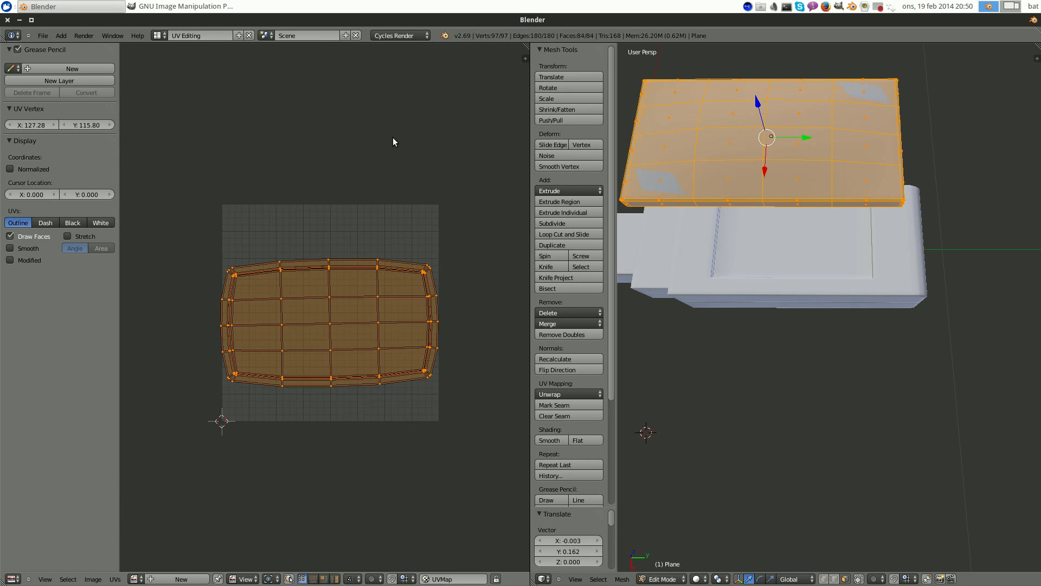
# - Return to the Default layout, leave Edit Mode and lower the label plate along the Z axis into the stick's recess
pyautogui.click(156, 36)
pyautogui.click(201, 85)
pyautogui.press('Tab')
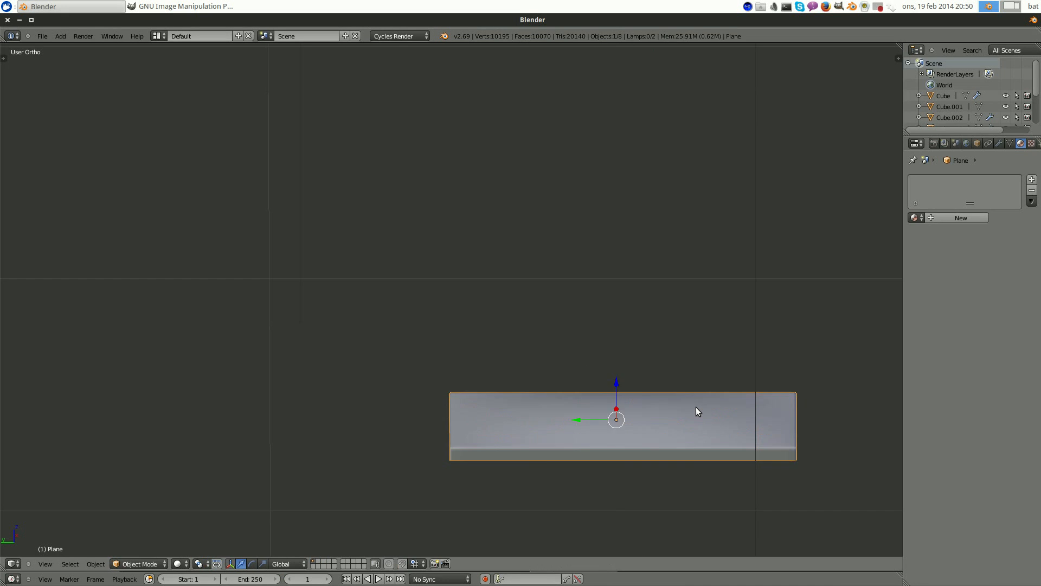
pyautogui.moveTo(708, 396); pyautogui.dragTo(681, 273, button='middle')
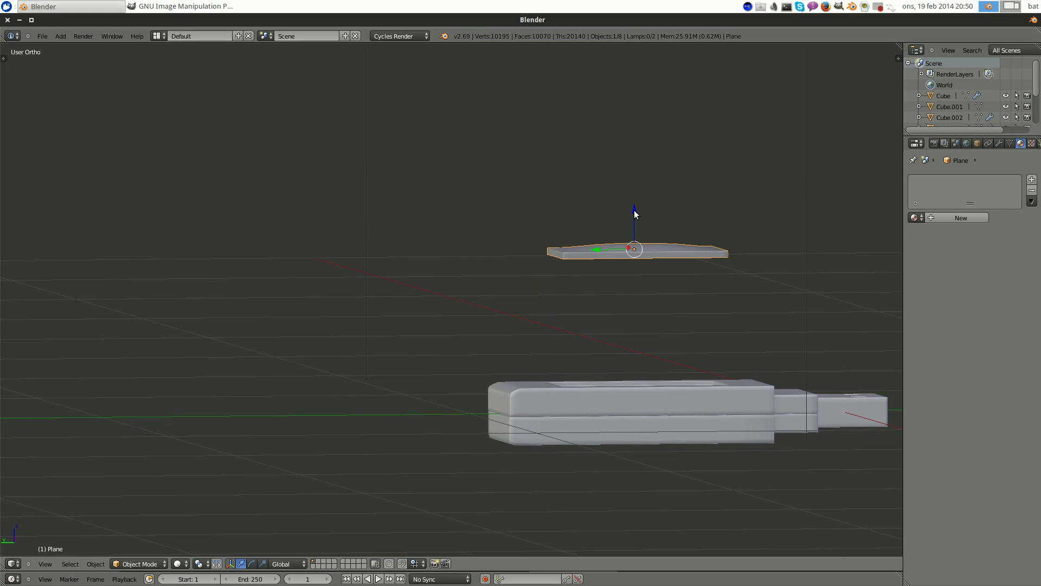
pyautogui.moveTo(635, 214); pyautogui.dragTo(659, 346)
# - Deselect everything and examine from several angles how the label plate sits in the stick's recess
pyautogui.moveTo(660, 346); pyautogui.dragTo(701, 363, button='middle')
pyautogui.press('a')
pyautogui.scroll(-2, 702, 345)
pyautogui.keyDown('shift'); pyautogui.moveTo(704, 327); pyautogui.dragTo(550, 308, button='middle'); pyautogui.keyUp('shift')
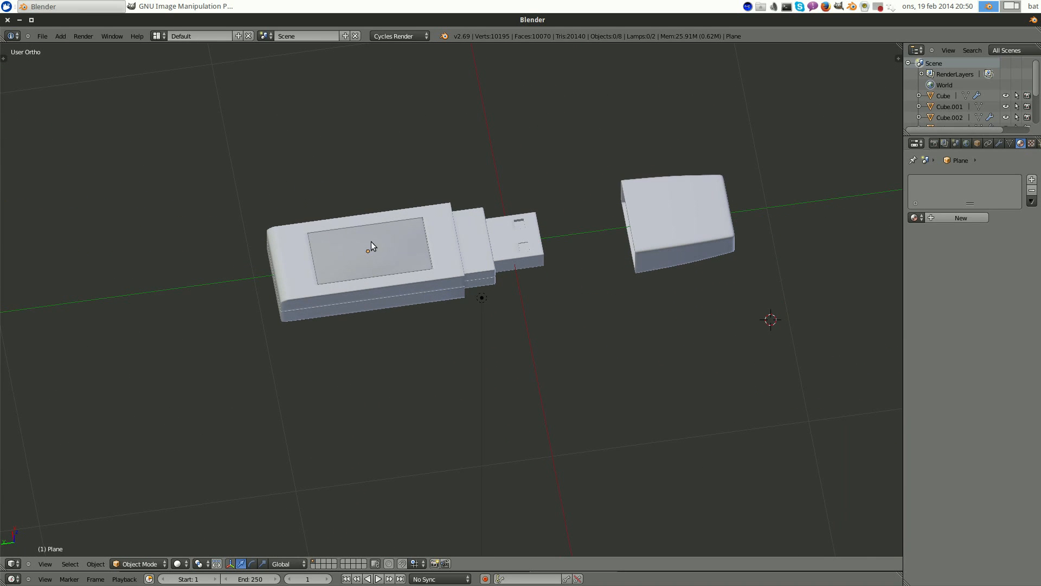
pyautogui.scroll(3, 431, 267)
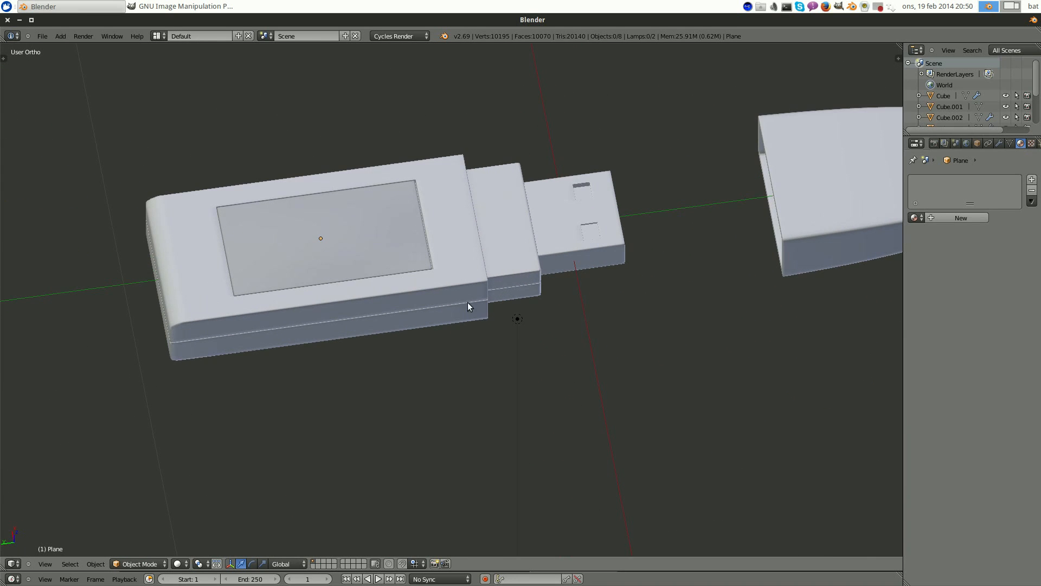
pyautogui.moveTo(467, 306); pyautogui.dragTo(258, 202, button='middle')
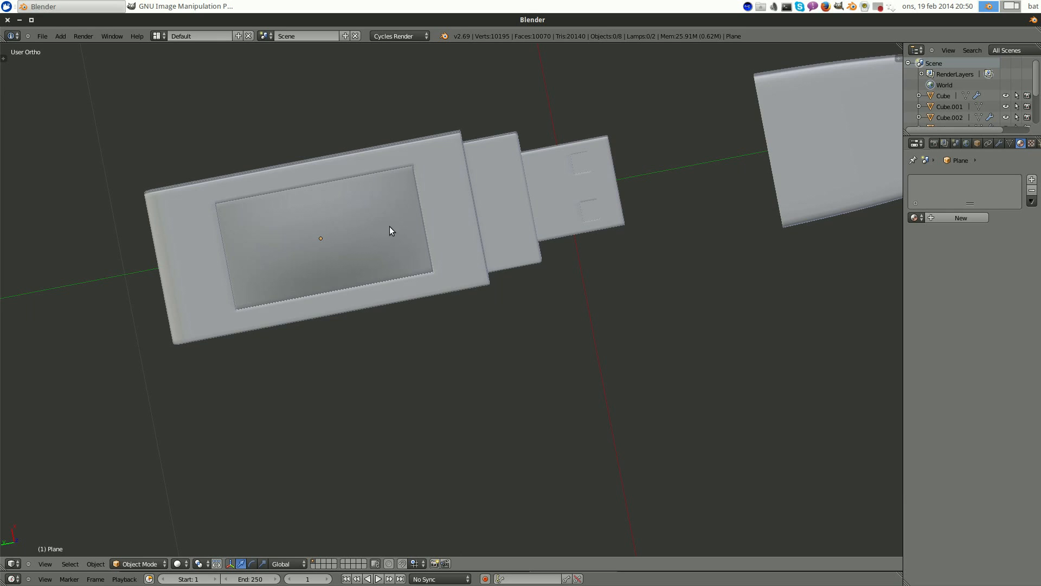
pyautogui.scroll(-3, 626, 289)
pyautogui.moveTo(626, 289); pyautogui.dragTo(158, 33, button='middle')
# - Switch to GIMP and create a new 640 × 400 px image
pyautogui.click(154, 6)
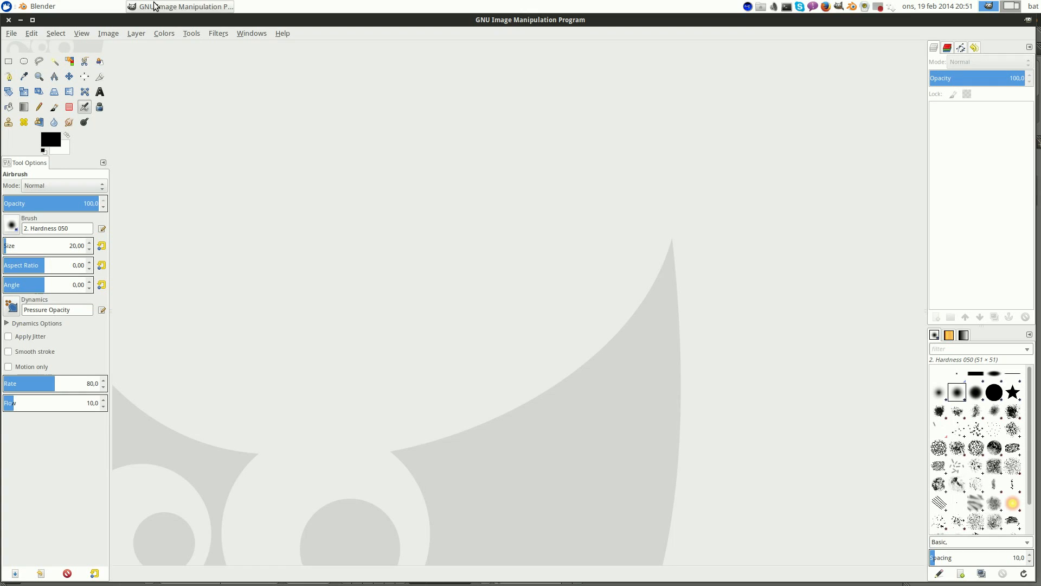
pyautogui.click(13, 33)
pyautogui.click(31, 46)
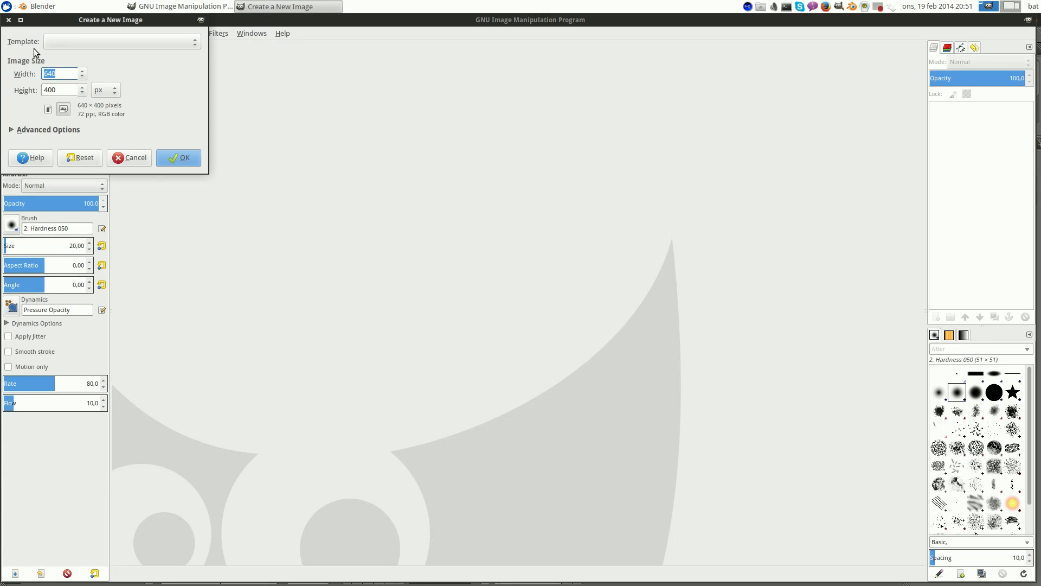
pyautogui.click(192, 160)
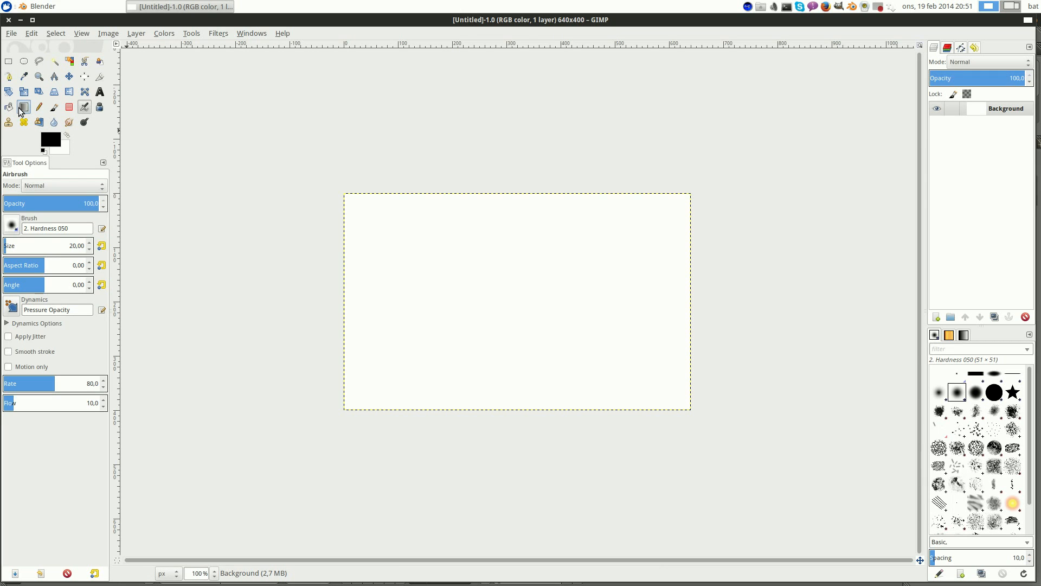
# - Activate the Blend tool and set the foreground color to a light salmon red
pyautogui.click(21, 108)
pyautogui.click(57, 139)
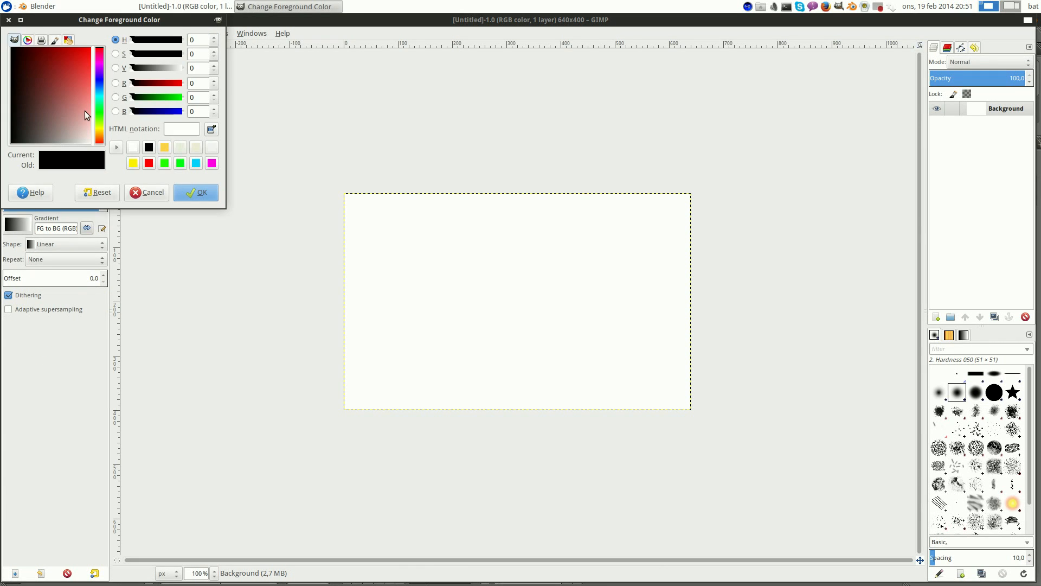
pyautogui.click(100, 110)
pyautogui.moveTo(82, 95)
pyautogui.mouseDown()
pyautogui.moveTo(99, 87)
pyautogui.moveTo(102, 145)
pyautogui.moveTo(104, 128)
pyautogui.mouseUp()
pyautogui.click(194, 193)
# - Set the background color to a pale yellow
pyautogui.click(67, 150)
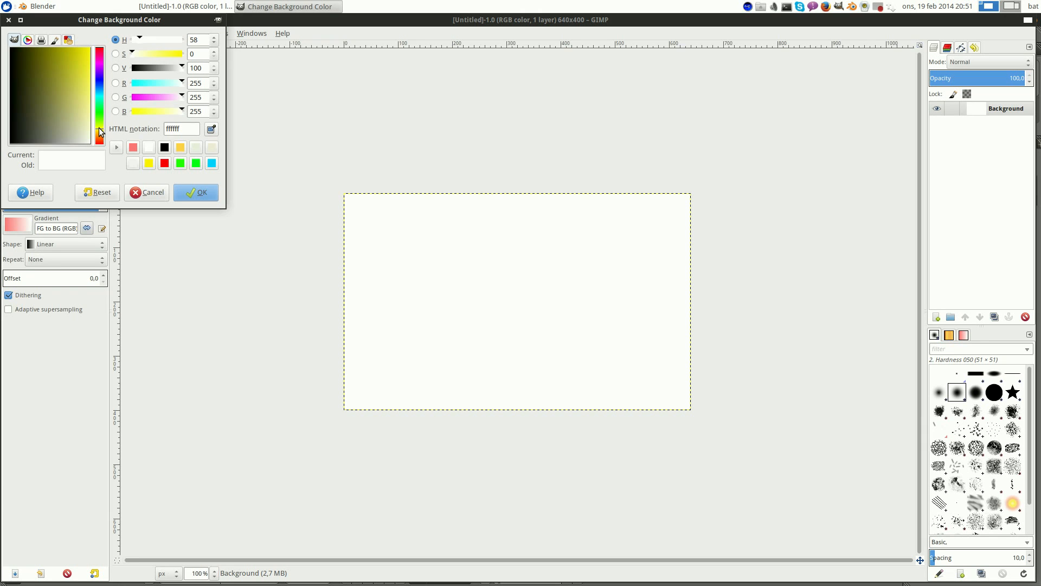
pyautogui.click(187, 190)
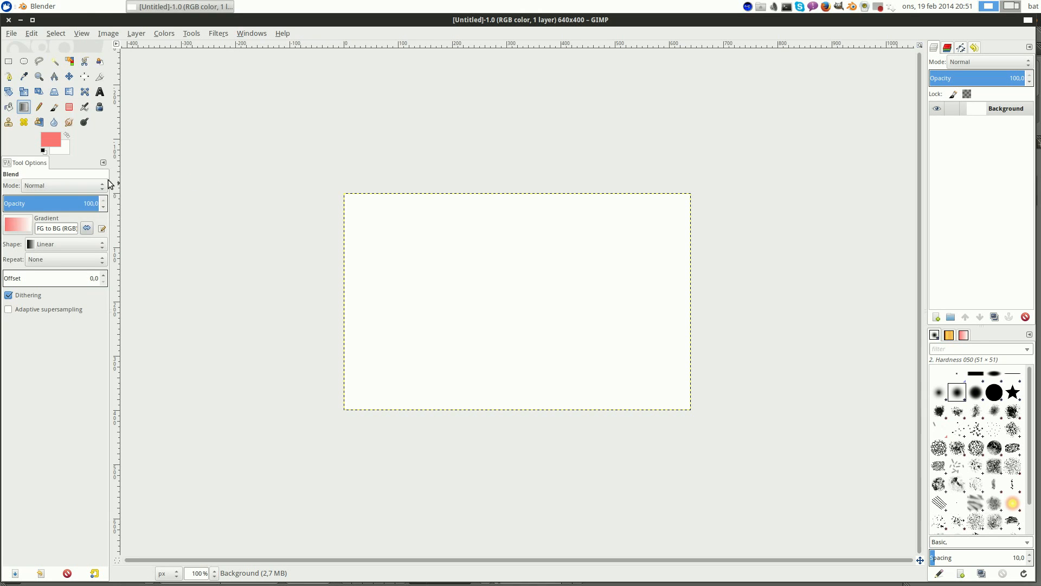
pyautogui.click(63, 148)
pyautogui.click(99, 130)
pyautogui.moveTo(90, 142); pyautogui.dragTo(94, 115)
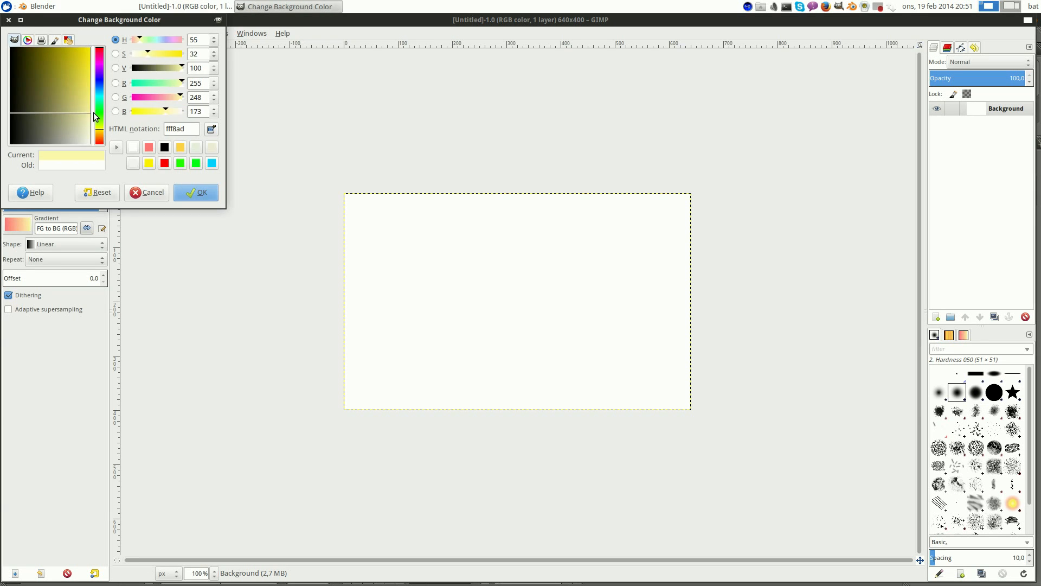
pyautogui.click(101, 129)
pyautogui.click(180, 194)
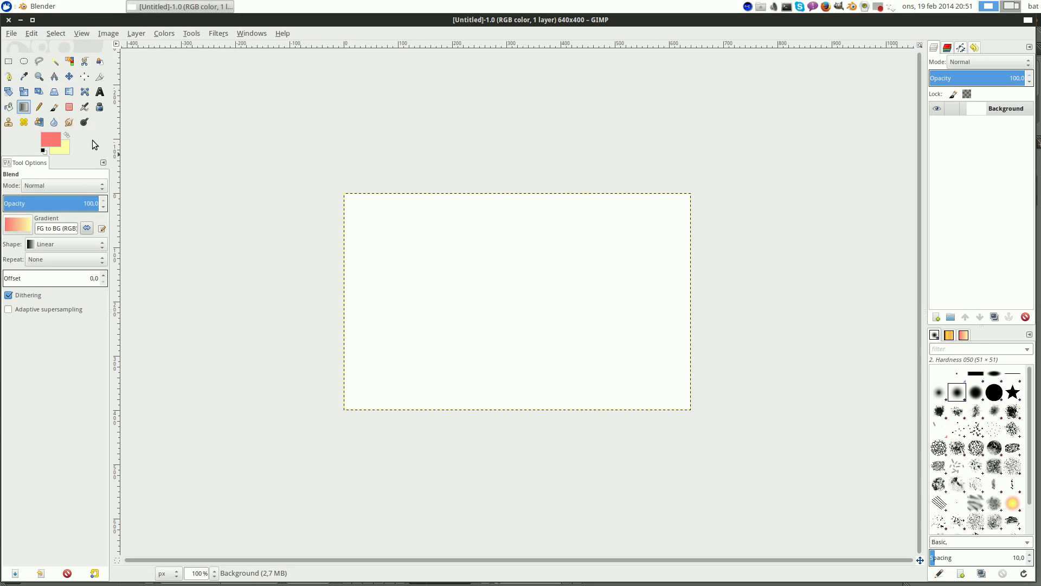
# - Fill the background with a Radial gradient, starting left of the image's centre and ending beyond its right edge
pyautogui.click(22, 223)
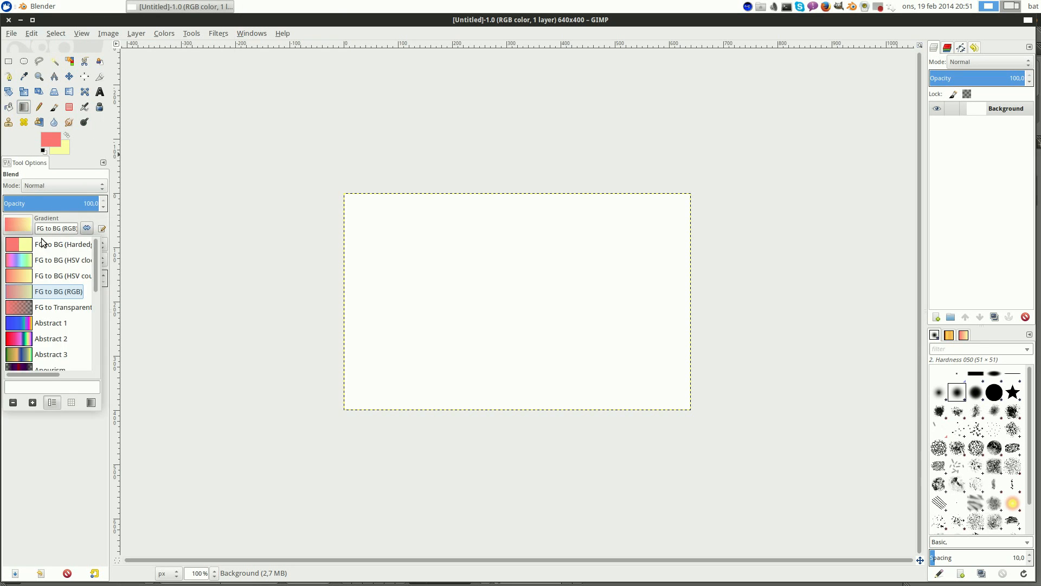
pyautogui.click(94, 458)
pyautogui.click(56, 248)
pyautogui.click(60, 270)
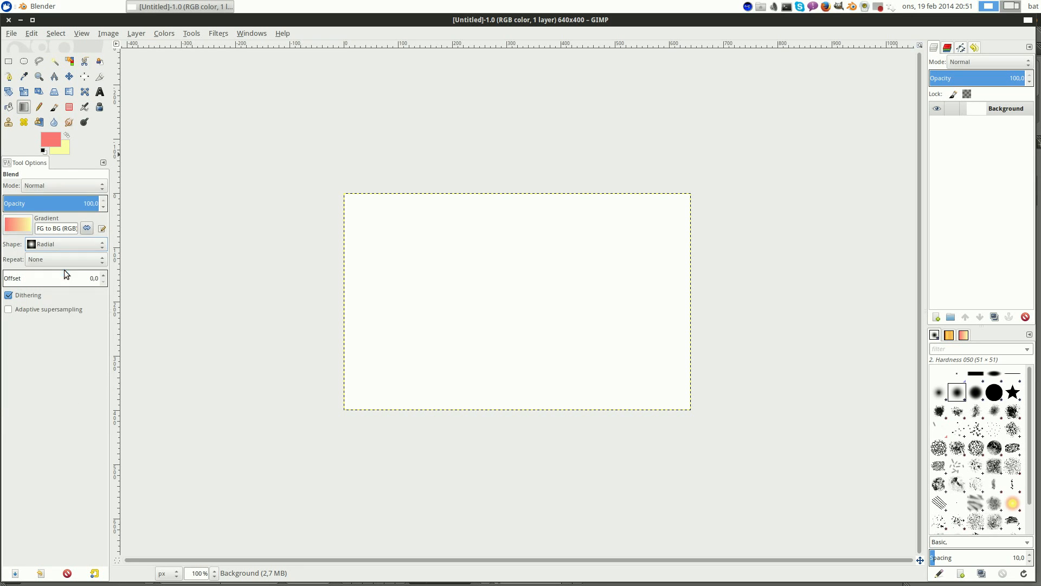
pyautogui.moveTo(444, 285); pyautogui.dragTo(754, 220)
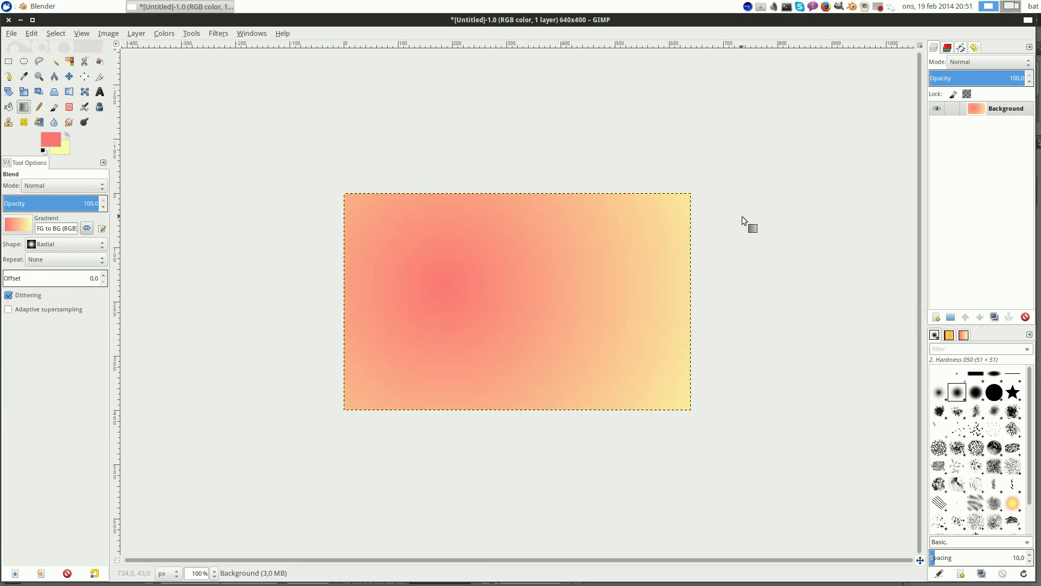
# - Set the Text tool's color to black (000000) and draw a text frame about 476 × 229 px across the image
pyautogui.click(100, 92)
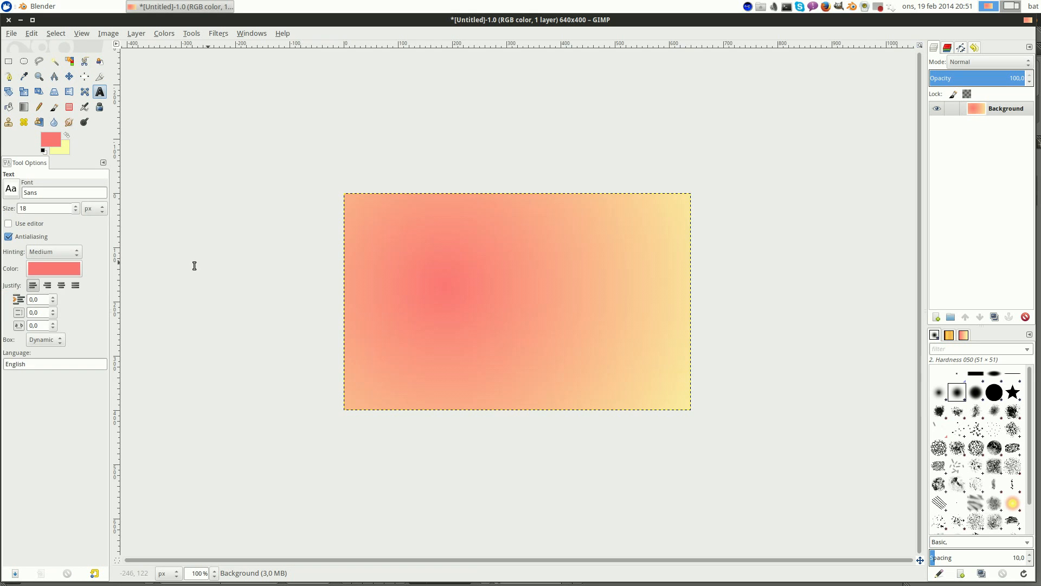
pyautogui.click(55, 268)
pyautogui.click(420, 224)
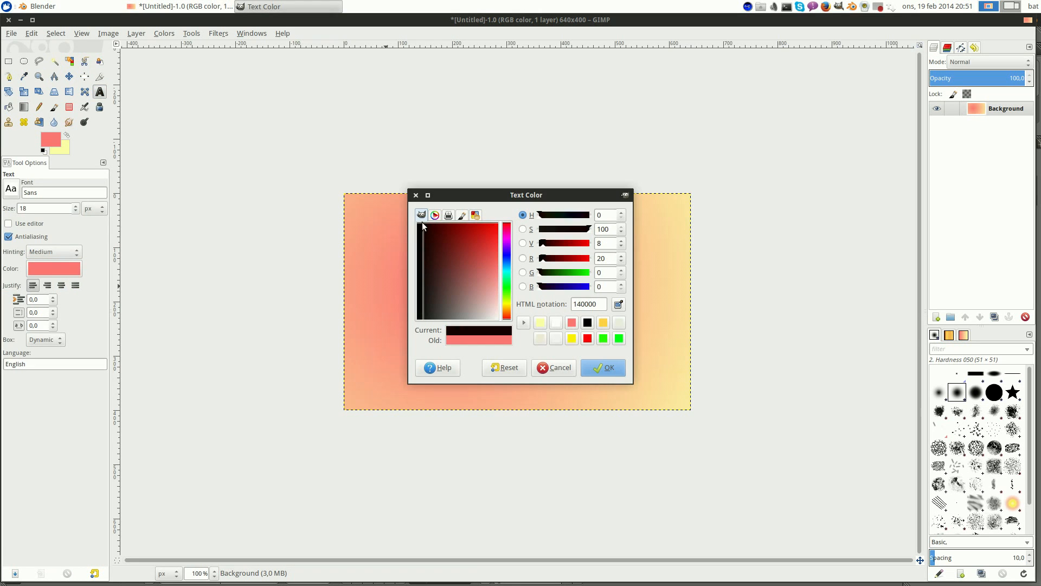
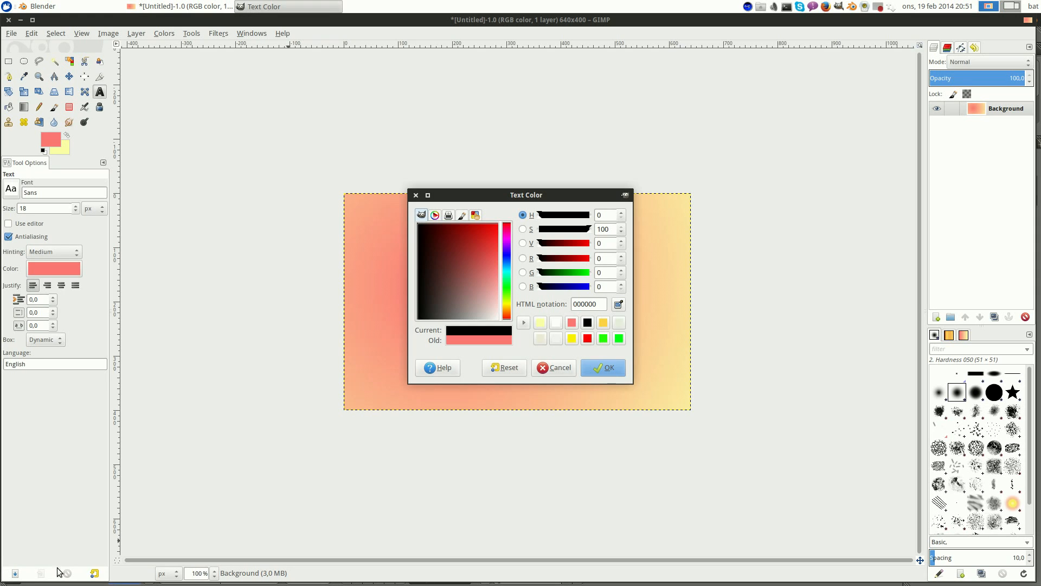
pyautogui.click(610, 368)
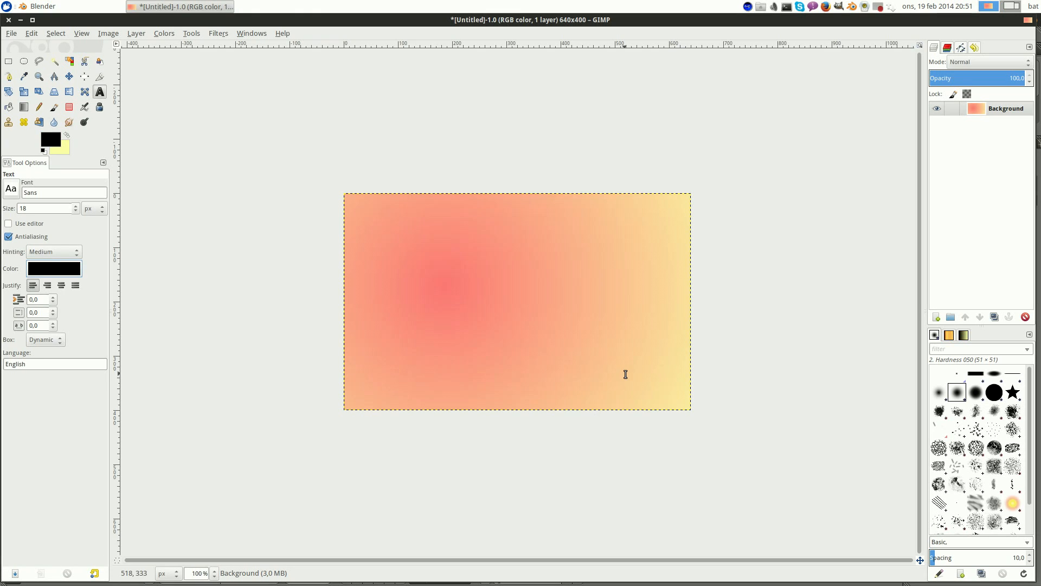
pyautogui.moveTo(391, 246); pyautogui.dragTo(648, 370)
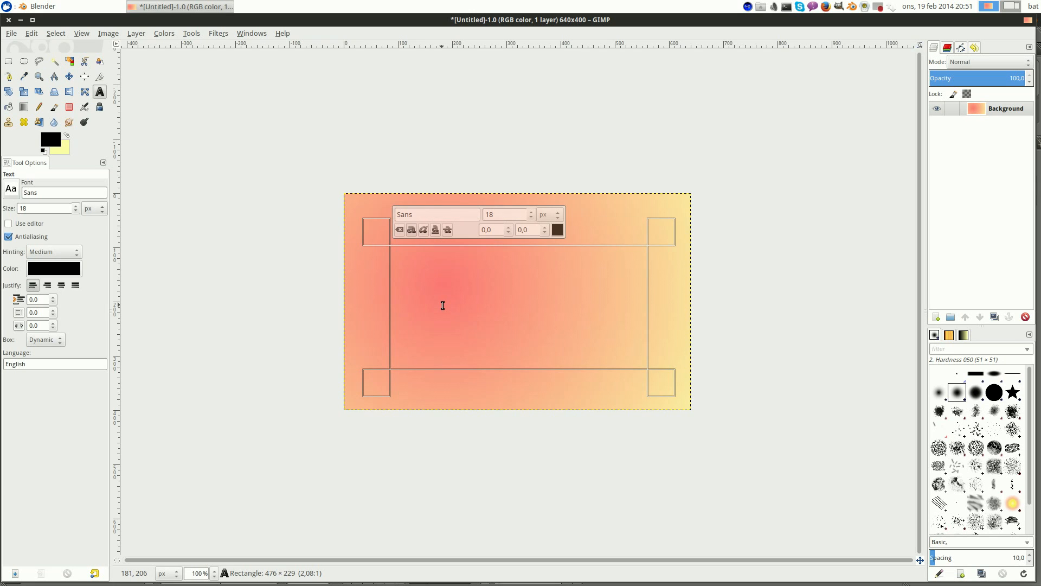
# - Enter the text LOREN 16Gb in the text frame and set its size to 58 px
pyautogui.write('LOREN 16Gb')
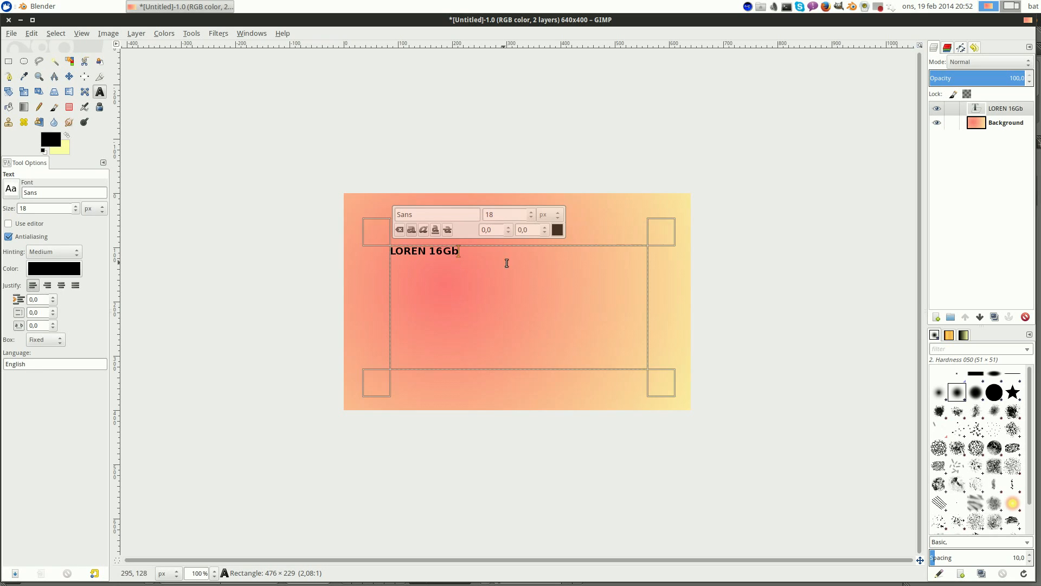
pyautogui.moveTo(464, 251); pyautogui.dragTo(382, 245)
pyautogui.moveTo(469, 250); pyautogui.dragTo(389, 250)
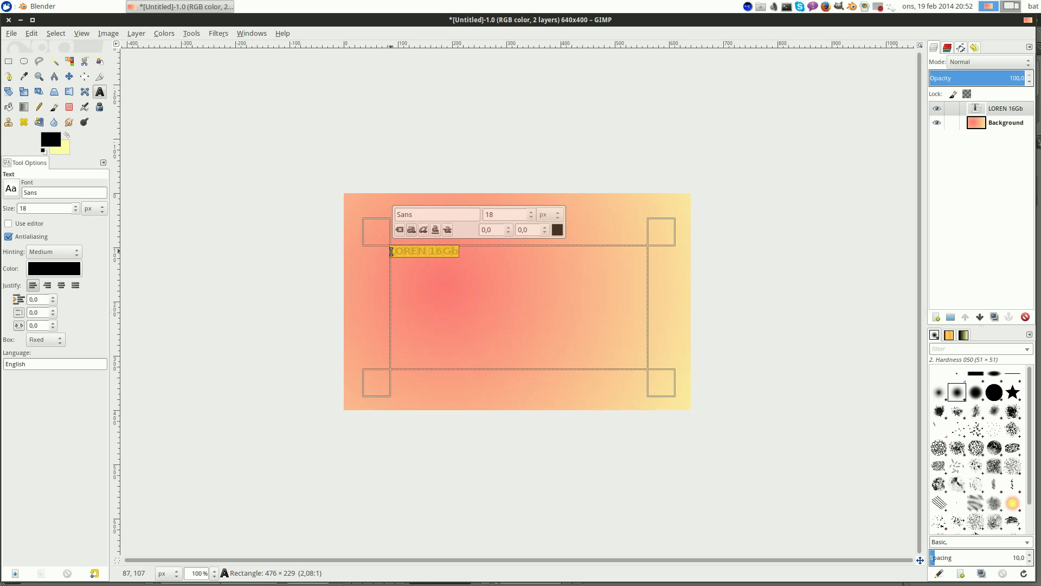
pyautogui.doubleClick(530, 214)
pyautogui.write('68')
pyautogui.scroll(5, 533, 217)
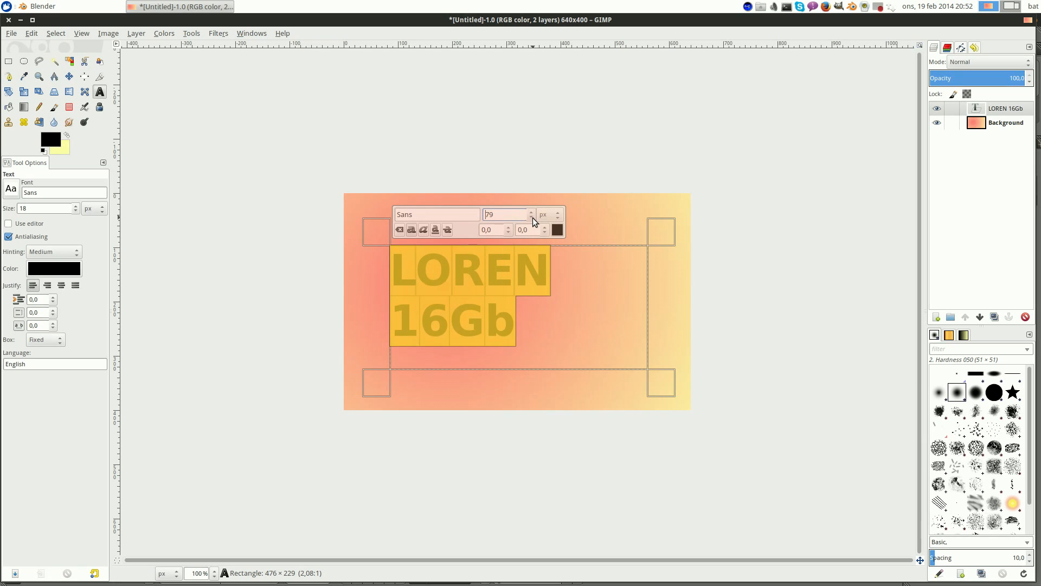
pyautogui.scroll(-15, 533, 217)
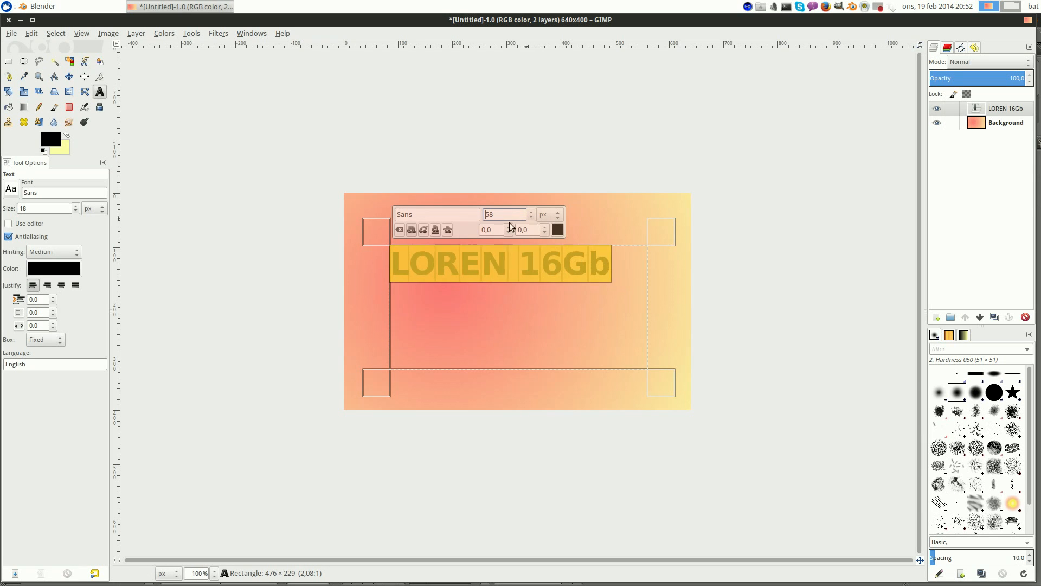
# - Keep the LOREN 16Gb text bold and move its layer so the text sits near the middle of the image
pyautogui.click(412, 229)
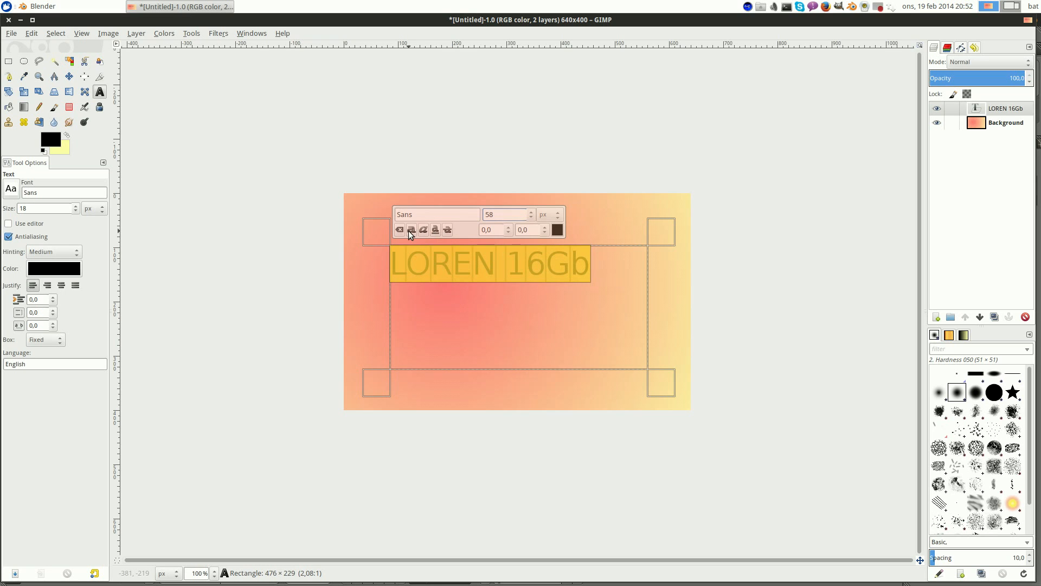
pyautogui.click(410, 229)
pyautogui.click(69, 77)
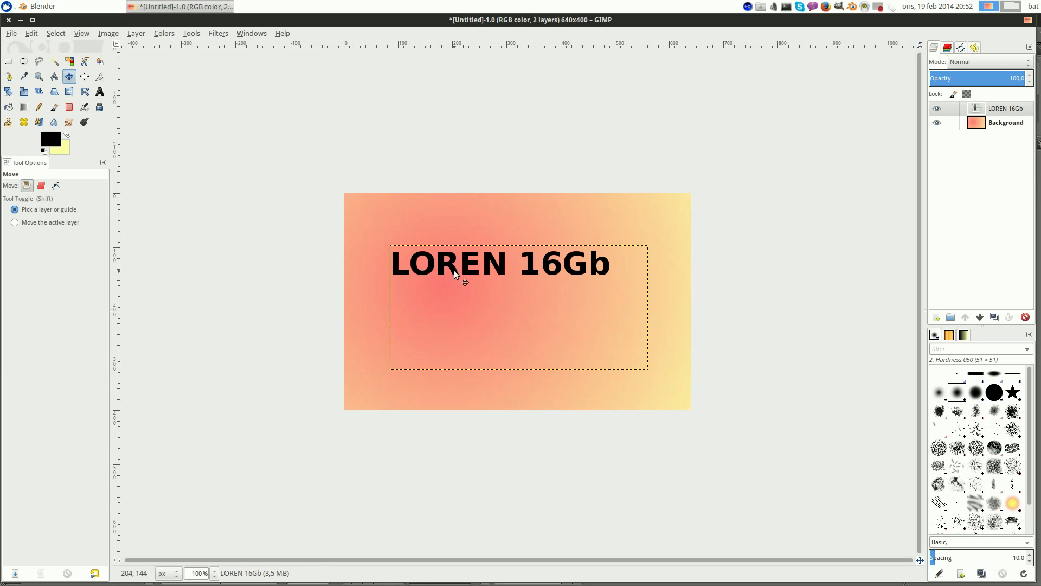
pyautogui.moveTo(454, 271); pyautogui.dragTo(460, 297)
# - Export the image as logo.png into the tutorial usb folder under storage/Blender, keeping the default PNG options
pyautogui.click(12, 33)
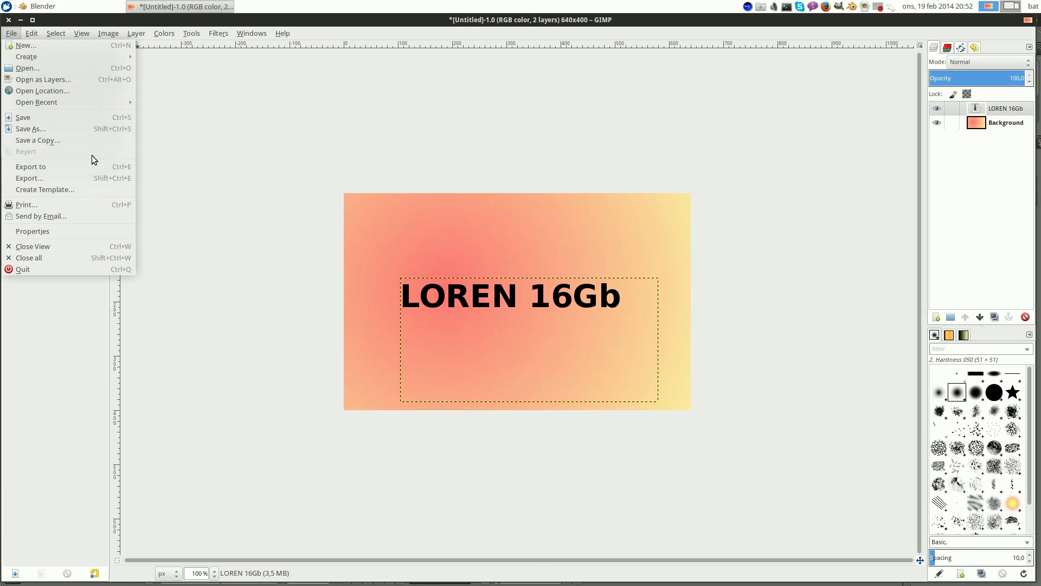
pyautogui.click(32, 178)
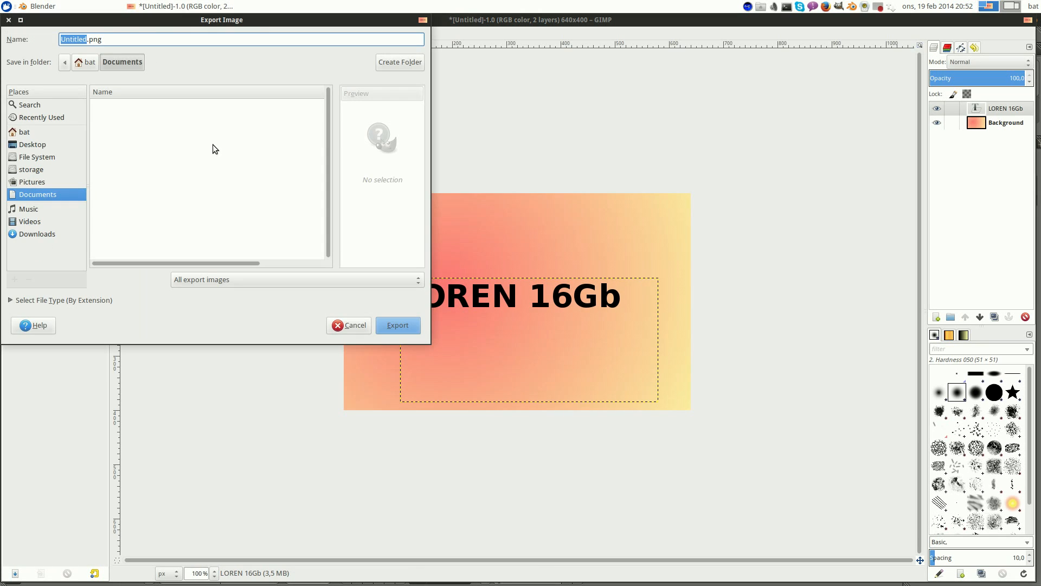
pyautogui.click(28, 172)
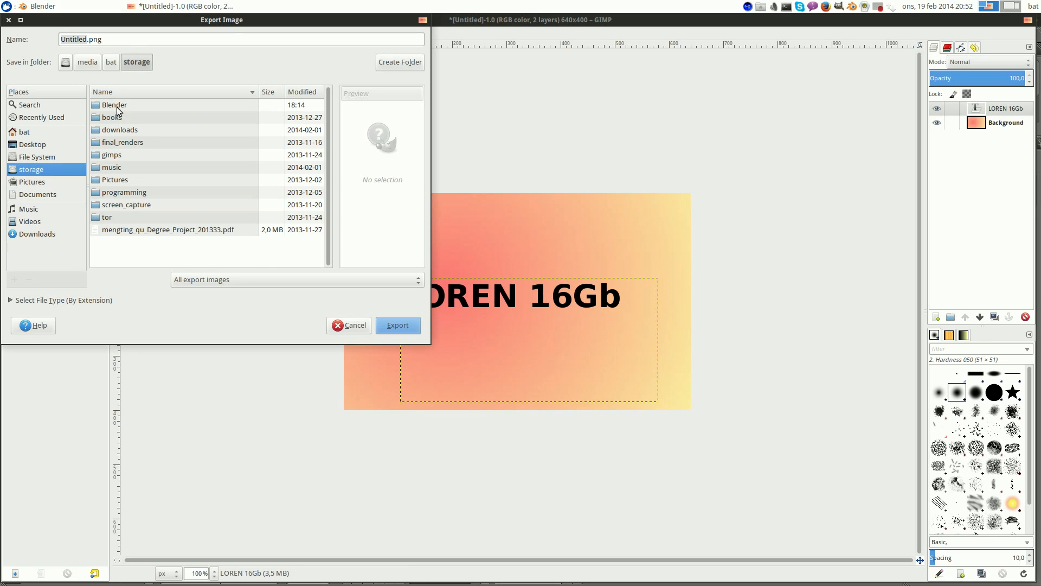
pyautogui.doubleClick(117, 107)
pyautogui.scroll(-5, 165, 223)
pyautogui.doubleClick(136, 261)
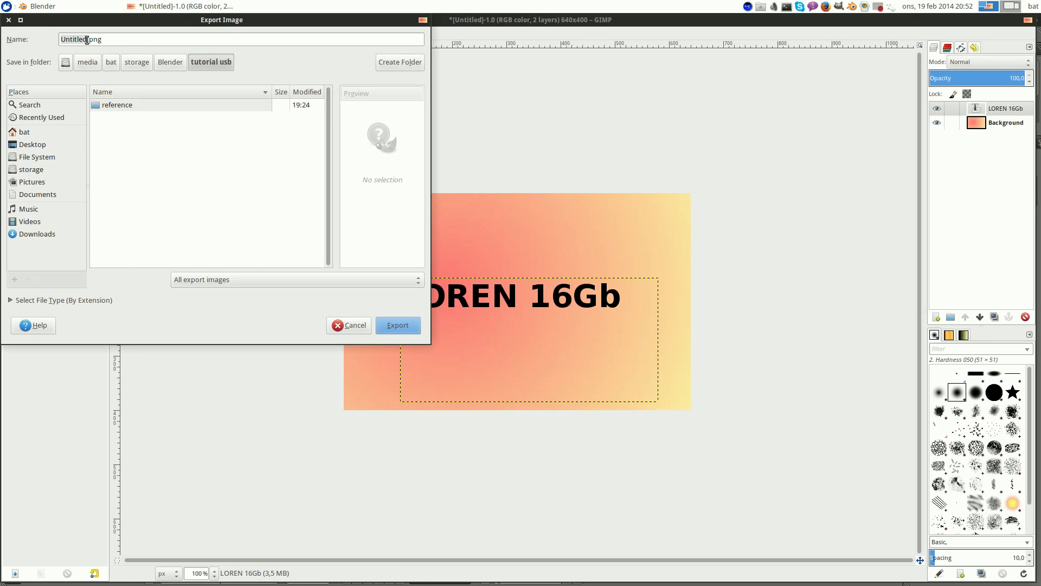
pyautogui.moveTo(87, 40); pyautogui.dragTo(53, 38)
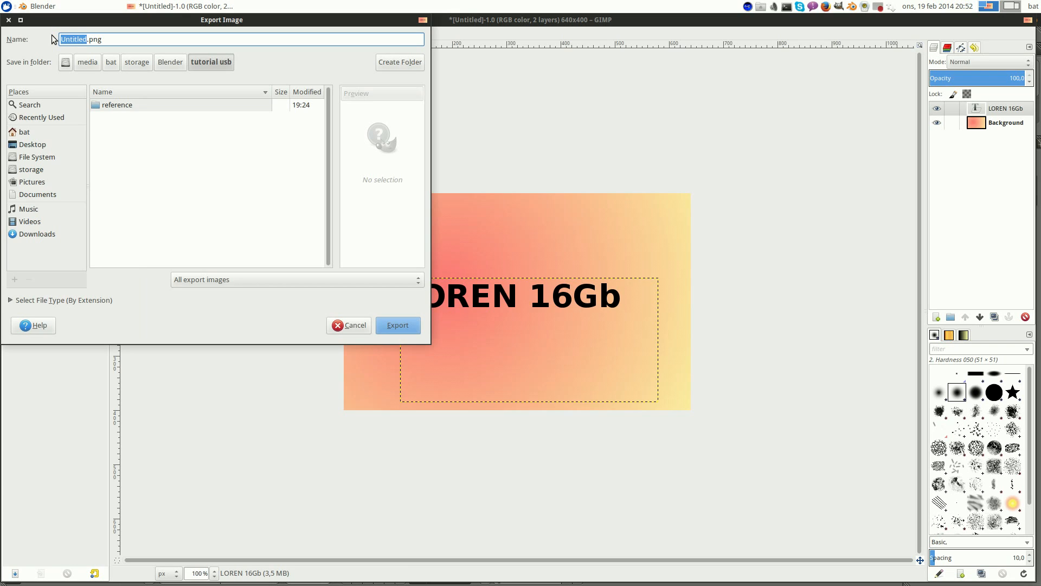
pyautogui.write('logo')
pyautogui.click(396, 325)
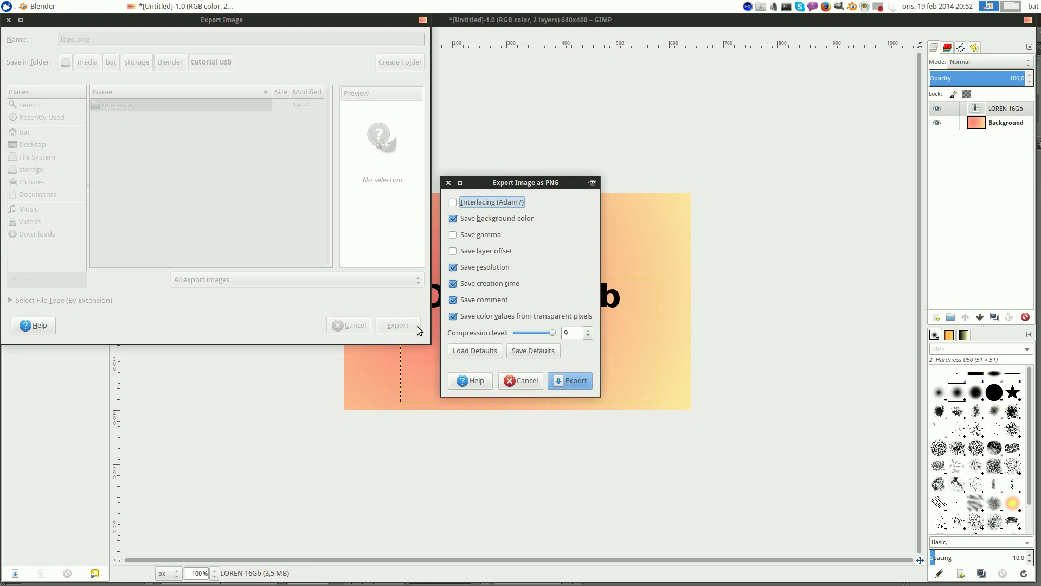
pyautogui.click(588, 387)
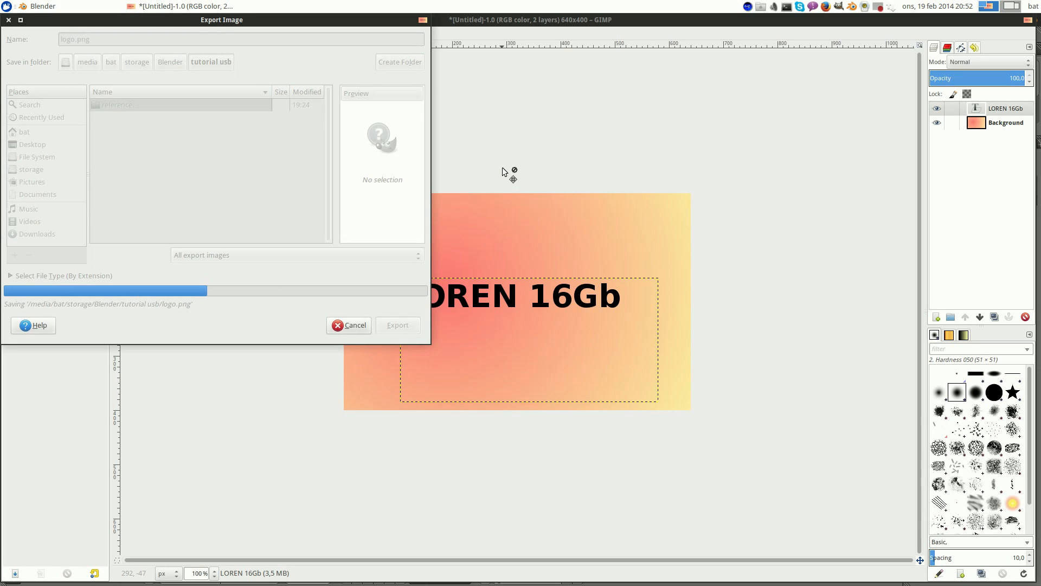
# - Switch to Blender and give the label plate on the USB stick a new material named logo
pyautogui.click(43, 6)
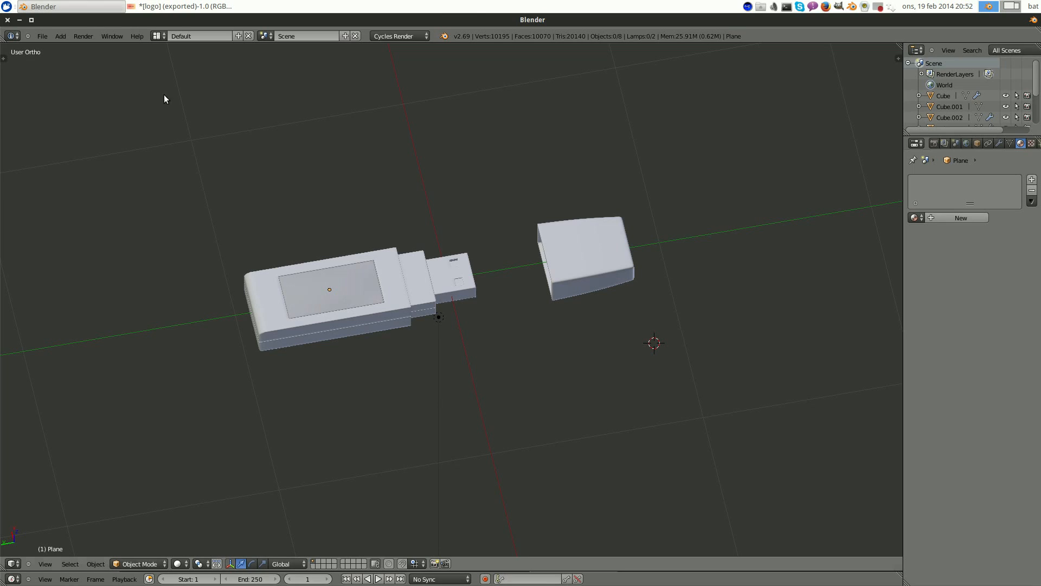
pyautogui.moveTo(332, 290); pyautogui.dragTo(534, 210, button='middle')
pyautogui.scroll(2, 473, 209)
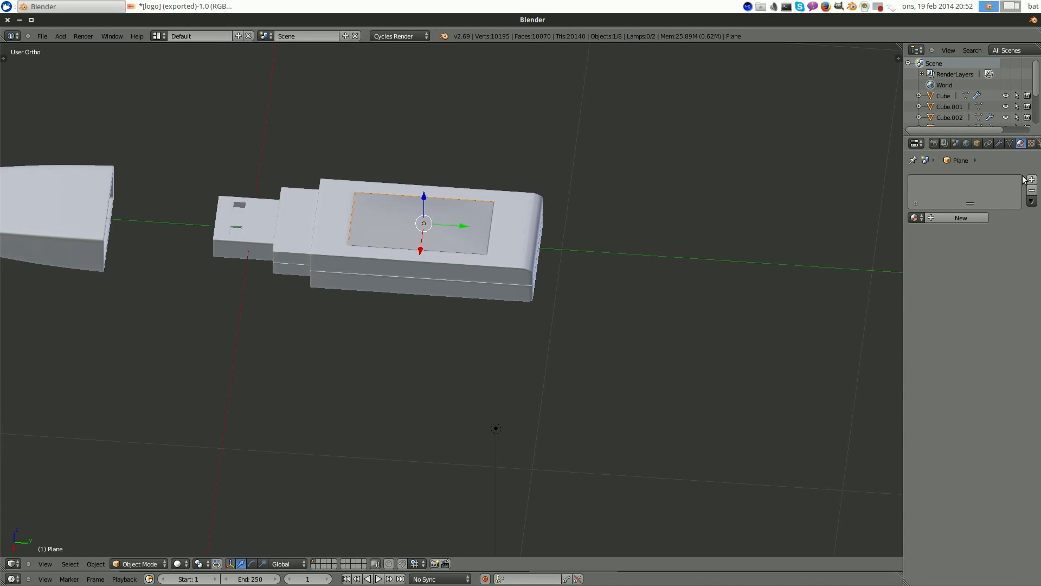
pyautogui.click(954, 217)
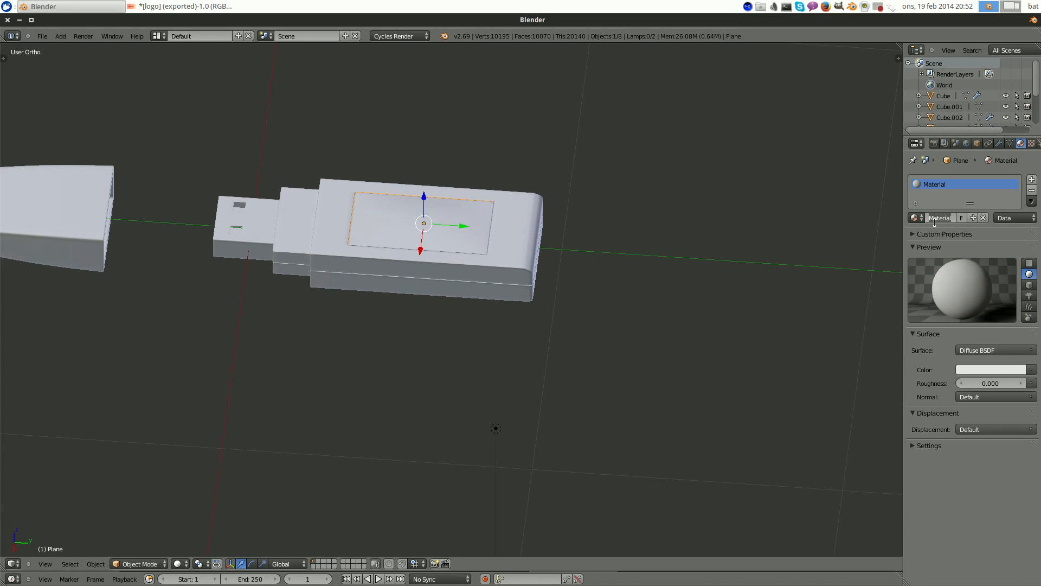
pyautogui.write('logo')
pyautogui.press('Return')
# - Use an Image Texture as the logo material's diffuse color and load logo.png from storage/Blender/tutorial usb
pyautogui.click(1030, 370)
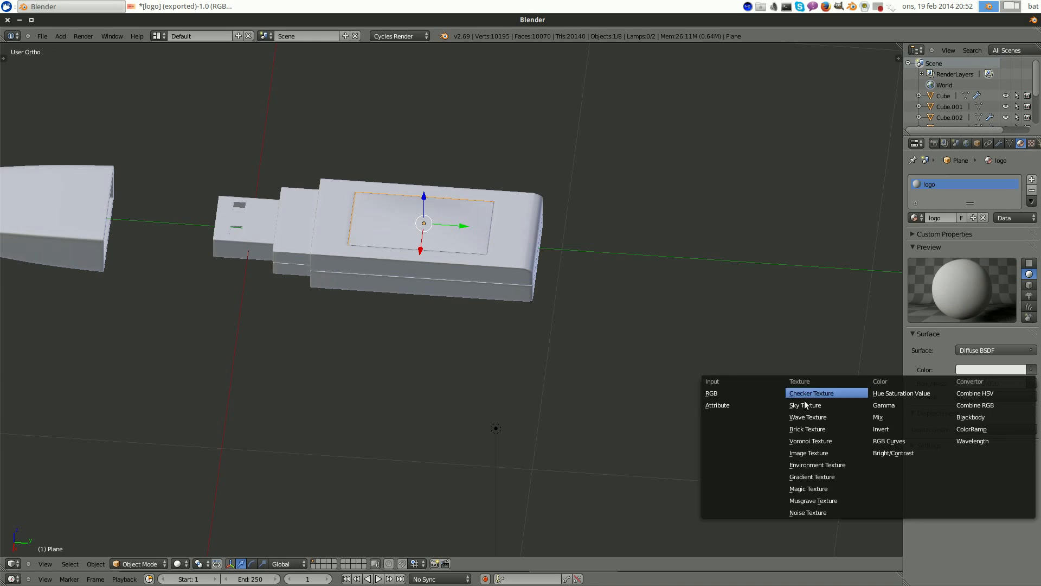
pyautogui.click(815, 453)
pyautogui.click(987, 383)
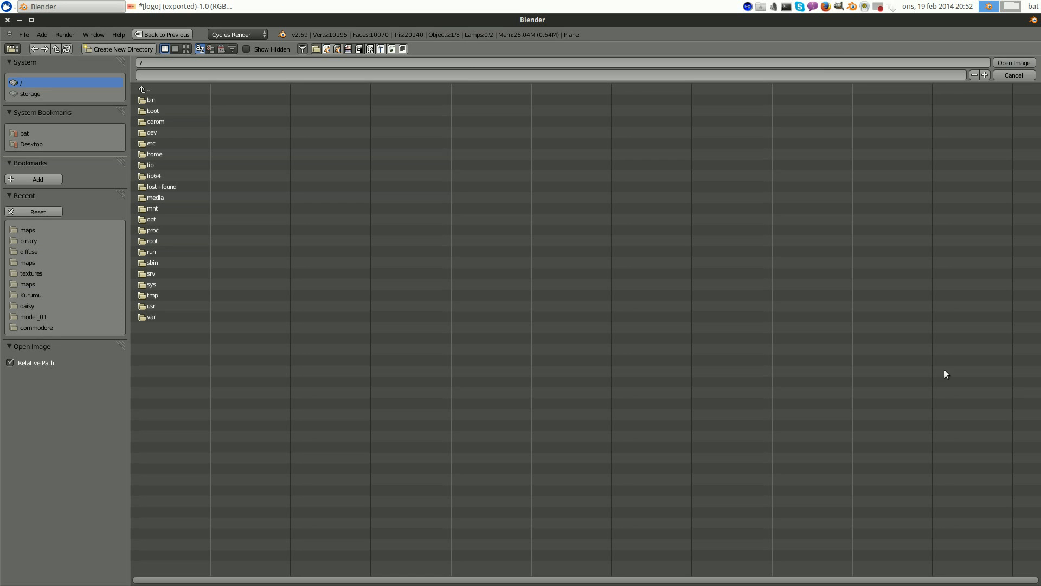
pyautogui.click(30, 95)
pyautogui.click(197, 98)
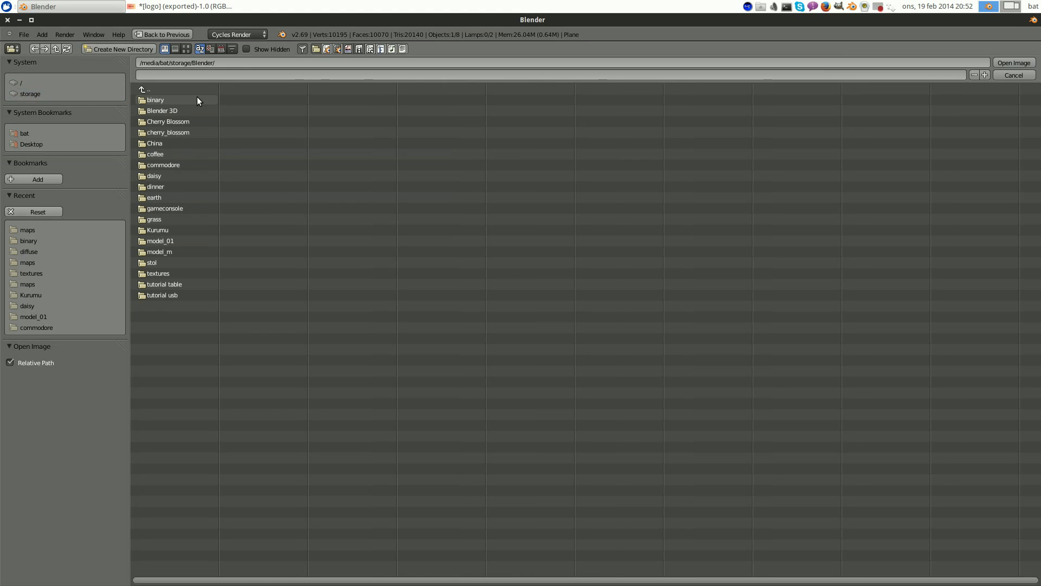
pyautogui.click(172, 295)
pyautogui.click(171, 111)
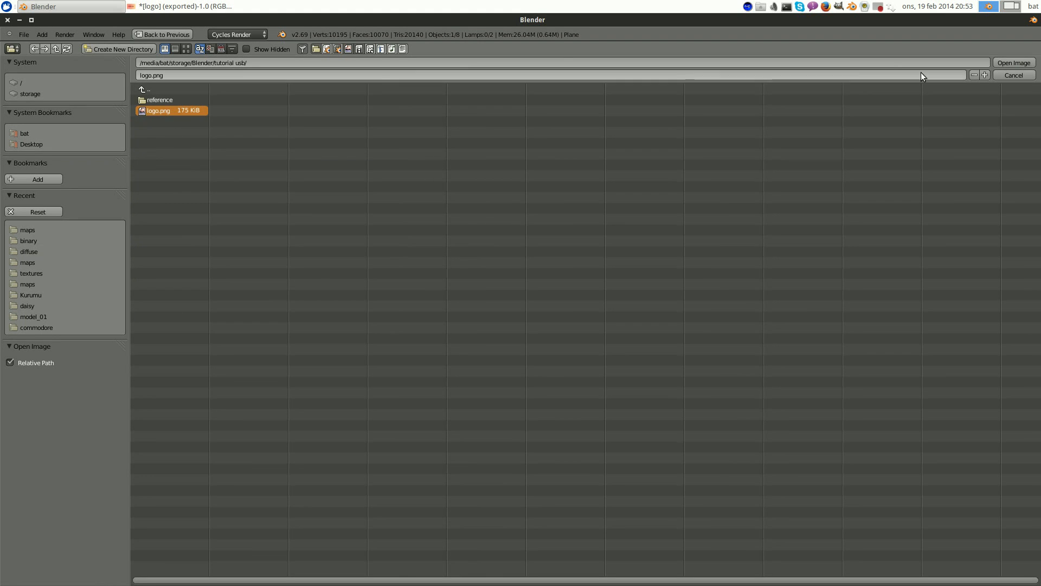
pyautogui.click(1004, 62)
# - Set the viewport shading to Texture and view the label plate from above
pyautogui.click(185, 564)
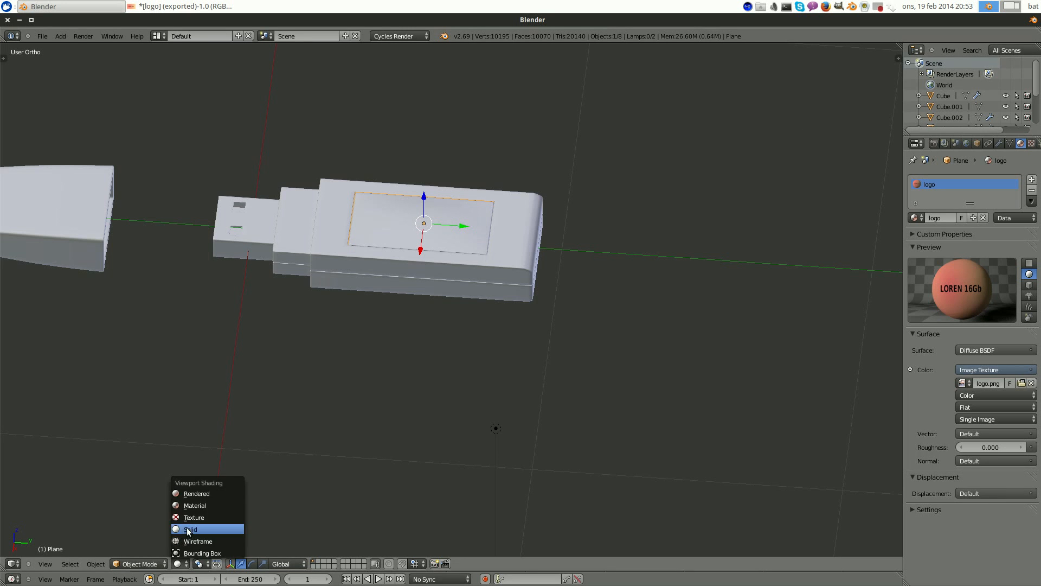
pyautogui.click(204, 516)
pyautogui.moveTo(578, 306)
pyautogui.mouseDown(button='middle')
pyautogui.moveTo(353, 350)
pyautogui.moveTo(451, 341)
pyautogui.moveTo(453, 311)
pyautogui.mouseUp(button='middle')
# - Put the label plate in Edit Mode and switch to the UV Editing screen layout
pyautogui.rightClick(408, 127)
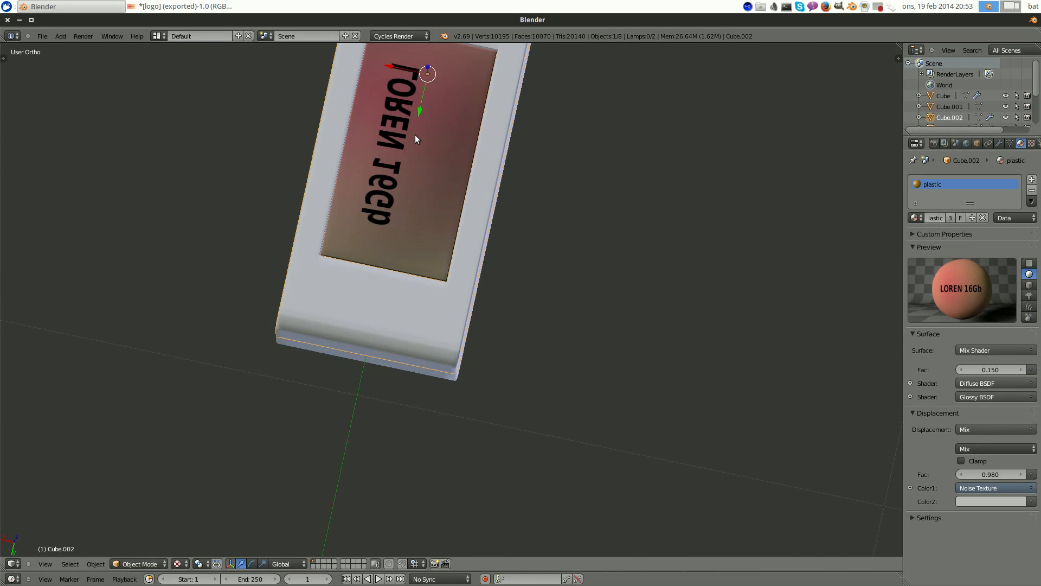
pyautogui.rightClick(415, 135)
pyautogui.scroll(2, 420, 181)
pyautogui.press('Tab')
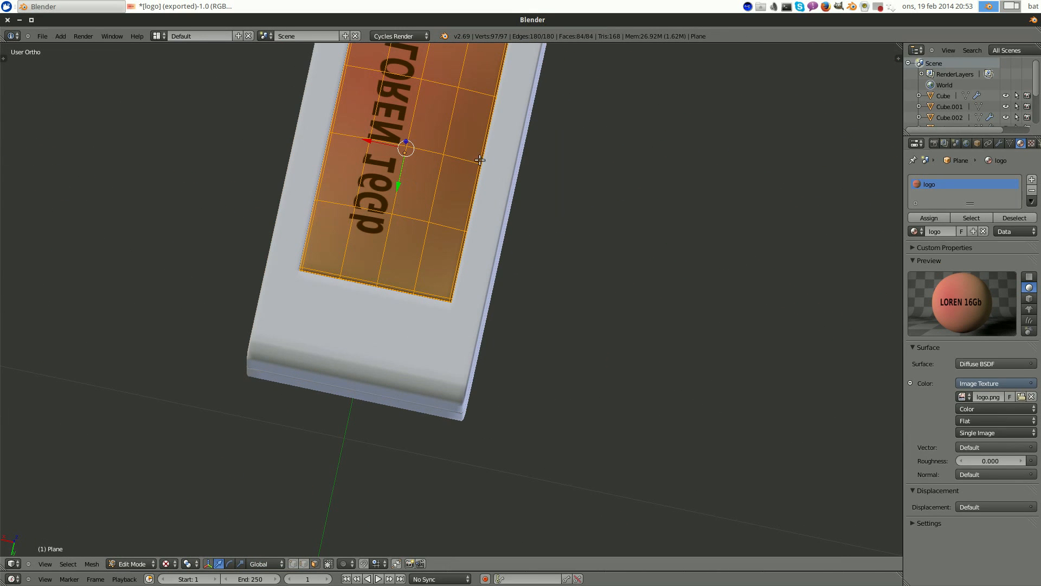
pyautogui.click(157, 36)
pyautogui.click(184, 124)
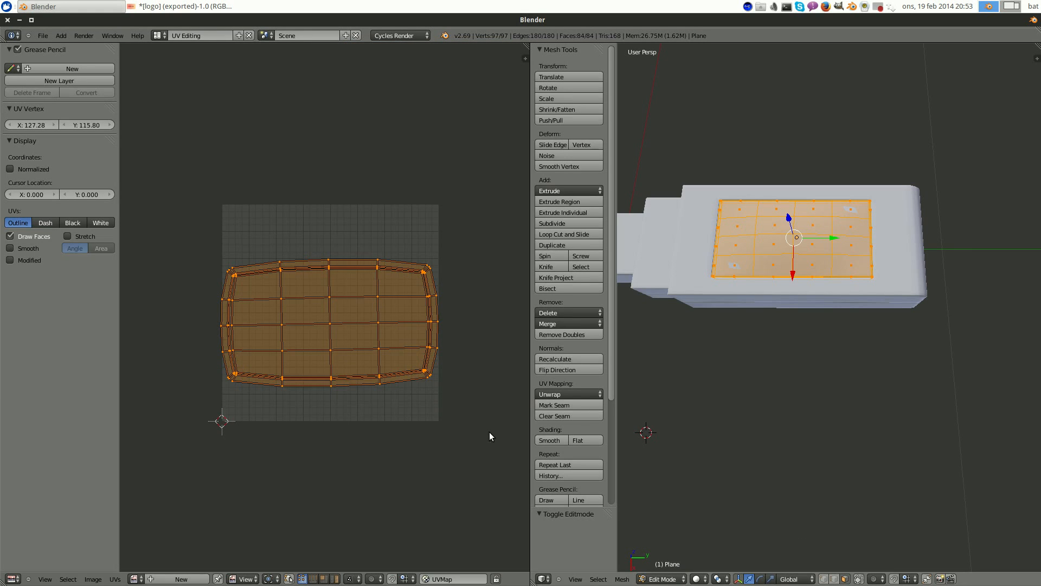
# - Display logo.png behind the plate's UV layout
pyautogui.click(135, 579)
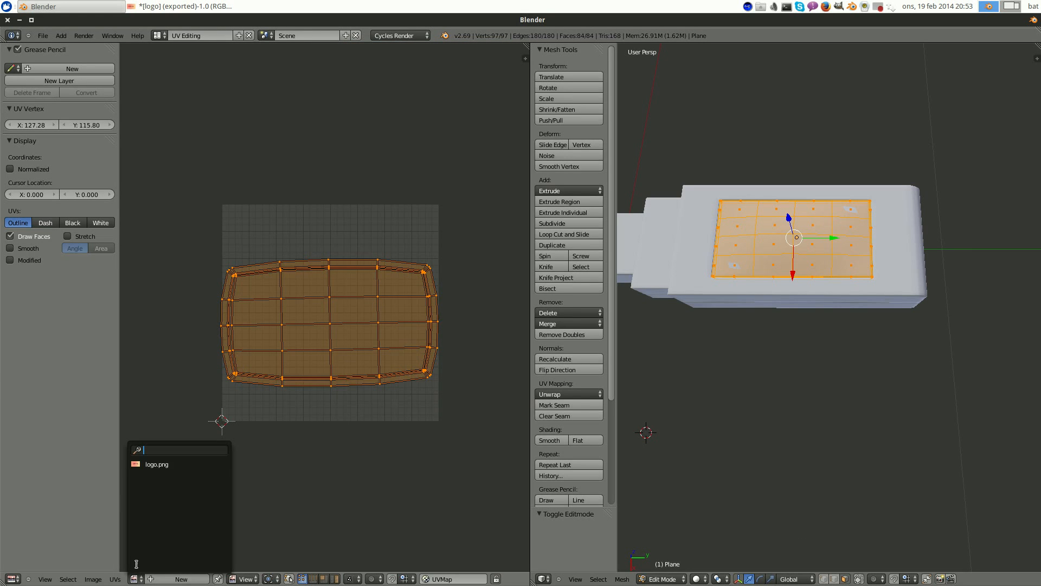
pyautogui.click(145, 464)
pyautogui.scroll(-5, 392, 433)
pyautogui.scroll(3, 437, 426)
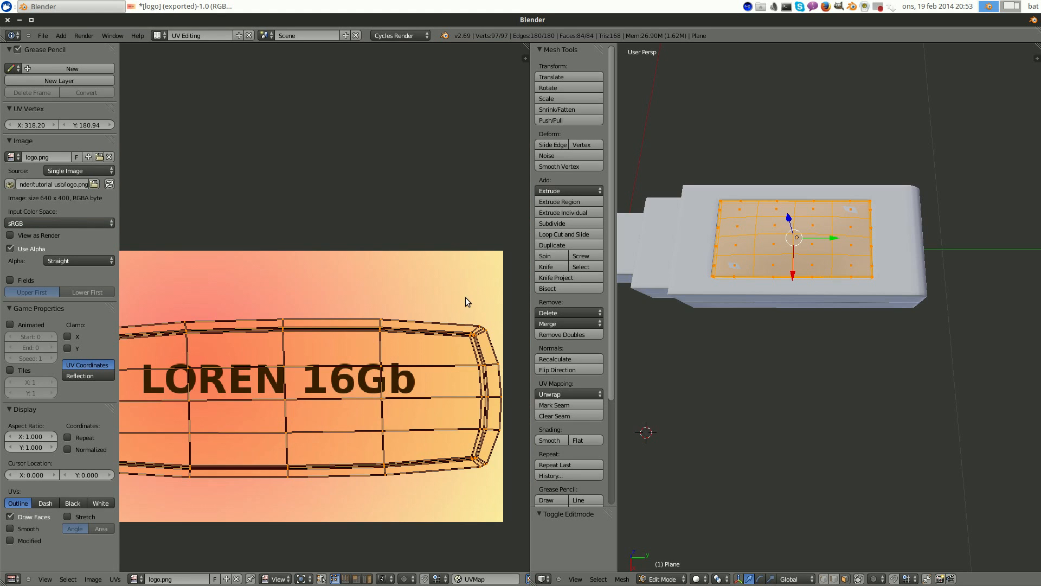
pyautogui.scroll(-4, 465, 297)
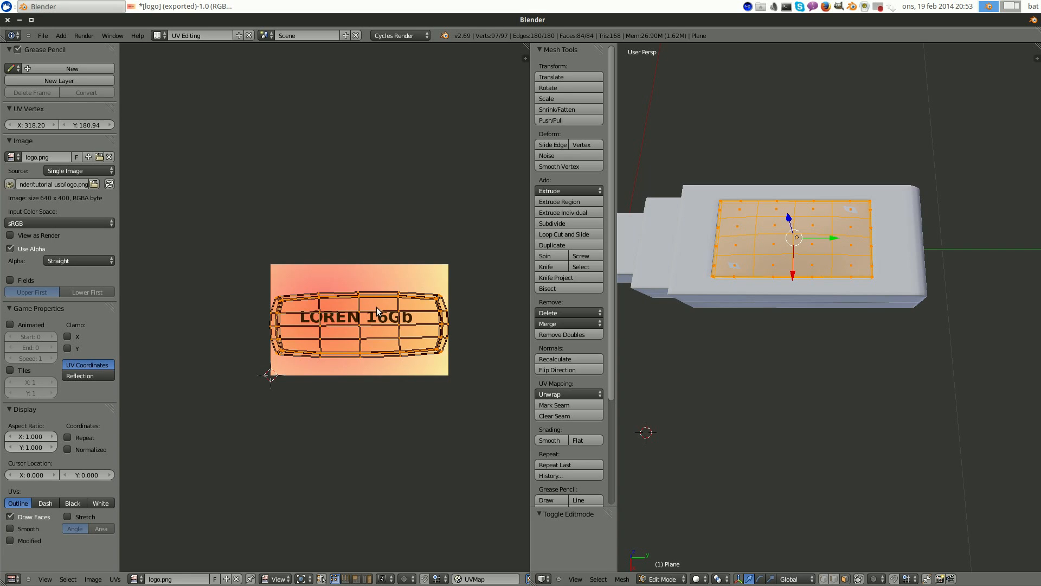
# - Unwrap the label plate again over logo.png and rotate its UVs about 0.7° to straighten them
pyautogui.press('u')
pyautogui.click(810, 218)
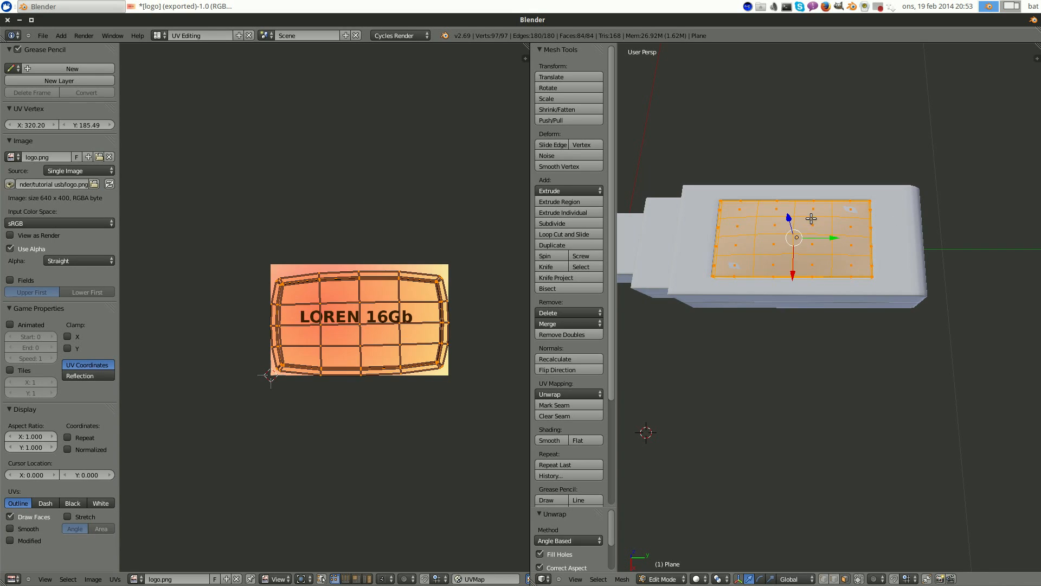
pyautogui.scroll(3, 392, 311)
pyautogui.press('r')
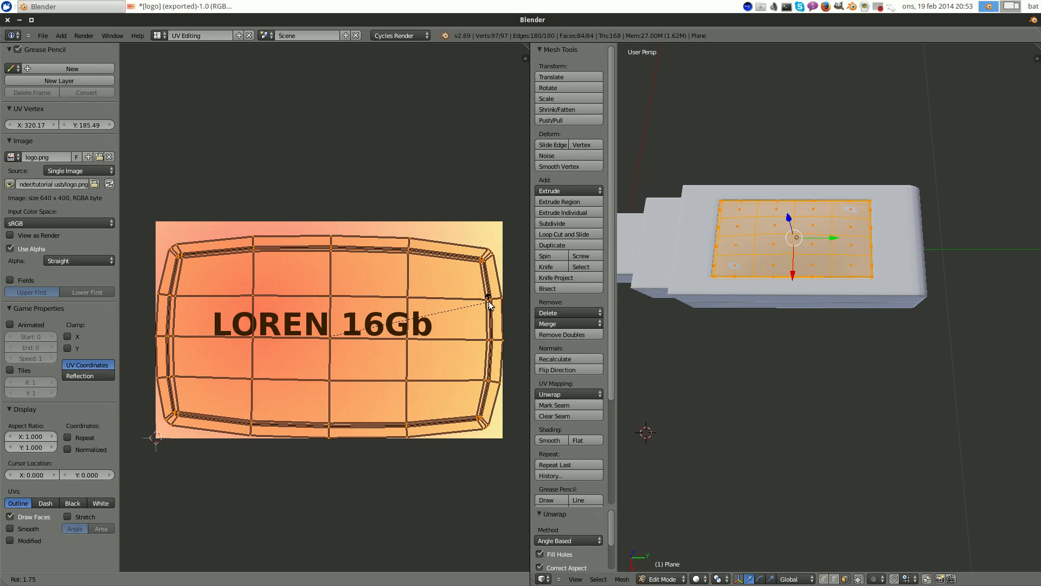
pyautogui.click(488, 297)
# - Scale the plate's UVs to about 0.77 and centre them over the LOREN 16Gb text
pyautogui.scroll(-1, 422, 305)
pyautogui.scroll(-2, 423, 309)
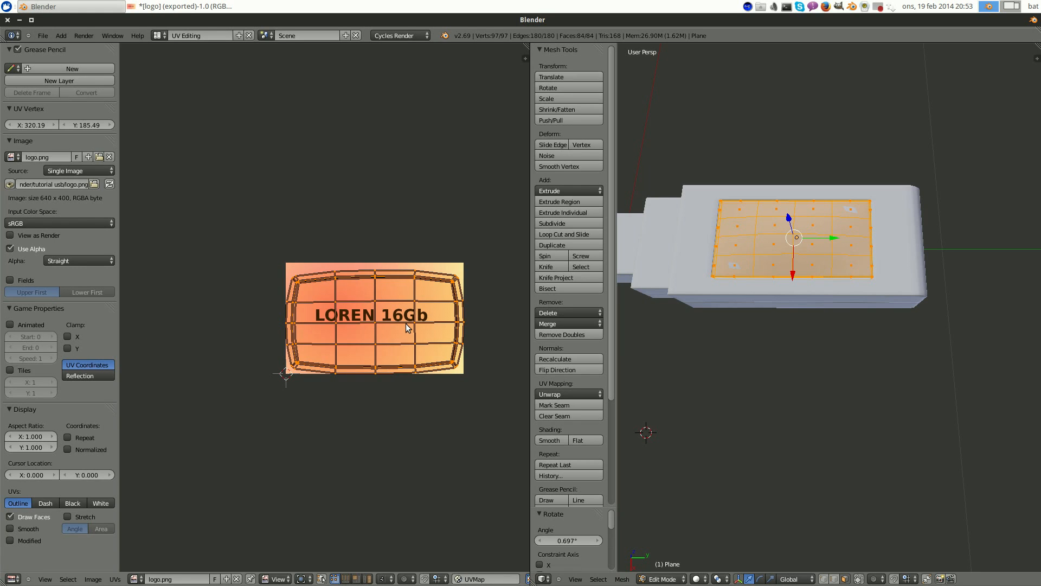
pyautogui.press('g')
pyautogui.click(415, 339)
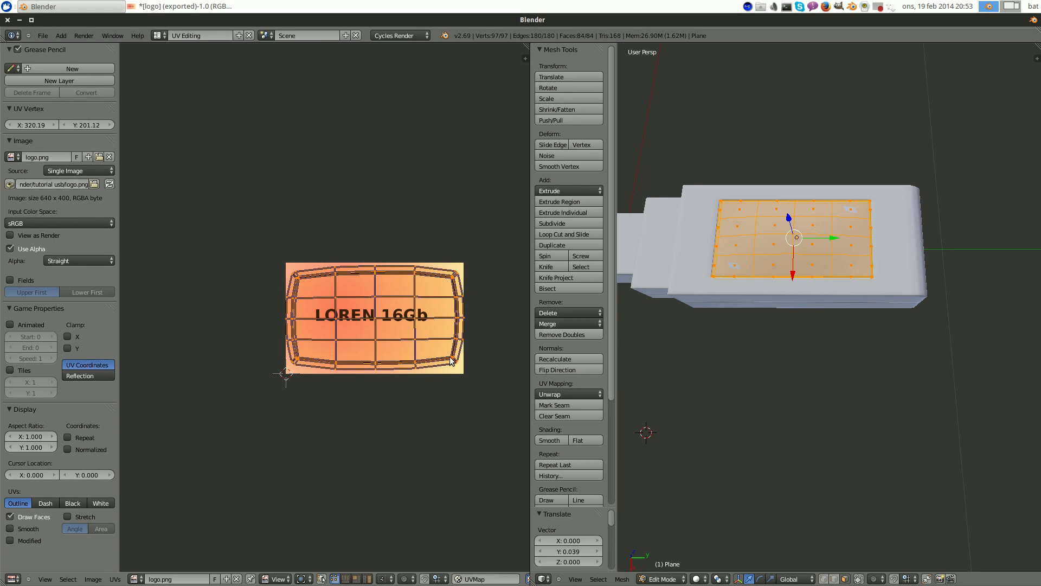
pyautogui.press('s')
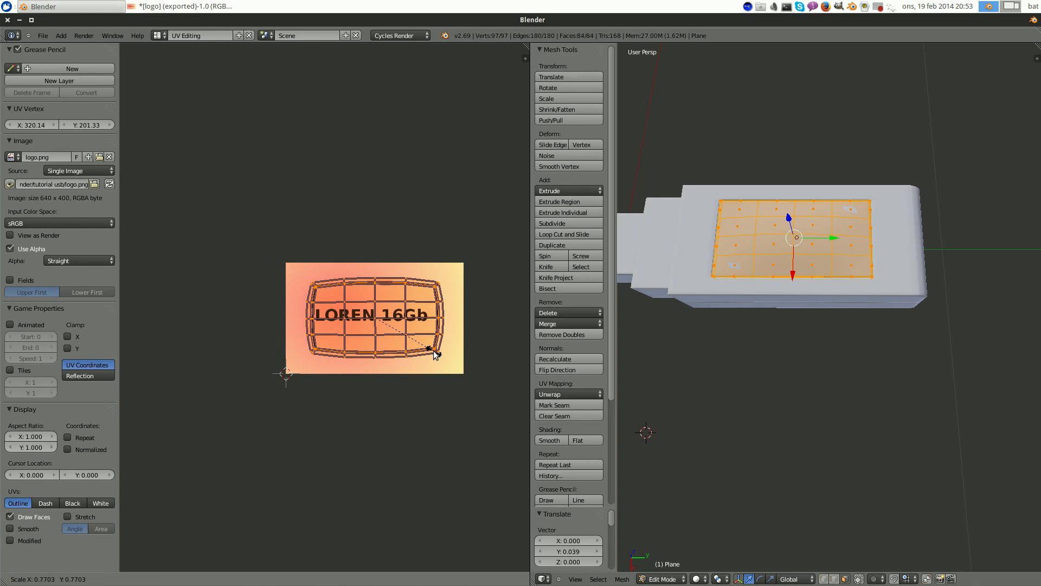
pyautogui.click(434, 351)
pyautogui.press('g')
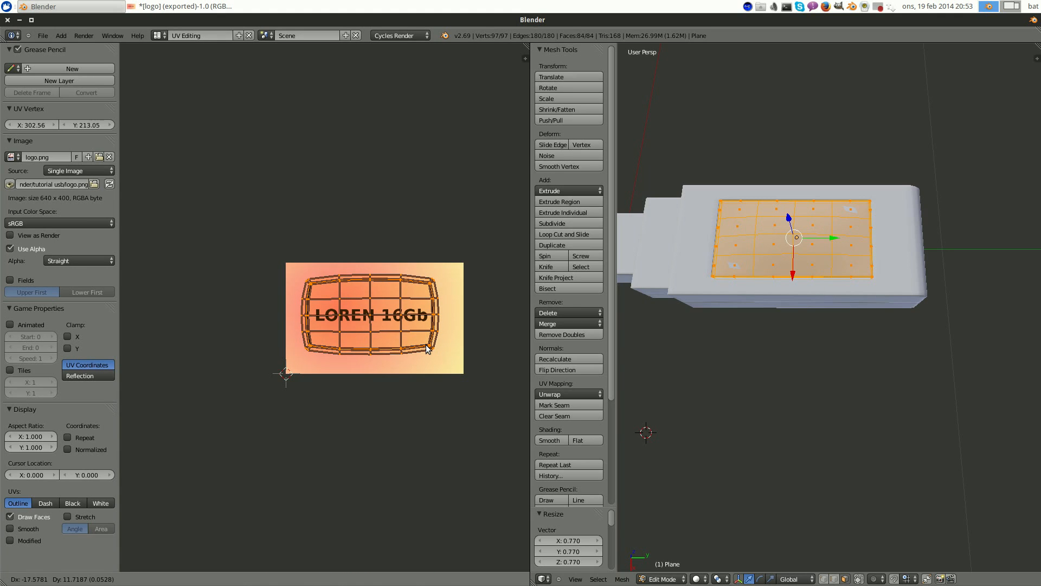
pyautogui.click(426, 350)
# - Check the label on the USB stick in the Default layout, returning to UV Editing with the plate in Edit Mode
pyautogui.click(160, 36)
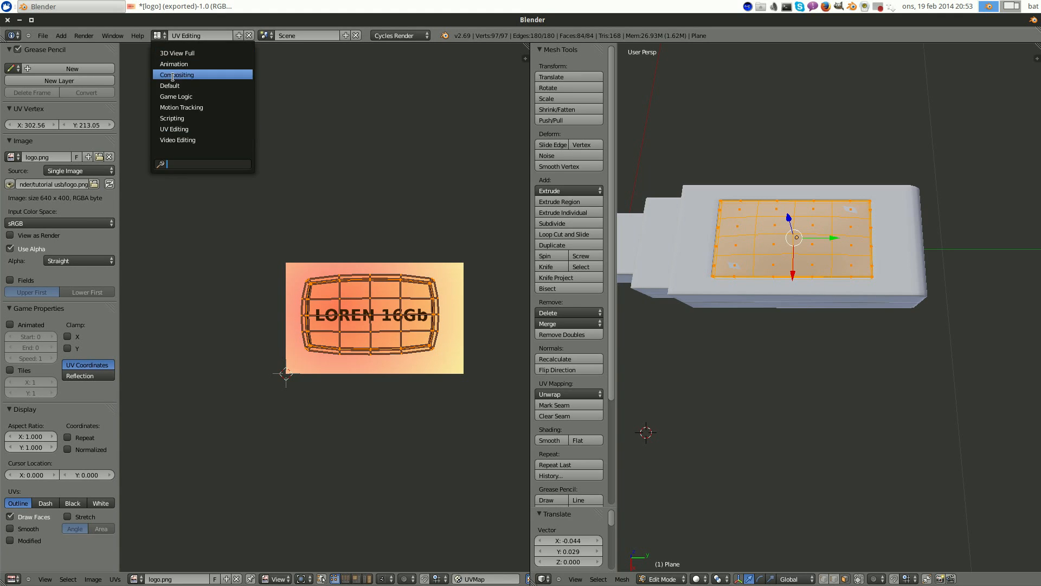
pyautogui.click(173, 86)
pyautogui.moveTo(628, 248); pyautogui.dragTo(434, 185, button='middle')
pyautogui.click(159, 36)
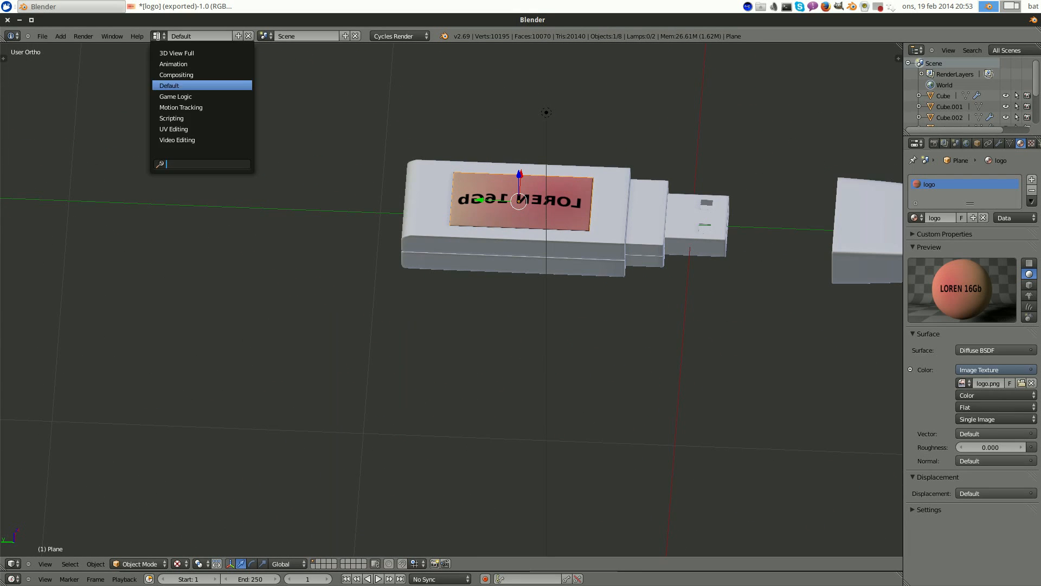
pyautogui.click(179, 133)
pyautogui.press('Tab')
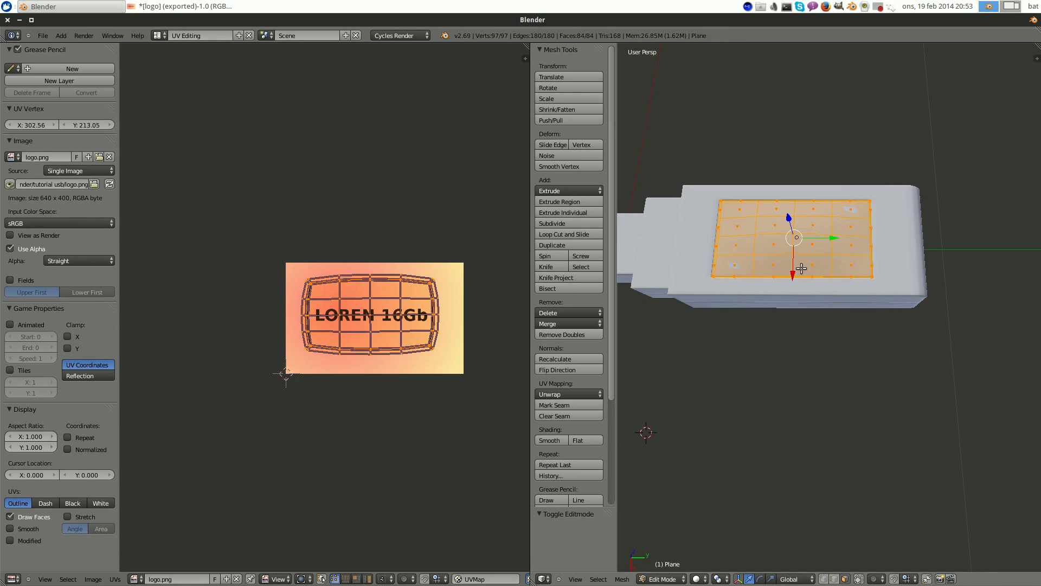
# - Set the 3D view's viewport shading to Texture to show the logo on the plate
pyautogui.scroll(2, 463, 322)
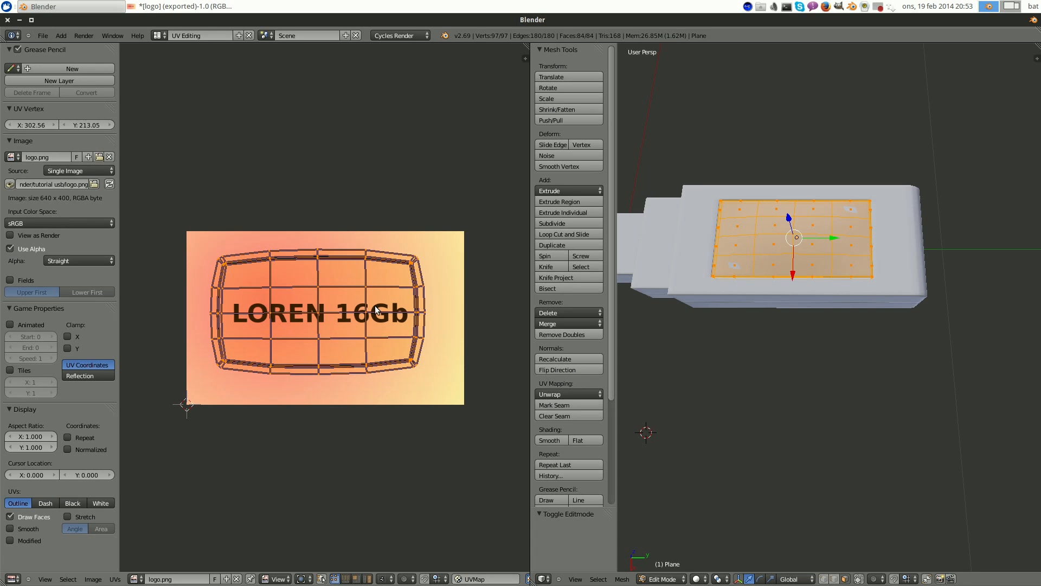
pyautogui.click(705, 580)
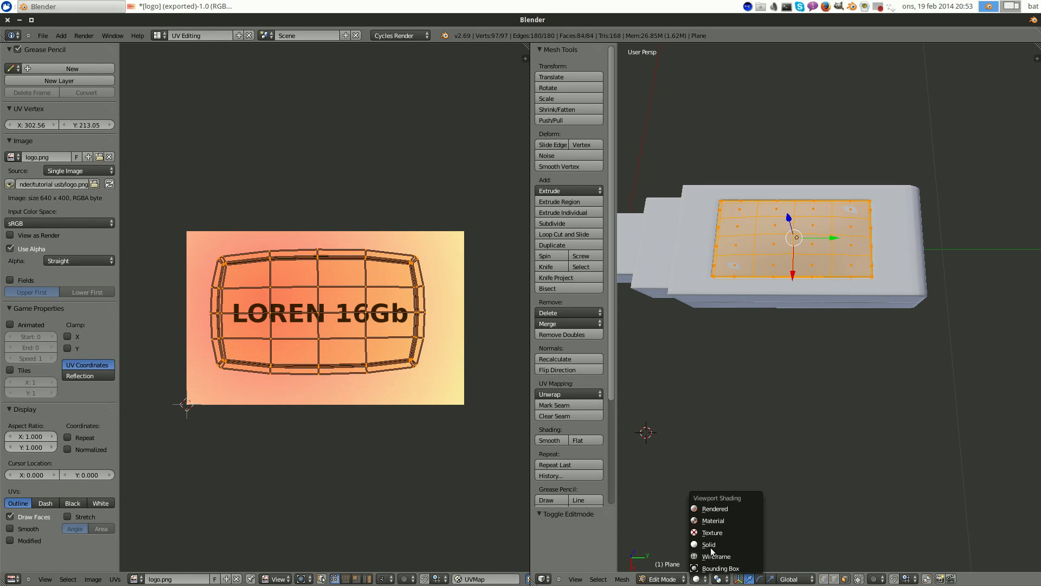
pyautogui.click(710, 532)
pyautogui.moveTo(827, 345)
pyautogui.mouseDown(button='middle')
pyautogui.moveTo(929, 344)
pyautogui.moveTo(856, 348)
pyautogui.moveTo(848, 333)
pyautogui.moveTo(846, 353)
pyautogui.mouseUp(button='middle')
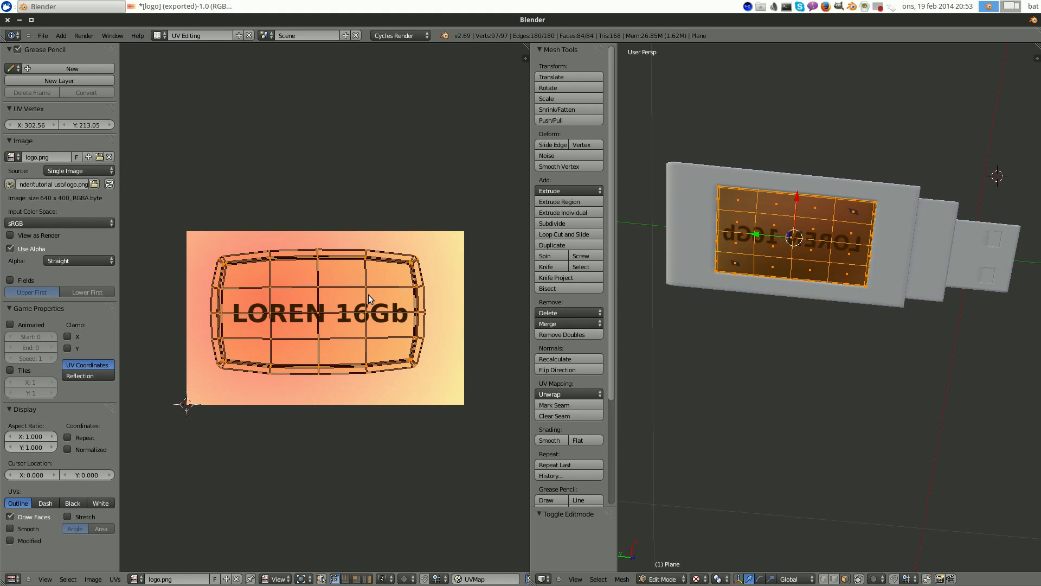
# - Flip the plate's UVs vertically by scaling them -1 along Y and inspect the label on the model
pyautogui.press('s')
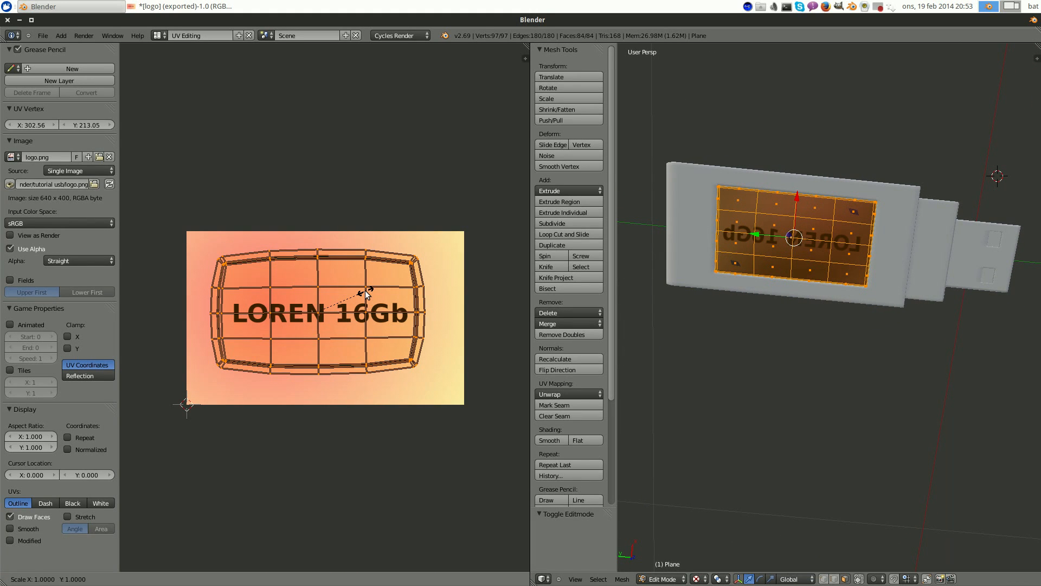
pyautogui.press('y')
pyautogui.write('-1')
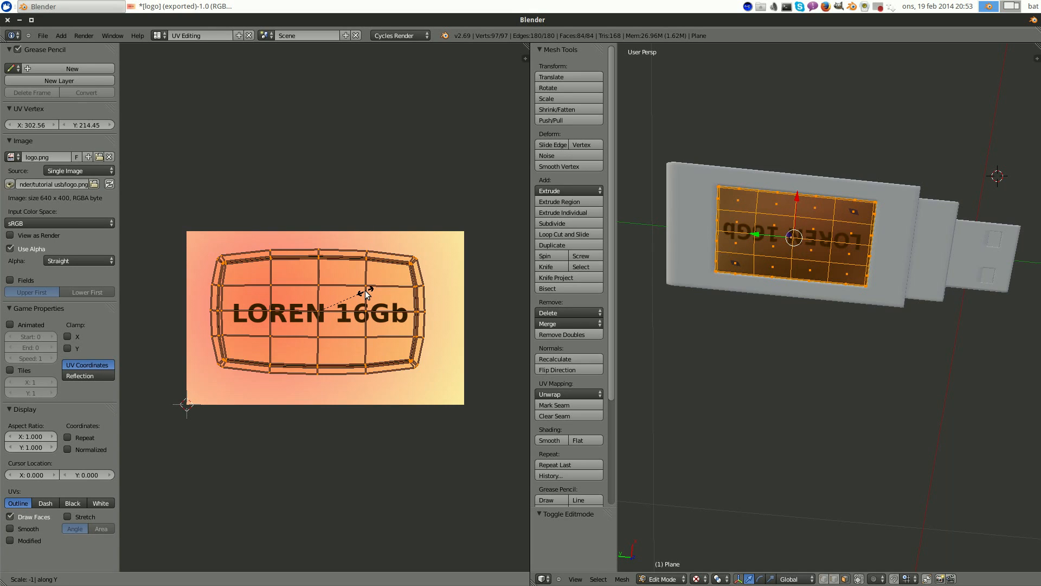
pyautogui.press('Return')
pyautogui.moveTo(868, 380); pyautogui.dragTo(786, 204, button='middle')
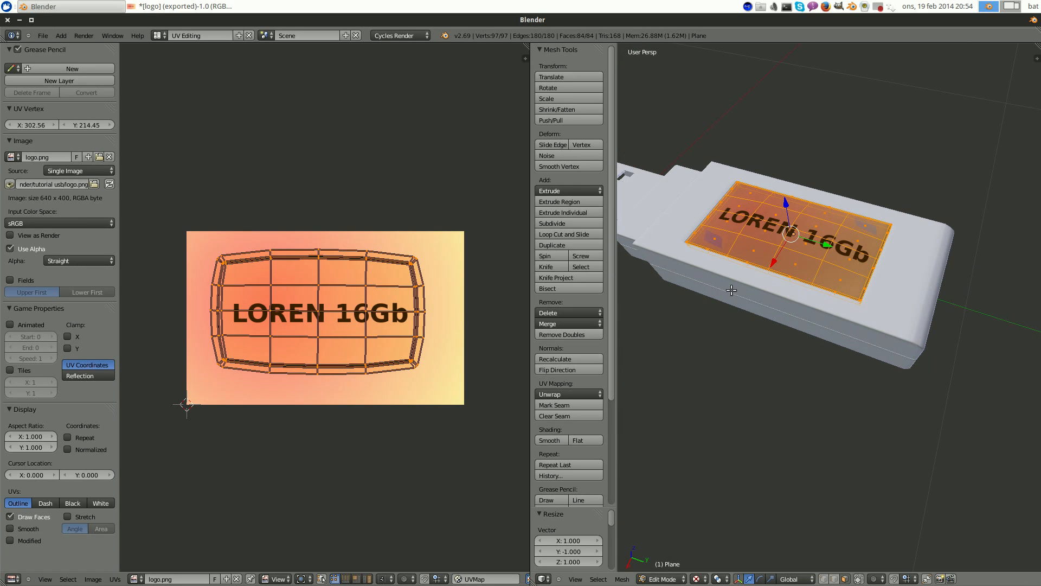
pyautogui.moveTo(793, 260); pyautogui.dragTo(781, 233, button='middle')
# - Return to the Default screen layout in Object Mode and view the label plate up close
pyautogui.click(158, 35)
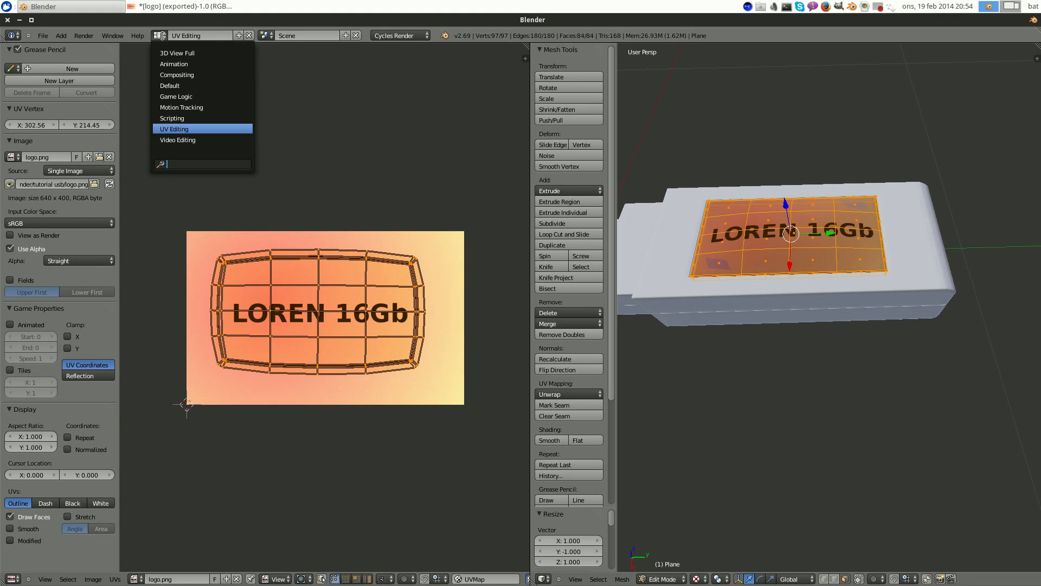
pyautogui.click(183, 85)
pyautogui.press('Tab')
pyautogui.moveTo(656, 239); pyautogui.dragTo(667, 266, button='middle')
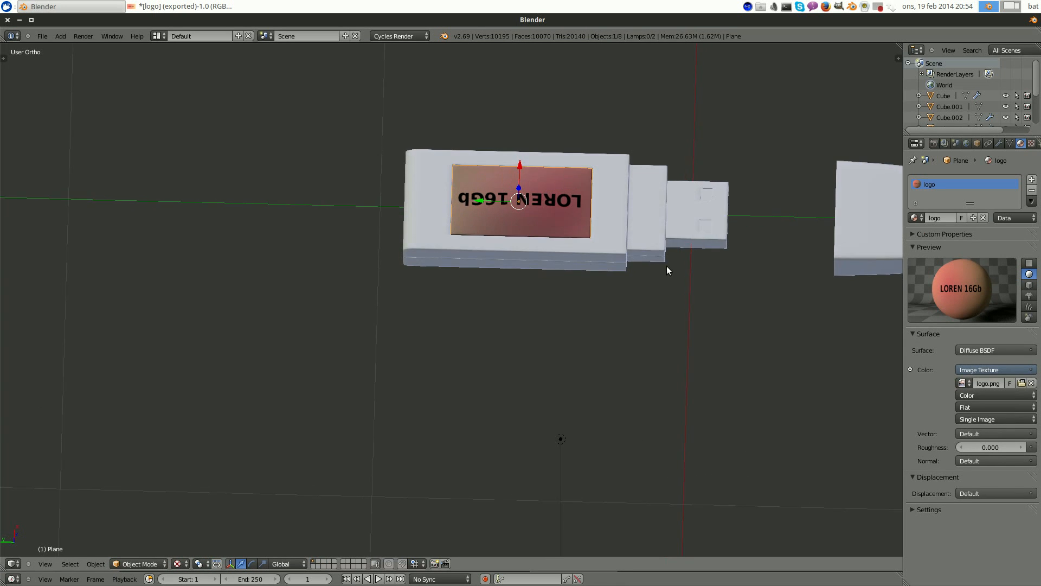
pyautogui.scroll(2, 604, 214)
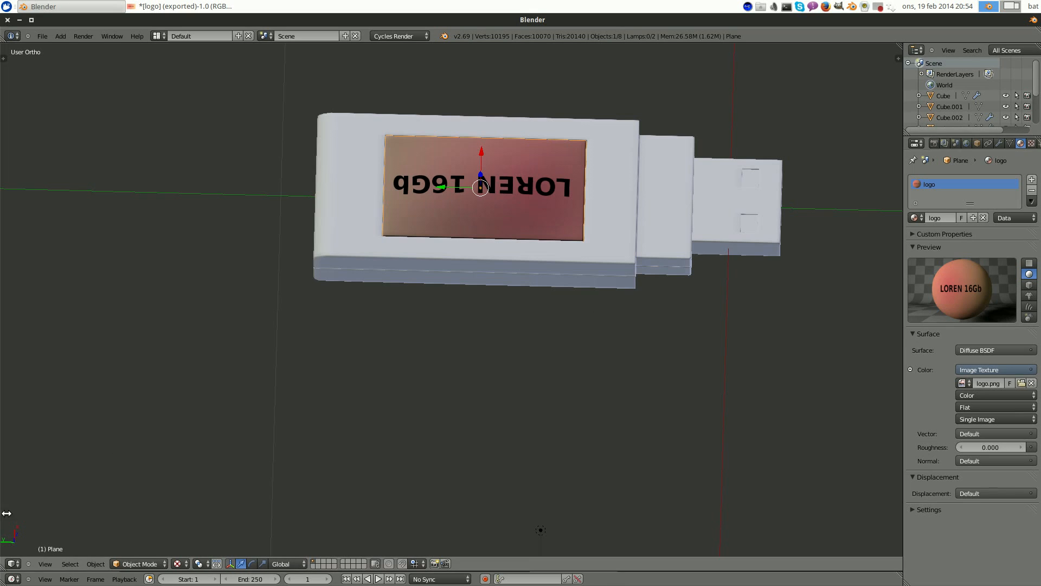
# - Show the logo material in the Node Editor and spread its nodes, leaving a gap before the Material Output
pyautogui.click(15, 564)
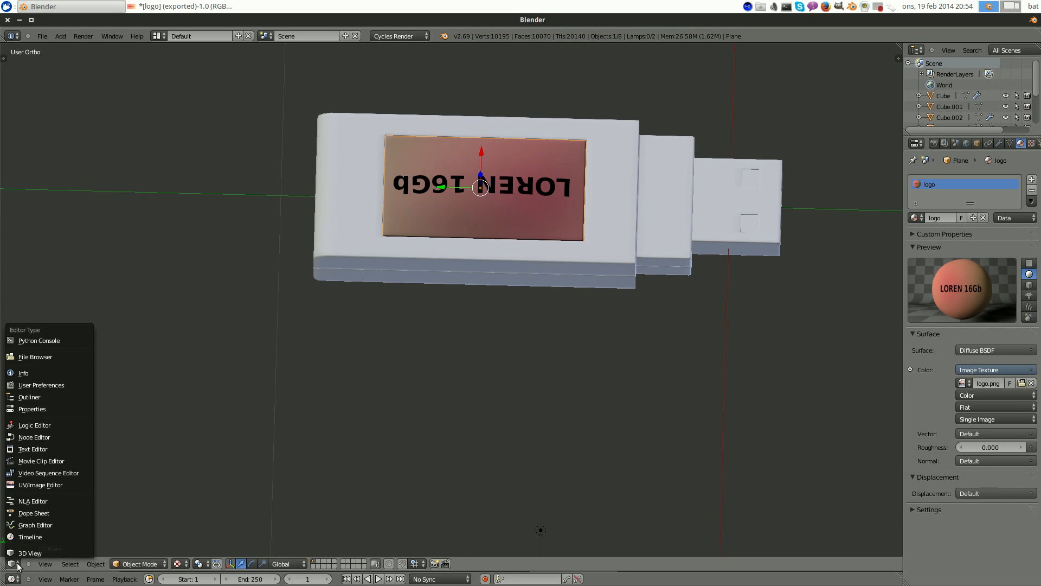
pyautogui.click(60, 431)
pyautogui.scroll(-1, 480, 296)
pyautogui.moveTo(271, 237); pyautogui.dragTo(203, 209)
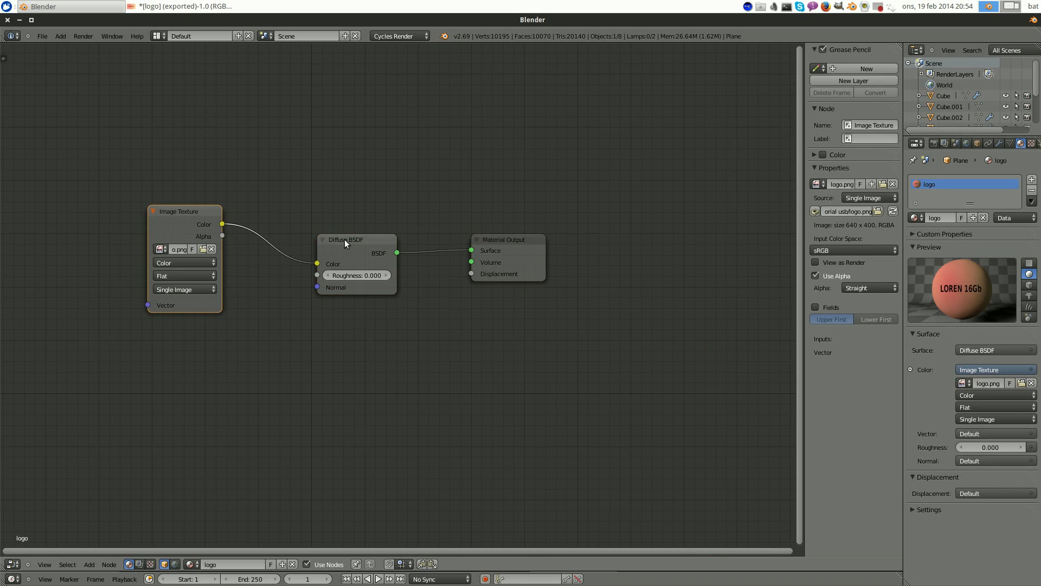
pyautogui.moveTo(344, 239); pyautogui.dragTo(331, 218)
pyautogui.moveTo(503, 243); pyautogui.dragTo(560, 231)
# - Insert a Mix Shader between the logo material's Diffuse BSDF and Material Output
pyautogui.hotkey('shift', 'a')
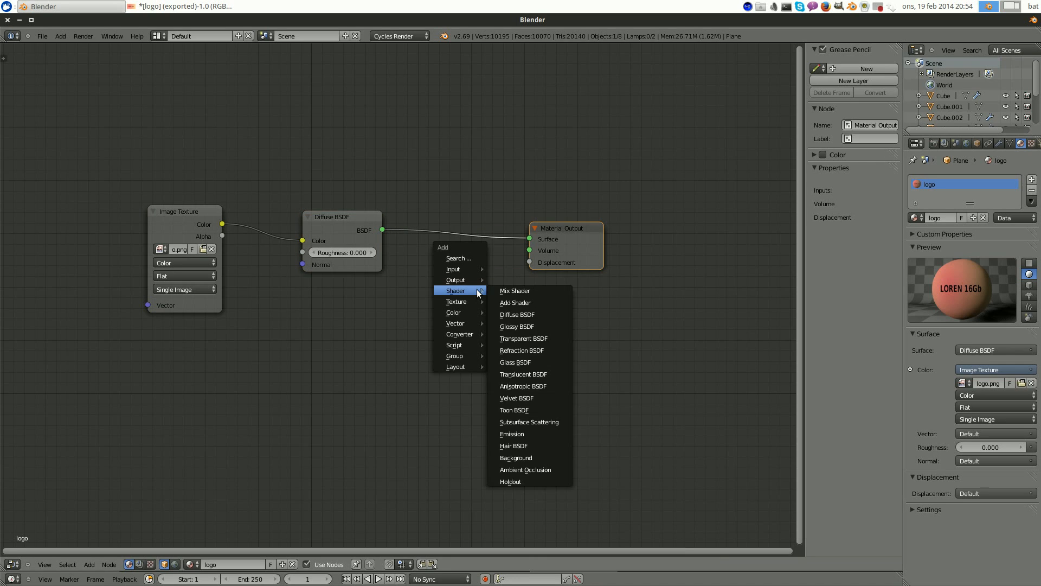
pyautogui.click(510, 289)
pyautogui.click(429, 220)
# - Add a Glossy BSDF with roughness 0.100 and connect it to the Mix Shader's second shader input
pyautogui.hotkey('shift', 'a')
pyautogui.moveTo(336, 359)
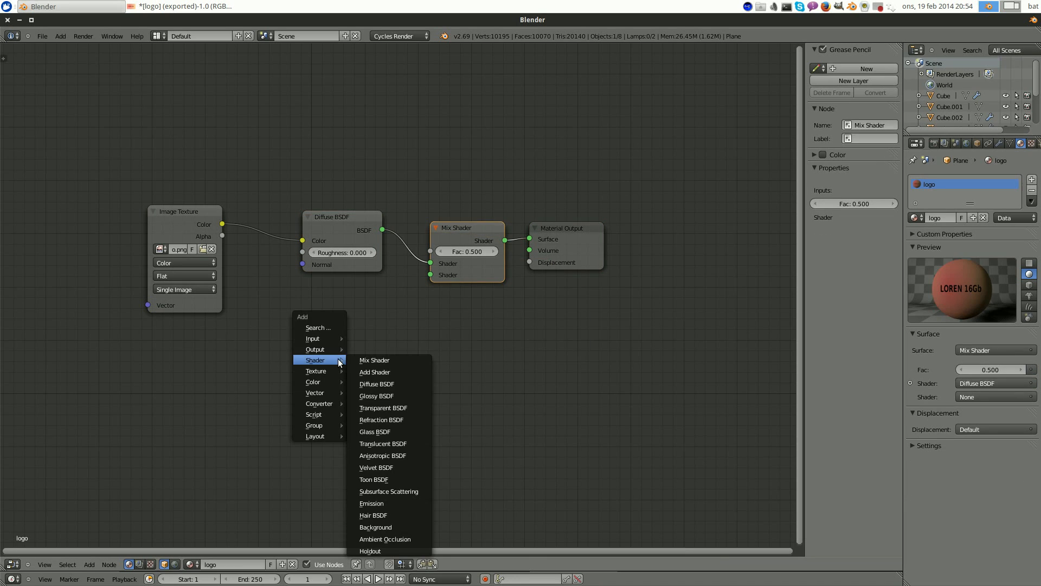
pyautogui.click(379, 395)
pyautogui.click(290, 321)
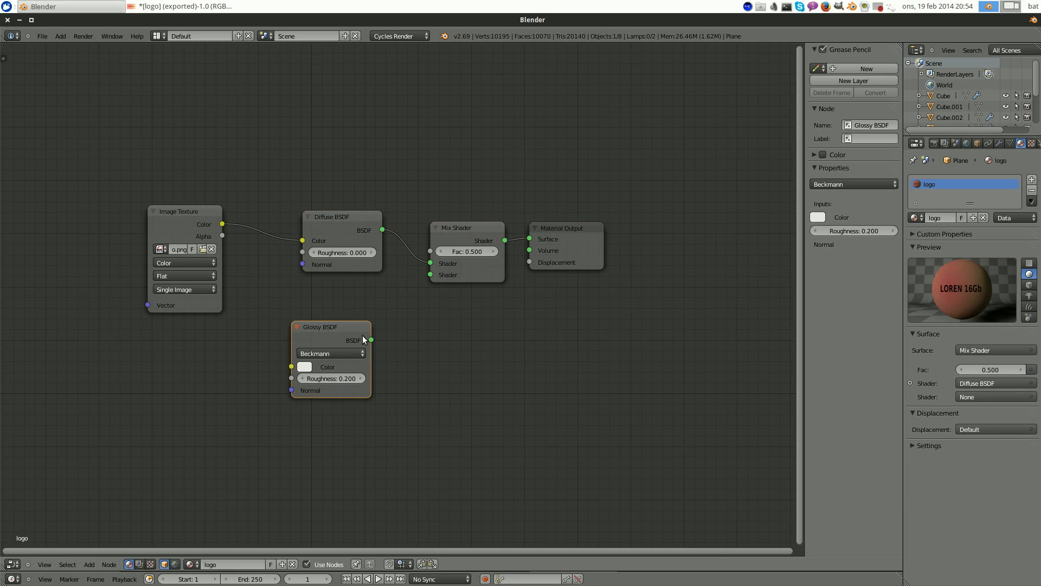
pyautogui.moveTo(371, 339); pyautogui.dragTo(429, 278)
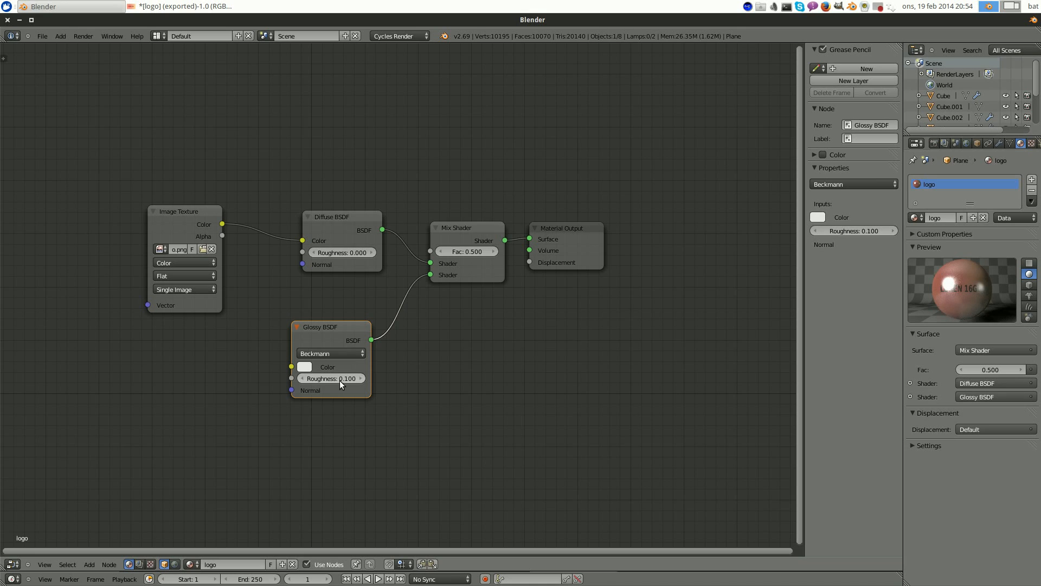
# - Set the Mix Shader's factor to 0.2
pyautogui.scroll(1, 488, 253)
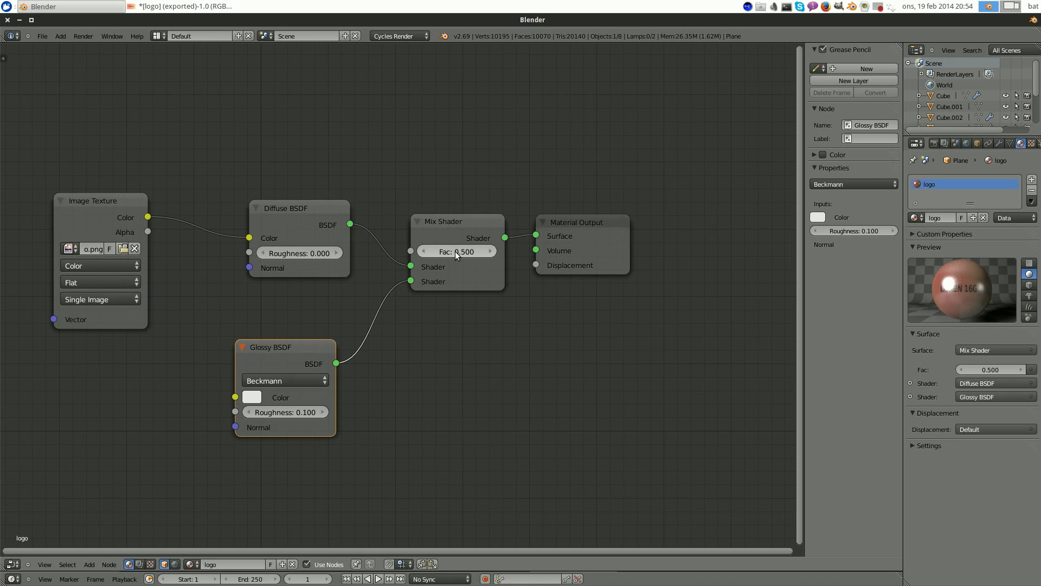
pyautogui.click(456, 251)
pyautogui.write('0.2')
pyautogui.press('Return')
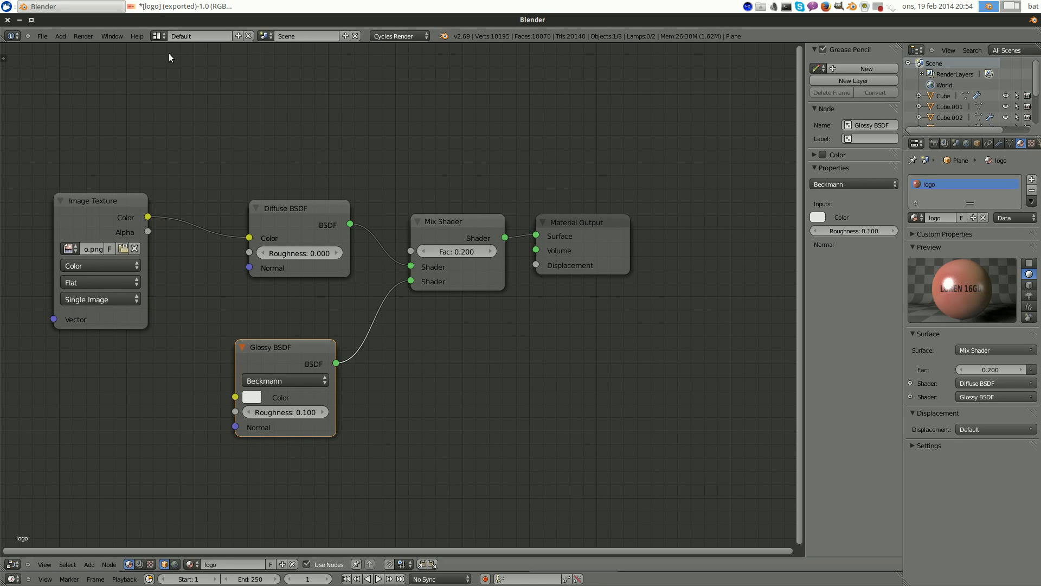
pyautogui.click(159, 36)
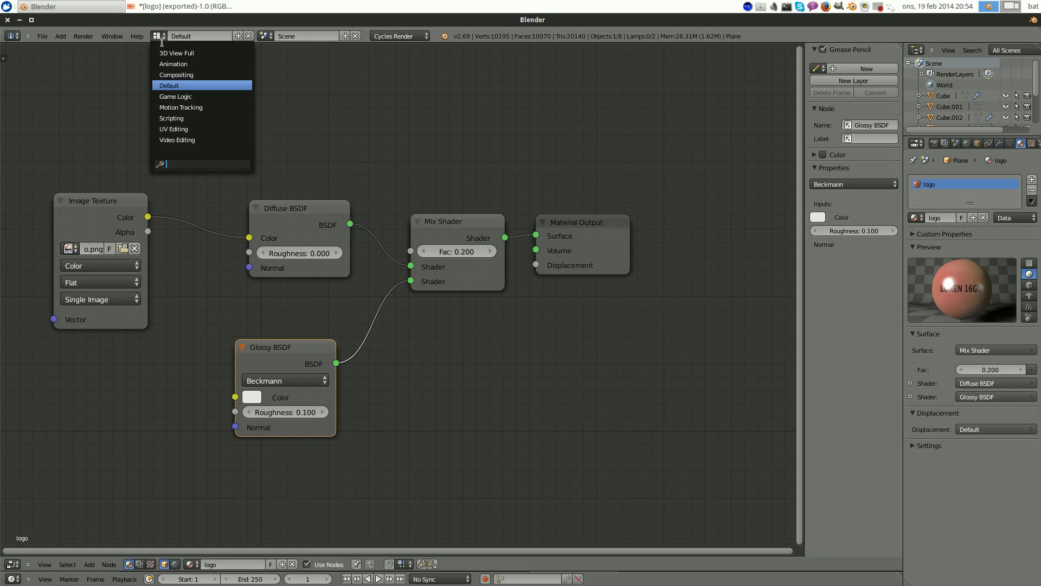
pyautogui.click(179, 129)
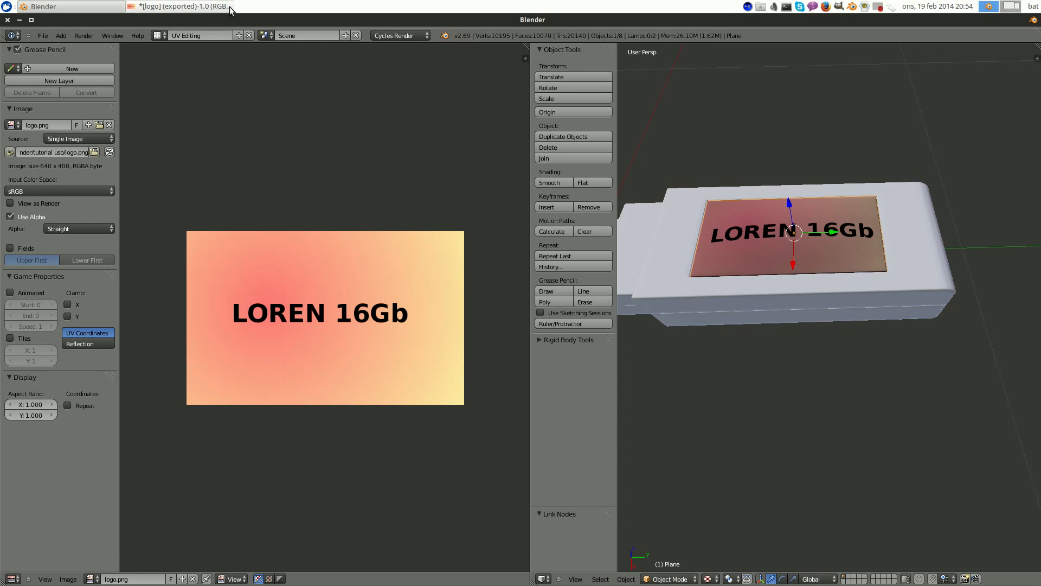
pyautogui.click(156, 36)
pyautogui.click(179, 83)
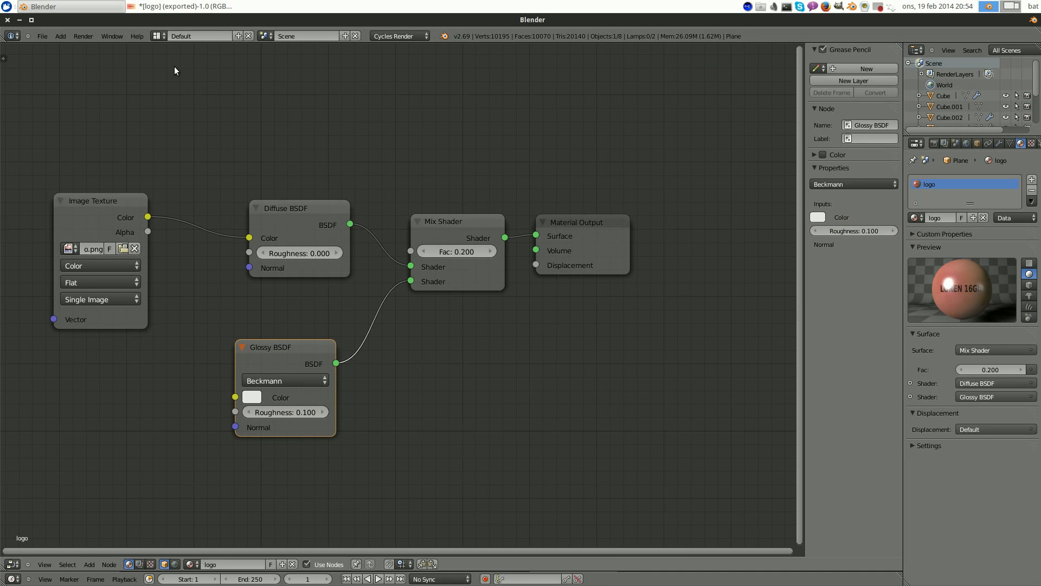
# - Save the scene as usb.blend in the tutorial usb folder
pyautogui.click(42, 35)
pyautogui.click(64, 116)
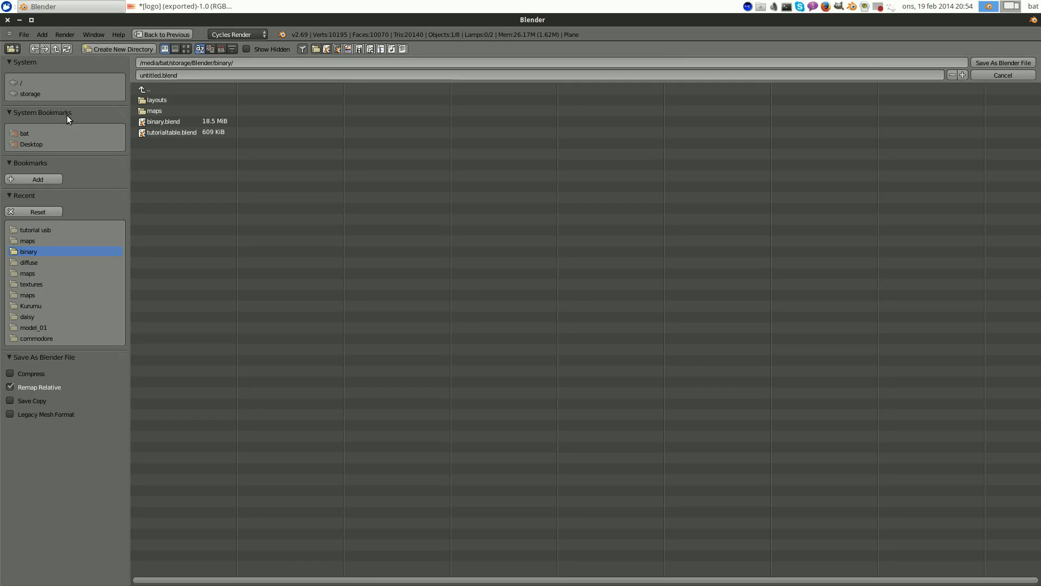
pyautogui.click(145, 90)
pyautogui.click(179, 293)
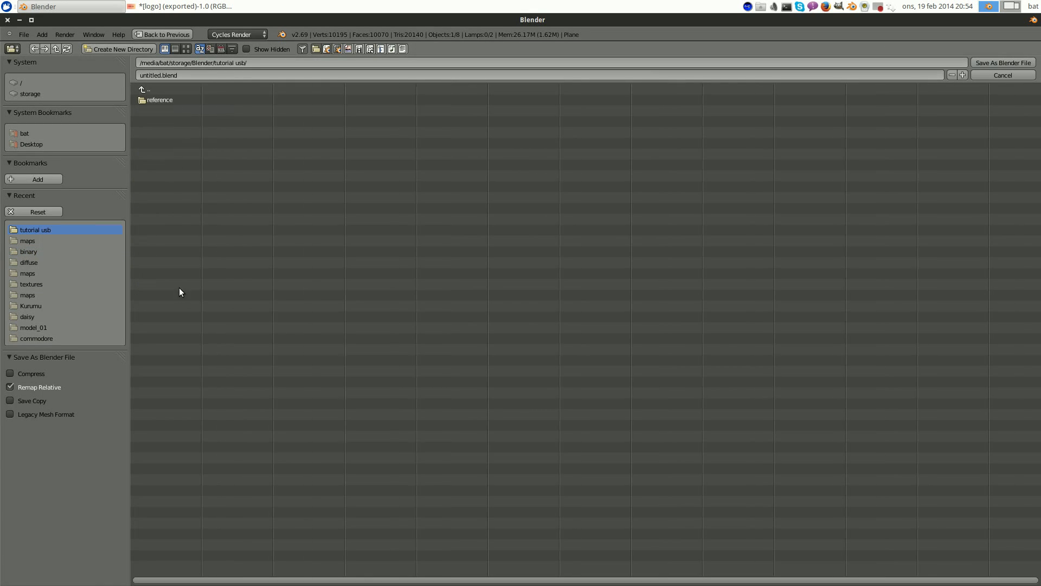
pyautogui.click(162, 75)
pyautogui.click(162, 76)
pyautogui.moveTo(143, 76); pyautogui.dragTo(123, 76)
pyautogui.write('usb')
pyautogui.click(1004, 63)
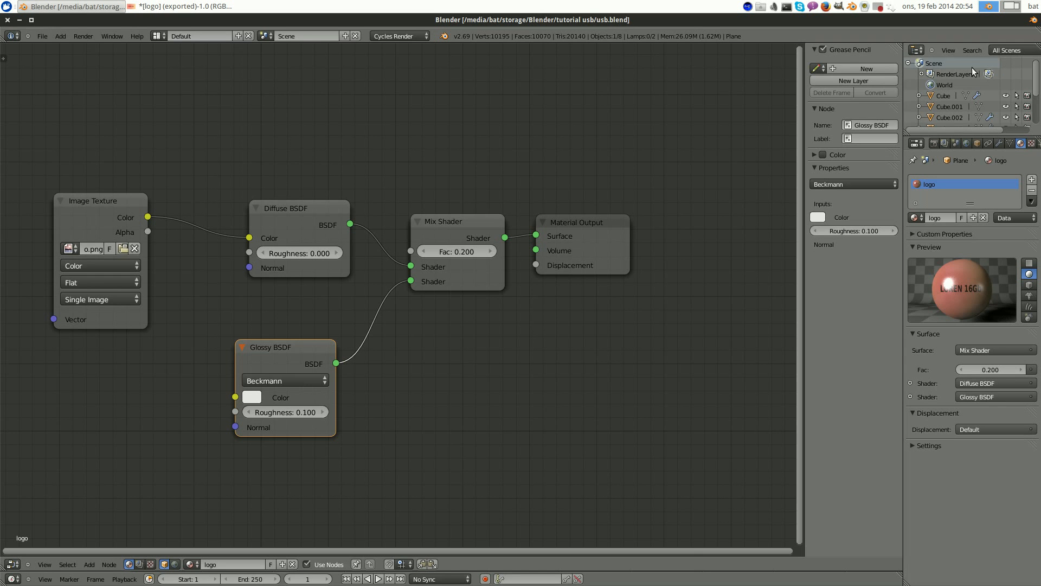
# - Change the node area back to the 3D View and show the whole USB stick and cap with nothing selected
pyautogui.click(16, 564)
pyautogui.click(30, 554)
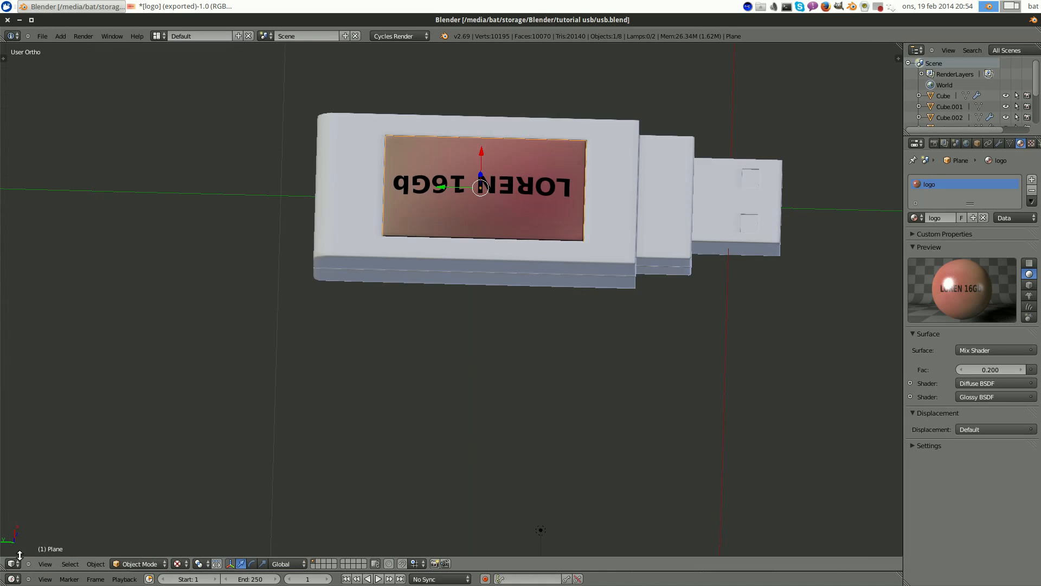
pyautogui.scroll(-3, 596, 279)
pyautogui.moveTo(590, 280); pyautogui.dragTo(796, 234, button='middle')
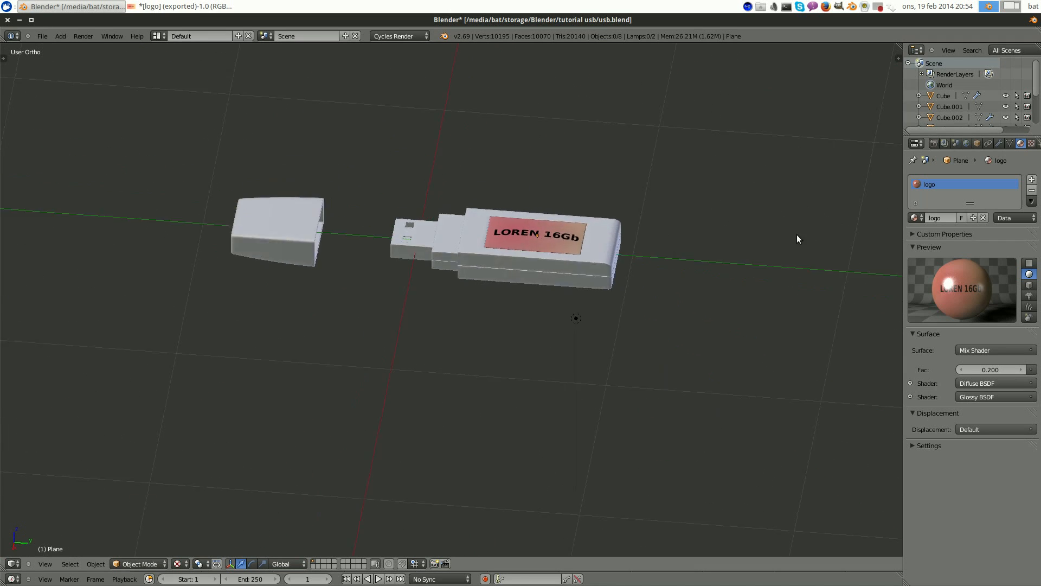
pyautogui.scroll(-3, 574, 229)
pyautogui.moveTo(574, 229); pyautogui.dragTo(557, 204, button='middle')
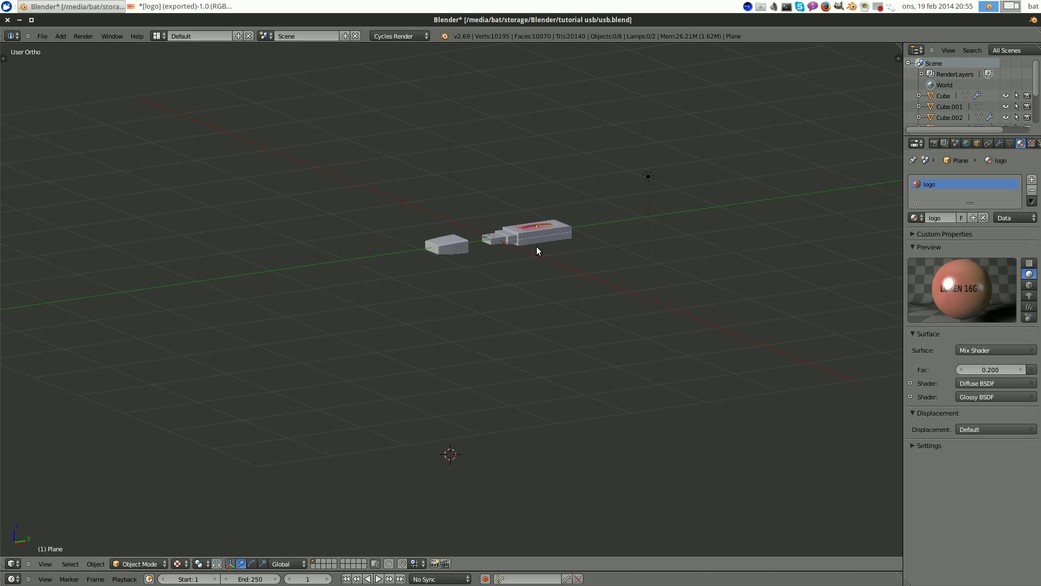
# - Snap the 3D cursor to the scene center
pyautogui.hotkey('shift', 's')
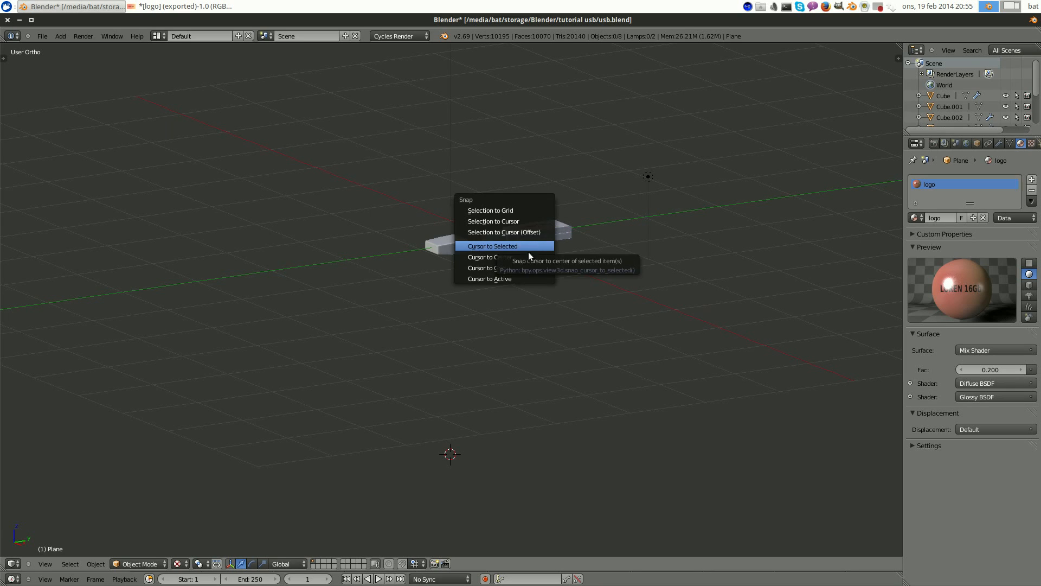
pyautogui.click(526, 256)
pyautogui.moveTo(528, 254); pyautogui.dragTo(538, 229, button='middle')
# - Add a camera at the 3D cursor and move it well away from the USB stick, beyond the cap
pyautogui.hotkey('shift', 'a')
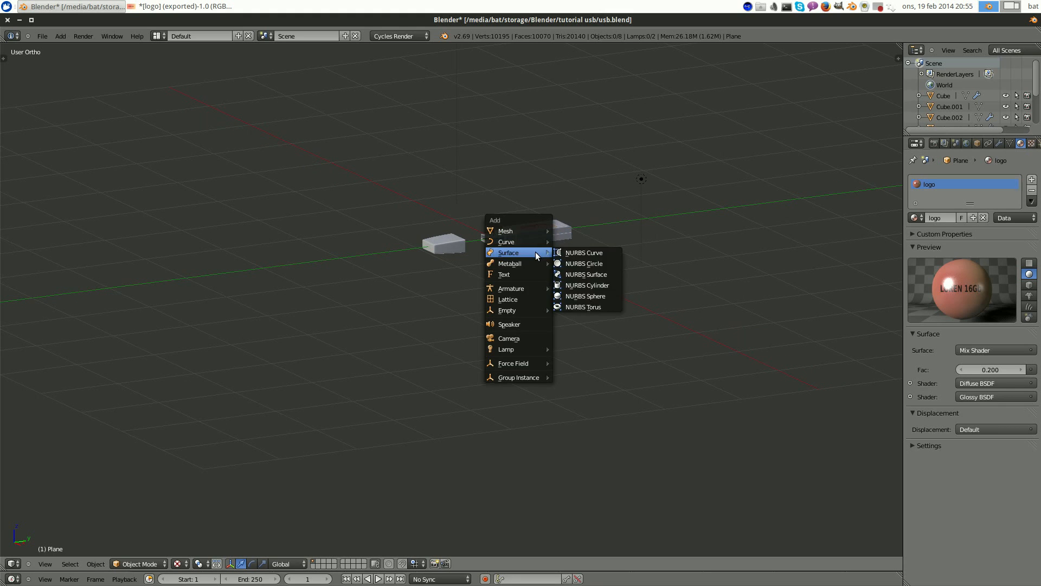
pyautogui.click(508, 338)
pyautogui.moveTo(603, 255); pyautogui.dragTo(568, 272, button='middle')
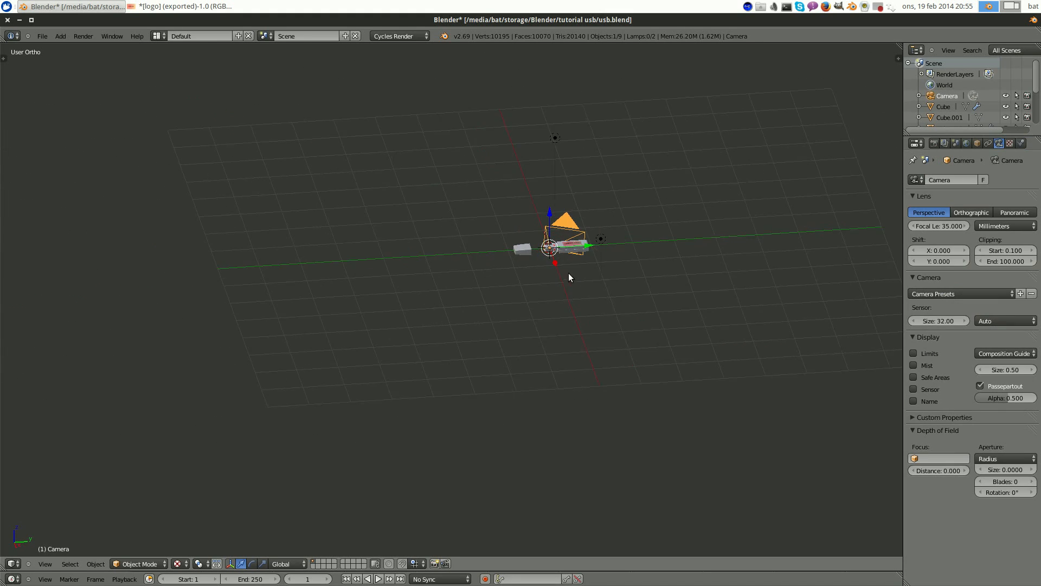
pyautogui.press('g')
pyautogui.click(401, 244)
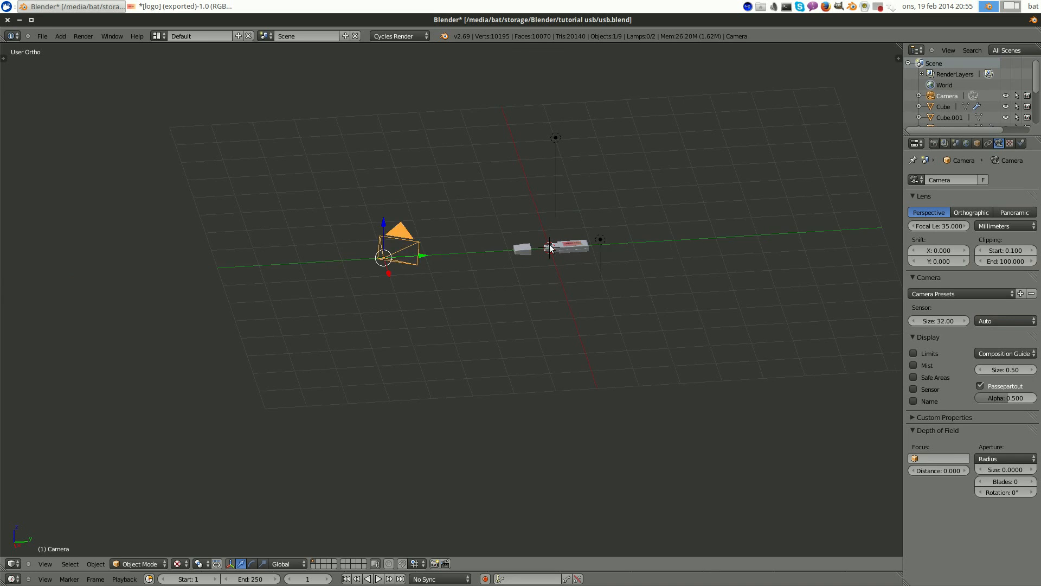
# - Add a Plain Axes empty at the 3D cursor in the scene center
pyautogui.scroll(3, 586, 241)
pyautogui.scroll(3, 584, 236)
pyautogui.hotkey('shift', 'a')
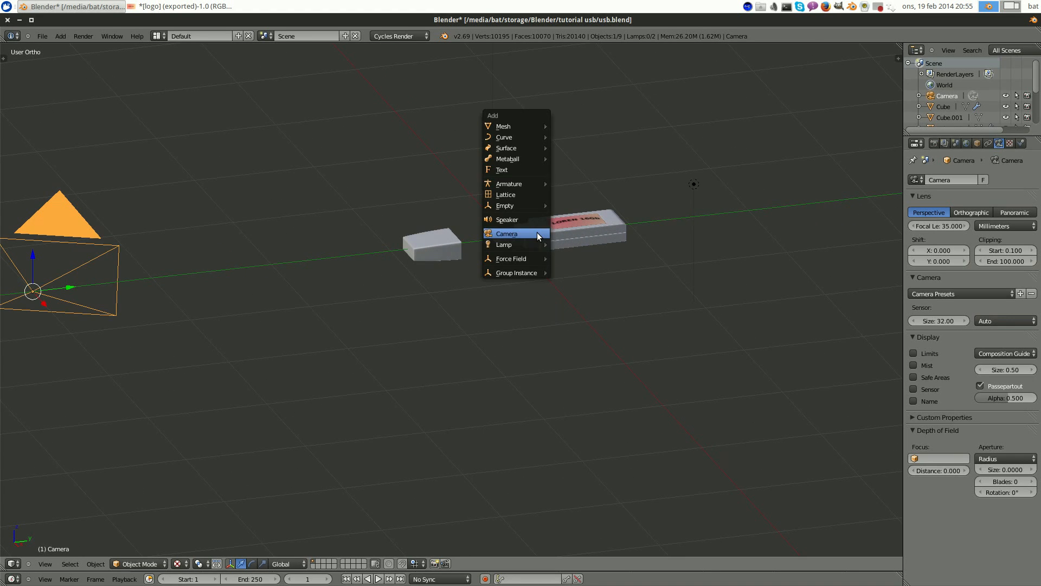
pyautogui.moveTo(533, 206)
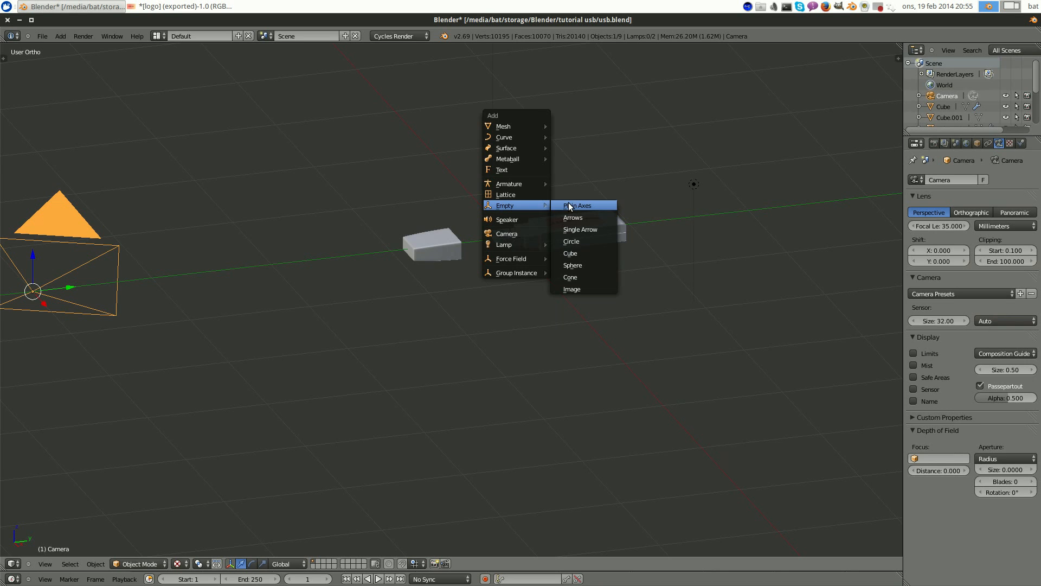
pyautogui.click(599, 205)
# - Make the camera track the empty with a Track To Constraint
pyautogui.scroll(-3, 660, 295)
pyautogui.moveTo(658, 275); pyautogui.dragTo(653, 259, button='middle')
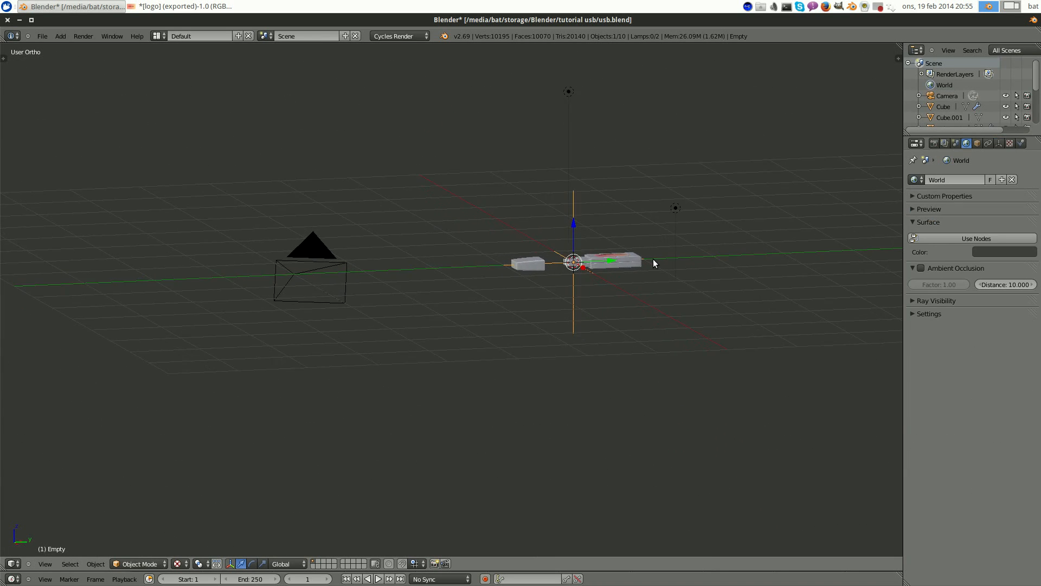
pyautogui.scroll(-1, 653, 258)
pyautogui.scroll(2, 580, 251)
pyautogui.rightClick(270, 282)
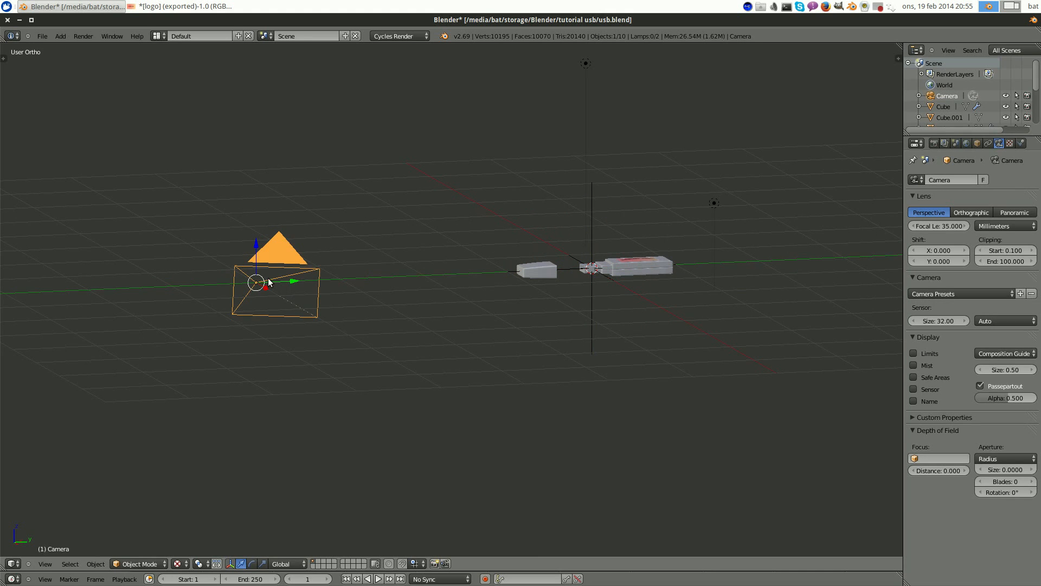
pyautogui.keyDown('shift'); pyautogui.rightClick(594, 291); pyautogui.keyUp('shift')
pyautogui.moveTo(741, 290); pyautogui.dragTo(727, 294, button='middle')
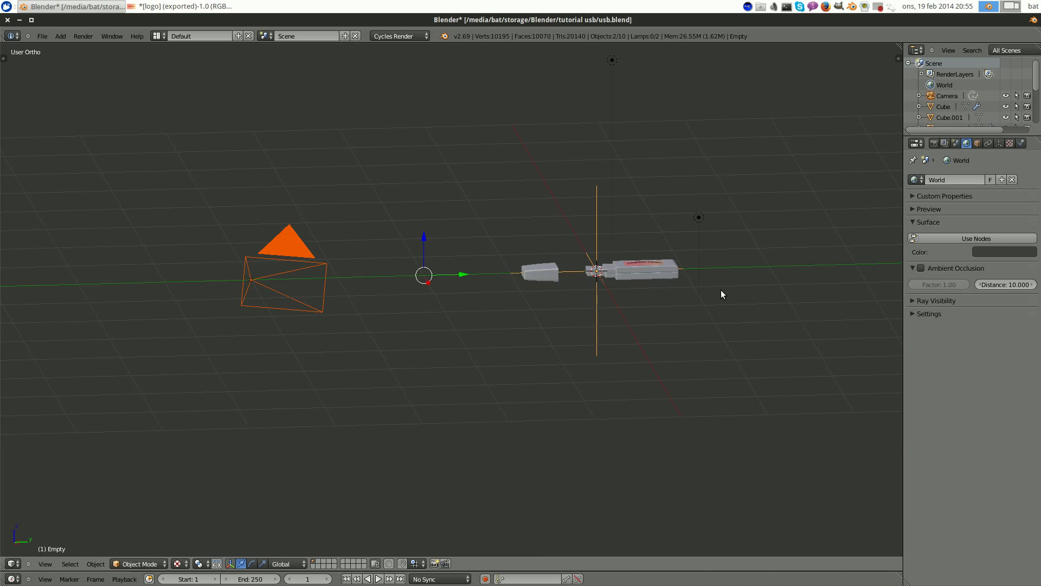
pyautogui.hotkey('ctrl', 't')
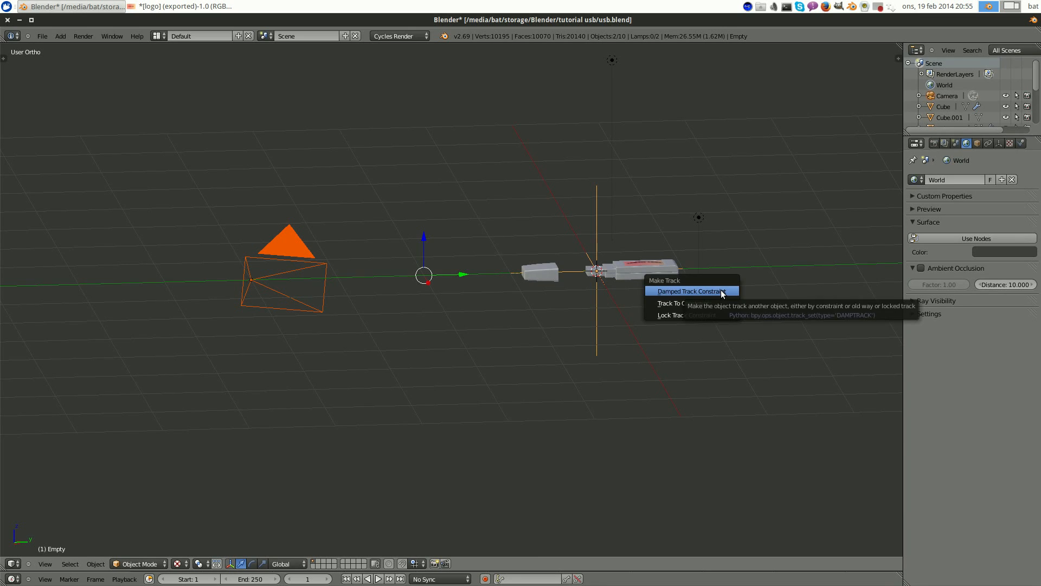
pyautogui.click(680, 303)
# - Try sliding the empty along the X axis to test how the camera follows it
pyautogui.moveTo(695, 297); pyautogui.dragTo(651, 266, button='middle')
pyautogui.rightClick(595, 257)
pyautogui.press('g')
pyautogui.press('x')
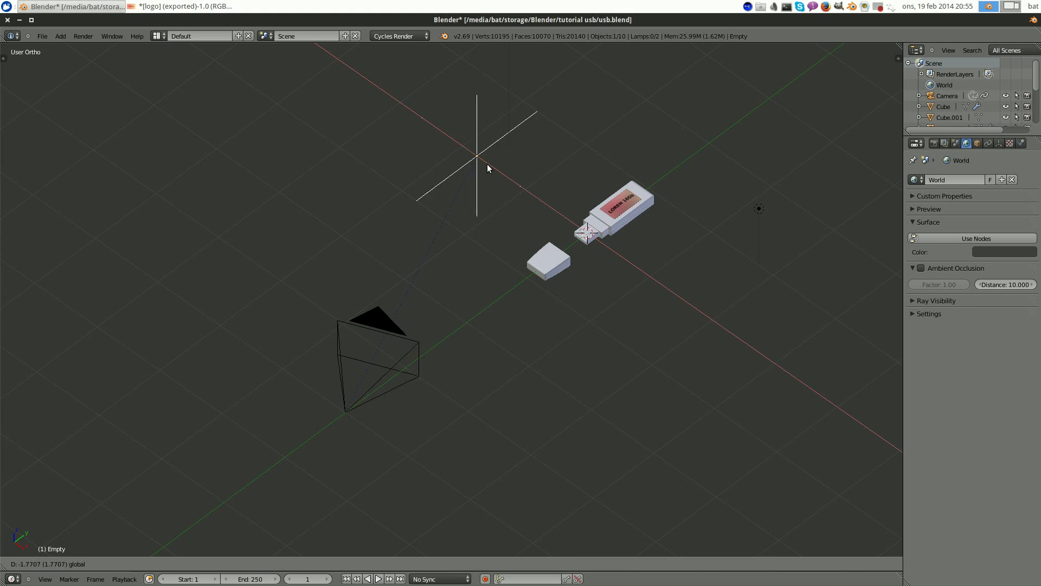
pyautogui.click(619, 248)
pyautogui.scroll(-3, 532, 380)
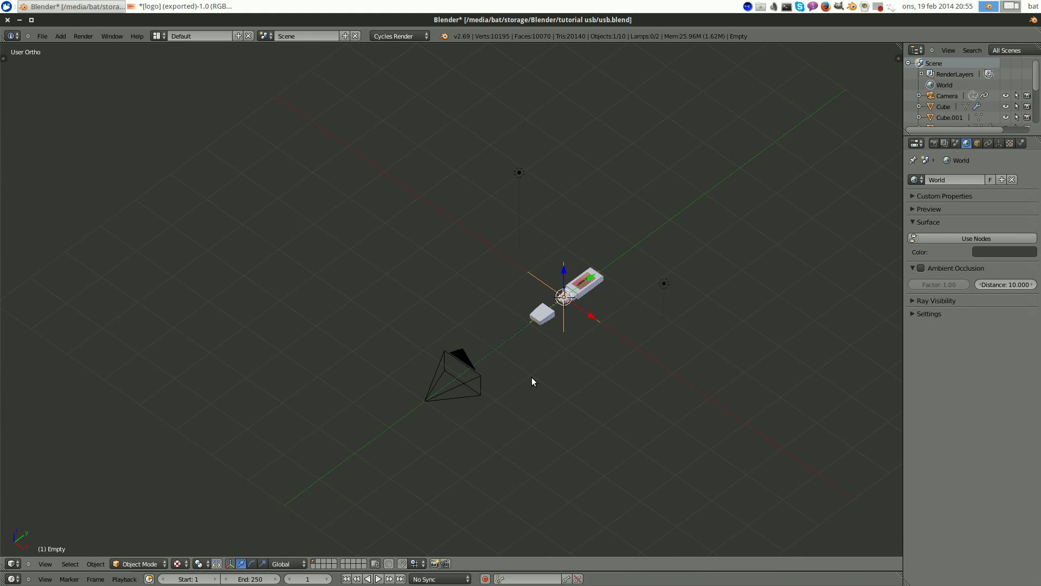
# - Raise the camera above the grid and shift it sideways so it views the USB stick diagonally
pyautogui.moveTo(531, 381); pyautogui.dragTo(400, 299, button='middle')
pyautogui.rightClick(402, 300)
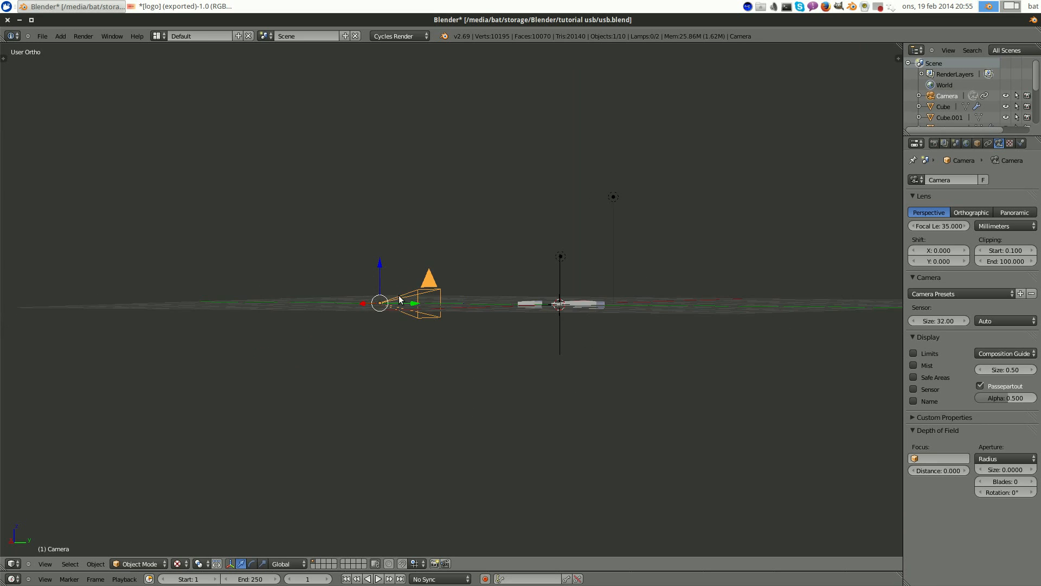
pyautogui.moveTo(377, 264); pyautogui.dragTo(377, 202)
pyautogui.moveTo(529, 245); pyautogui.dragTo(481, 295, button='middle')
pyautogui.moveTo(344, 254); pyautogui.dragTo(276, 401)
pyautogui.moveTo(276, 402); pyautogui.dragTo(605, 215, button='middle')
pyautogui.click(300, 267)
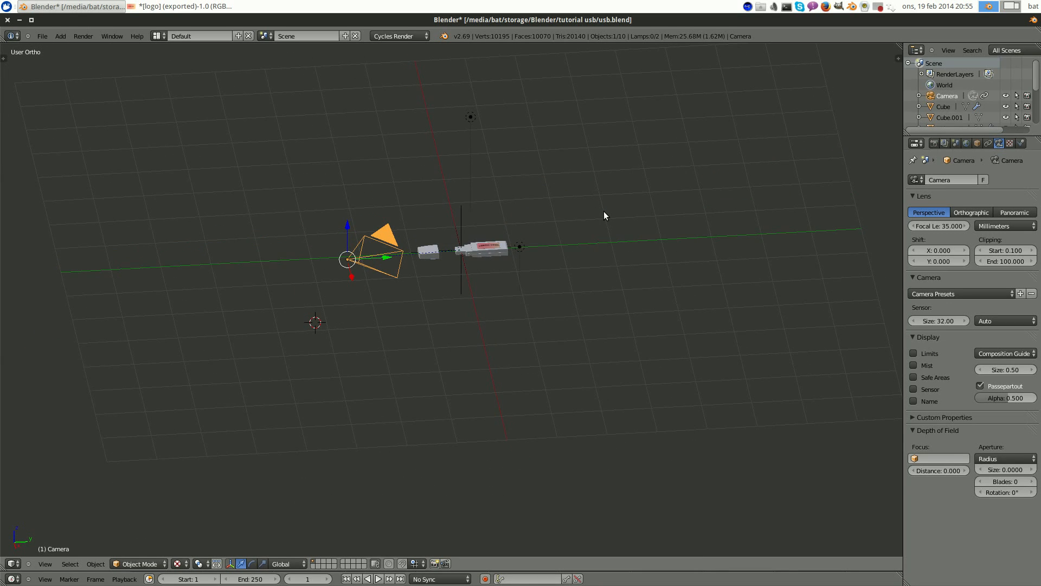
# - Look through the camera and move the empty slightly to adjust the framing of the USB stick and cap
pyautogui.press('KP_0')
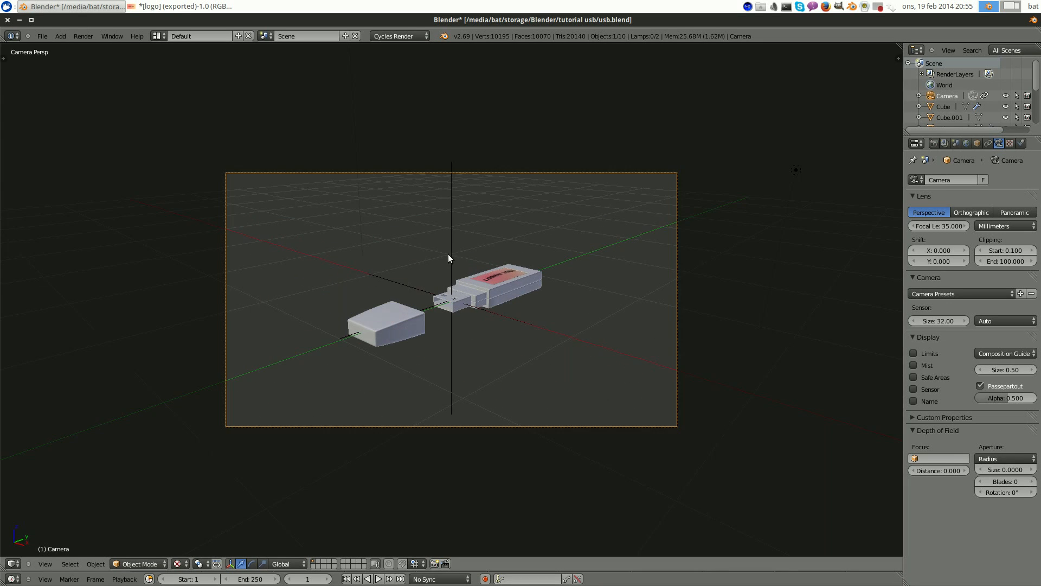
pyautogui.rightClick(449, 258)
pyautogui.press('g')
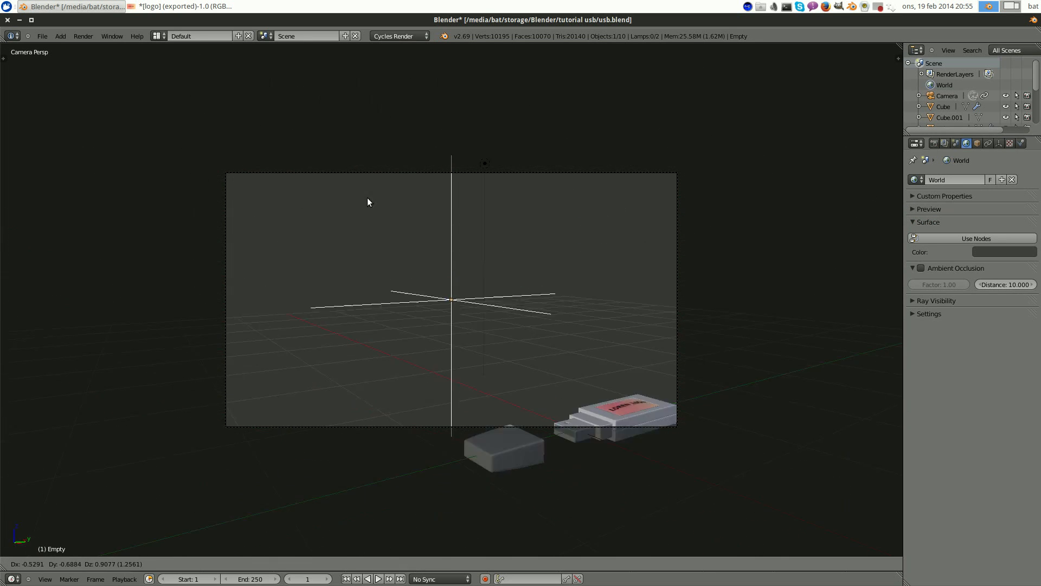
pyautogui.click(487, 294)
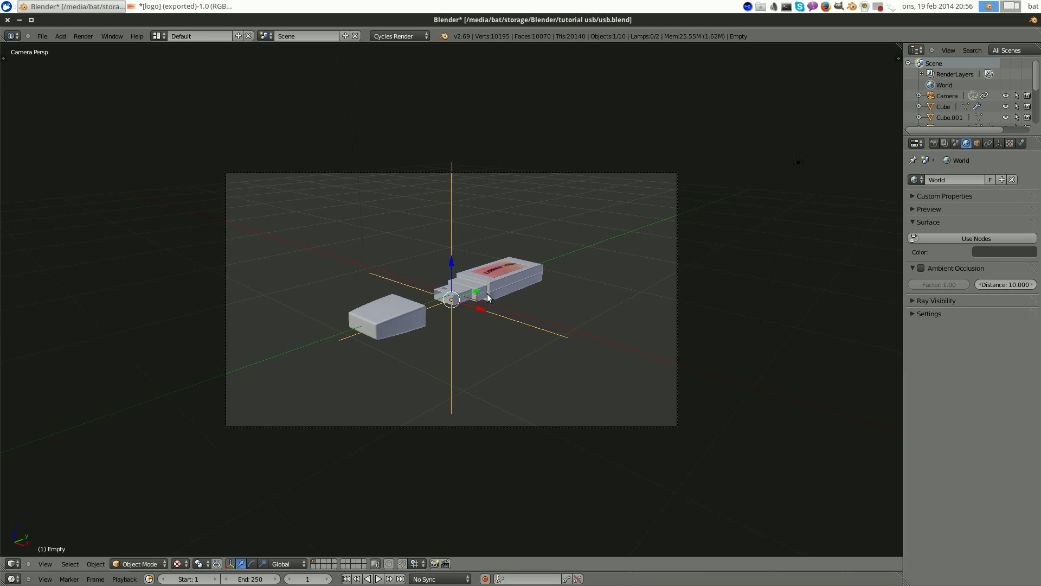
# - Raise the camera further along the global Z axis so it looks down on the USB stick and cap
pyautogui.rightClick(673, 244)
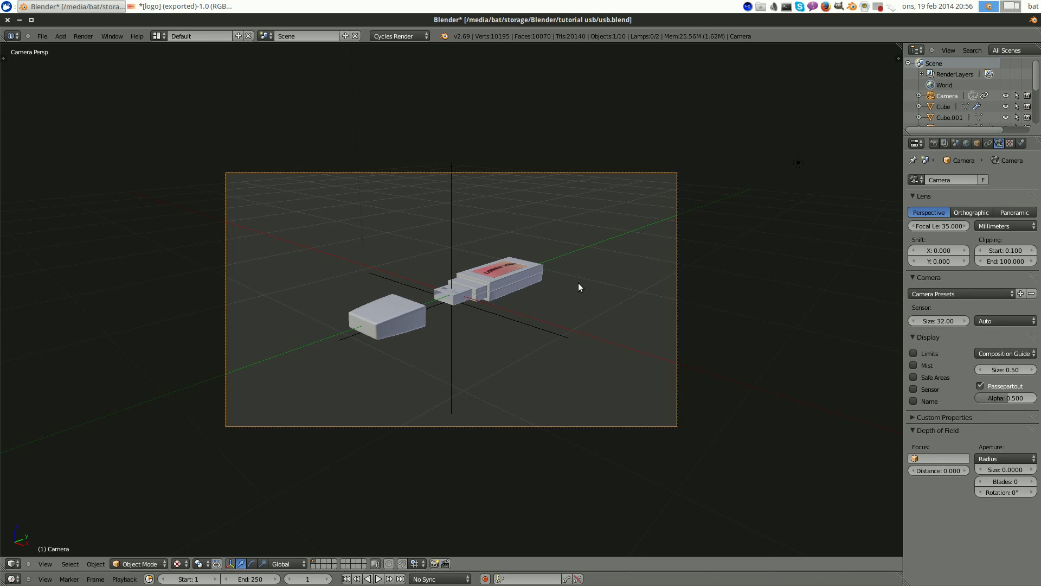
pyautogui.press('g')
pyautogui.press('z')
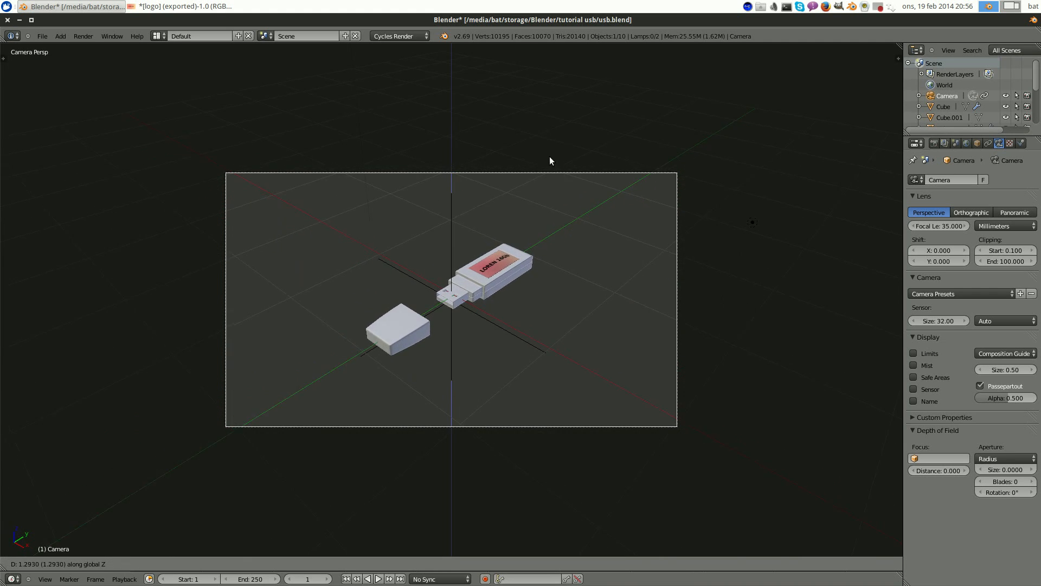
pyautogui.click(544, 73)
# - Leave the camera view, deselect everything and snap the 3D cursor to the scene center
pyautogui.scroll(-2, 531, 352)
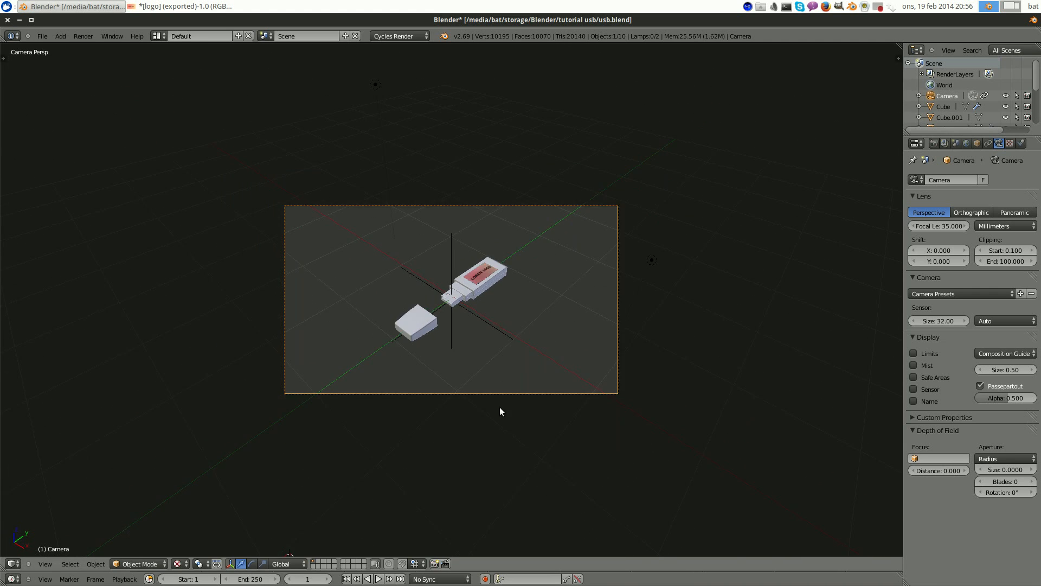
pyautogui.moveTo(500, 406); pyautogui.dragTo(522, 379, button='middle')
pyautogui.scroll(-14, 519, 377)
pyautogui.press('a')
pyautogui.keyDown('shift'); pyautogui.moveTo(513, 480); pyautogui.dragTo(549, 277, button='middle'); pyautogui.keyUp('shift')
pyautogui.moveTo(516, 373); pyautogui.dragTo(498, 348, button='middle')
pyautogui.scroll(-5, 520, 367)
pyautogui.moveTo(587, 419); pyautogui.dragTo(581, 416, button='middle')
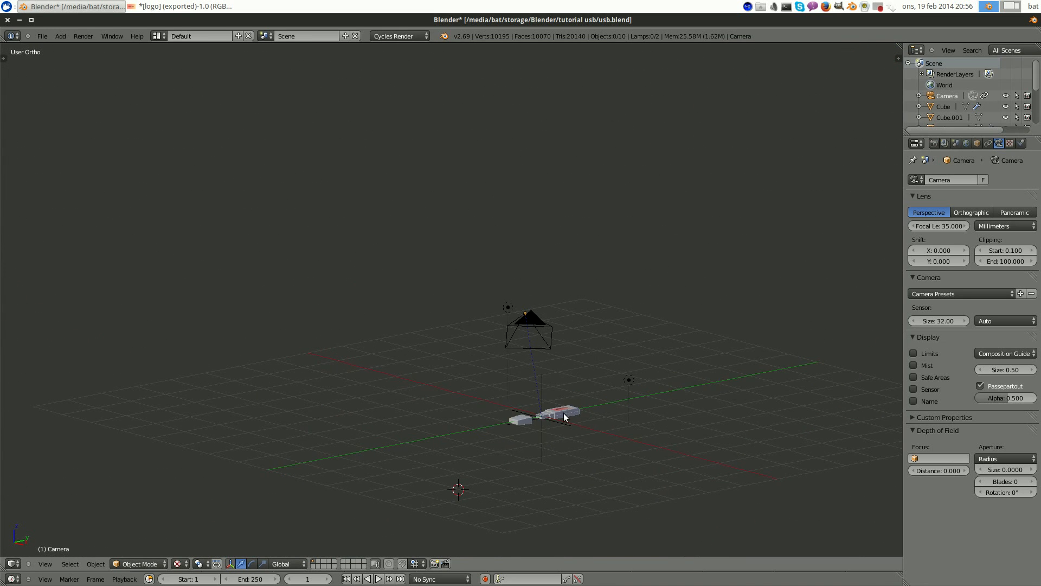
pyautogui.hotkey('shift', 's')
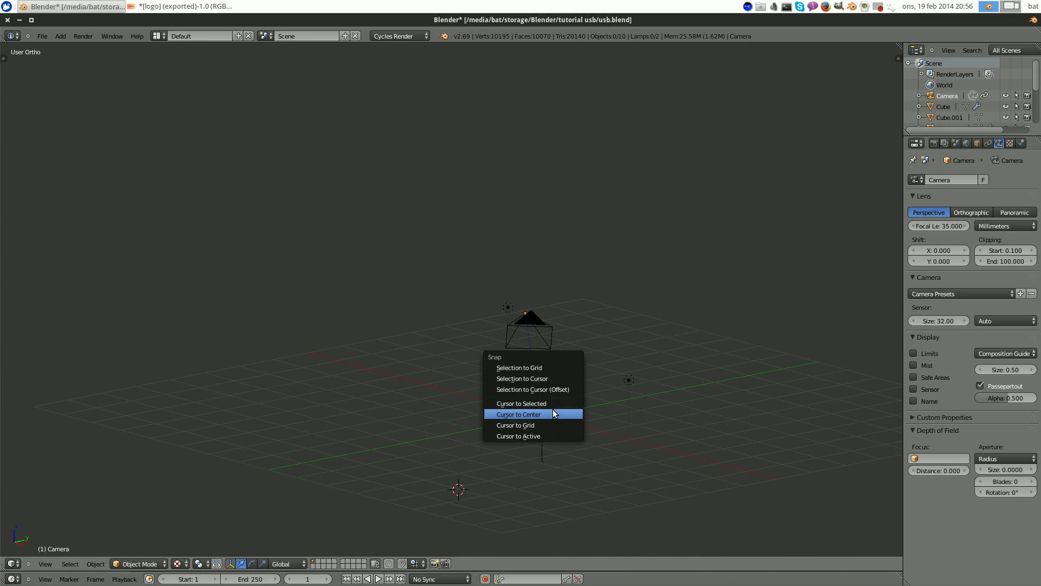
pyautogui.click(552, 413)
# - Add a mesh plane at the 3D cursor and scale it up as a floor beneath the USB stick and cap
pyautogui.scroll(2, 560, 415)
pyautogui.hotkey('shift', 'a')
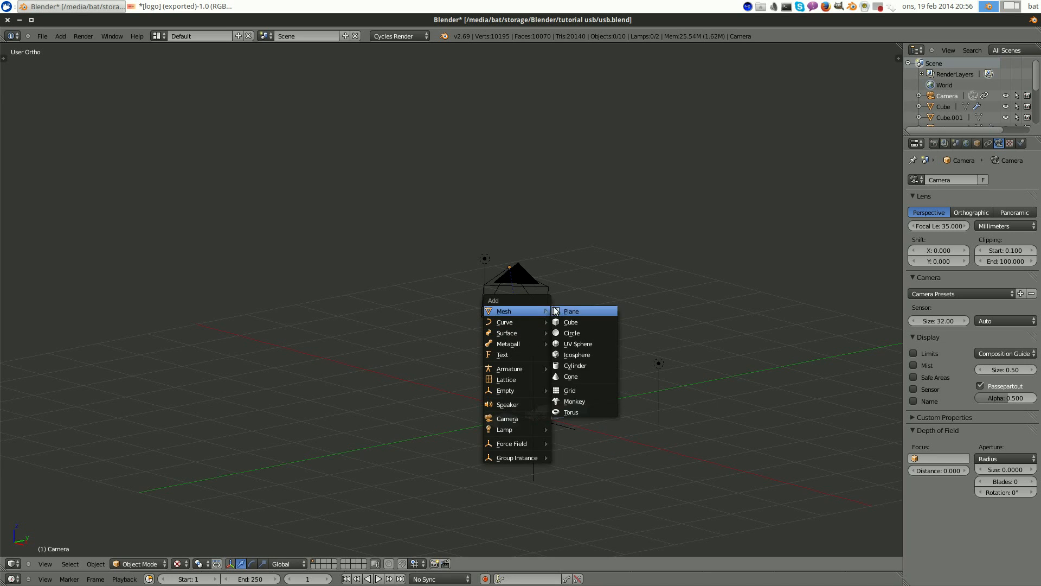
pyautogui.click(555, 311)
pyautogui.press('s')
pyautogui.click(607, 437)
pyautogui.scroll(3, 559, 450)
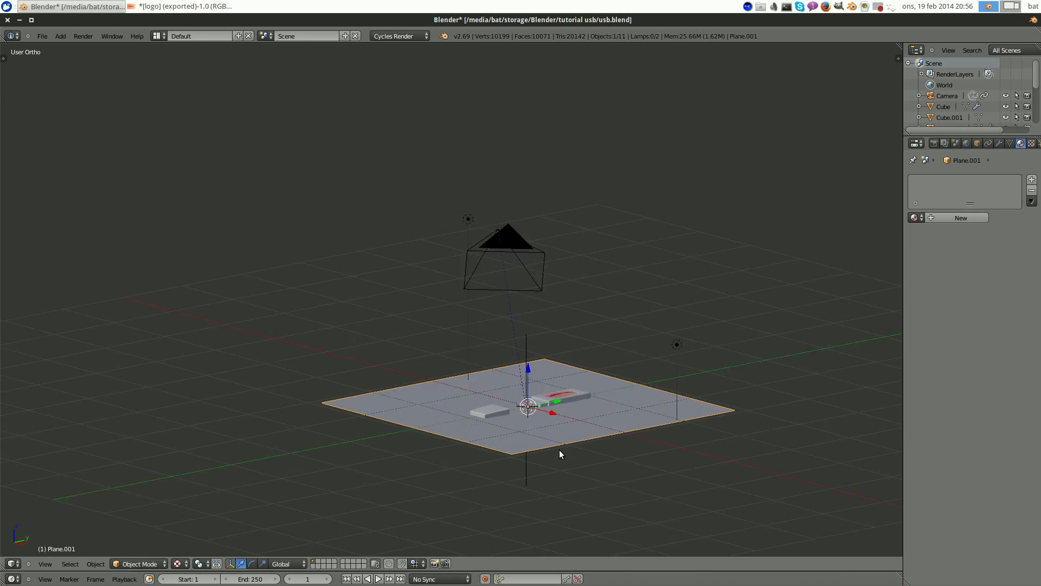
# - Lower the floor plane along Z in the right side view until it touches the underside of the USB stick
pyautogui.moveTo(559, 449); pyautogui.dragTo(603, 428, button='middle')
pyautogui.scroll(2, 587, 416)
pyautogui.press('KP_3')
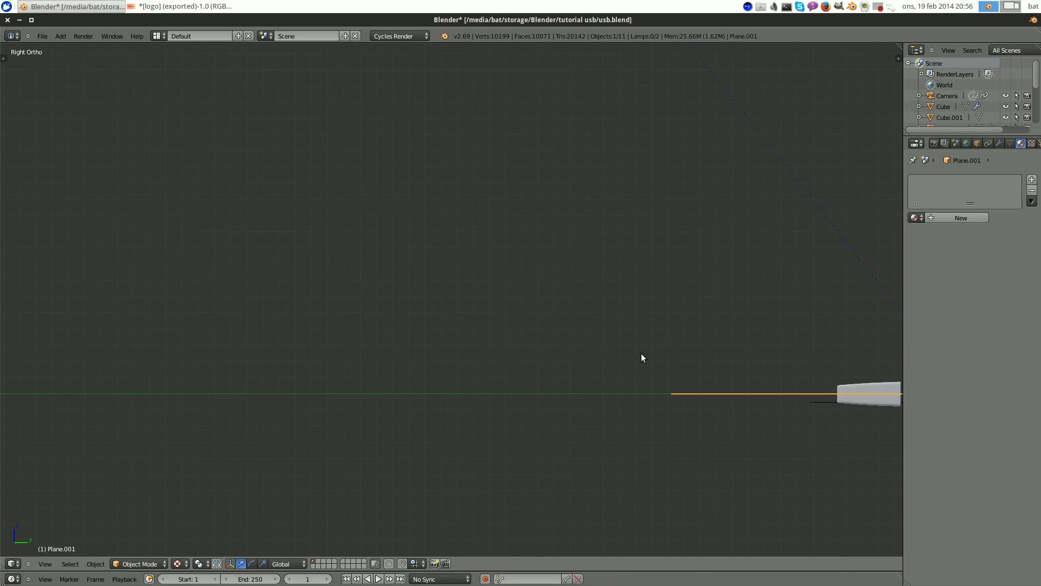
pyautogui.keyDown('shift'); pyautogui.moveTo(542, 327); pyautogui.dragTo(148, 239, button='middle'); pyautogui.keyUp('shift')
pyautogui.scroll(2, 633, 276)
pyautogui.scroll(1, 633, 277)
pyautogui.press('g')
pyautogui.press('z')
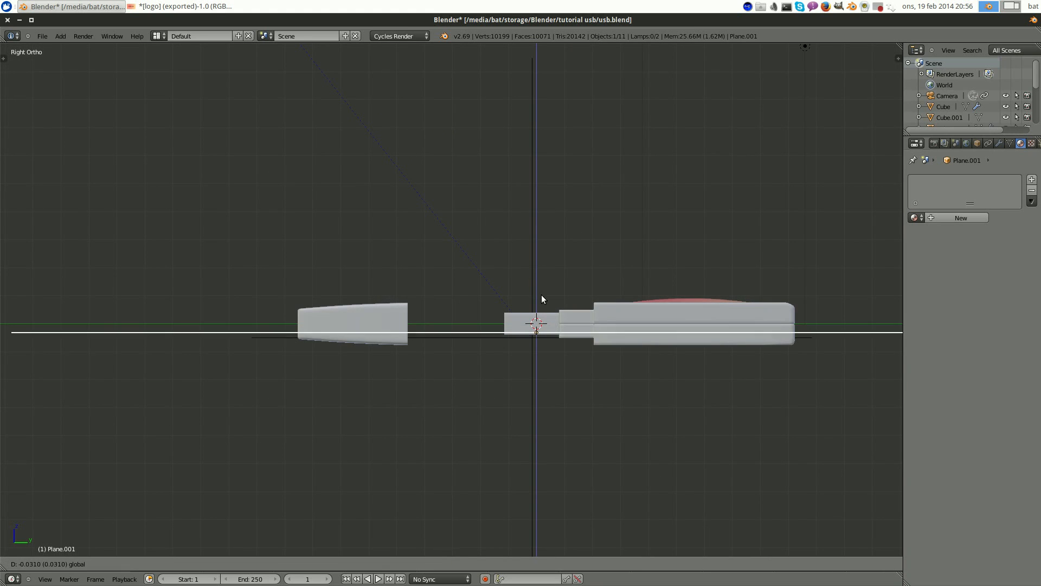
pyautogui.click(548, 304)
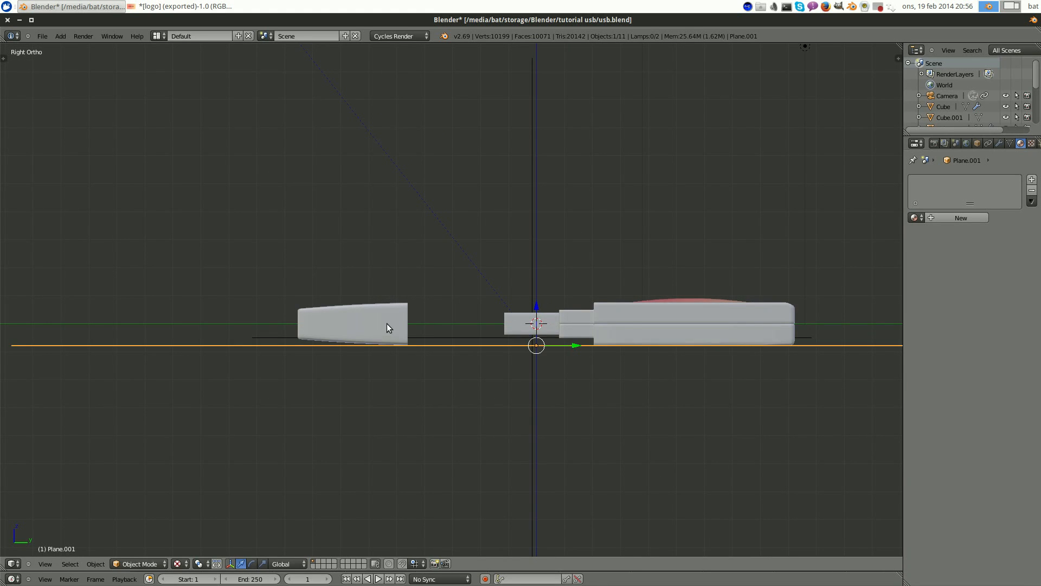
# - Rotate the cap to an angle on the floor plane and shift it along the X axis away from the camera
pyautogui.scroll(1, 386, 324)
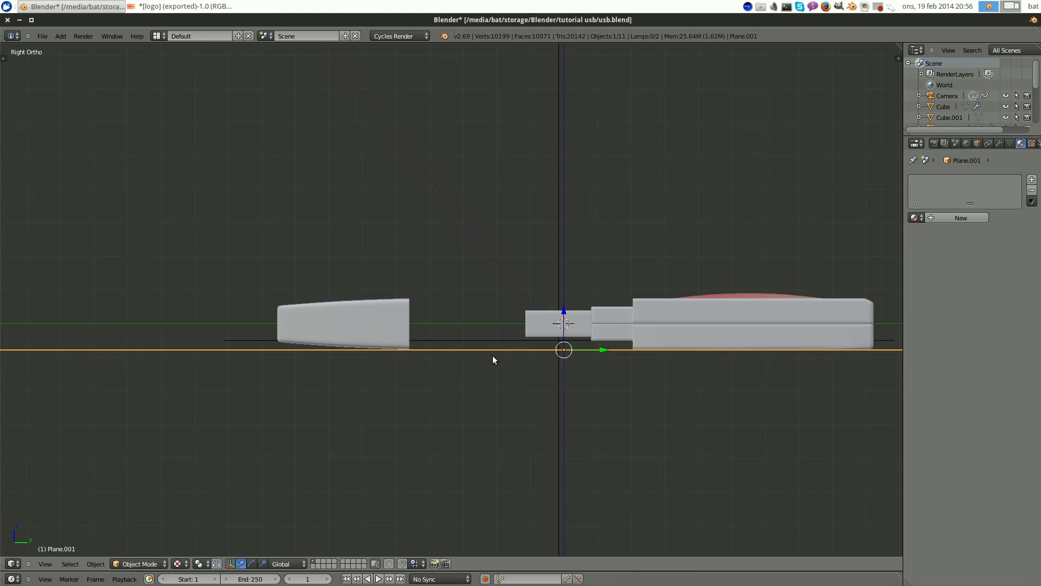
pyautogui.rightClick(383, 305)
pyautogui.press('r')
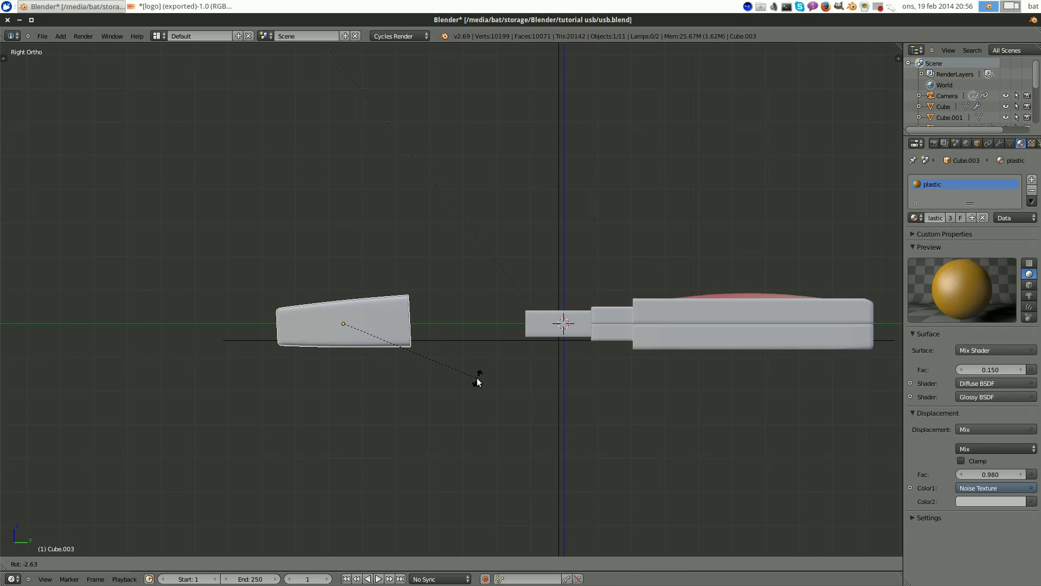
pyautogui.press('Escape')
pyautogui.moveTo(476, 367); pyautogui.dragTo(504, 461, button='middle')
pyautogui.press('r')
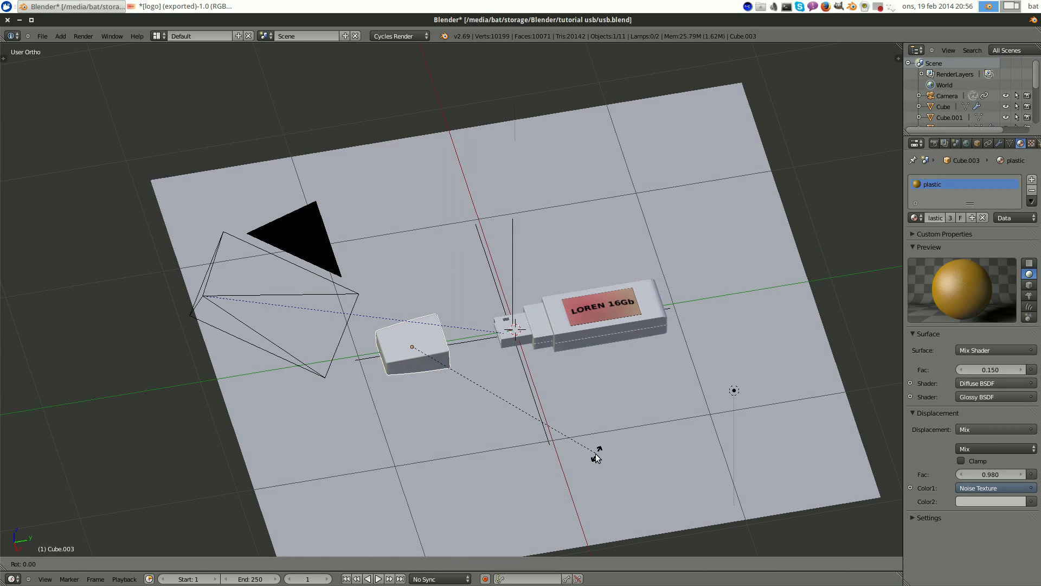
pyautogui.click(401, 377)
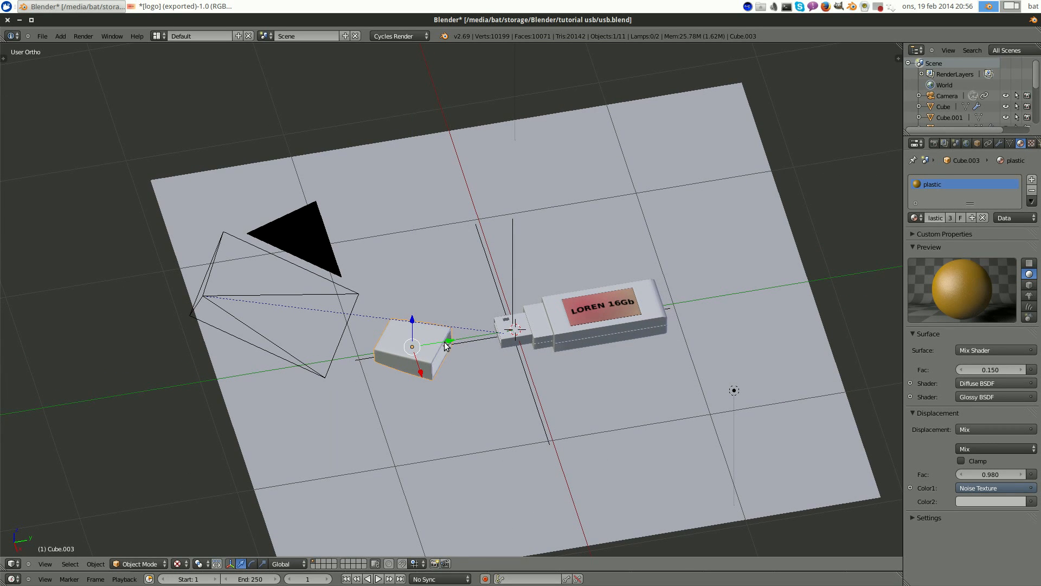
pyautogui.moveTo(436, 376); pyautogui.dragTo(434, 349)
# - Move the point lamp on the far side of the plane along the Y axis, past the cap's end
pyautogui.scroll(-7, 455, 353)
pyautogui.rightClick(469, 227)
pyautogui.moveTo(556, 275); pyautogui.dragTo(533, 287, button='middle')
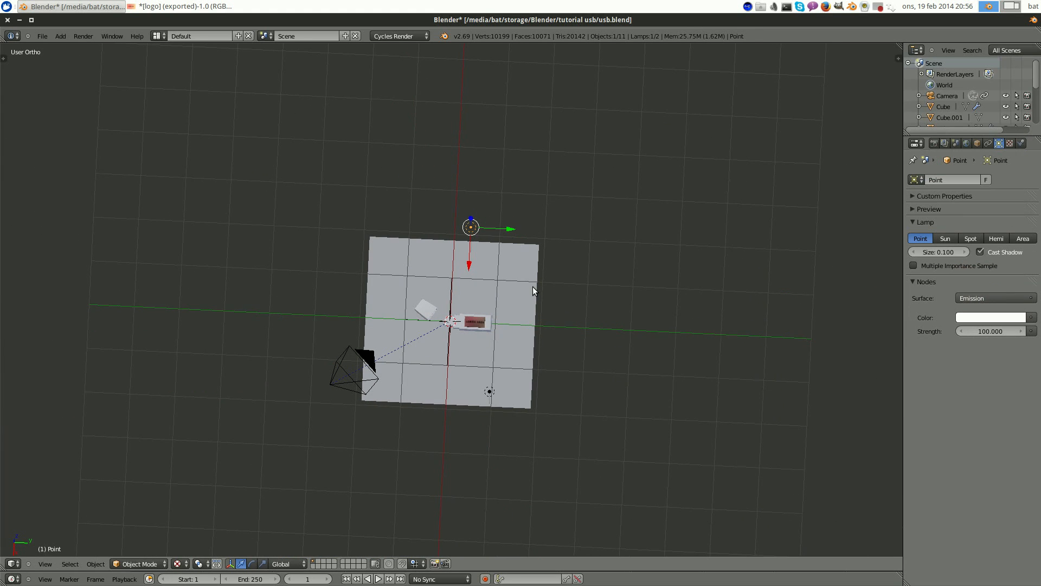
pyautogui.moveTo(507, 227); pyautogui.dragTo(396, 222)
# - Shift the second point lamp along Y beside the camera and place a duplicate beyond the plane's edge on the USB stick's end
pyautogui.hotkey('shift', 'd')
pyautogui.press('y')
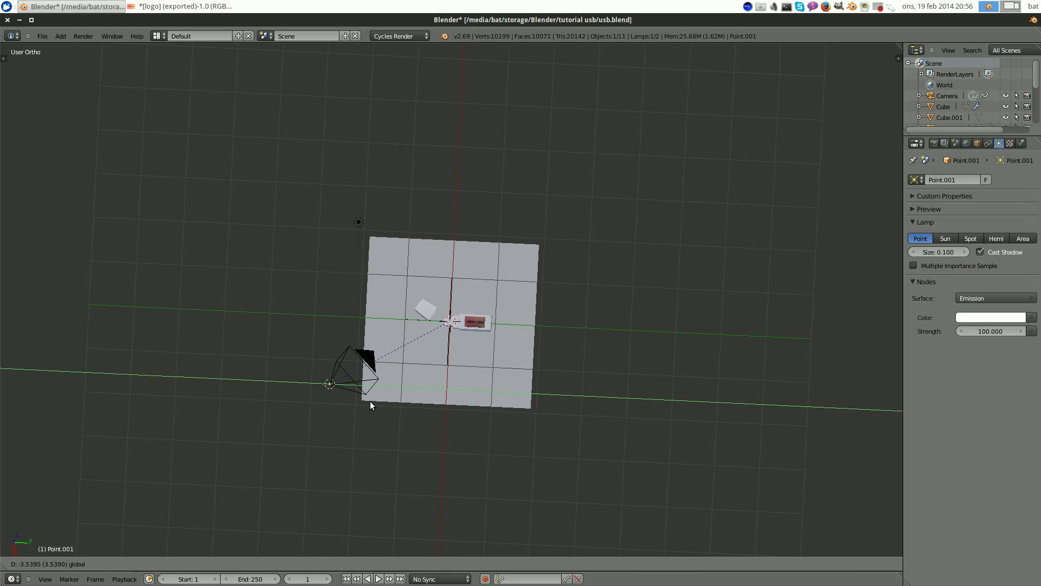
pyautogui.click(369, 401)
pyautogui.press('KP_7')
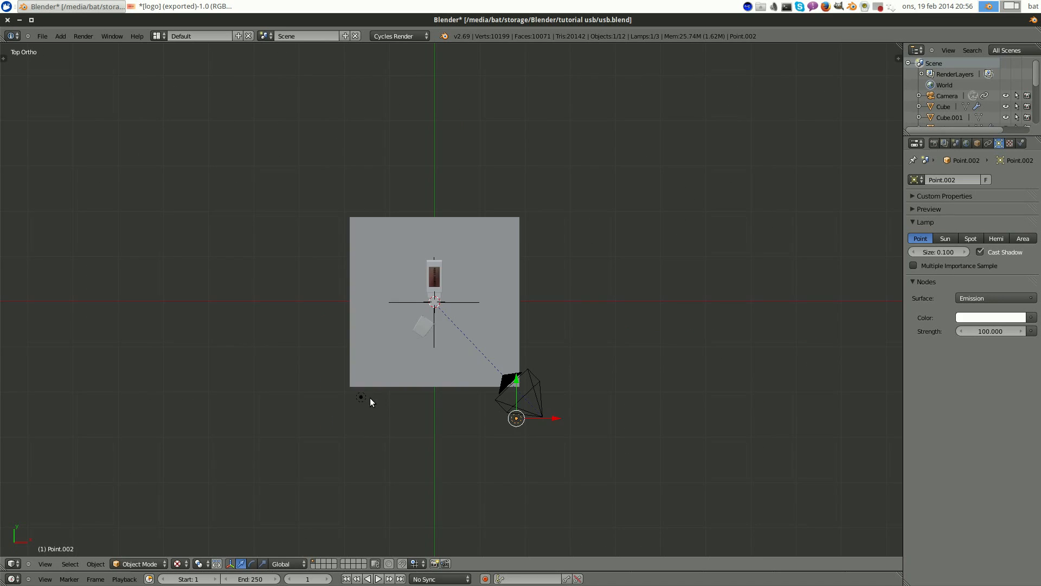
pyautogui.press('g')
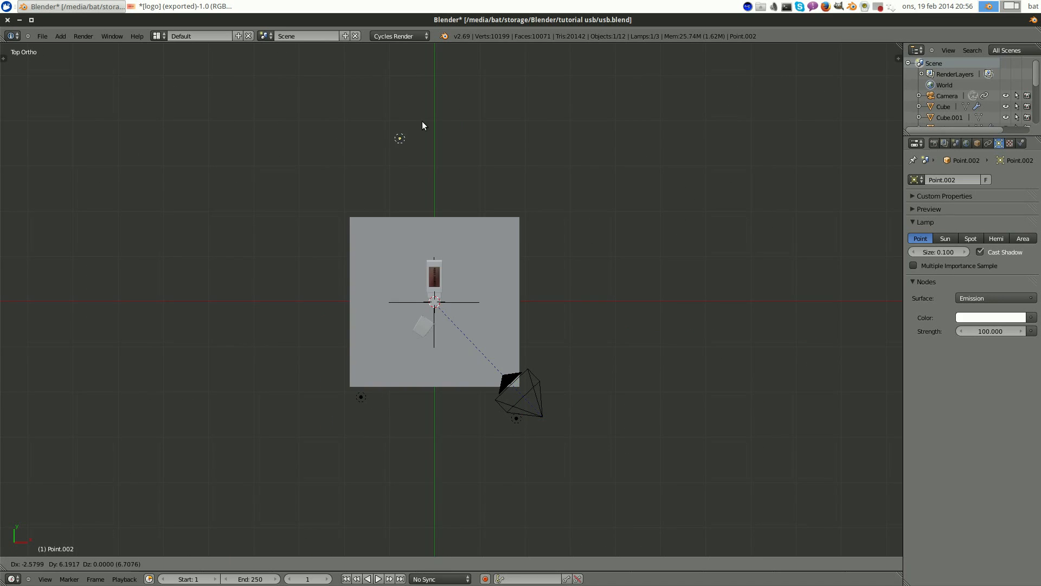
pyautogui.click(544, 148)
# - Move the point lamp near the plane's cap-side corner further out from the plane
pyautogui.rightClick(361, 396)
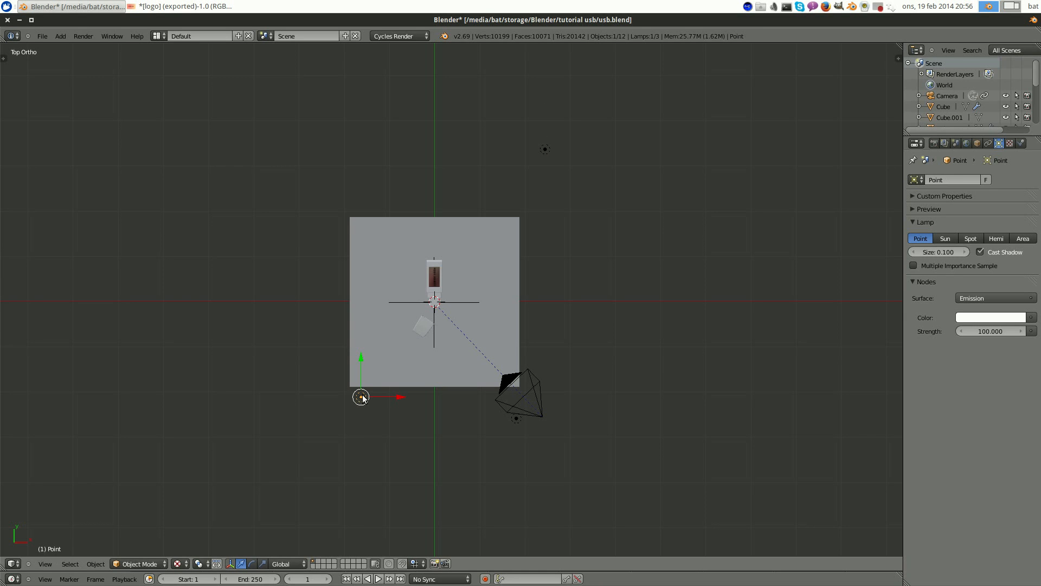
pyautogui.press('g')
pyautogui.click(315, 403)
# - Return to the camera view and save the scene over the existing usb.blend
pyautogui.press('KP_0')
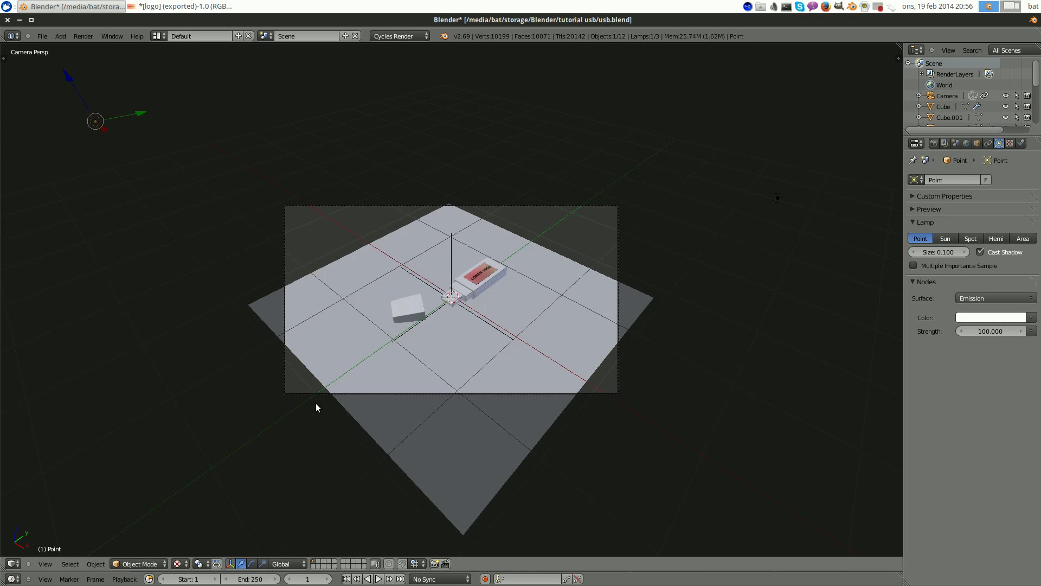
pyautogui.hotkey('ctrl', 's')
pyautogui.click(439, 282)
# - Check the framing of the USB stick and cap and render the scene from the camera
pyautogui.scroll(5, 600, 275)
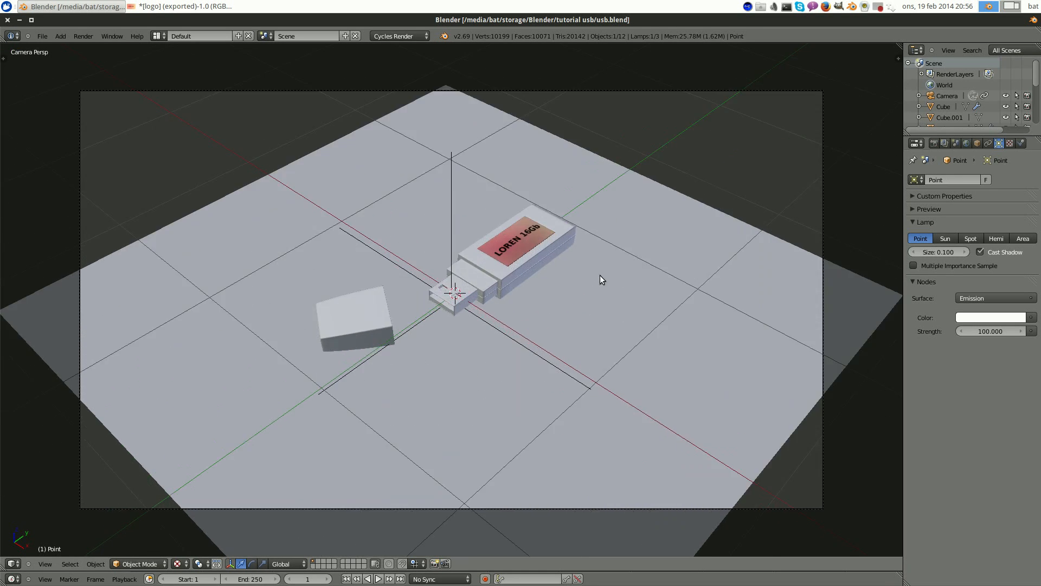
pyautogui.scroll(-4, 546, 273)
pyautogui.press('F12')
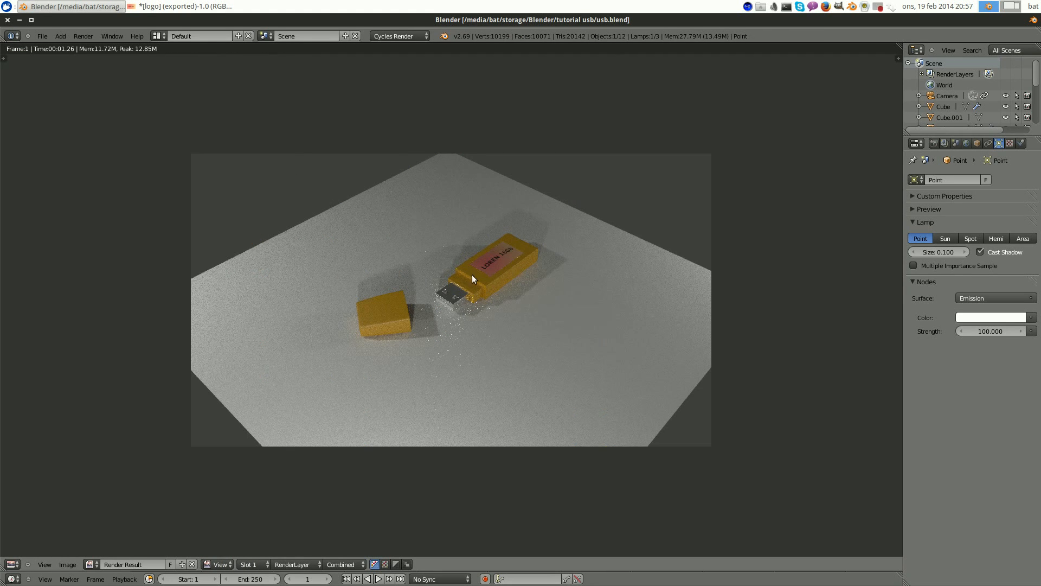
# - Set the number of render samples to 200 in the sampling settings and render the USB stick scene again
pyautogui.scroll(3, 472, 272)
pyautogui.scroll(-3, 571, 268)
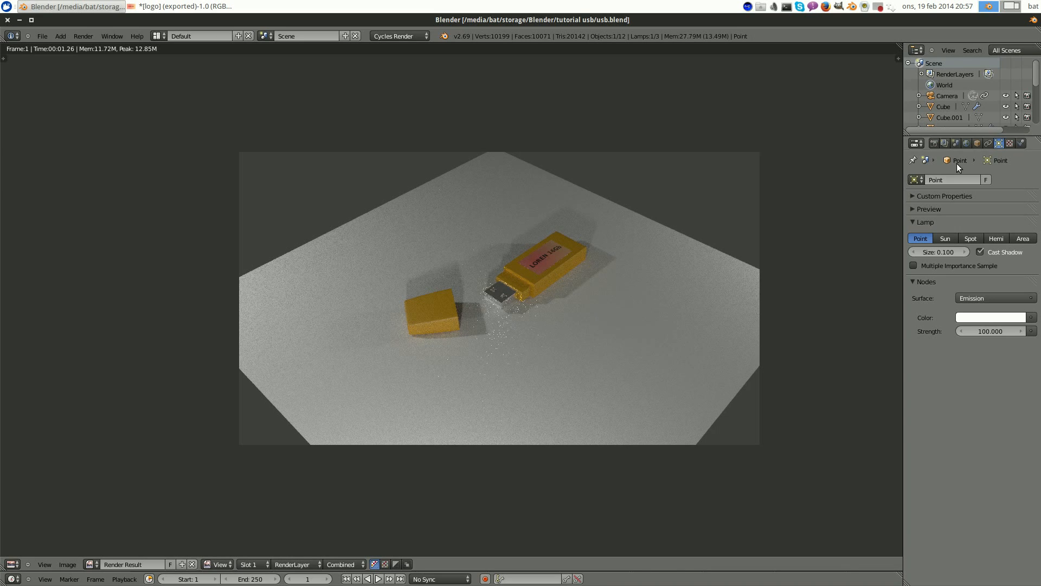
pyautogui.click(934, 143)
pyautogui.scroll(-1, 998, 382)
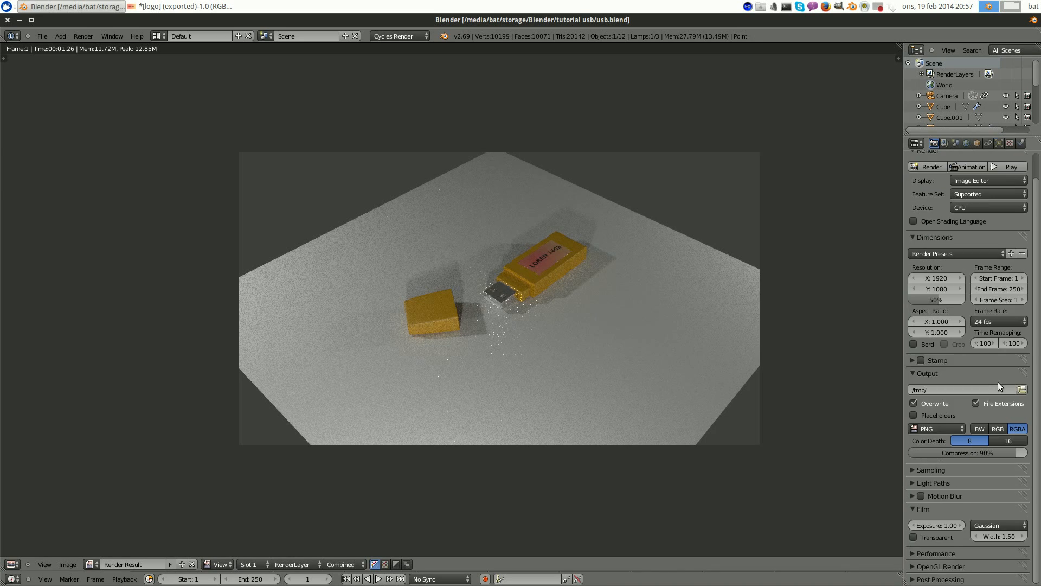
pyautogui.click(941, 553)
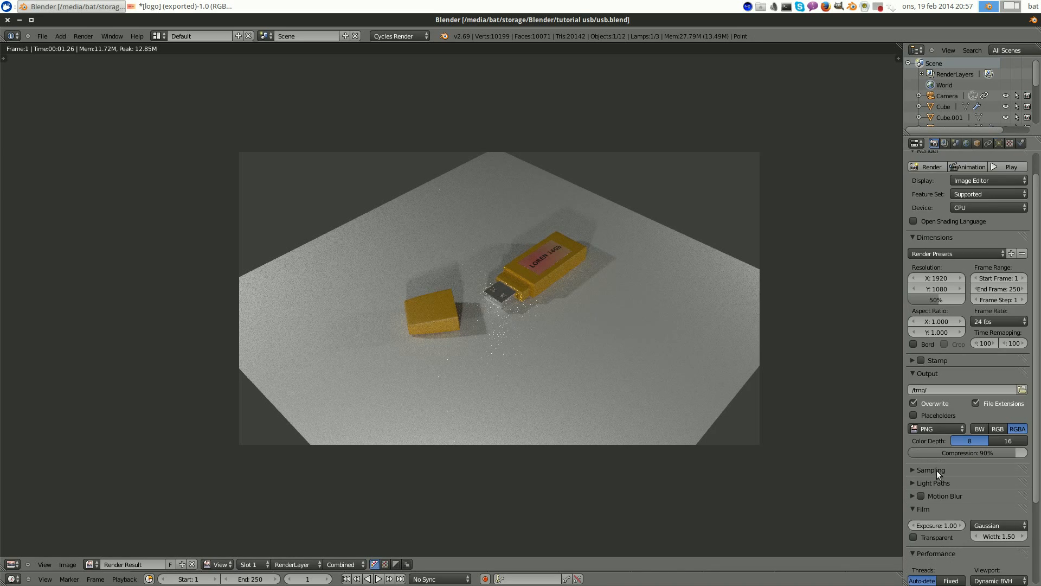
pyautogui.click(936, 470)
pyautogui.scroll(-3, 997, 458)
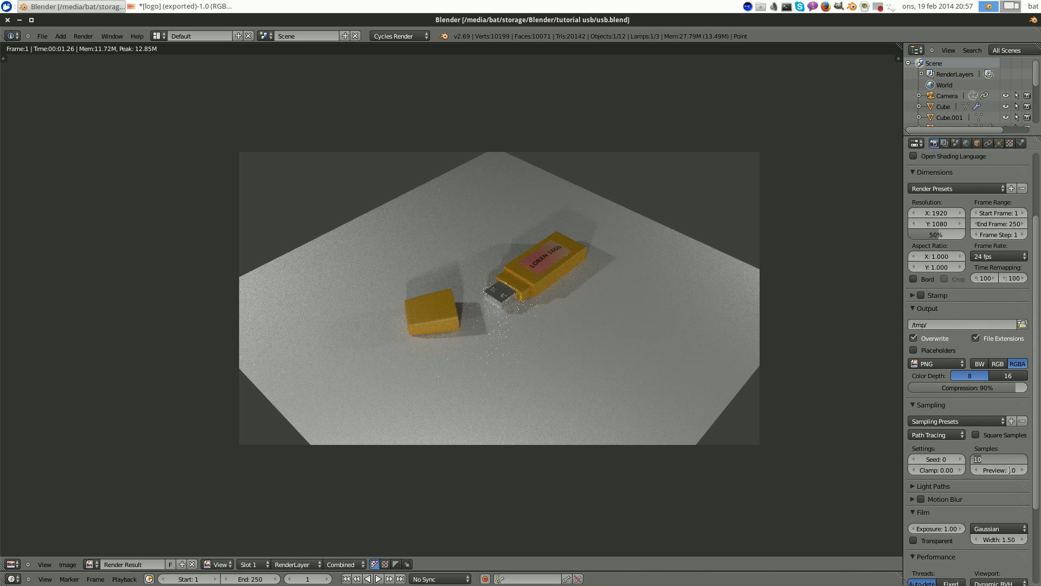
pyautogui.write('200')
pyautogui.press('Return')
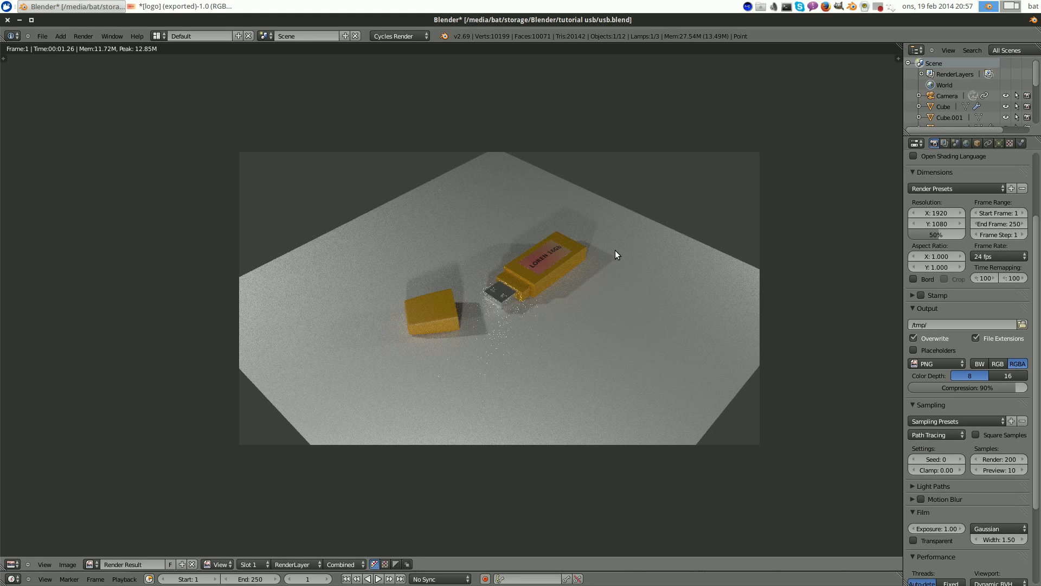
pyautogui.press('F12')
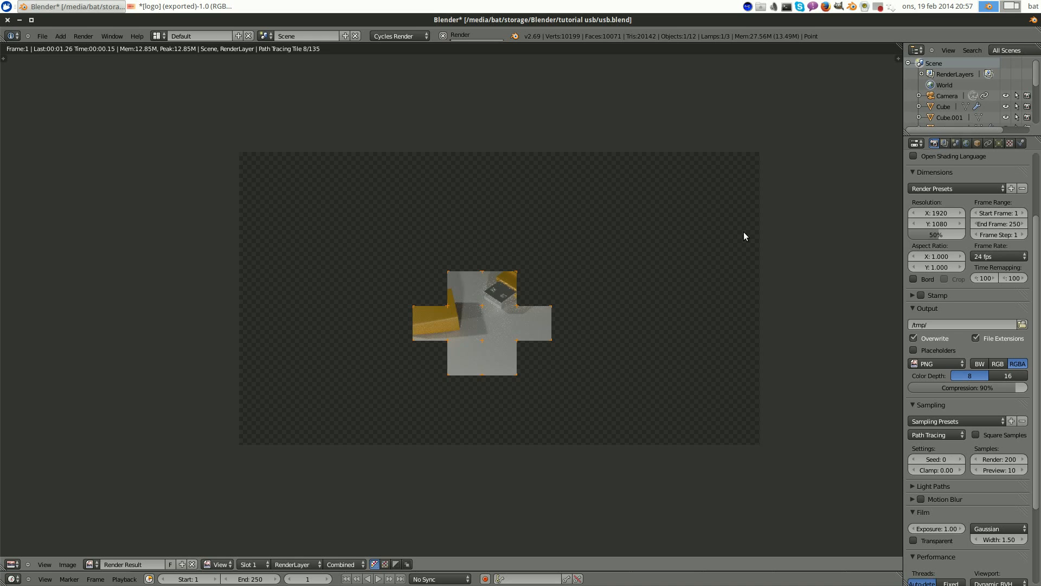